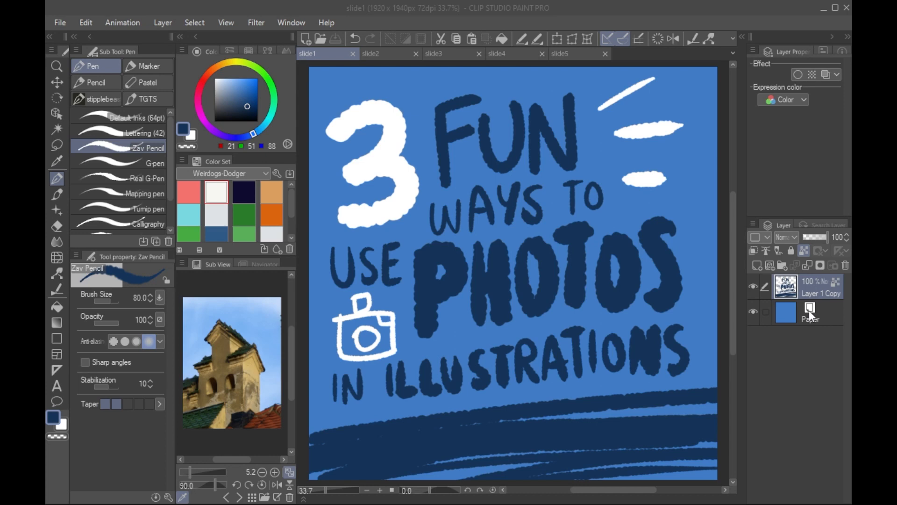
Step: Switch to the slide2 canvas and look up the Sub View palette in the list of available windows
click(386, 55)
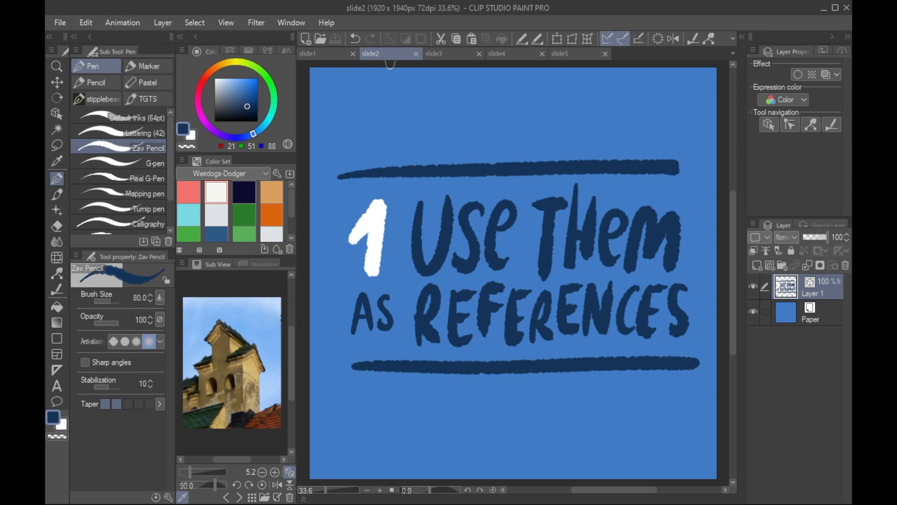
click(295, 23)
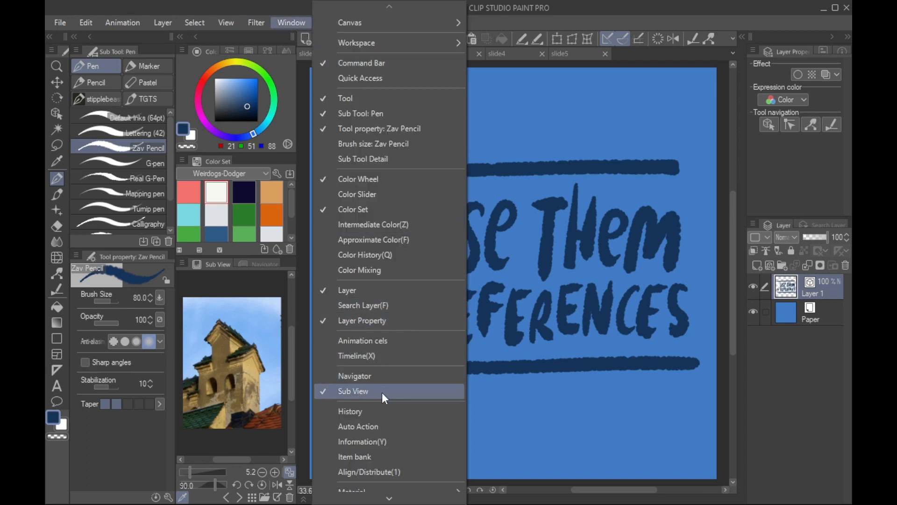
click(287, 265)
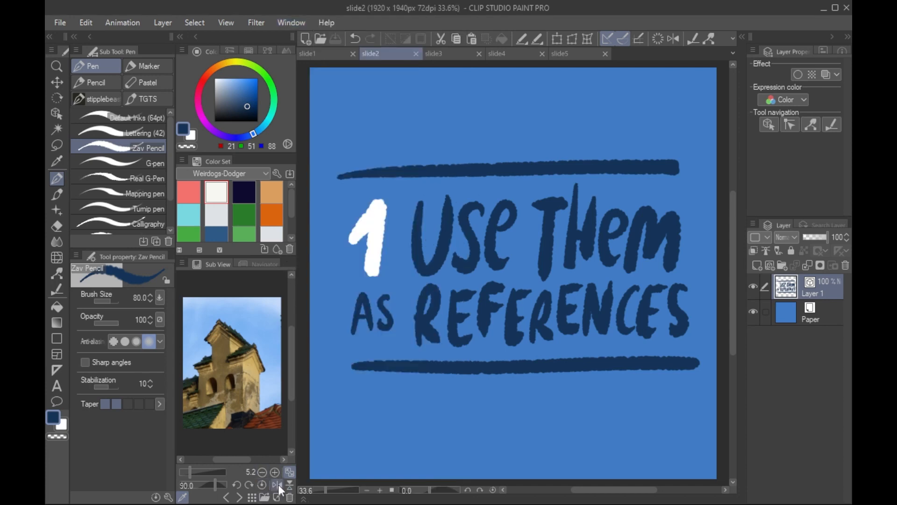
Step: Import all photos from the refs folder except 20221008_165249.jpg into the Sub View palette
click(265, 498)
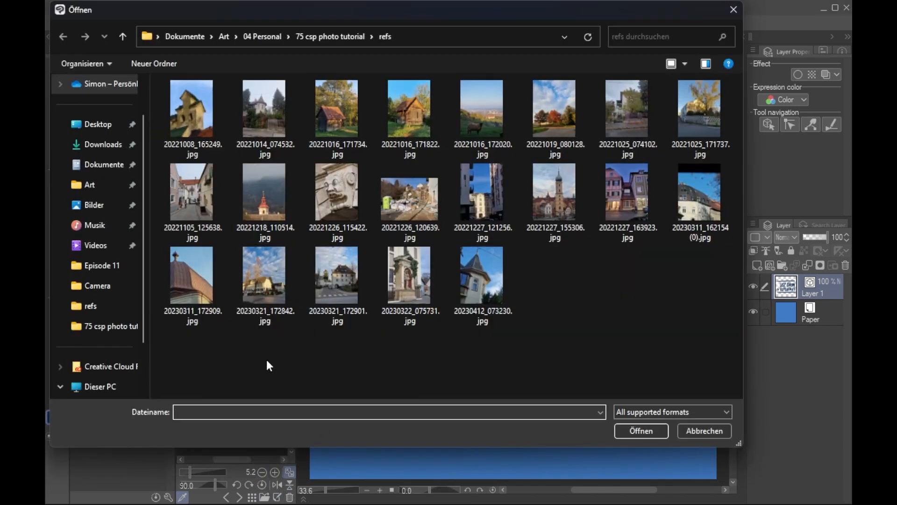
drag(201, 360, 697, 184)
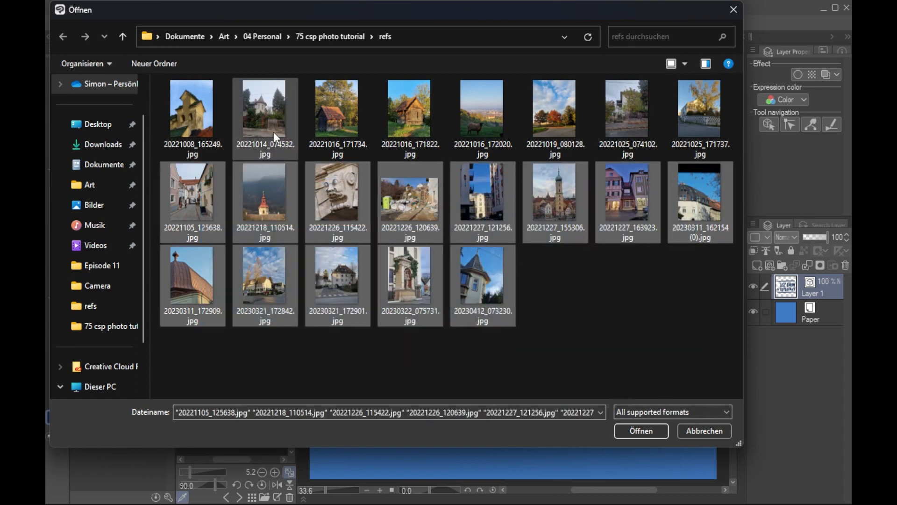
ctrl+click(336, 131)
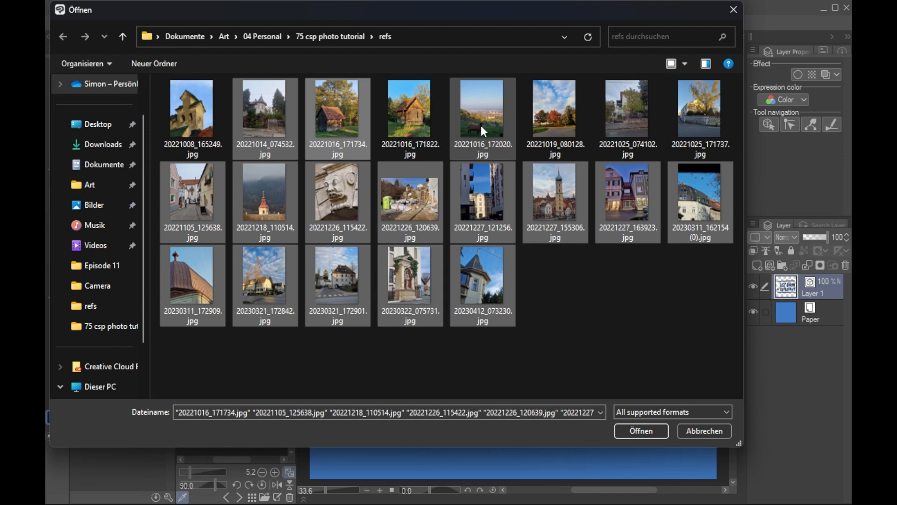
ctrl+click(479, 128)
ctrl+click(411, 131)
ctrl+click(561, 135)
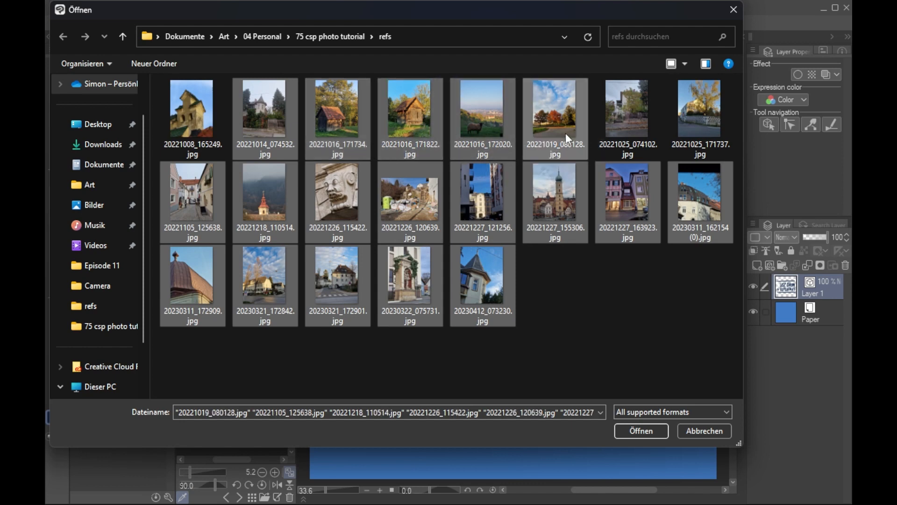
ctrl+click(633, 126)
ctrl+click(694, 142)
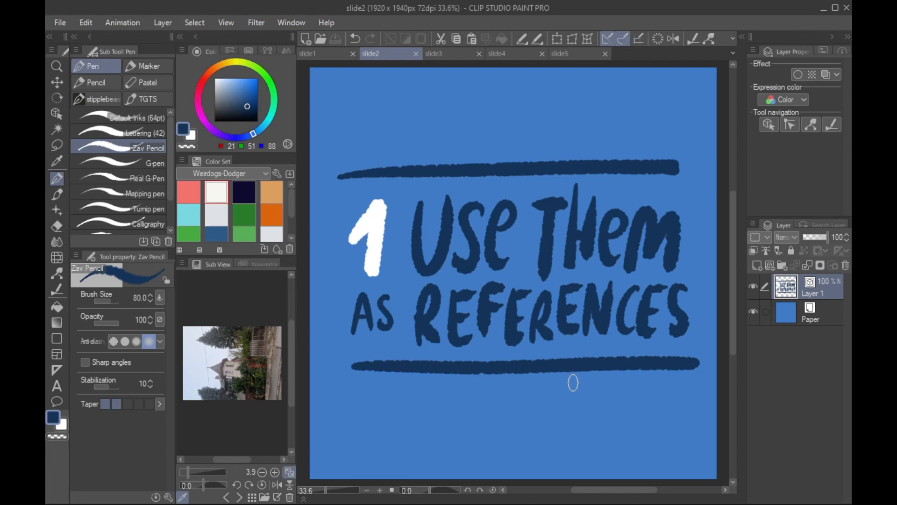
Step: Rotate the Sub View photo to 90 degrees and display photo 12, the old-town street, from the image list
mouse_move(204, 485)
mouse_down()
mouse_move(217, 498)
mouse_move(214, 481)
mouse_up()
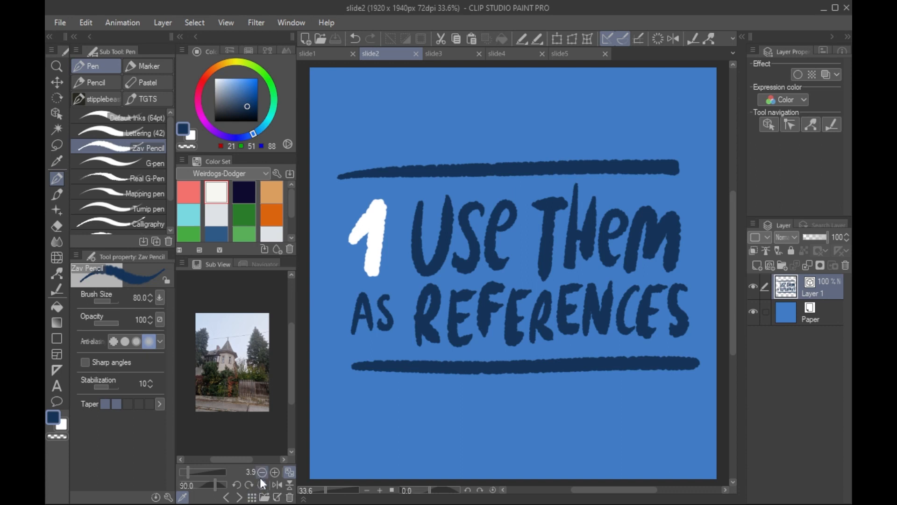
click(252, 497)
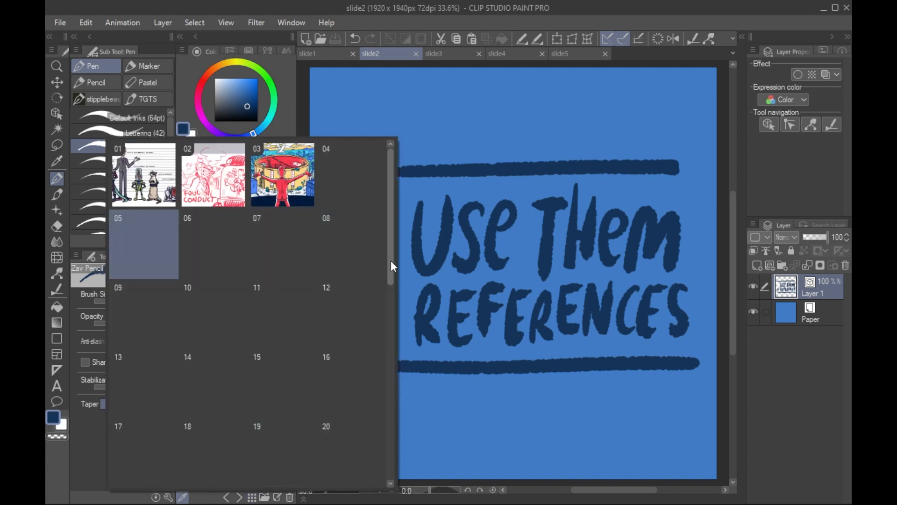
drag(391, 262, 391, 311)
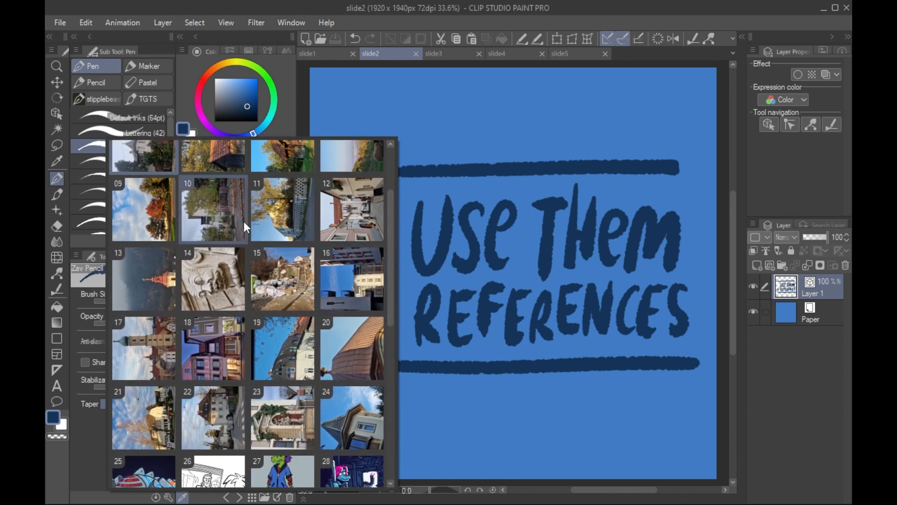
click(355, 237)
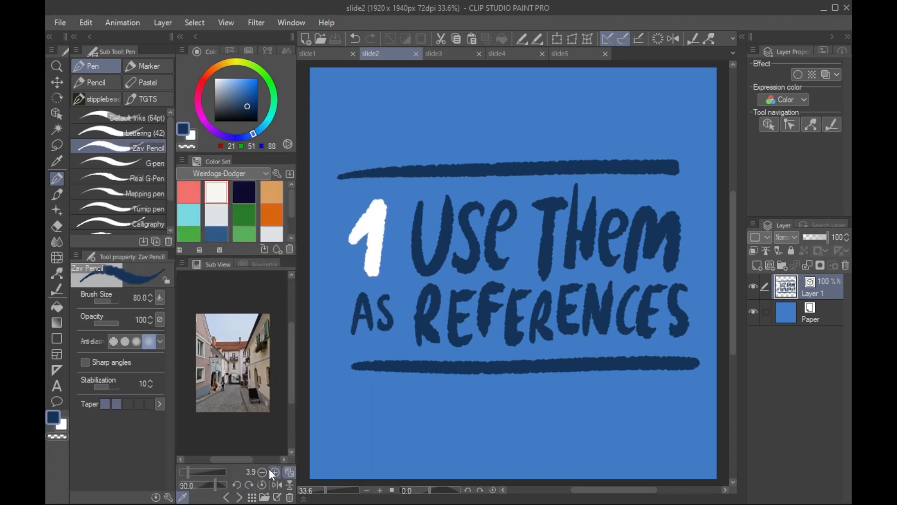
Step: Examine the street photo in Sub View up close and again at 6.2% zoom, flipping it horizontally and back
click(273, 472)
click(274, 472)
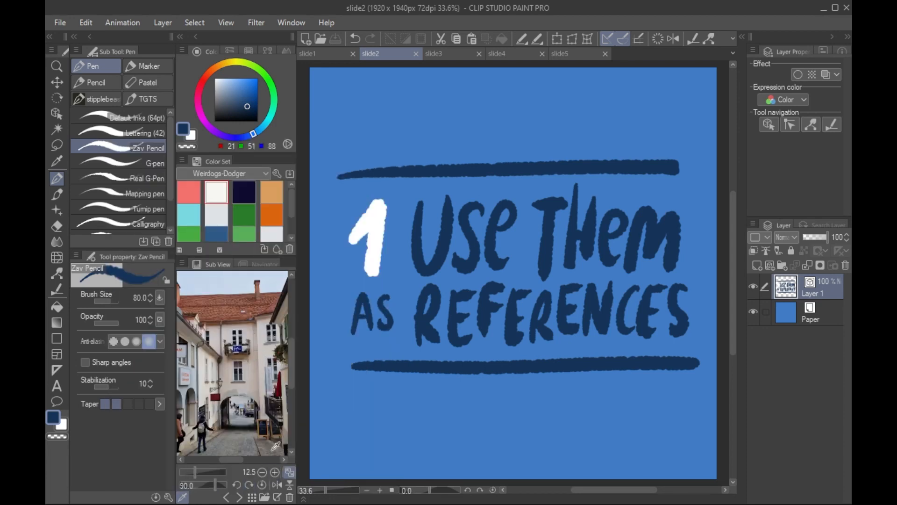
mouse_move(253, 451)
mouse_down()
mouse_move(252, 373)
mouse_move(259, 395)
mouse_move(242, 416)
mouse_move(247, 396)
mouse_move(264, 441)
mouse_up()
click(262, 472)
click(262, 472)
drag(242, 409, 259, 401)
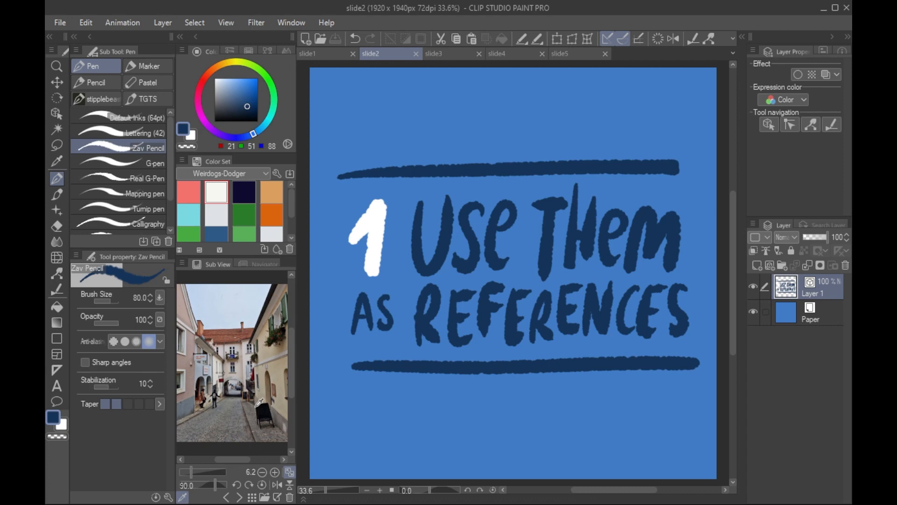
click(279, 485)
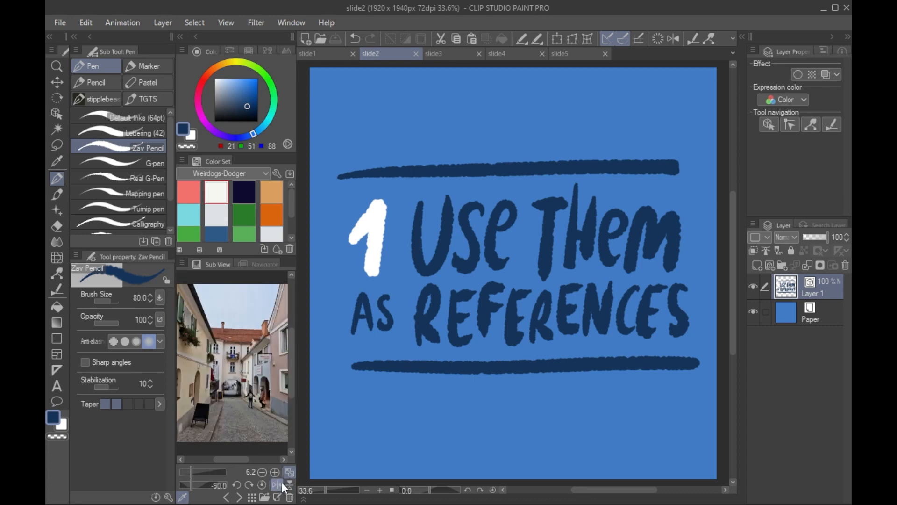
click(279, 484)
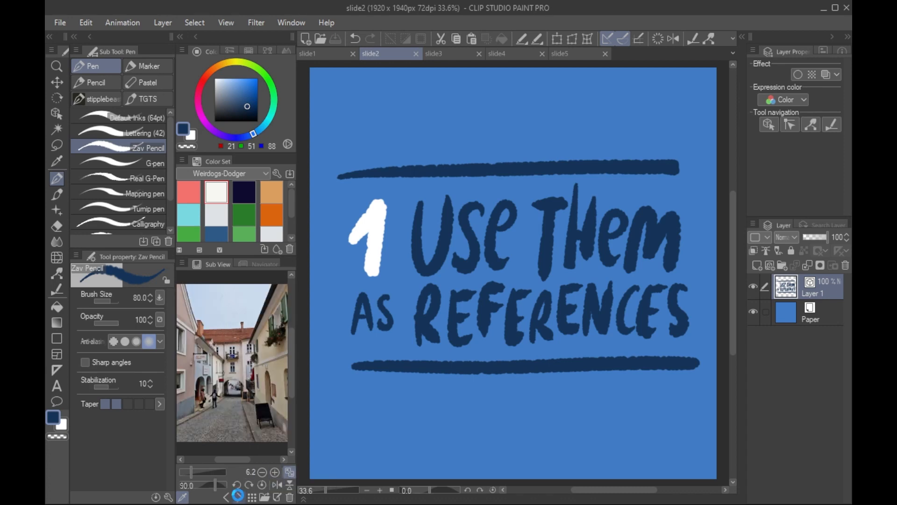
Step: Show the next reference photo, sample the tower's orange-red, and try it in a canvas stroke that is undone
click(237, 495)
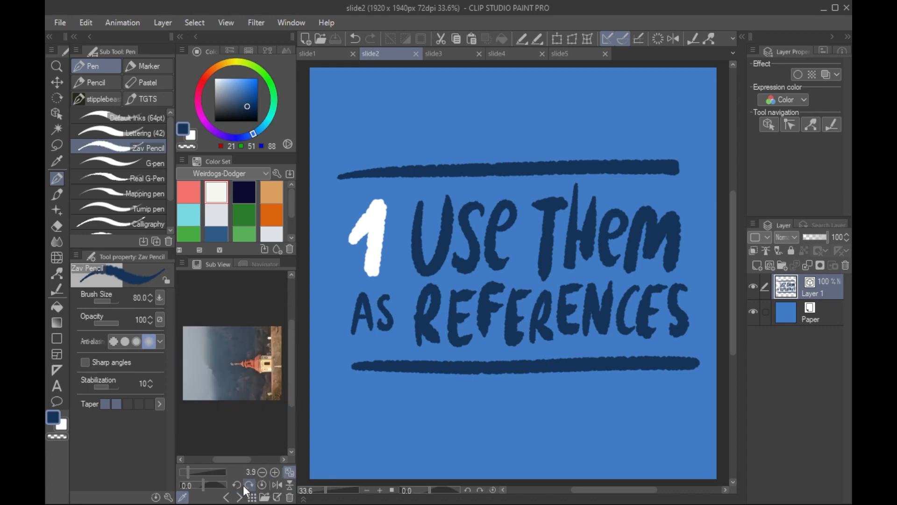
click(182, 496)
click(261, 360)
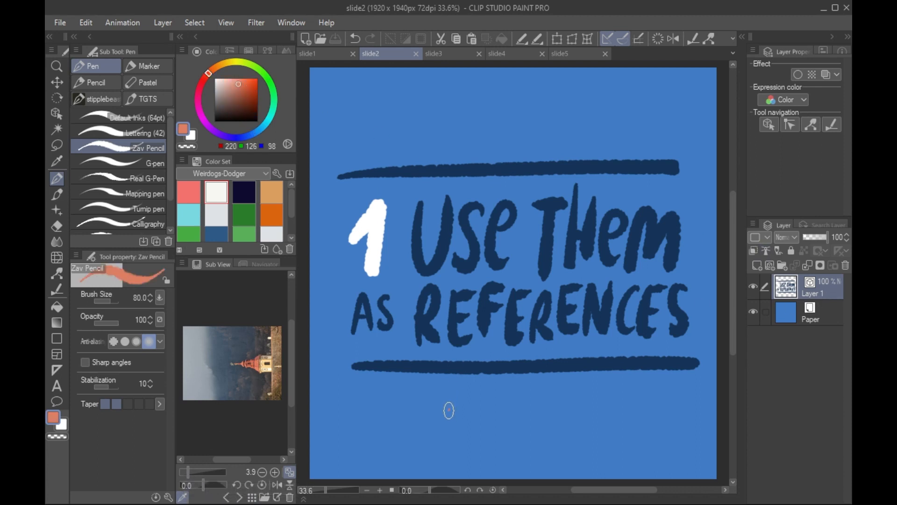
mouse_move(449, 410)
mouse_down()
mouse_move(485, 415)
mouse_move(568, 374)
mouse_move(574, 392)
mouse_move(651, 351)
mouse_up()
key(ctrl+z)
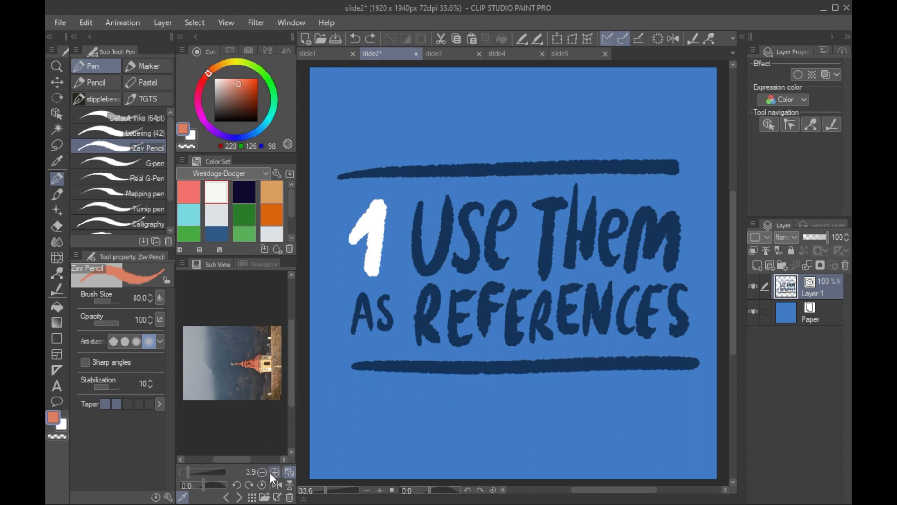
Step: Rotate the tower photo in Sub View upright to 90 degrees and enlarge it to 8.3%, framing the tower
drag(205, 484, 215, 490)
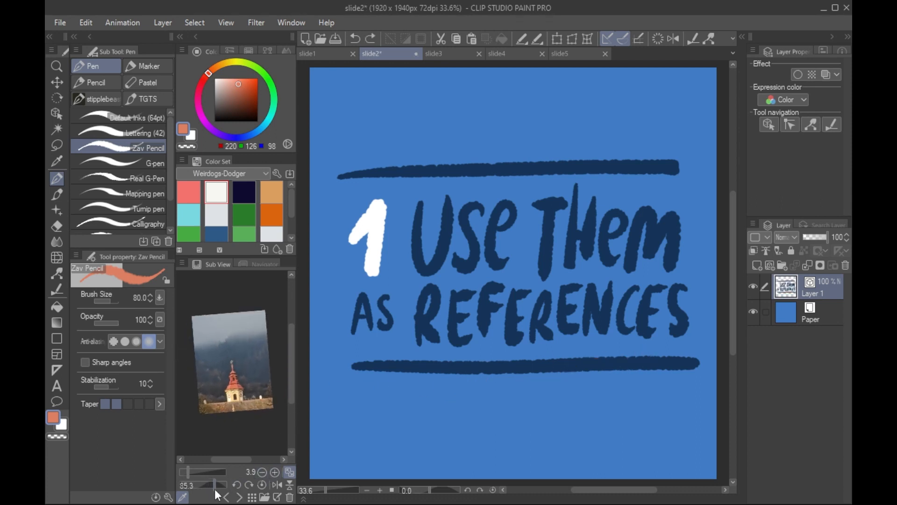
click(275, 472)
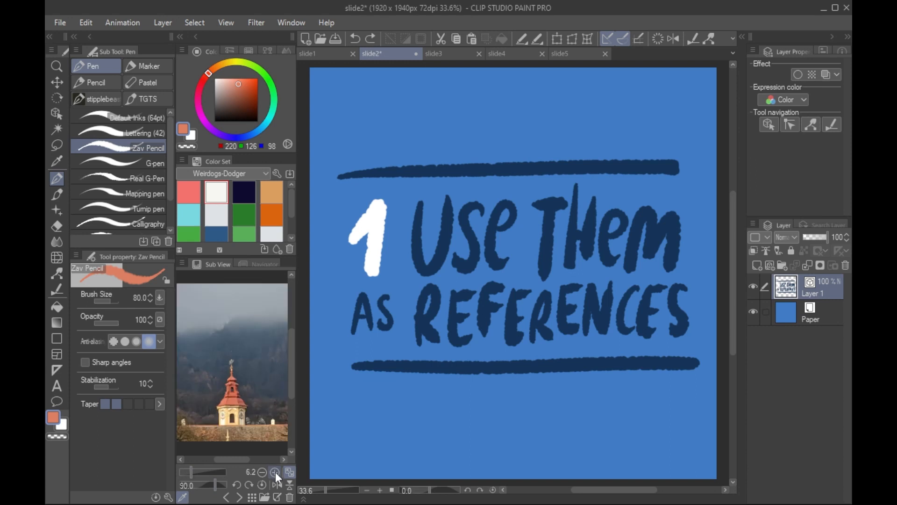
click(275, 472)
drag(291, 425, 285, 399)
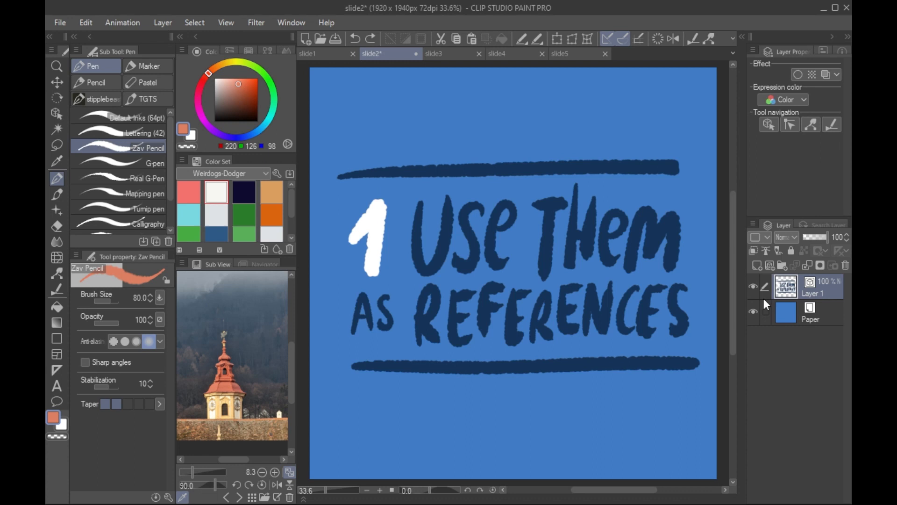
Step: Hide the lettering layer and change the Paper layer's colour to white
click(753, 285)
click(787, 308)
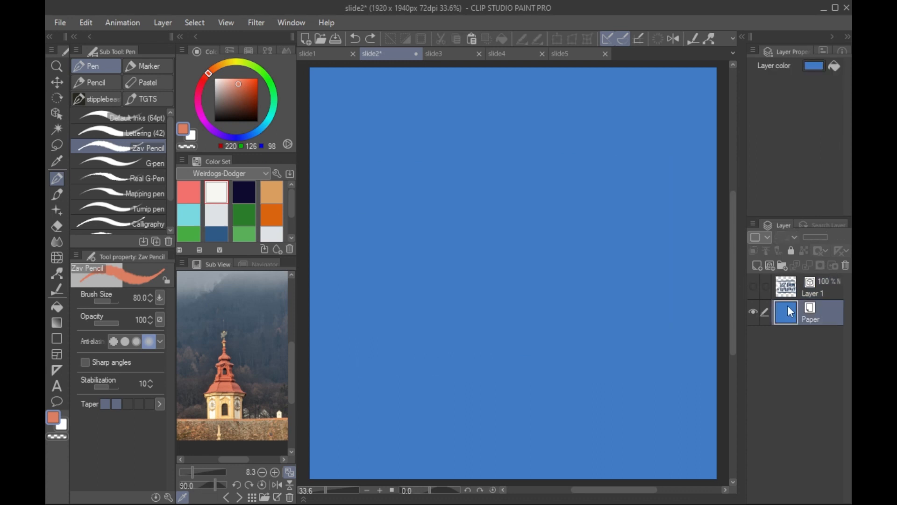
click(215, 79)
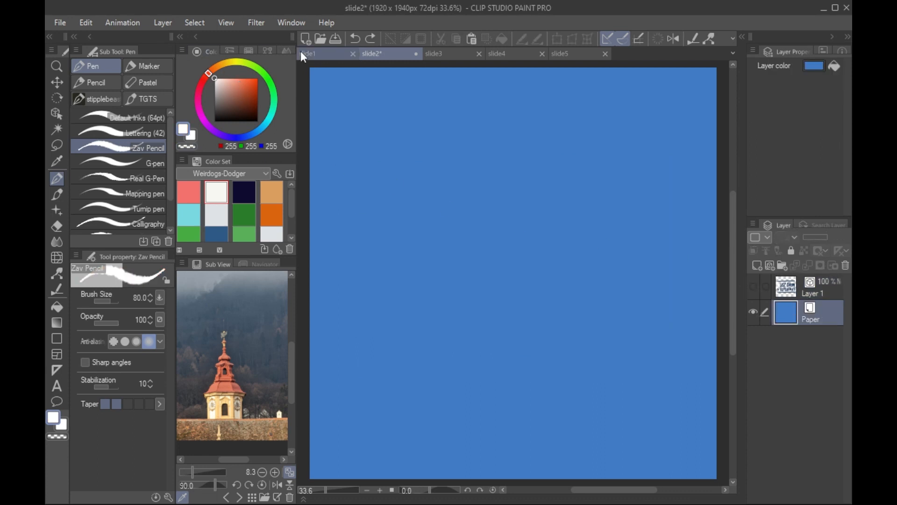
click(835, 65)
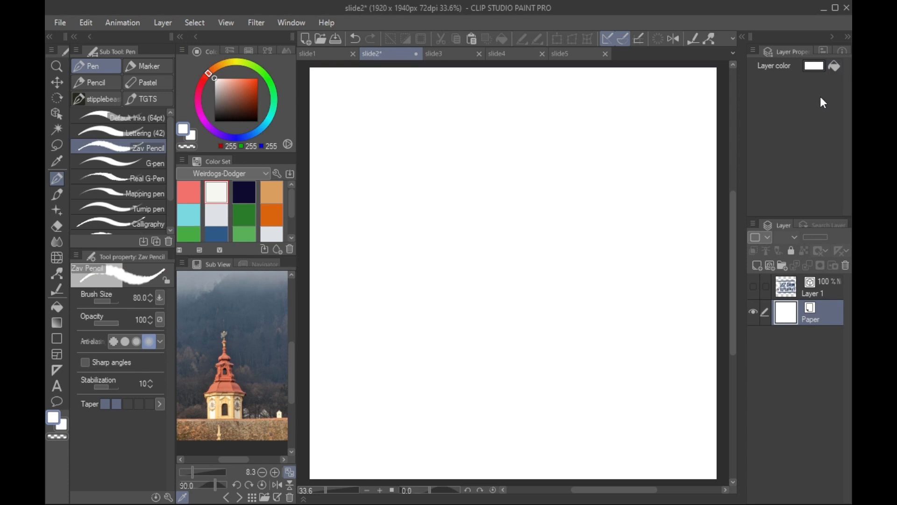
Step: Add a new raster layer above Layer 1
click(820, 295)
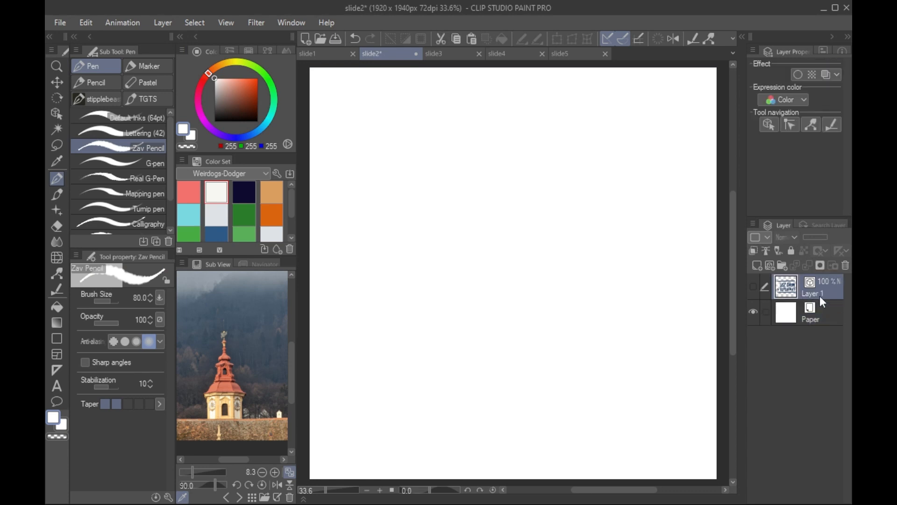
click(758, 265)
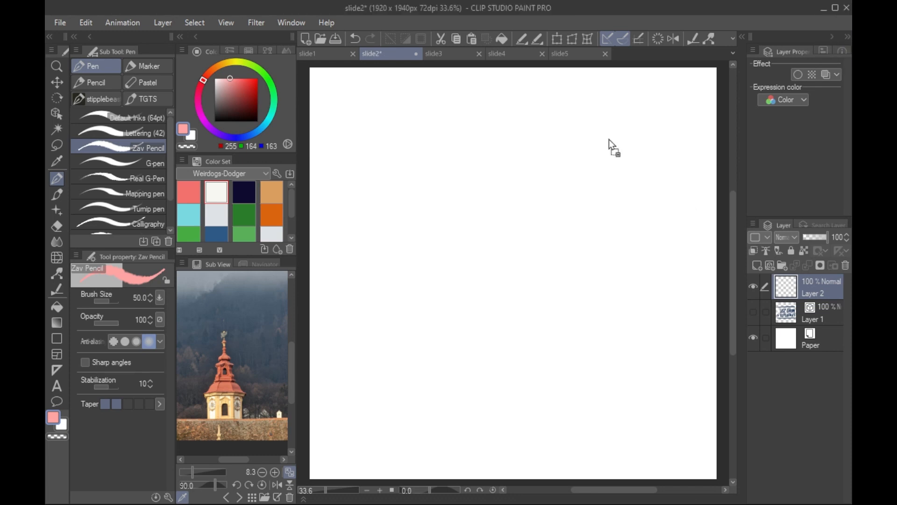
Step: Open the photo 20230321_172901.jpg as its own canvas, select the whole image and clear the selection
drag(662, 58, 662, 54)
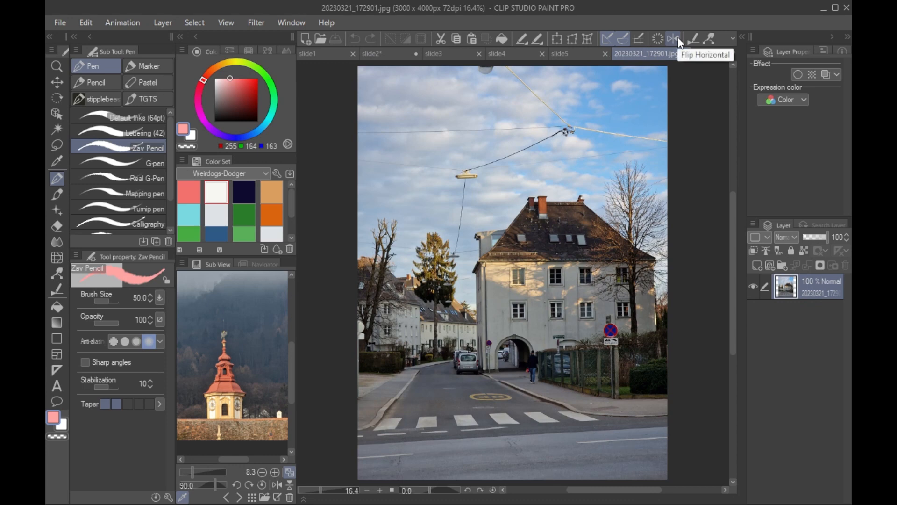
key(ctrl+a)
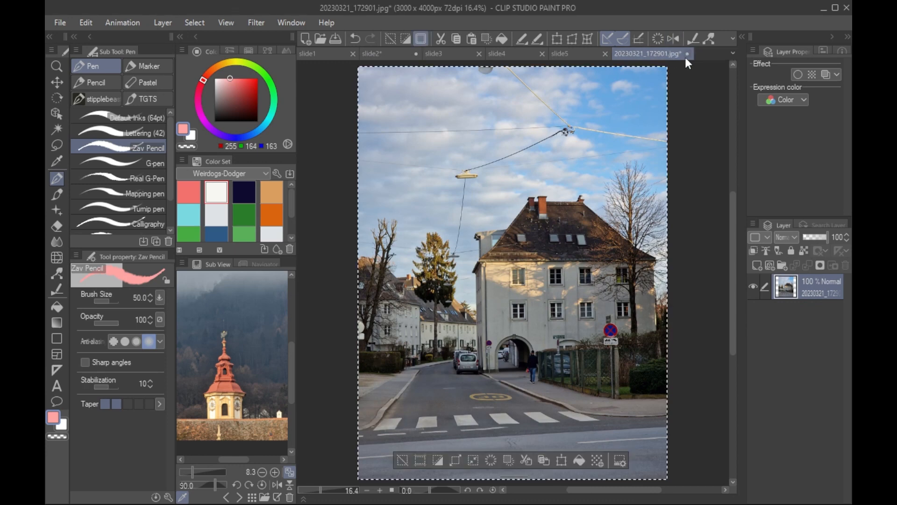
key(ctrl+d)
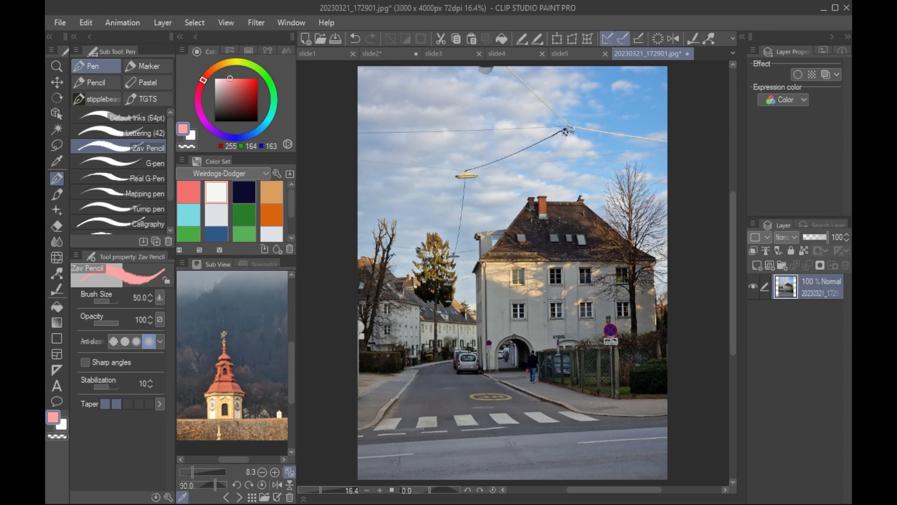
Step: Open the photo 20230311_162154(0).jpg as its own canvas and copy its domed roof with a Lasso selection
drag(597, 2, 705, 55)
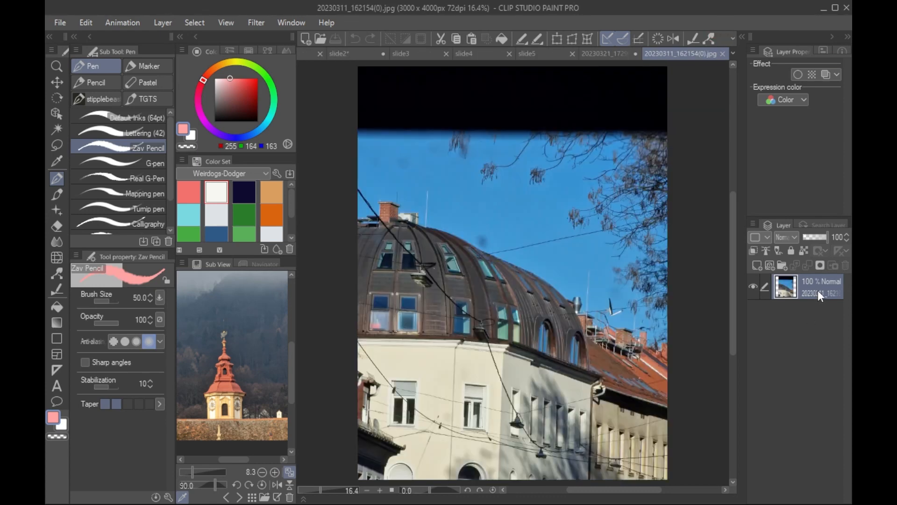
click(56, 146)
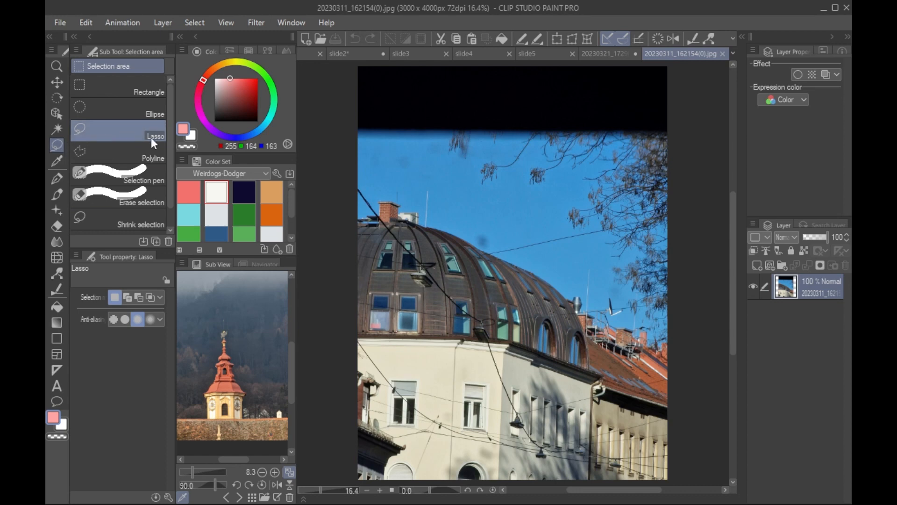
mouse_move(358, 337)
mouse_down()
mouse_move(490, 345)
mouse_move(593, 374)
mouse_move(599, 358)
mouse_move(584, 308)
mouse_move(513, 251)
mouse_move(388, 205)
mouse_up()
Step: Paste the domed roof into the 20230321_172901.jpg canvas and move it over the white building
click(607, 54)
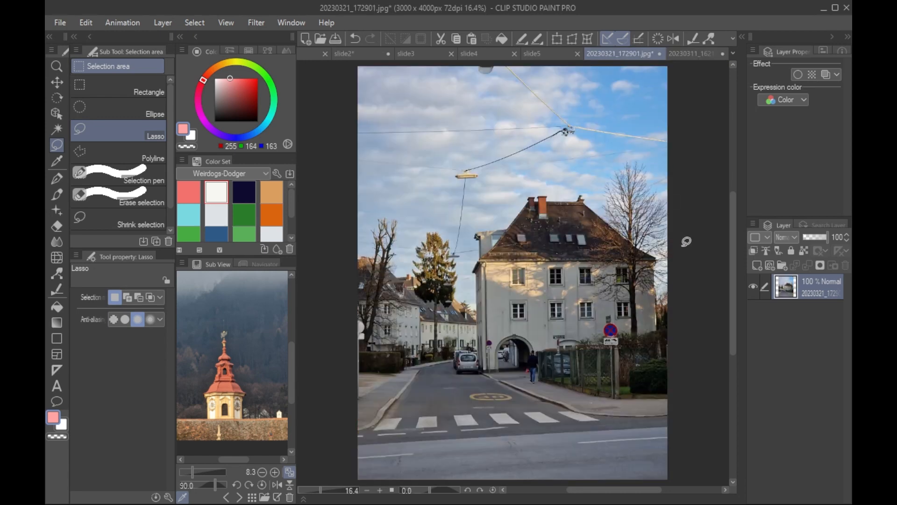
key(ctrl+v)
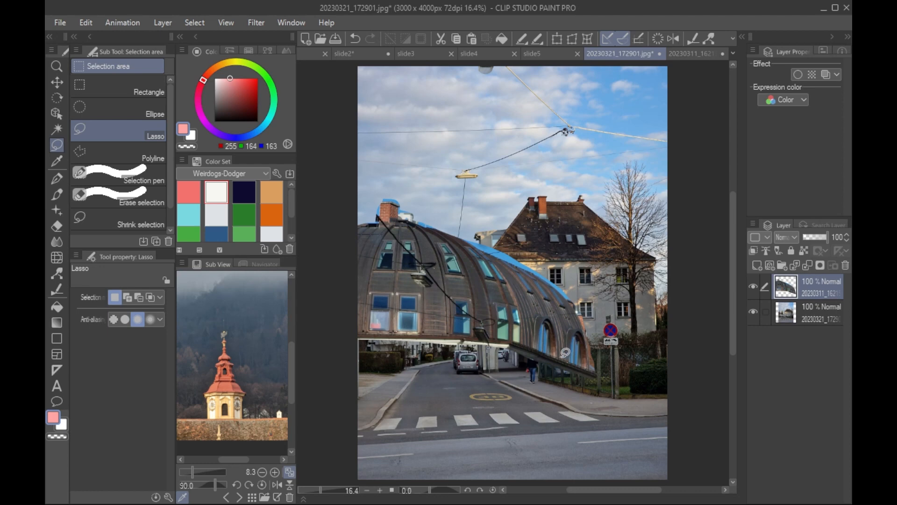
key(k)
drag(554, 360, 613, 339)
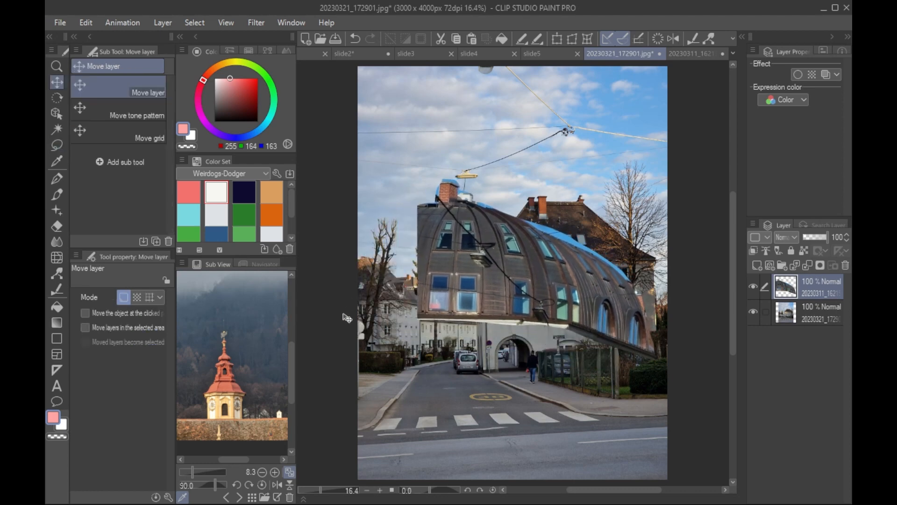
Step: Scale the pasted domed roof to about 56%, rotate it about -3.2° and place it on top of the white building
key(ctrl+t)
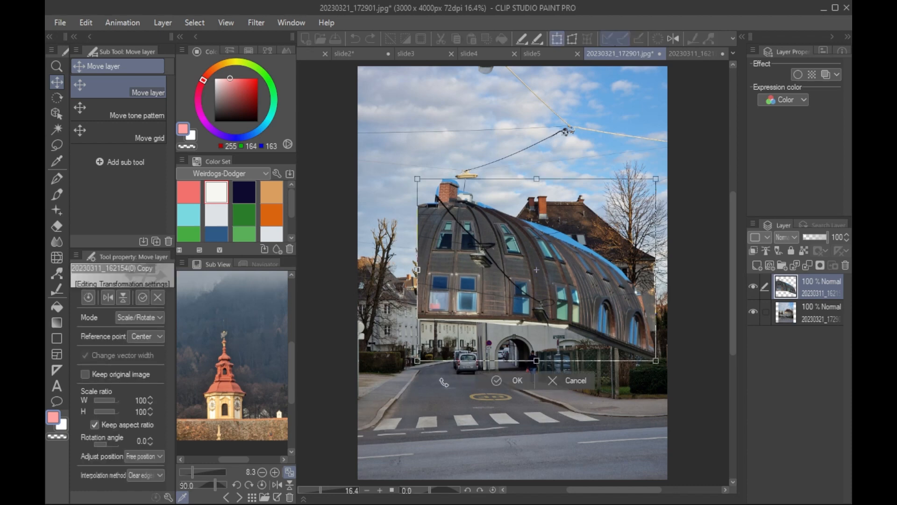
click(85, 22)
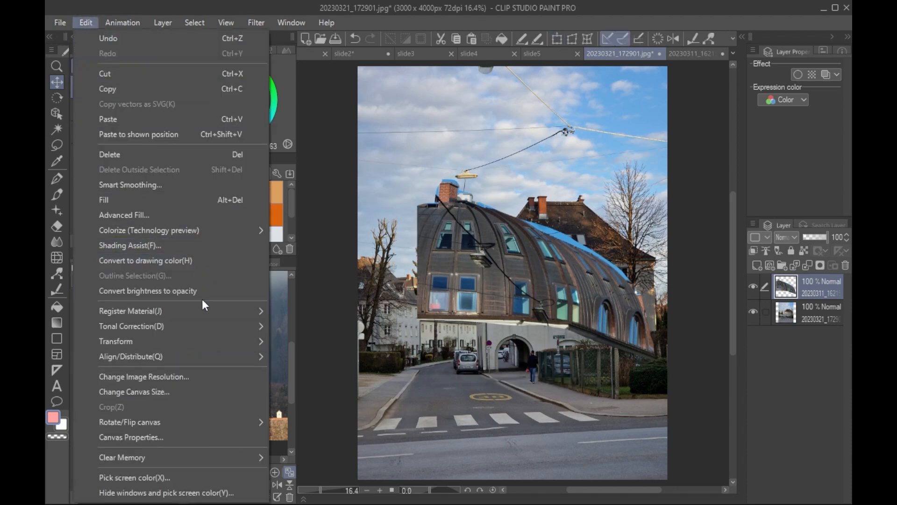
mouse_move(231, 343)
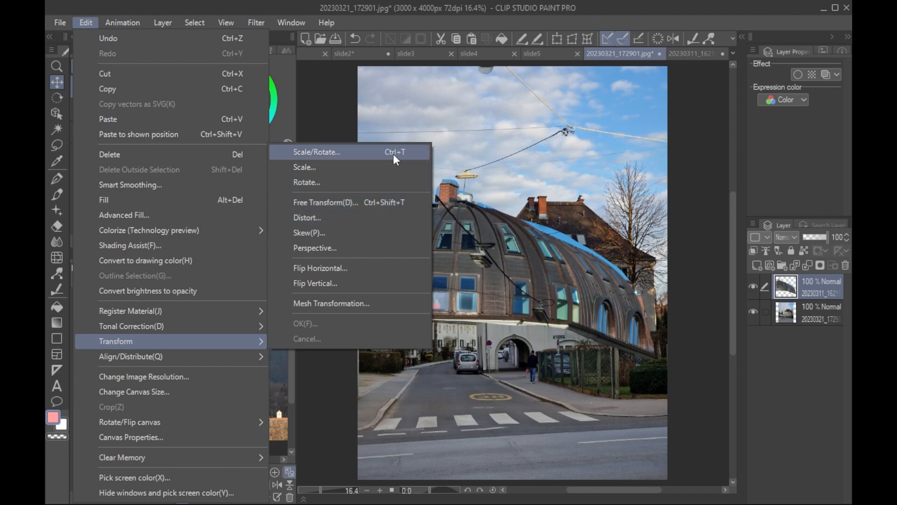
click(373, 152)
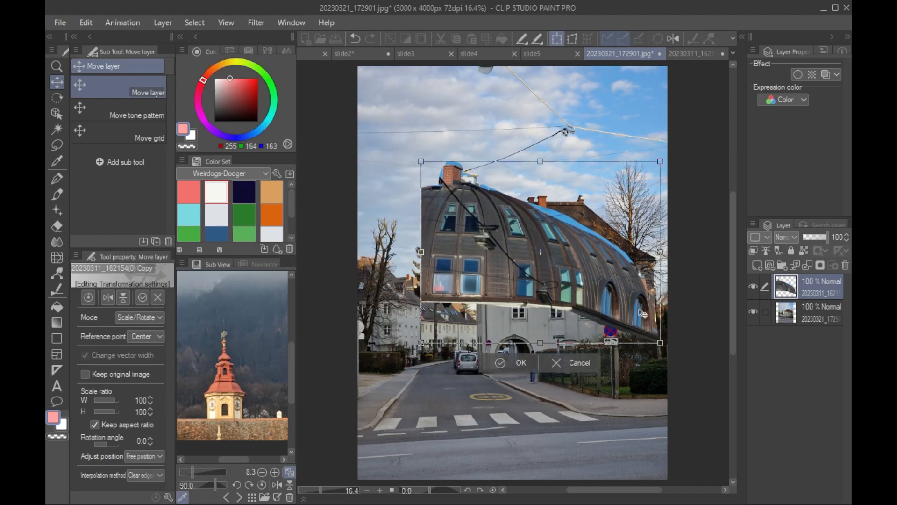
drag(640, 310, 633, 302)
drag(654, 154, 581, 209)
drag(544, 285, 595, 242)
drag(637, 156, 637, 180)
drag(612, 245, 629, 242)
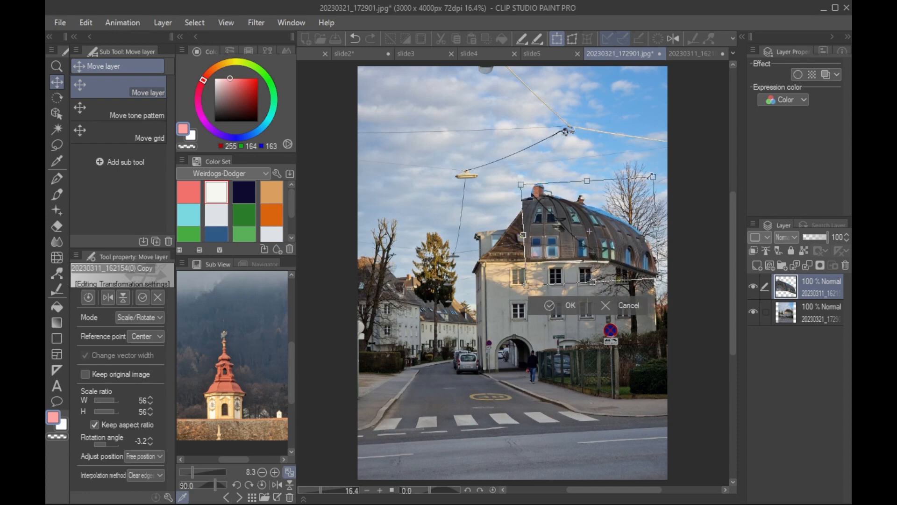
Step: Refine the domed roof to about 60% scale and -3.7° rotation, aligning it with the white building's roofline
drag(651, 177, 675, 161)
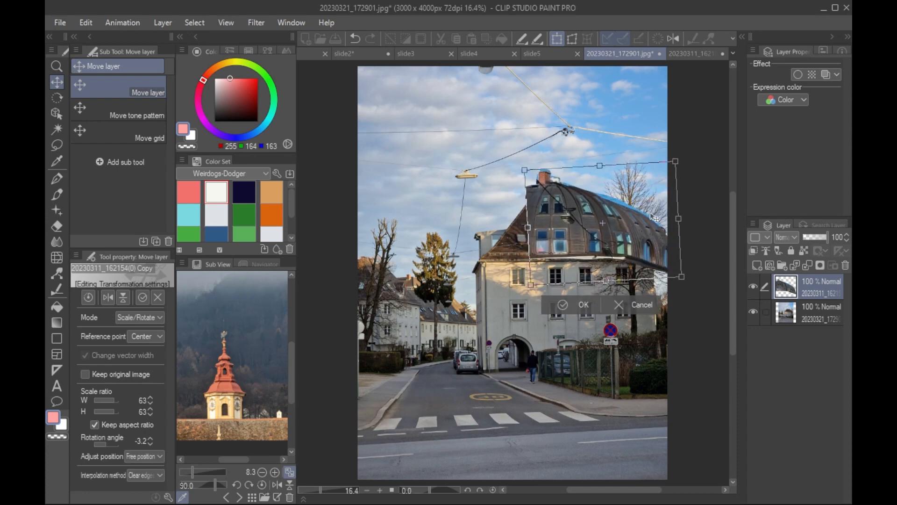
drag(653, 217, 654, 216)
drag(675, 160, 663, 171)
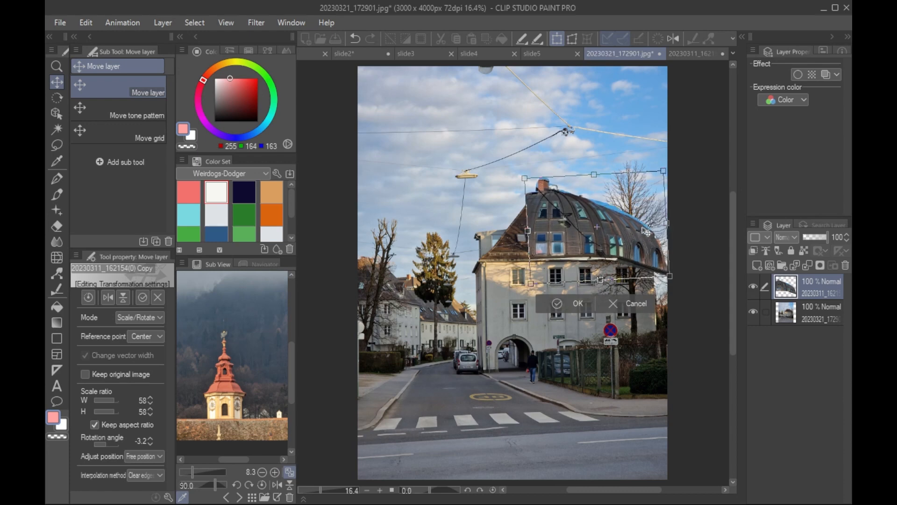
drag(658, 226, 657, 224)
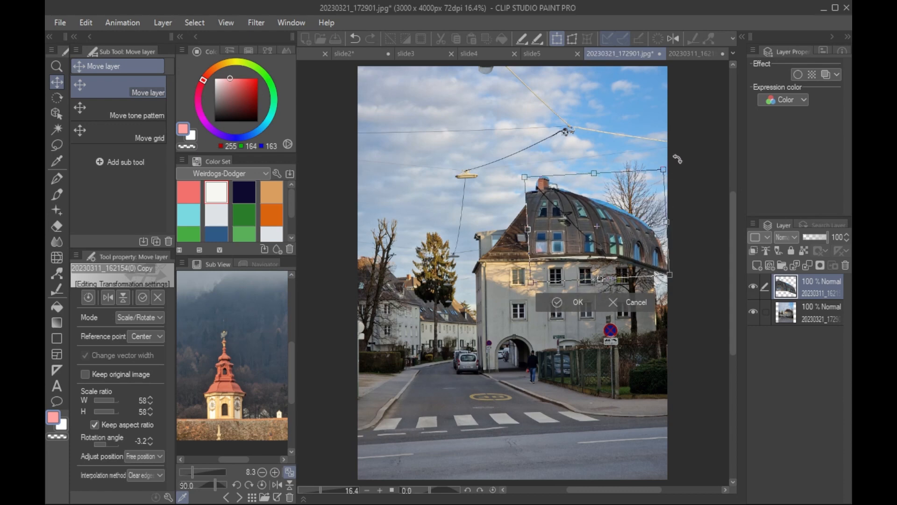
mouse_move(677, 159)
mouse_down()
mouse_move(657, 172)
mouse_move(665, 166)
mouse_up()
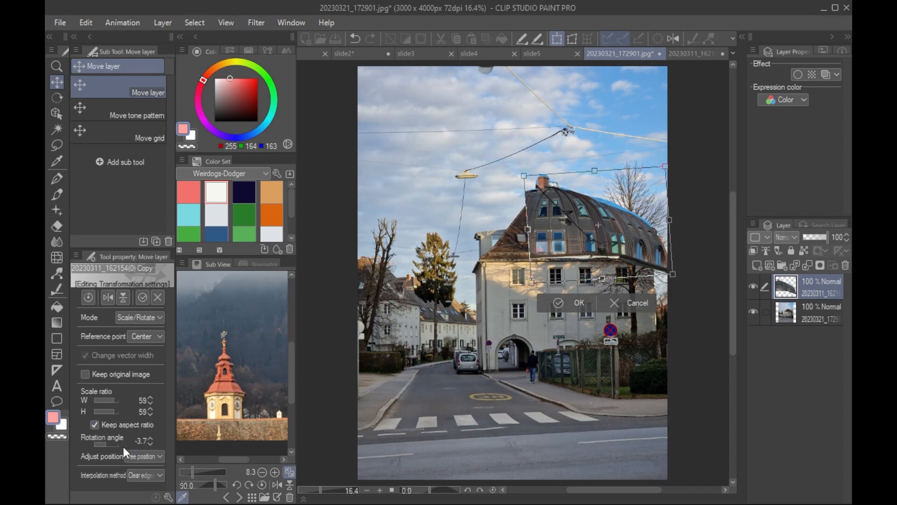
drag(593, 170, 594, 166)
drag(631, 227, 630, 231)
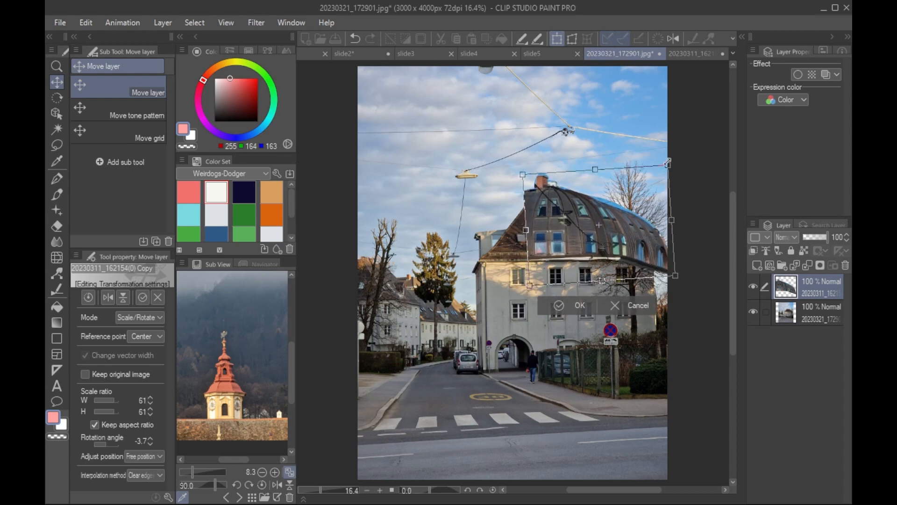
drag(667, 166, 668, 185)
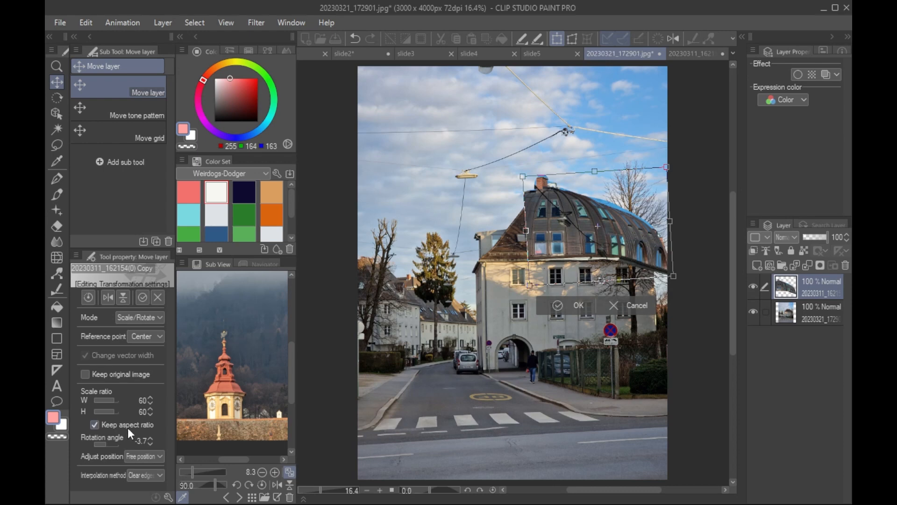
Step: Stretch the domed roof vertically to about 67% height with the aspect ratio unlocked, and lock the aspect ratio again
click(140, 423)
mouse_move(595, 171)
mouse_down()
mouse_move(602, 139)
mouse_move(593, 158)
mouse_up()
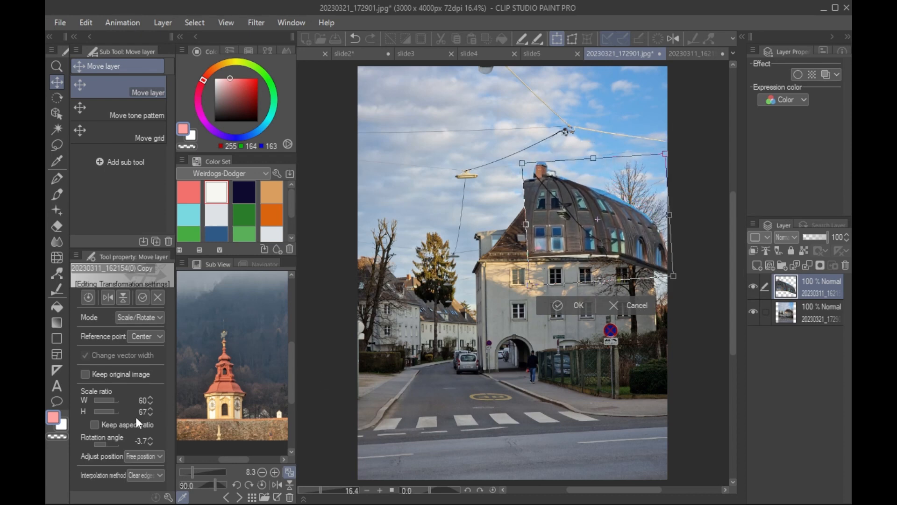
click(125, 425)
Step: Fit the domed roof to the building at about 55% width, 67% height and -5.2° rotation, and apply the transformation
mouse_move(675, 279)
mouse_down()
mouse_move(655, 296)
mouse_move(657, 308)
mouse_move(663, 283)
mouse_up()
drag(667, 156, 652, 165)
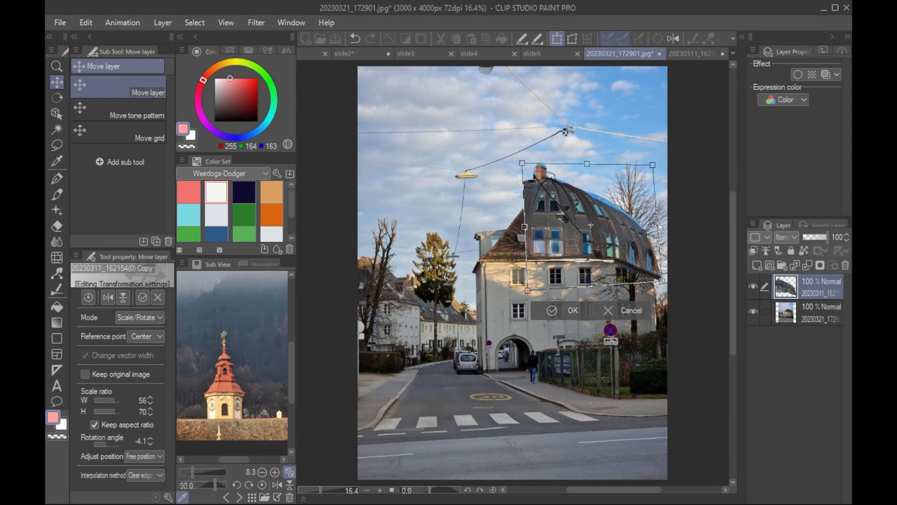
drag(660, 227, 655, 227)
drag(526, 290, 533, 289)
drag(523, 164, 528, 168)
drag(621, 243, 625, 245)
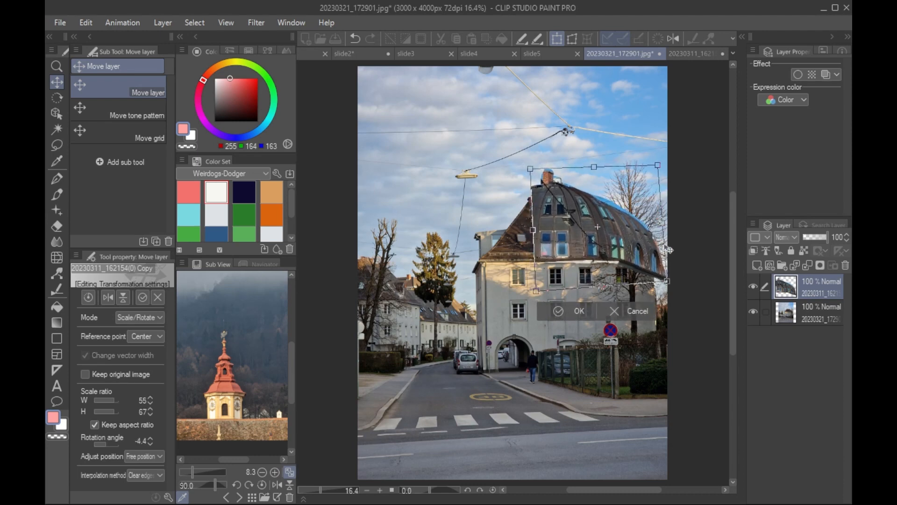
drag(668, 283, 667, 270)
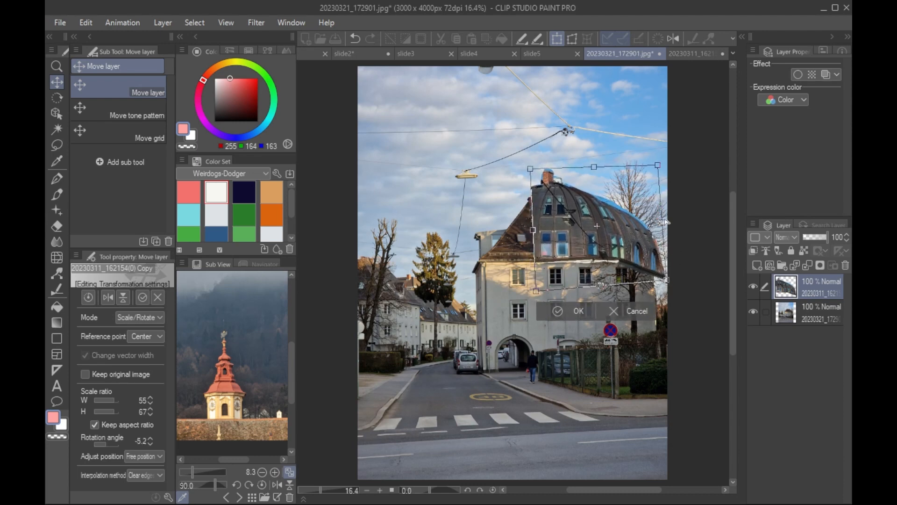
click(579, 311)
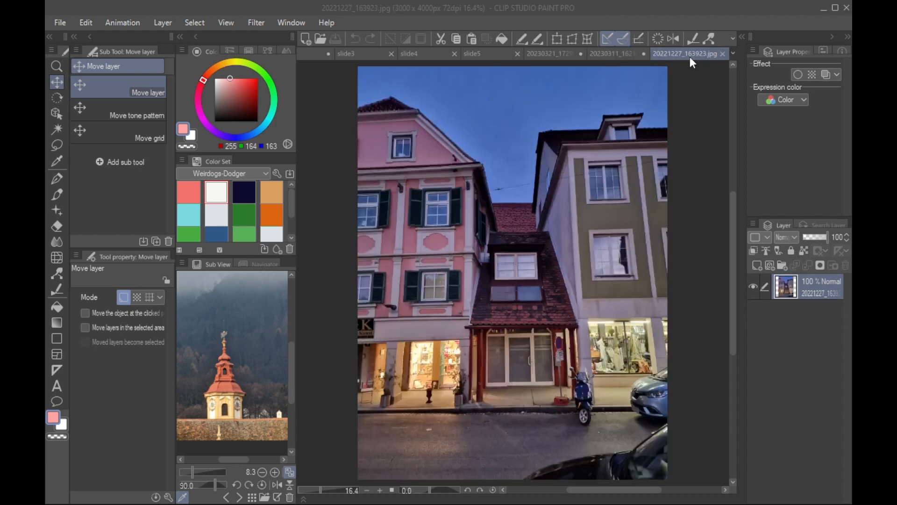
Step: Copy the dark red tiled roof with its window from 20221227_163923.jpg using a Lasso selection and paste it into 20230321_172901.jpg
key(m)
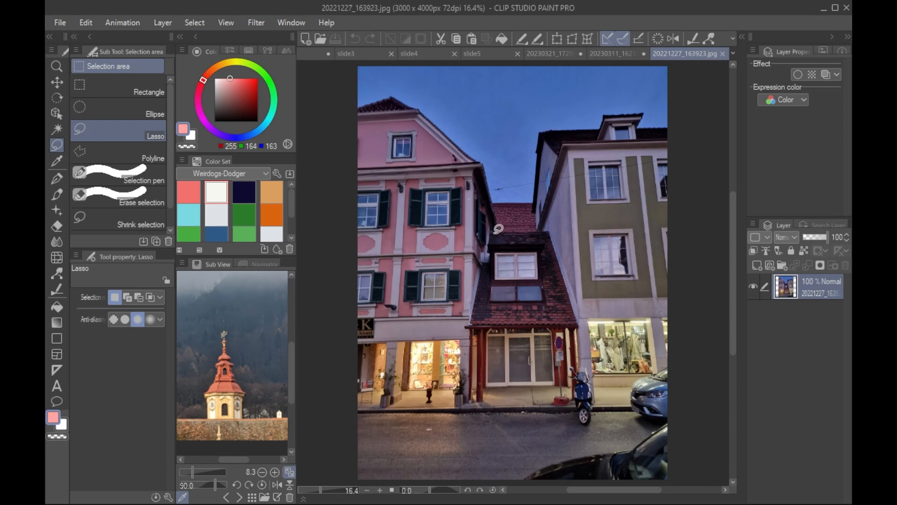
mouse_move(491, 231)
mouse_down()
mouse_move(548, 230)
mouse_move(578, 327)
mouse_move(472, 326)
mouse_move(495, 230)
mouse_up()
click(549, 54)
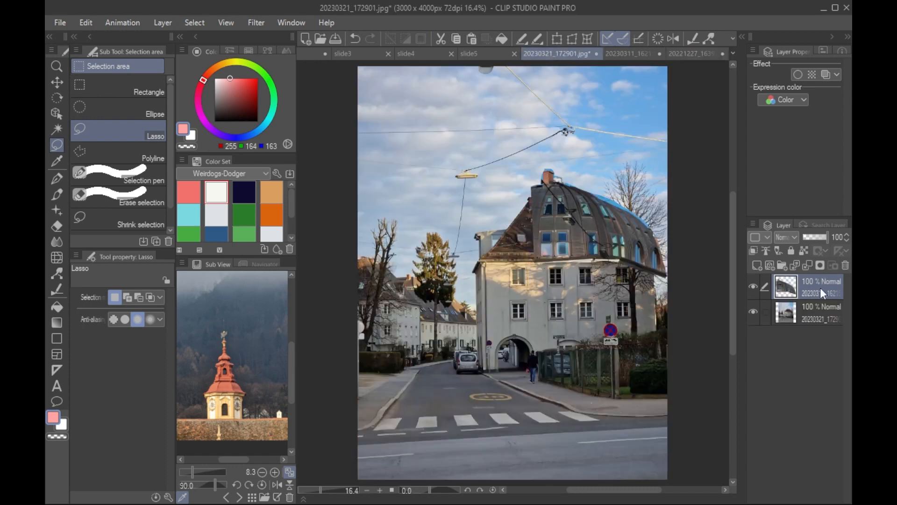
key(ctrl+v)
Step: Transform the pasted red roof to about 48% width, 51% height and -3.1° rotation, placing it above the white building's arched passage
key(ctrl+t)
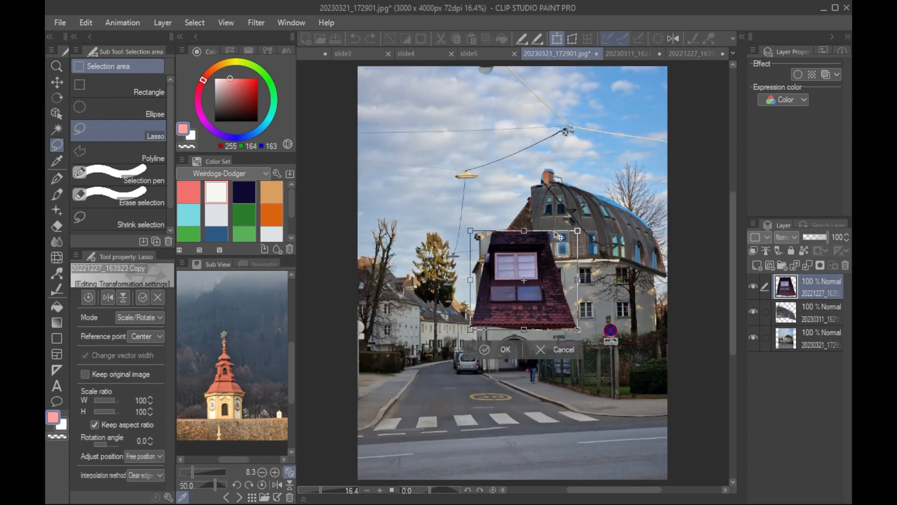
drag(578, 230, 525, 280)
drag(511, 320, 534, 333)
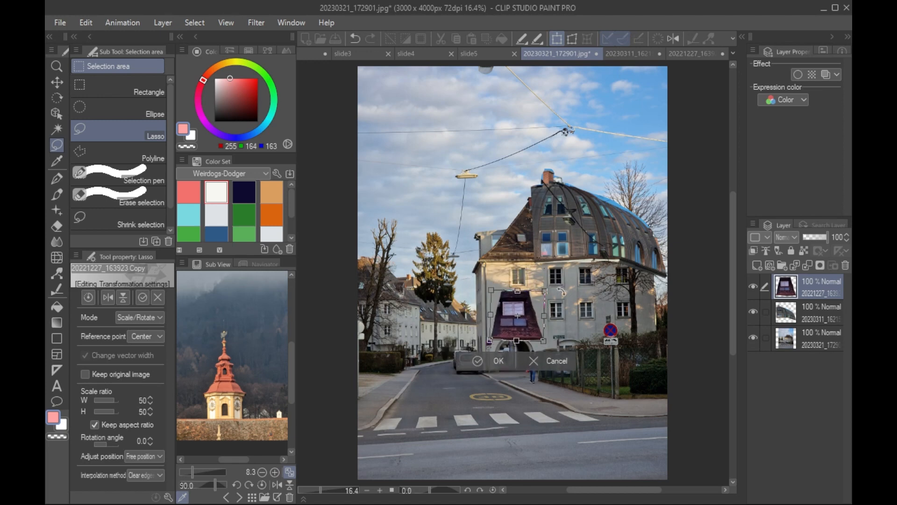
drag(561, 291, 539, 295)
mouse_move(527, 326)
mouse_down()
mouse_move(530, 334)
mouse_move(538, 308)
mouse_move(516, 301)
mouse_move(541, 321)
mouse_up()
drag(493, 300, 516, 294)
drag(517, 346, 546, 344)
drag(541, 294, 519, 294)
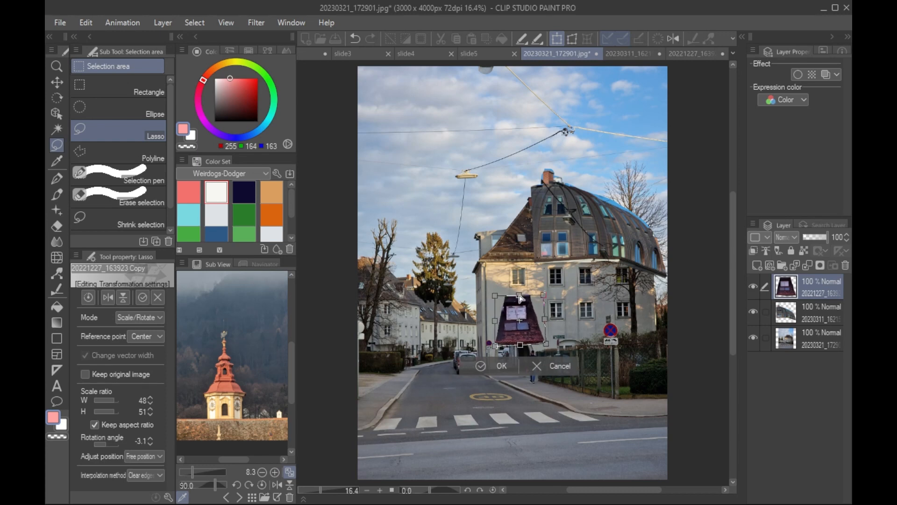
click(516, 365)
Step: Select the domed roof layer and close the photos 20221227_163923.jpg and 20230311_162154(0).jpg without saving
click(813, 317)
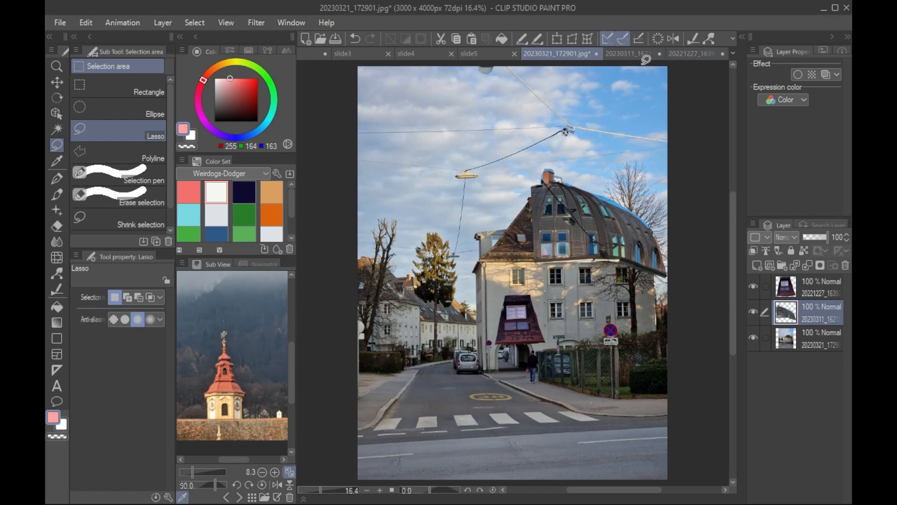
click(705, 53)
click(723, 53)
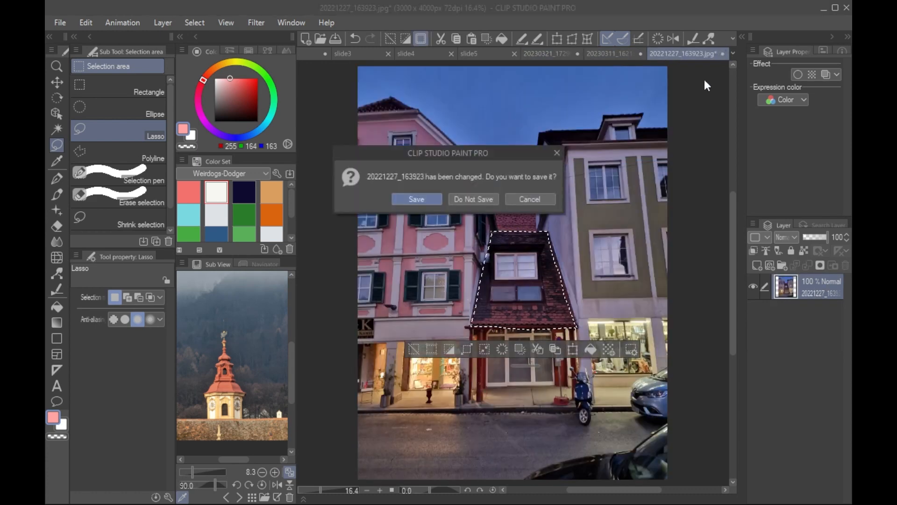
click(487, 200)
click(723, 54)
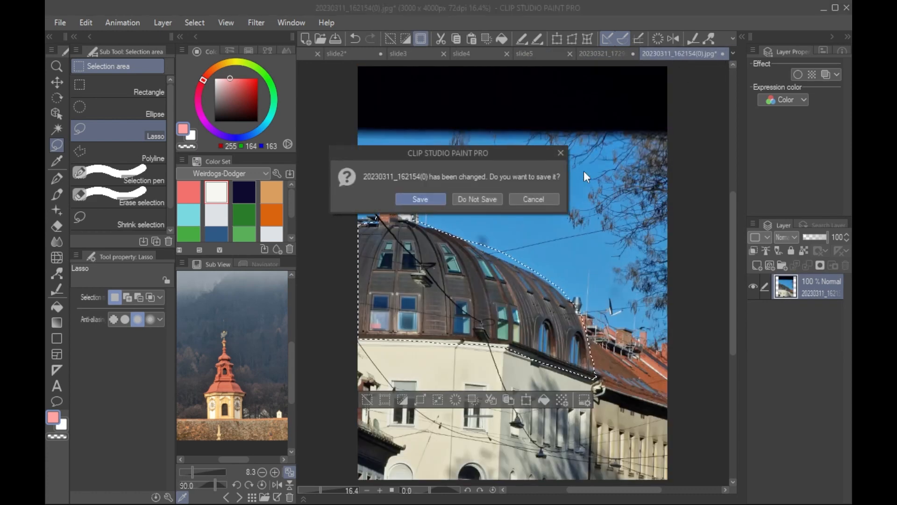
click(481, 200)
Step: Open the photo 20221008_165249.jpg and select its buildings by auto-selecting the blue sky and inverting the selection
click(321, 39)
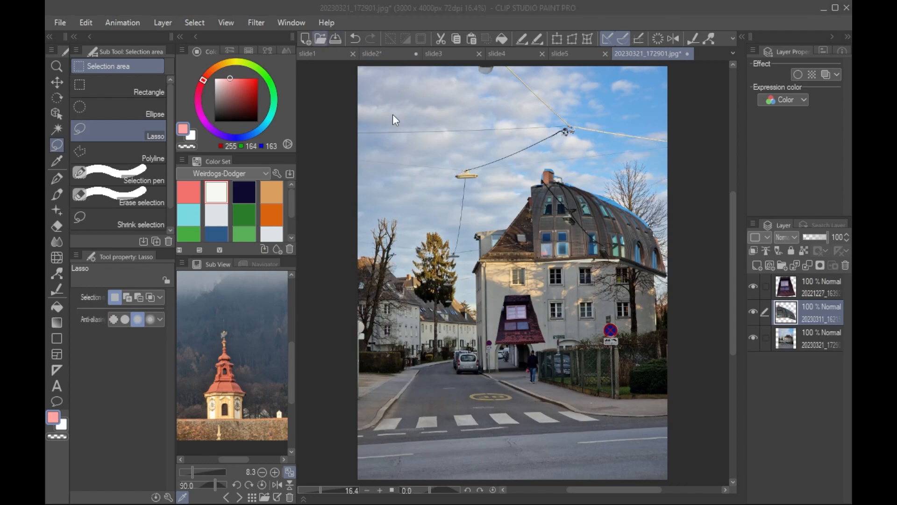
click(691, 431)
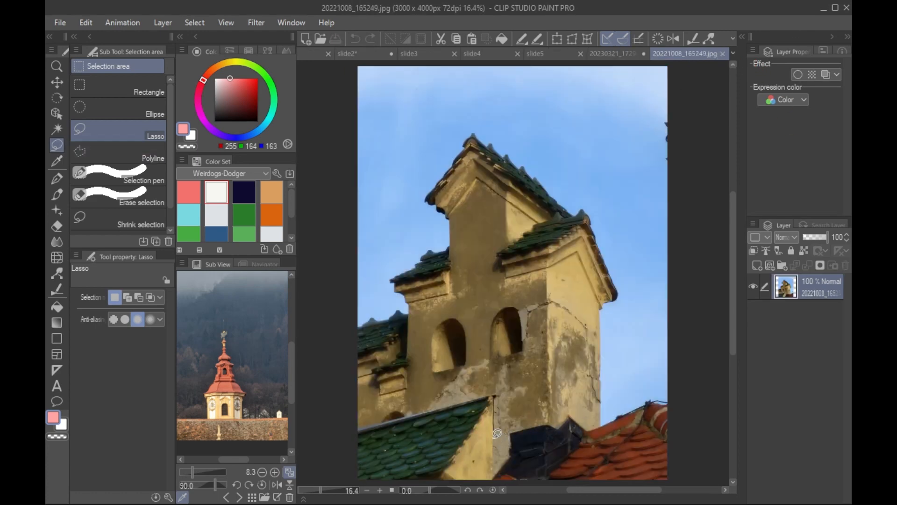
click(56, 129)
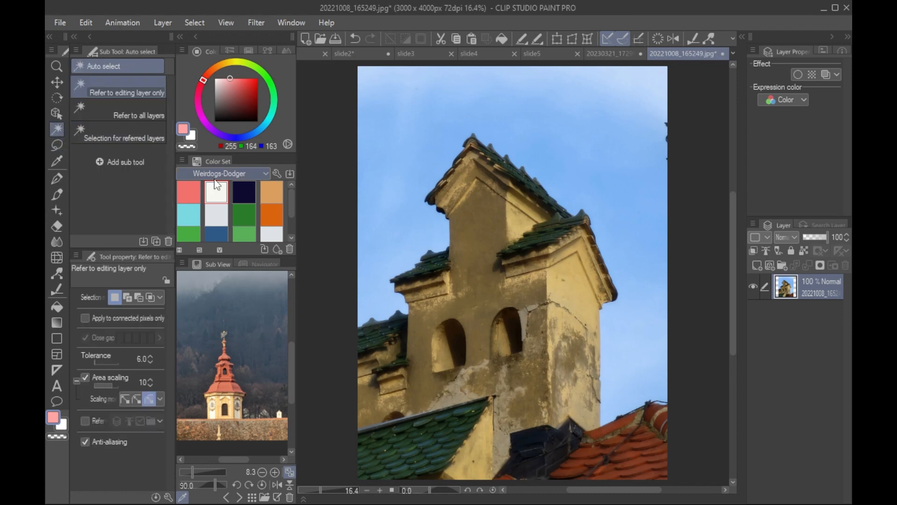
click(57, 145)
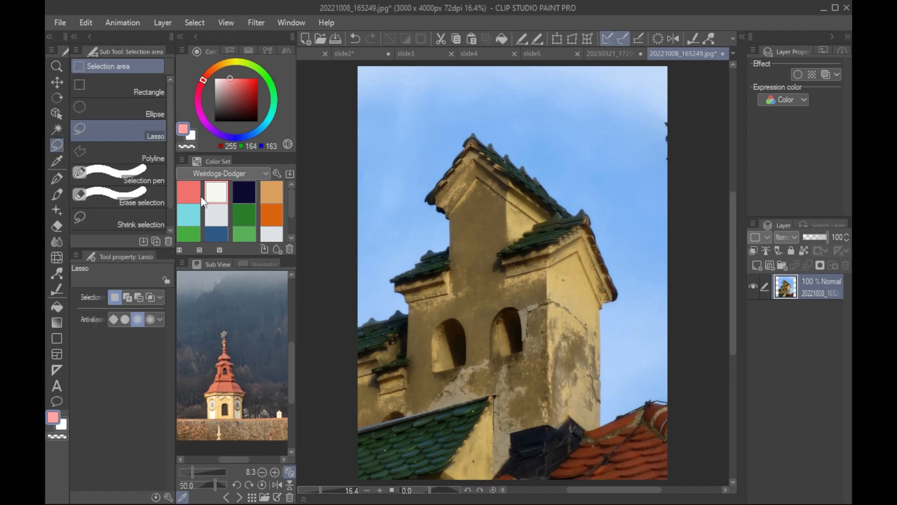
mouse_move(169, 191)
mouse_down()
mouse_move(169, 208)
mouse_move(169, 180)
mouse_up()
click(57, 129)
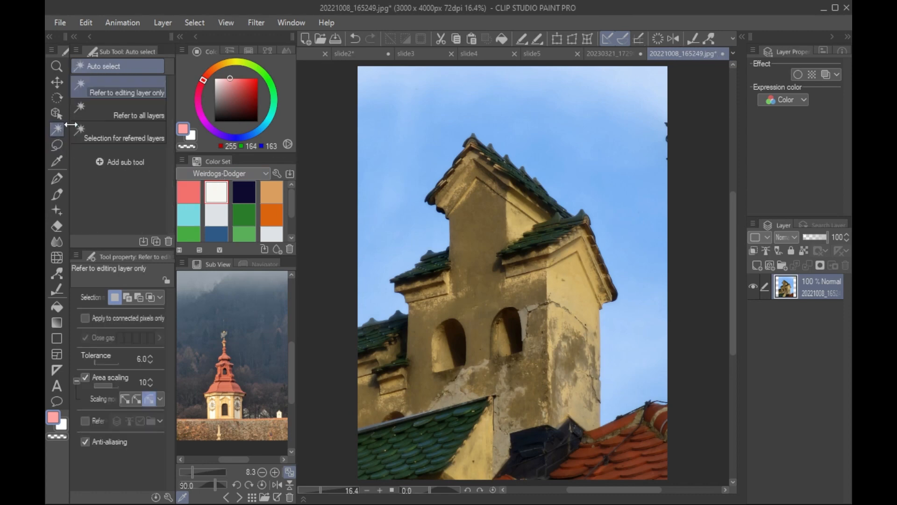
click(584, 154)
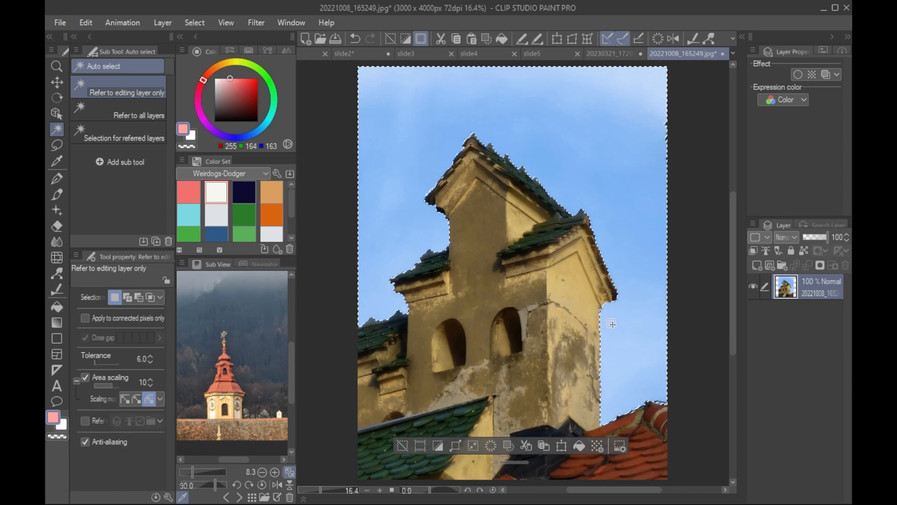
key(ctrl+shift+i)
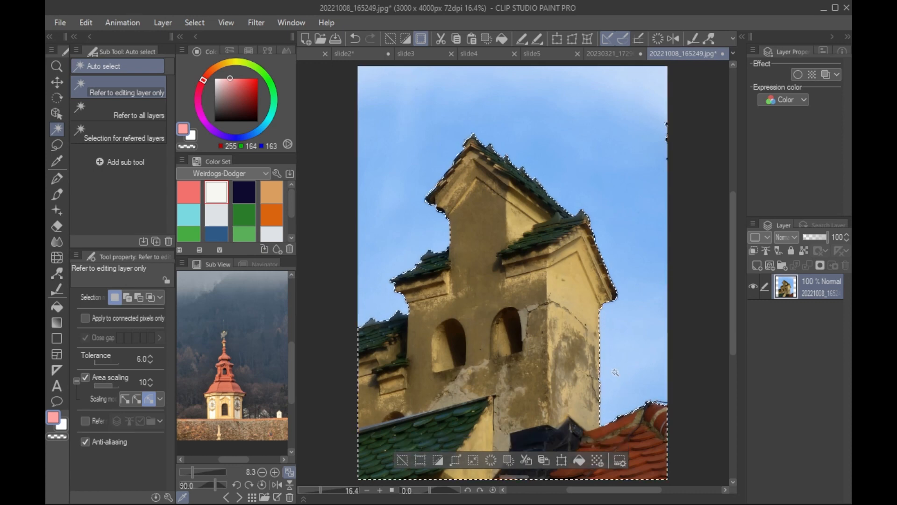
click(86, 22)
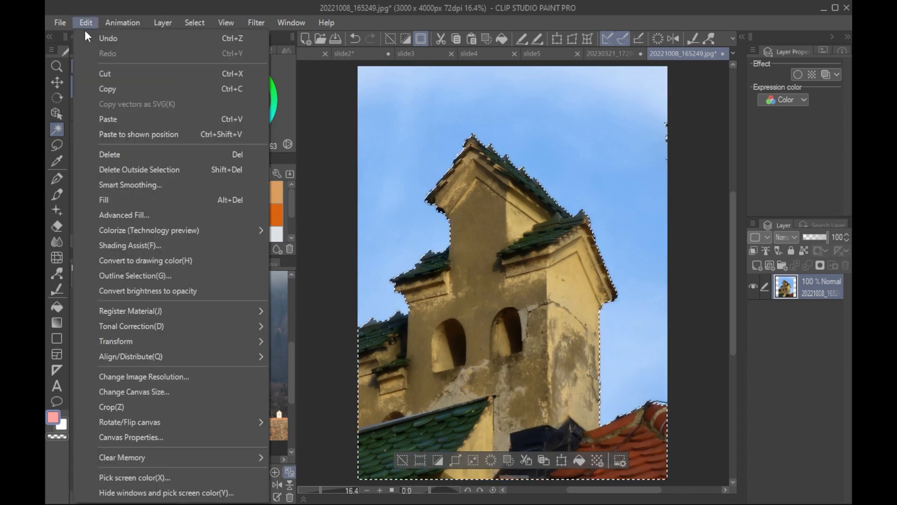
mouse_move(196, 25)
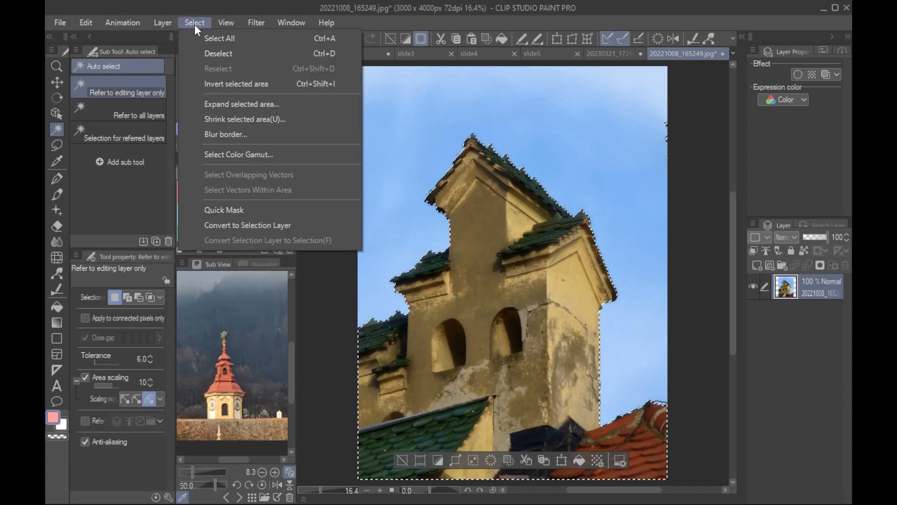
click(194, 25)
click(192, 22)
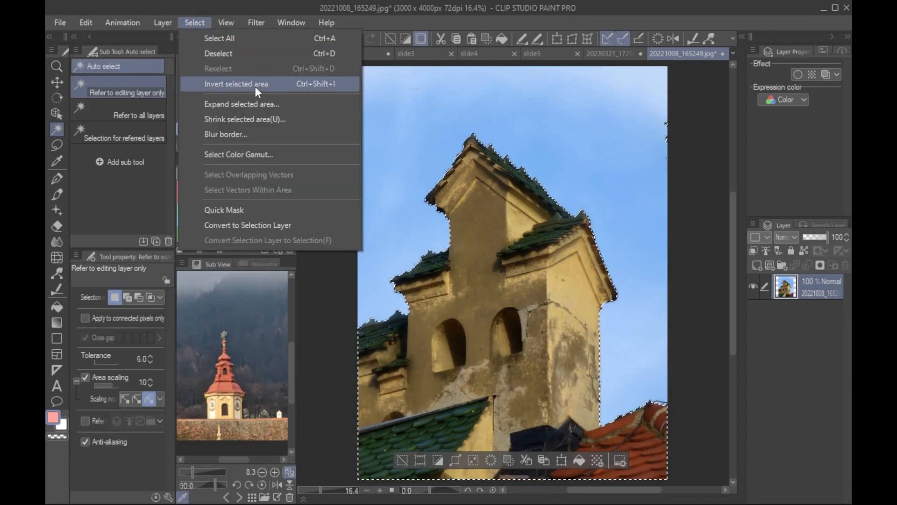
click(609, 22)
Step: Subtract the neighbouring roofs and remaining surroundings with the Lasso so that only the yellow tower with green roof tiles is selected
click(57, 145)
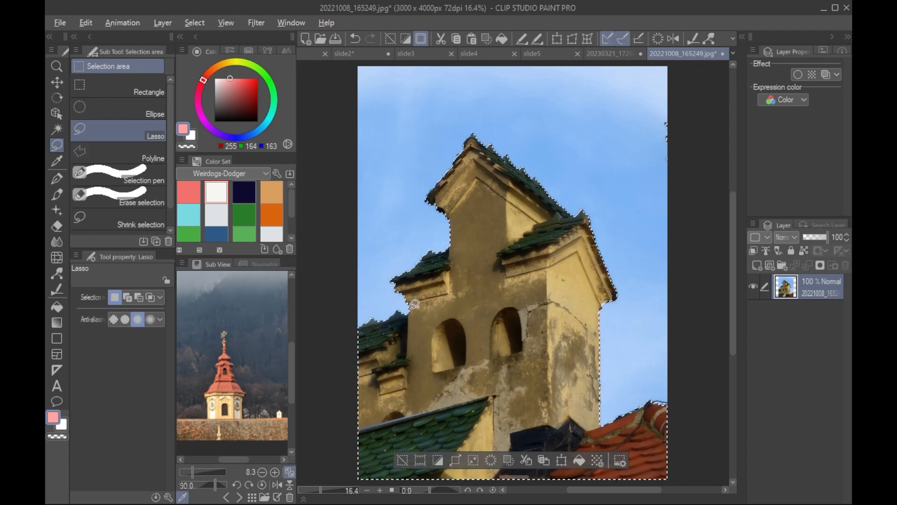
mouse_move(410, 345)
mouse_down()
mouse_move(411, 413)
mouse_move(502, 389)
mouse_up()
scroll(434, 463, down, 2)
mouse_move(500, 447)
mouse_down()
mouse_move(369, 476)
mouse_move(318, 333)
mouse_move(355, 206)
mouse_up()
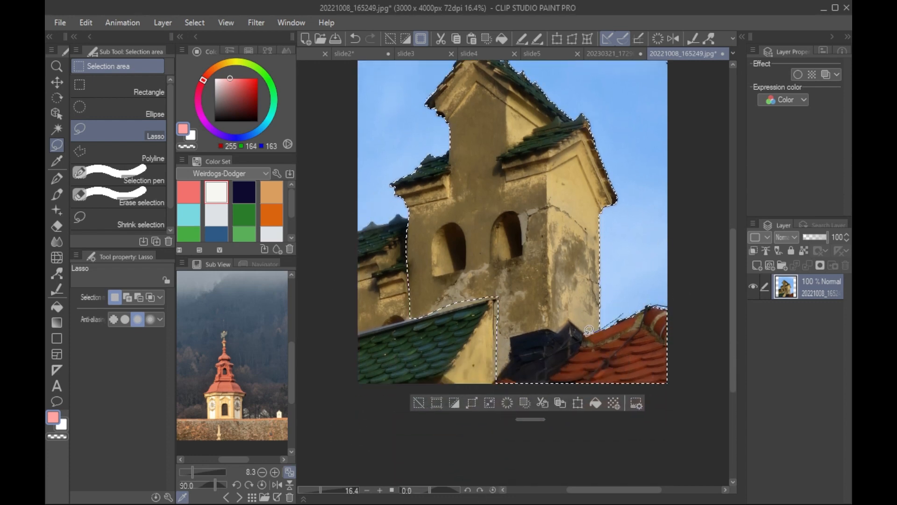
mouse_move(588, 330)
mouse_down()
mouse_move(516, 331)
mouse_move(499, 362)
mouse_move(523, 402)
mouse_move(686, 359)
mouse_move(665, 282)
mouse_up()
scroll(612, 280, up, 1)
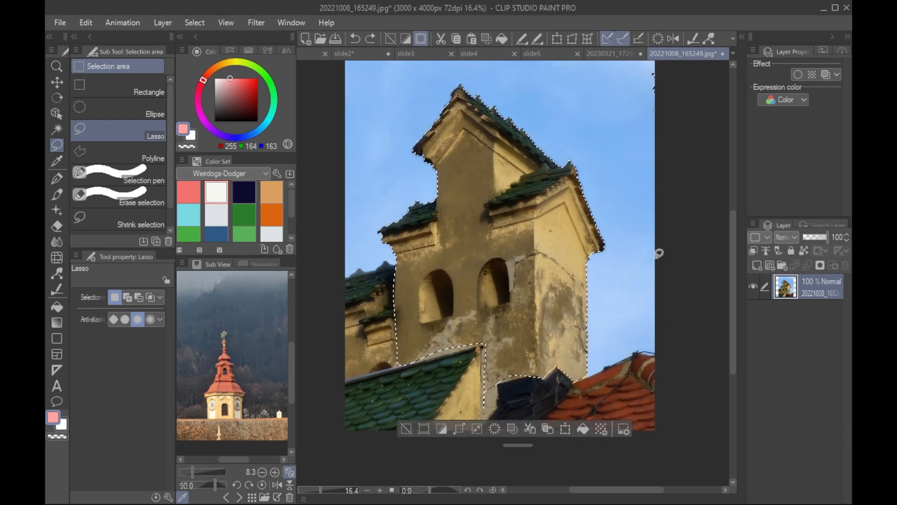
drag(632, 210, 628, 243)
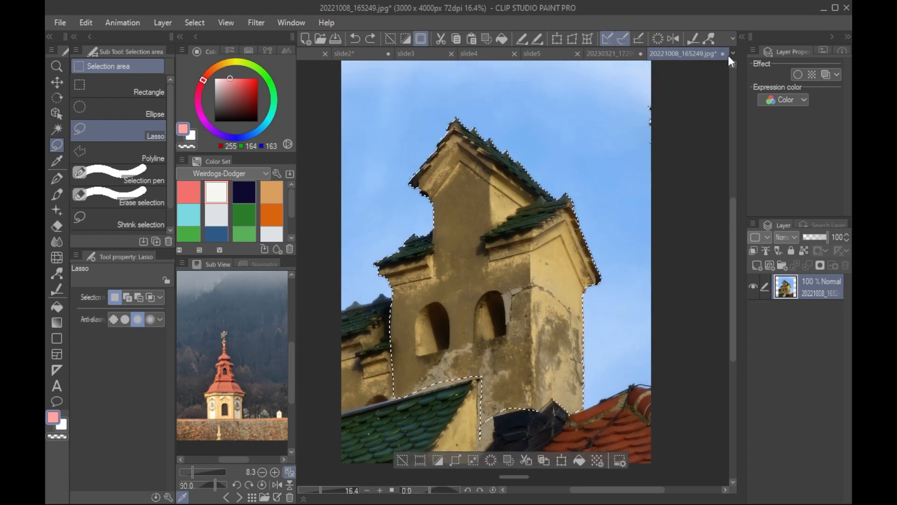
Step: Copy the selected yellow tower and paste it as the uppermost layer of 20230321_172901.jpg
click(92, 21)
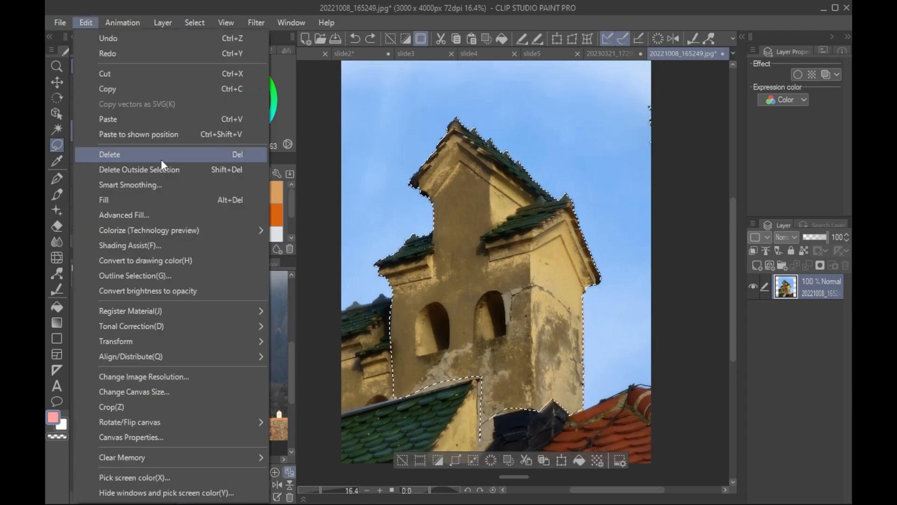
click(186, 89)
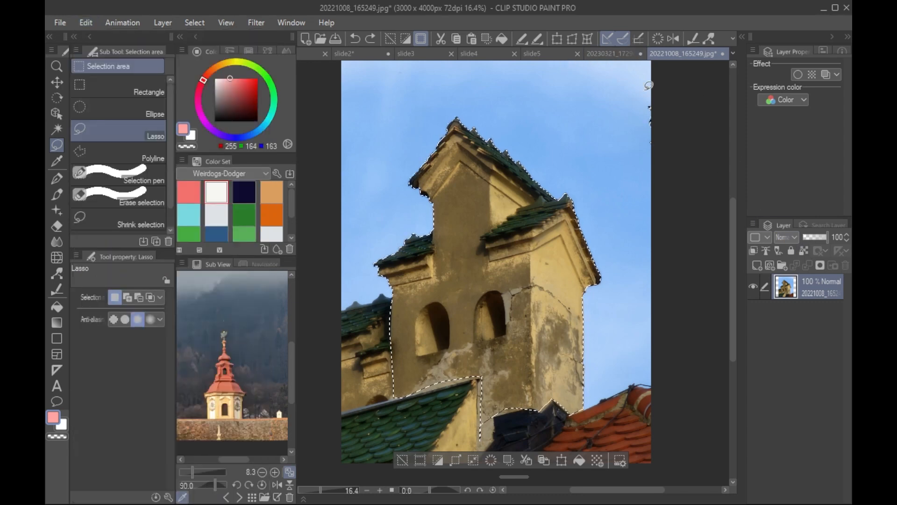
click(609, 53)
click(820, 286)
click(86, 23)
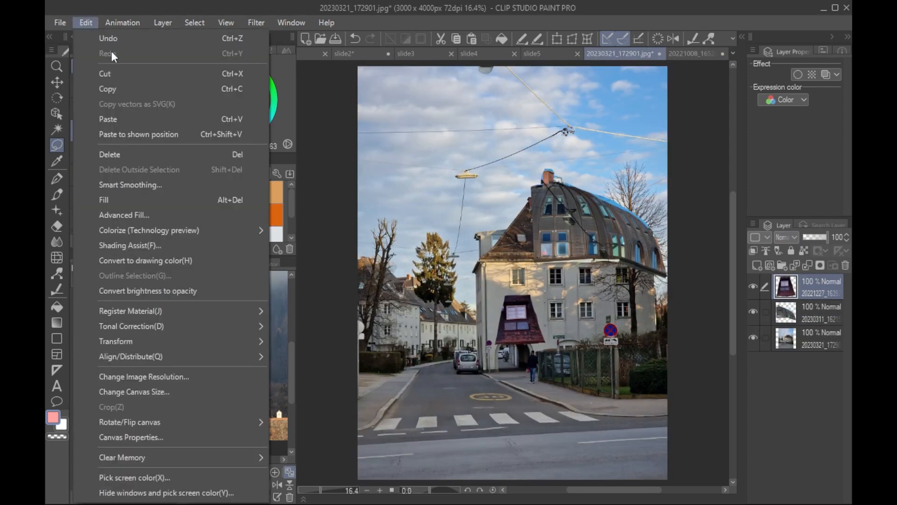
click(179, 120)
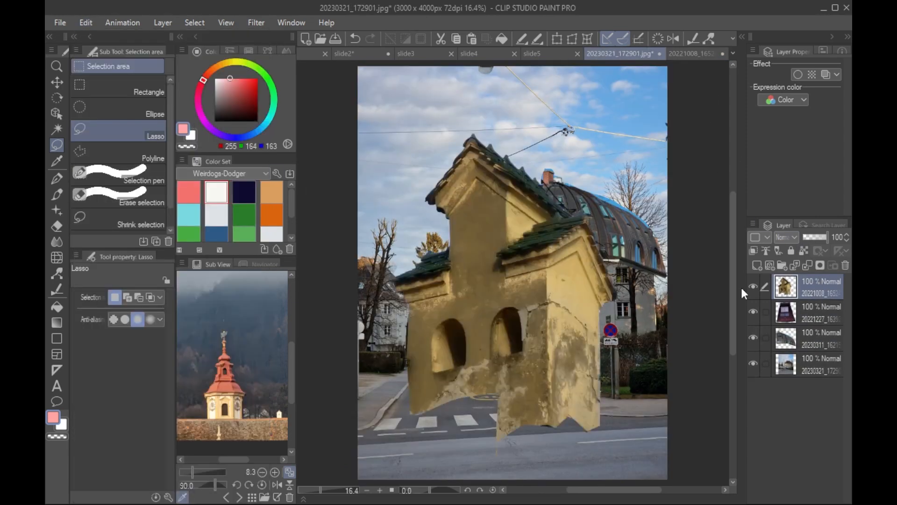
Step: Scale the pasted tower to about 30%, flip it horizontally, rotate it about -3.6° and place it on the white building's left roof end
key(ctrl+t)
drag(666, 71, 488, 321)
drag(466, 377, 543, 220)
drag(560, 144, 546, 164)
drag(502, 255, 514, 248)
click(107, 298)
drag(564, 240, 533, 245)
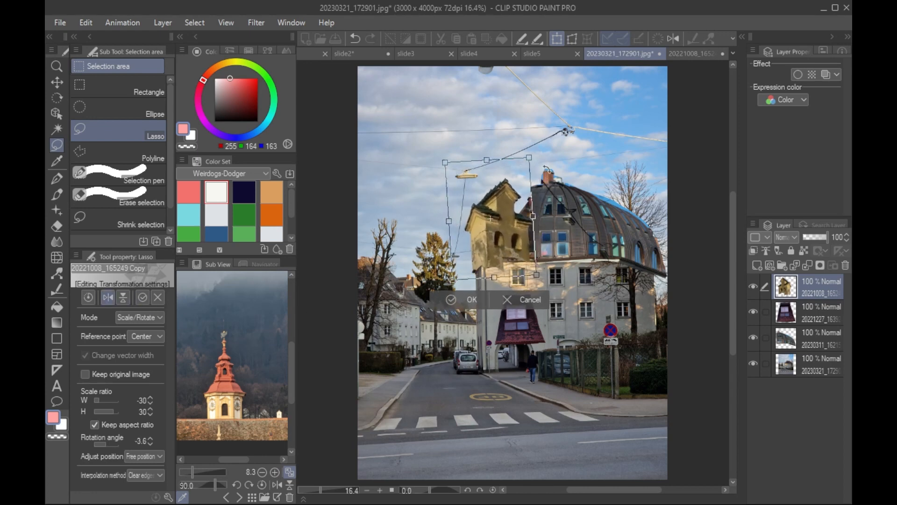
Step: Reduce the tower to about 23% with -2.5° rotation and seat it on the building's left corner, applying the transformation
drag(542, 150, 544, 152)
drag(523, 208, 521, 208)
drag(528, 158, 512, 185)
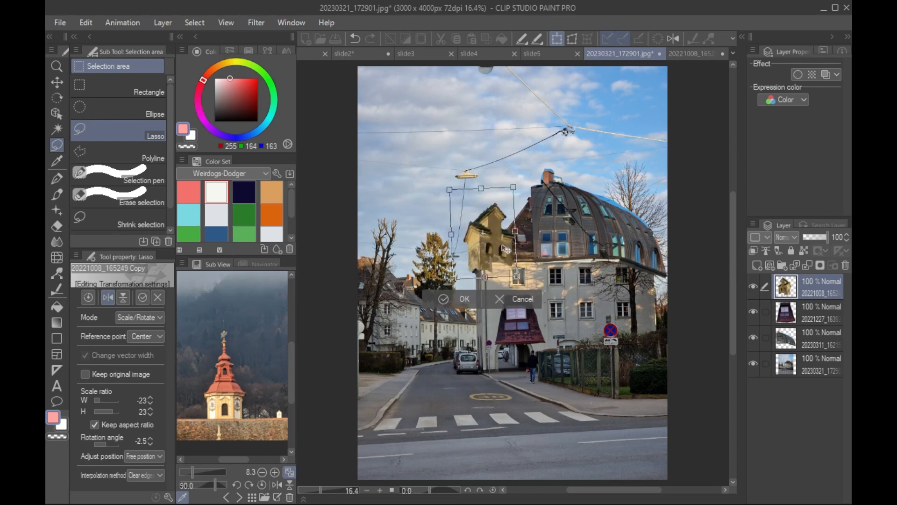
drag(508, 255, 518, 253)
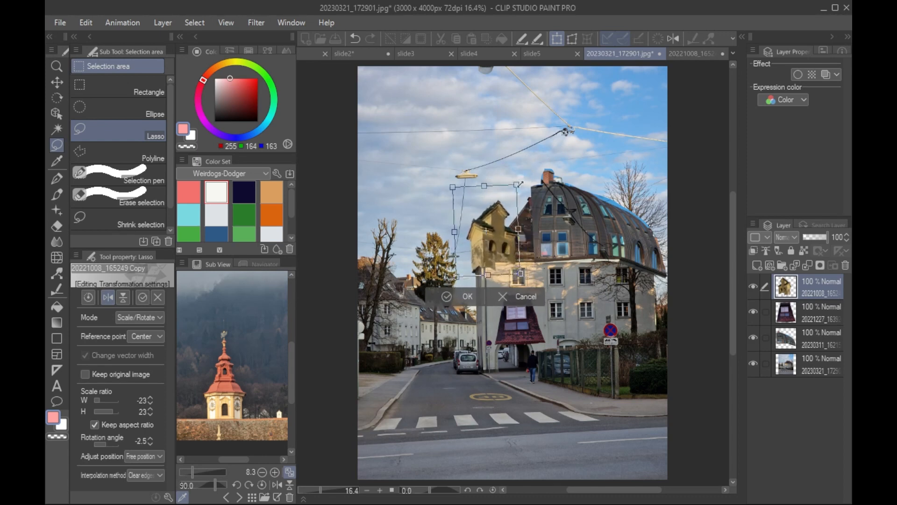
drag(518, 184, 522, 178)
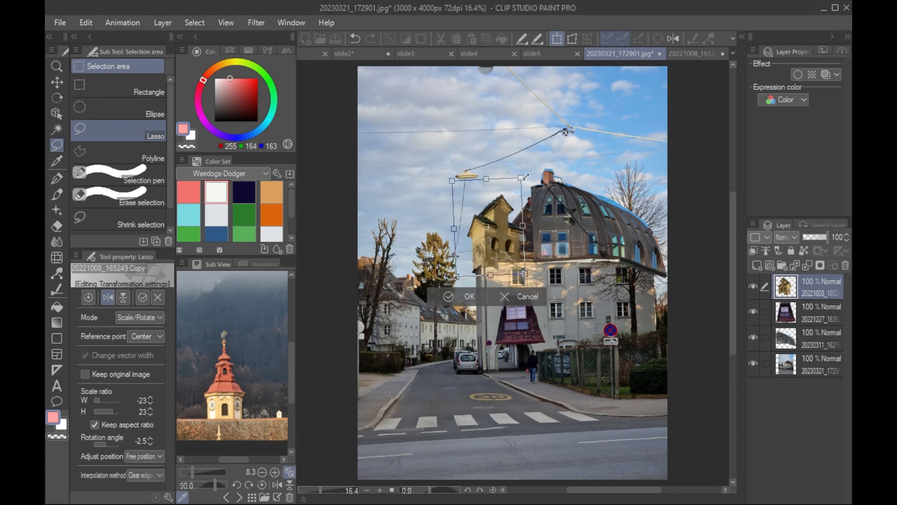
click(466, 299)
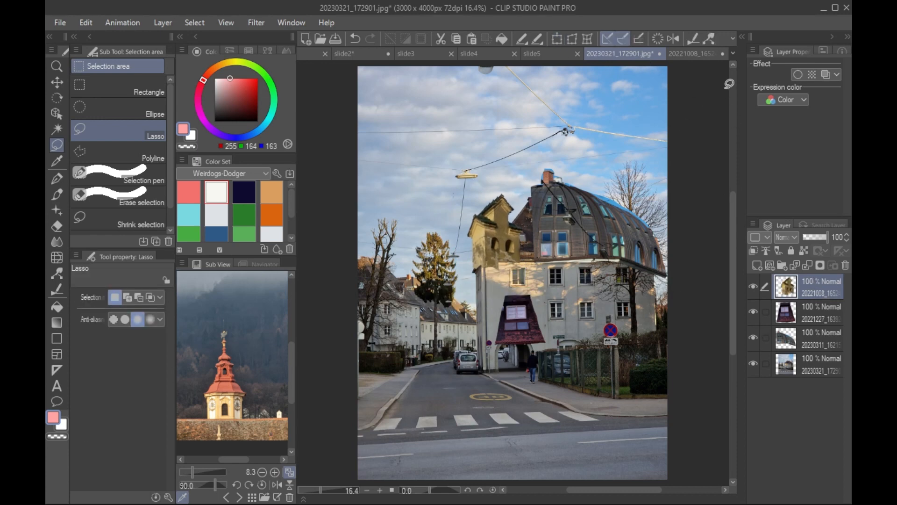
Step: Scale the domed roof layer to about 85% and fit it onto the right part of the white building
click(815, 341)
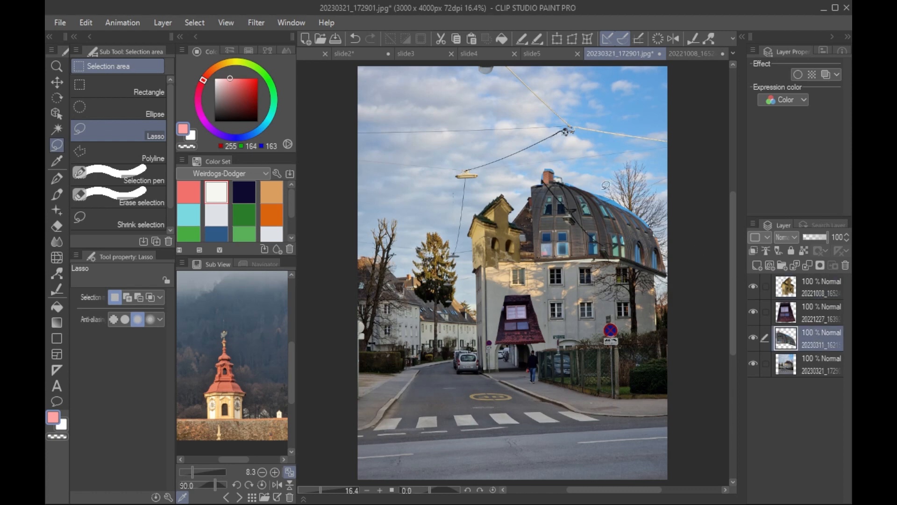
key(ctrl+t)
drag(545, 175, 549, 179)
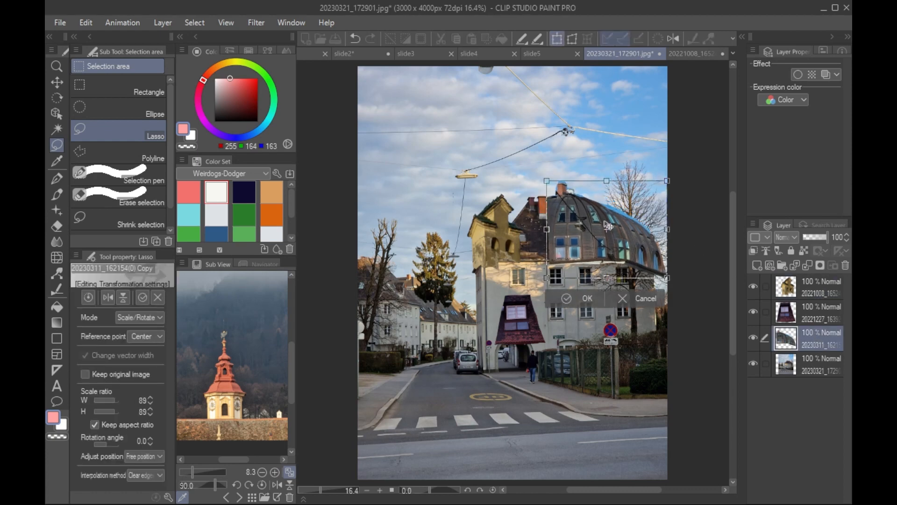
drag(608, 225, 610, 228)
drag(668, 181, 665, 186)
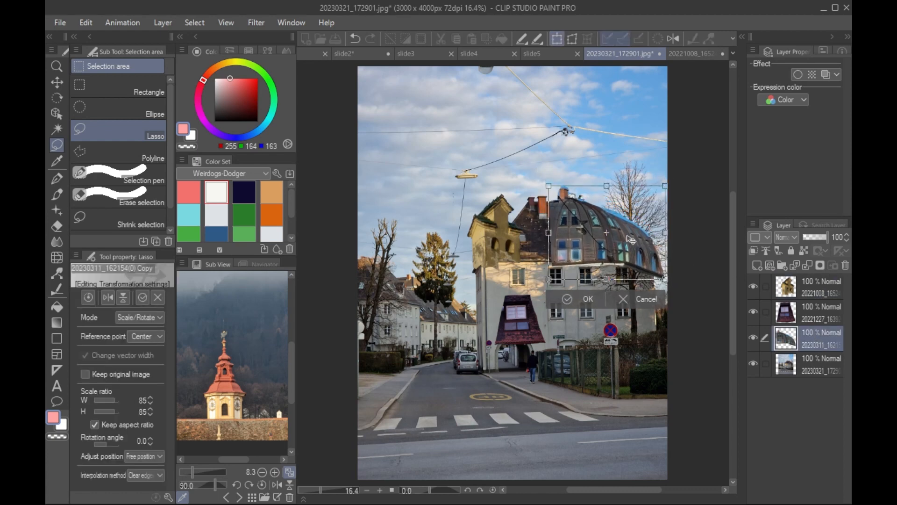
drag(628, 236, 628, 233)
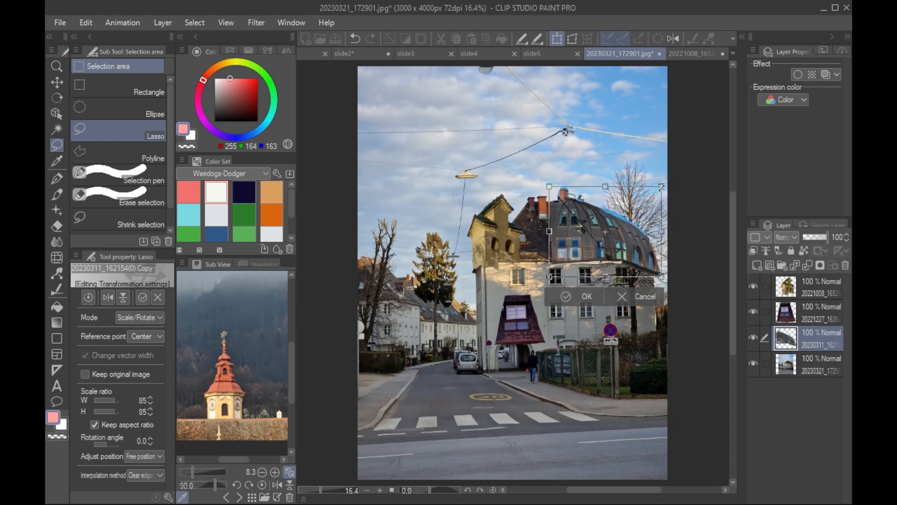
key(Return)
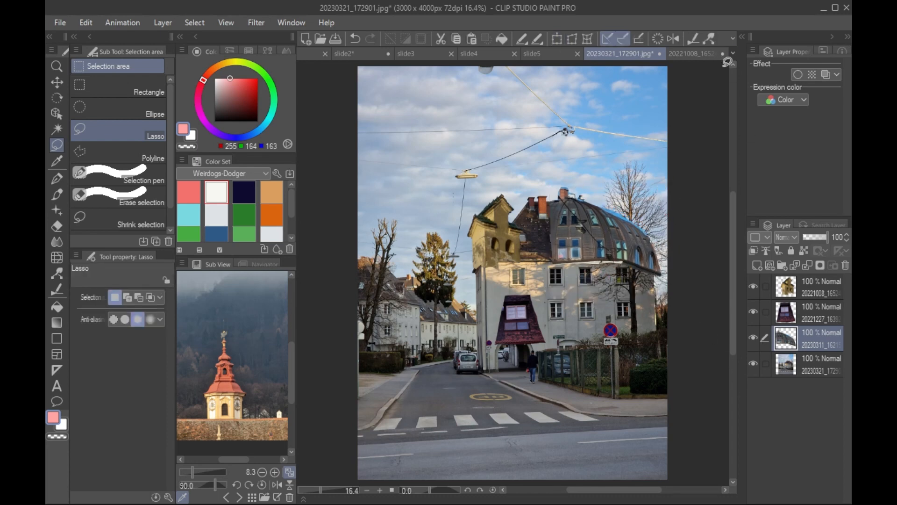
Step: Close the photo 20221008_165249.jpg without saving and open the photo 20221226_120639.jpg
click(702, 56)
click(725, 53)
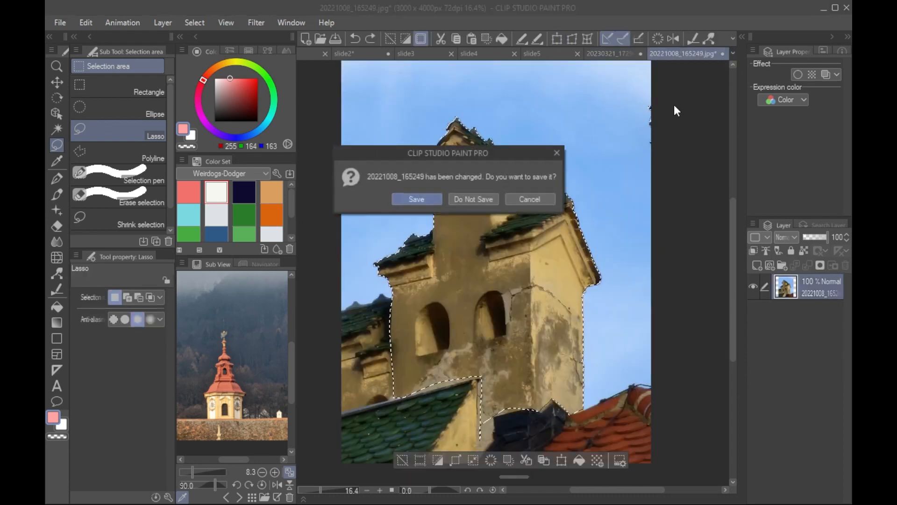
click(487, 197)
click(320, 39)
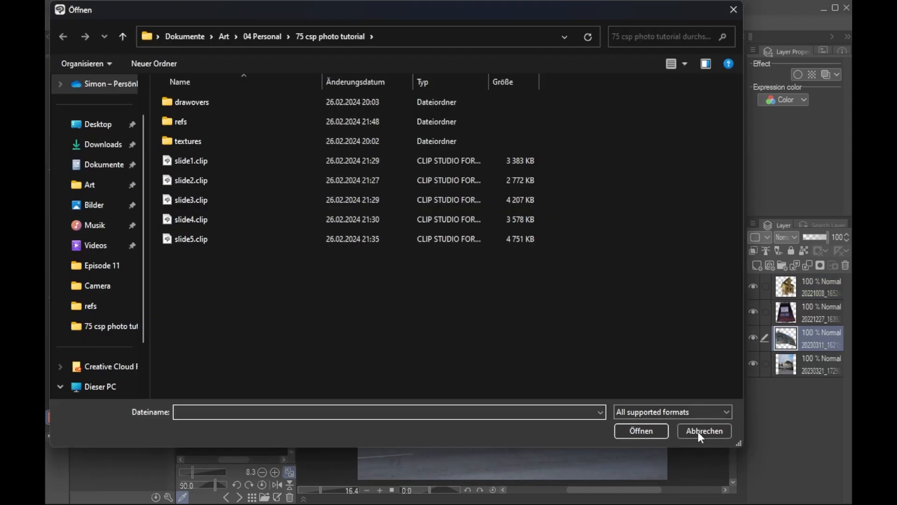
click(701, 431)
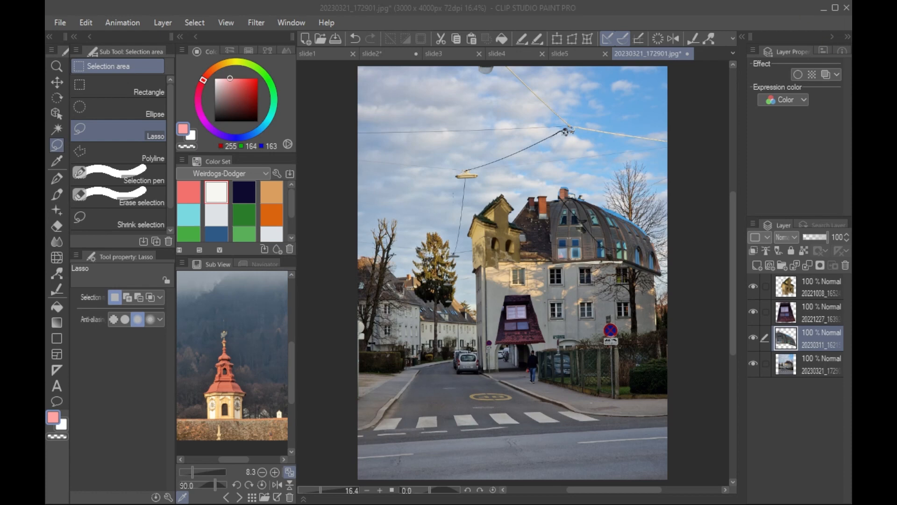
drag(711, 51, 712, 50)
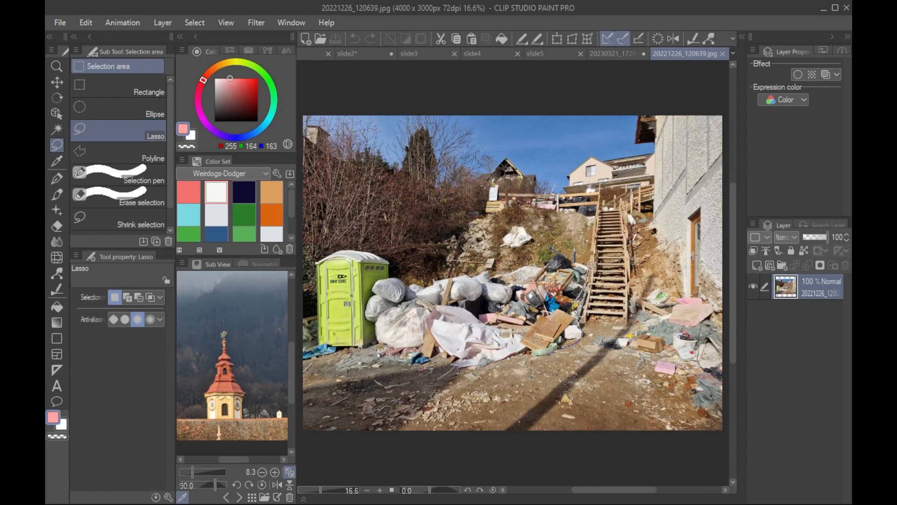
Step: Copy the green portable toilet, rubbish pile and ground from 20221226_120639.jpg with a Lasso selection and paste them into 20230321_172901.jpg as the uppermost layer
mouse_move(553, 254)
mouse_down()
mouse_move(407, 275)
mouse_move(386, 257)
mouse_move(316, 263)
mouse_move(322, 344)
mouse_move(457, 367)
mouse_move(564, 342)
mouse_up()
scroll(613, 329, left, 5)
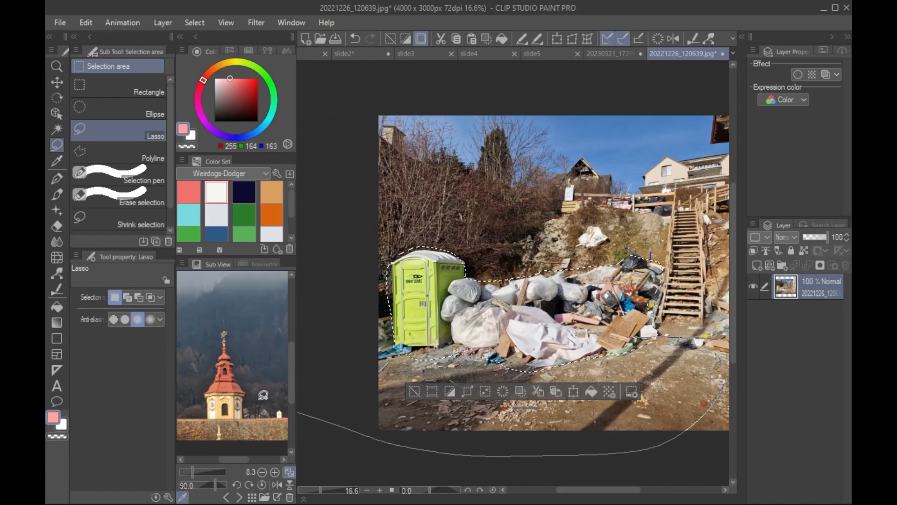
scroll(613, 326, right, 5)
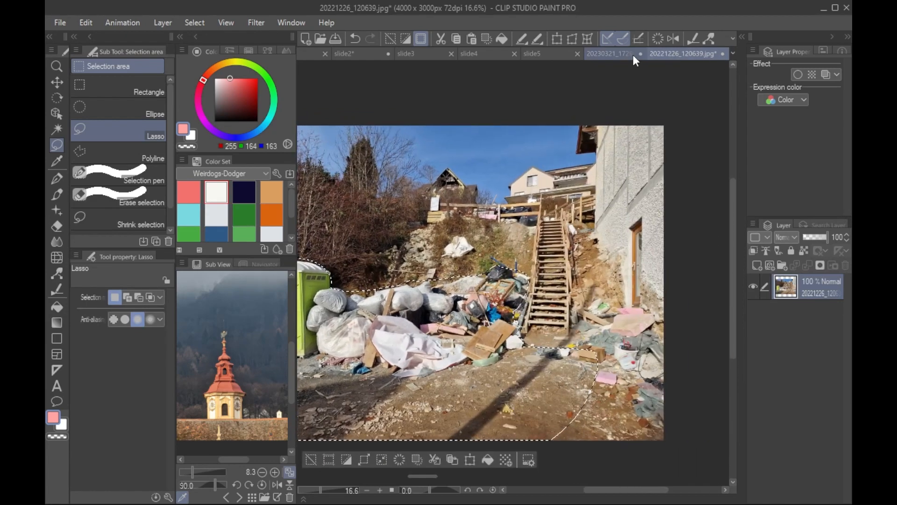
click(633, 55)
click(828, 295)
key(ctrl+v)
Step: Transform the pasted rubbish pile to about 50% size and 0.4° rotation, placing it on the street in front of the white building
key(ctrl+t)
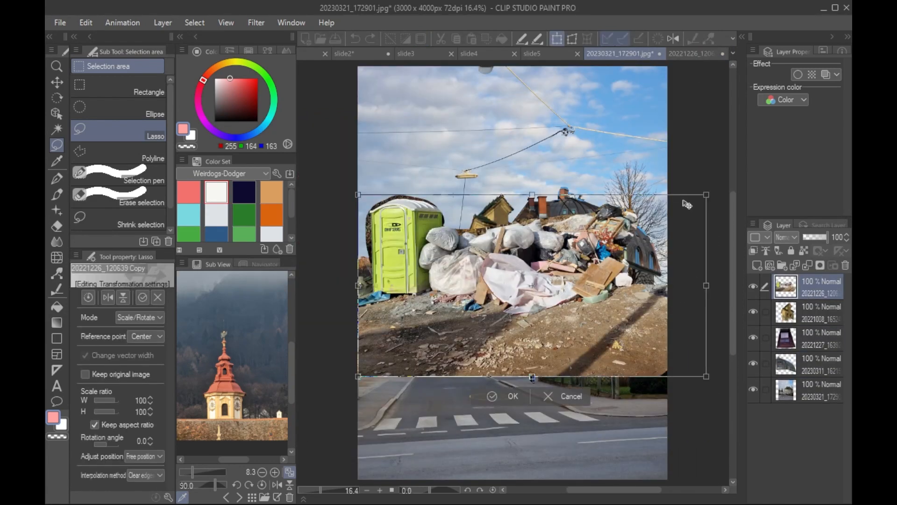
drag(608, 256, 506, 299)
drag(475, 359, 554, 400)
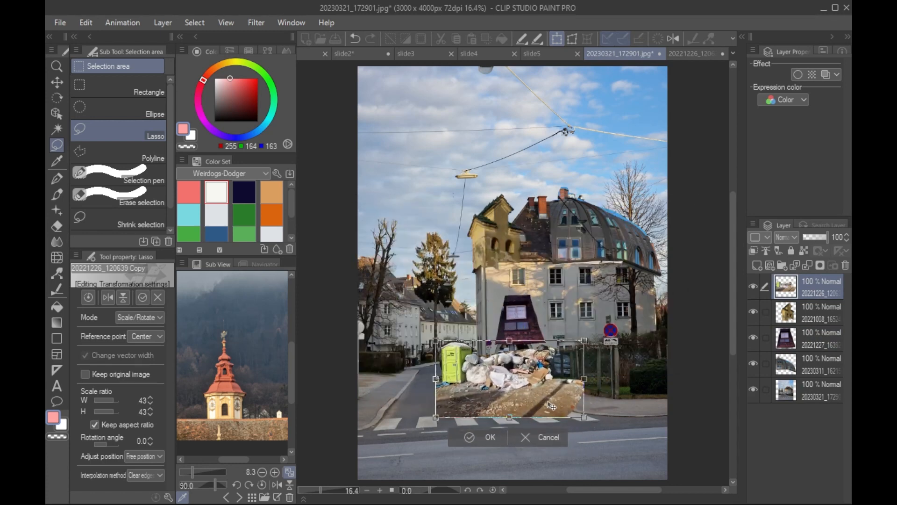
drag(643, 384, 641, 393)
drag(587, 344, 618, 330)
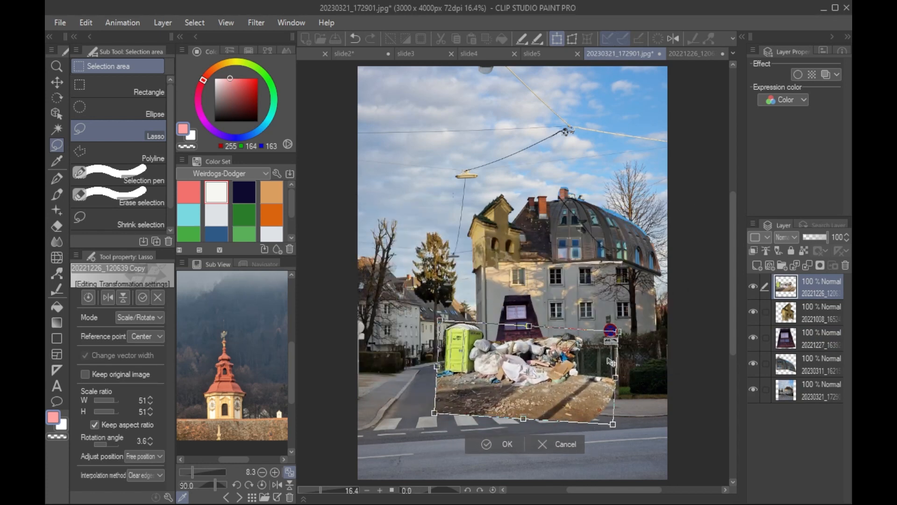
mouse_move(589, 375)
mouse_down()
mouse_move(559, 387)
mouse_move(594, 382)
mouse_up()
drag(556, 388, 589, 384)
drag(621, 335, 641, 332)
drag(581, 395, 578, 394)
drag(625, 330, 612, 336)
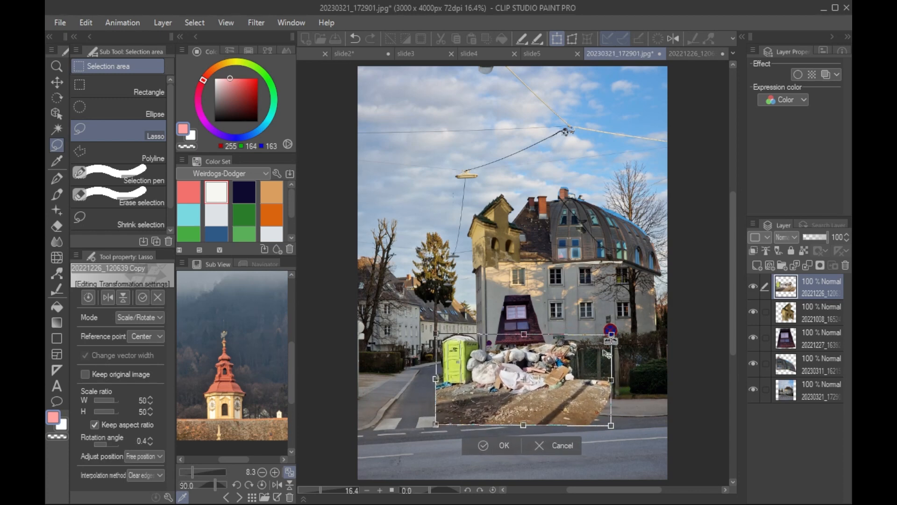
drag(579, 386, 587, 384)
click(511, 442)
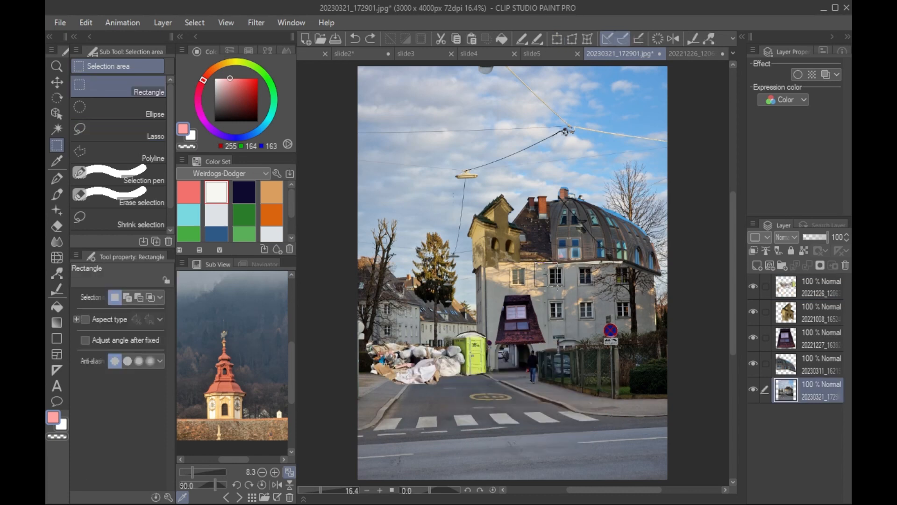
Step: Copy a rectangular facade section with four windows from the base photo layer, paste it and move the copy left to extend the white building
drag(556, 285, 600, 334)
drag(566, 297, 566, 297)
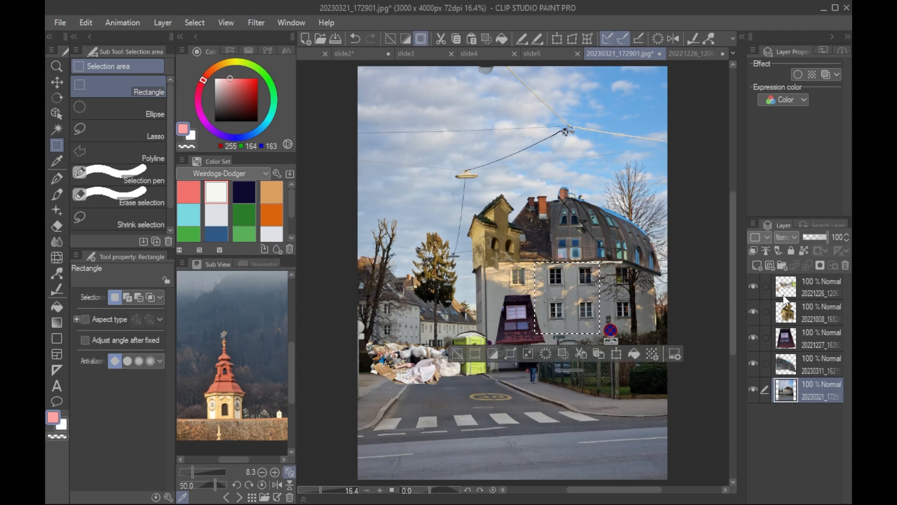
click(816, 288)
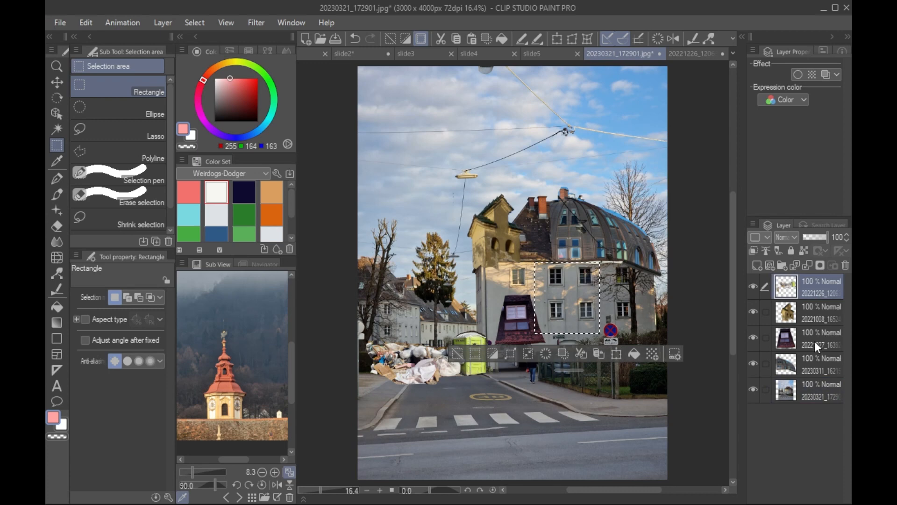
click(812, 398)
key(ctrl+c)
key(ctrl+v)
key(k)
drag(579, 332, 464, 333)
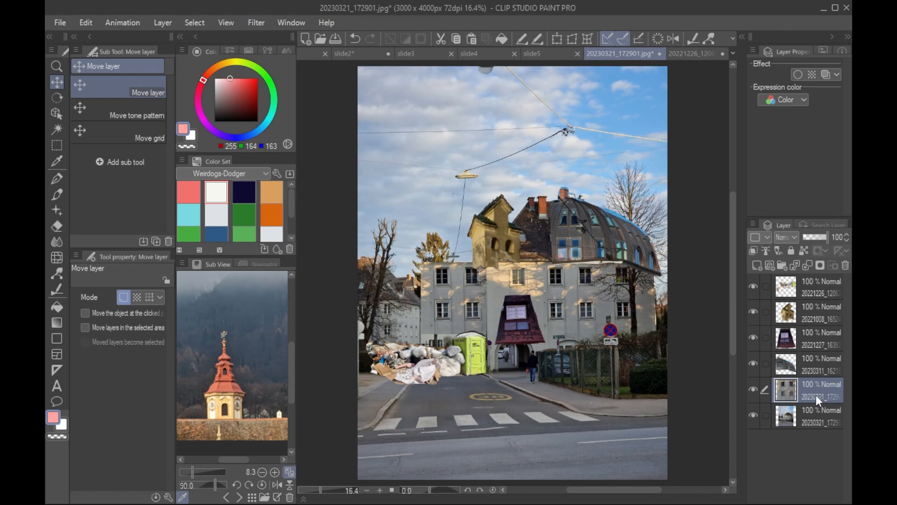
Step: Duplicate the four-window facade layer twice, moving one copy above the archway and the other onto the right part of the building
drag(816, 394, 759, 268)
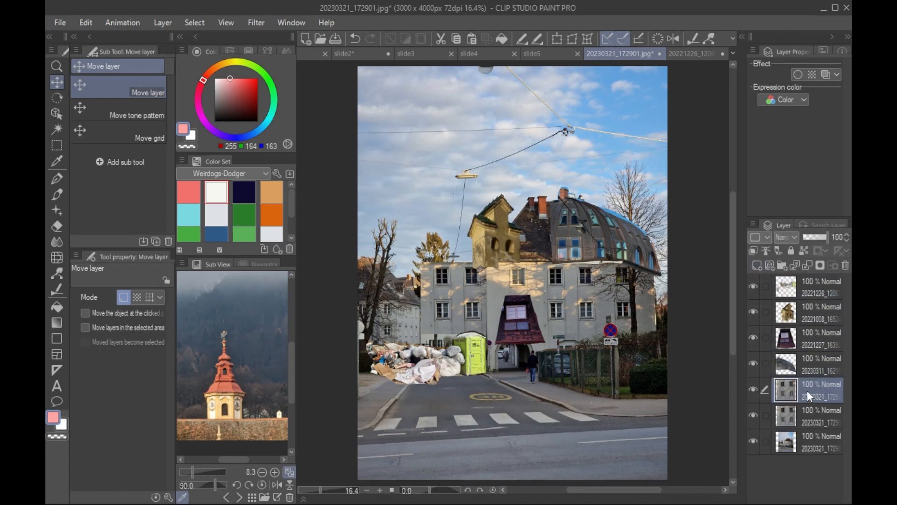
drag(480, 313, 543, 312)
drag(823, 394, 759, 269)
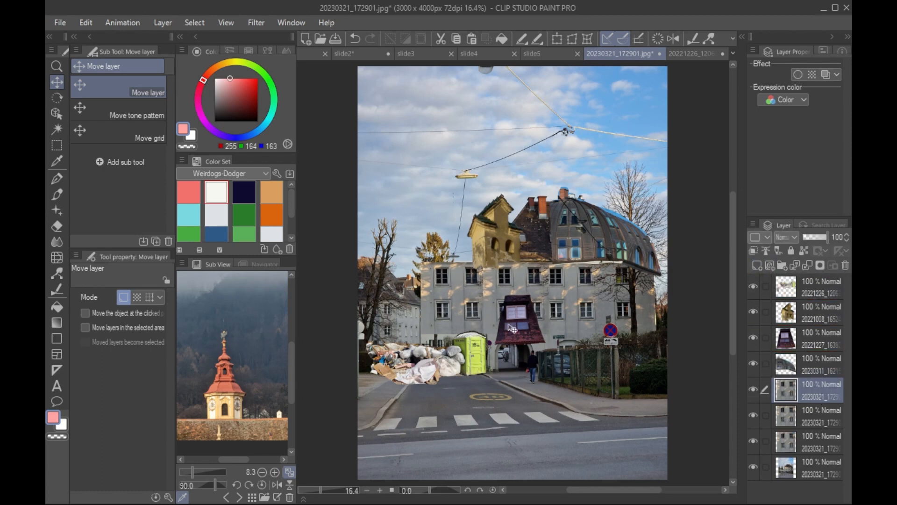
drag(545, 327, 586, 329)
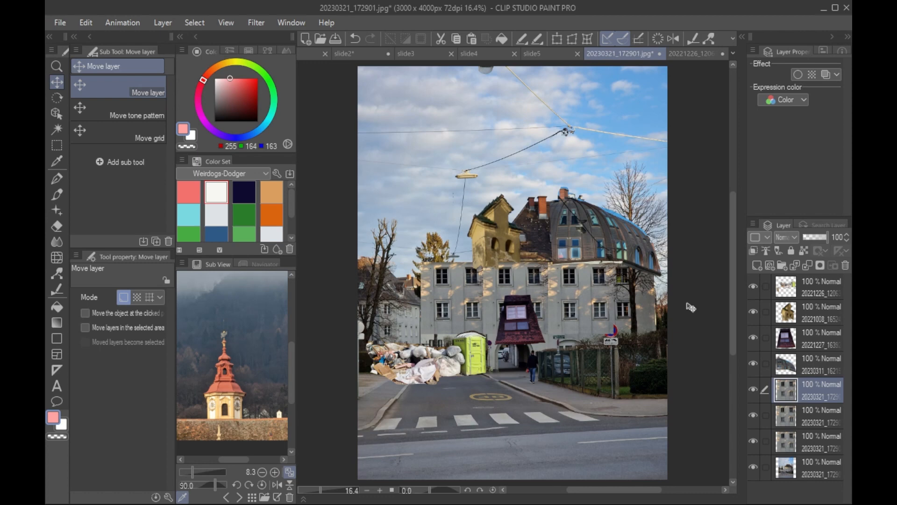
Step: Merge the three facade copies into one layer and move it left so the strip ends beside the archway
click(803, 269)
click(808, 267)
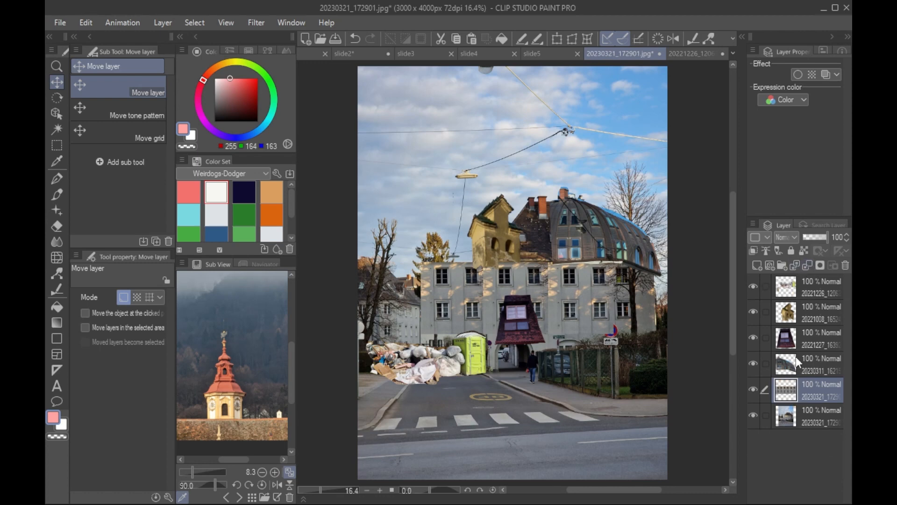
drag(619, 343, 491, 316)
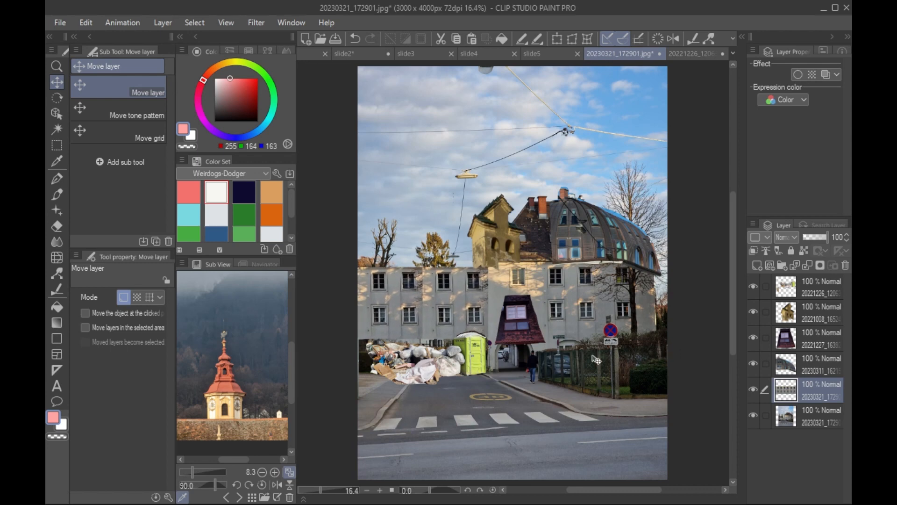
key(ctrl+t)
drag(477, 348, 545, 350)
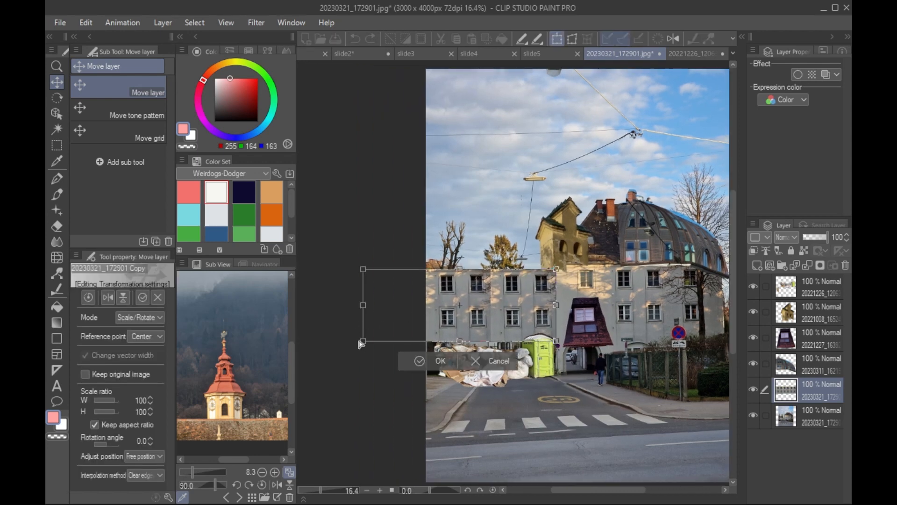
drag(363, 342, 425, 376)
drag(363, 269, 427, 246)
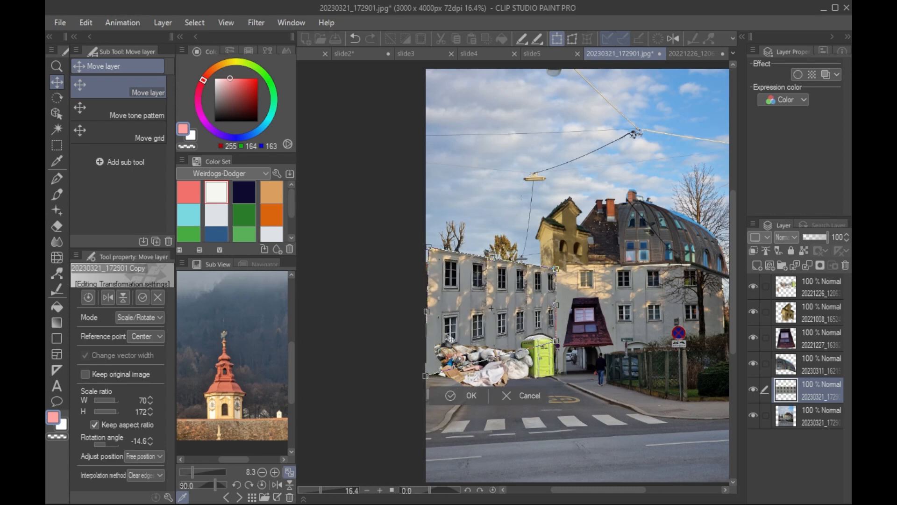
drag(426, 375, 426, 356)
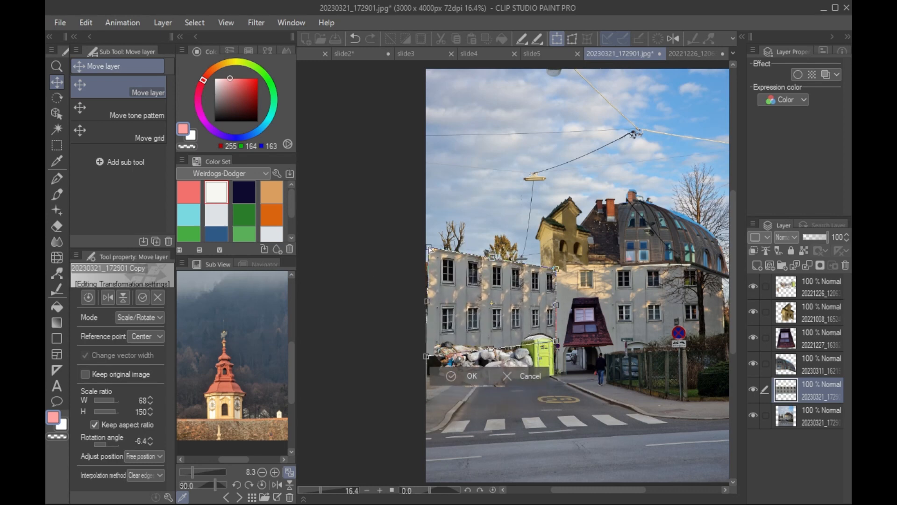
drag(429, 248, 425, 246)
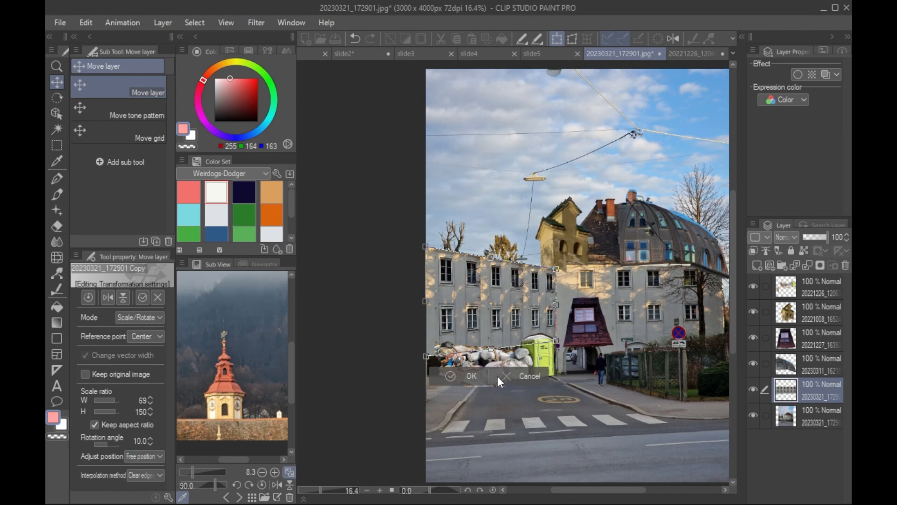
click(528, 376)
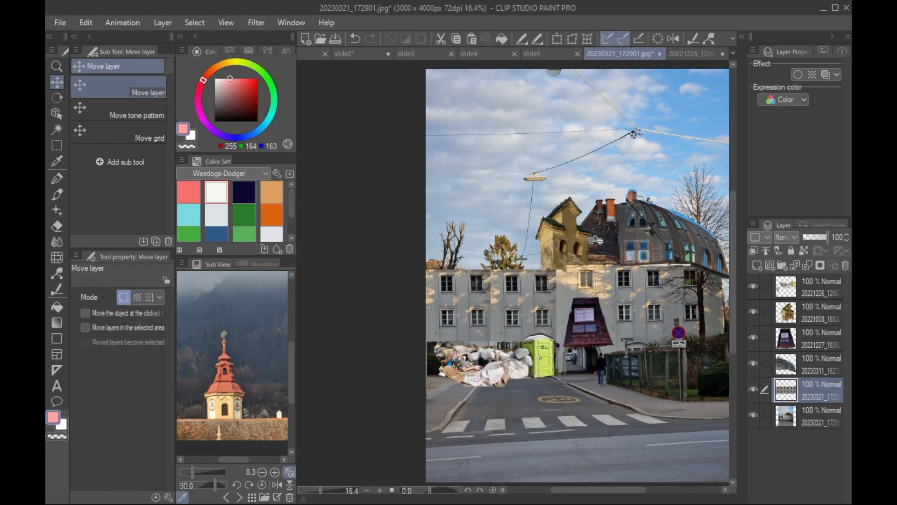
Step: Mesh-transform the merged facade strip on a 4 by 4 grid, pulling its outer end in to the photo's left edge and stretching it vertically
drag(608, 203, 528, 205)
click(588, 38)
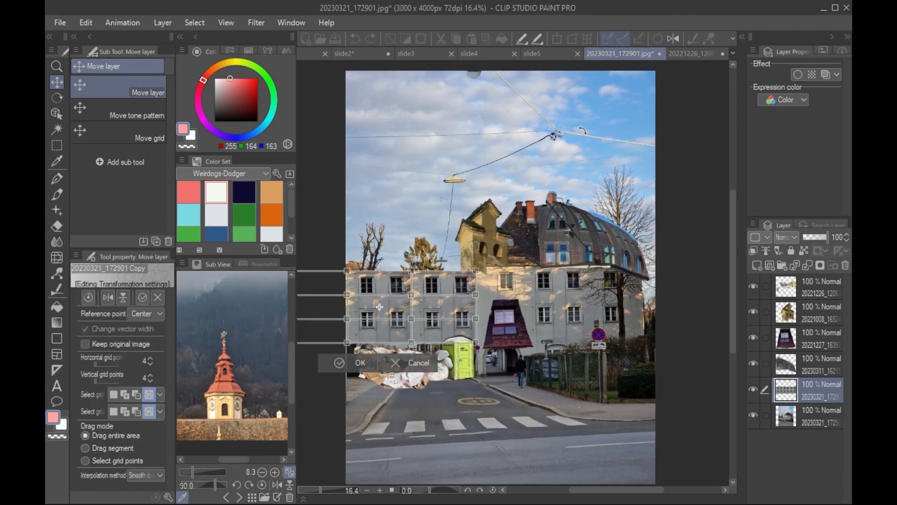
drag(380, 306, 487, 291)
drag(391, 326, 452, 375)
drag(478, 343, 518, 318)
drag(456, 303, 470, 305)
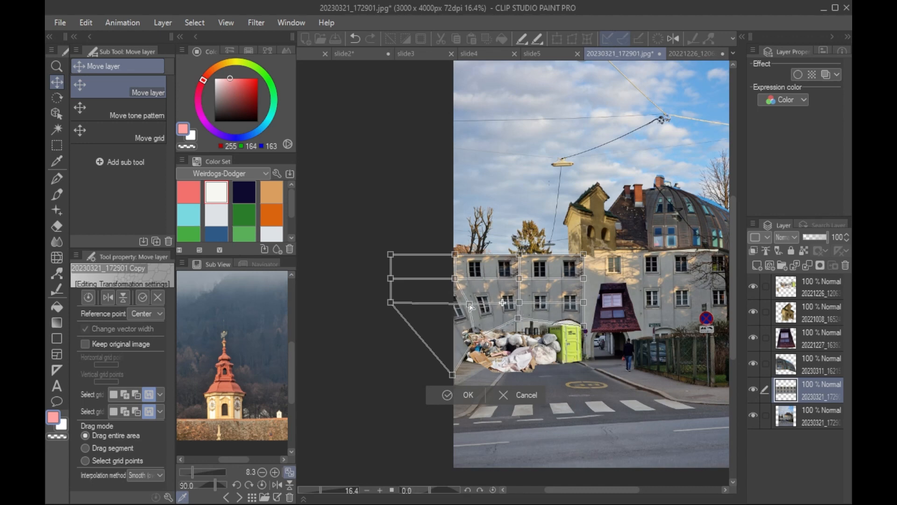
drag(391, 302, 453, 310)
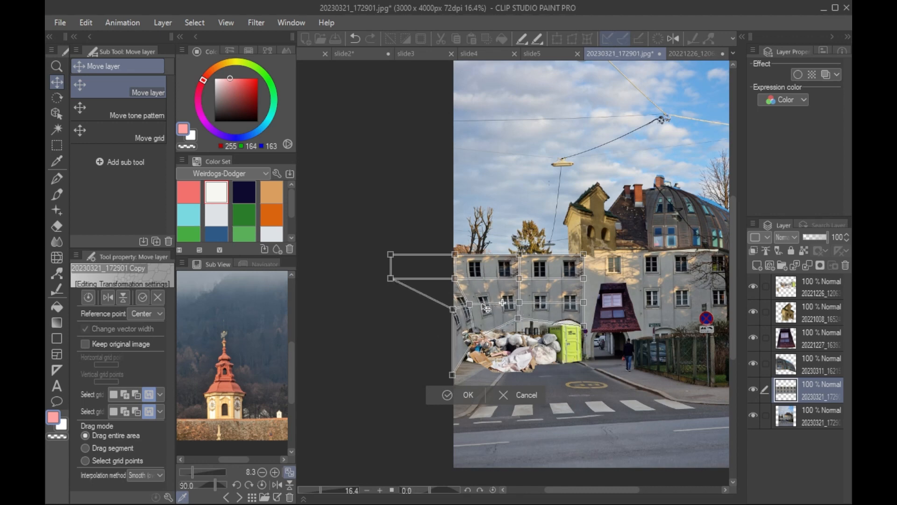
drag(456, 279, 472, 277)
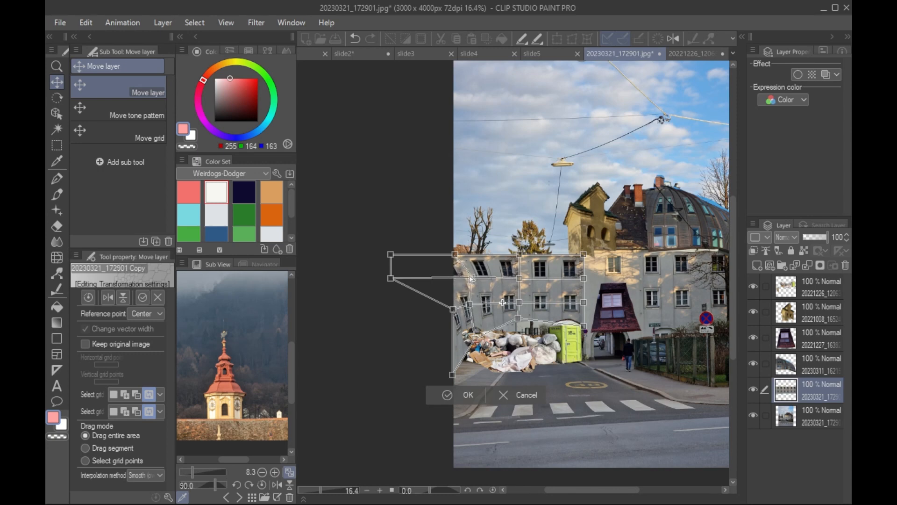
drag(391, 279, 476, 257)
drag(400, 256, 451, 214)
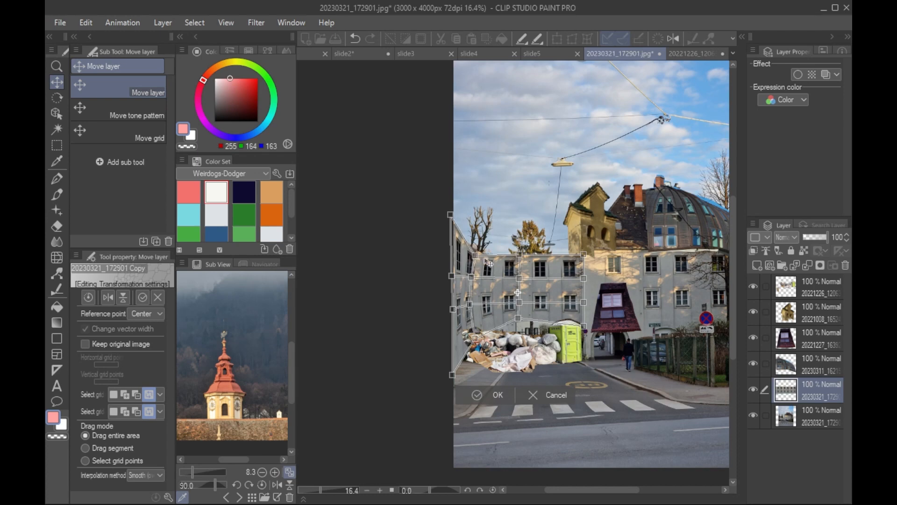
Step: Curve the facade's roofline by raising the upper grid points at both ends, and lift the rows of windows beside the archway to match
drag(476, 256, 480, 242)
drag(472, 279, 516, 330)
drag(476, 294, 489, 277)
drag(479, 242, 455, 182)
drag(520, 253, 520, 253)
drag(584, 254, 580, 227)
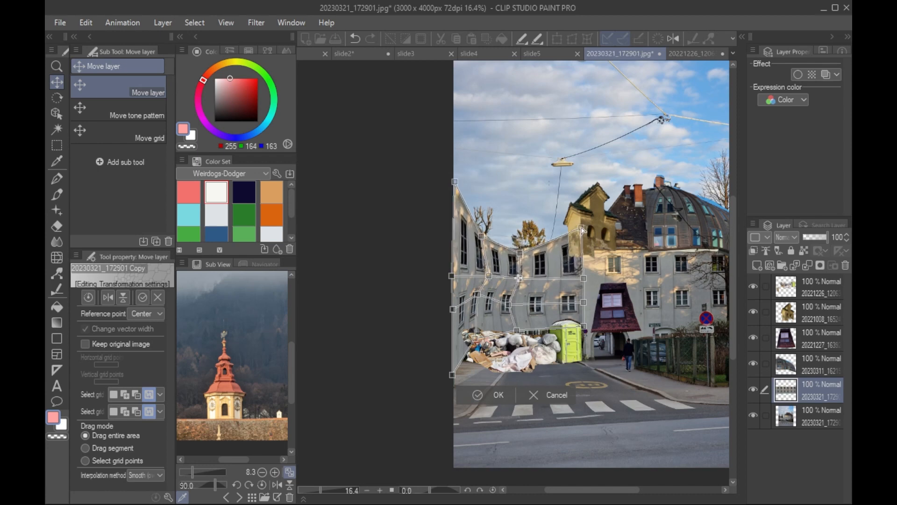
drag(583, 278, 583, 266)
drag(583, 302, 582, 297)
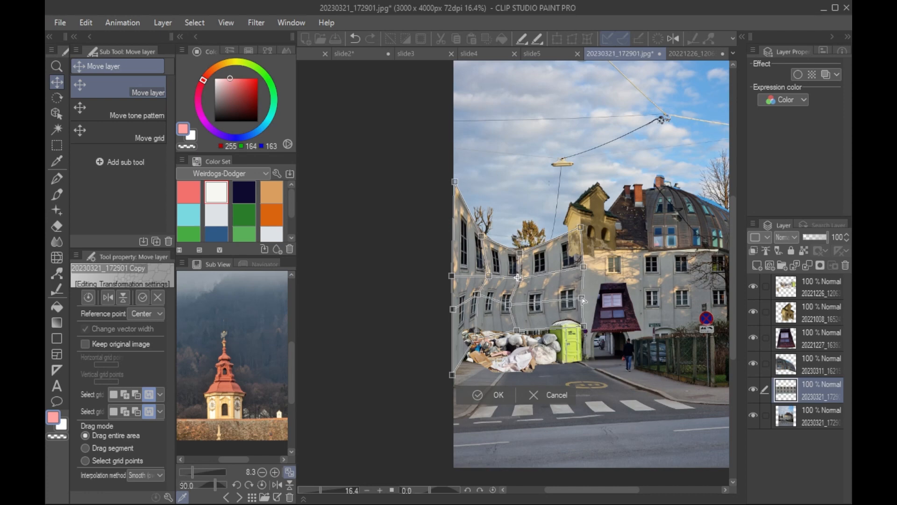
Step: Refine the facade mesh's inner and lower grid points, apply the warp, and place the layer directly below the rubbish pile layer
drag(508, 305, 526, 301)
drag(516, 331, 522, 337)
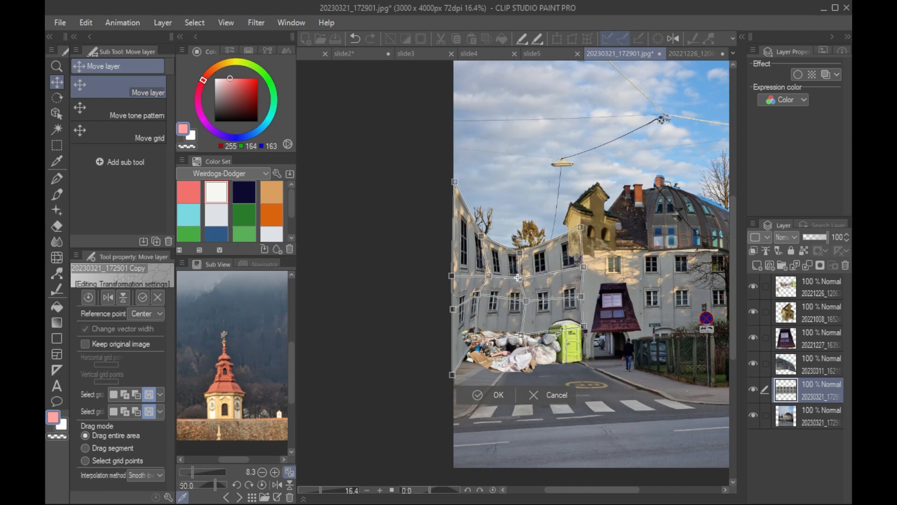
drag(584, 326, 583, 346)
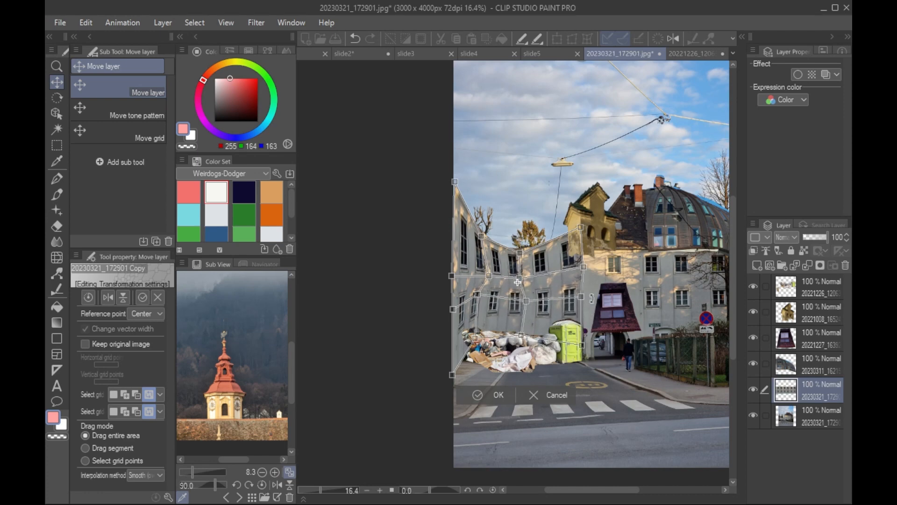
drag(584, 268, 581, 265)
drag(521, 334, 524, 339)
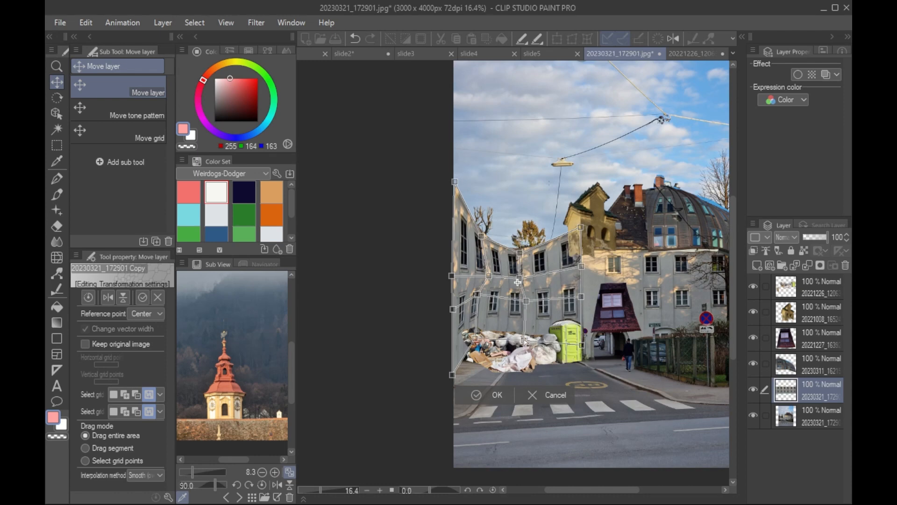
drag(480, 294, 485, 296)
drag(475, 338, 479, 337)
drag(452, 374, 451, 354)
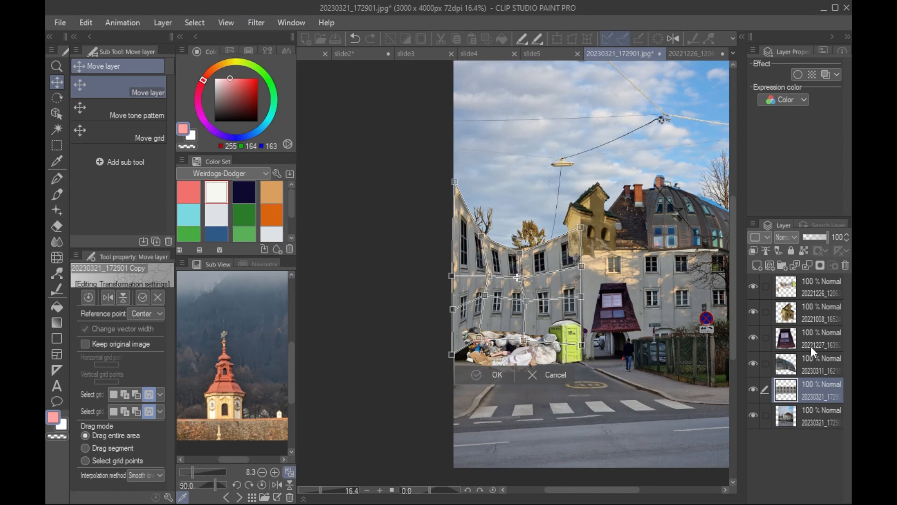
key(Return)
drag(816, 381, 804, 310)
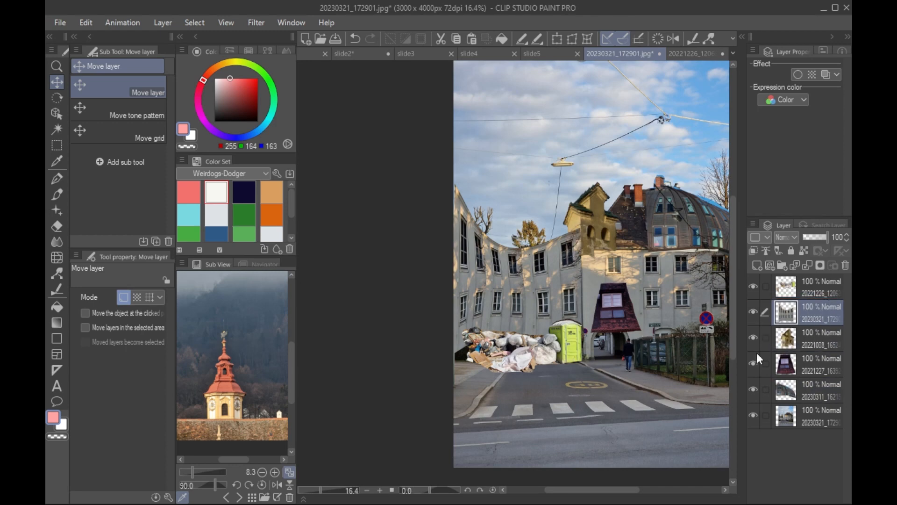
drag(631, 395, 582, 395)
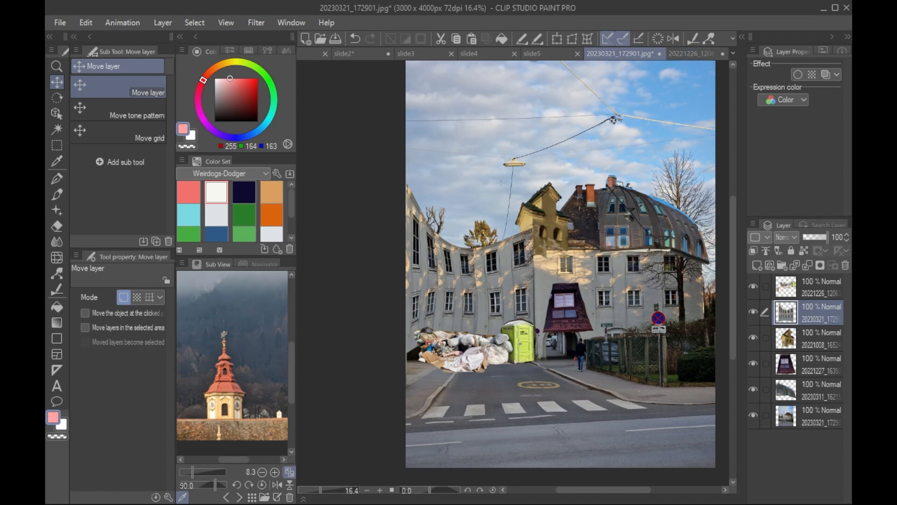
Step: Open the copper roof photo 20230311_172909.jpg
drag(707, 61, 708, 52)
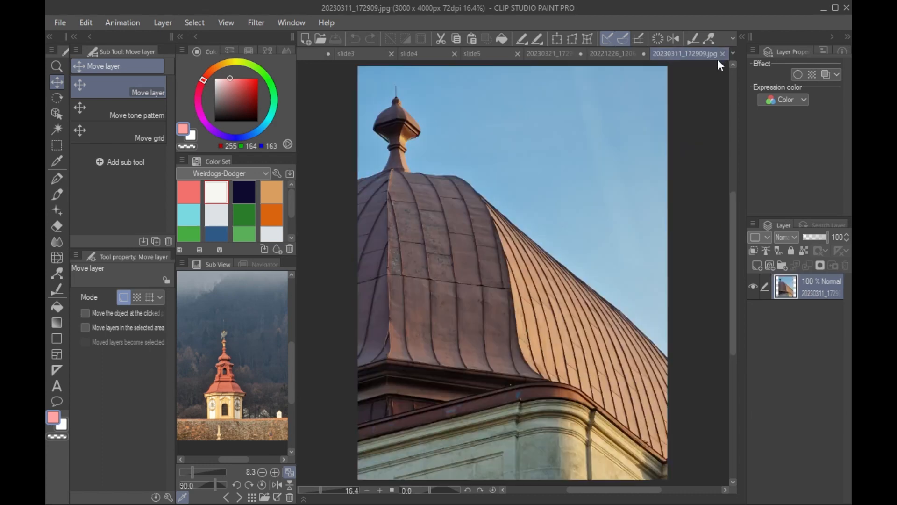
click(57, 146)
click(120, 131)
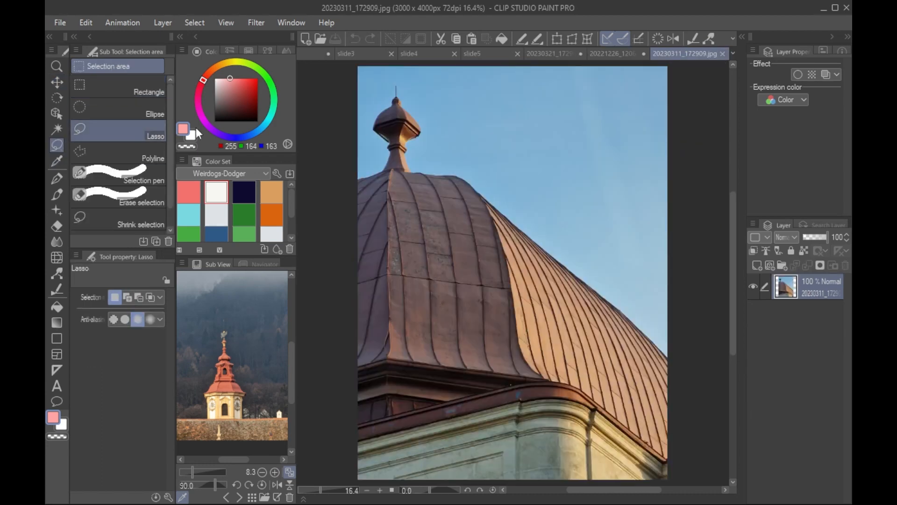
mouse_move(348, 373)
mouse_down()
mouse_move(492, 372)
mouse_move(559, 388)
mouse_move(680, 448)
mouse_move(682, 377)
mouse_move(657, 344)
mouse_move(593, 296)
mouse_up()
click(450, 210)
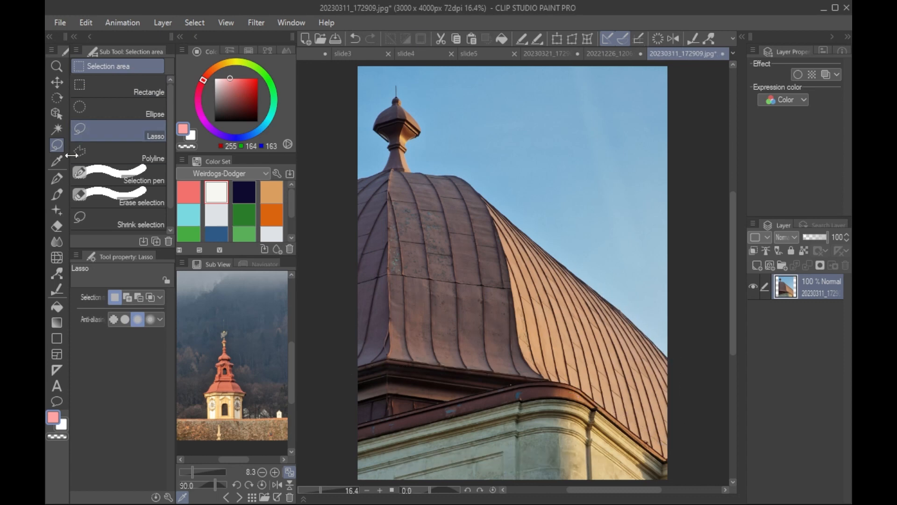
Step: Auto-select the whole blue sky around the copper roof and invert the selection to isolate the building
click(57, 130)
click(557, 187)
click(599, 196)
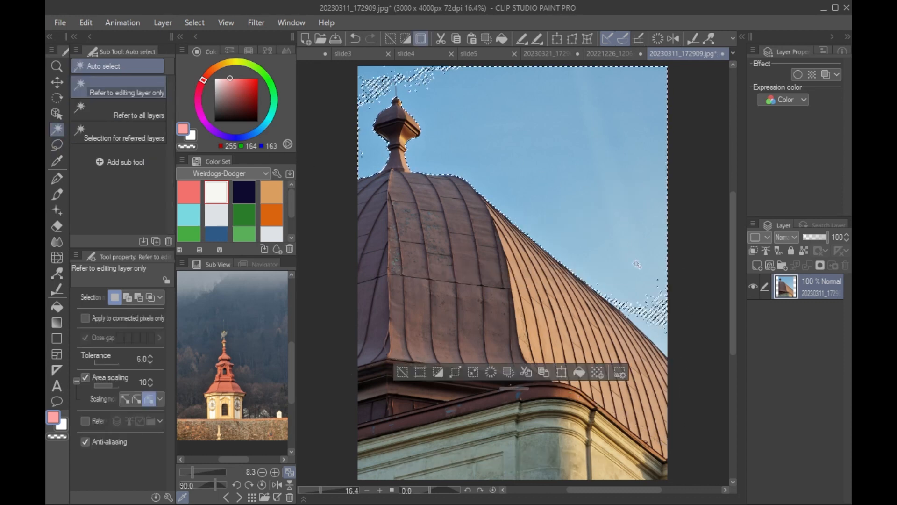
click(514, 146)
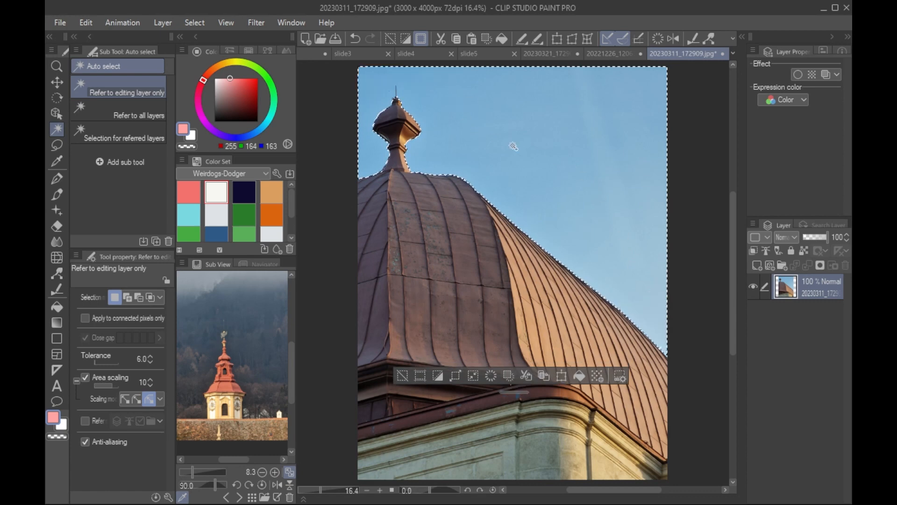
key(ctrl+shift+i)
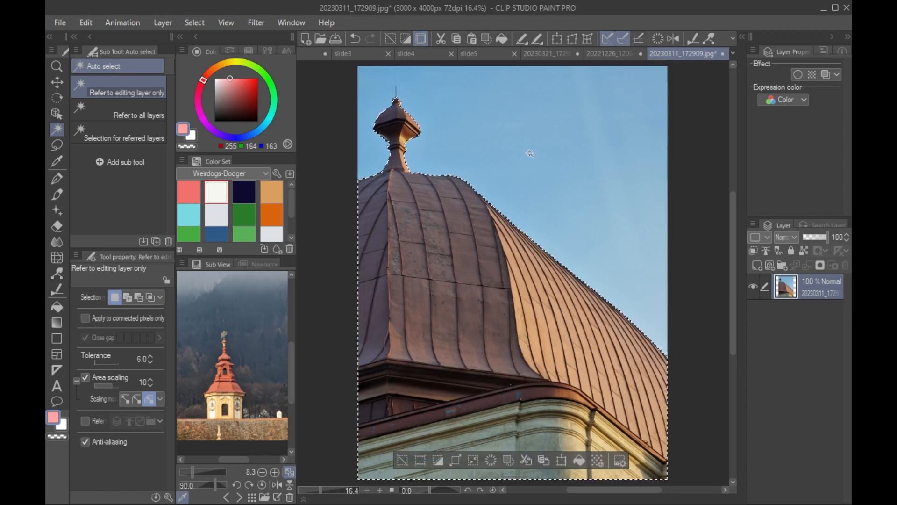
Step: Exclude the cream wall beneath the copper roof from the selection with the Lasso, copy the roof and close the photo
click(57, 144)
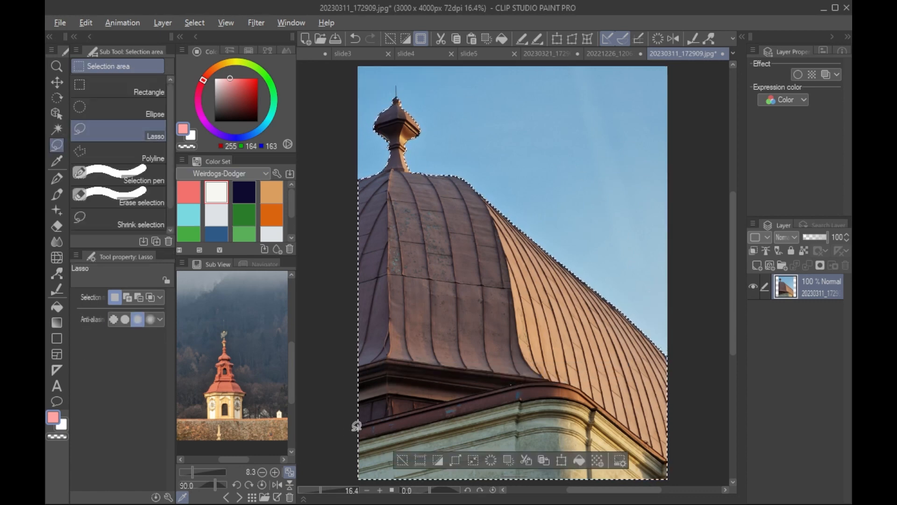
mouse_move(339, 429)
mouse_down()
mouse_move(501, 381)
mouse_move(657, 437)
mouse_move(335, 472)
mouse_move(337, 317)
mouse_up()
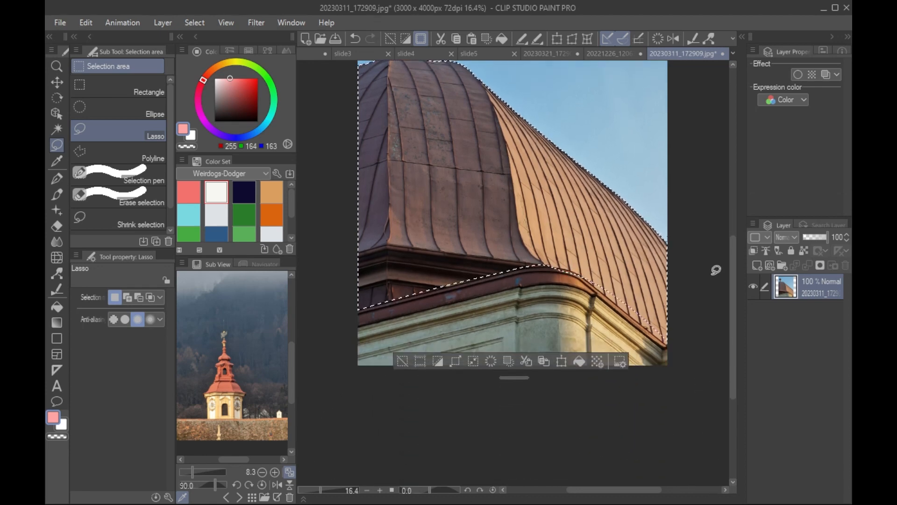
drag(669, 259, 674, 413)
click(722, 54)
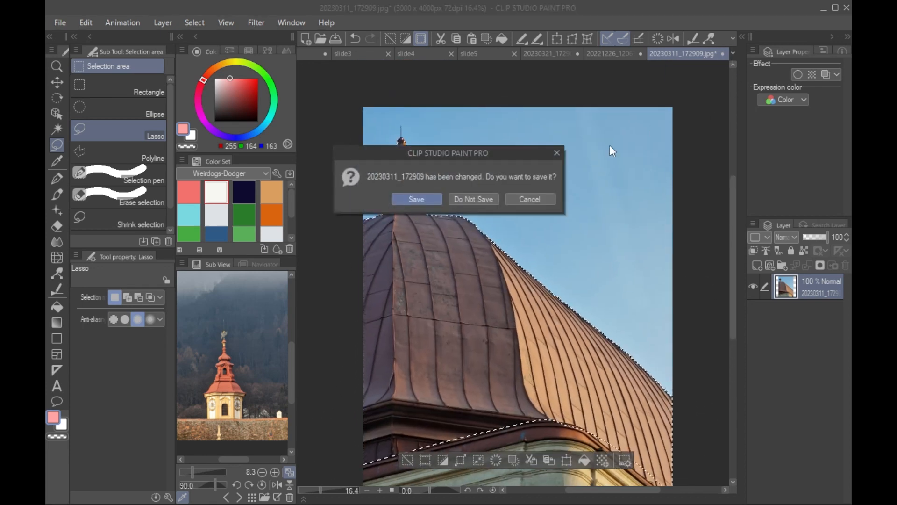
key(Return)
Step: Paste the copper roof into 20230321_172901.jpg just below the curved facade layer, scale it to 41% and set it on top of the facade
click(600, 53)
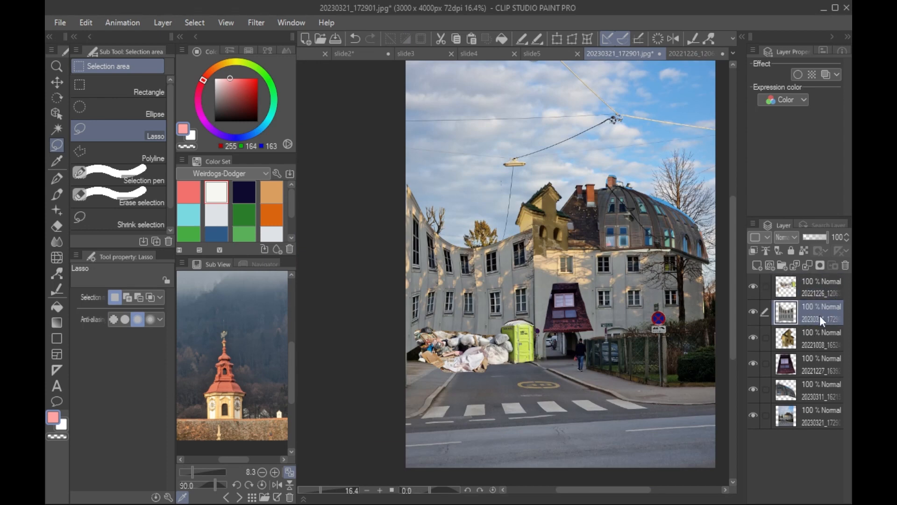
click(814, 341)
key(ctrl+v)
key(ctrl+t)
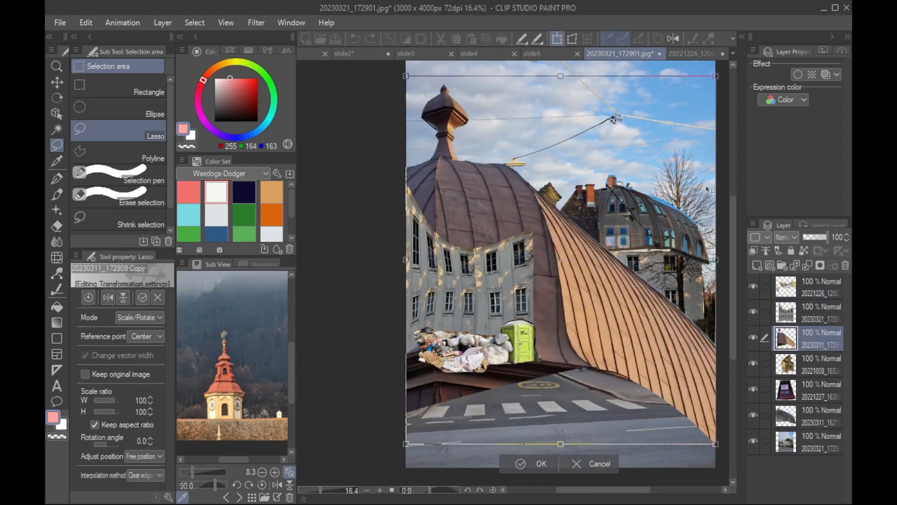
drag(715, 76, 516, 319)
drag(487, 394, 515, 215)
drag(426, 134, 407, 112)
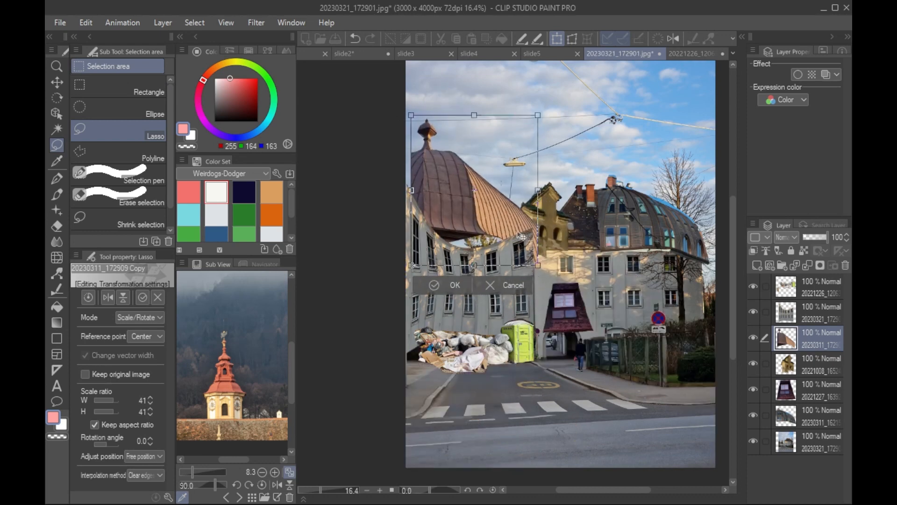
drag(518, 236, 509, 235)
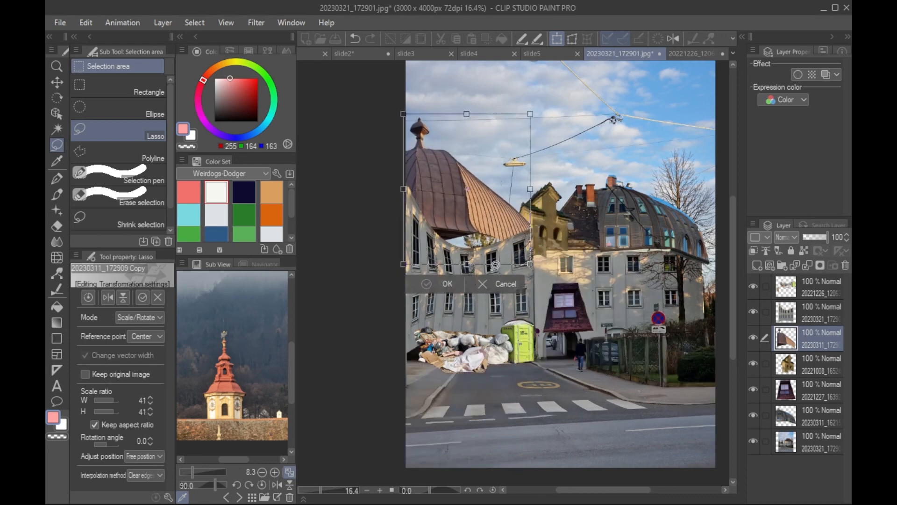
click(443, 284)
Step: Start a mesh transformation on the copper roof and bend its lower edge to follow the top of the curved facade
click(588, 39)
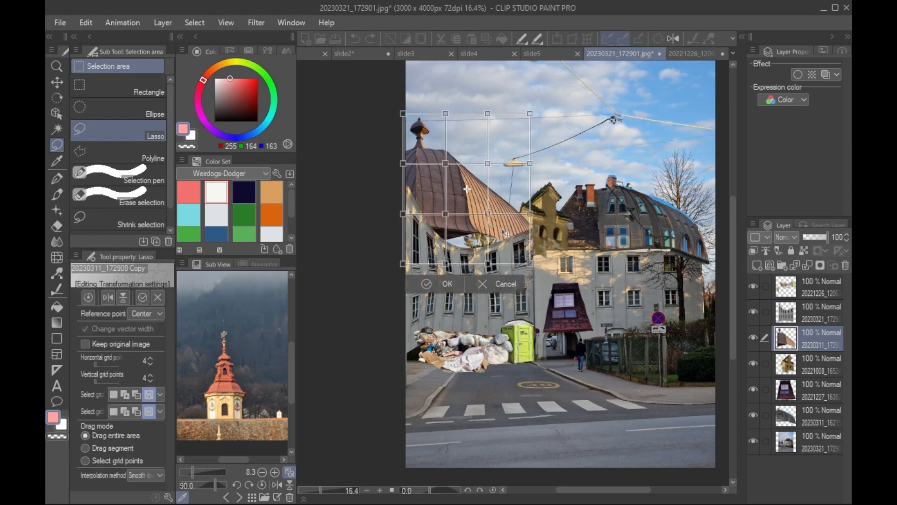
drag(403, 263, 446, 230)
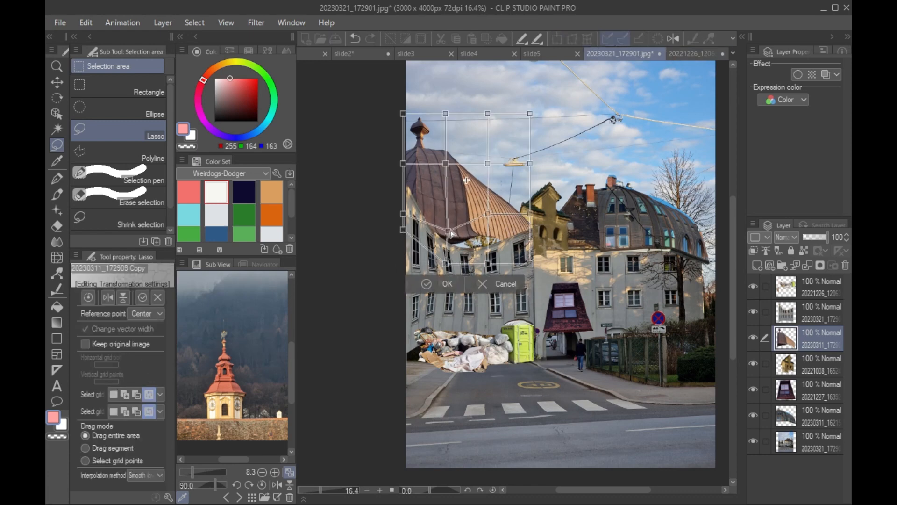
drag(446, 263, 451, 270)
drag(482, 215, 490, 235)
key(ctrl+z)
drag(445, 163, 443, 181)
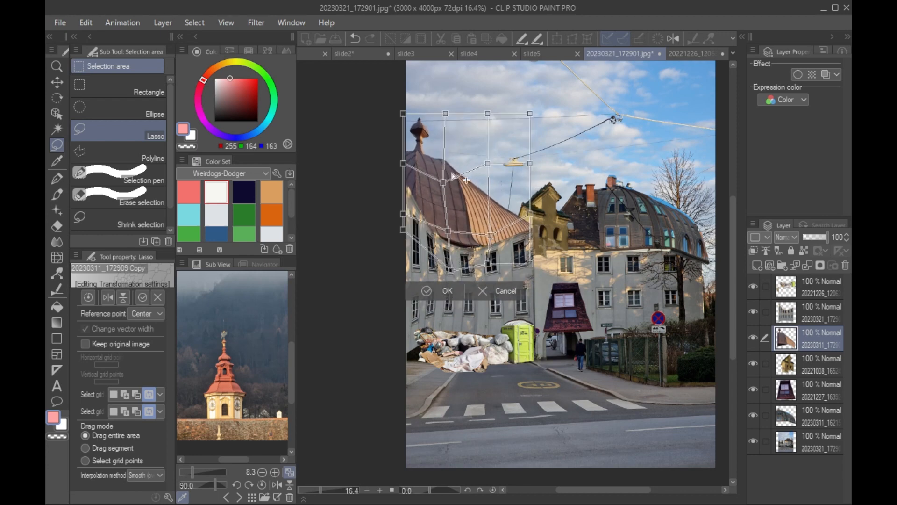
Step: Pull the upper and middle mesh points of the copper roof down to flatten it into a sagging slope
drag(487, 164, 481, 184)
drag(446, 114, 444, 160)
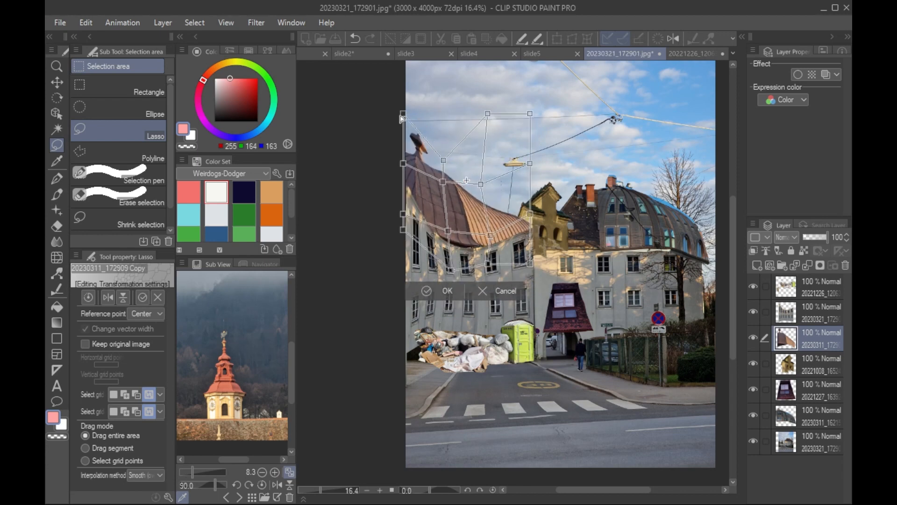
drag(402, 115, 405, 145)
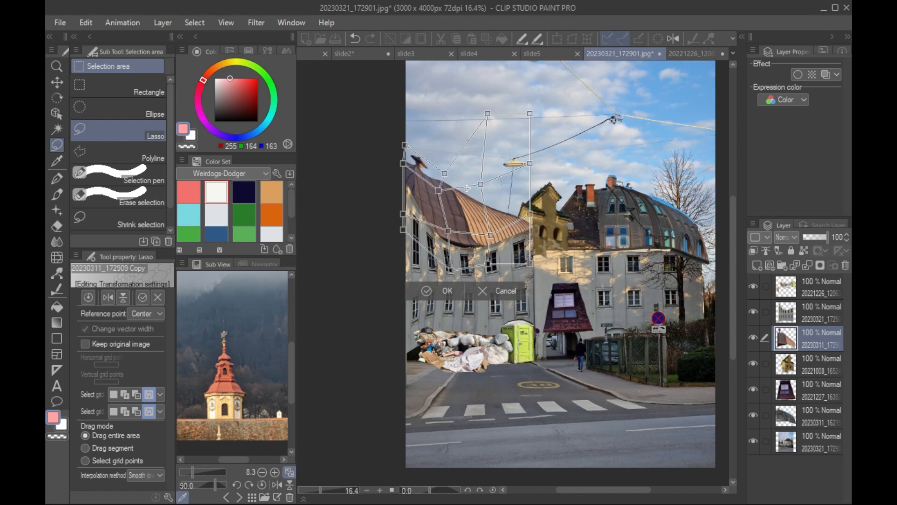
drag(482, 184, 451, 203)
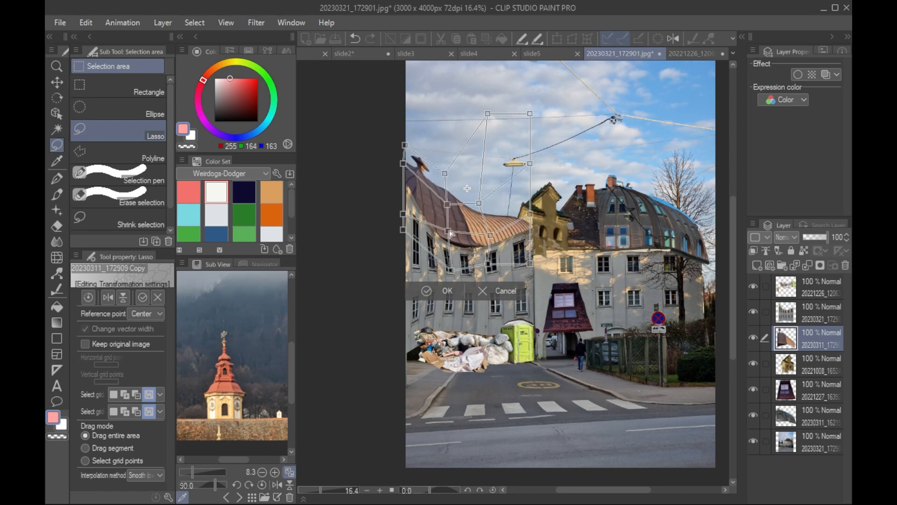
Step: Refine the mesh along the copper roof's eaves and sides to fit the facade, and apply the transformation
drag(451, 233, 491, 238)
drag(403, 213, 403, 186)
drag(528, 223, 530, 218)
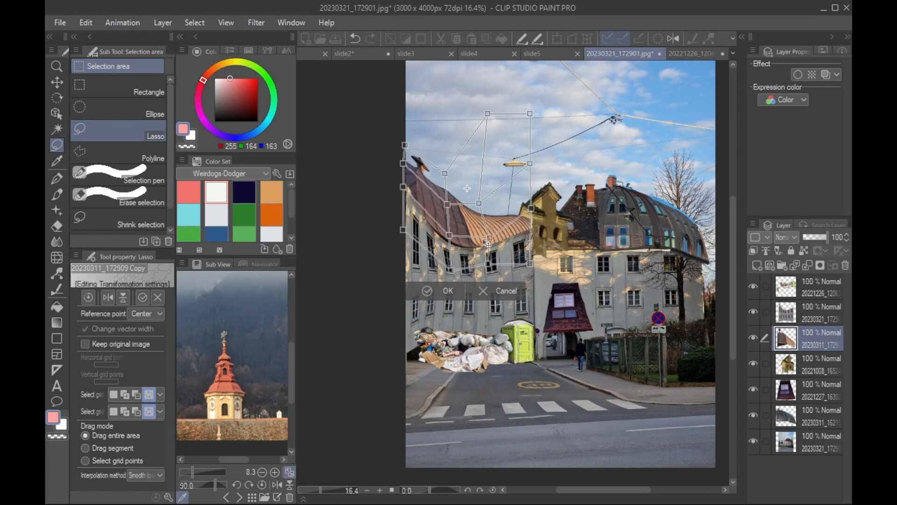
drag(492, 242, 488, 235)
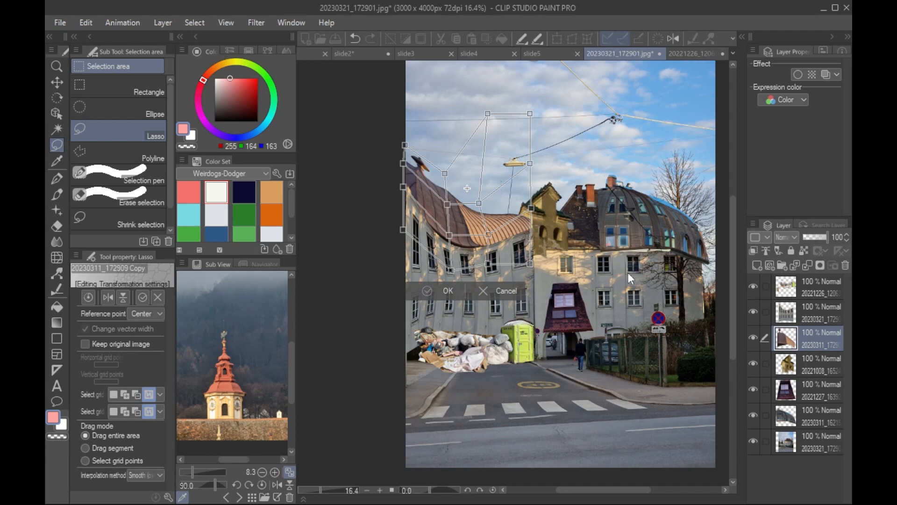
key(Return)
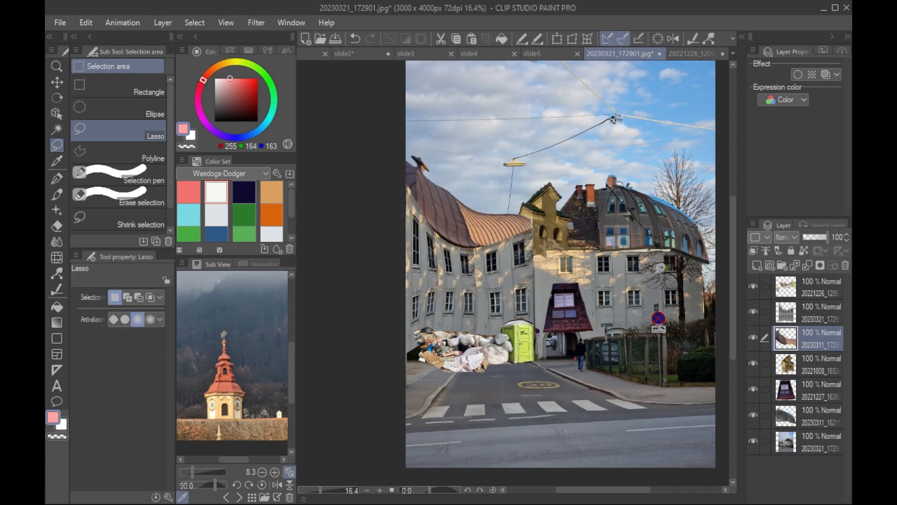
Step: Close the slide5 canvas and the photo 20221226_120639.jpg, returning to the collage 20230321_172901.jpg
scroll(659, 381, right, 2)
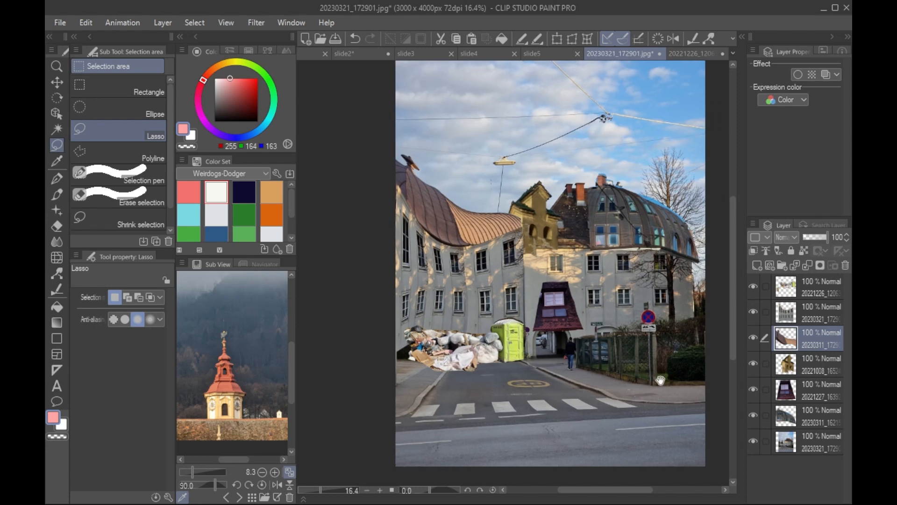
drag(644, 256, 617, 261)
click(568, 53)
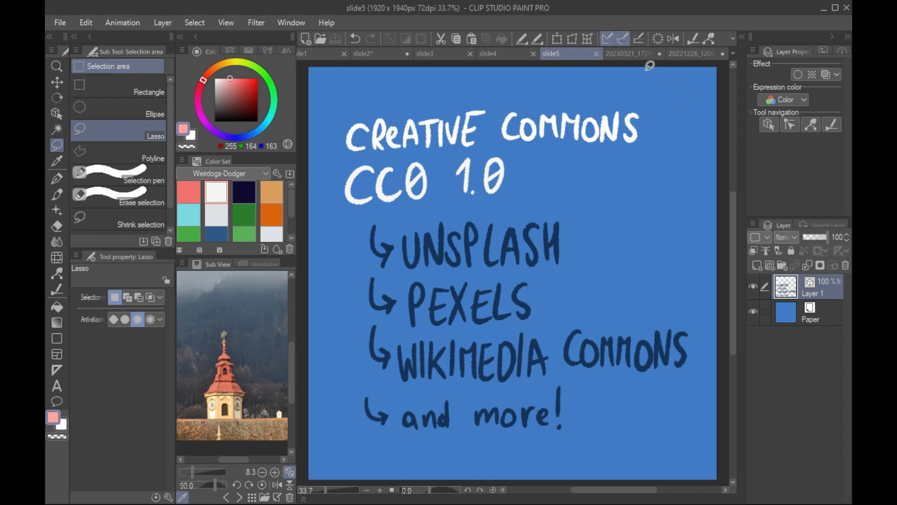
click(636, 53)
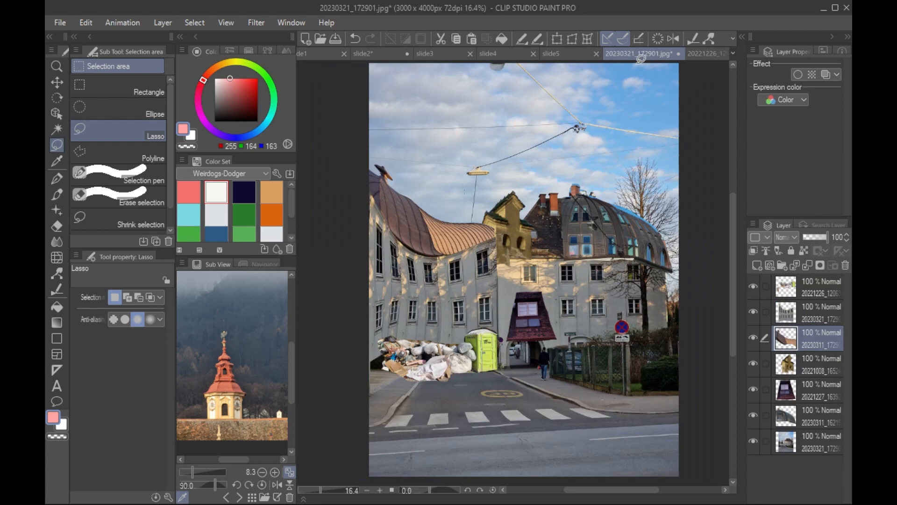
click(596, 54)
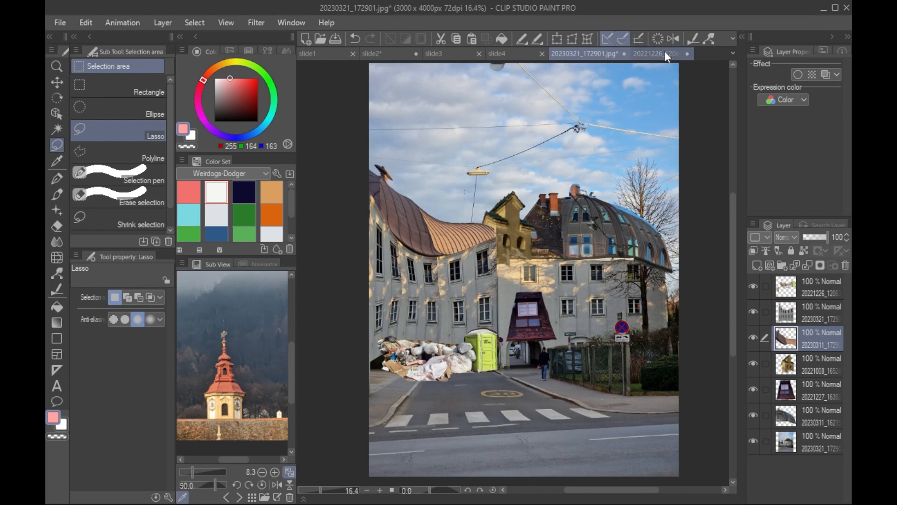
click(688, 53)
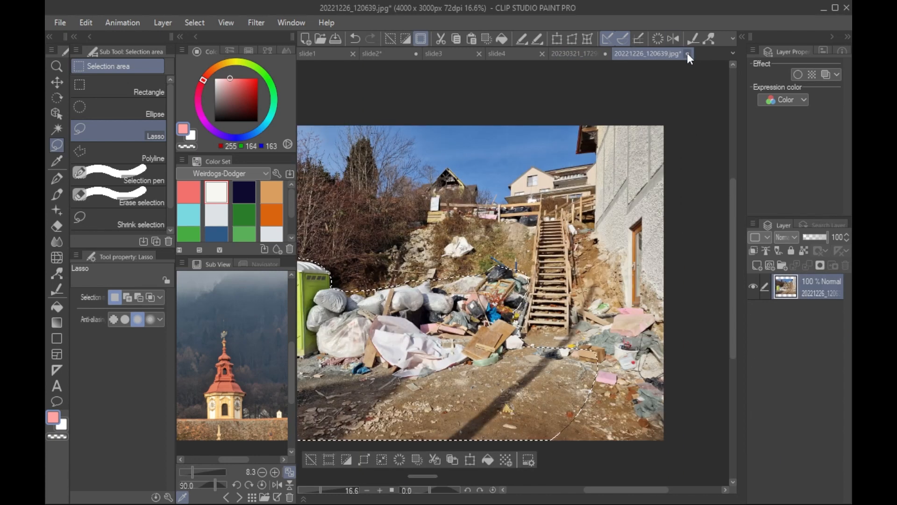
click(687, 55)
click(479, 197)
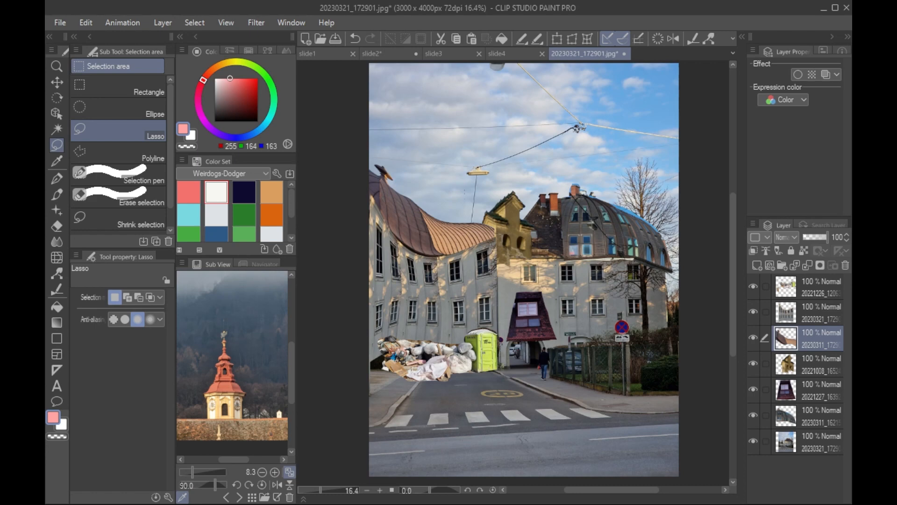
Step: Open 20221025_171737.jpg, lasso the perforated wall with its road signs, copy it and close the photo
drag(765, 72, 656, 56)
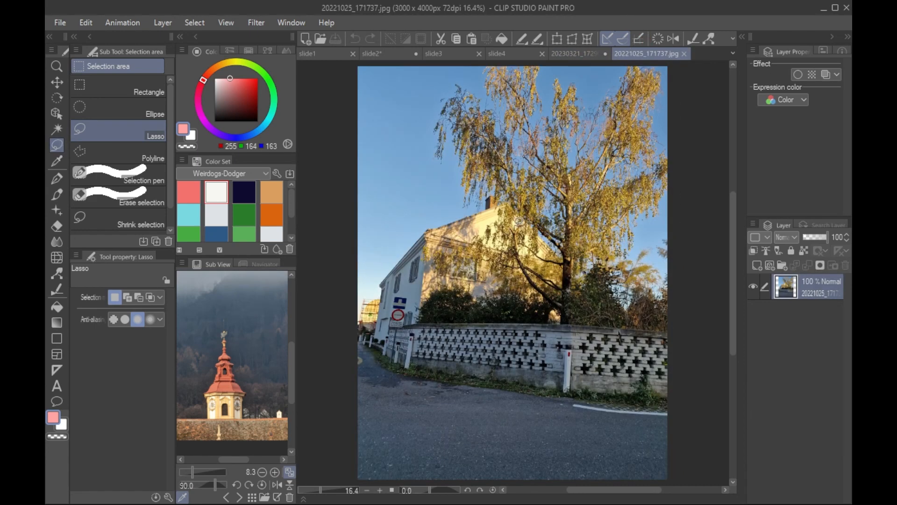
mouse_move(673, 331)
mouse_down()
mouse_move(413, 320)
mouse_move(410, 297)
mouse_move(399, 294)
mouse_move(388, 362)
mouse_move(420, 375)
mouse_move(620, 393)
mouse_move(699, 390)
mouse_move(686, 334)
mouse_up()
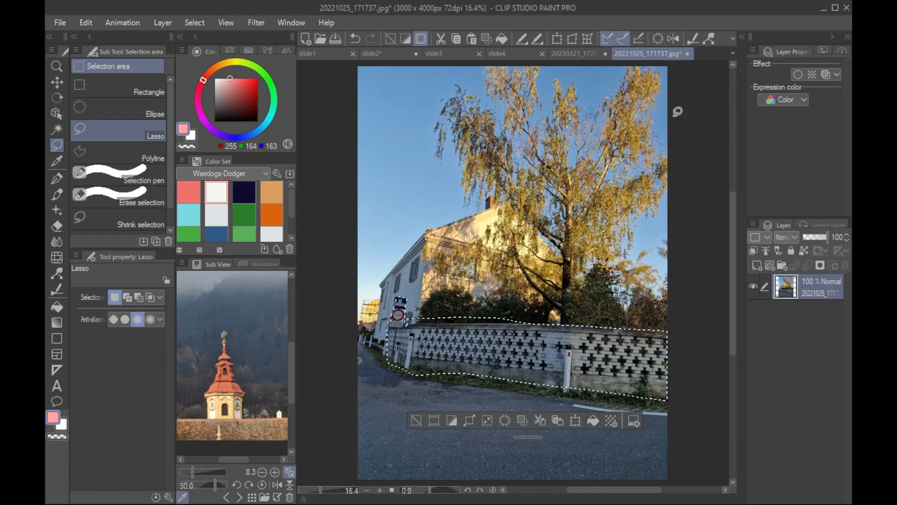
click(685, 53)
click(473, 199)
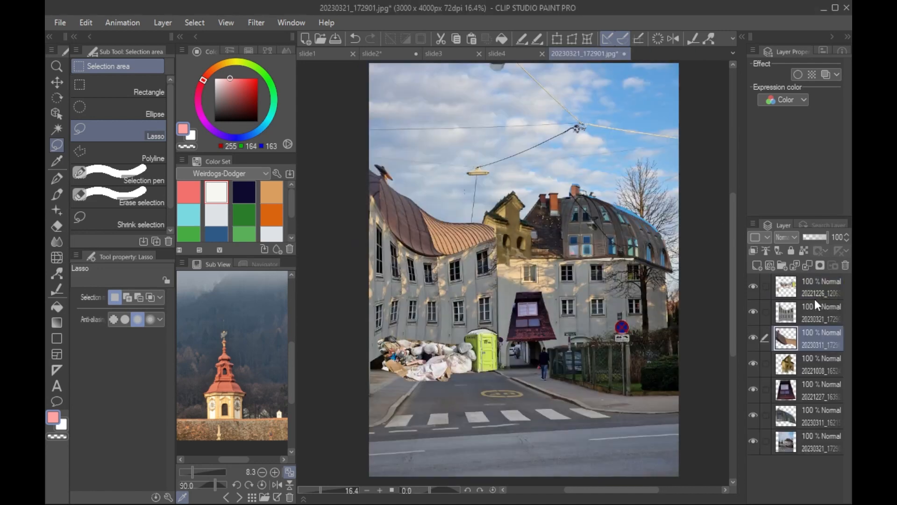
Step: Paste the perforated wall as the top layer of the collage and place it over the lower part of the street
key(ctrl+v)
key(ctrl+t)
drag(647, 343, 672, 428)
Step: Try flipping the pasted wall horizontally and vertically
click(107, 299)
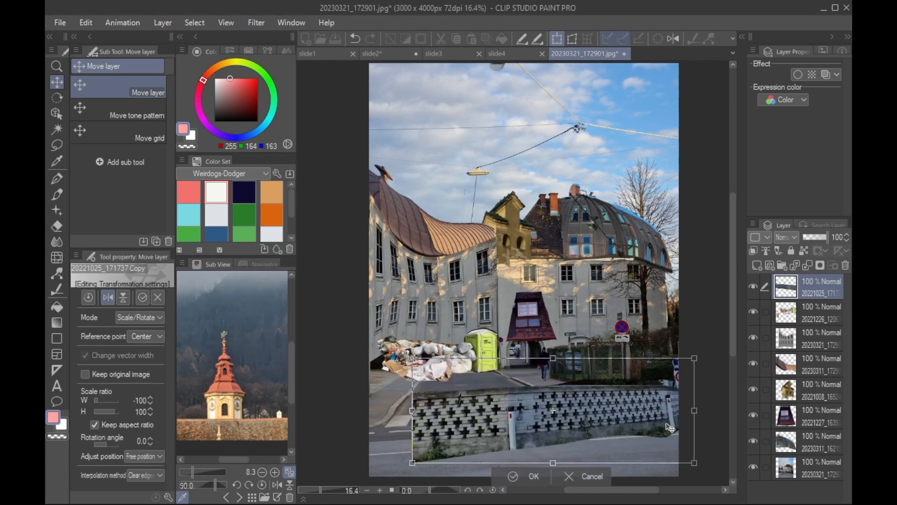
click(123, 298)
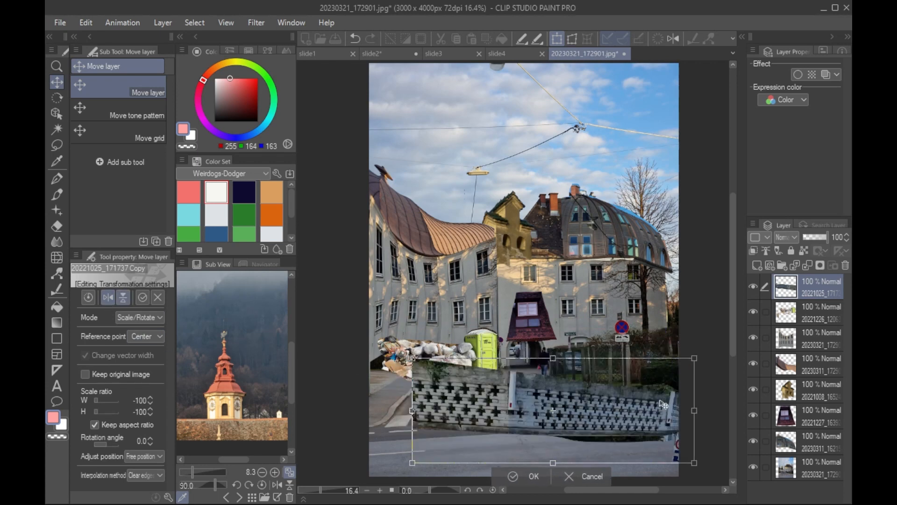
click(123, 297)
click(107, 297)
Step: Shift the wall to the right side of the street, pull its upper left corner outward and apply the transformation
drag(524, 426, 638, 428)
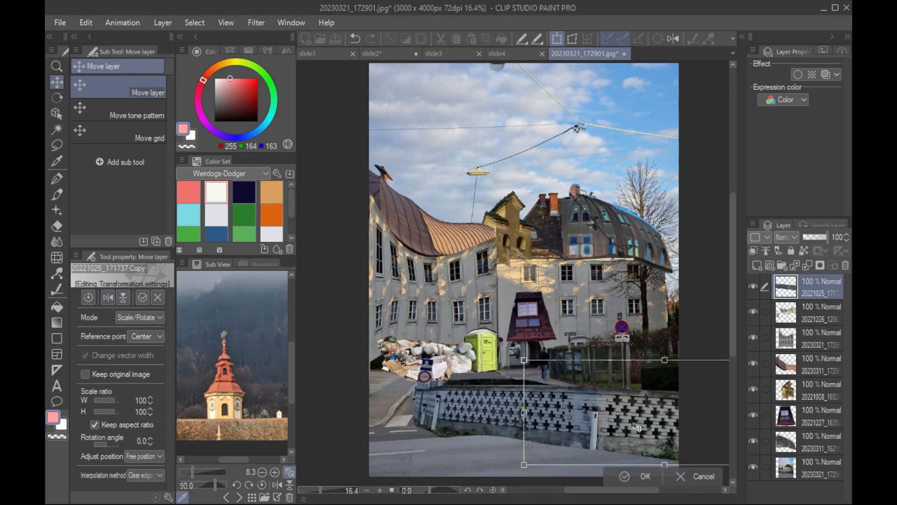
drag(540, 365, 528, 357)
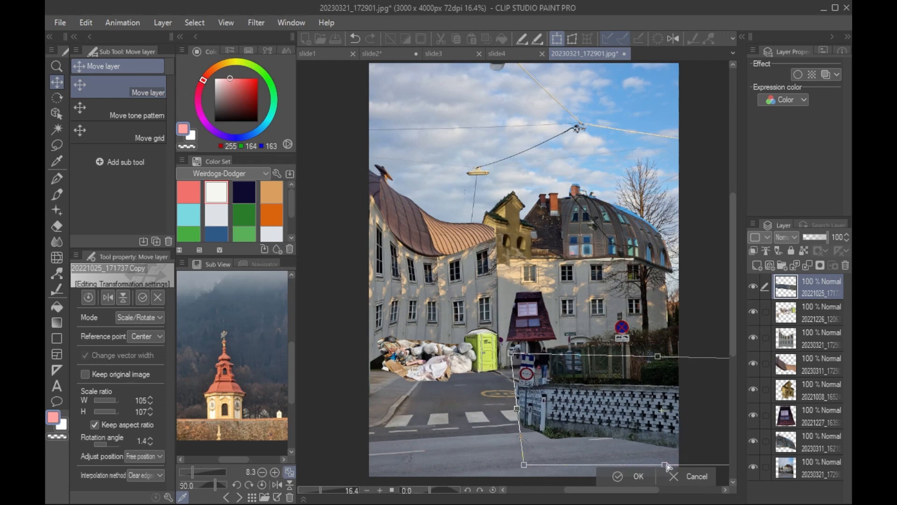
click(643, 474)
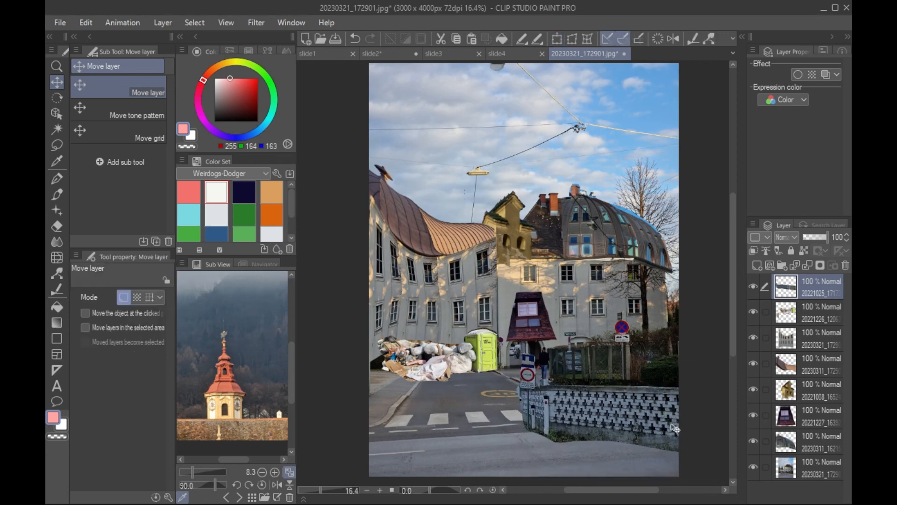
Step: Move the whole wall into the canvas and delete its right-hand part, beyond the post, with a rectangular selection
drag(663, 436, 534, 404)
click(52, 141)
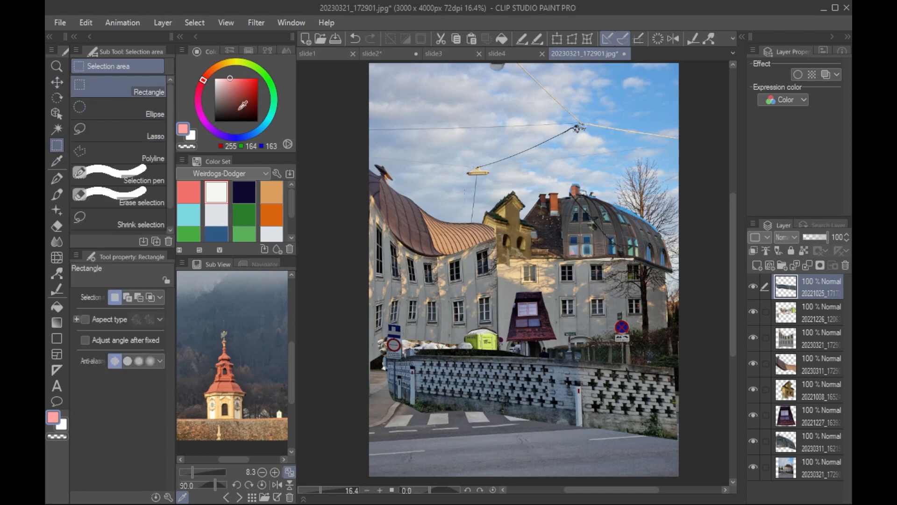
drag(567, 327, 703, 484)
key(Delete)
key(ctrl+d)
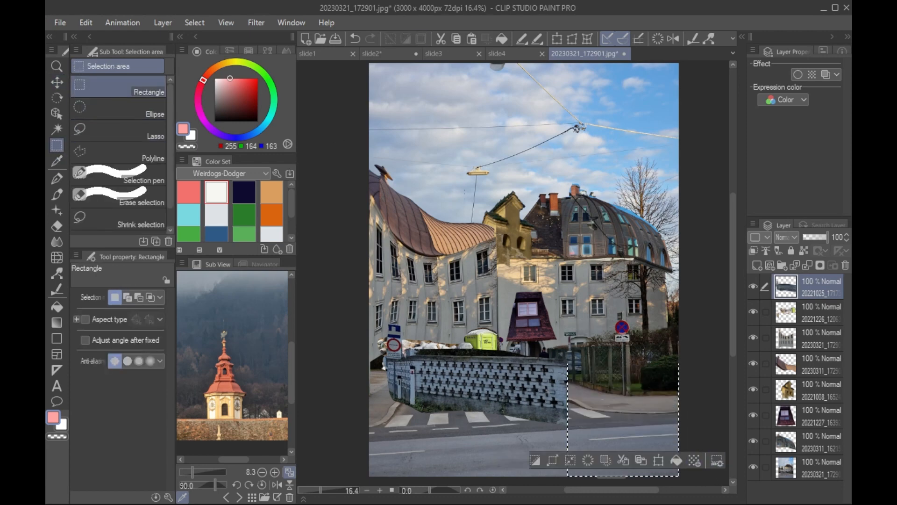
Step: Select most of the remaining wall with a rectangle and distort it so its right end grows taller in perspective
drag(551, 292, 640, 381)
drag(552, 379, 418, 442)
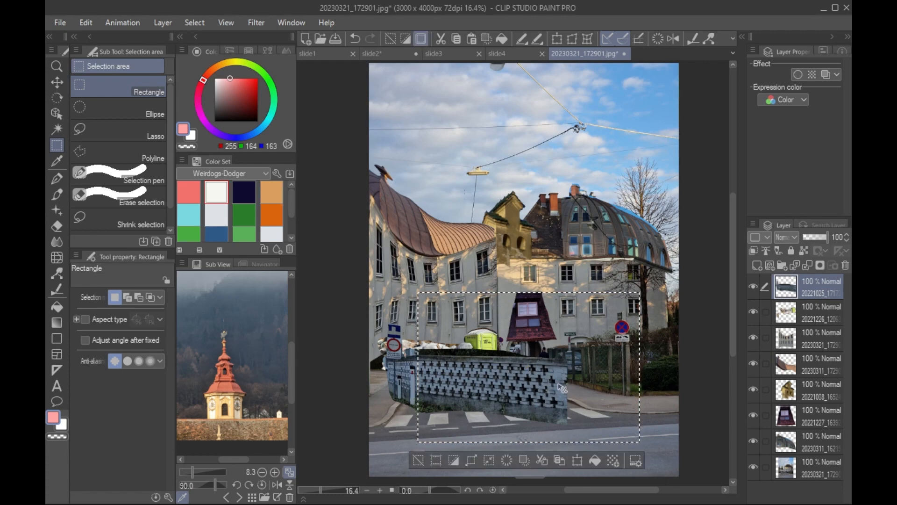
key(ctrl+t)
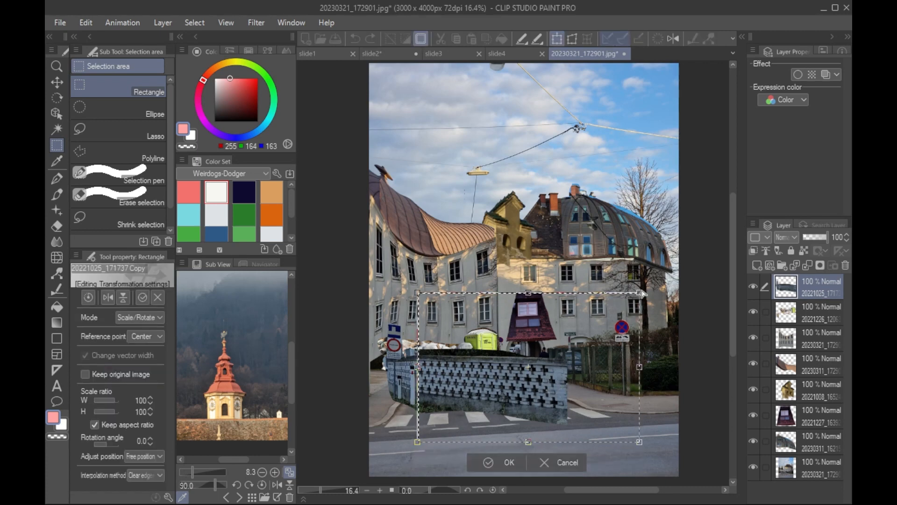
drag(644, 225, 612, 345)
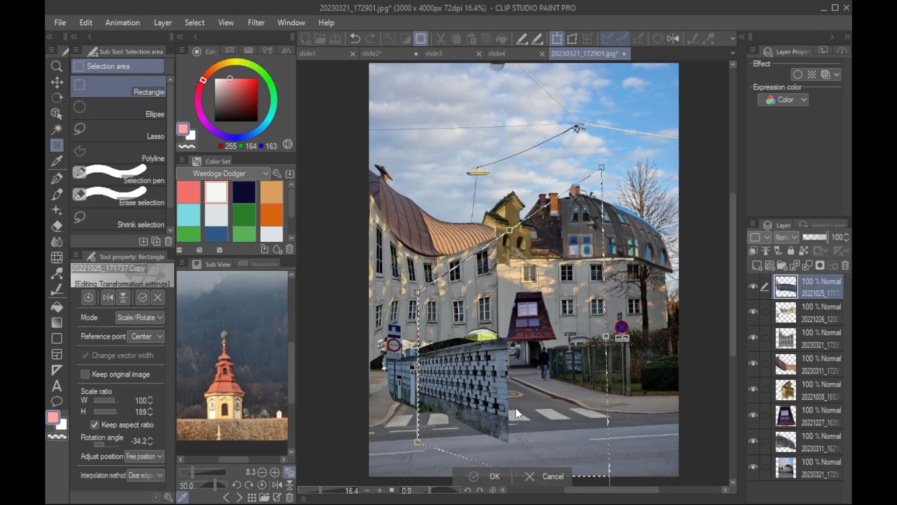
key(Return)
Step: Move the distorted wall to the right side of the street, along the sidewalk
key(k)
drag(517, 412, 543, 410)
drag(692, 420, 659, 419)
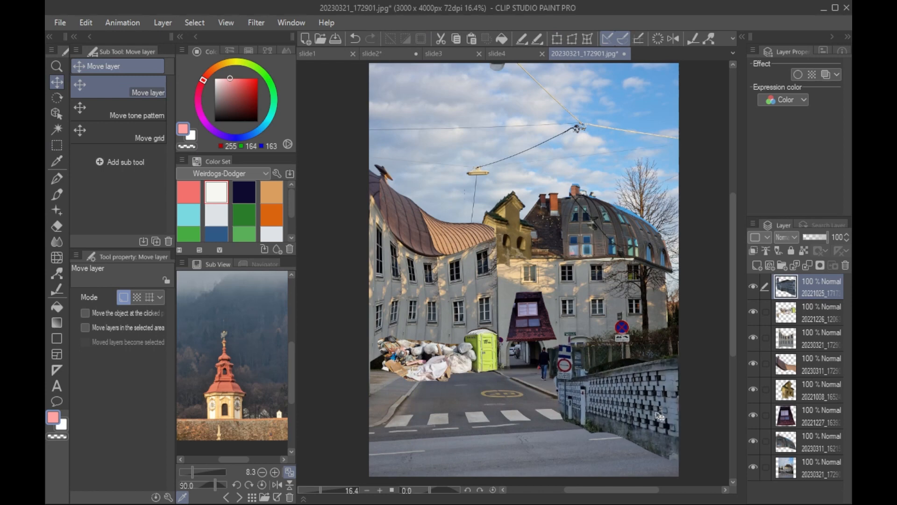
Step: Distort the wall to about 70% width and 128% height, receding along the right curb, and apply the transformation
key(ctrl+t)
drag(680, 345, 724, 304)
mouse_move(653, 389)
mouse_down()
mouse_move(675, 401)
mouse_move(659, 402)
mouse_up()
drag(728, 398, 648, 442)
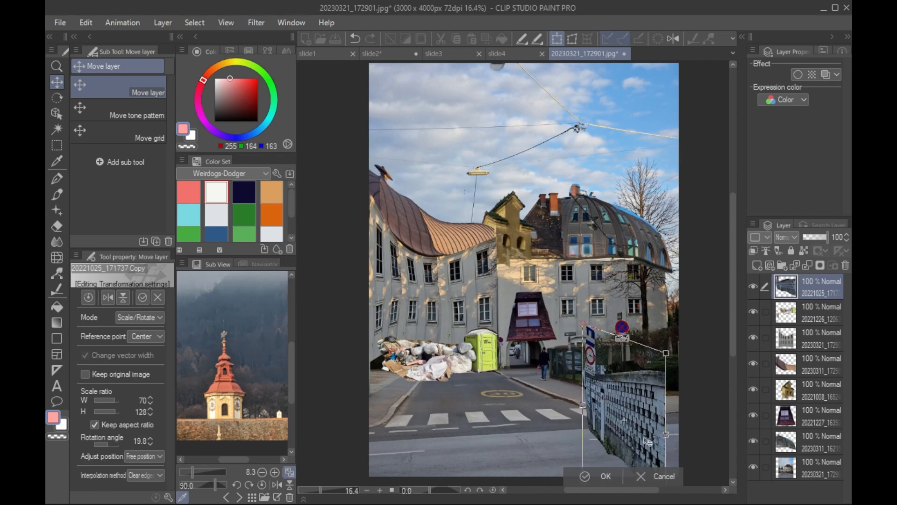
click(612, 475)
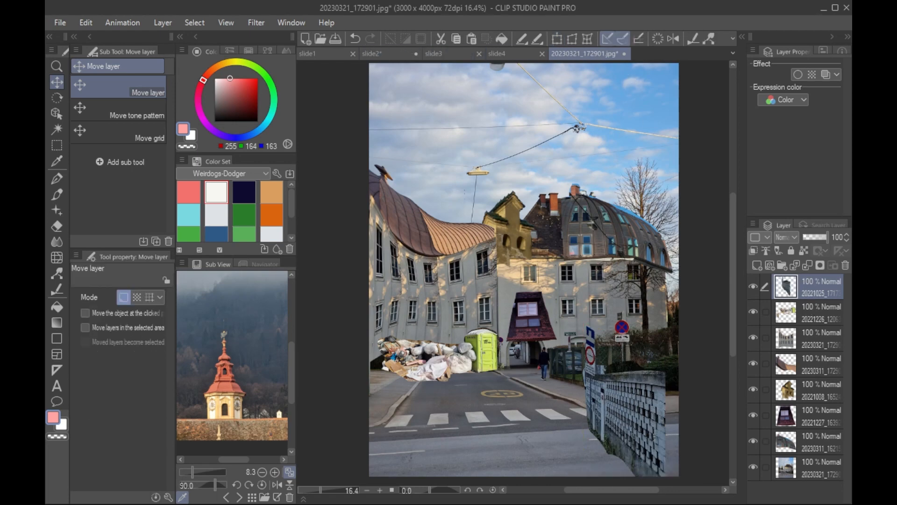
Step: Open 20221016_171734.jpg, lasso the shed's right-hand part with the grass beside it, copy it and close the photo
drag(850, 48, 663, 57)
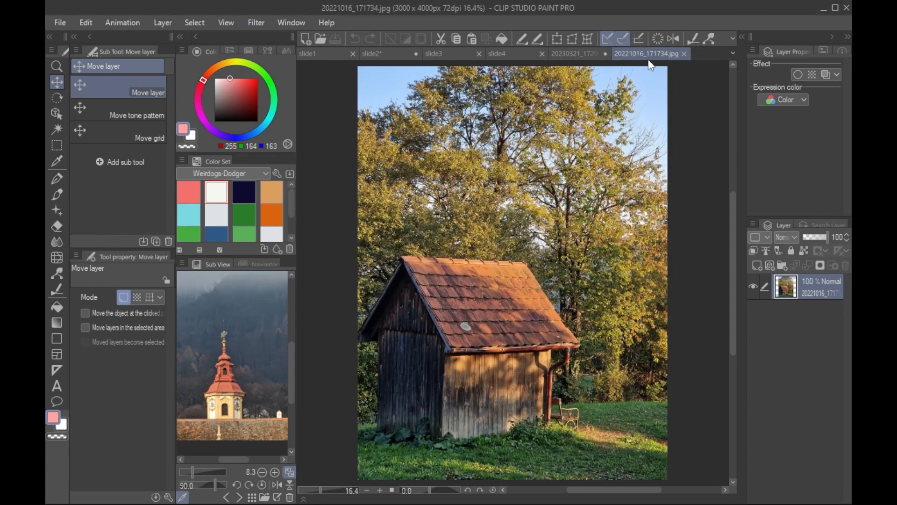
click(57, 145)
click(142, 131)
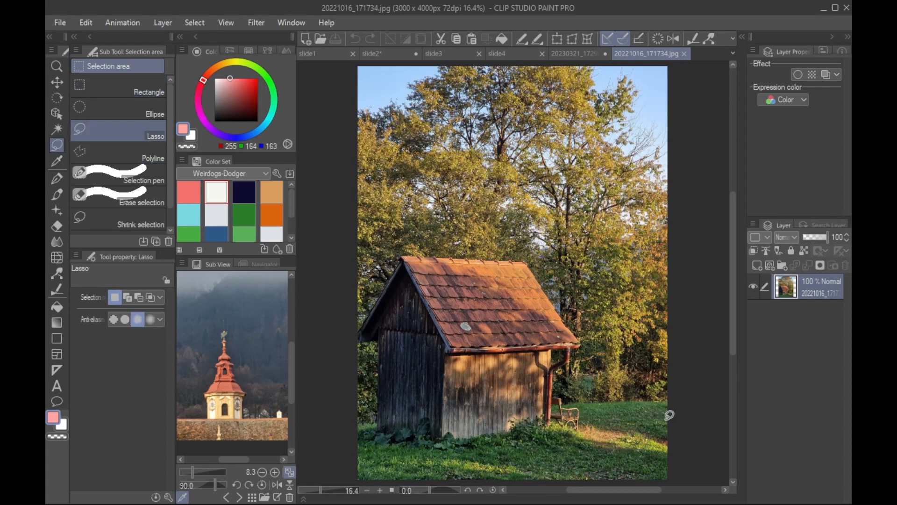
mouse_move(675, 406)
mouse_down()
mouse_move(567, 400)
mouse_move(557, 380)
mouse_move(584, 345)
mouse_move(527, 260)
mouse_move(443, 264)
mouse_move(468, 443)
mouse_move(673, 406)
mouse_up()
scroll(699, 360, down, 3)
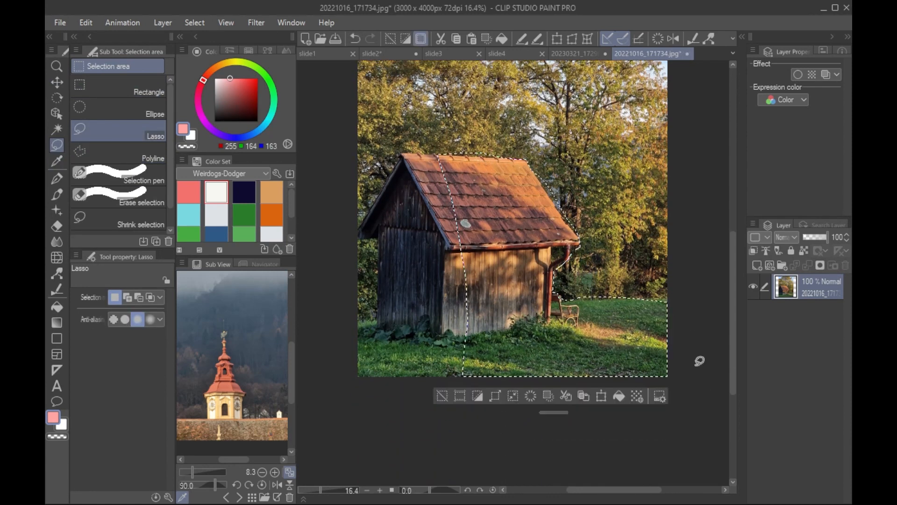
click(688, 54)
click(473, 198)
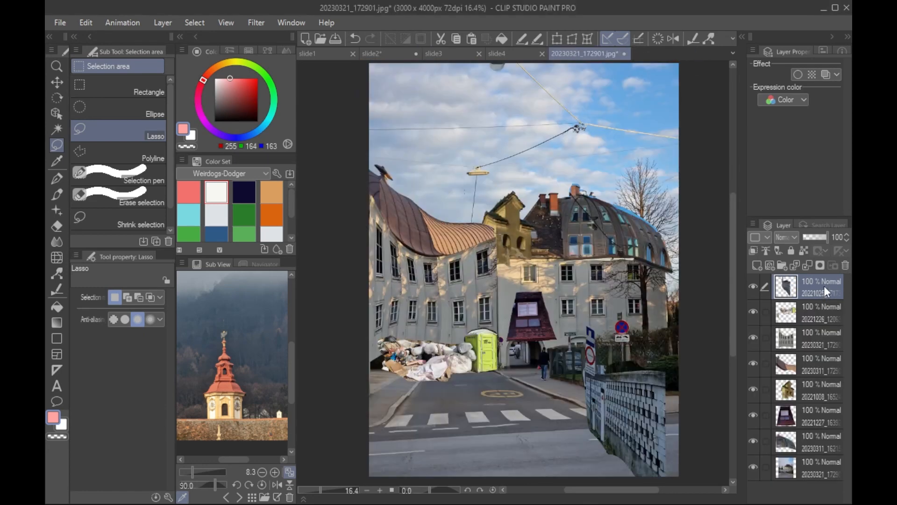
Step: Paste the shed cutout, place it at the street scene's lower left, scale it to 128% and apply the transformation
key(ctrl+v)
key(k)
drag(619, 447, 460, 479)
key(ctrl+t)
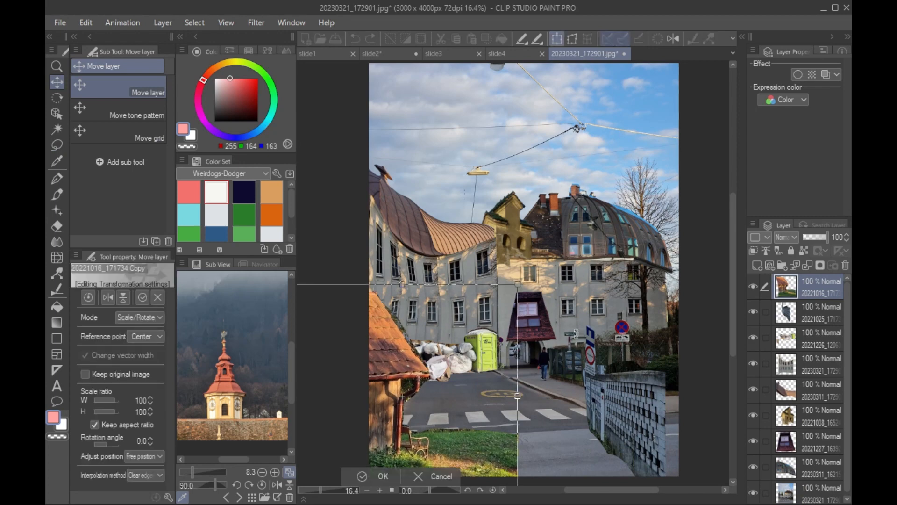
drag(515, 283, 564, 237)
drag(524, 404, 489, 409)
drag(531, 243, 547, 227)
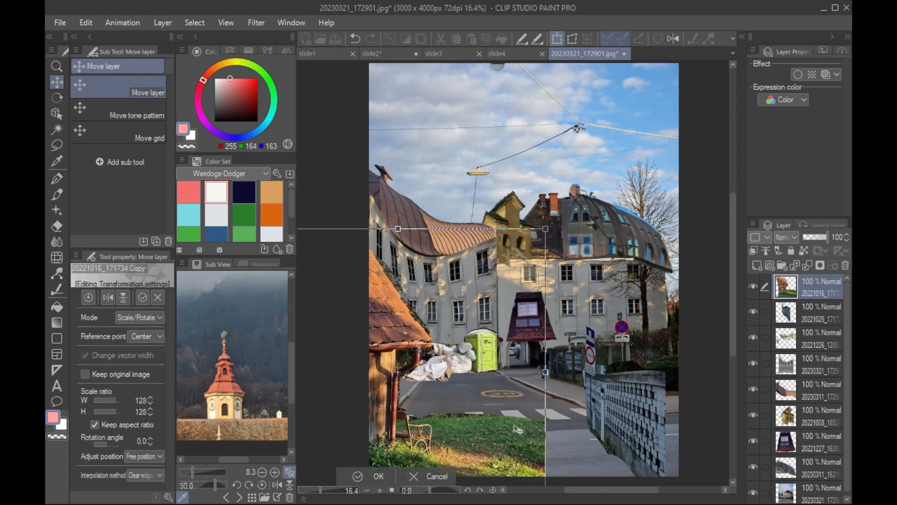
mouse_move(521, 435)
mouse_down()
mouse_move(520, 466)
mouse_move(521, 436)
mouse_up()
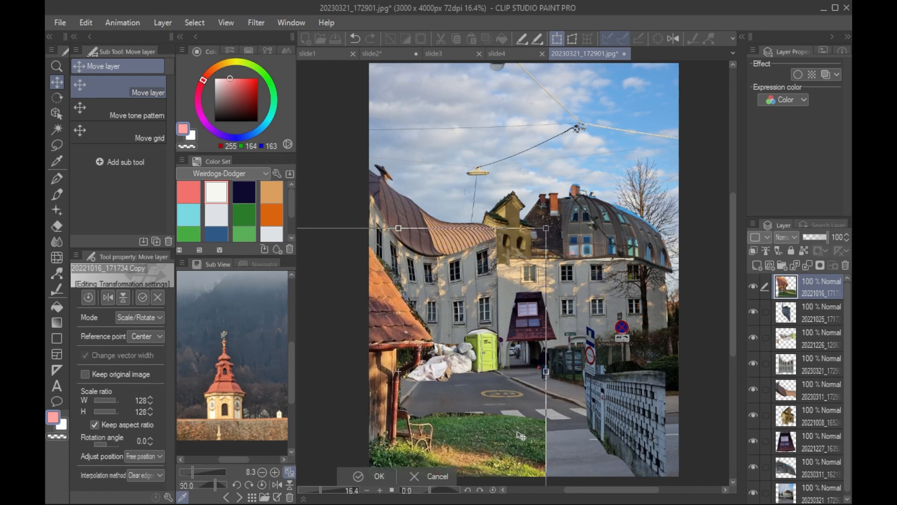
key(Return)
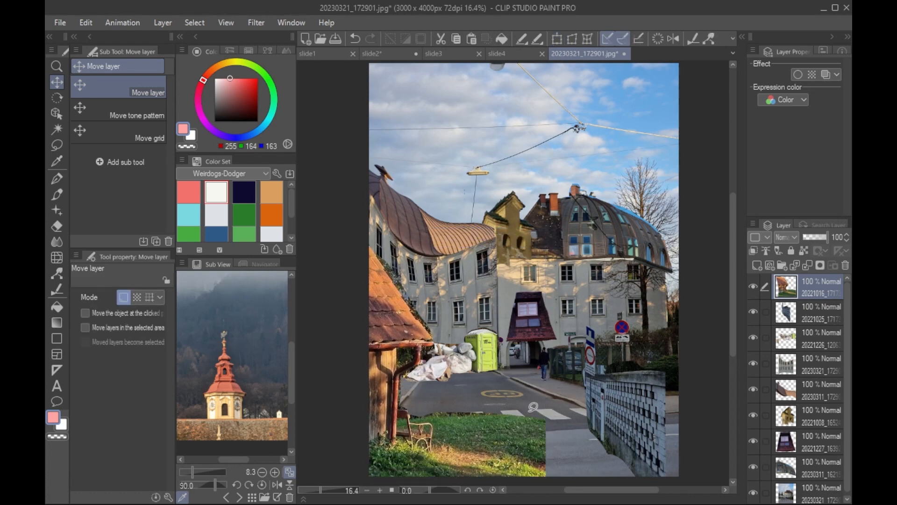
Step: Lasso the upper part of the pasted grass that covers the crosswalk, remove it and deselect
key(m)
mouse_move(415, 417)
mouse_down()
mouse_move(442, 440)
mouse_move(552, 444)
mouse_move(520, 396)
mouse_move(589, 356)
mouse_up()
key(ctrl+d)
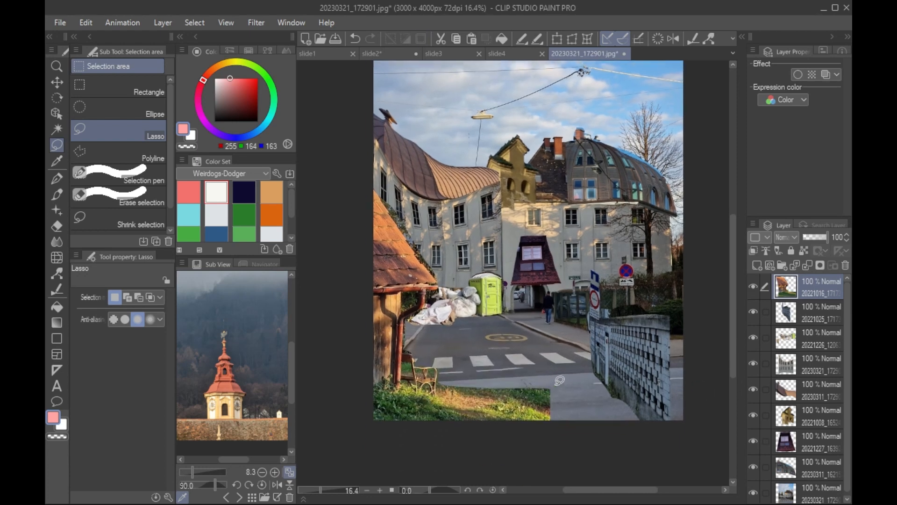
Step: Copy the lower strip of grass onto its own layer and place it further right, in front of the wall
mouse_move(555, 385)
mouse_down()
mouse_move(435, 406)
mouse_move(573, 396)
mouse_move(657, 403)
mouse_up()
key(ctrl+c)
key(ctrl+v)
key(ctrl+d)
key(k)
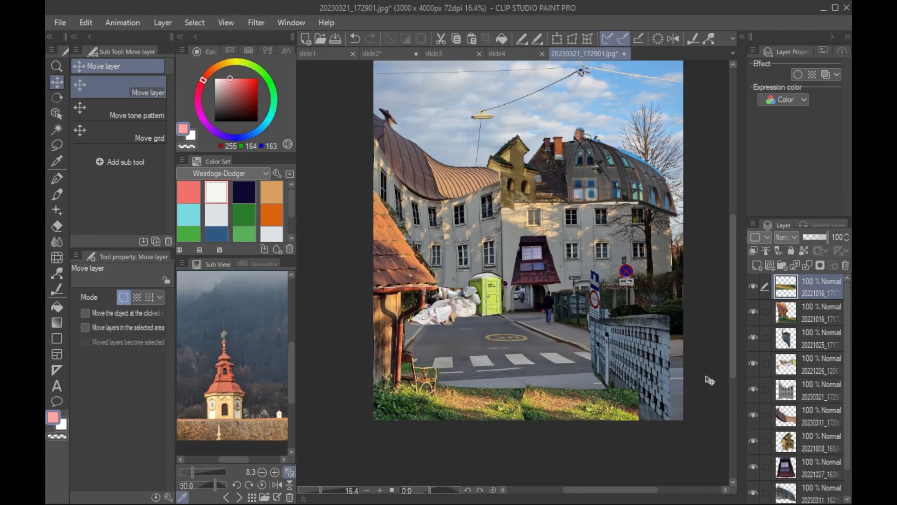
Step: Stretch the copied grass strip to 127% width, rotate it 0.8 degrees and apply the transformation
key(ctrl+t)
drag(519, 407, 520, 416)
drag(523, 411, 492, 413)
drag(486, 414, 525, 406)
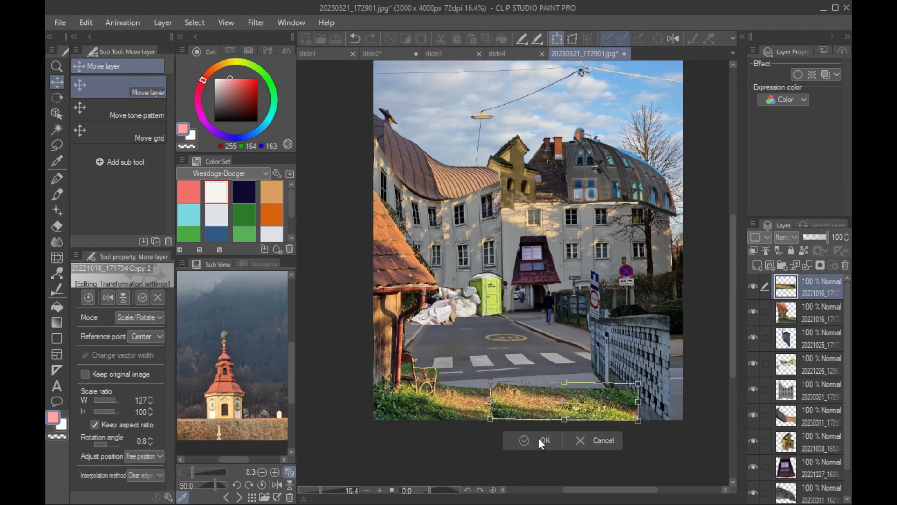
click(541, 441)
key(ctrl+0)
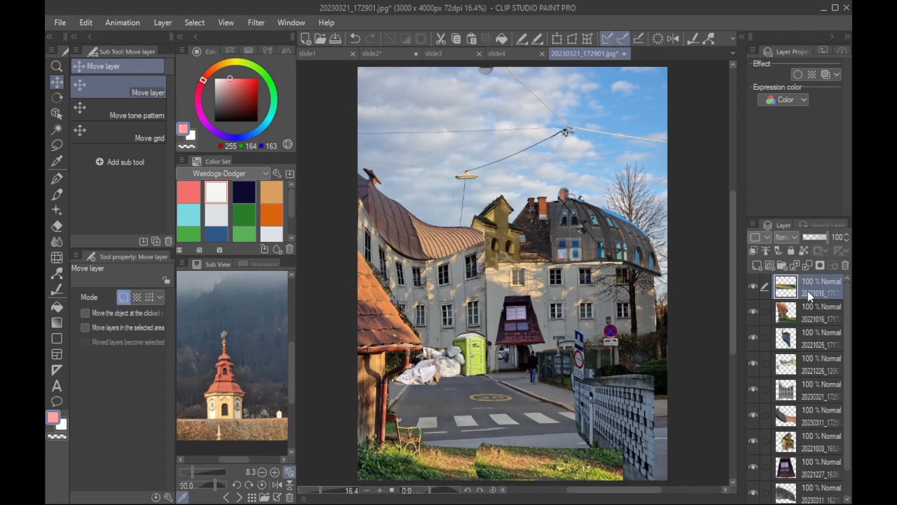
Step: Create a layer folder, move all the photo layers into it and collapse it
click(782, 265)
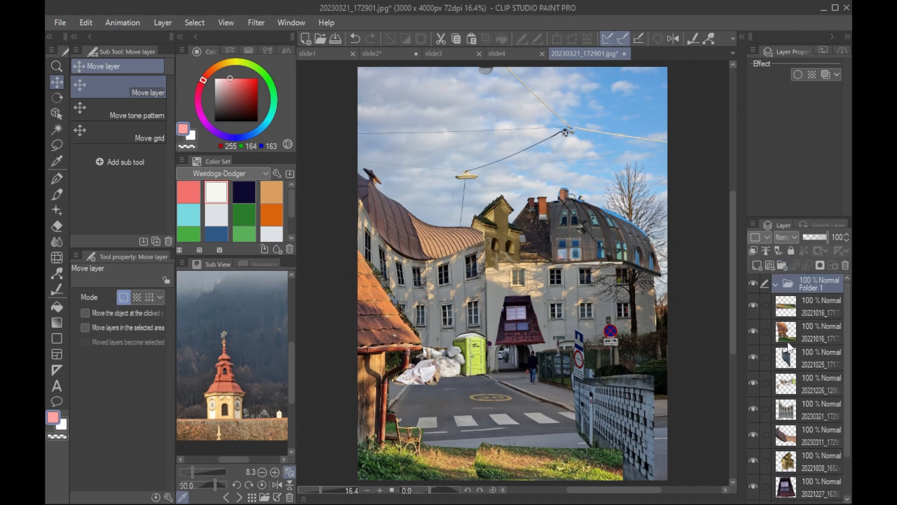
click(821, 310)
drag(846, 328, 811, 285)
shift+click(818, 481)
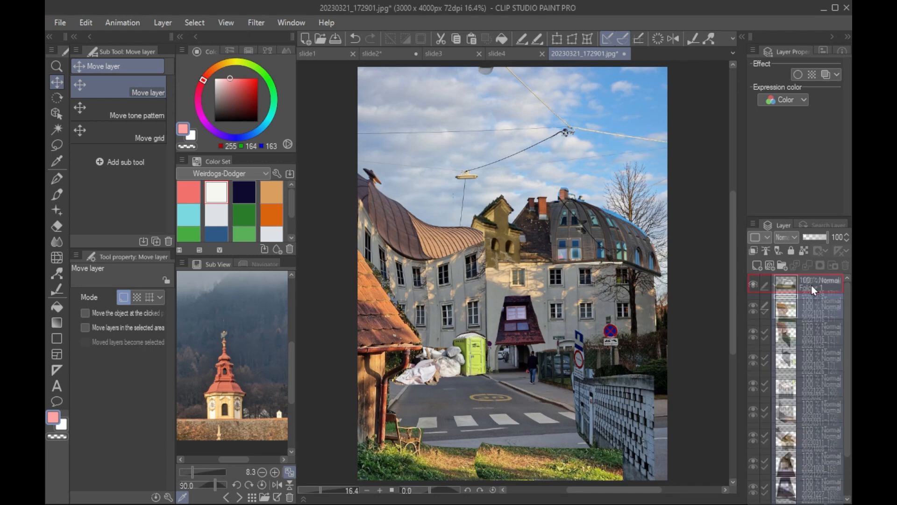
click(776, 283)
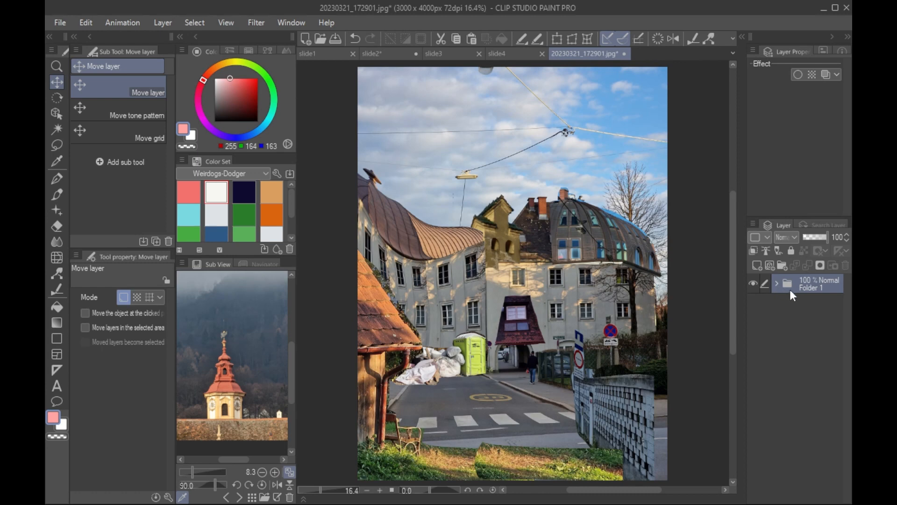
Step: Cover the collage with a white filled rectangle on a new layer and set that layer's opacity to 64%
click(756, 265)
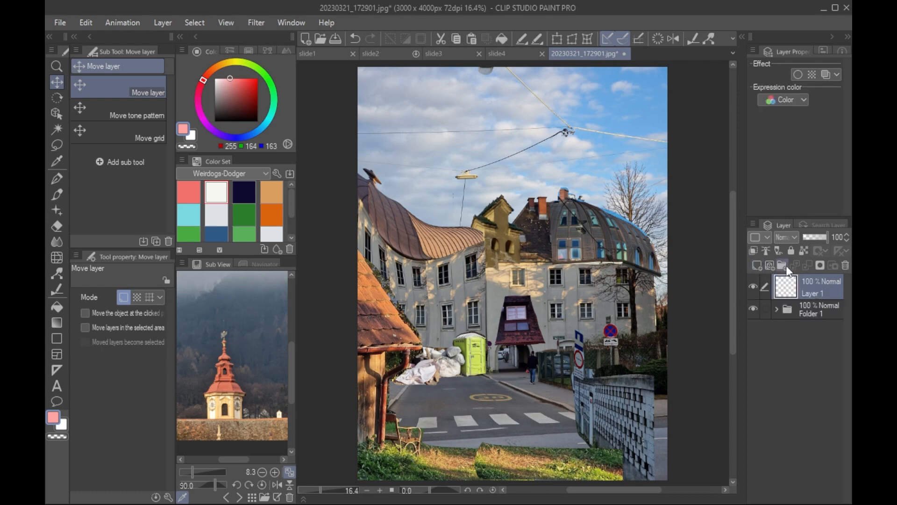
click(216, 191)
click(57, 338)
scroll(362, 96, down, 1)
drag(340, 62, 638, 426)
scroll(622, 410, up, 1)
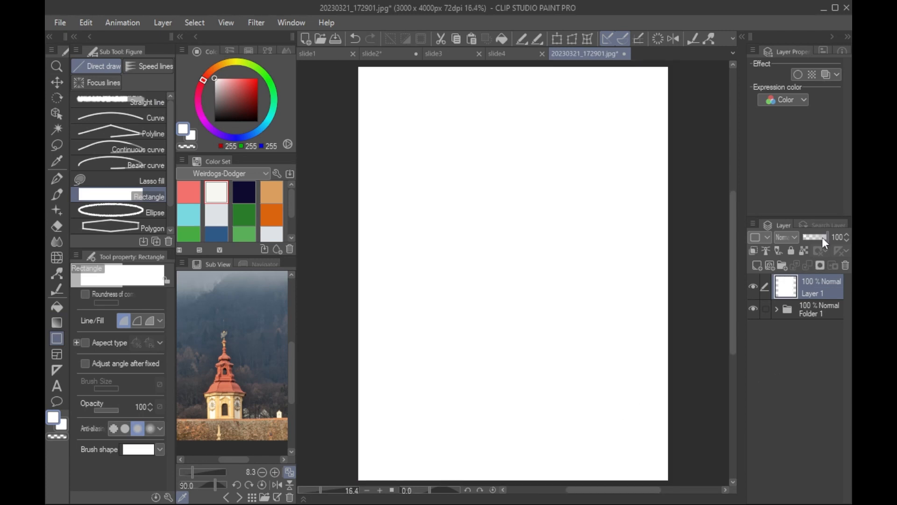
drag(822, 237, 818, 238)
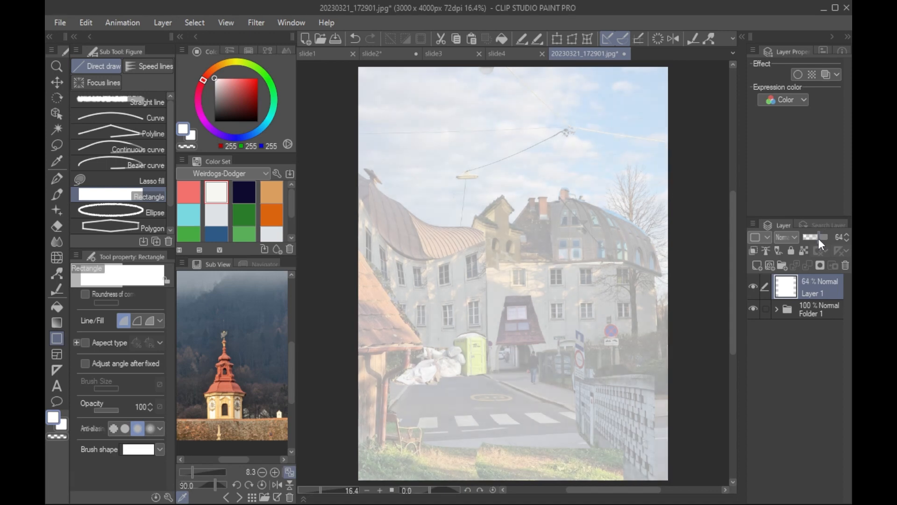
Step: Create a vector layer and outline the roadside wall in black with the Zav Pencil at size 50
click(770, 266)
click(215, 121)
click(57, 179)
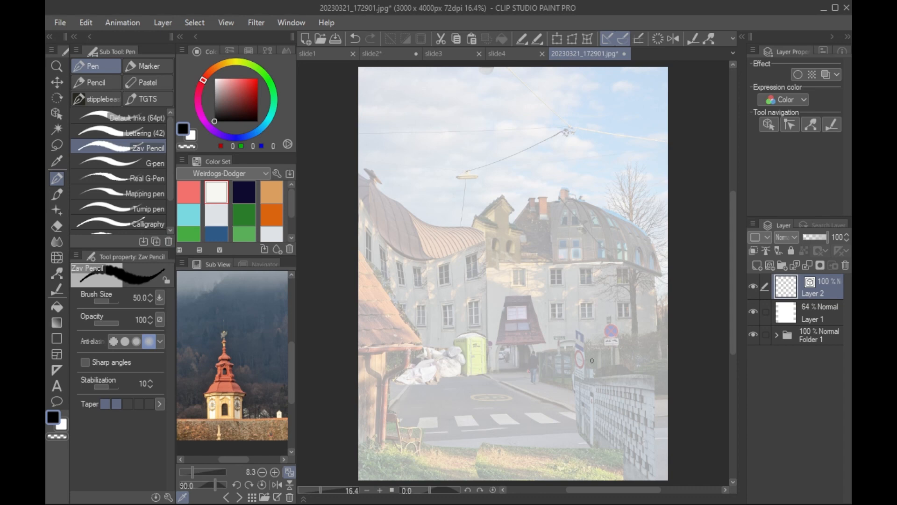
mouse_move(575, 376)
mouse_down()
mouse_move(644, 376)
mouse_move(645, 466)
mouse_up()
drag(642, 377, 671, 372)
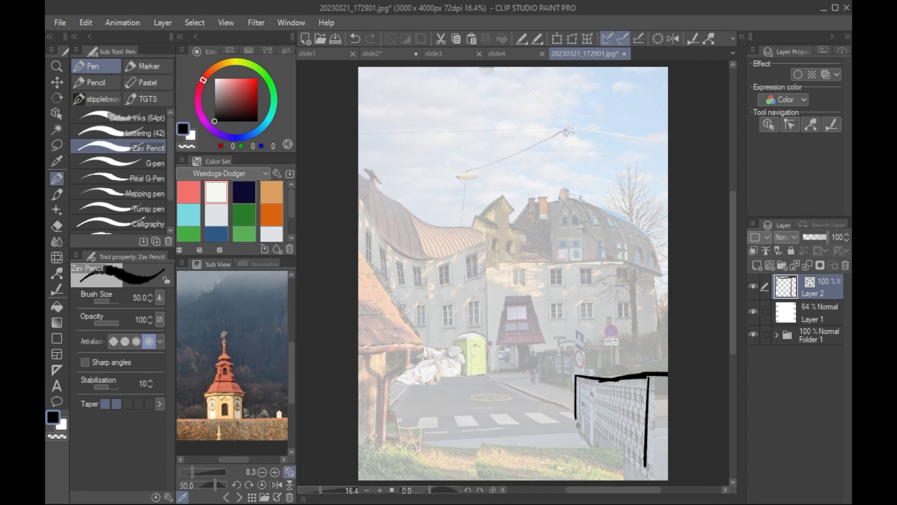
mouse_move(575, 385)
mouse_down()
mouse_move(574, 420)
mouse_move(640, 484)
mouse_up()
key(ctrl+z)
drag(638, 477, 654, 478)
drag(578, 428, 638, 480)
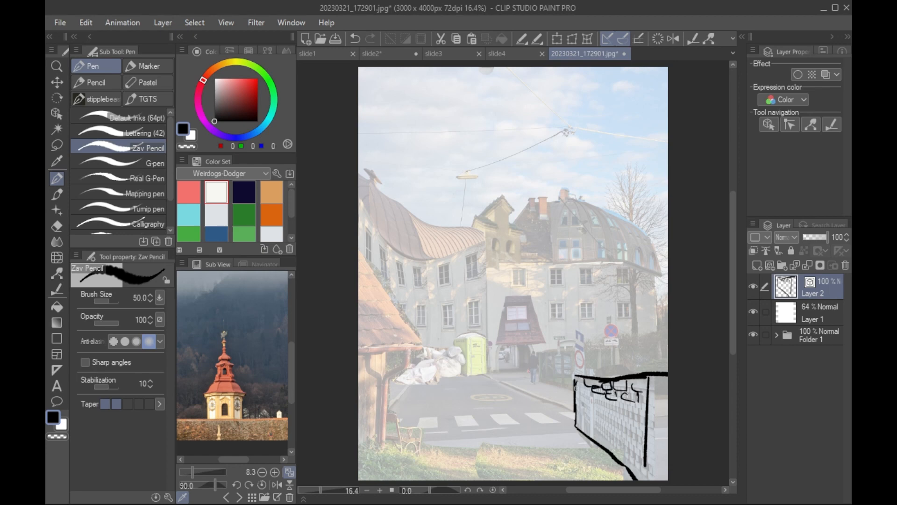
Step: Draw bricks and a shaggy top edge on the wall, with grass tufts along its base and the lawn's edge
key(ctrl+z)
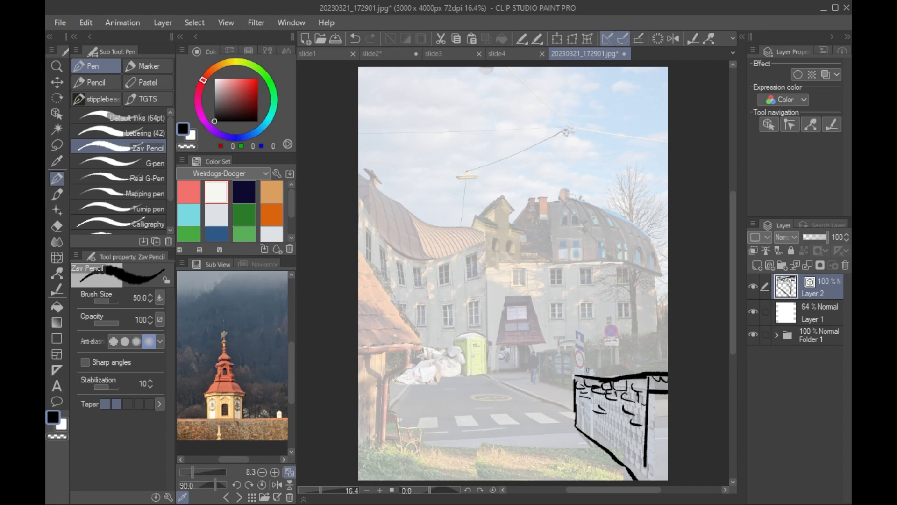
drag(570, 376, 581, 373)
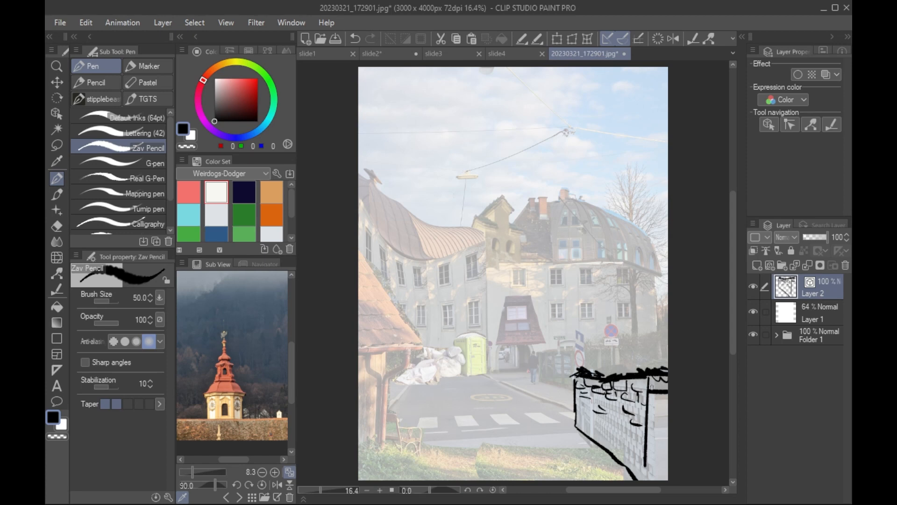
drag(563, 425, 573, 430)
drag(538, 427, 545, 426)
drag(431, 443, 468, 450)
drag(570, 447, 593, 449)
drag(613, 444, 619, 455)
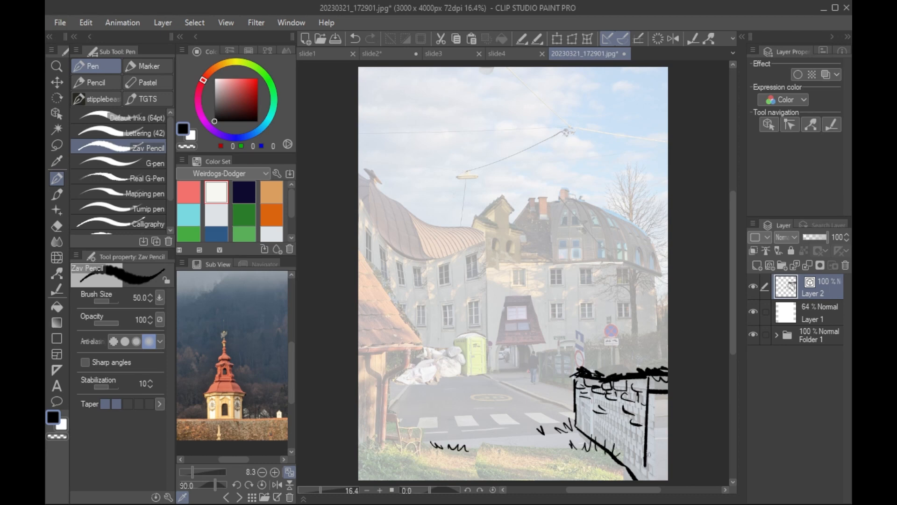
drag(649, 400, 667, 402)
drag(649, 414, 667, 415)
Step: Sketch the bench beside the shed and the bent downpipe running along the shed's wall
mouse_move(386, 413)
mouse_down()
mouse_move(401, 449)
mouse_move(416, 453)
mouse_move(397, 435)
mouse_up()
drag(386, 380, 378, 443)
drag(403, 351, 383, 383)
drag(385, 409, 381, 441)
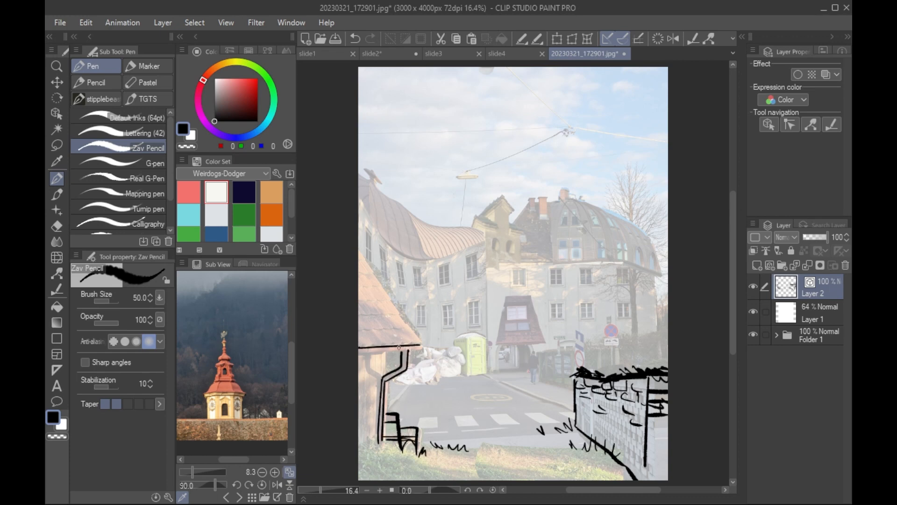
Step: Outline the shed's roof with its slanted edge and eaves, and add rows of roof tiles
drag(359, 345, 420, 344)
drag(360, 330, 403, 322)
drag(361, 309, 395, 311)
drag(359, 300, 390, 302)
drag(359, 248, 388, 299)
mouse_move(359, 290)
mouse_down()
mouse_move(378, 286)
mouse_move(373, 294)
mouse_up()
drag(402, 320, 423, 347)
drag(359, 340, 414, 339)
Step: Draw the near edge of the wall's end and fill the lower-left corner with long grass blades
drag(651, 427, 652, 480)
drag(418, 456, 434, 467)
mouse_move(363, 433)
mouse_down()
mouse_move(391, 460)
mouse_move(386, 453)
mouse_up()
drag(405, 480, 452, 460)
Step: Draw the right curb lines, the green cabin and the rounded bags beside it
drag(557, 426, 574, 411)
drag(496, 381, 572, 411)
drag(504, 378, 573, 401)
mouse_move(467, 376)
mouse_down()
mouse_move(467, 337)
mouse_move(488, 372)
mouse_move(442, 381)
mouse_up()
mouse_move(461, 348)
mouse_down()
mouse_move(463, 376)
mouse_move(413, 376)
mouse_move(472, 381)
mouse_up()
drag(491, 370, 523, 369)
Step: Draw the tapered, scale-tiled roof over the archway, with posts, a dark opening and ground line below
drag(504, 300, 498, 345)
drag(498, 344, 543, 343)
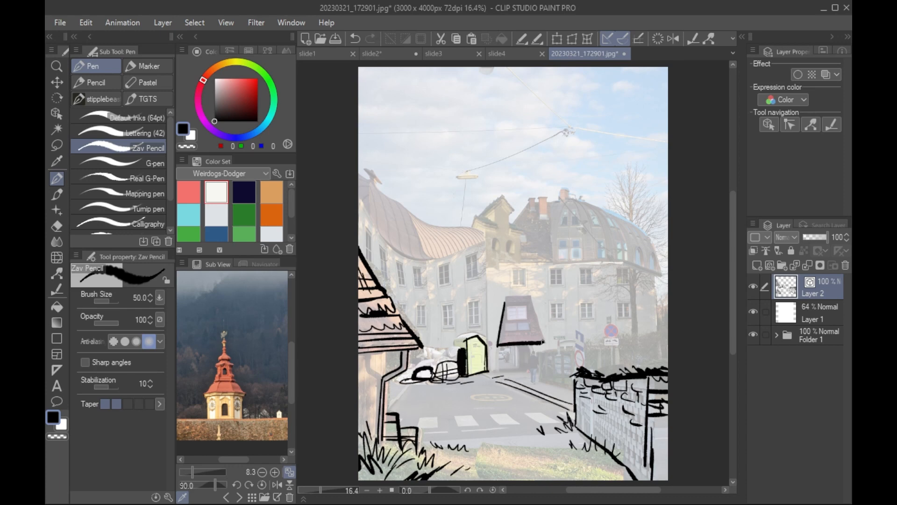
drag(527, 299, 543, 342)
mouse_move(503, 301)
mouse_down()
mouse_move(527, 299)
mouse_move(530, 333)
mouse_up()
drag(500, 336, 536, 340)
drag(501, 346, 498, 374)
drag(526, 344, 537, 372)
drag(495, 343, 496, 374)
mouse_move(537, 344)
mouse_down()
mouse_move(541, 372)
mouse_move(514, 371)
mouse_up()
drag(533, 370, 560, 378)
Step: Give the green cabin a door, side wall and gabled roof, and add more bags to the pile beside it
drag(471, 348, 471, 376)
drag(470, 348, 481, 372)
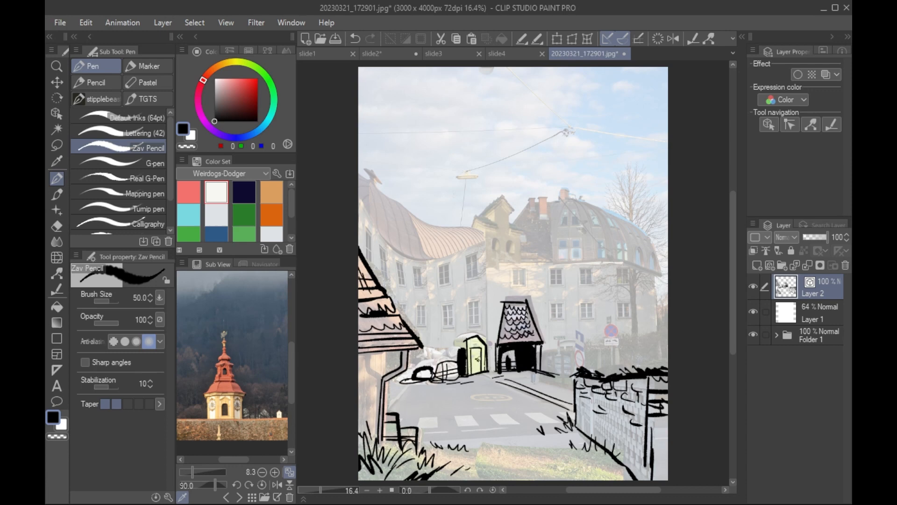
drag(447, 337, 466, 341)
mouse_move(448, 337)
mouse_down()
mouse_move(483, 330)
mouse_move(491, 345)
mouse_up()
drag(448, 339, 457, 361)
mouse_move(426, 366)
mouse_down()
mouse_move(444, 356)
mouse_move(435, 350)
mouse_up()
drag(443, 354, 446, 362)
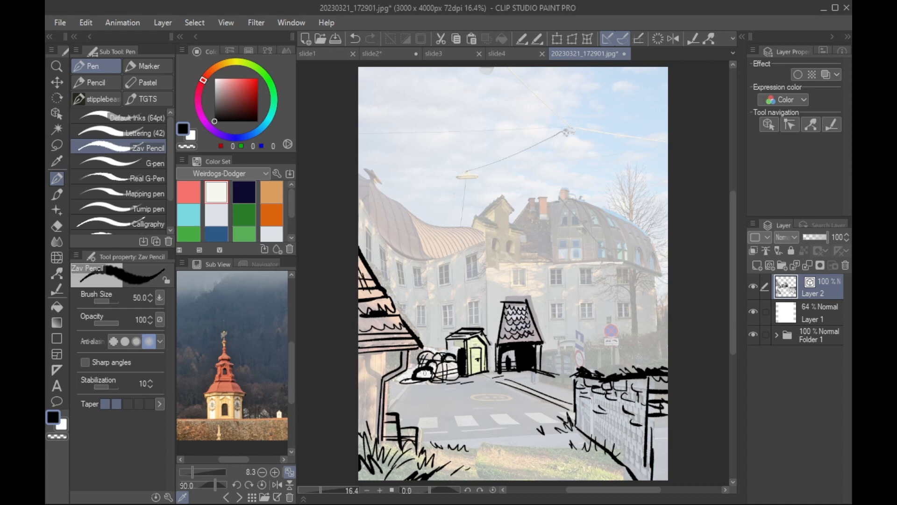
Step: Shade the shed beneath its eaves and thicken its downpipe and corner lines
drag(388, 354, 384, 373)
drag(359, 362, 383, 354)
drag(387, 385, 386, 454)
drag(386, 377, 385, 457)
drag(554, 444, 564, 452)
Step: Add more bricks to the wall and shade its right corner and end in heavy black
mouse_move(576, 380)
mouse_down()
mouse_move(584, 397)
mouse_move(576, 420)
mouse_up()
drag(576, 383, 589, 402)
mouse_move(630, 381)
mouse_down()
mouse_move(650, 393)
mouse_move(647, 416)
mouse_up()
mouse_move(649, 393)
mouse_down()
mouse_move(666, 400)
mouse_move(653, 411)
mouse_up()
drag(650, 419, 654, 476)
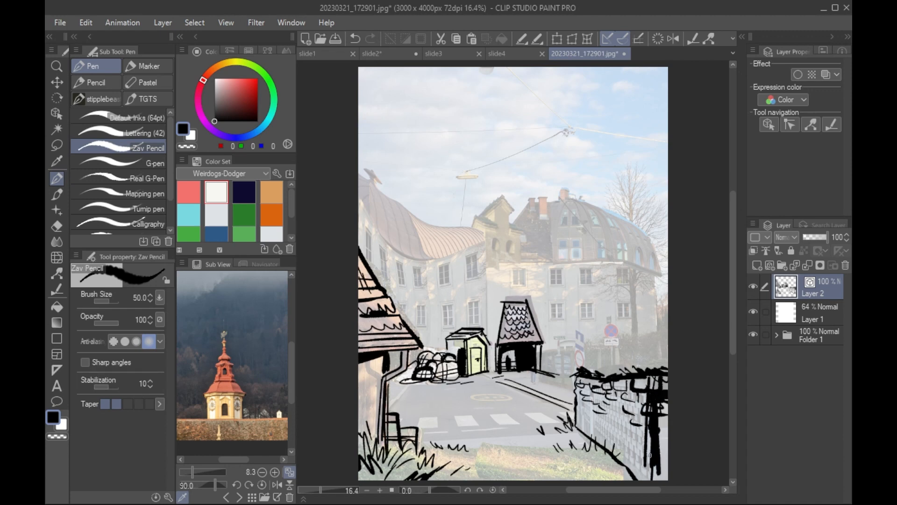
drag(661, 400, 663, 455)
drag(652, 420, 649, 462)
drag(644, 403, 636, 417)
drag(636, 427, 644, 448)
Step: Cut light brick gaps into the wall's black shading with transparent colour and add more bricks and plants at its base
key(c)
drag(651, 403, 665, 402)
key(c)
mouse_move(652, 439)
mouse_down()
mouse_move(663, 452)
mouse_move(638, 461)
mouse_up()
mouse_move(616, 423)
mouse_down()
mouse_move(625, 424)
mouse_move(590, 429)
mouse_up()
drag(567, 434, 581, 440)
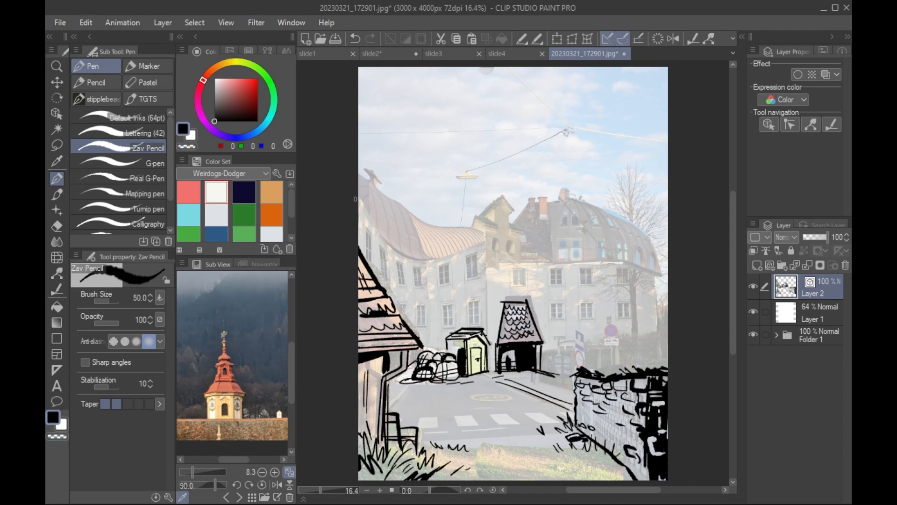
Step: Draw the left building's curved, ribbed roof with its eaves and spire, and the small gabled tower beside it
drag(359, 205, 383, 232)
drag(376, 230, 376, 254)
mouse_move(383, 233)
mouse_down()
mouse_move(383, 256)
mouse_move(450, 253)
mouse_up()
drag(380, 195, 420, 254)
mouse_move(414, 219)
mouse_down()
mouse_move(484, 241)
mouse_move(451, 253)
mouse_up()
mouse_move(417, 222)
mouse_down()
mouse_move(420, 257)
mouse_move(437, 255)
mouse_up()
drag(449, 229, 455, 253)
drag(467, 229, 473, 250)
mouse_move(376, 196)
mouse_down()
mouse_move(419, 248)
mouse_move(372, 178)
mouse_move(361, 199)
mouse_move(367, 192)
mouse_up()
drag(381, 201, 392, 251)
drag(399, 209, 402, 254)
drag(371, 201, 372, 226)
drag(360, 213, 386, 247)
drag(370, 235, 369, 266)
mouse_move(360, 236)
mouse_down()
mouse_move(377, 237)
mouse_move(368, 238)
mouse_up()
mouse_move(382, 245)
mouse_down()
mouse_move(383, 260)
mouse_move(416, 256)
mouse_up()
drag(377, 257, 464, 242)
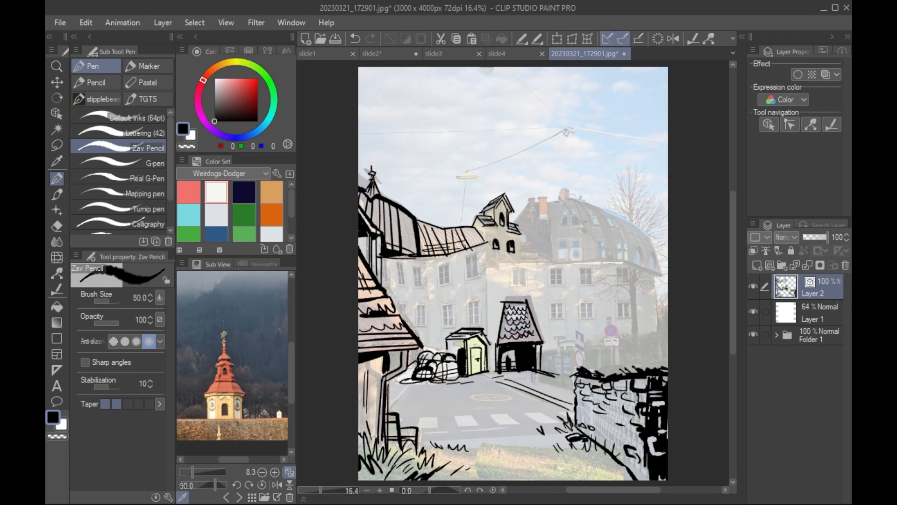
Step: Draw the left building's right wall edge and its upper and lower windows beside that edge
drag(487, 228, 487, 336)
mouse_move(464, 255)
mouse_down()
mouse_move(466, 280)
mouse_move(477, 280)
mouse_up()
mouse_move(471, 255)
mouse_down()
mouse_move(471, 278)
mouse_move(476, 266)
mouse_up()
key(c)
key(c)
mouse_move(469, 295)
mouse_down()
mouse_move(478, 321)
mouse_move(469, 322)
mouse_up()
key(ctrl+z)
mouse_move(468, 298)
mouse_down()
mouse_move(478, 323)
mouse_move(443, 326)
mouse_up()
drag(443, 302, 451, 325)
drag(440, 265, 448, 284)
Step: Draw the left building's inner corner, a ladder, the ledge behind the shed and the left-hand windows
mouse_move(412, 266)
mouse_down()
mouse_move(422, 289)
mouse_move(418, 342)
mouse_up()
key(ctrl+z)
mouse_move(393, 297)
mouse_down()
mouse_move(420, 299)
mouse_move(405, 321)
mouse_move(435, 352)
mouse_up()
key(c)
drag(422, 263, 421, 318)
key(c)
drag(411, 320, 424, 323)
drag(393, 294, 426, 293)
mouse_move(419, 295)
mouse_down()
mouse_move(427, 299)
mouse_move(411, 267)
mouse_up()
drag(389, 266, 388, 282)
Step: Redraw the frames and panes of the left building's right-hand windows, adding glazing bars to the upper one
drag(425, 263, 444, 286)
key(ctrl+z)
mouse_move(437, 264)
mouse_down()
mouse_move(447, 287)
mouse_move(478, 310)
mouse_up()
key(c)
drag(443, 263, 442, 285)
drag(437, 270, 449, 268)
drag(437, 278, 447, 276)
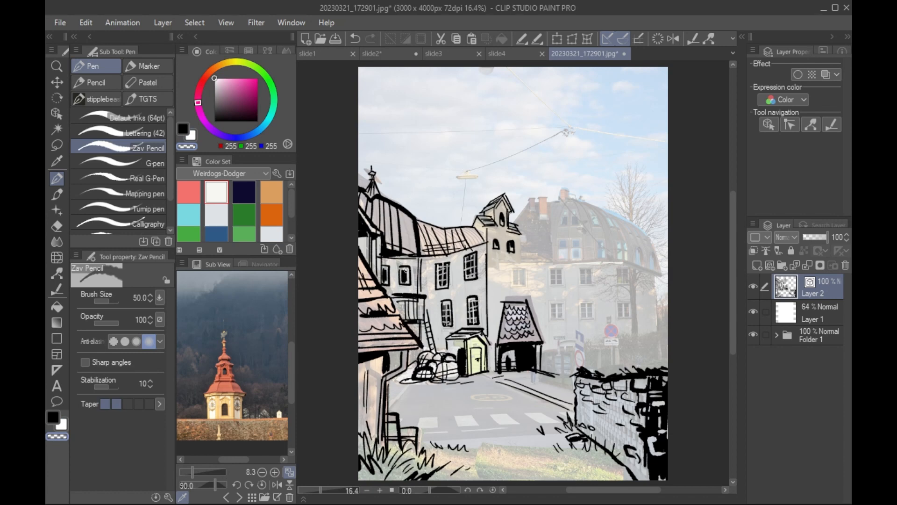
Step: Draw a small antenna with crossbars above the dip in the left building's roof
key(c)
drag(431, 211, 433, 222)
drag(422, 218, 437, 210)
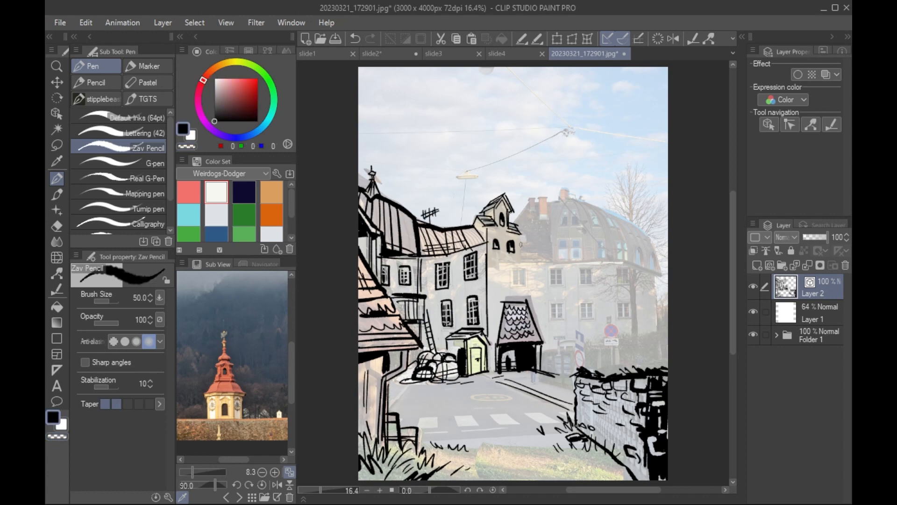
Step: Draw the central tower's right wall edge and paired arched windows, and start a chimney on the right building's roof
key(ctrl+z)
drag(519, 258, 527, 299)
drag(518, 259, 528, 261)
key(ctrl+z)
drag(496, 291, 503, 291)
drag(515, 292, 519, 270)
drag(547, 197, 548, 220)
Step: Draw a large billowing cloud above the right building, with a heavy lower edge running to the canvas edge
mouse_move(529, 199)
mouse_down()
mouse_move(531, 212)
mouse_move(598, 121)
mouse_move(624, 127)
mouse_move(634, 162)
mouse_up()
key(ctrl+z)
key(ctrl+z)
drag(622, 124, 668, 87)
key(ctrl+z)
key(ctrl+z)
mouse_move(550, 189)
mouse_down()
mouse_move(582, 176)
mouse_move(668, 174)
mouse_up()
Step: Draw the right building's rooftop chimney, vertical wall edges and the eaves line beneath its roof
drag(559, 191, 569, 199)
mouse_move(560, 192)
mouse_down()
mouse_move(560, 200)
mouse_move(579, 199)
mouse_up()
mouse_move(584, 200)
mouse_down()
mouse_move(647, 233)
mouse_move(653, 268)
mouse_move(611, 344)
mouse_up()
key(ctrl+z)
key(ctrl+z)
mouse_move(626, 268)
mouse_down()
mouse_move(626, 344)
mouse_move(611, 368)
mouse_up()
drag(628, 269, 629, 356)
drag(649, 304, 651, 347)
drag(602, 260, 657, 273)
drag(529, 263, 611, 267)
Step: Fill the right building's roof with curved ribs, small dark windows and shingles on its left face
mouse_move(558, 200)
mouse_down()
mouse_move(555, 259)
mouse_move(566, 260)
mouse_up()
mouse_move(586, 201)
mouse_down()
mouse_move(598, 260)
mouse_move(622, 261)
mouse_up()
drag(614, 215, 634, 264)
drag(625, 221, 650, 270)
drag(594, 215, 607, 255)
drag(584, 239, 585, 254)
mouse_move(582, 213)
mouse_down()
mouse_move(585, 228)
mouse_move(617, 229)
mouse_move(624, 255)
mouse_up()
mouse_move(635, 245)
mouse_down()
mouse_move(638, 257)
mouse_move(637, 240)
mouse_up()
drag(640, 230, 659, 270)
mouse_move(523, 221)
mouse_down()
mouse_move(553, 228)
mouse_move(554, 261)
mouse_up()
Step: Draw the right building's left wall edge and an iron fence with vertical bars behind the stone wall
drag(555, 267, 561, 374)
mouse_move(559, 354)
mouse_down()
mouse_move(665, 354)
mouse_move(567, 377)
mouse_up()
drag(583, 357, 592, 372)
drag(598, 356, 598, 372)
drag(613, 355, 614, 374)
drag(618, 355, 618, 373)
drag(625, 355, 625, 375)
drag(634, 355, 634, 373)
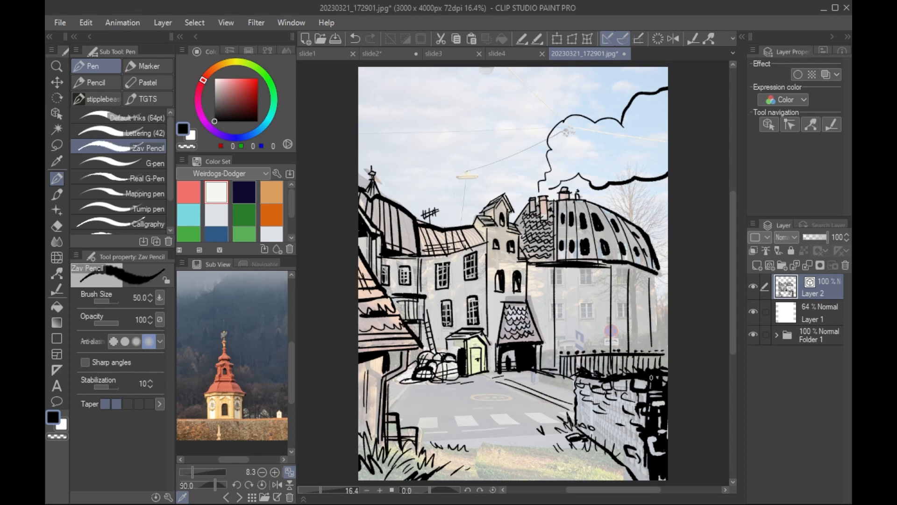
Step: Add marks to the stone wall and street, and sketch long planks on the ground beside the barrels
drag(626, 419, 639, 425)
drag(616, 403, 631, 407)
drag(535, 443, 538, 451)
drag(473, 383, 411, 414)
key(ctrl+z)
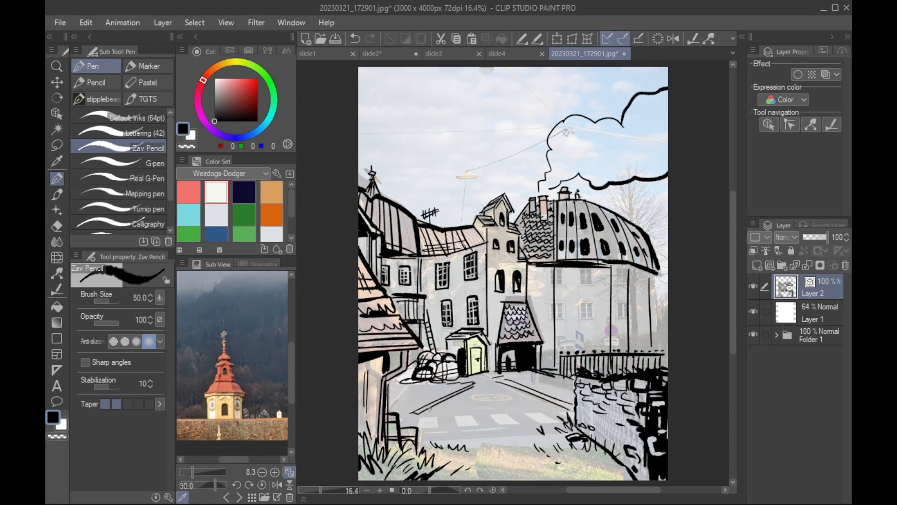
mouse_move(450, 391)
mouse_down()
mouse_move(392, 404)
mouse_move(386, 394)
mouse_up()
drag(408, 374, 386, 393)
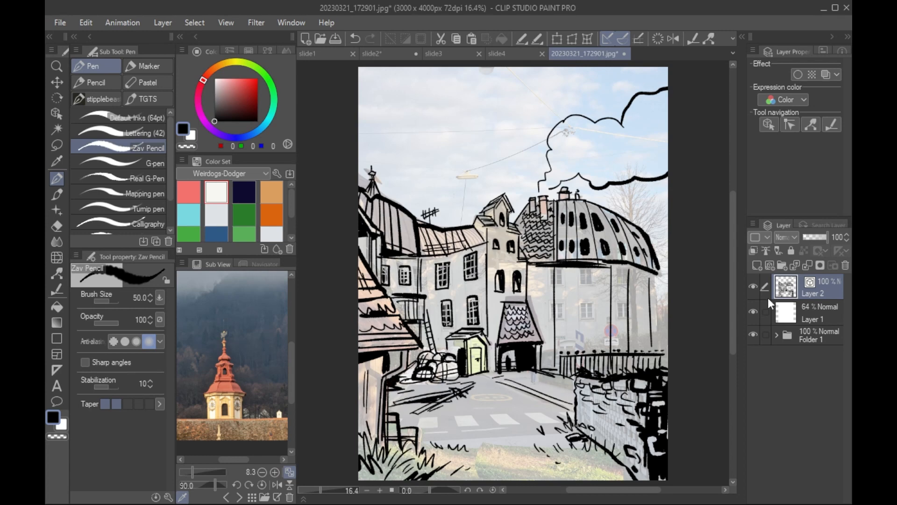
Step: Draw the upper two rows of windows on the right building, adding glazing bars to the left-hand ones
mouse_move(563, 275)
mouse_down()
mouse_move(575, 293)
mouse_move(600, 295)
mouse_up()
mouse_move(562, 308)
mouse_down()
mouse_move(563, 332)
mouse_move(575, 337)
mouse_move(571, 324)
mouse_up()
drag(587, 305, 600, 327)
drag(618, 274, 623, 296)
mouse_move(635, 278)
mouse_down()
mouse_move(641, 306)
mouse_move(624, 296)
mouse_up()
drag(616, 307, 624, 331)
drag(634, 308, 642, 332)
drag(591, 280, 592, 292)
drag(589, 283, 597, 284)
drag(567, 276, 567, 291)
drag(563, 283, 572, 283)
mouse_move(564, 313)
mouse_down()
mouse_move(575, 312)
mouse_move(568, 324)
mouse_up()
drag(593, 306, 592, 322)
drag(588, 315, 597, 314)
Step: Add a dark bush beside the right building's outer wall and detail its ground-floor windows above the fence
key(c)
mouse_move(629, 271)
mouse_down()
mouse_move(630, 353)
mouse_move(667, 317)
mouse_up()
drag(656, 321, 666, 368)
drag(591, 338, 618, 339)
key(ctrl+z)
mouse_move(563, 355)
mouse_down()
mouse_move(569, 333)
mouse_move(575, 353)
mouse_up()
mouse_move(565, 353)
mouse_down()
mouse_move(572, 341)
mouse_move(597, 352)
mouse_up()
drag(588, 343, 596, 342)
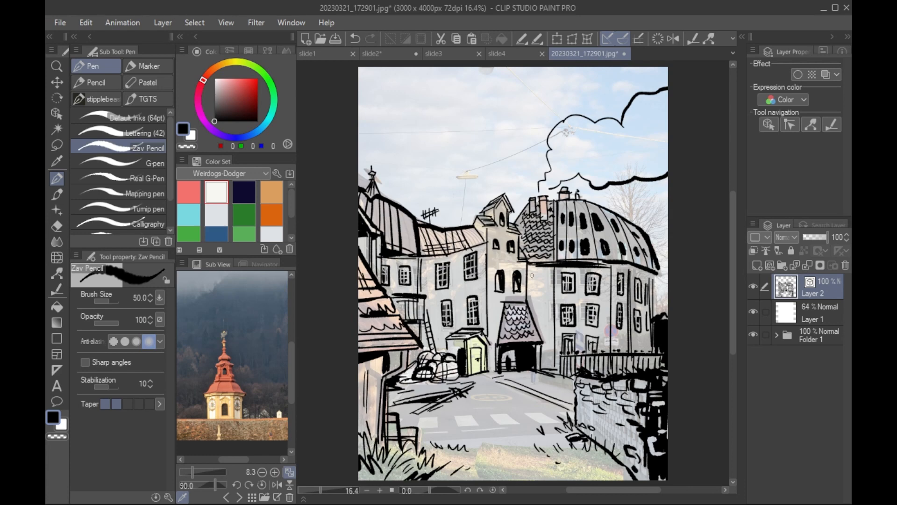
Step: Draw two small windows on the narrow wall beside the tower and strengthen the right building's roof and wall edges
drag(533, 275, 538, 282)
drag(541, 301, 547, 312)
drag(536, 275, 538, 278)
drag(532, 197, 513, 223)
key(ctrl+z)
drag(518, 236, 526, 258)
drag(657, 276, 657, 315)
Step: Draw a leafy tree behind the right building and a small flock of birds in the sky
drag(668, 188, 635, 220)
mouse_move(668, 251)
mouse_down()
mouse_move(649, 224)
mouse_move(660, 222)
mouse_up()
drag(477, 127, 481, 125)
drag(484, 147, 490, 148)
drag(447, 113, 450, 114)
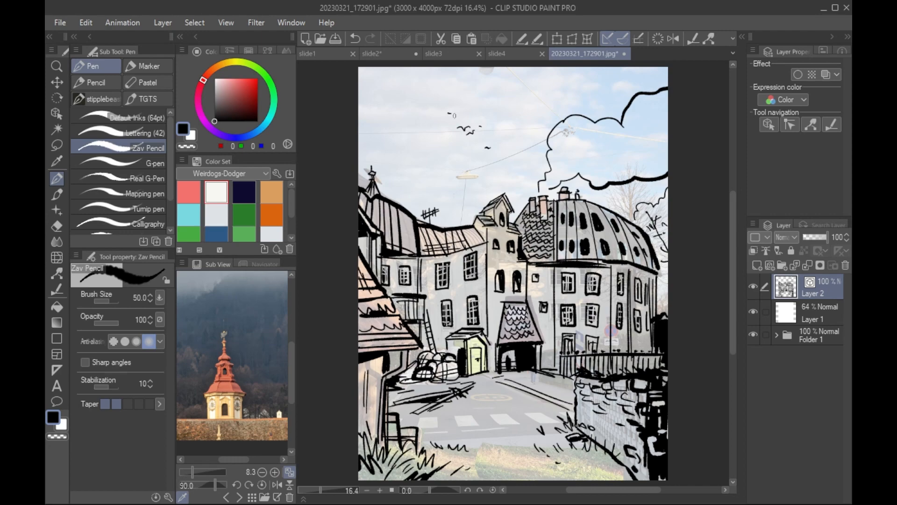
Step: Draw clouds in the sky above the left building, redoing the lower one with a smaller outline
key(ctrl+z)
key(ctrl+z)
mouse_move(372, 67)
mouse_down()
mouse_move(358, 107)
mouse_move(490, 196)
mouse_up()
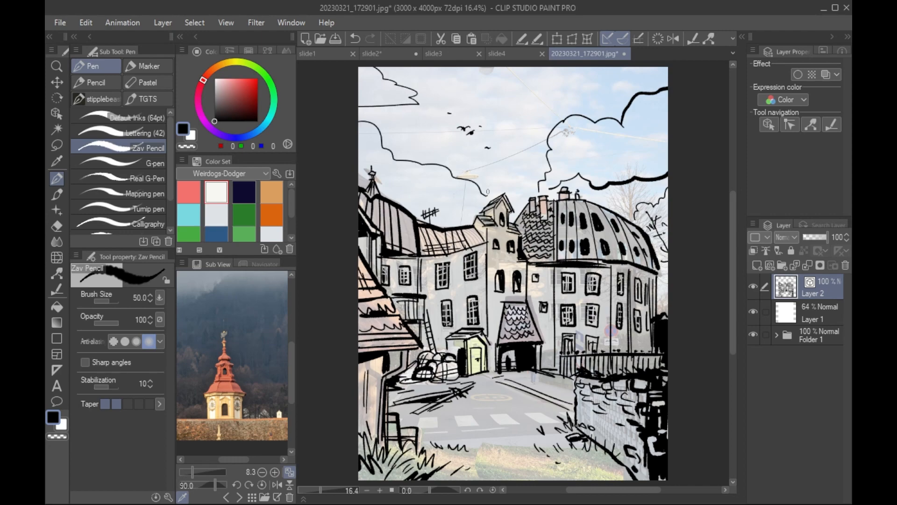
key(ctrl+z)
drag(358, 125, 394, 201)
Step: Set Layer 1's opacity to 100% to hide the photo collage, and return to Layer 2
click(813, 320)
drag(818, 238, 834, 253)
click(813, 293)
Step: Draw a barrel lying on its side in the street, with a dark shadow at its right end
drag(420, 429, 421, 440)
mouse_move(400, 406)
mouse_down()
mouse_move(426, 409)
mouse_move(462, 437)
mouse_up()
drag(443, 413, 473, 417)
drag(469, 417, 461, 441)
drag(437, 417, 457, 430)
drag(463, 426, 487, 439)
Step: Strengthen the edges of the path and stone wall, and cover the wall's top with overhanging leafy foliage
drag(521, 374, 546, 368)
mouse_move(542, 372)
mouse_down()
mouse_move(565, 365)
mouse_move(573, 423)
mouse_up()
mouse_move(667, 365)
mouse_down()
mouse_move(646, 382)
mouse_move(643, 465)
mouse_up()
mouse_move(667, 363)
mouse_down()
mouse_move(685, 335)
mouse_move(599, 363)
mouse_move(608, 383)
mouse_up()
key(c)
mouse_move(618, 370)
mouse_down()
mouse_move(581, 376)
mouse_move(644, 374)
mouse_up()
mouse_move(639, 367)
mouse_down()
mouse_move(666, 383)
mouse_move(591, 385)
mouse_up()
key(c)
drag(595, 368, 569, 387)
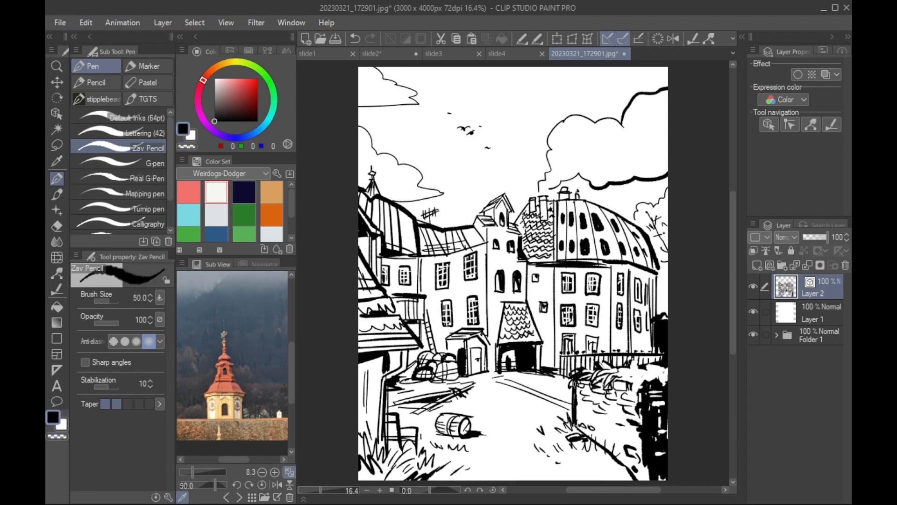
drag(628, 370, 617, 383)
mouse_move(647, 363)
mouse_down()
mouse_move(623, 391)
mouse_move(620, 374)
mouse_up()
mouse_move(661, 359)
mouse_down()
mouse_move(644, 386)
mouse_move(597, 384)
mouse_up()
drag(621, 358, 588, 372)
Step: Add dark strokes to the left foreground wall, and draw a fallen jug at the foot of the path
drag(373, 358, 378, 433)
drag(378, 381, 378, 462)
drag(609, 461, 638, 479)
key(c)
key(c)
mouse_move(602, 441)
mouse_down()
mouse_move(598, 456)
mouse_move(609, 462)
mouse_up()
mouse_move(535, 461)
mouse_down()
mouse_move(576, 467)
mouse_move(554, 473)
mouse_up()
Step: Add a new layer above Layer 1 and choose the TGTS Chisel Smooth brush with a dark grey of RGB 85
click(809, 321)
click(757, 265)
click(148, 99)
click(215, 107)
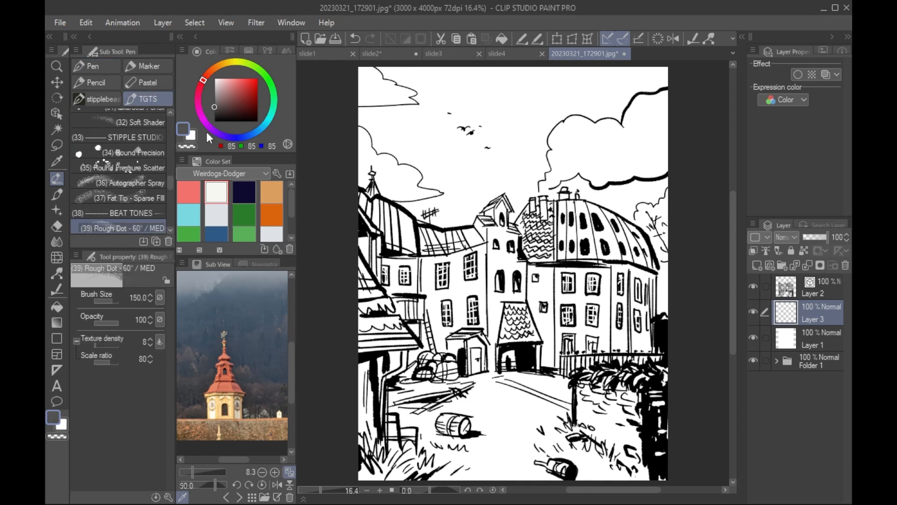
mouse_move(171, 188)
mouse_down()
mouse_move(172, 205)
mouse_move(172, 169)
mouse_up()
click(137, 122)
Step: Shade the stone wall and the foreground ground with grey tone
mouse_move(580, 384)
mouse_down()
mouse_move(581, 419)
mouse_move(603, 441)
mouse_up()
mouse_move(603, 390)
mouse_down()
mouse_move(645, 467)
mouse_move(640, 432)
mouse_move(641, 477)
mouse_move(557, 437)
mouse_up()
key(ctrl+z)
mouse_move(572, 432)
mouse_down()
mouse_move(483, 480)
mouse_move(558, 444)
mouse_up()
drag(495, 451, 365, 475)
Step: Shade the left foreground building's wall and overhanging roof with grey tone
mouse_move(367, 357)
mouse_down()
mouse_move(367, 467)
mouse_move(373, 442)
mouse_up()
drag(362, 340, 410, 342)
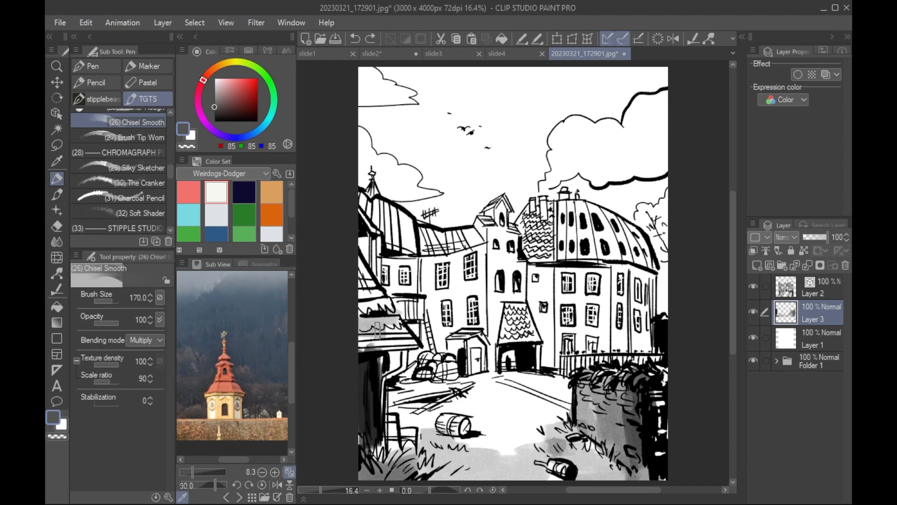
drag(362, 323, 409, 339)
drag(362, 271, 380, 309)
Step: Shade the roofs of the left building, tower and right building, and the right building's shadowed side wall
mouse_move(389, 224)
mouse_down()
mouse_move(358, 203)
mouse_move(477, 252)
mouse_up()
drag(484, 198, 542, 262)
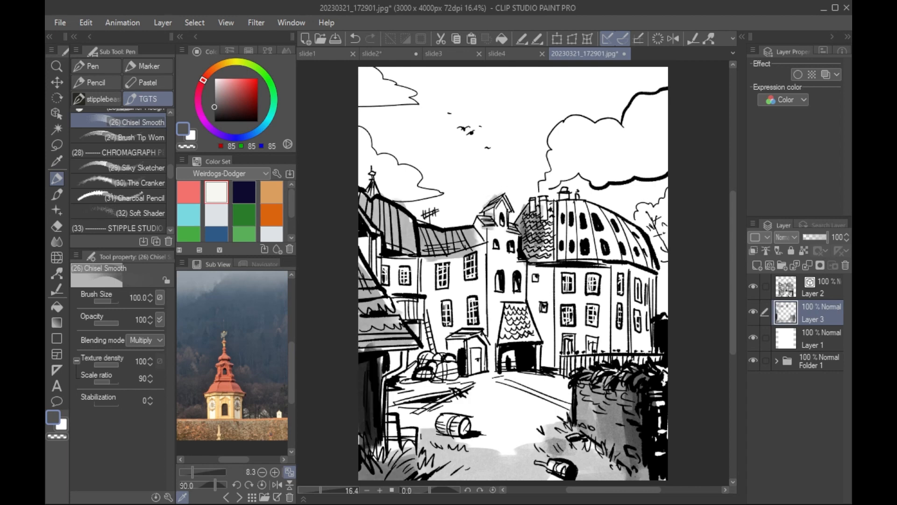
mouse_move(535, 204)
mouse_down()
mouse_move(580, 240)
mouse_move(642, 257)
mouse_up()
mouse_move(629, 220)
mouse_down()
mouse_move(653, 265)
mouse_move(622, 350)
mouse_up()
drag(641, 272, 644, 355)
drag(644, 297, 645, 350)
Step: Reduce the brush size and shade the foreground grass, fallen barrel, stacked barrels and shingled gateway roof
key(bracketleft)
key(bracketleft)
key(bracketleft)
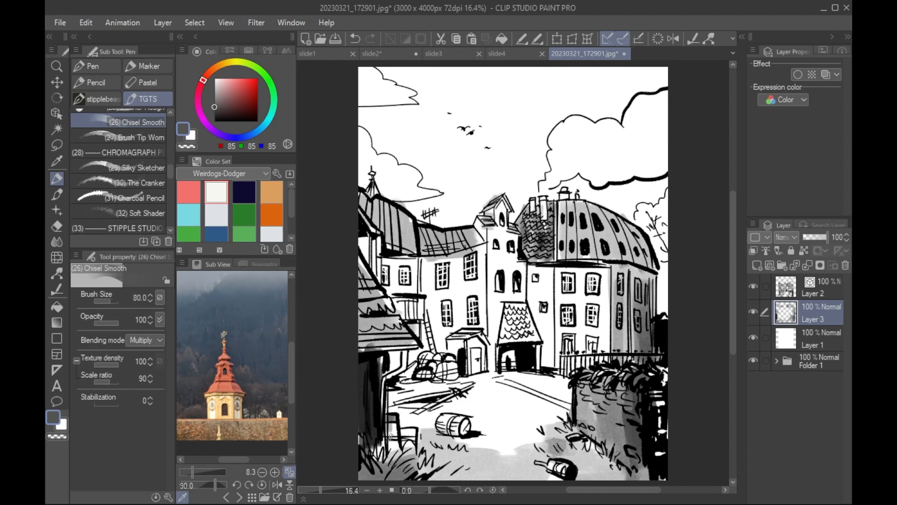
drag(391, 434, 367, 467)
drag(441, 426, 488, 440)
drag(455, 341, 393, 374)
drag(500, 328, 538, 313)
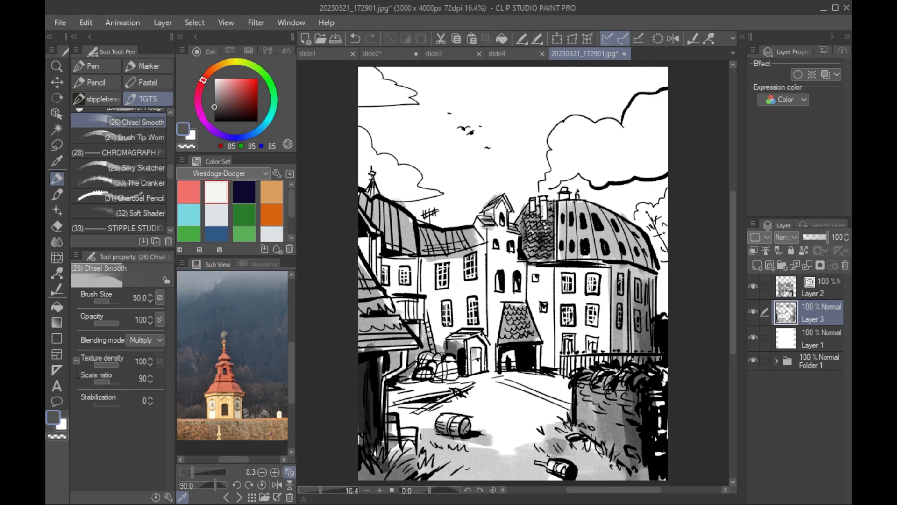
Step: Shade the small shed, the left building's windows and eaves, and the tower's gable and wall edges
drag(468, 346, 493, 374)
drag(430, 257, 435, 342)
drag(439, 304, 486, 247)
drag(417, 257, 367, 262)
drag(476, 220, 486, 241)
drag(493, 209, 486, 217)
drag(524, 267, 530, 279)
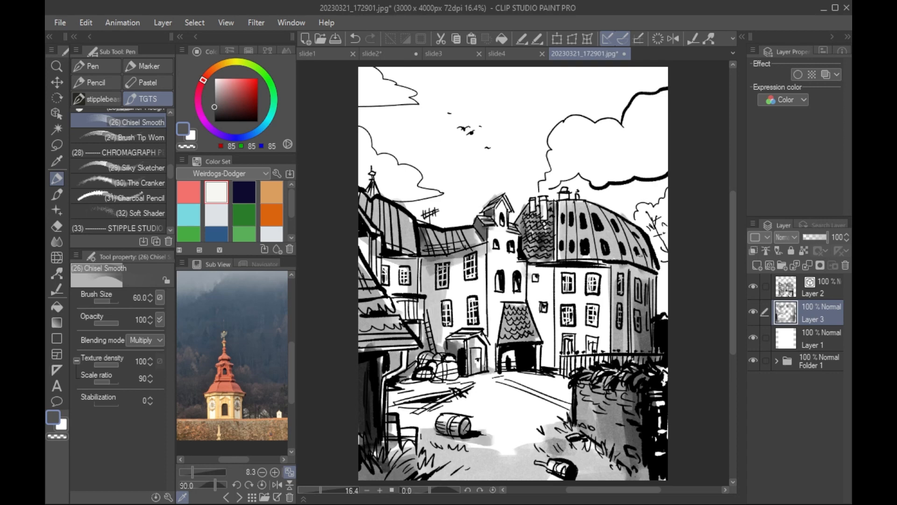
Step: Shade the roof beside the chimneys, the right building's walls, the tree behind it and the foreground ground with grey tone
drag(537, 205, 543, 224)
drag(568, 269, 569, 353)
mouse_move(617, 268)
mouse_down()
mouse_move(591, 268)
mouse_move(606, 352)
mouse_up()
drag(628, 271, 629, 350)
drag(663, 224, 662, 313)
drag(647, 203, 659, 241)
drag(589, 473, 649, 469)
Step: Reduce the brush size to 50 and shade the stone wall, foreground grass, planks and ground in the courtyard
key(bracketleft)
key(bracketleft)
key(bracketleft)
key(bracketleft)
drag(586, 447, 587, 465)
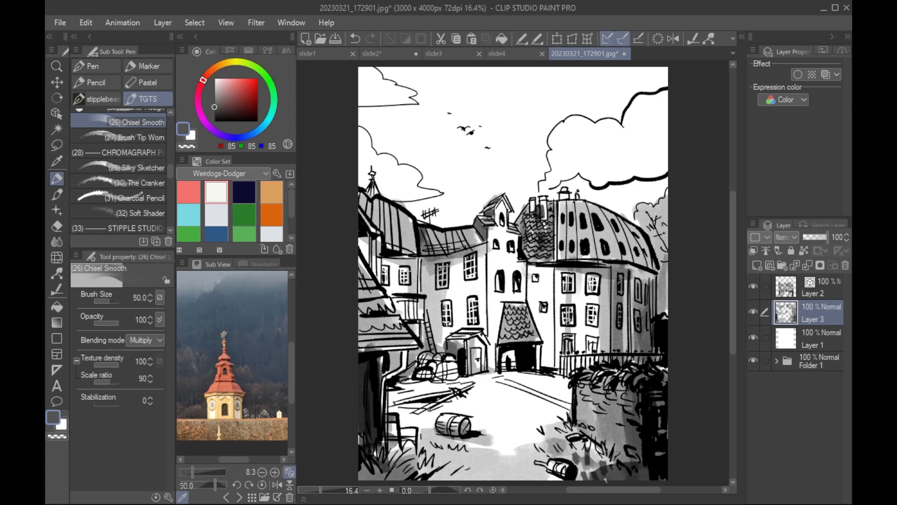
drag(449, 456, 443, 474)
drag(369, 465, 407, 454)
mouse_move(448, 364)
mouse_down()
mouse_move(397, 388)
mouse_move(407, 423)
mouse_up()
drag(411, 467, 568, 435)
drag(497, 412, 573, 376)
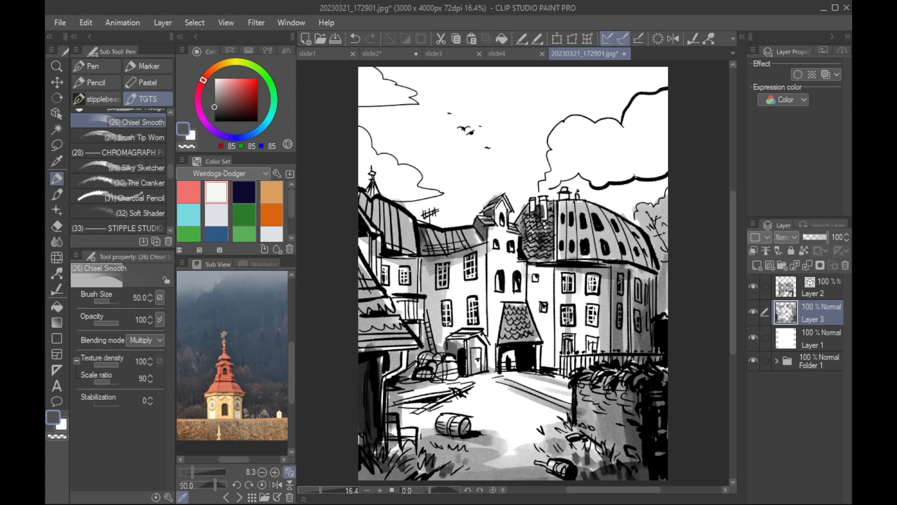
Step: Set the brush size to 100 and shade the large smoke cloud and the clouds along the image's left edge
key(bracketright)
key(bracketright)
key(bracketright)
key(bracketright)
mouse_move(544, 192)
mouse_down()
mouse_move(584, 147)
mouse_move(622, 140)
mouse_move(659, 154)
mouse_up()
drag(561, 173, 655, 182)
drag(654, 131, 658, 168)
drag(383, 192, 430, 173)
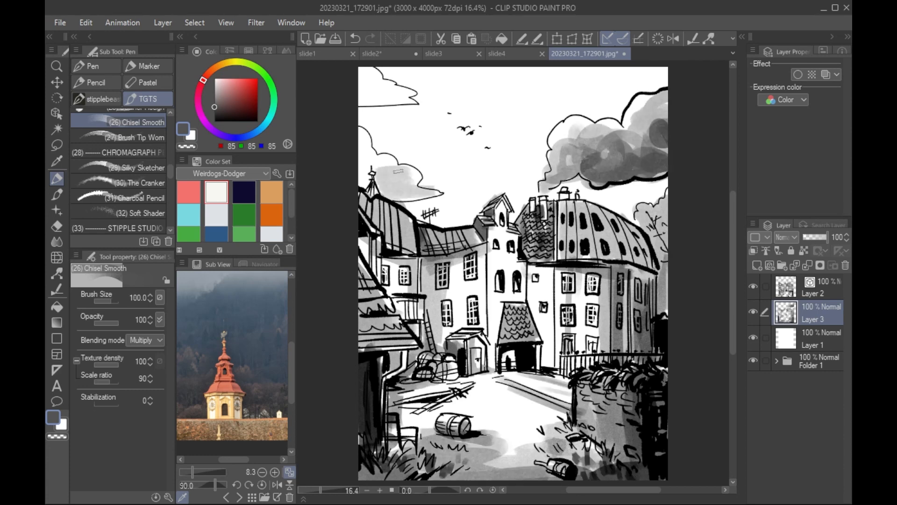
drag(360, 178, 392, 141)
drag(397, 75, 368, 102)
Step: Set the brush size to 150 and sweep light grey streaks across the open sky
key(bracketright)
key(bracketright)
drag(424, 209, 479, 206)
drag(406, 123, 603, 140)
drag(427, 169, 547, 161)
drag(413, 81, 663, 75)
drag(484, 74, 664, 72)
drag(474, 107, 664, 100)
drag(593, 103, 664, 89)
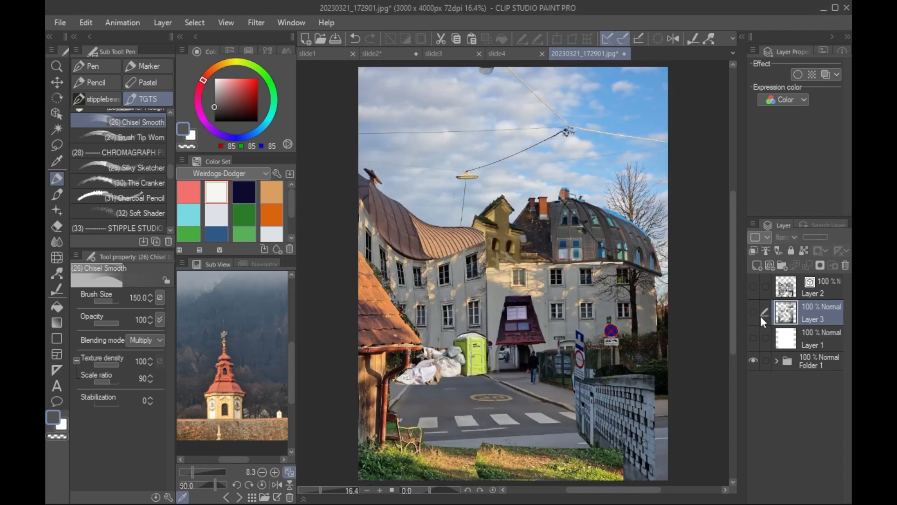
Step: Show the drawing layers over the photo again and touch up the right building's roof windows with the black Zav Pencil
drag(754, 337, 754, 286)
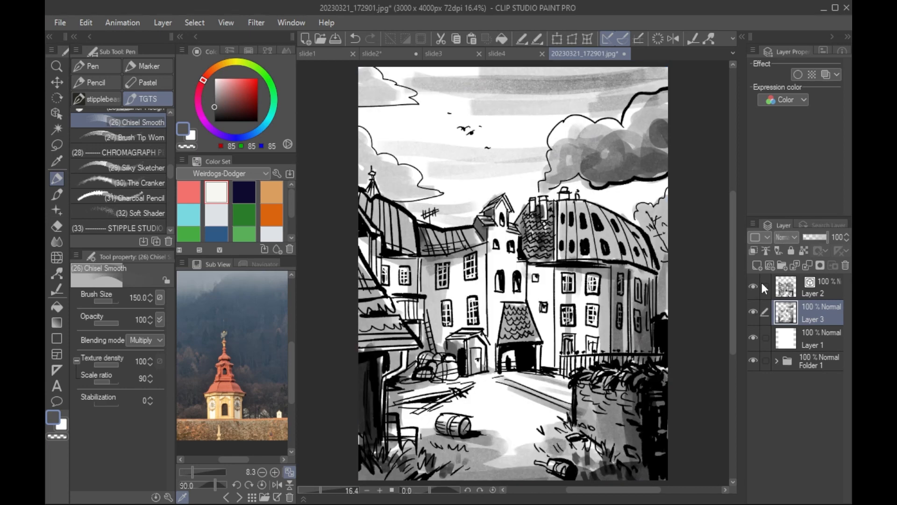
click(762, 286)
mouse_move(598, 209)
mouse_down()
mouse_move(602, 226)
mouse_move(573, 220)
mouse_up()
key(ctrl+z)
click(57, 437)
click(96, 66)
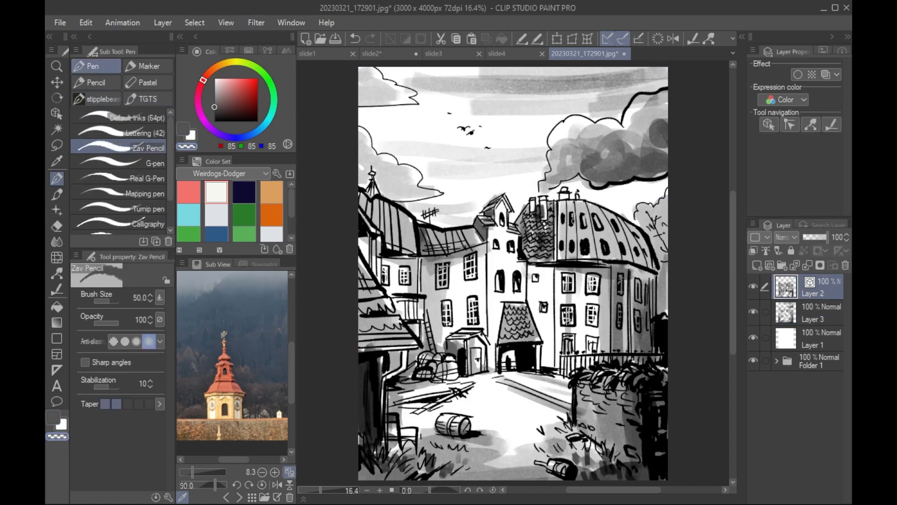
key(c)
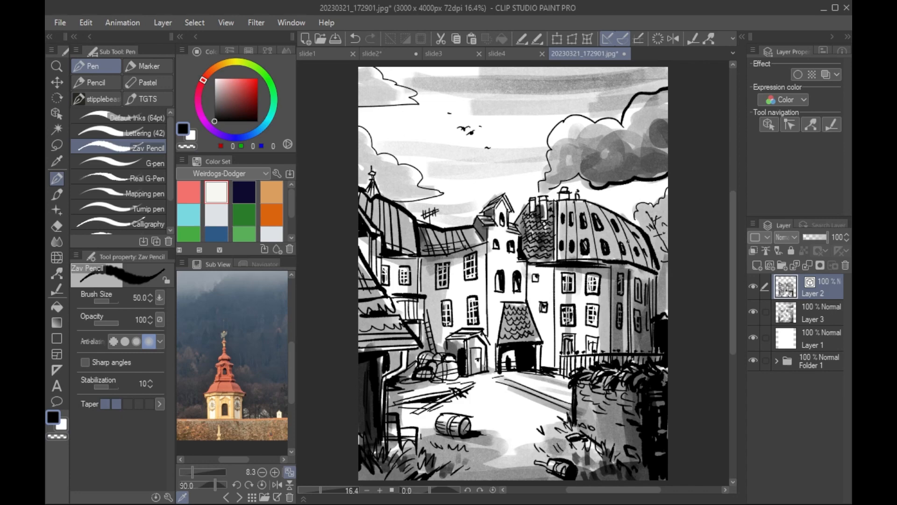
key(ctrl+z)
key(ctrl+z)
drag(595, 215, 596, 219)
mouse_move(754, 286)
mouse_down()
mouse_move(753, 337)
mouse_move(753, 286)
mouse_up()
Step: Save the finished street illustration under the name reference and close it
key(ctrl+shift+s)
text(reference)
click(219, 403)
click(226, 415)
key(Return)
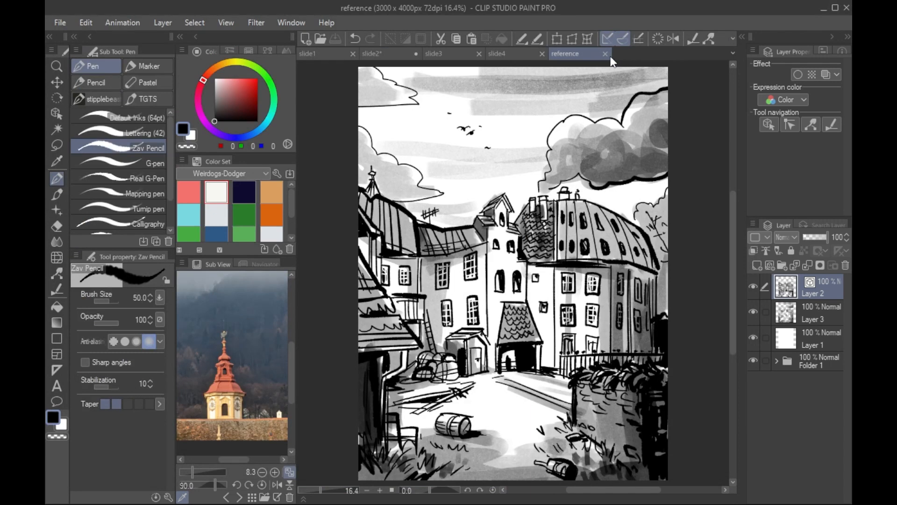
click(605, 54)
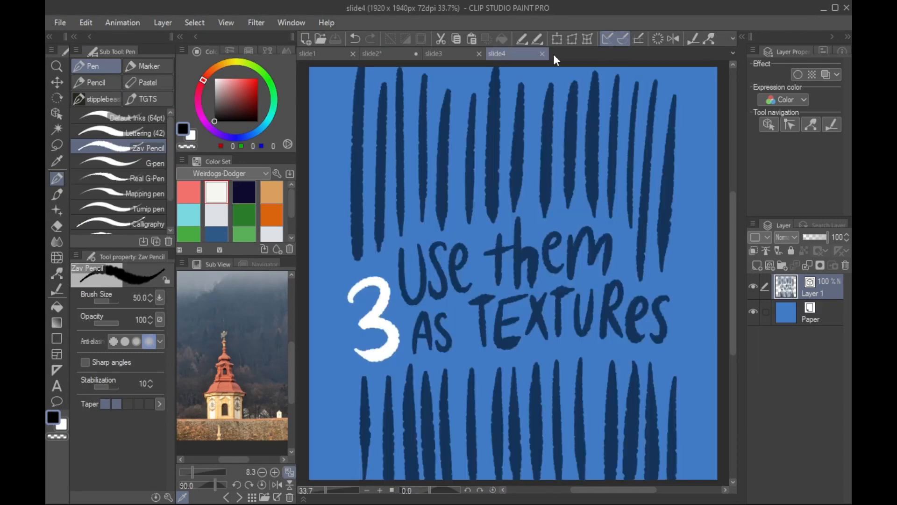
Step: Look at the slide2 canvas with its lettering layer toggled, and bring up slide3
click(392, 55)
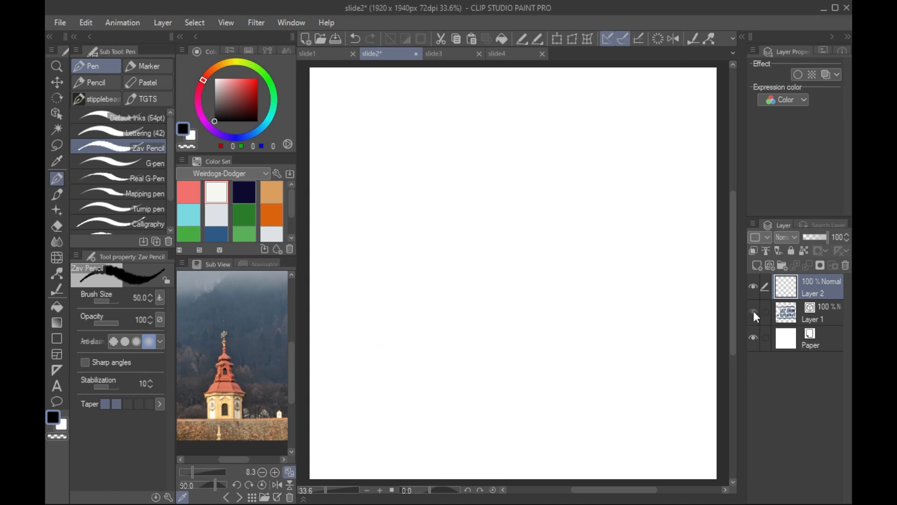
click(753, 311)
click(753, 312)
click(437, 51)
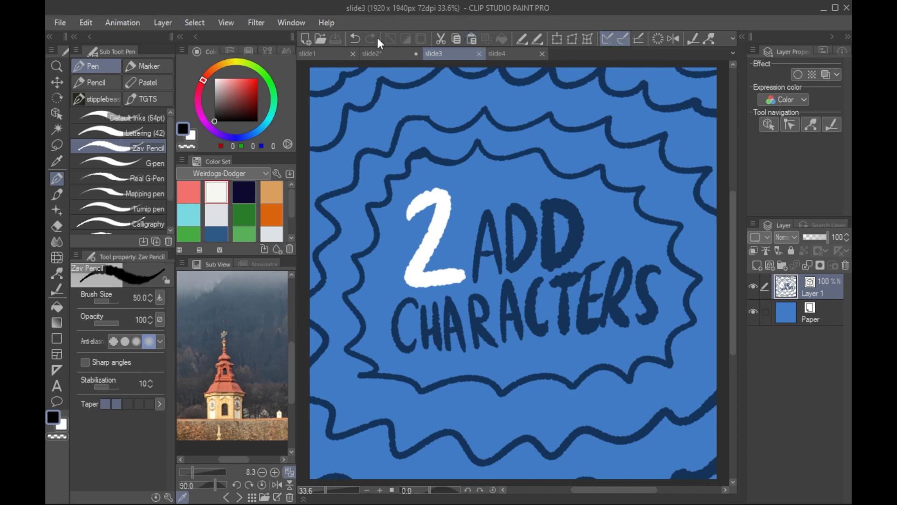
Step: Open the mushroom photo 20221002_171807.jpg from the drawovers folder and rotate its canvas 90 degrees counterclockwise
click(320, 39)
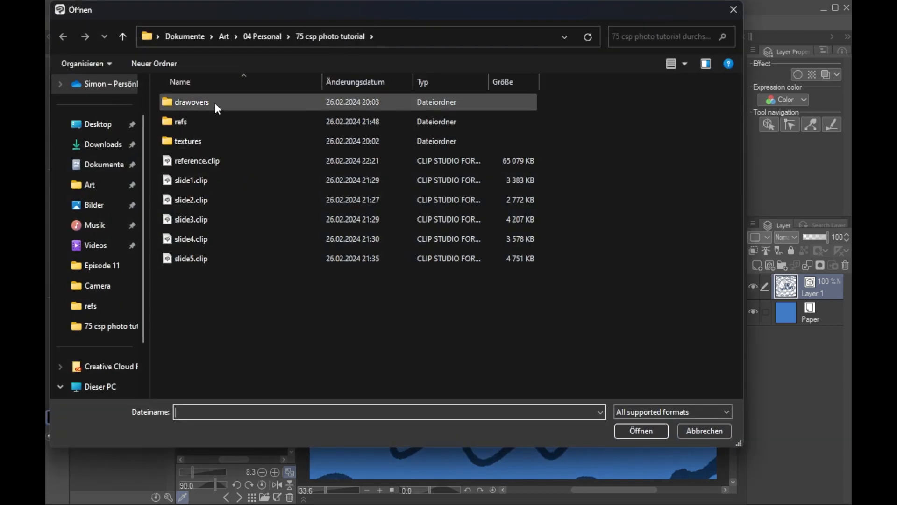
double_click(215, 102)
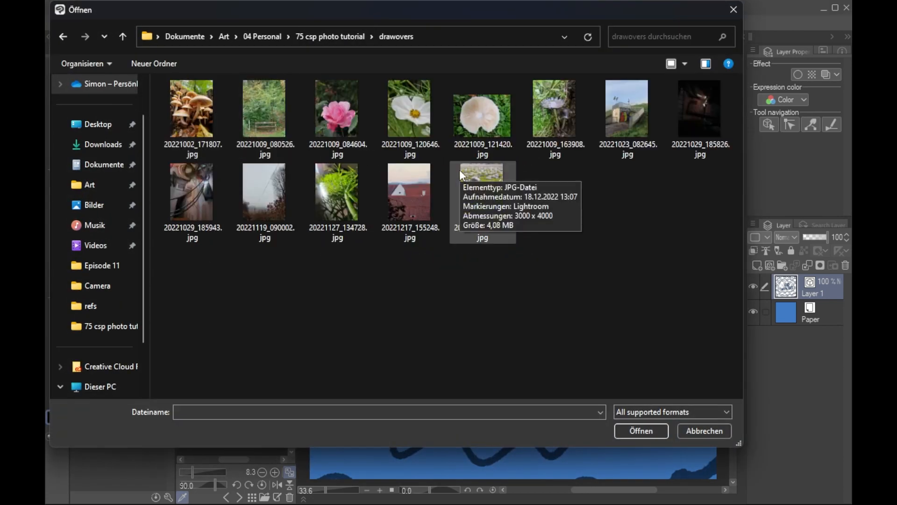
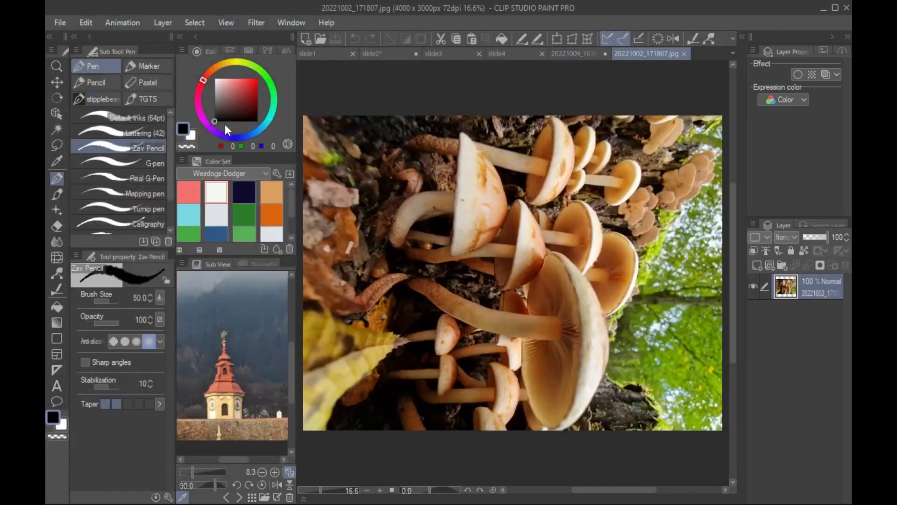
click(86, 22)
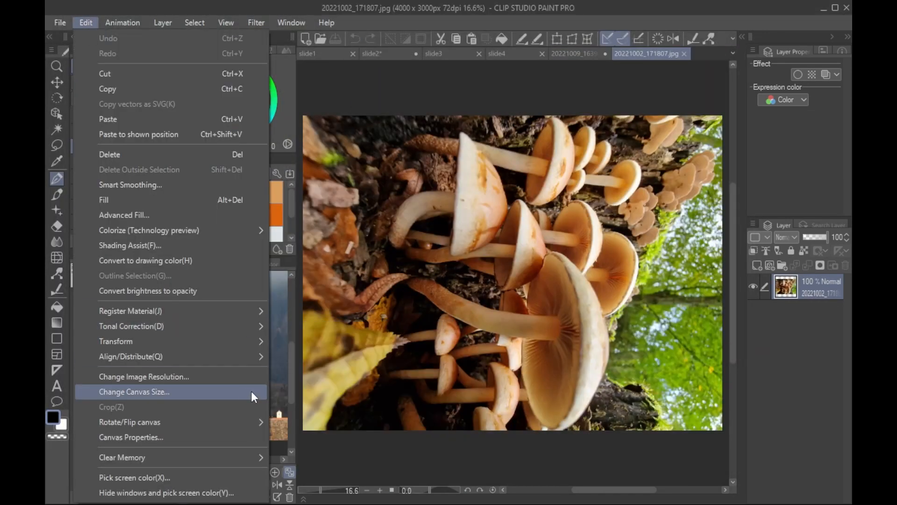
mouse_move(252, 422)
click(383, 453)
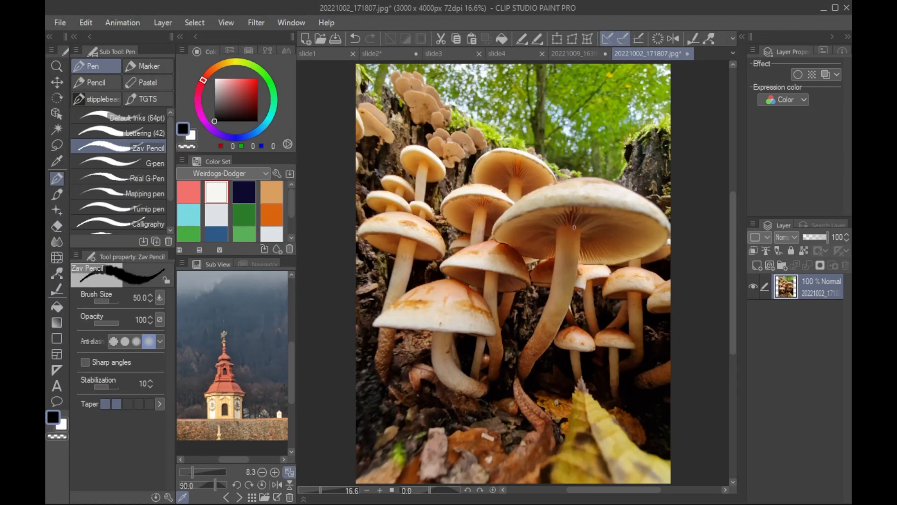
Step: Add a vector layer above the mushroom photo and a raster layer between the two
click(757, 266)
click(821, 313)
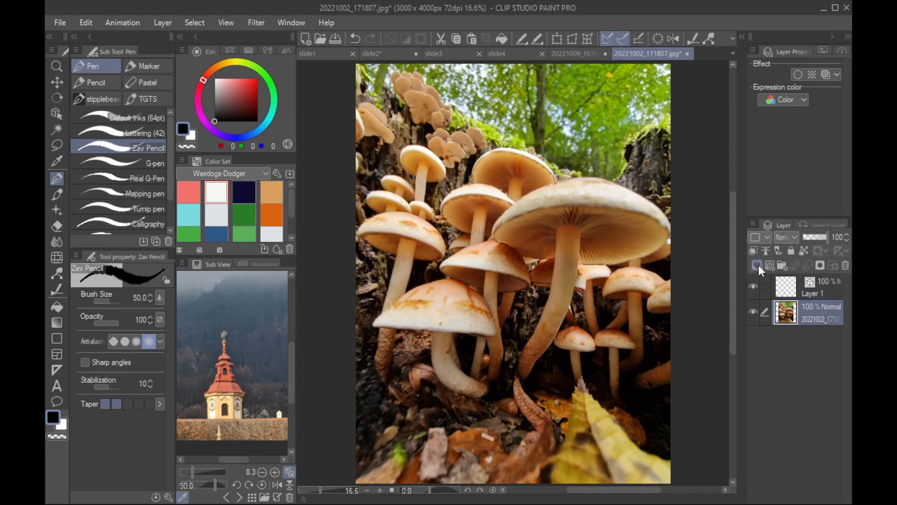
click(757, 266)
Step: Cover the whole photo with a white rectangle on the middle layer and lower that layer's opacity to 33%
click(215, 78)
click(57, 338)
key(ctrl+minus)
drag(386, 107, 671, 445)
key(ctrl+0)
mouse_move(826, 238)
mouse_down()
mouse_move(813, 240)
mouse_move(817, 315)
mouse_move(809, 313)
mouse_up()
Step: Draw a small big-nosed figure with a top hat in black Zav Pencil on the vector layer, above the largest mushroom's cap
click(808, 293)
click(214, 121)
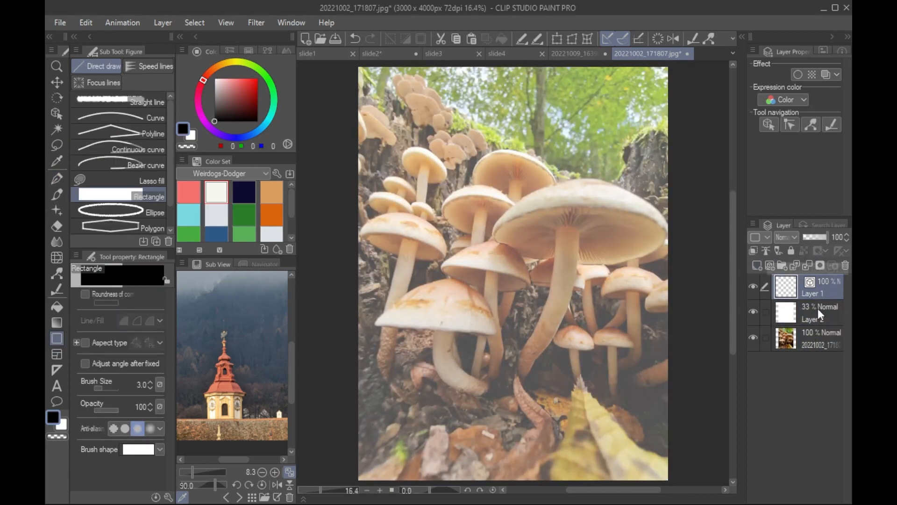
scroll(556, 177, up, 2)
key(p)
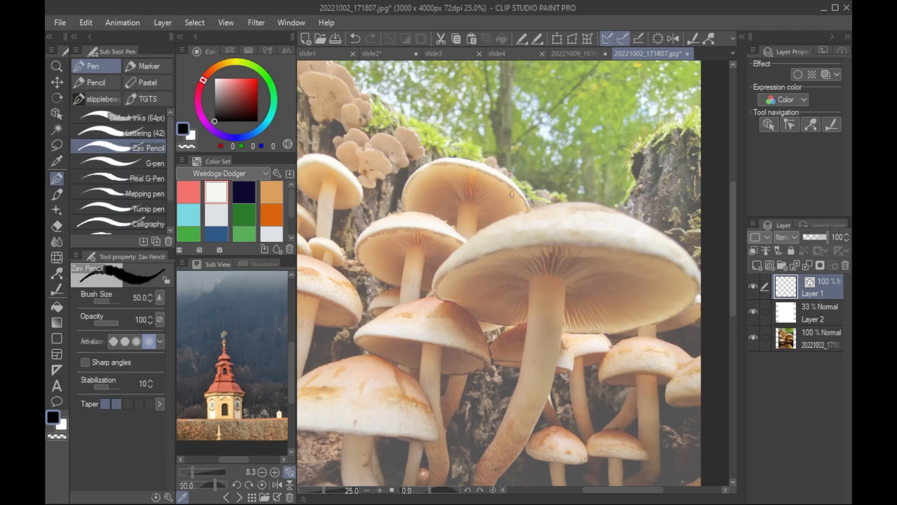
drag(528, 188, 530, 209)
click(533, 189)
key(ctrl+z)
drag(518, 177, 519, 187)
mouse_move(526, 168)
mouse_down()
mouse_move(546, 167)
mouse_move(559, 204)
mouse_up()
key(ctrl+z)
key(ctrl+z)
mouse_move(537, 177)
mouse_down()
mouse_move(554, 207)
mouse_move(516, 197)
mouse_move(547, 194)
mouse_move(523, 219)
mouse_move(527, 234)
mouse_move(530, 213)
mouse_up()
Step: Draw the seated figure's arm and bent legs, and fill its shoes in black
key(k)
drag(530, 214, 550, 209)
key(ctrl+z)
mouse_move(530, 214)
mouse_down()
mouse_move(552, 210)
mouse_move(533, 206)
mouse_up()
key(ctrl+z)
mouse_move(533, 206)
mouse_down()
mouse_move(549, 211)
mouse_move(548, 190)
mouse_up()
drag(518, 208, 506, 226)
key(ctrl+z)
mouse_move(503, 222)
mouse_down()
mouse_move(509, 237)
mouse_move(511, 229)
mouse_up()
mouse_move(524, 197)
mouse_down()
mouse_move(525, 205)
mouse_move(547, 185)
mouse_up()
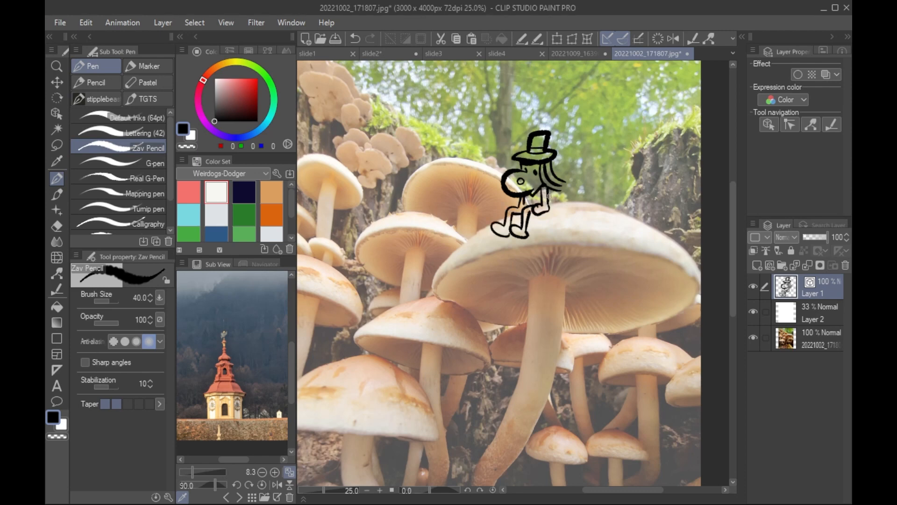
drag(523, 233, 506, 230)
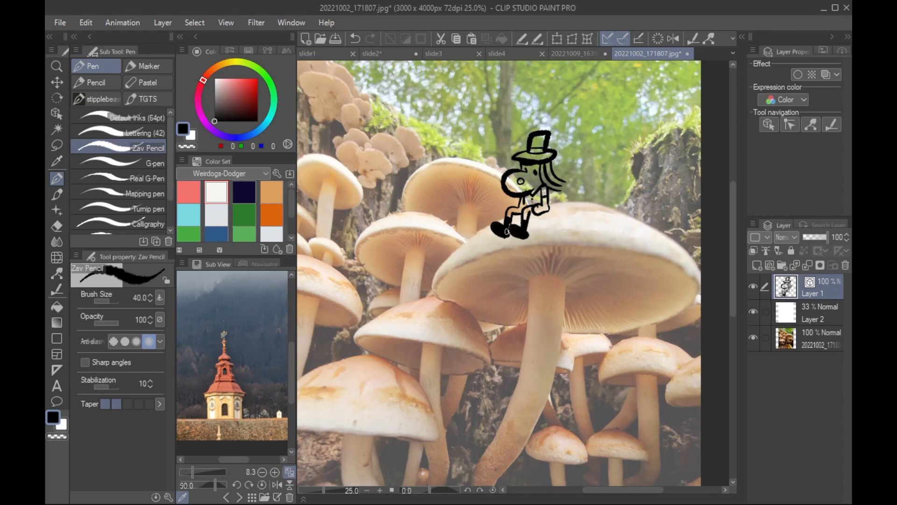
Step: Draw the figure's other arm holding up a four-pronged pitchfork
mouse_move(499, 198)
mouse_down()
mouse_move(490, 203)
mouse_move(497, 204)
mouse_up()
key(ctrl+z)
mouse_move(506, 205)
mouse_down()
mouse_move(521, 200)
mouse_move(502, 219)
mouse_up()
drag(492, 164, 501, 192)
mouse_move(470, 144)
mouse_down()
mouse_move(503, 158)
mouse_move(472, 161)
mouse_up()
drag(481, 136, 480, 159)
drag(488, 136, 488, 159)
drag(499, 139, 497, 156)
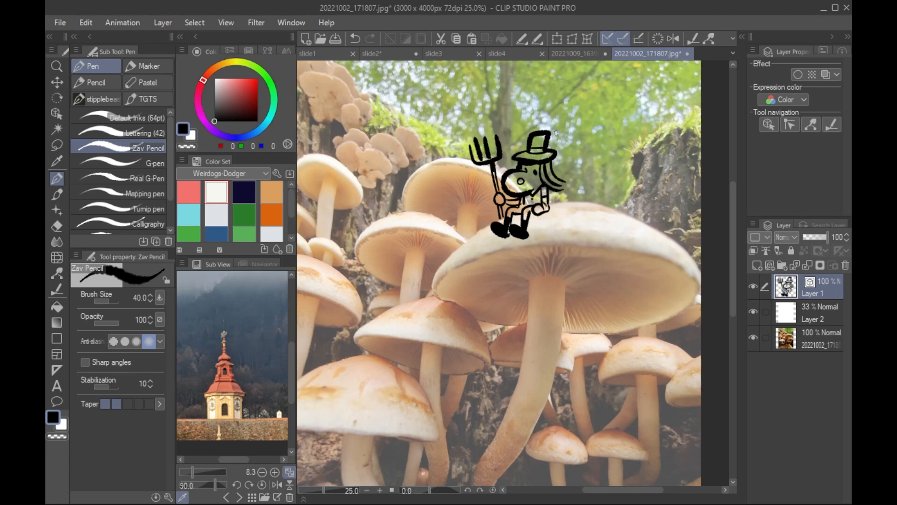
Step: Add a feather to the figure's hat
drag(556, 133, 571, 127)
drag(551, 140, 565, 136)
key(c)
drag(509, 223, 511, 233)
key(ctrl+z)
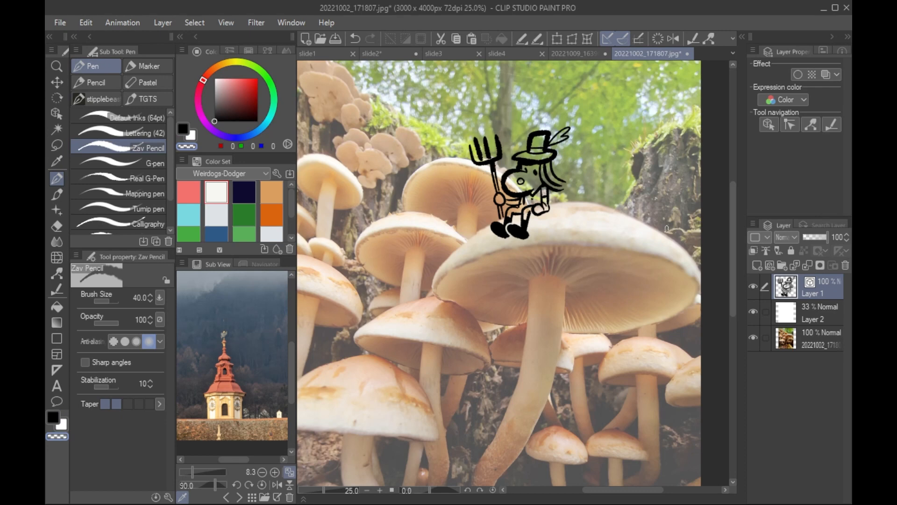
Step: Scale the figure down slightly and move it onto the top of the largest mushroom's cap
key(ctrl+t)
drag(519, 197, 535, 190)
drag(588, 122, 585, 131)
key(Return)
key(k)
drag(579, 211, 578, 207)
Step: Draw a standing curly-woolled sheep on the ground below the front left mushroom
scroll(600, 194, down, 2)
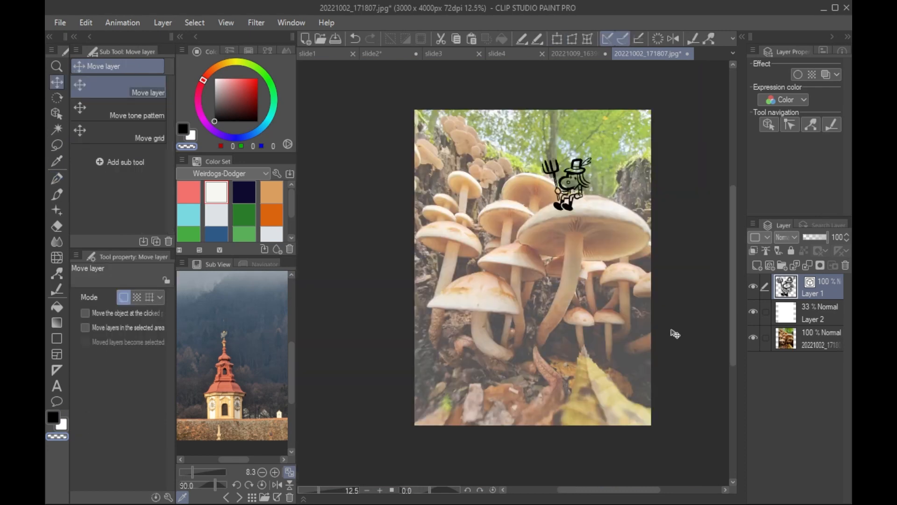
key(ctrl+0)
key(c)
key(p)
mouse_move(439, 380)
mouse_down()
mouse_move(411, 384)
mouse_move(412, 417)
mouse_move(455, 402)
mouse_move(459, 390)
mouse_up()
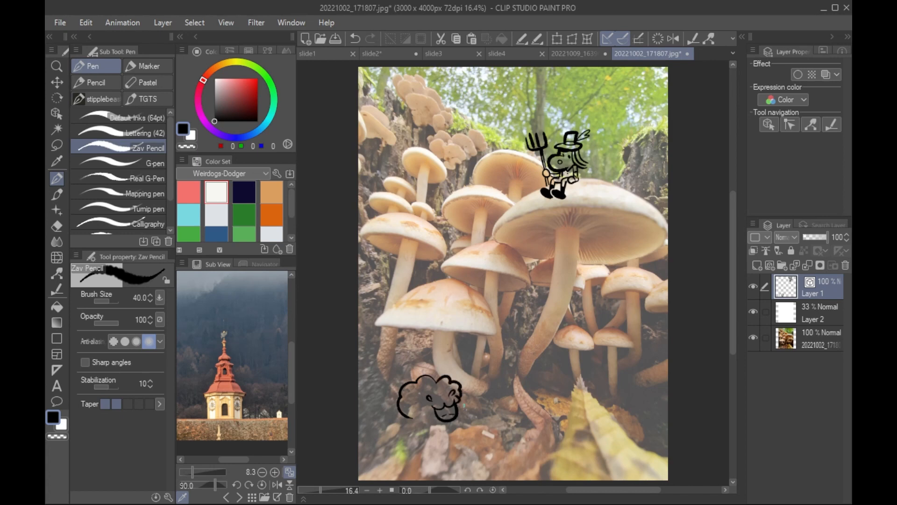
mouse_move(421, 415)
mouse_down()
mouse_move(411, 400)
mouse_move(441, 387)
mouse_up()
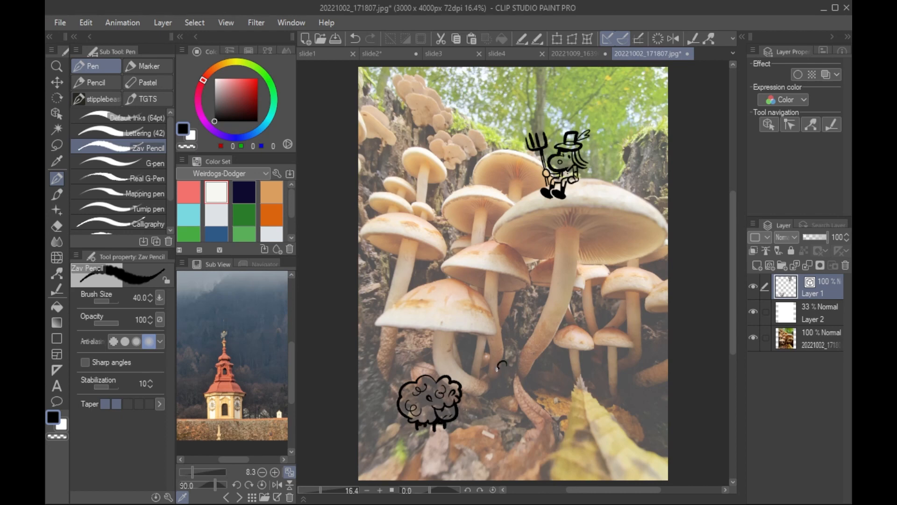
Step: Draw a second, larger curly sheep with legs on the ground below the largest mushroom's stem
mouse_move(497, 369)
mouse_down()
mouse_move(486, 386)
mouse_move(561, 395)
mouse_move(514, 355)
mouse_up()
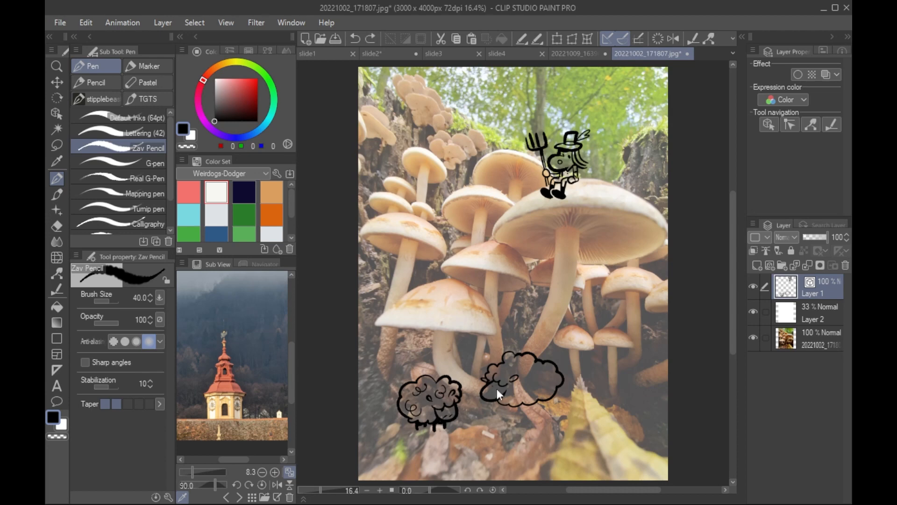
drag(514, 406, 517, 416)
drag(519, 383, 546, 391)
drag(521, 362, 543, 379)
drag(523, 390, 507, 401)
mouse_move(667, 380)
mouse_down()
mouse_move(624, 417)
mouse_move(629, 441)
mouse_move(668, 436)
mouse_up()
key(ctrl+z)
key(ctrl+z)
drag(658, 417, 667, 421)
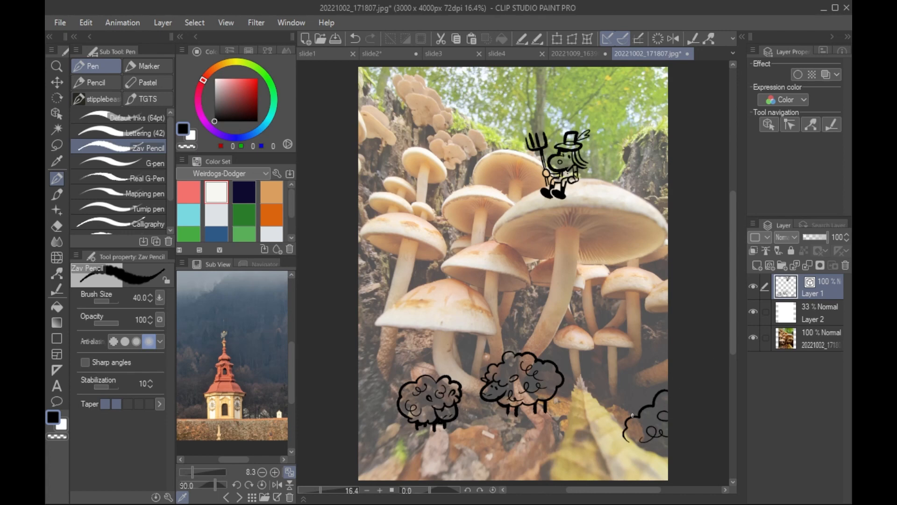
key(ctrl+z)
key(ctrl+z)
key(ctrl+z)
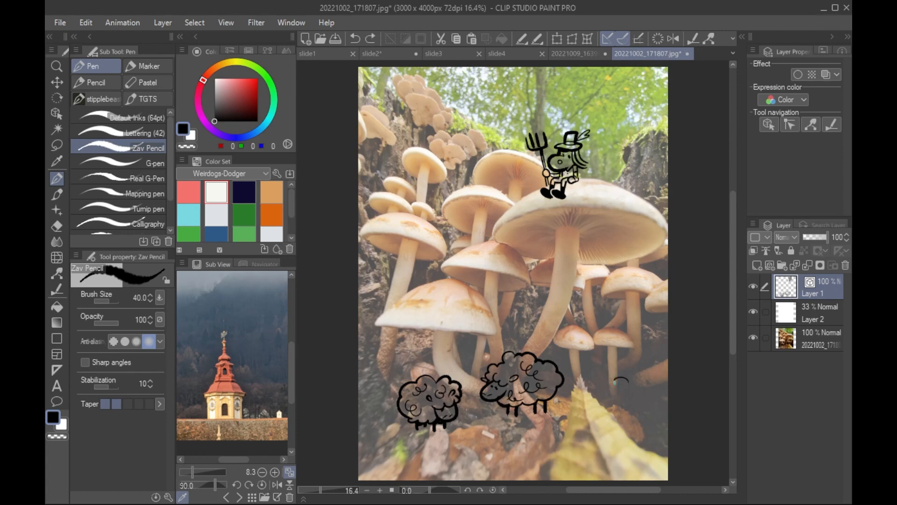
Step: Draw a curled-up resting sheep with wool curls on the yellow leaf, near the photo's right edge
mouse_move(614, 383)
mouse_down()
mouse_move(661, 417)
mouse_move(637, 384)
mouse_up()
drag(636, 403, 645, 410)
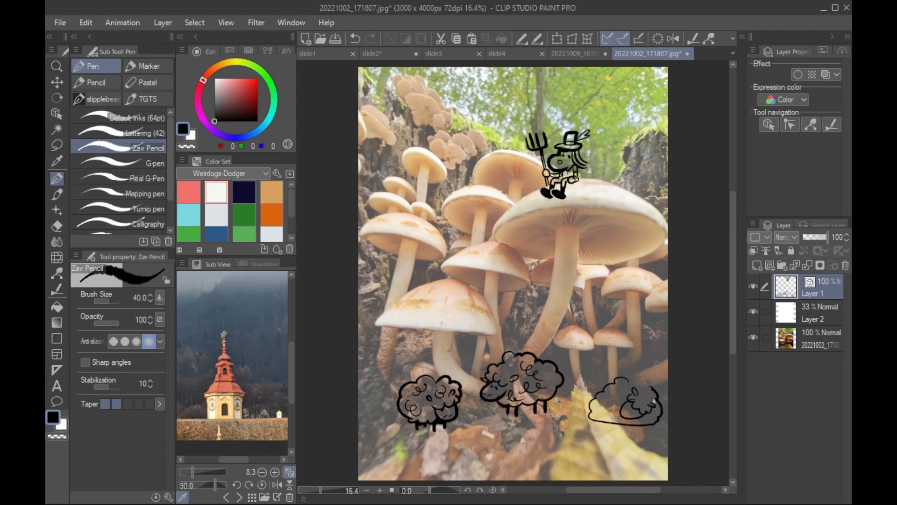
key(ctrl+z)
drag(615, 397, 622, 395)
drag(599, 402, 609, 407)
drag(605, 410, 617, 415)
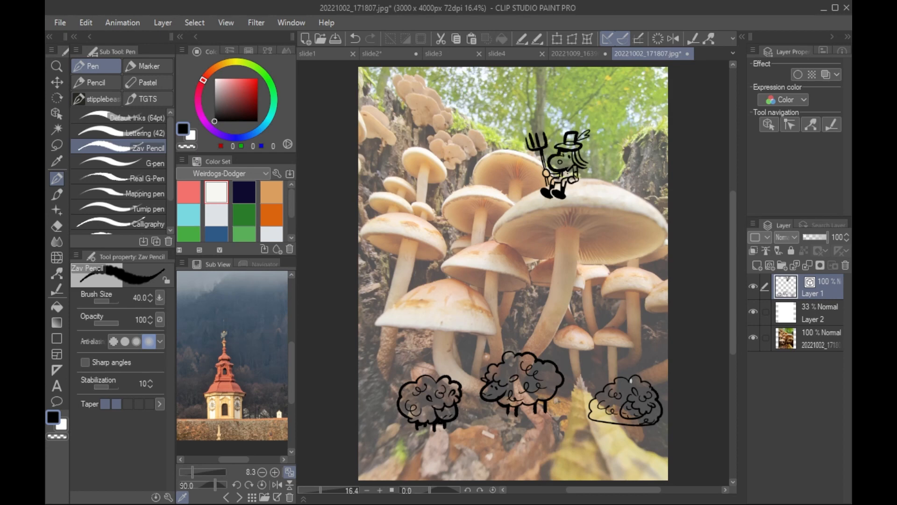
Step: Draw two overlapping sheep at the photo's left edge, beside the first sheep, with legs and wool curls
drag(359, 373, 365, 434)
mouse_move(359, 412)
mouse_down()
mouse_move(367, 407)
mouse_move(361, 402)
mouse_up()
drag(380, 418, 396, 409)
drag(371, 374, 402, 383)
key(ctrl+z)
key(ctrl+z)
mouse_move(382, 417)
mouse_down()
mouse_move(397, 420)
mouse_move(386, 434)
mouse_up()
drag(390, 399, 395, 404)
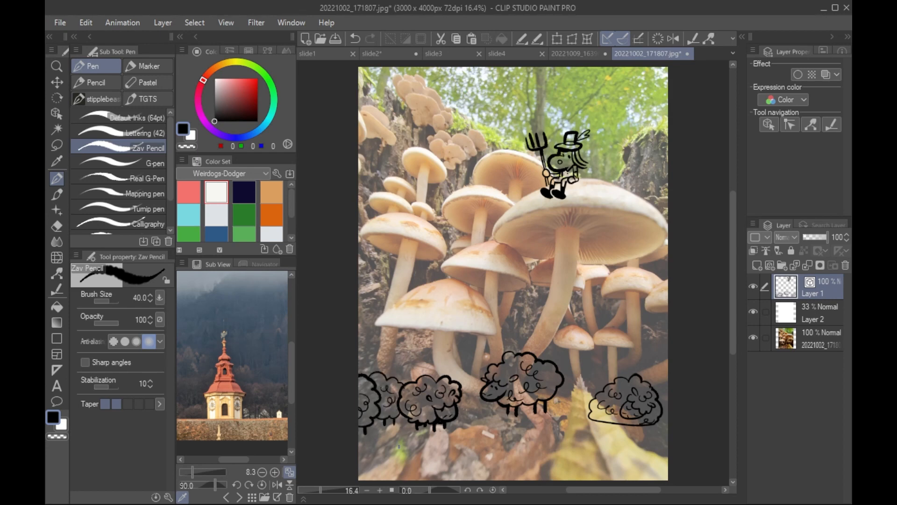
Step: Draw a cropped sheep's back in the photo's lower left corner and thicken the resting sheep's outline
drag(359, 447, 417, 480)
drag(360, 478, 398, 472)
key(ctrl+z)
mouse_move(596, 397)
mouse_down()
mouse_move(587, 411)
mouse_move(652, 422)
mouse_up()
Step: Raise the white overlay layer's opacity to 100% and add a raster layer between it and the line art
click(820, 314)
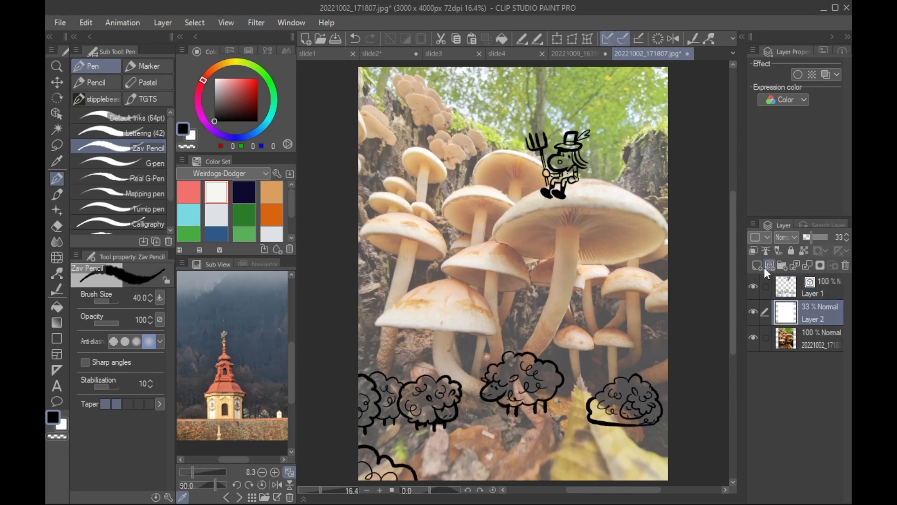
drag(812, 237, 829, 238)
click(757, 265)
Step: Fill the middle sheep with bright red (255, 40, 36) on Layer 3, using the fill that refers to other layers
drag(248, 85, 251, 63)
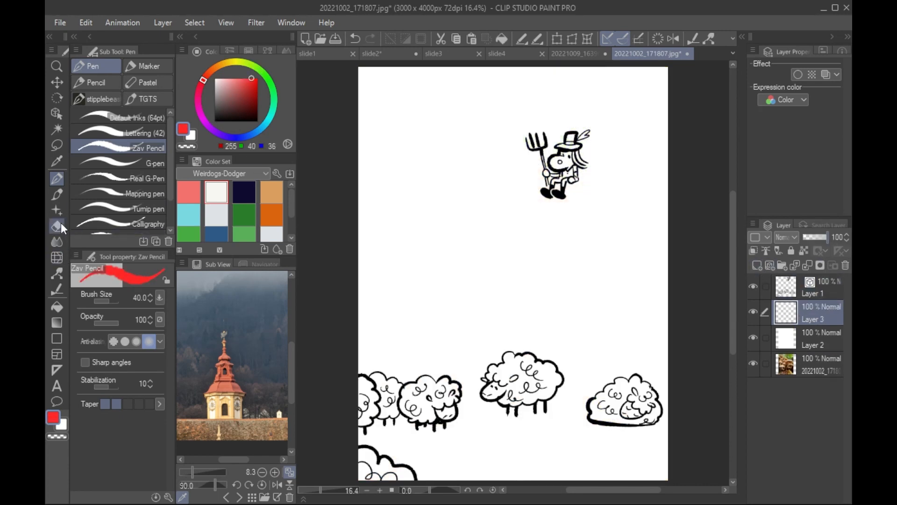
click(58, 306)
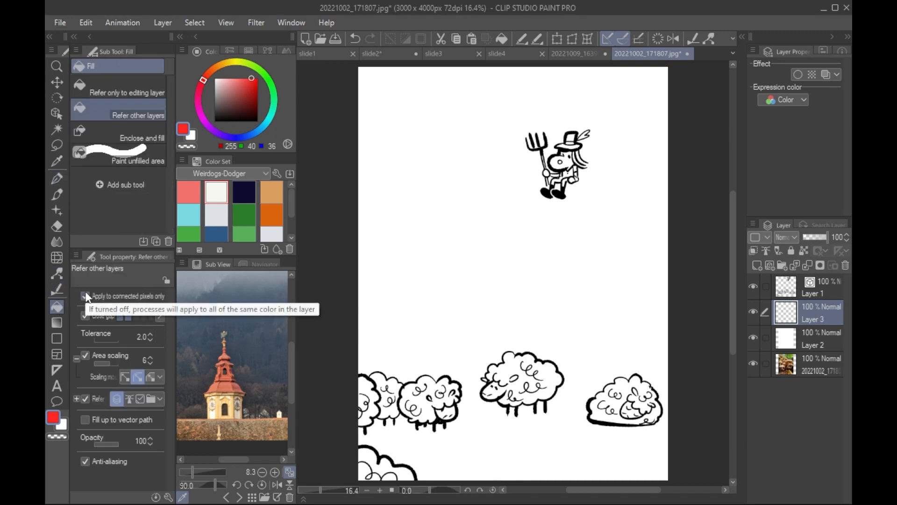
click(808, 344)
click(806, 319)
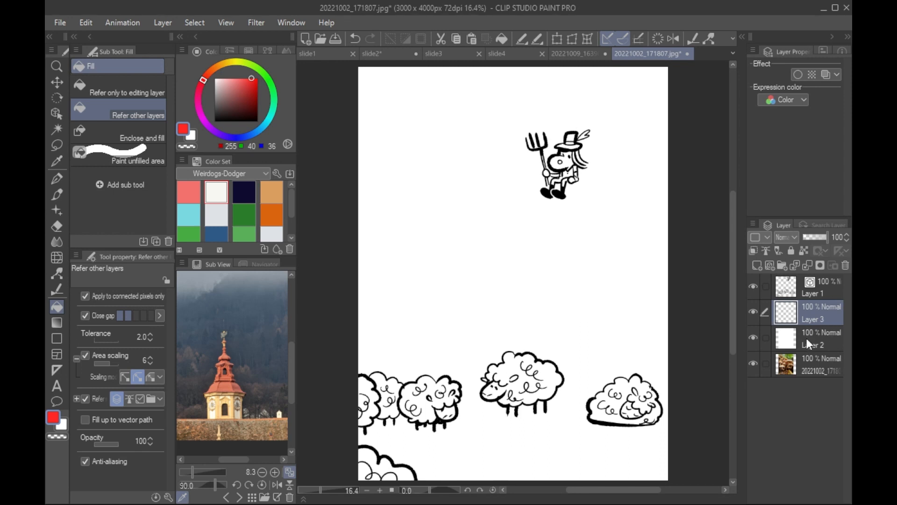
click(804, 339)
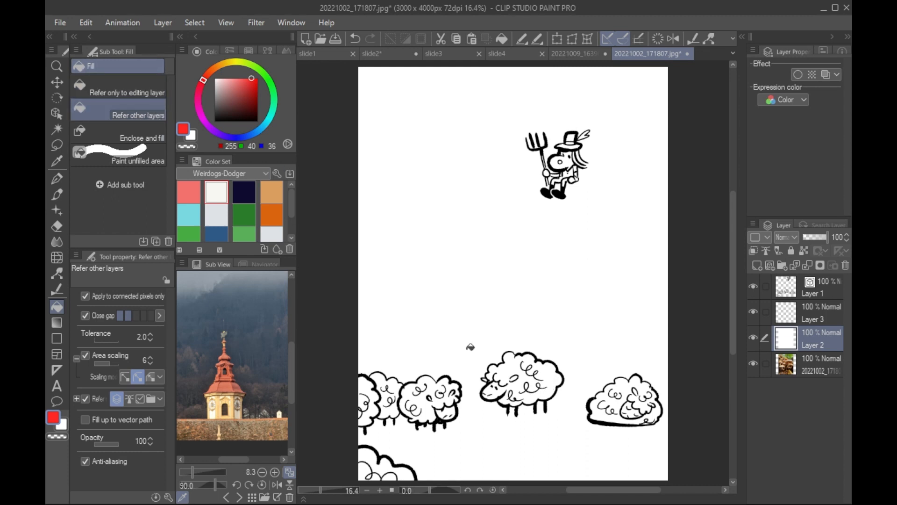
click(802, 315)
click(544, 369)
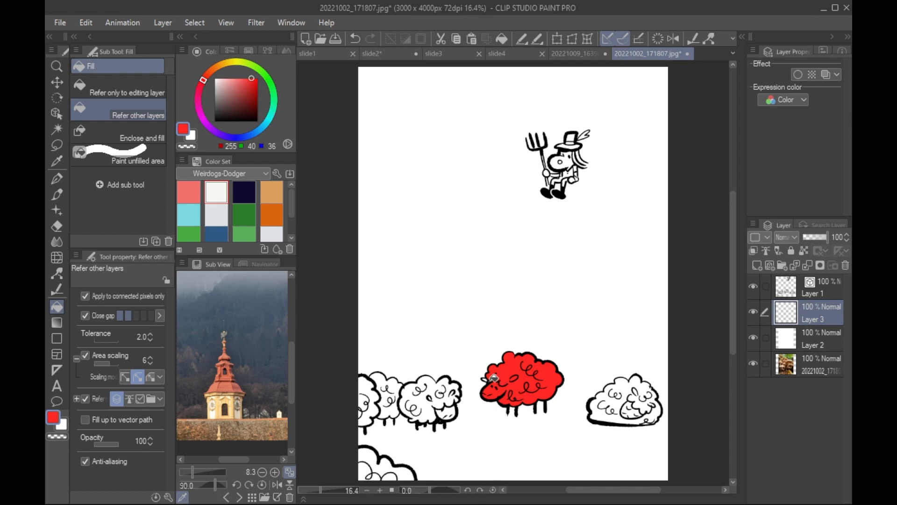
Step: Fill the three sheep grouped at the image's left edge with the same red, including the small enclosed wool gaps
click(428, 398)
click(445, 412)
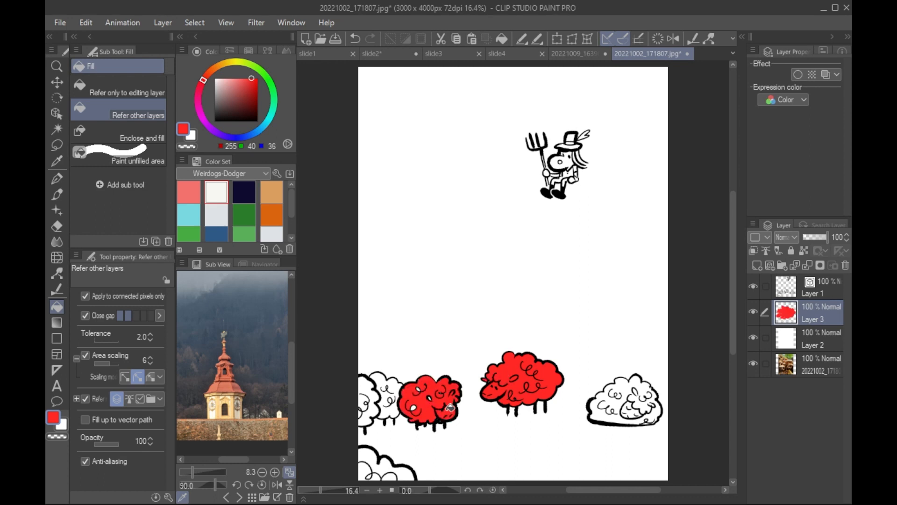
click(415, 408)
click(418, 389)
click(391, 397)
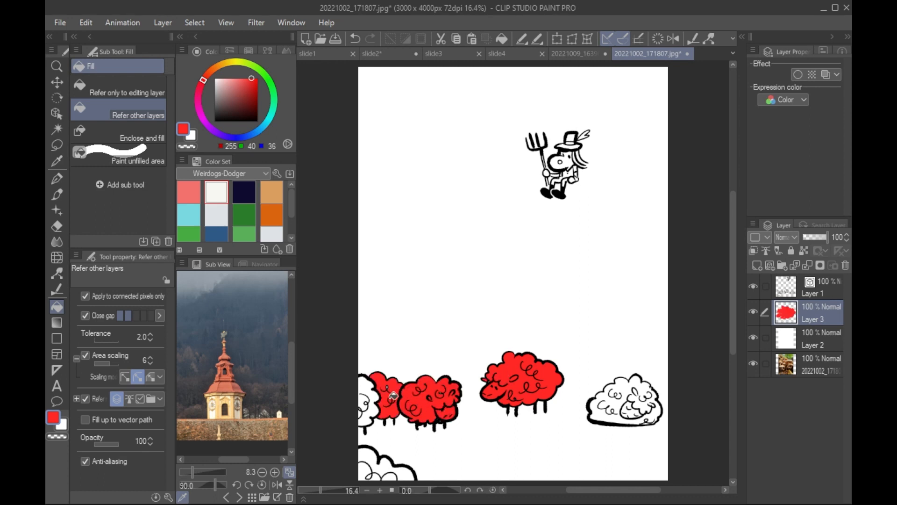
click(374, 395)
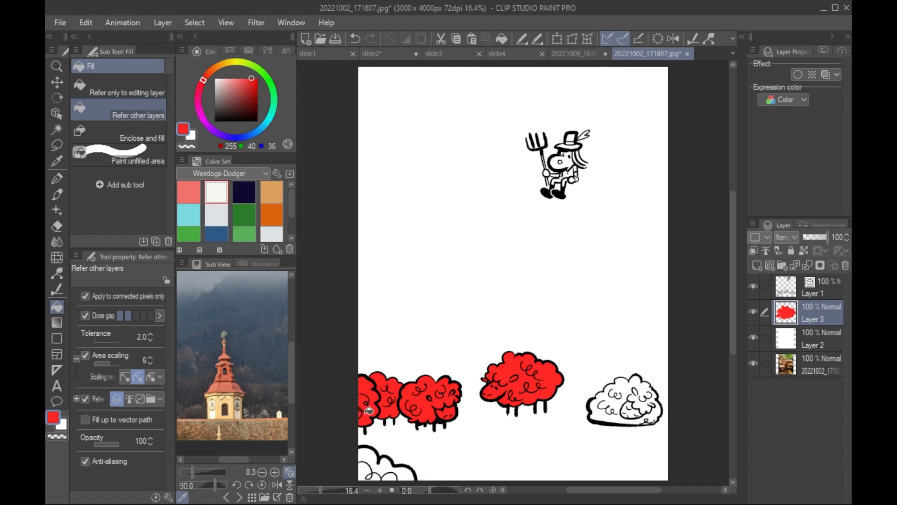
Step: Fill the cropped sheep in the image's lower left corner and the curled-up resting sheep with red
click(375, 460)
click(373, 472)
click(388, 477)
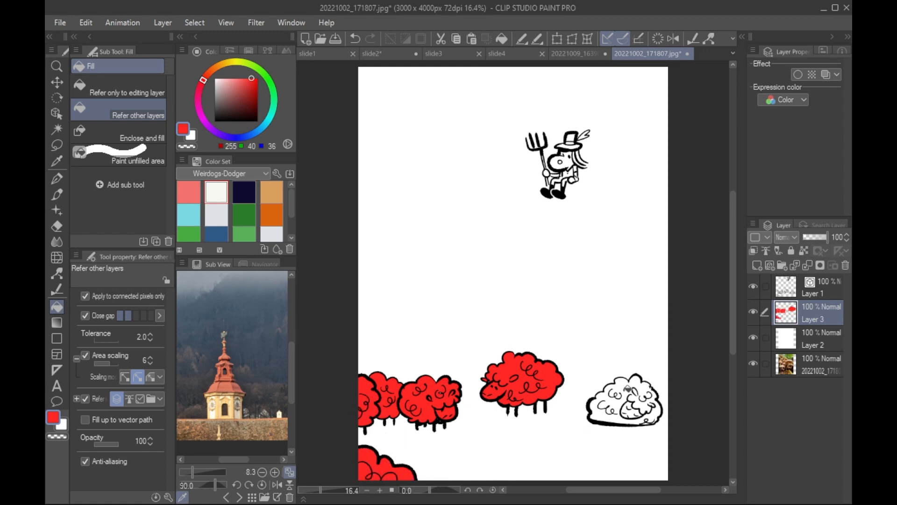
click(628, 388)
click(622, 407)
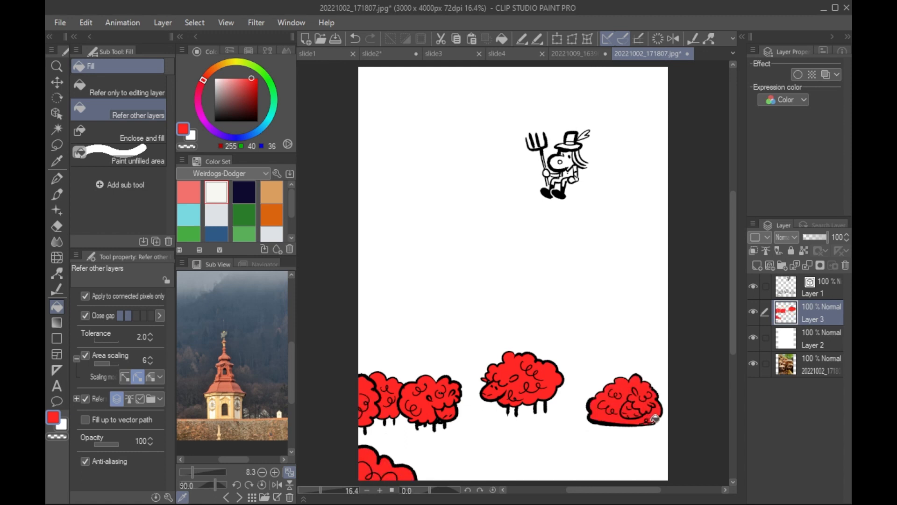
key(p)
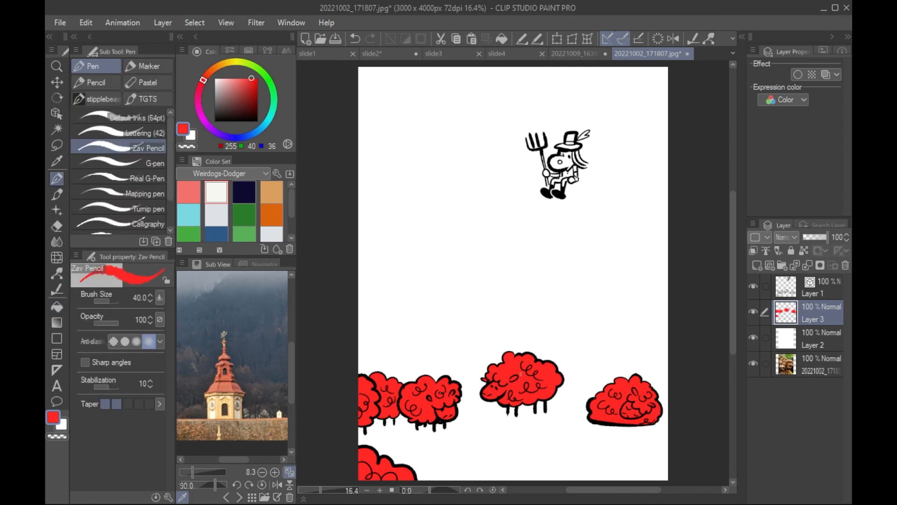
Step: Fill the farmer's hat and its feather with red, and undo the last stray pen mark
key(g)
click(571, 136)
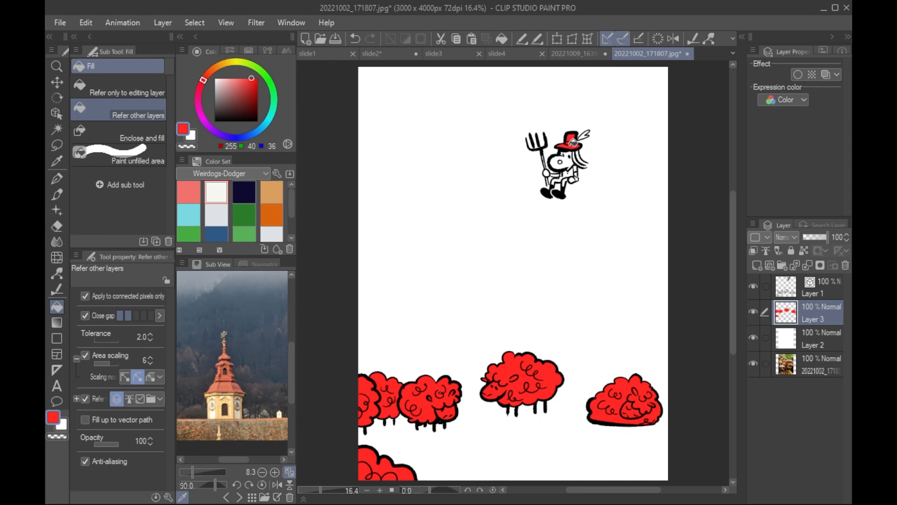
click(574, 142)
click(585, 133)
key(p)
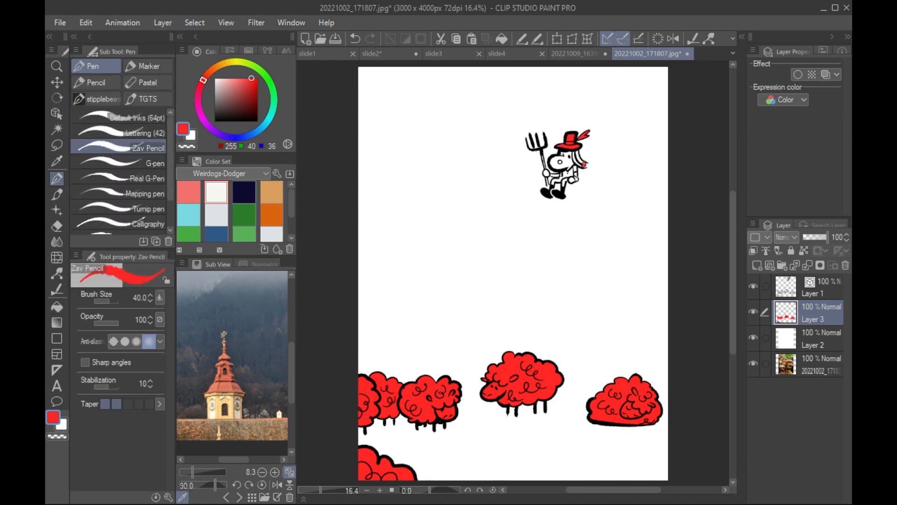
key(ctrl+z)
Step: Fill the farmer's face, hair and clothes with red, and undo the last pen touch-ups
key(g)
click(563, 161)
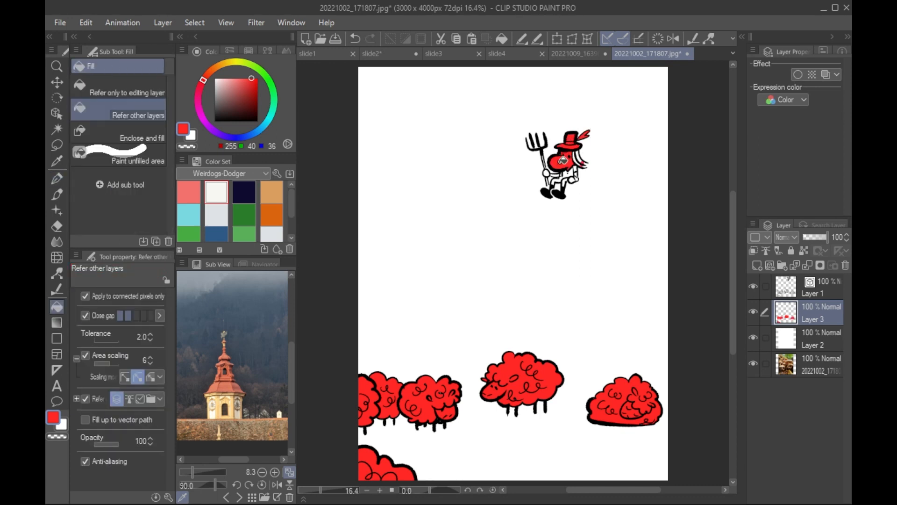
click(578, 158)
click(580, 154)
click(573, 174)
key(p)
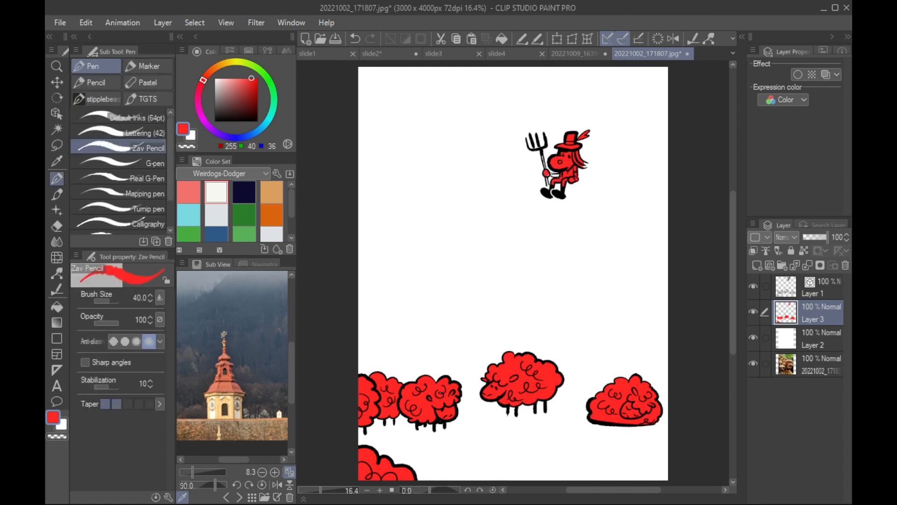
key(ctrl+z)
key(ctrl+z)
Step: Hide the white Layer 2 and lock the transparent pixels of the red fill layer, Layer 3
click(754, 335)
click(808, 340)
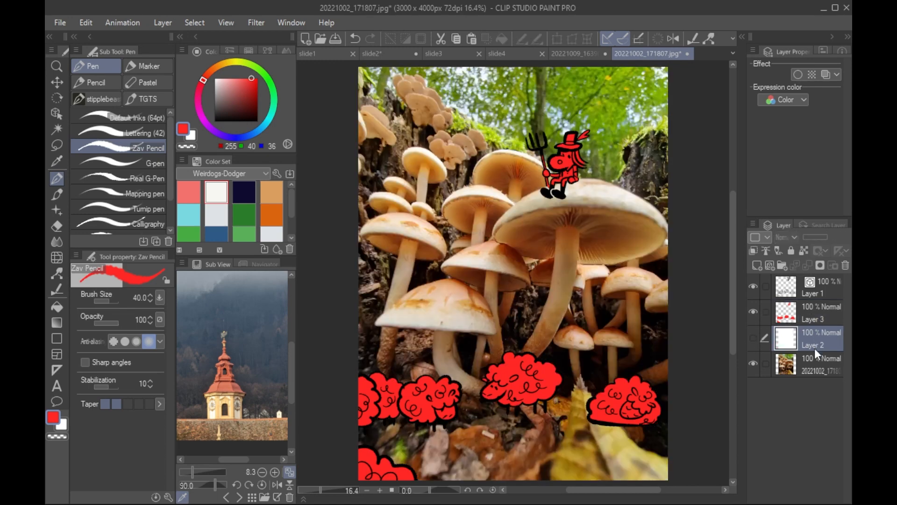
click(820, 265)
key(ctrl+z)
click(816, 317)
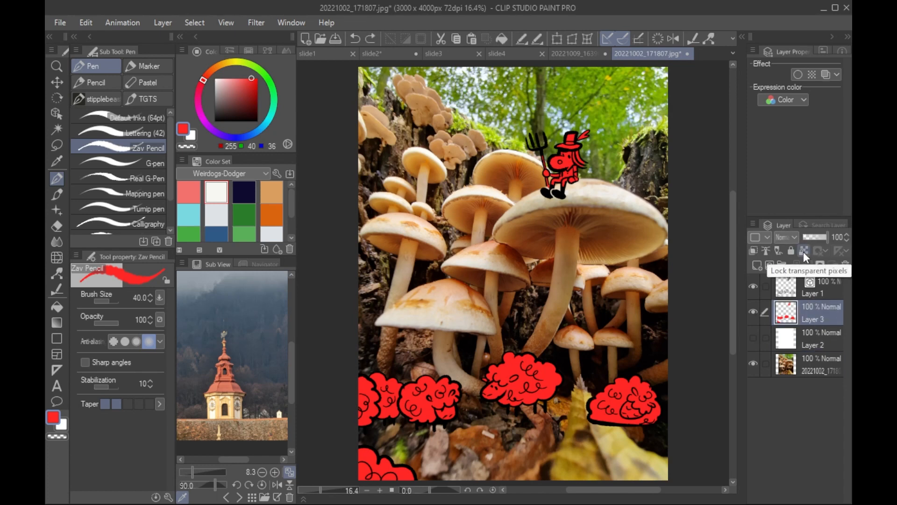
click(804, 252)
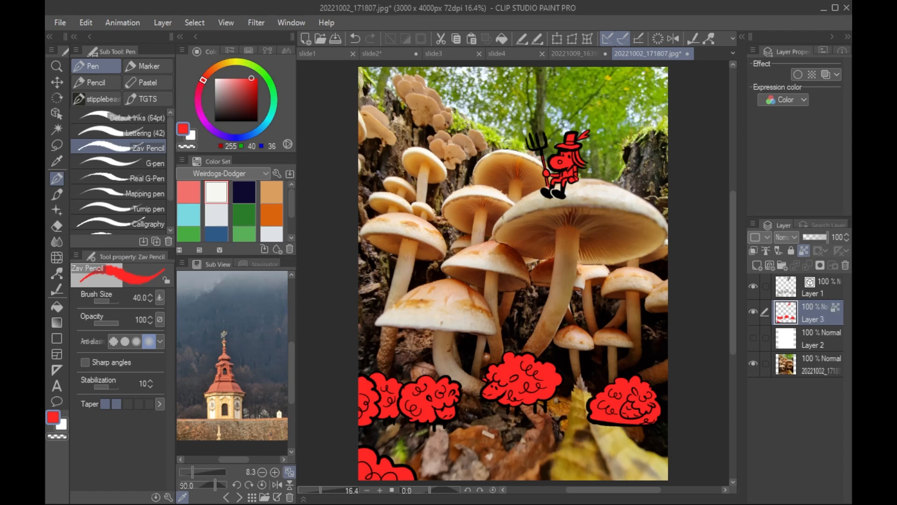
Step: Recolor all the sheep off-white (221, 213, 202), sampled from the mushroom cap, with one filled rectangle across the lower part of the image
alt+click(440, 315)
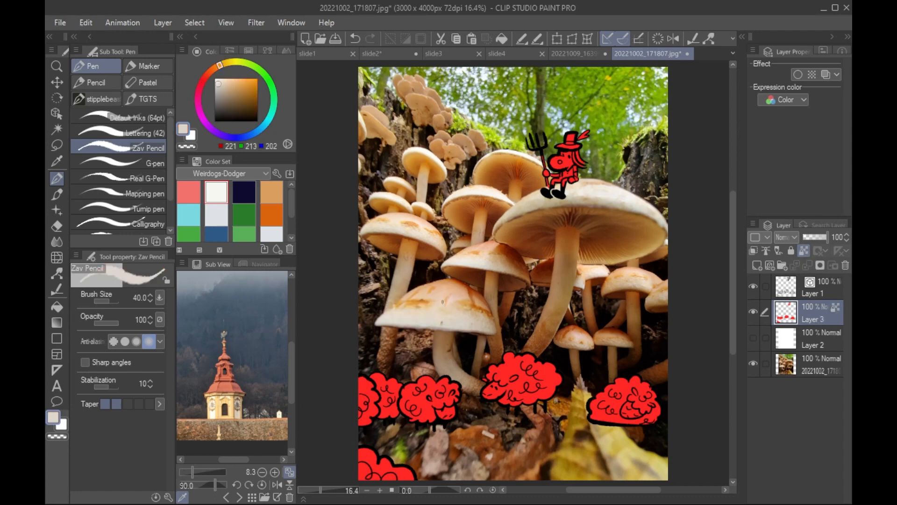
mouse_move(439, 394)
mouse_down()
mouse_move(426, 418)
mouse_move(423, 402)
mouse_up()
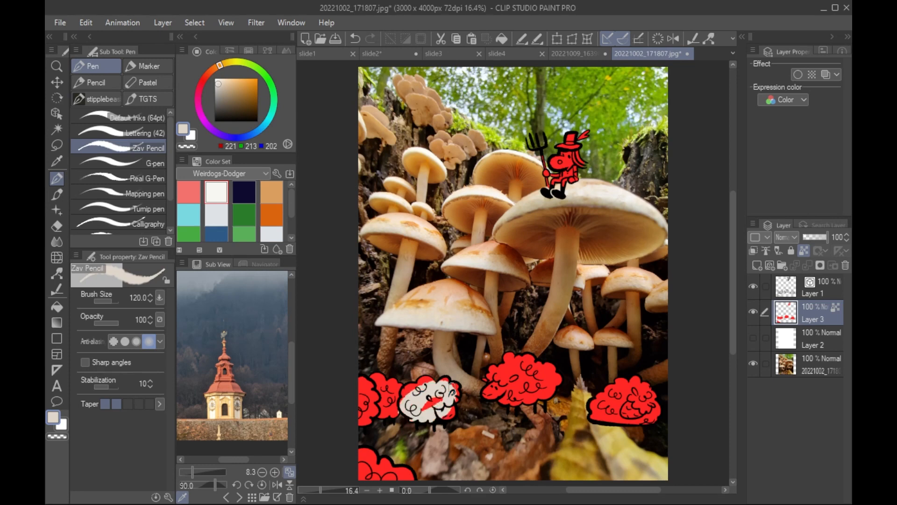
key(ctrl+z)
click(56, 337)
drag(681, 334, 330, 488)
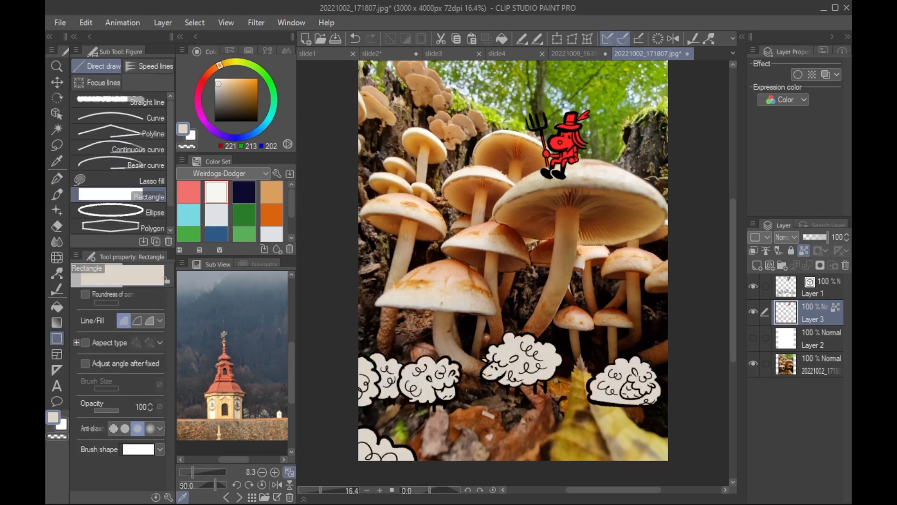
Step: Fill the face of the sheep facing right in the left group with salmon pink (223, 138, 116)
click(208, 74)
click(235, 83)
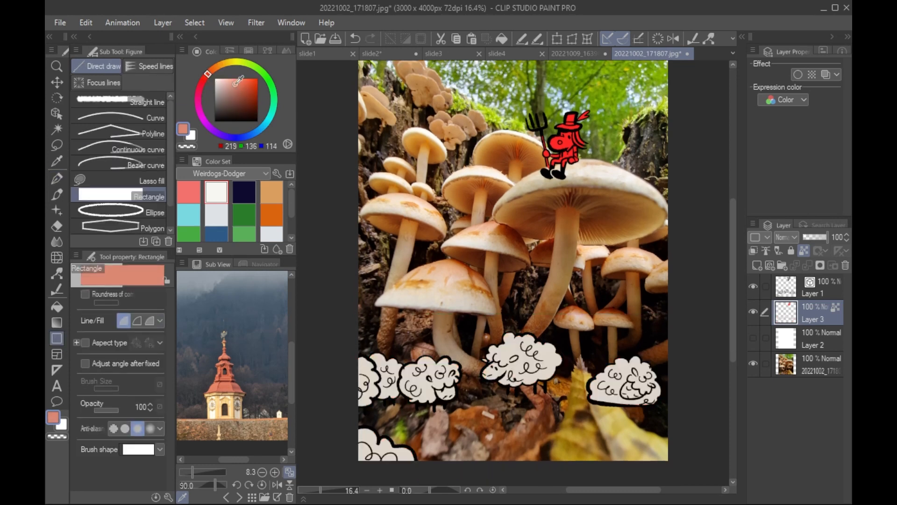
key(g)
click(452, 390)
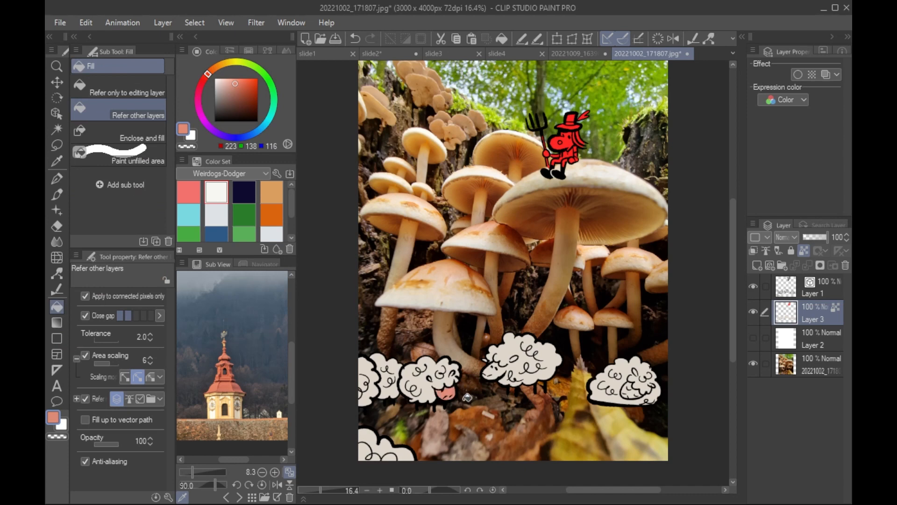
Step: Fill the rear sheep of the left group and the cropped corner sheep with a darker beige (189, 175, 162)
alt+click(449, 304)
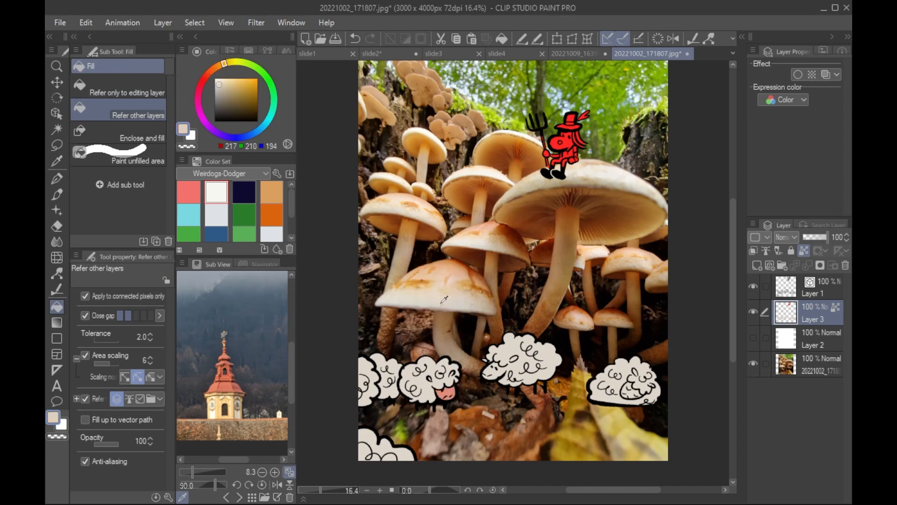
alt+click(424, 298)
alt+click(432, 293)
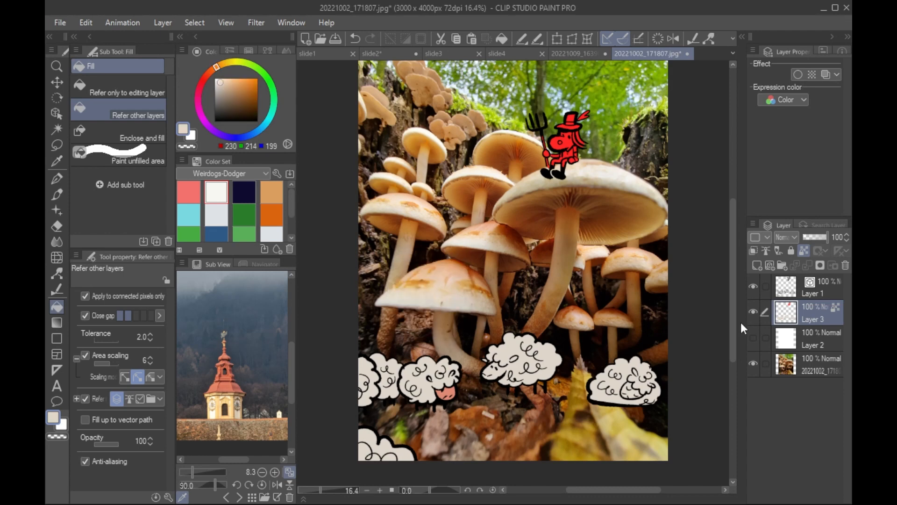
click(220, 89)
click(394, 375)
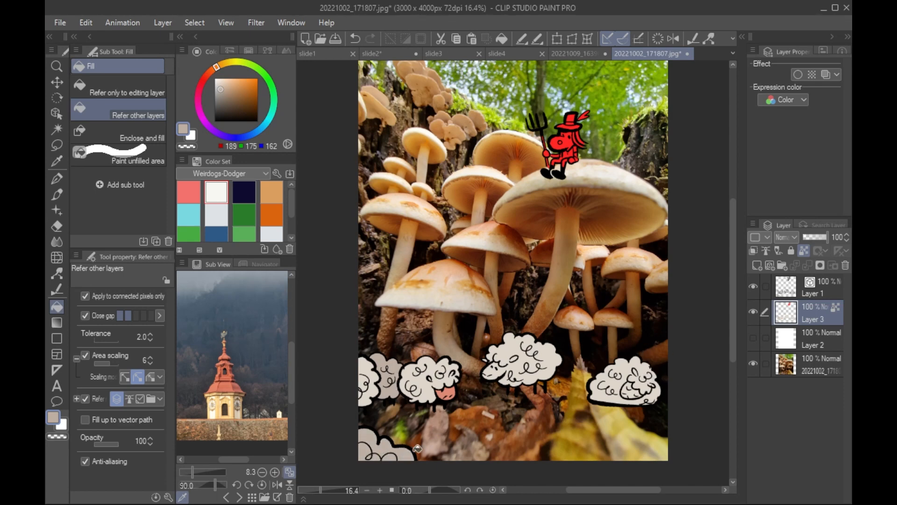
Step: Color the faces of the middle sheep and the resting sheep with the salmon pink sampled from the first sheep's face
alt+click(575, 355)
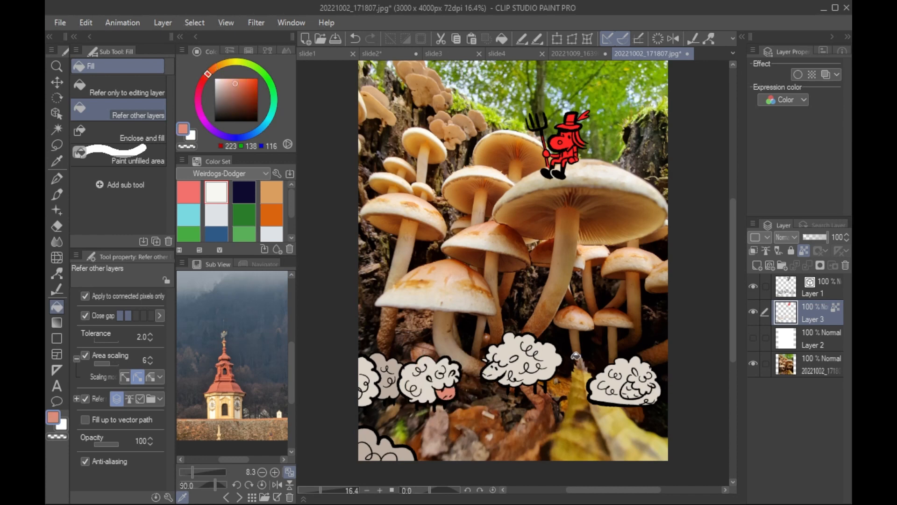
click(497, 371)
key(p)
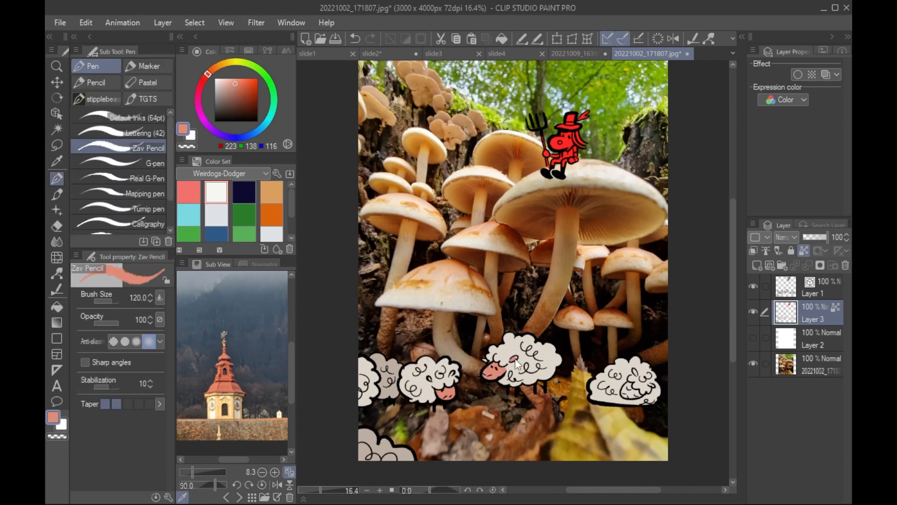
key(g)
click(637, 391)
key(p)
Step: Recolor the farmer's skin blue (84, 133, 200) and his clothes, hat and feather mustard yellow (199, 177, 75)
click(239, 87)
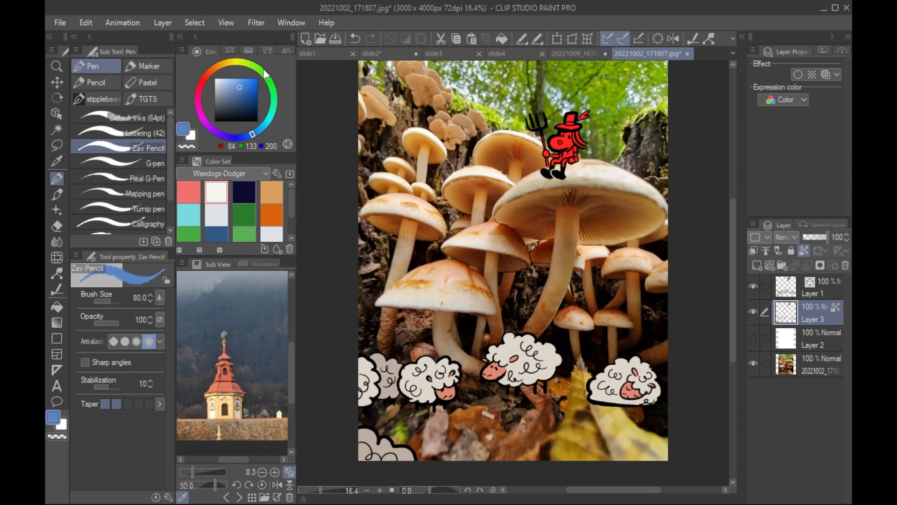
key(g)
click(571, 136)
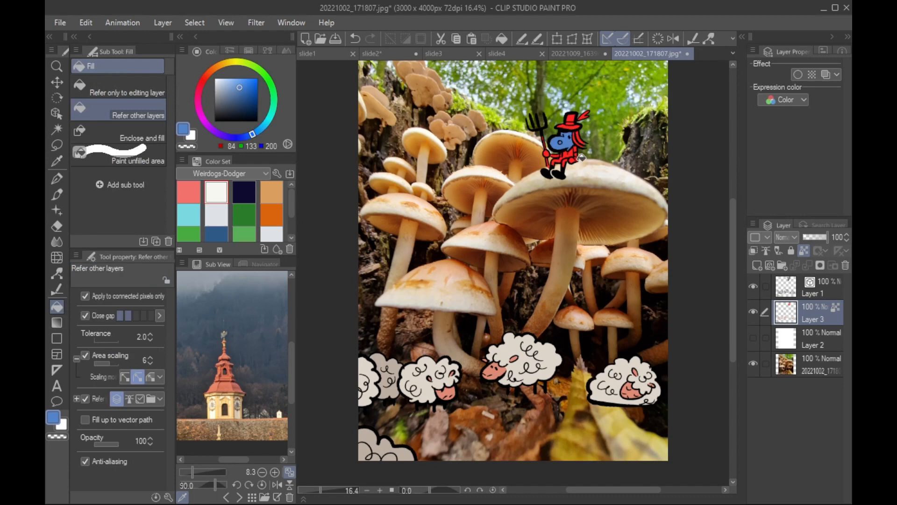
click(553, 155)
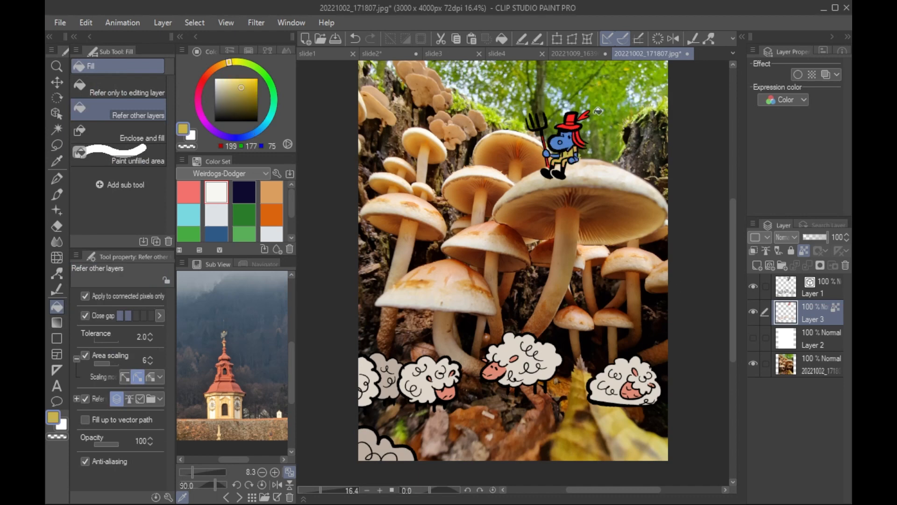
click(240, 137)
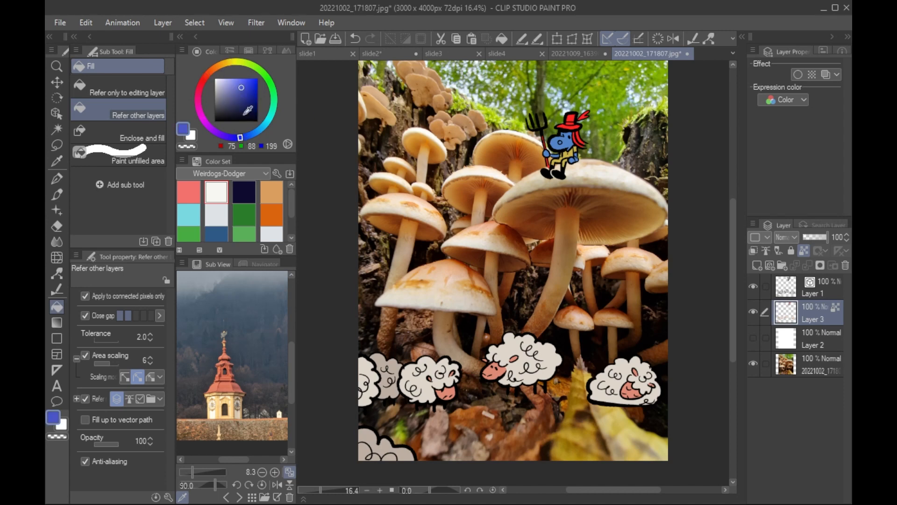
click(243, 90)
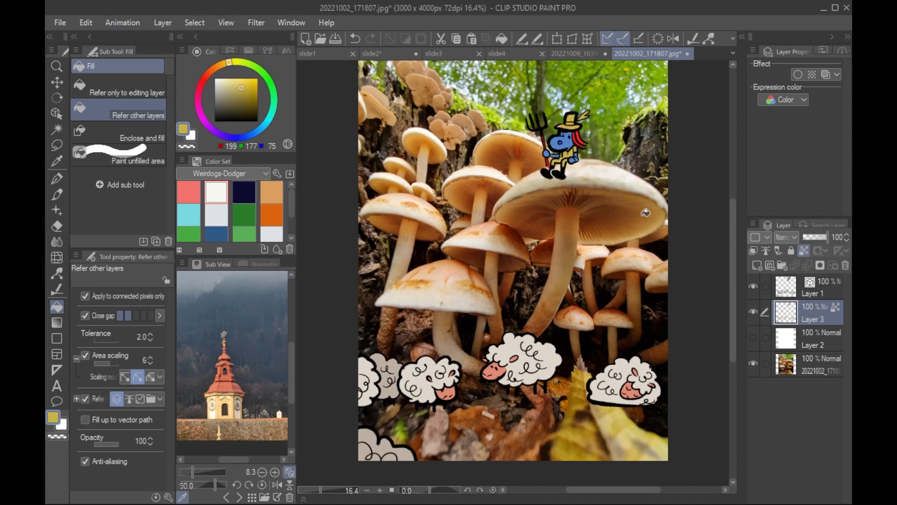
Step: Recolor the farmer's hair with a dark red (107, 46, 47)
click(242, 137)
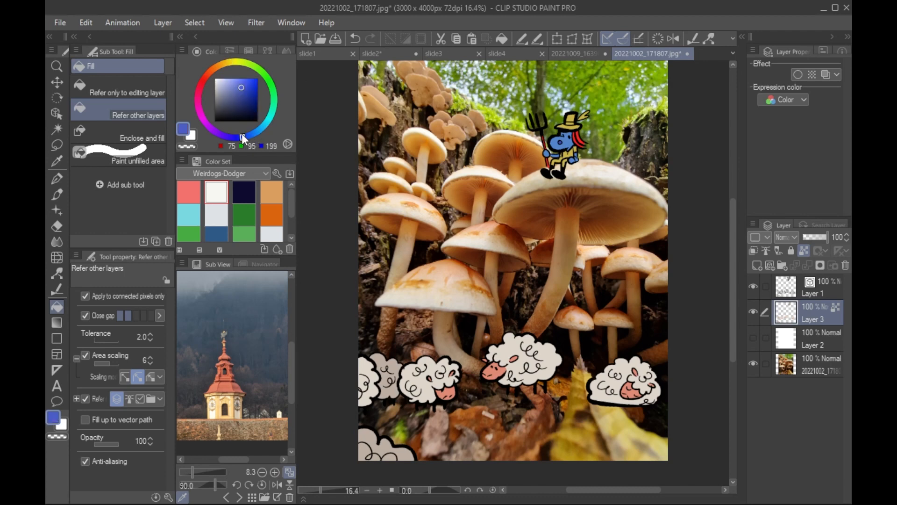
click(202, 82)
click(239, 102)
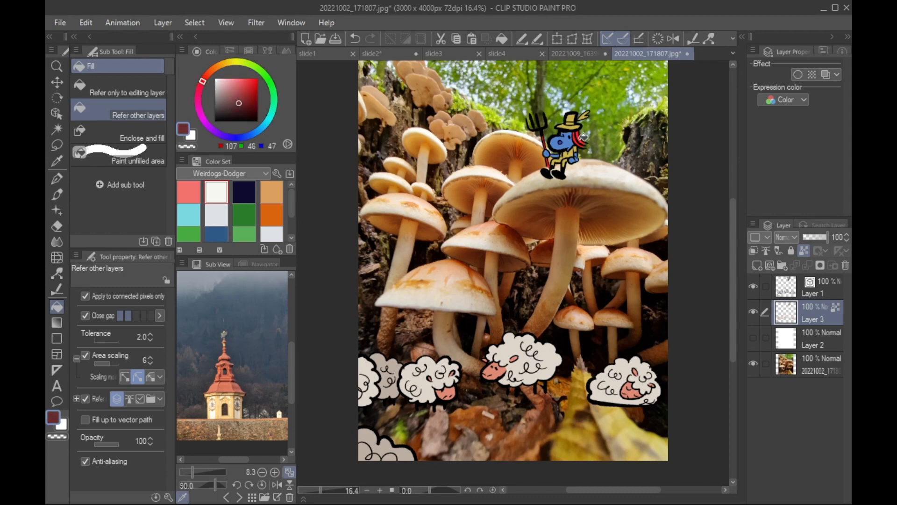
click(583, 132)
click(232, 86)
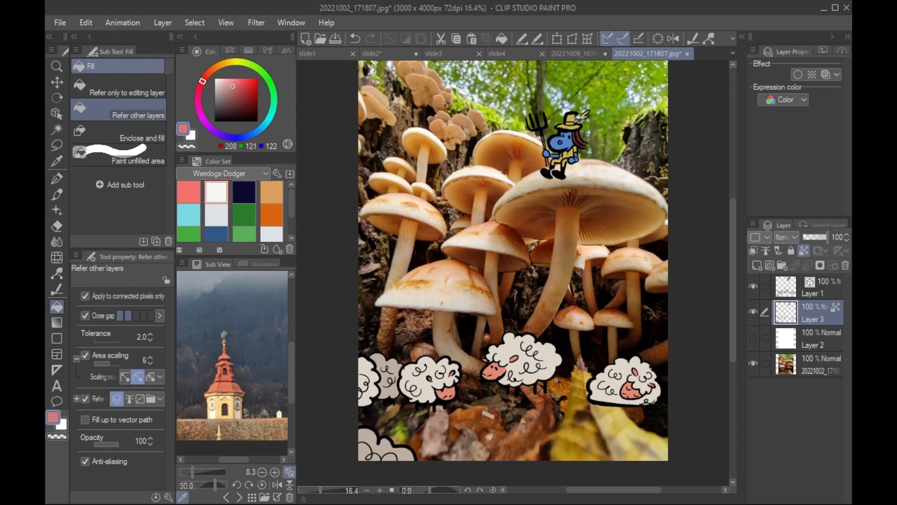
Step: Fill the farmer's jacket and hat with green (85, 137, 25), keeping his feather yellow
alt+click(574, 150)
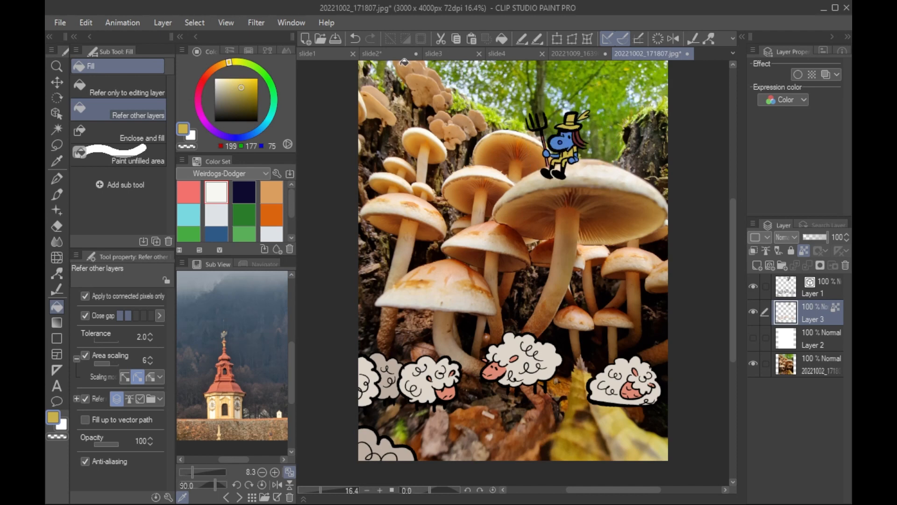
click(253, 66)
click(250, 98)
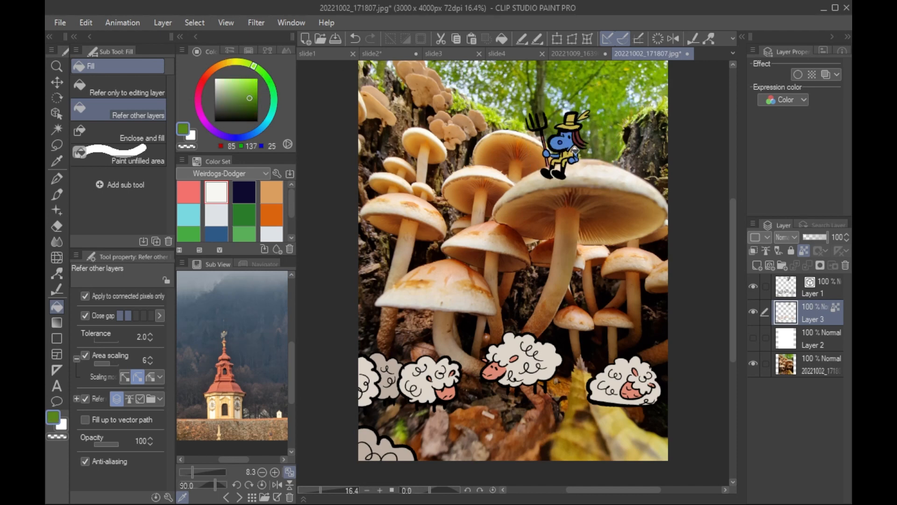
click(575, 151)
key(ctrl+z)
key(p)
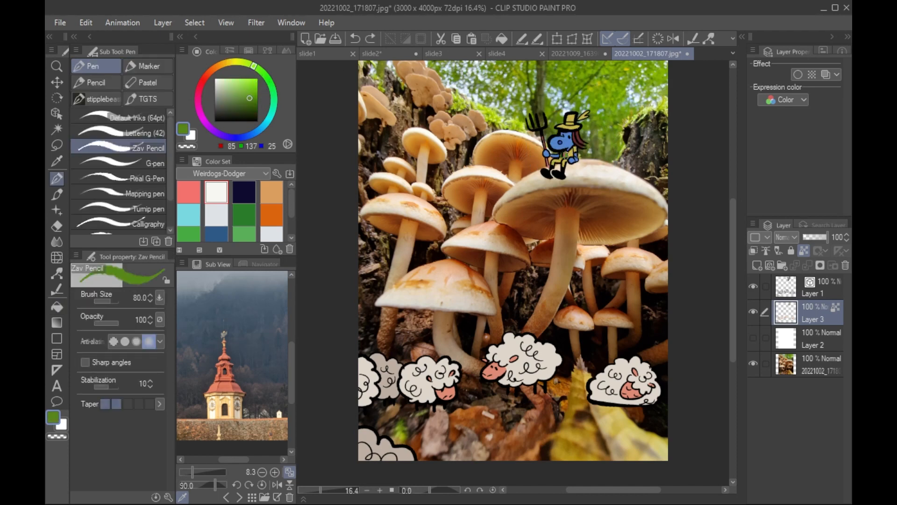
key(g)
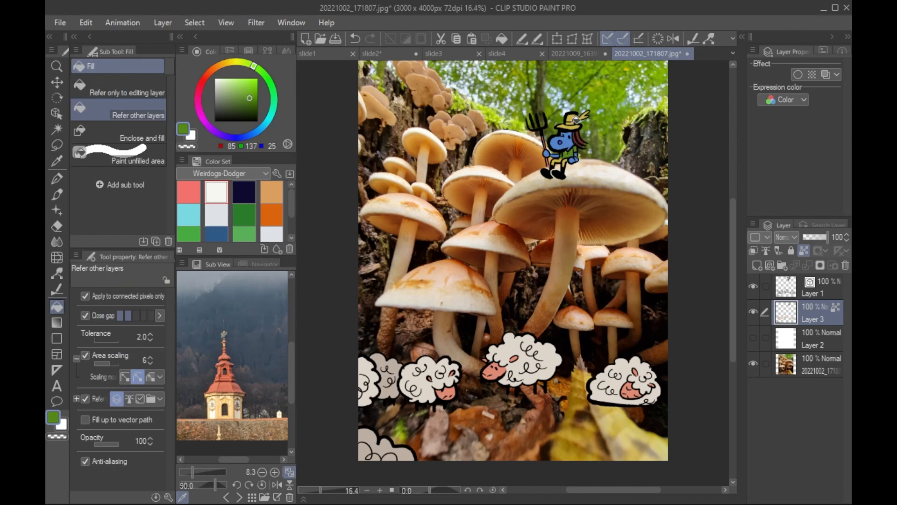
click(576, 119)
key(p)
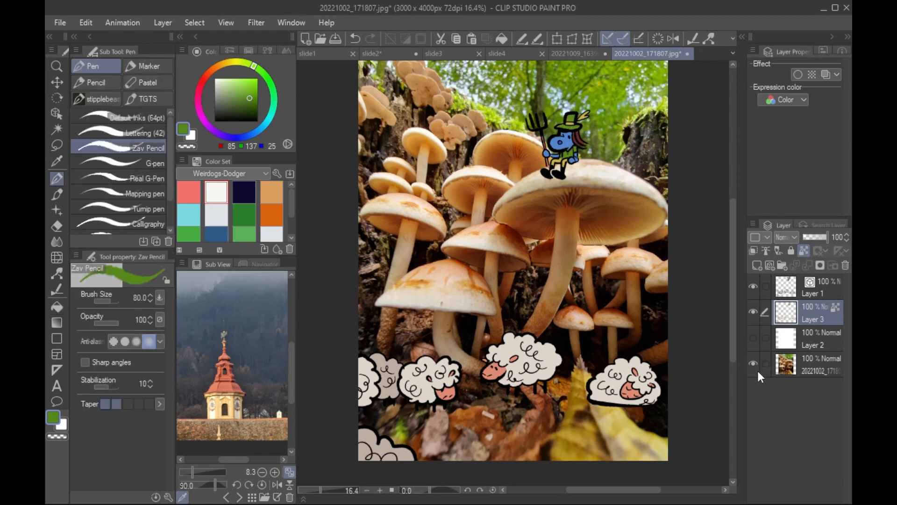
Step: Group the line art on Layer 1 and the flat colors on Layer 3 into a new layer folder and collapse it
click(823, 291)
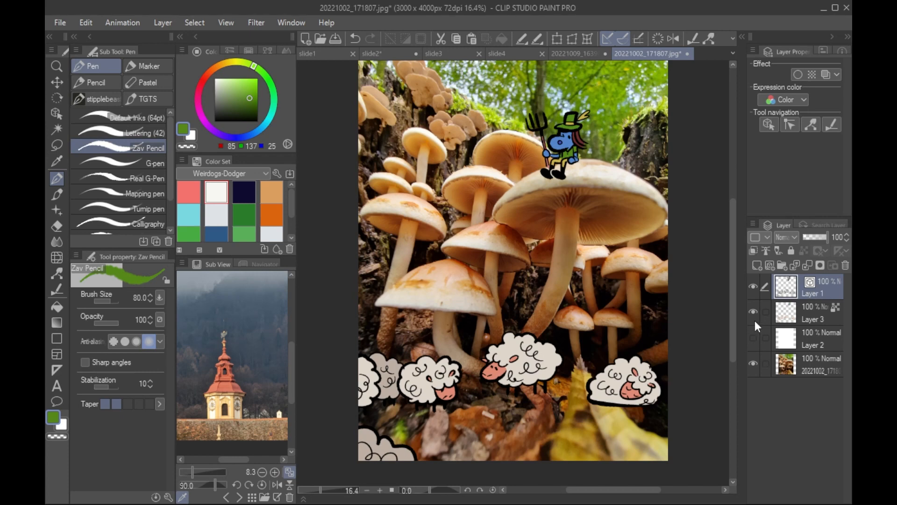
click(782, 265)
click(817, 313)
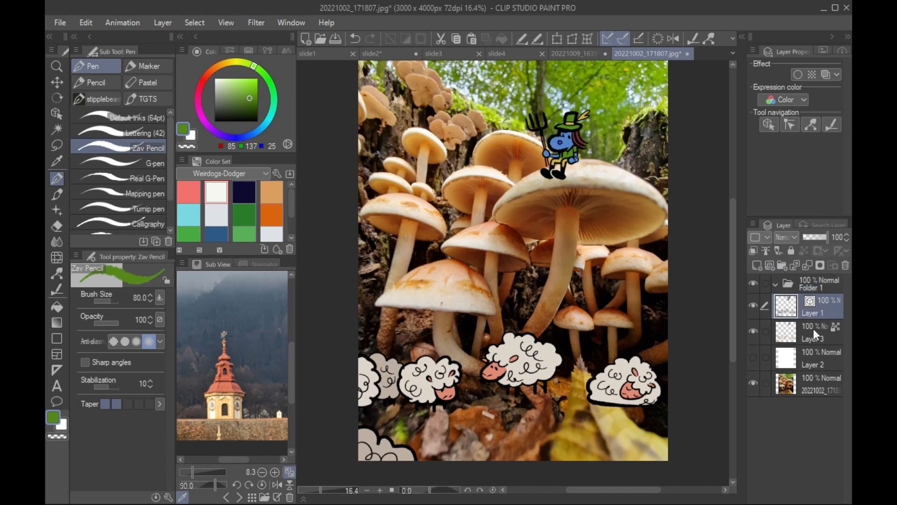
ctrl+click(821, 332)
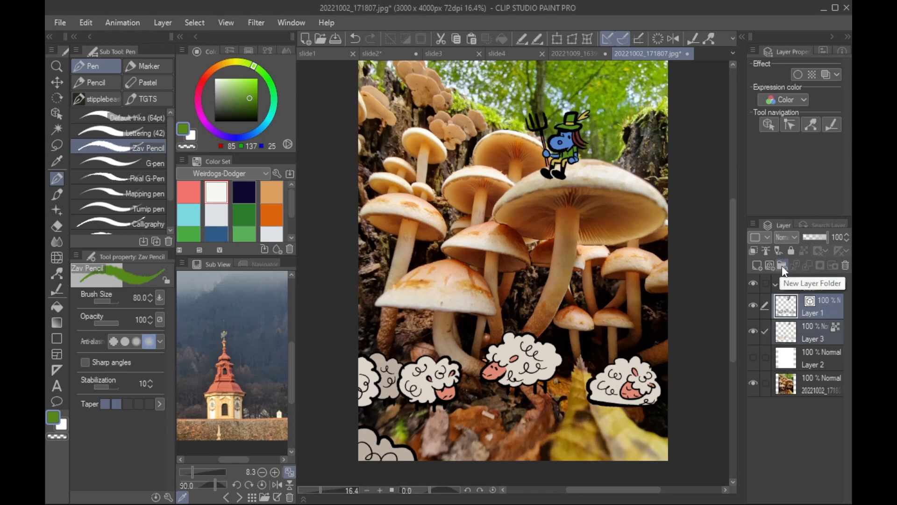
drag(795, 313, 798, 287)
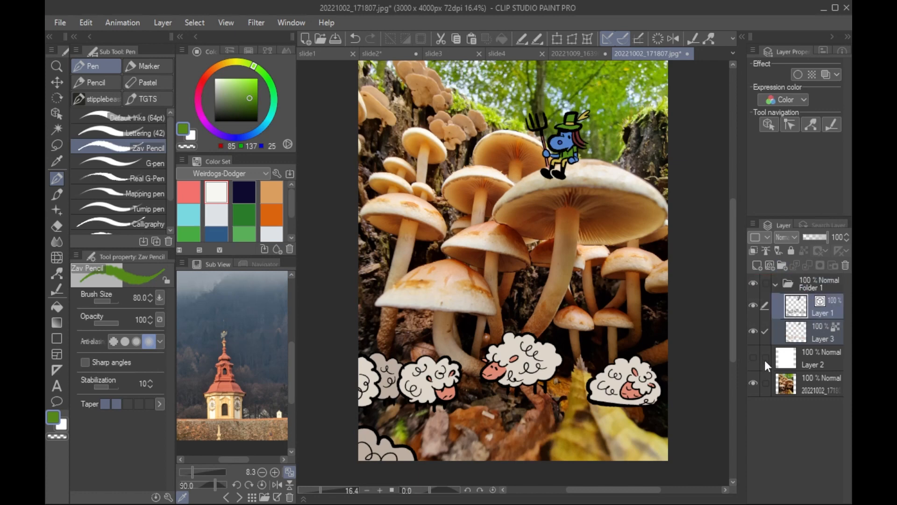
click(790, 283)
click(775, 284)
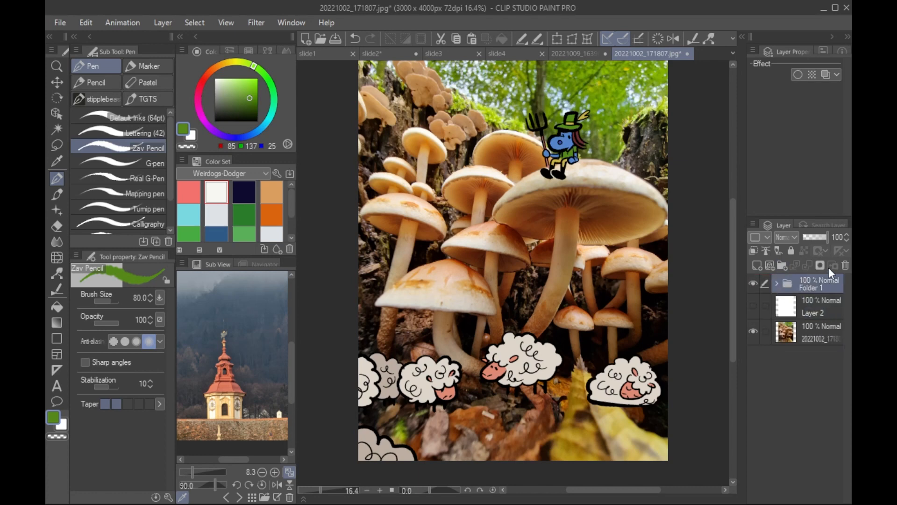
Step: Add a layer mask to the folder and use the Soft eraser to hide the resting sheep where it overlaps the yellow leaf
click(820, 266)
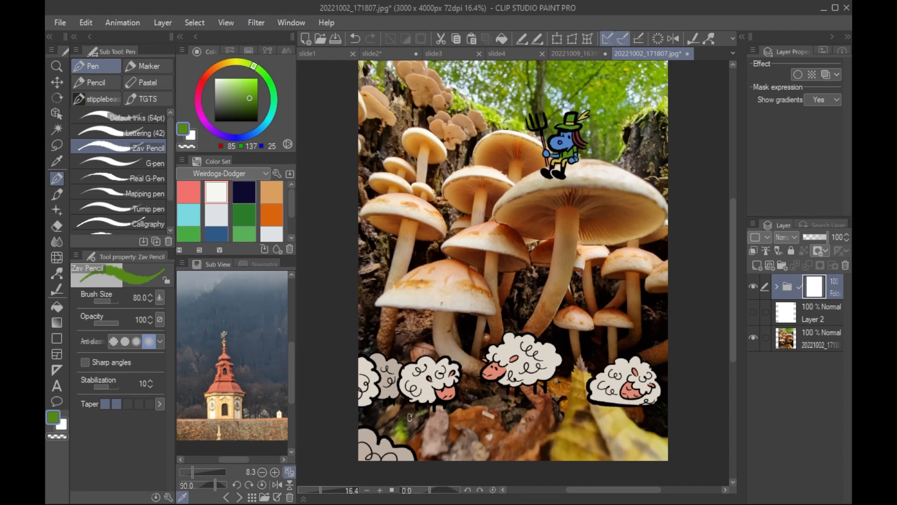
click(57, 226)
click(140, 106)
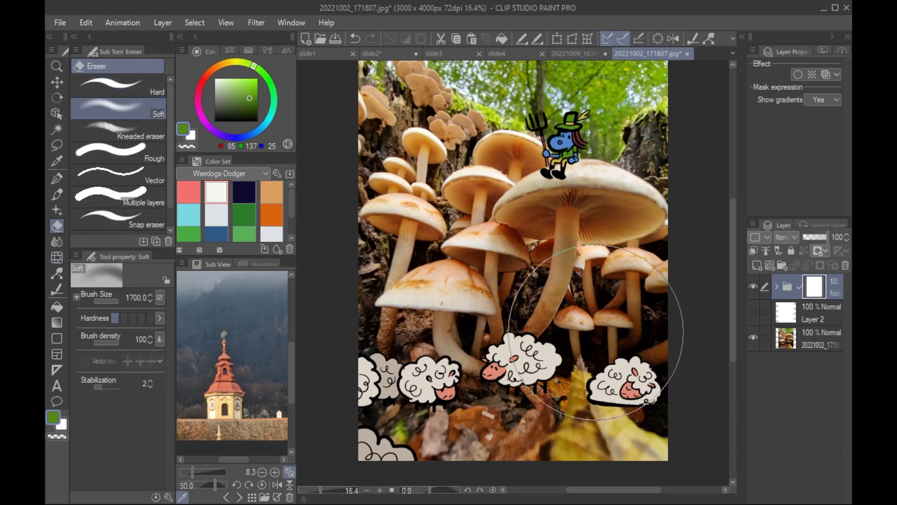
key(bracketleft)
key(bracketleft)
key(bracketleft)
key(bracketleft)
key(bracketleft)
key(bracketleft)
key(bracketleft)
key(bracketleft)
key(bracketleft)
key(bracketleft)
key(bracketleft)
key(bracketleft)
key(bracketleft)
key(bracketleft)
key(bracketleft)
key(bracketleft)
key(bracketleft)
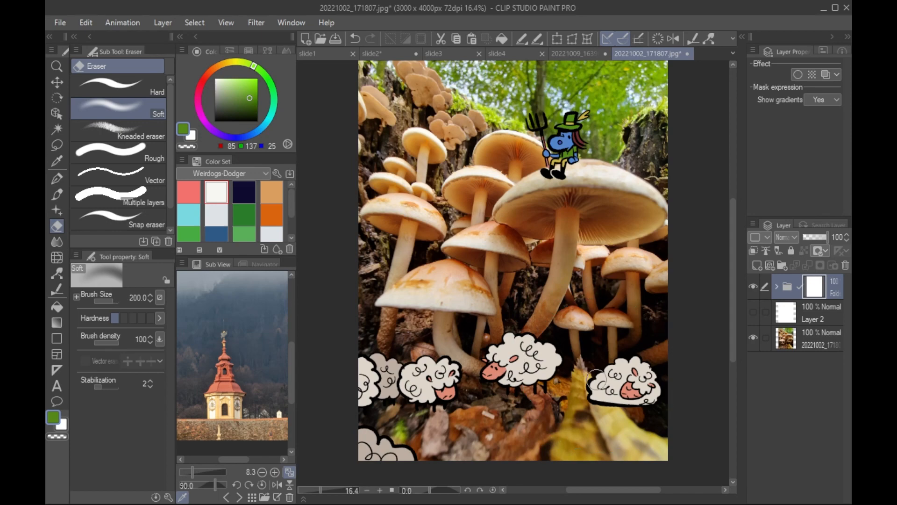
mouse_move(594, 402)
mouse_down()
mouse_move(606, 391)
mouse_move(612, 402)
mouse_move(607, 392)
mouse_move(603, 407)
mouse_up()
scroll(608, 407, up, 4)
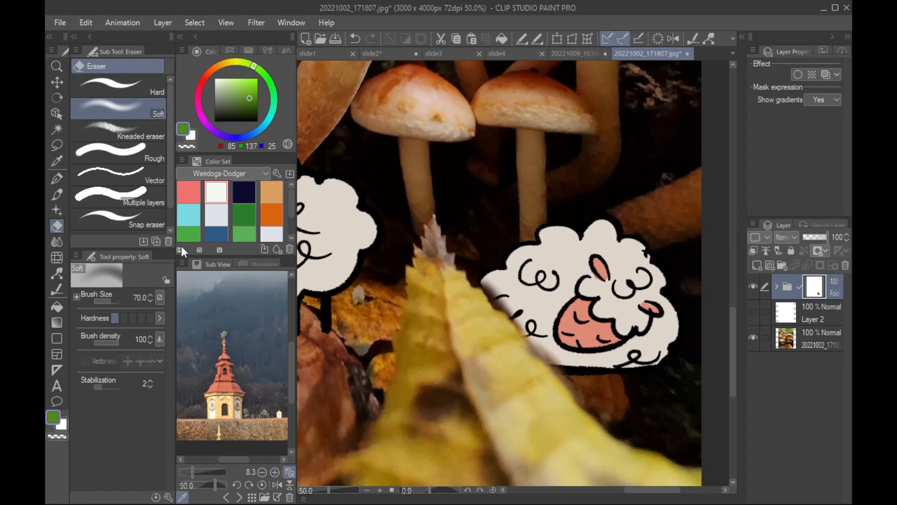
Step: Refine the folder mask where the resting sheep meets the leaf edge, using the Soft airbrush at sizes between 30 and 50
click(55, 194)
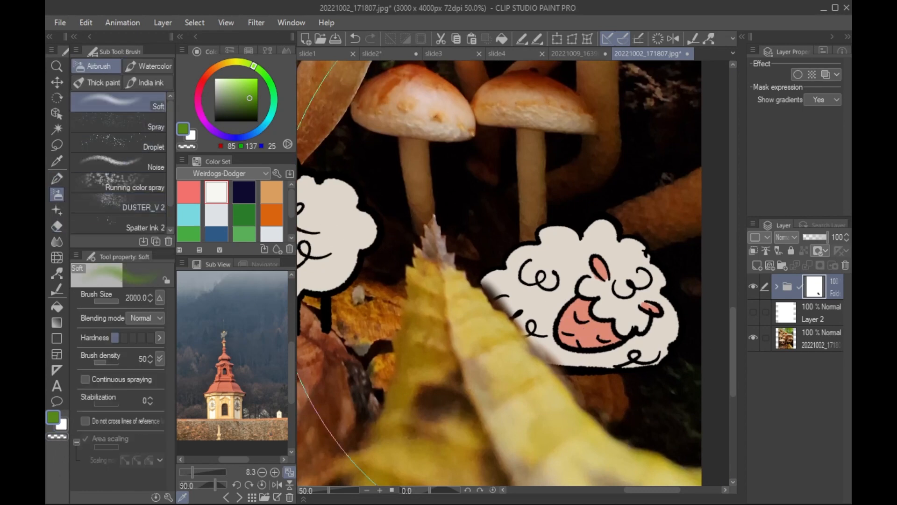
key(bracketleft)
key(bracketleft)
key(bracketleft)
key(bracketleft)
key(bracketleft)
key(bracketleft)
key(bracketleft)
key(bracketleft)
key(bracketleft)
key(bracketleft)
key(bracketleft)
key(bracketleft)
key(bracketleft)
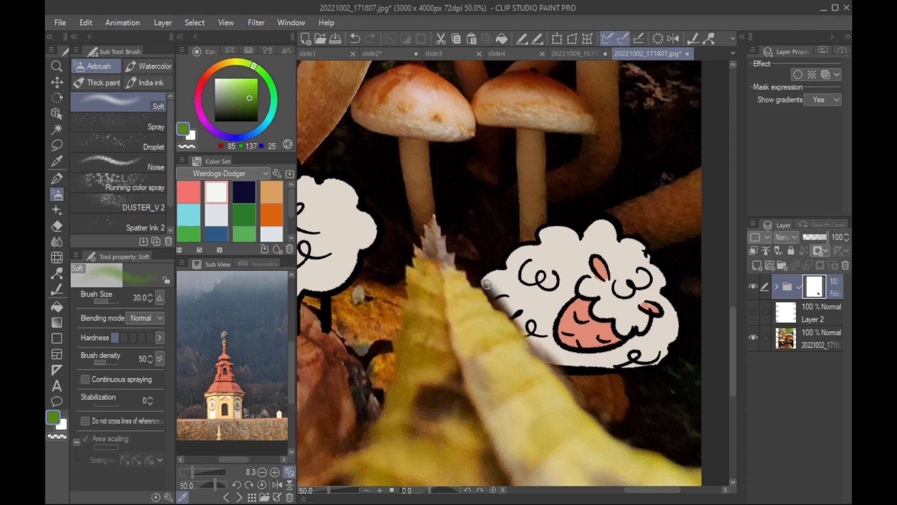
mouse_move(487, 284)
mouse_down()
mouse_move(511, 311)
mouse_move(513, 302)
mouse_move(514, 318)
mouse_move(508, 312)
mouse_move(542, 353)
mouse_up()
key(bracketleft)
key(bracketleft)
key(bracketright)
key(bracketright)
key(bracketright)
key(bracketright)
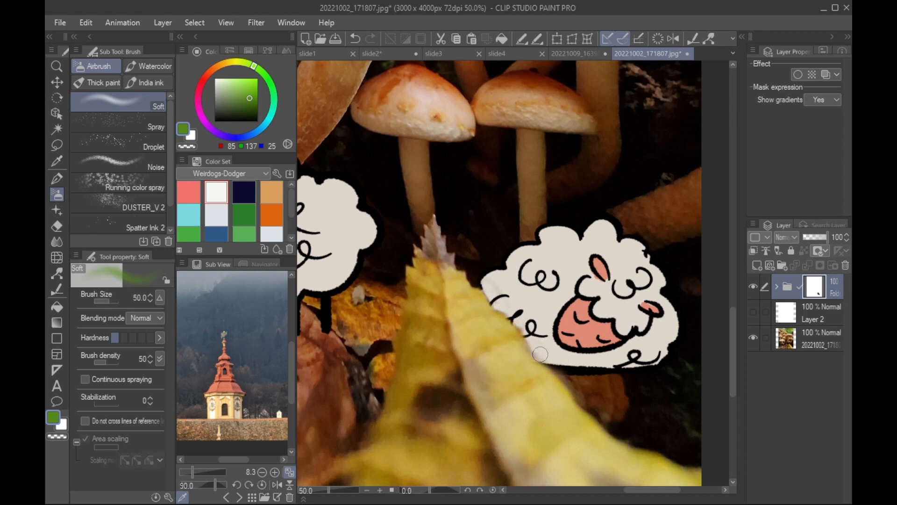
key(bracketleft)
scroll(531, 320, down, 3)
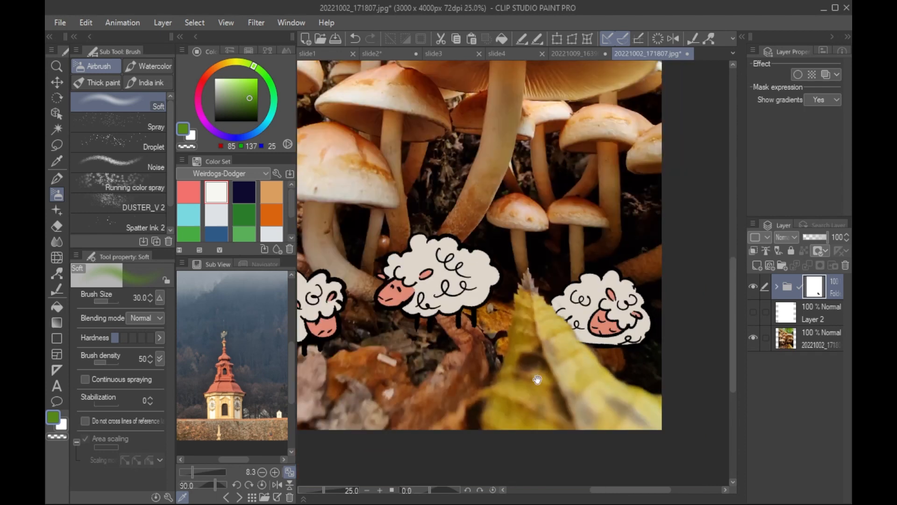
Step: Create a new layer directly above the photo and paint a dark gray-green (67, 73, 60) shadow beneath the middle sheep with the Zav Pencil
scroll(627, 334, up, 1)
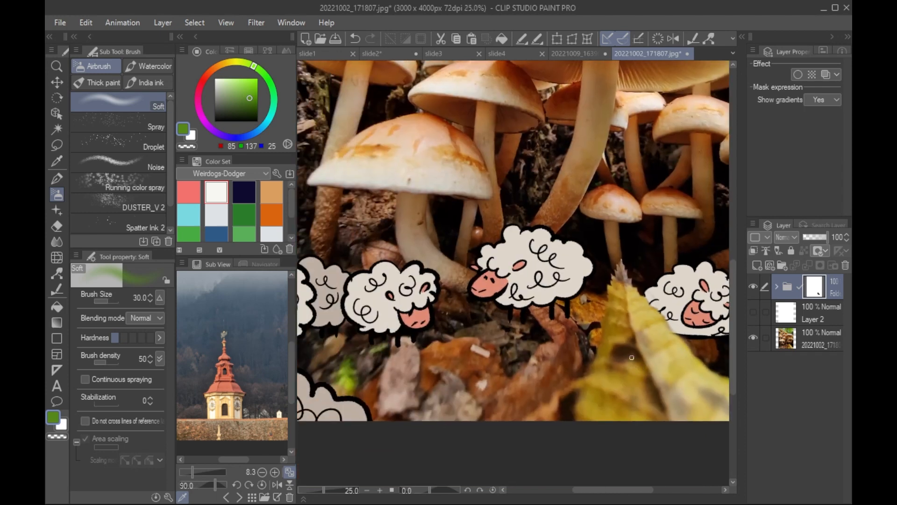
scroll(632, 358, down, 2)
click(820, 343)
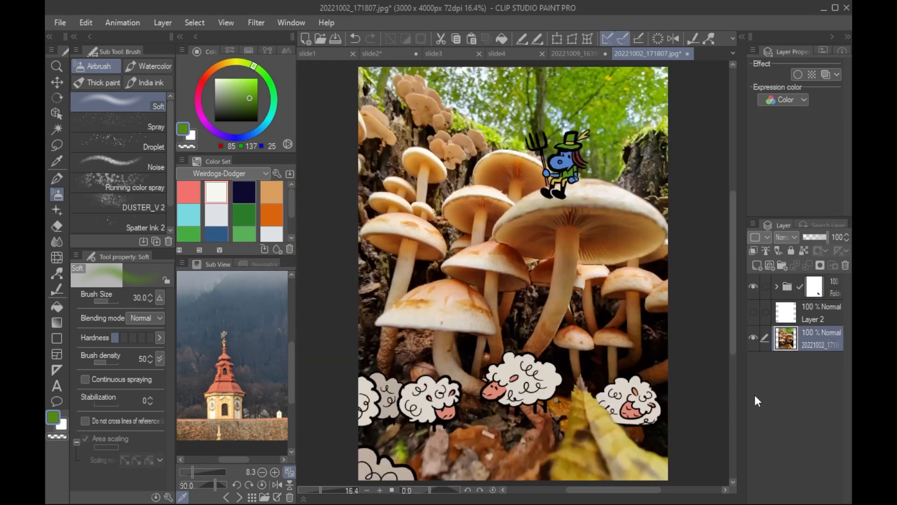
click(758, 266)
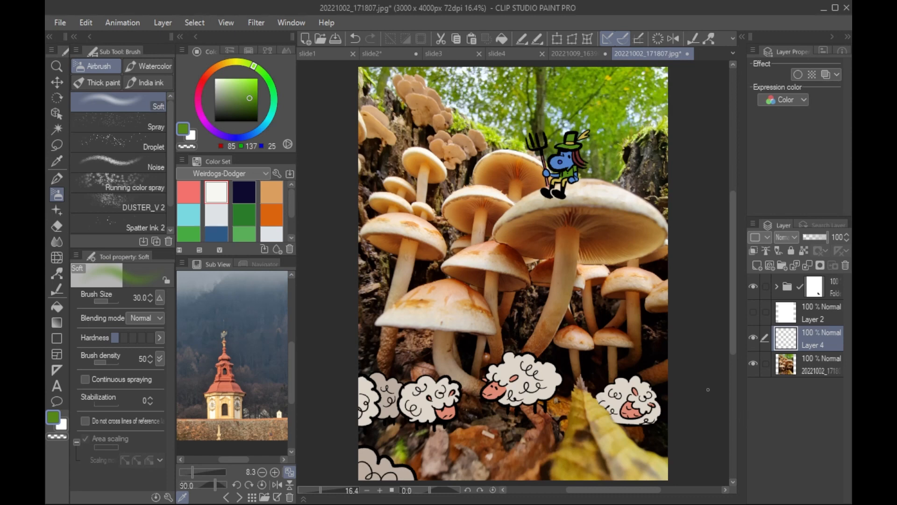
click(223, 109)
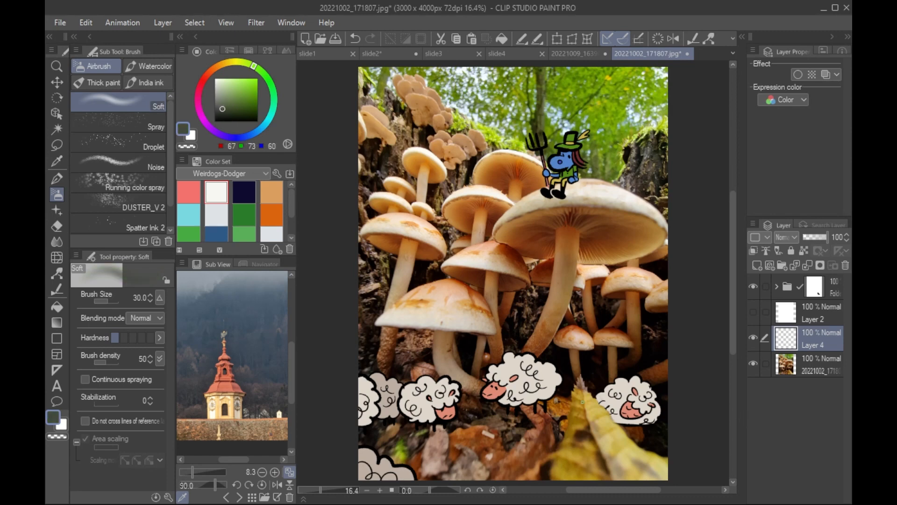
key(p)
mouse_move(523, 417)
mouse_down()
mouse_move(549, 415)
mouse_move(505, 414)
mouse_move(566, 411)
mouse_up()
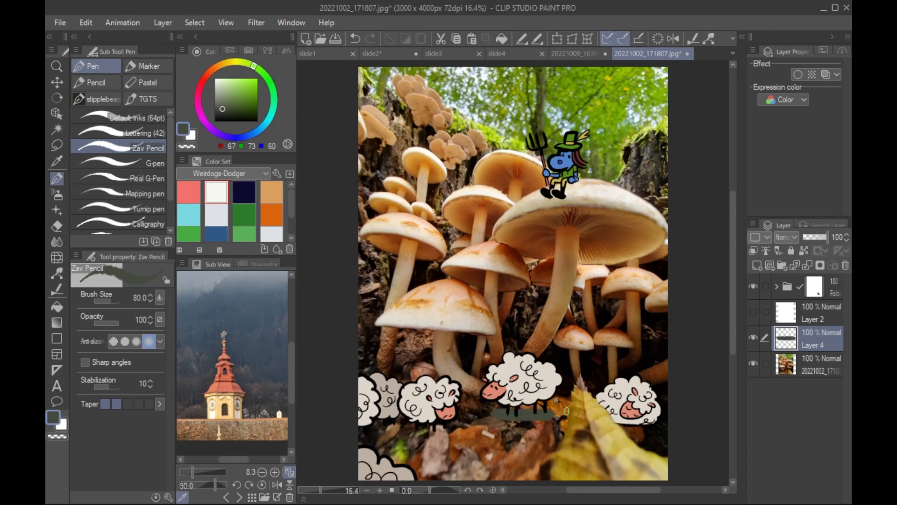
Step: Set the shadow layer to Multiply at 59% opacity and paint further shadows under the middle and resting sheep
click(787, 238)
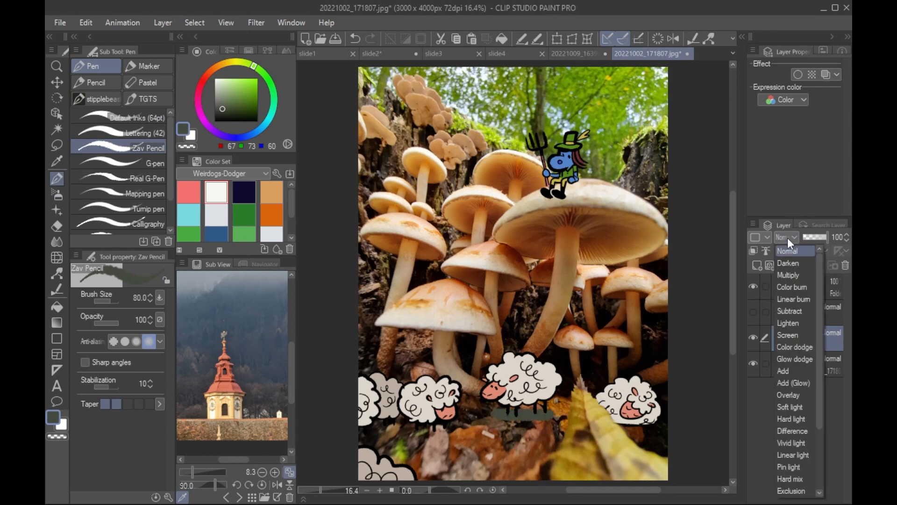
click(788, 238)
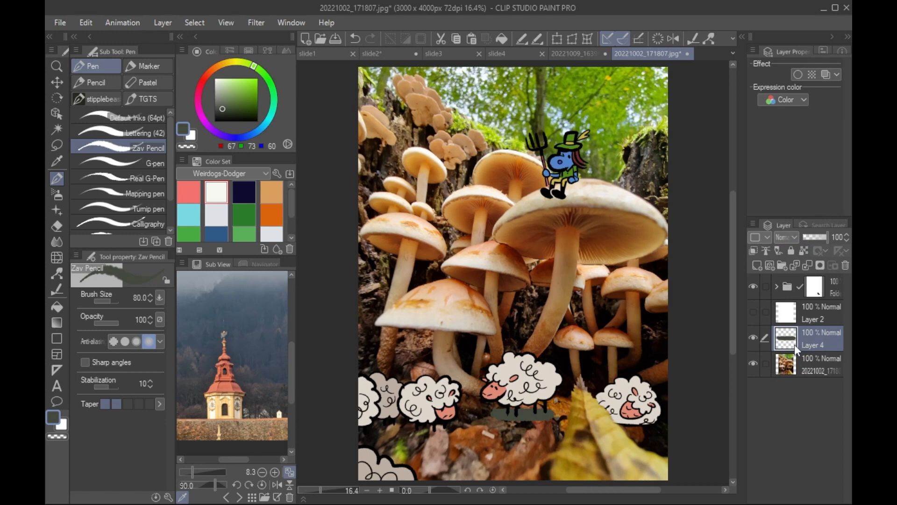
click(787, 237)
click(795, 276)
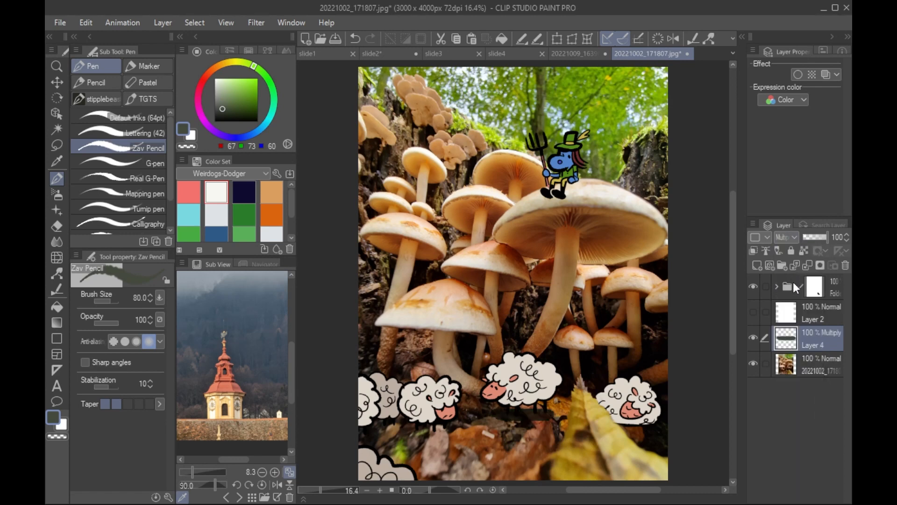
drag(825, 237, 815, 240)
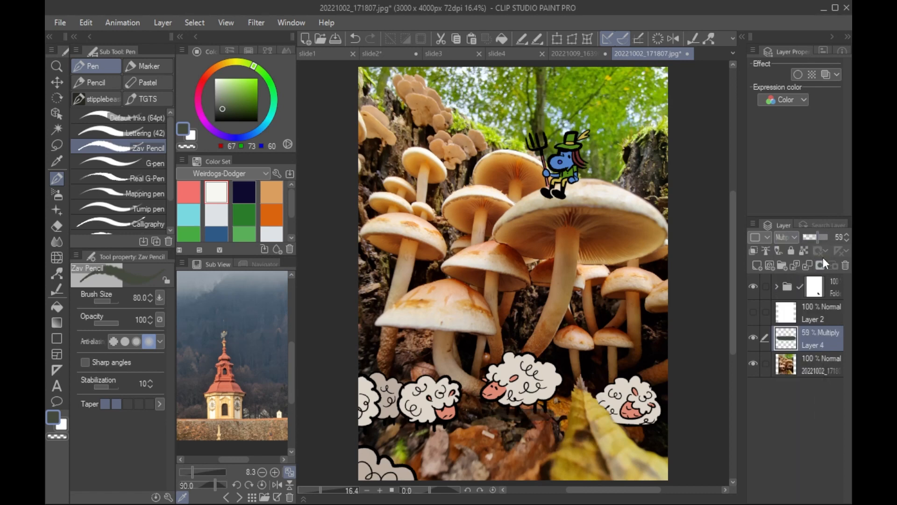
drag(504, 420, 495, 416)
mouse_move(632, 426)
mouse_down()
mouse_move(671, 421)
mouse_move(661, 428)
mouse_up()
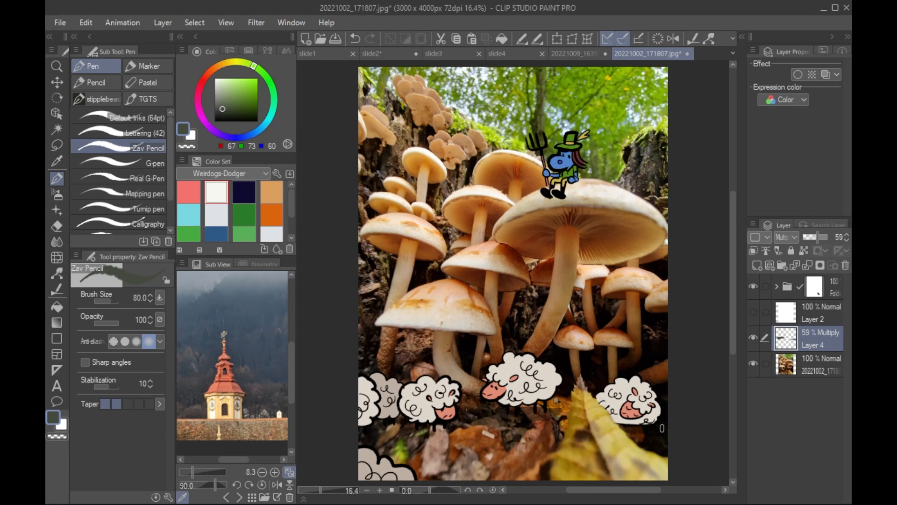
Step: Add a new layer above the masked folder, clip it to the folder, and choose the Soft airbrush
click(775, 286)
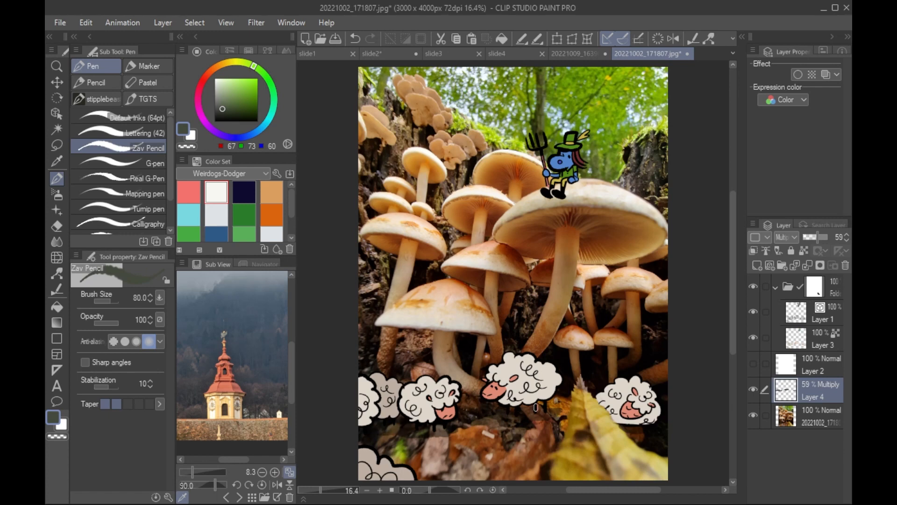
click(838, 291)
click(757, 266)
drag(825, 310, 839, 276)
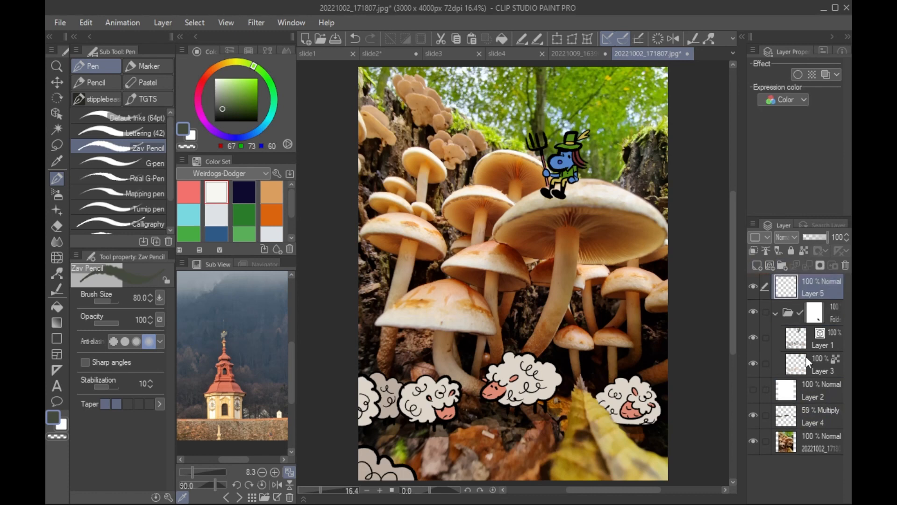
click(799, 313)
key(ctrl+alt+g)
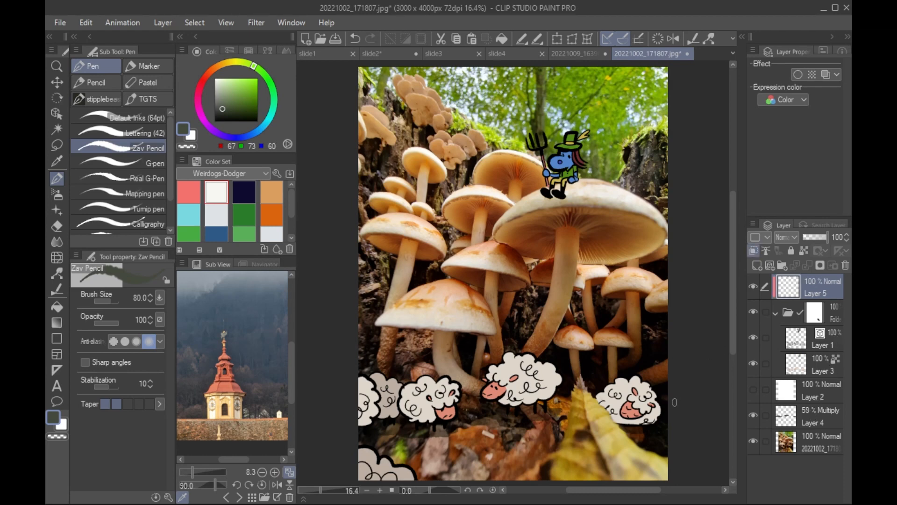
key(b)
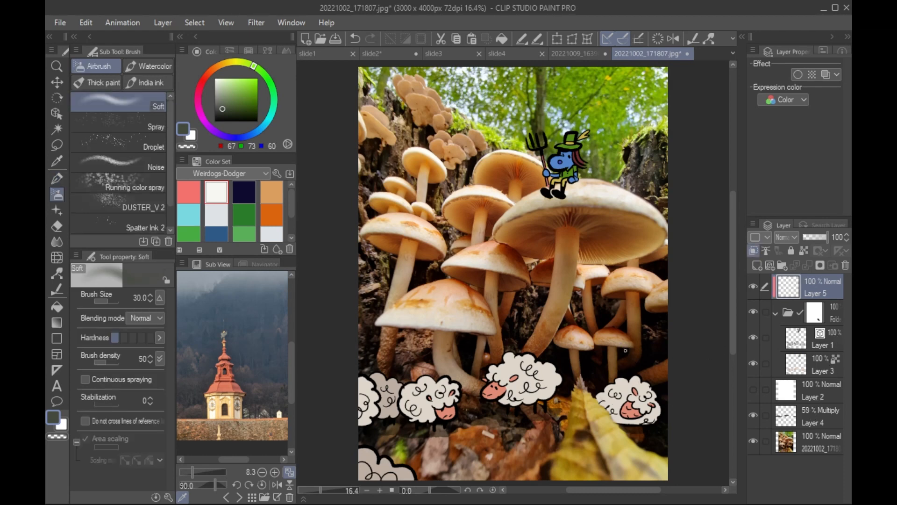
Step: Enlarge the Soft airbrush to size 1000 and toggle the new layer's clipping off and back on to the folder
key(])
key(])
key(])
key(])
key(])
key(])
key(])
key(])
key(])
key(])
key(])
key(])
key(])
key(])
key(])
key(])
key(])
key(ctrl+alt+g)
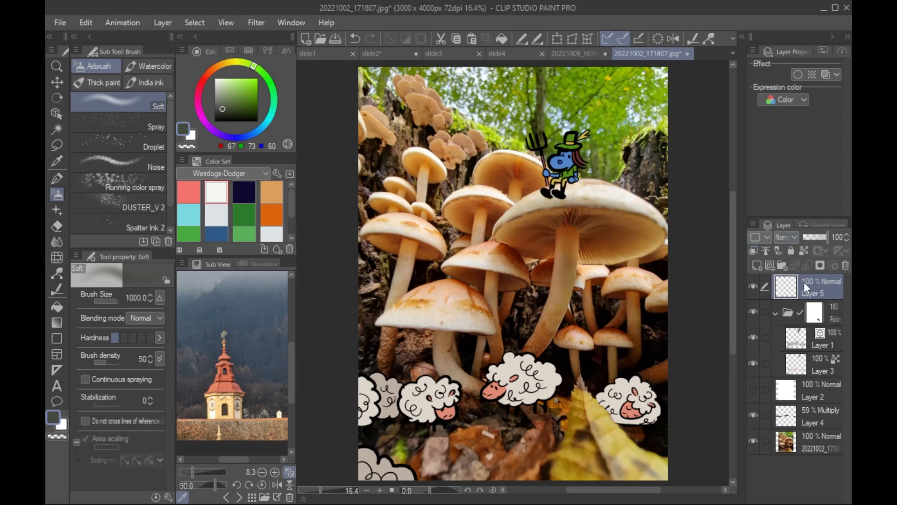
click(778, 252)
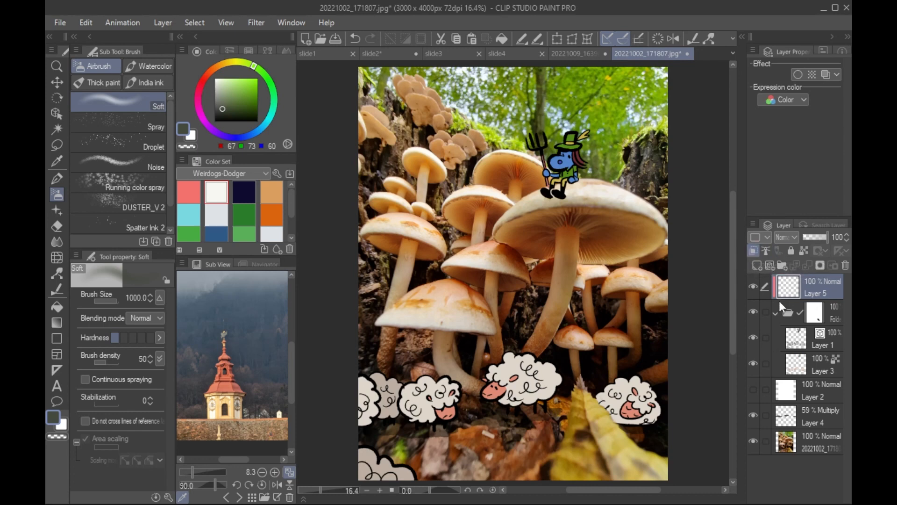
Step: Airbrush dark gray-green shading over the resting sheep, reduce the brush to 700, and set the clipped layer to Multiply
mouse_move(681, 400)
mouse_down()
mouse_move(607, 405)
mouse_move(657, 405)
mouse_move(668, 424)
mouse_move(653, 435)
mouse_move(572, 436)
mouse_move(637, 424)
mouse_move(604, 417)
mouse_move(588, 446)
mouse_up()
key(ctrl+z)
key([)
key([)
key([)
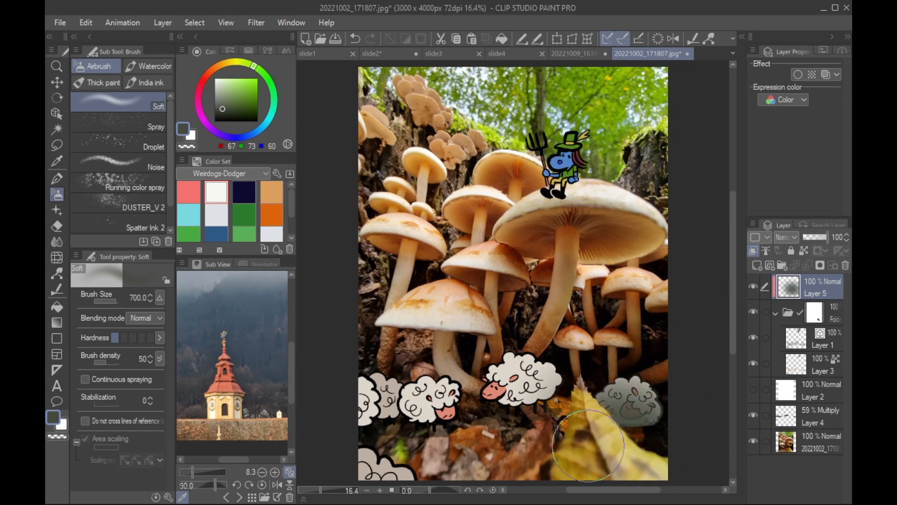
click(789, 241)
click(788, 275)
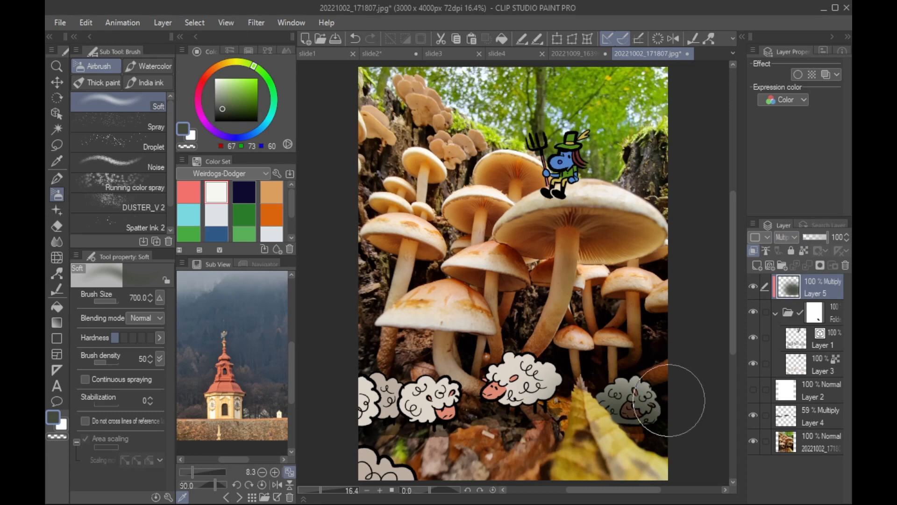
Step: Airbrush clipped Multiply shading down over the middle sheep with the brush at size 800
key([)
key([)
key(])
key(])
key(])
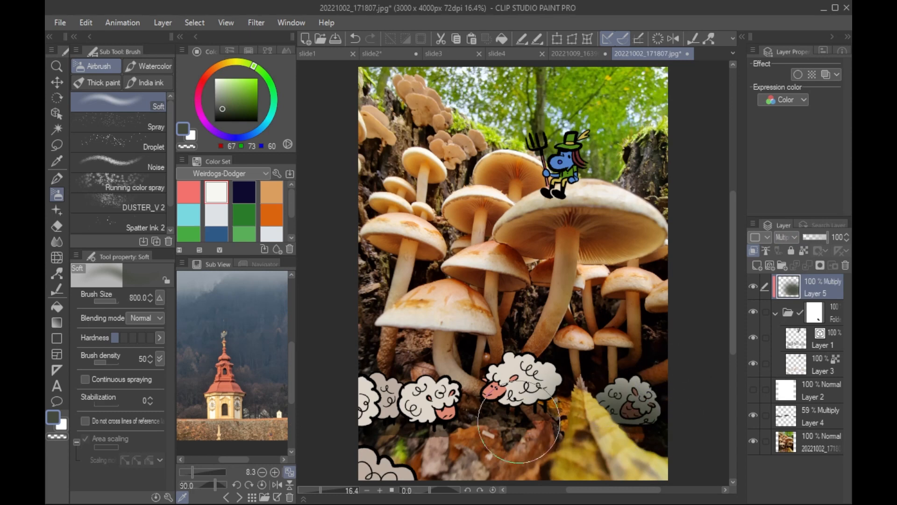
mouse_move(541, 365)
mouse_down()
mouse_move(517, 330)
mouse_move(511, 437)
mouse_up()
Step: Soften the sheep's shading using transparent color at brush size 1000, restore the dark gray-green color, and undo the last change
key(bracketright)
key(bracketright)
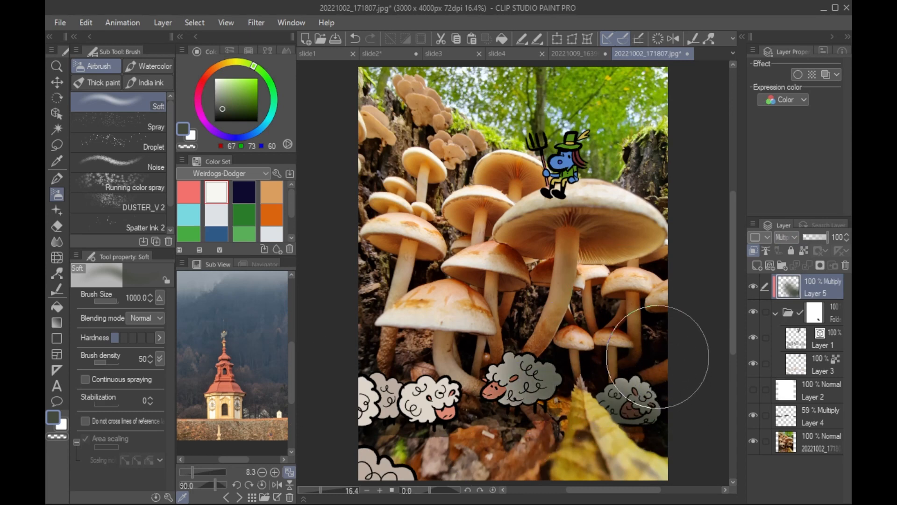
click(57, 433)
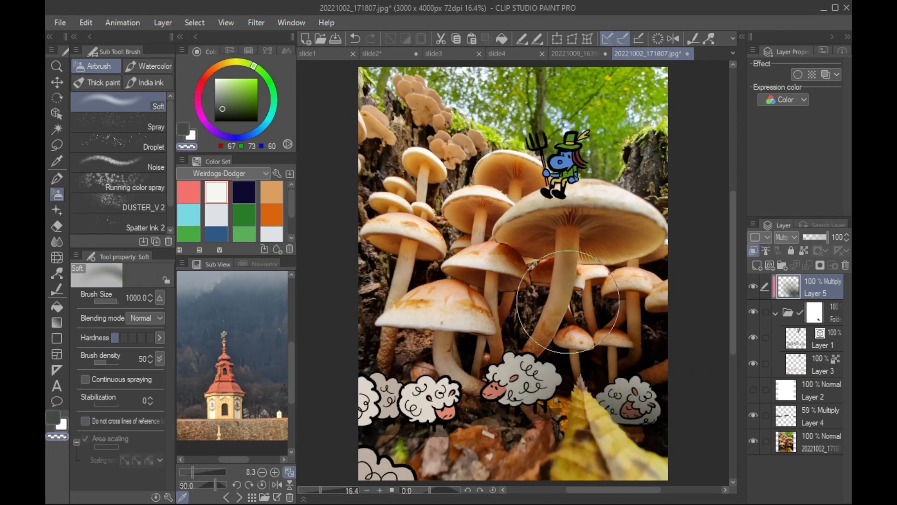
click(51, 418)
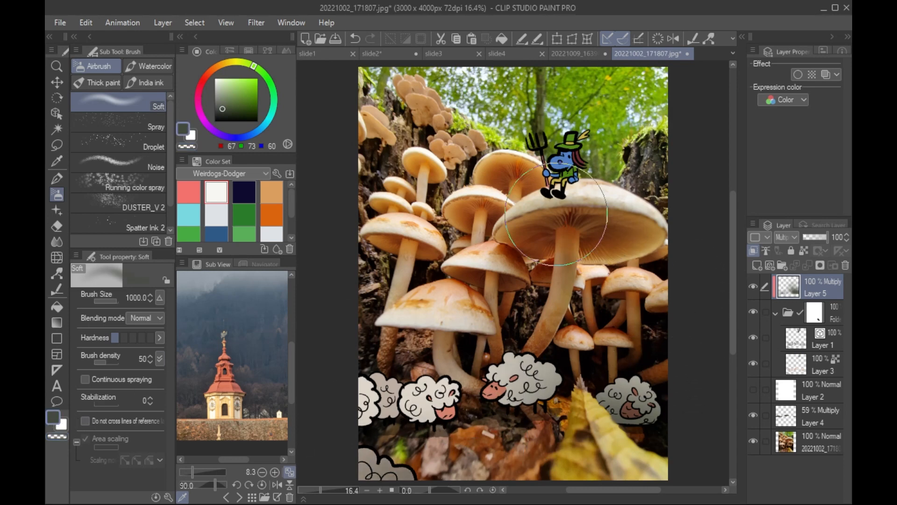
key(ctrl+z)
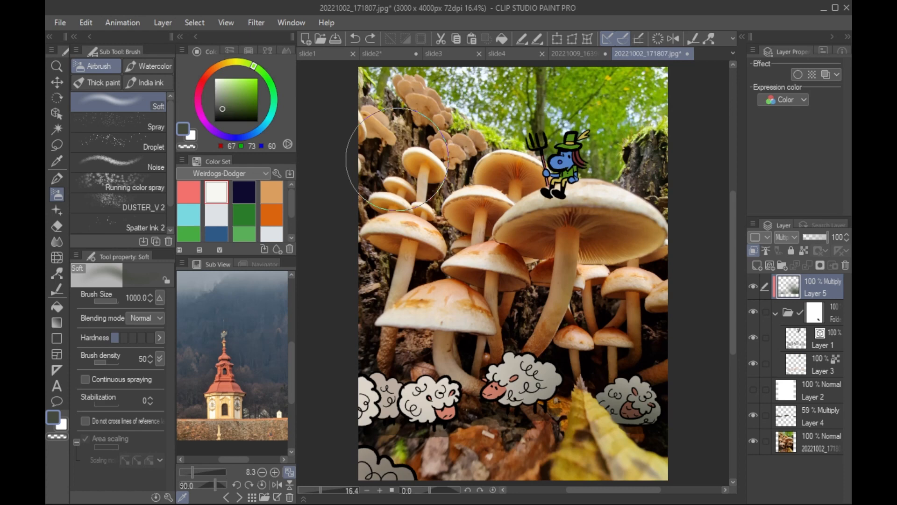
Step: Add a clipped layer above the shading and airbrush a pale highlight (244, 255, 230) over the farmer at sizes from 500 to 700
click(770, 264)
drag(221, 105, 218, 78)
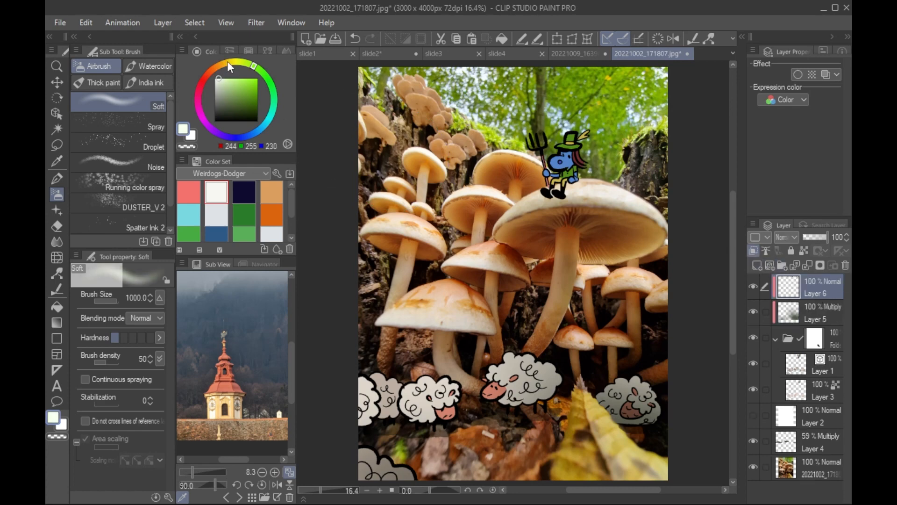
mouse_move(553, 148)
mouse_down()
mouse_move(551, 136)
mouse_move(582, 117)
mouse_up()
key([)
key([)
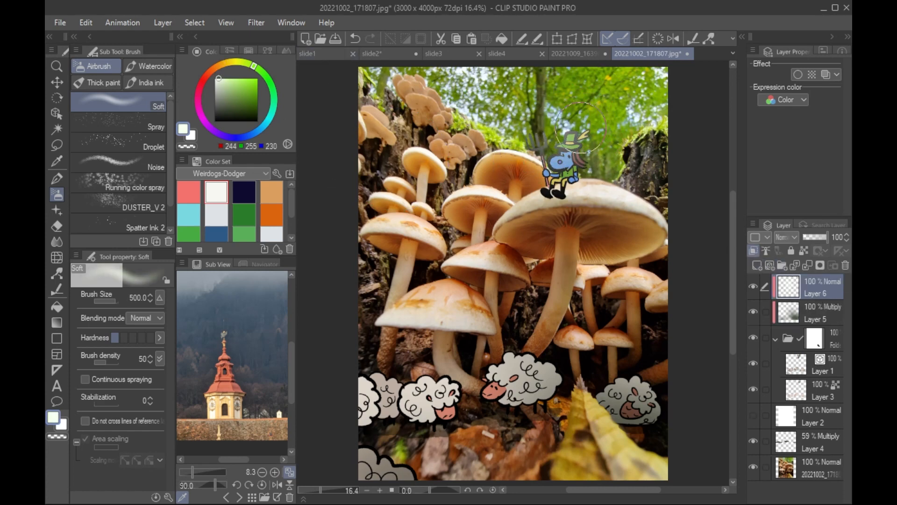
drag(560, 159, 555, 144)
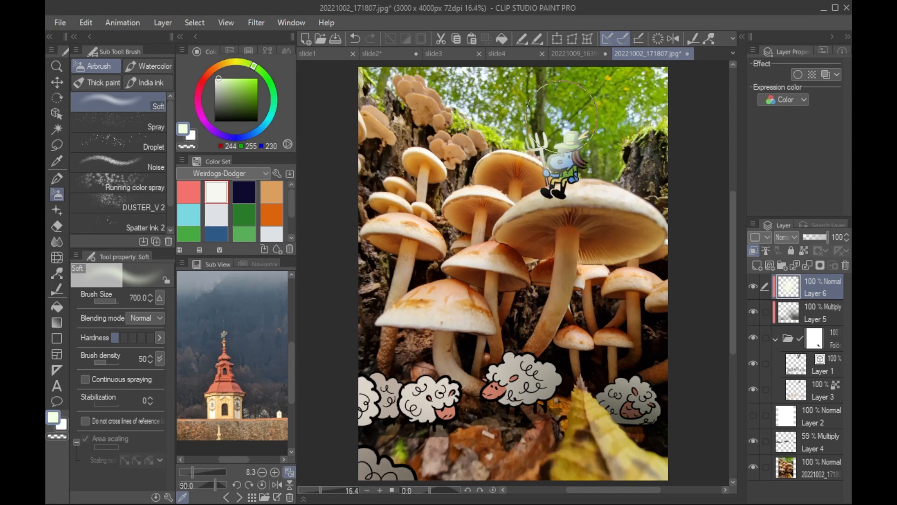
Step: Try the Lighten blending mode at 46% opacity and the Overlay mode on the farmer's highlight layer
click(789, 239)
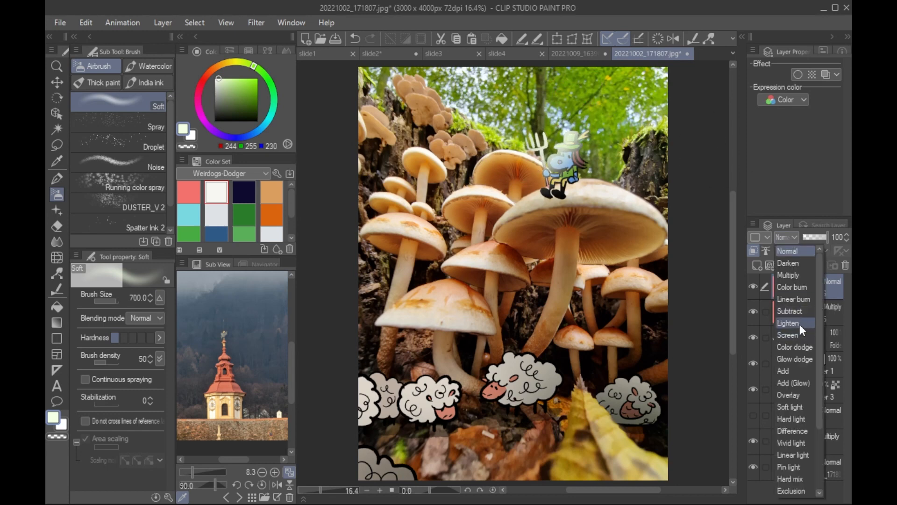
click(800, 323)
drag(821, 237, 814, 239)
click(784, 238)
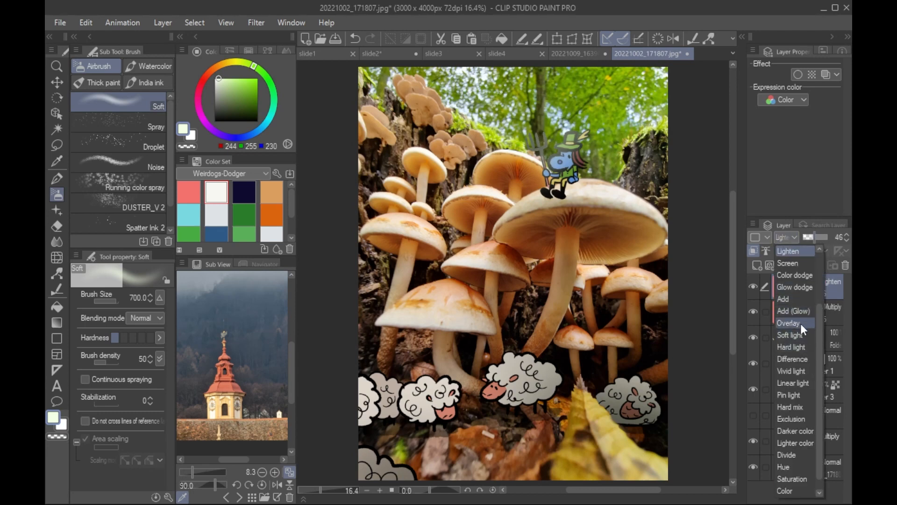
click(800, 323)
Step: Set the farmer's highlight layer to Add (Glow) at 74% opacity
click(787, 237)
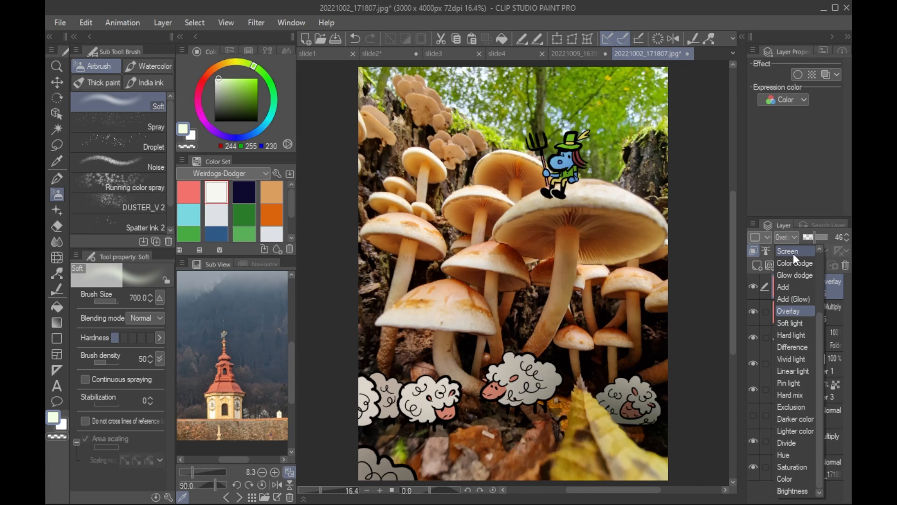
click(800, 301)
drag(820, 240, 815, 239)
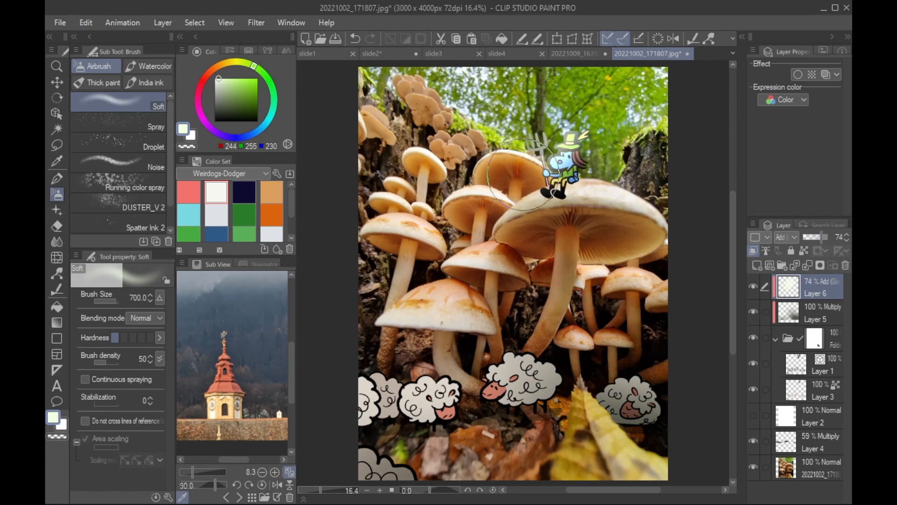
Step: Airbrush more pale glow across the farmer and his pitchfork, then reduce the brush size to 400
drag(552, 168, 582, 156)
key(bracketleft)
key(bracketleft)
key(bracketleft)
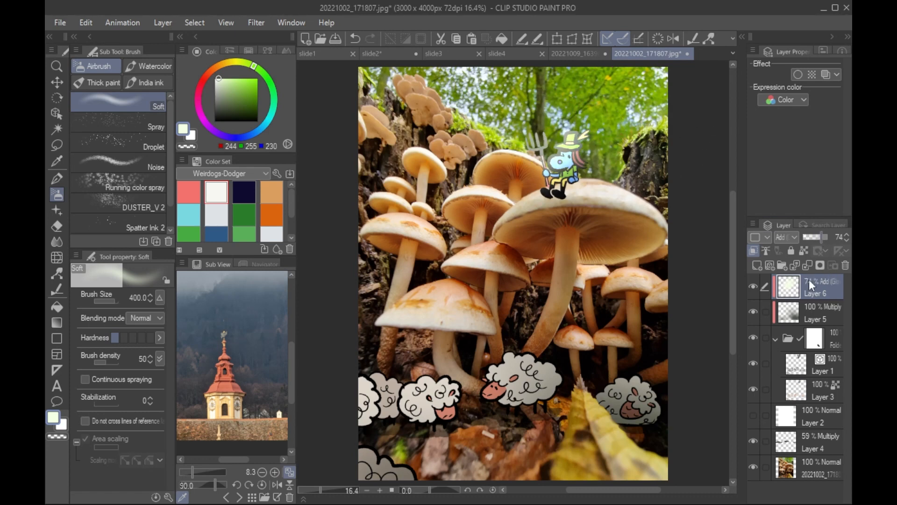
Step: Add another clipped layer above the glow layer and set the airbrush size to 700
click(757, 265)
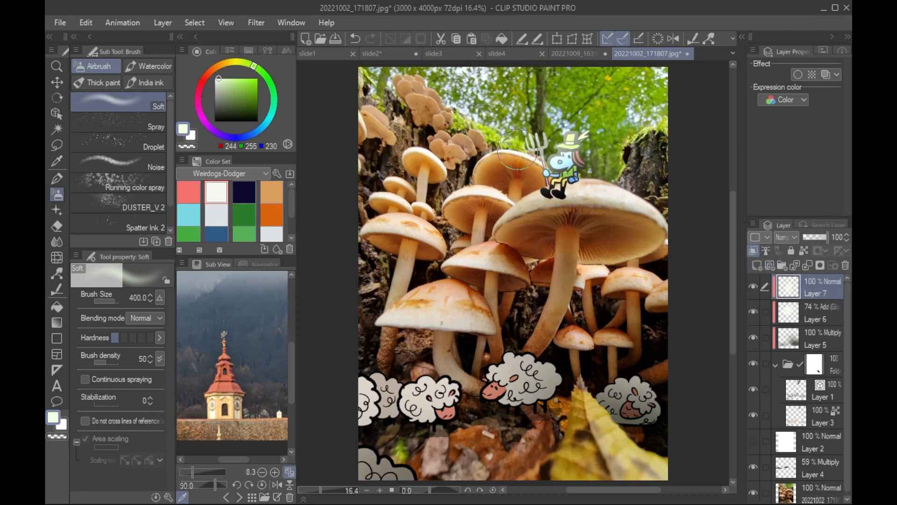
key(bracketright)
key(bracketright)
key(bracketright)
Step: Paint a dark gray (63, 66, 60) shadow beneath the farmer on the 59% Multiply layer with the Zav Pencil at size 80
click(801, 471)
drag(228, 109, 195, 148)
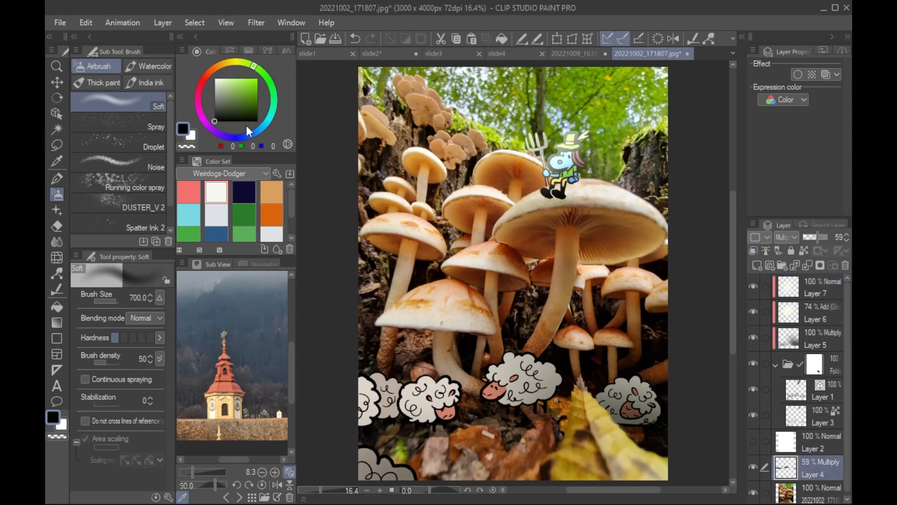
key(p)
drag(563, 196, 564, 190)
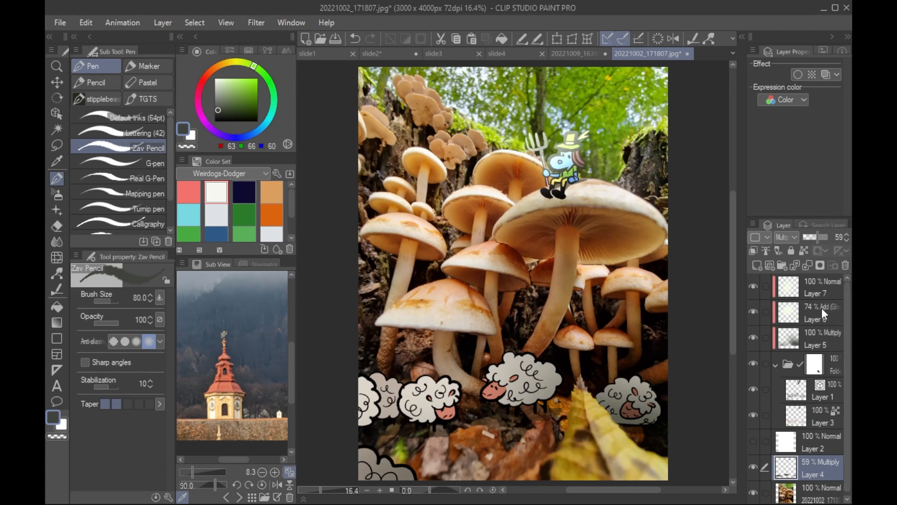
Step: Select the line-art and color layers together and lasso the cropped foreground sheep in the photo's lower-left corner
click(824, 292)
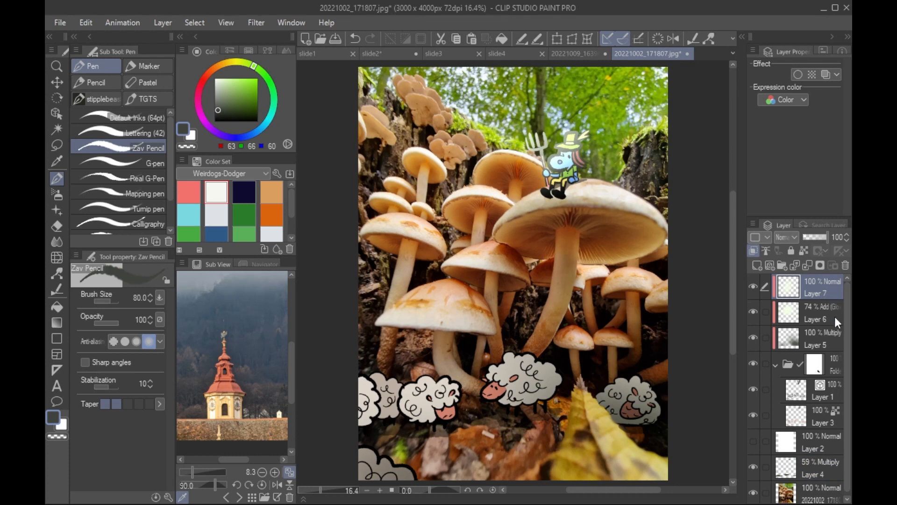
click(826, 397)
click(765, 415)
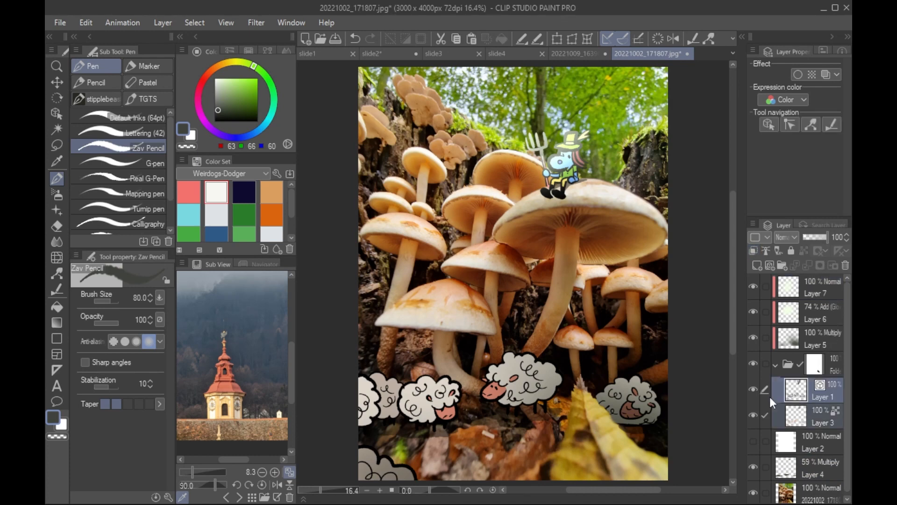
scroll(416, 438, down, 2)
key(m)
mouse_move(416, 438)
mouse_down()
mouse_move(425, 414)
mouse_move(322, 423)
mouse_up()
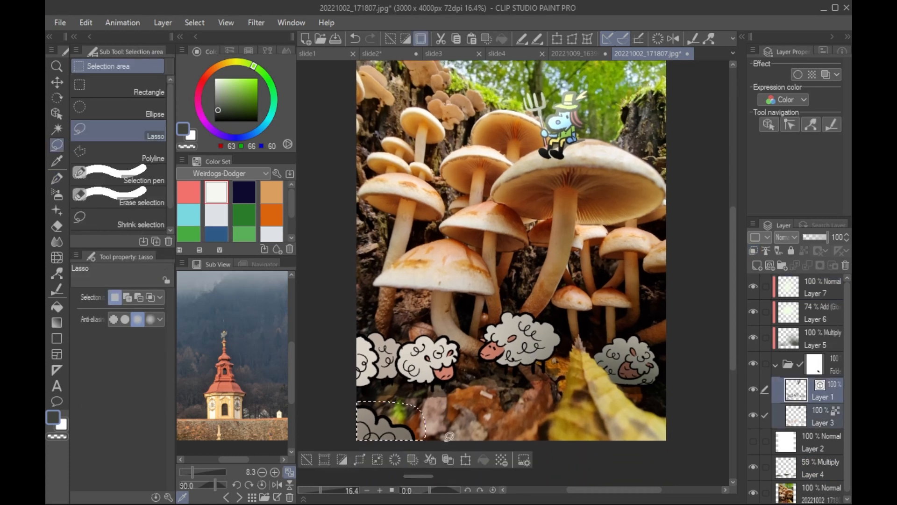
Step: Cut and paste the foreground sheep's line art and color onto new layers, deselect, and merge the two copies into one layer
click(831, 397)
key(Delete)
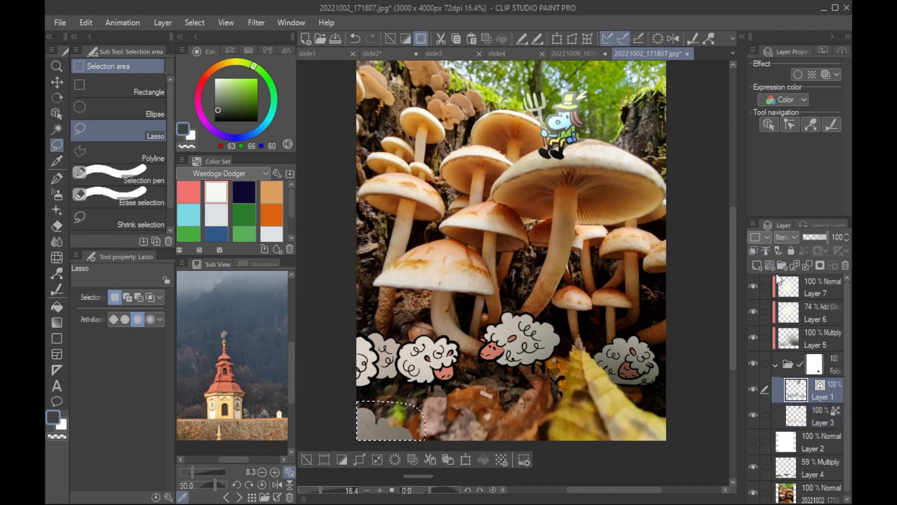
key(ctrl+v)
click(816, 439)
key(ctrl+x)
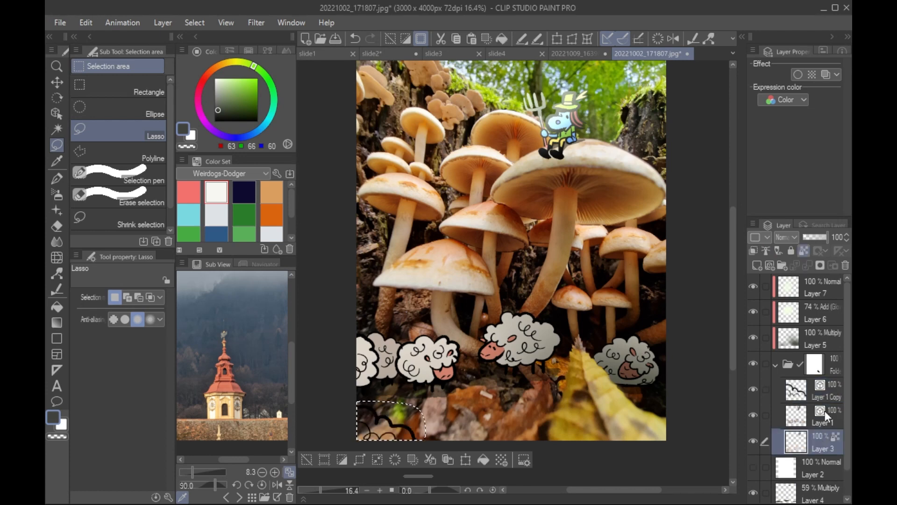
key(ctrl+v)
key(ctrl+d)
click(828, 398)
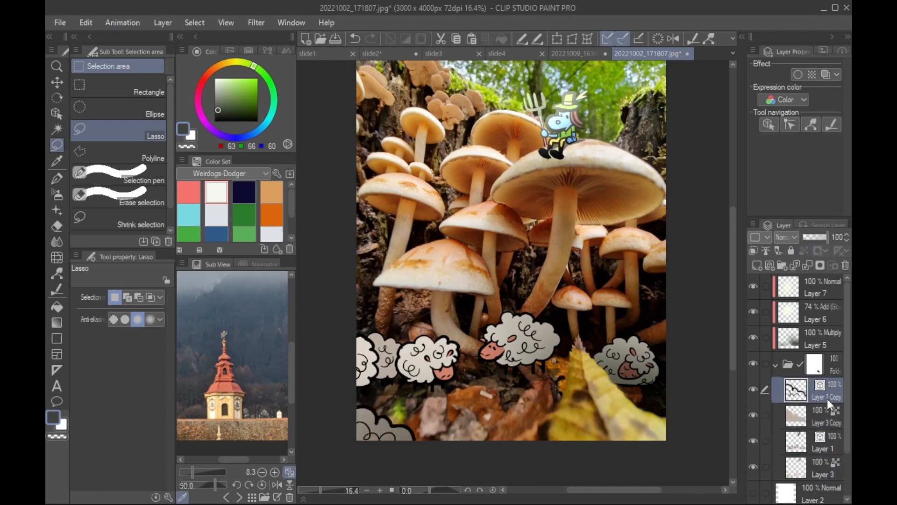
key(ctrl+e)
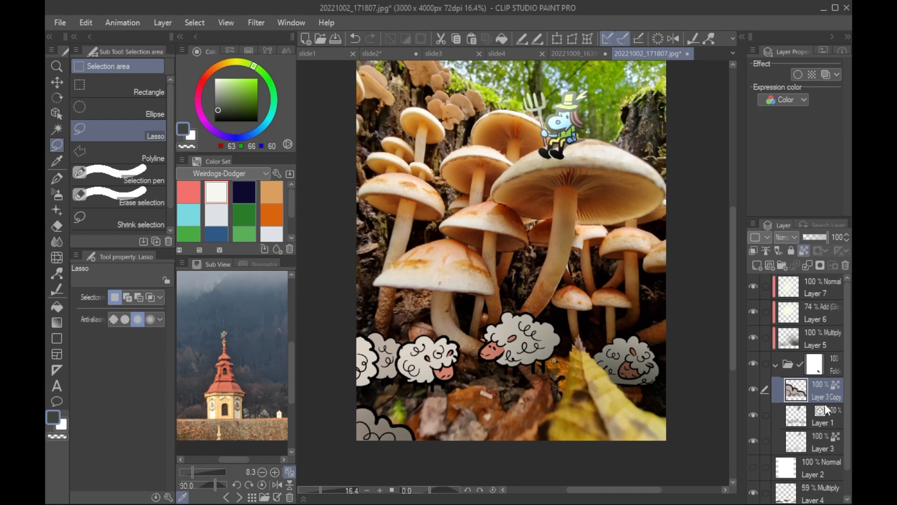
Step: Try a Gaussian blur of strength 45.41 on the merged foreground sheep layer
click(257, 22)
mouse_move(317, 39)
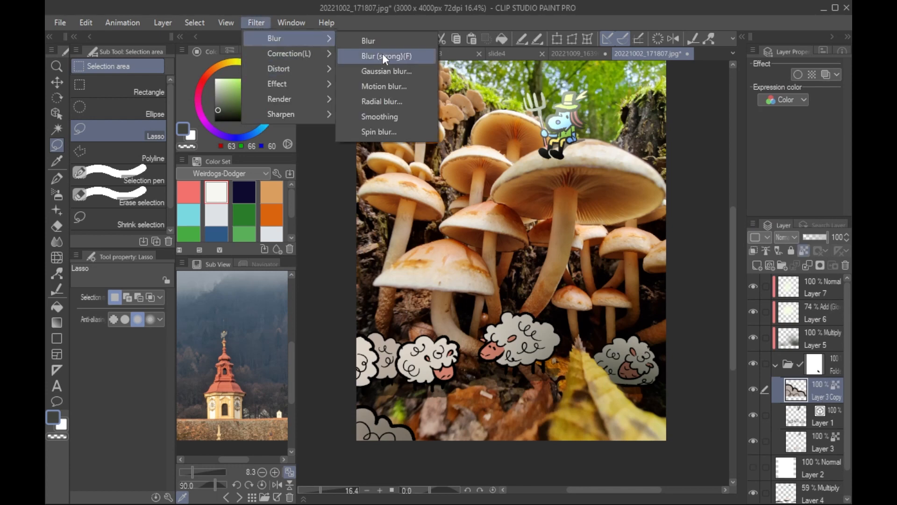
click(409, 73)
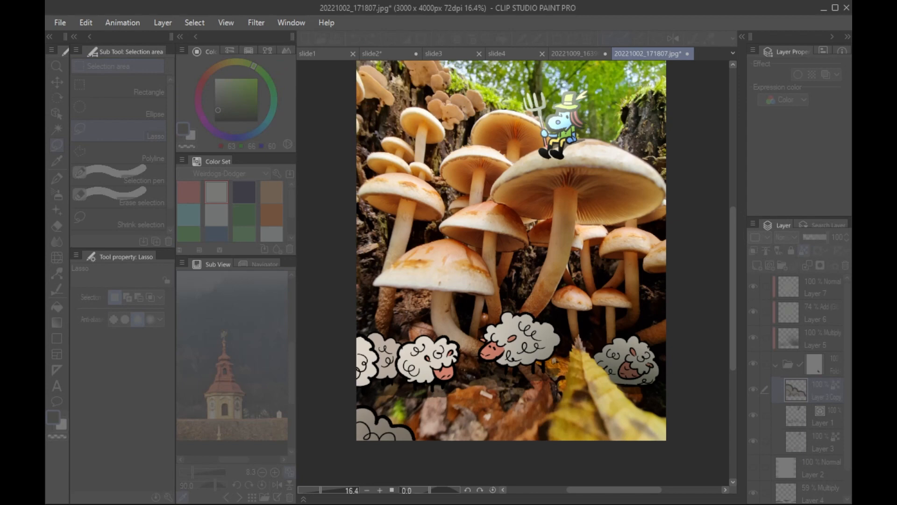
drag(811, 98, 333, 192)
click(272, 221)
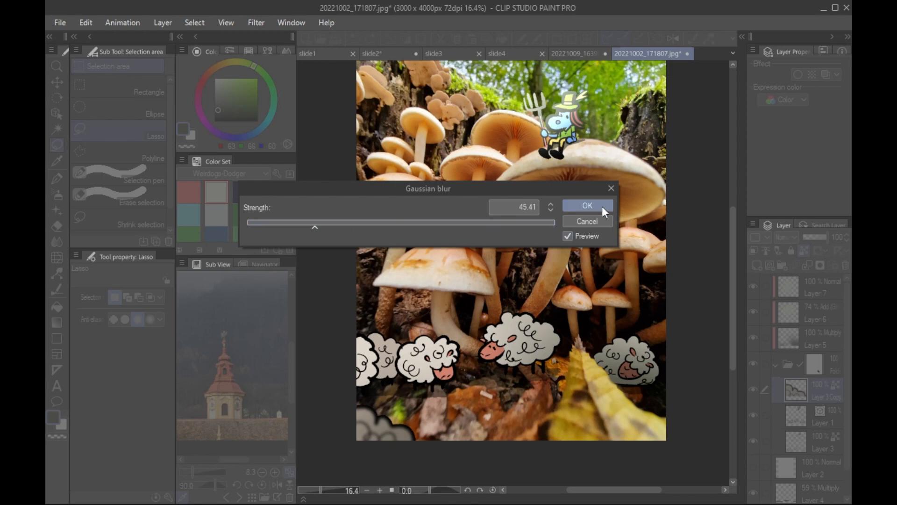
click(587, 206)
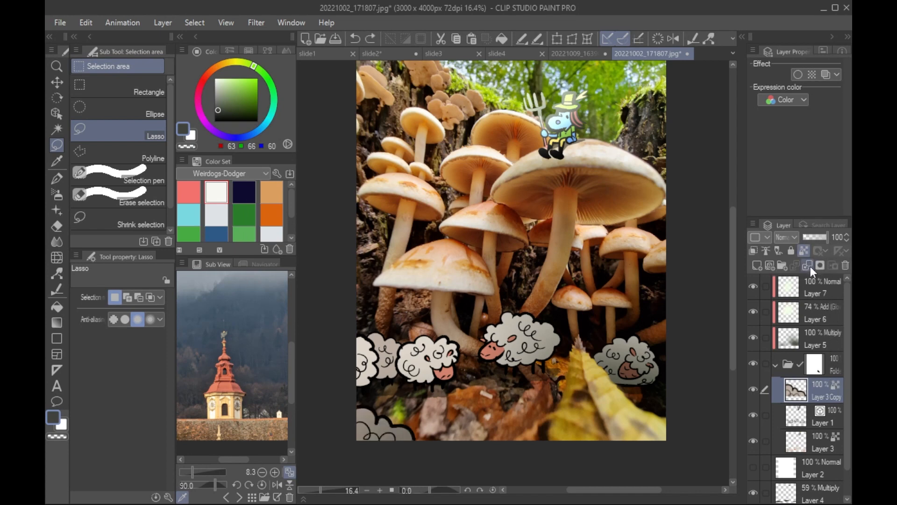
Step: Unlock transparent pixels on the merged foreground sheep layer and apply a Gaussian blur of strength 78.68
click(802, 253)
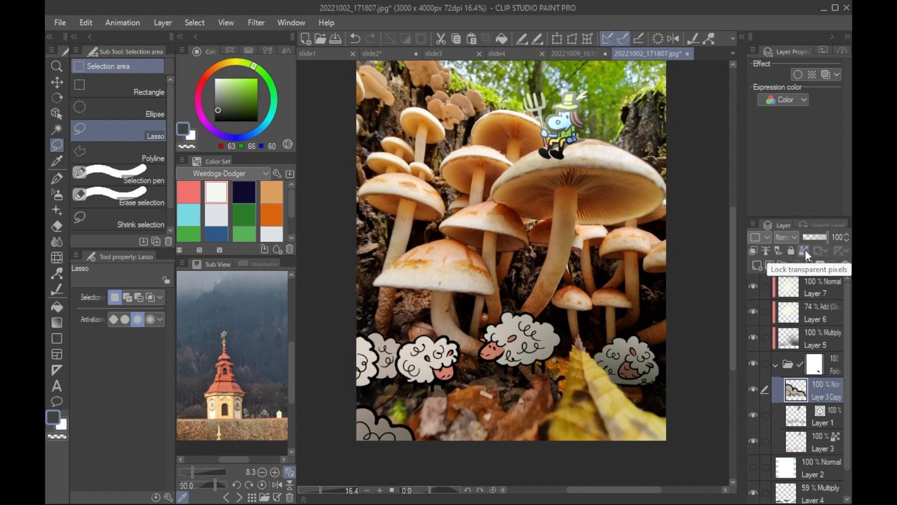
click(256, 22)
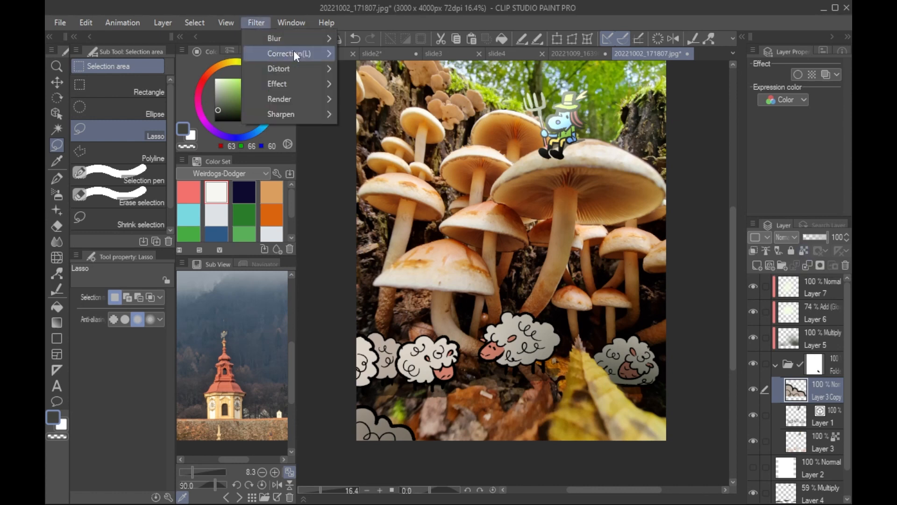
mouse_move(290, 39)
click(406, 70)
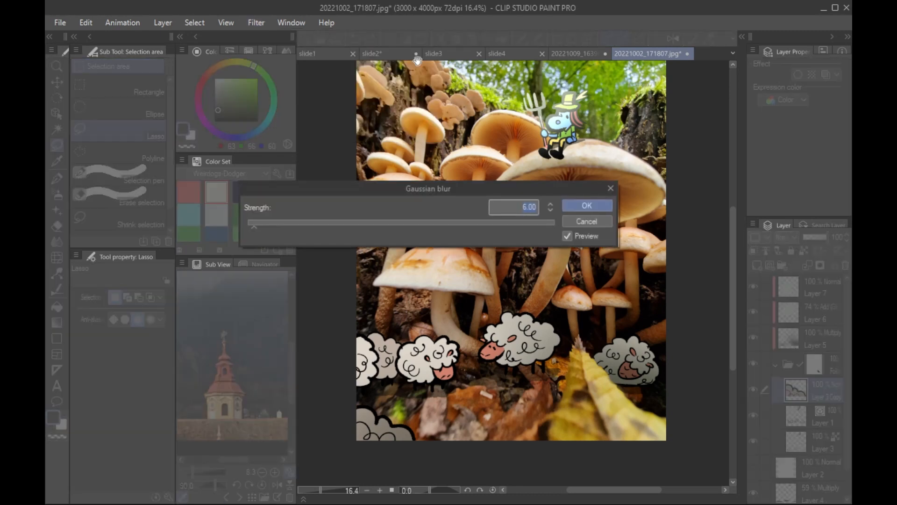
drag(326, 223, 375, 227)
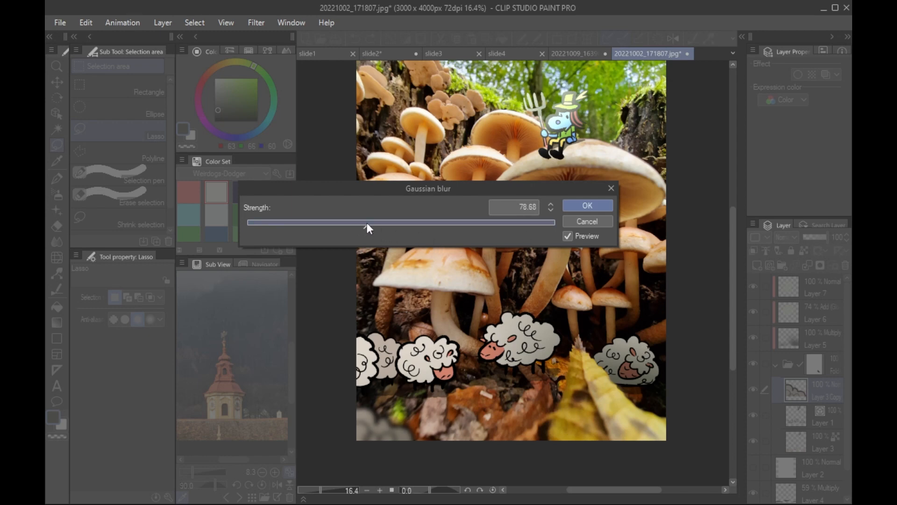
click(599, 206)
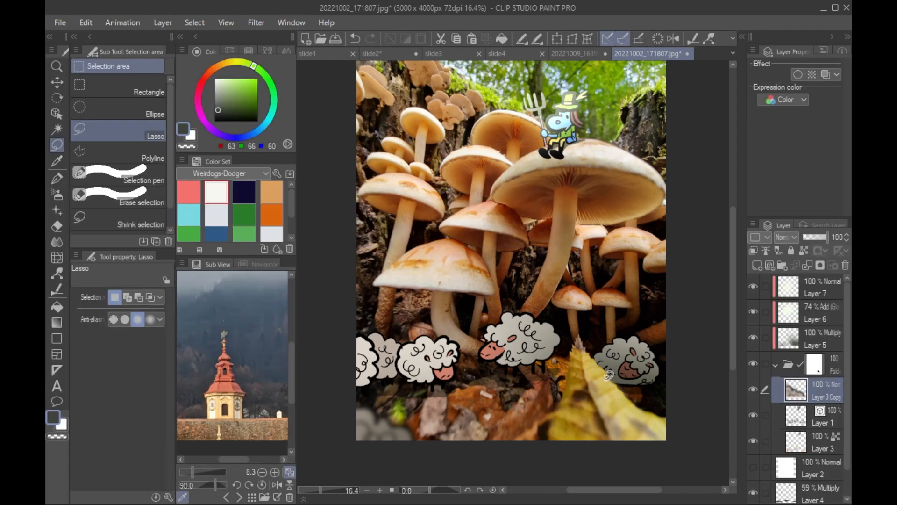
Step: Duplicate the blurred foreground sheep layer, enlarge the copy, and position it in the photo's lower-left corner
scroll(617, 373, up, 2)
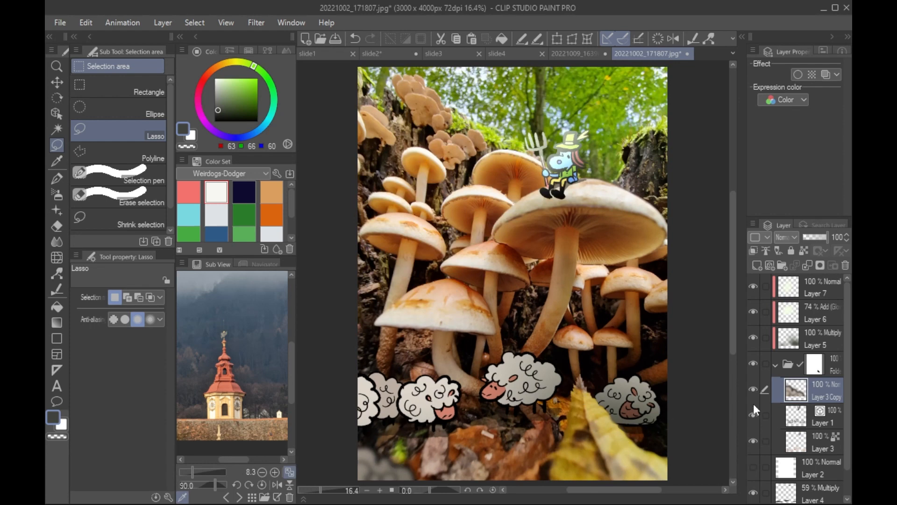
drag(796, 390, 767, 264)
key(ctrl+t)
drag(423, 438, 497, 395)
key(Return)
key(k)
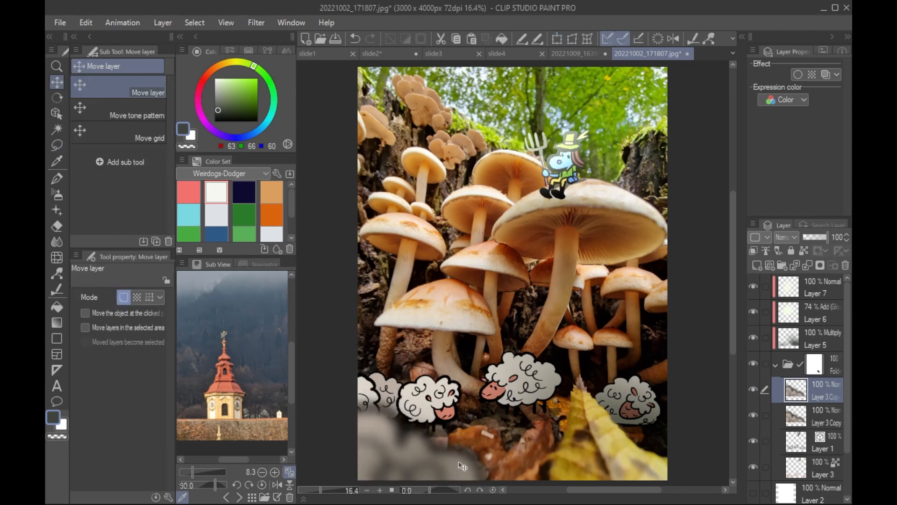
drag(462, 466, 442, 455)
Step: Scale the original blurred sheep layer beneath the copy to 120% and reposition it near the lower-left corner
click(823, 413)
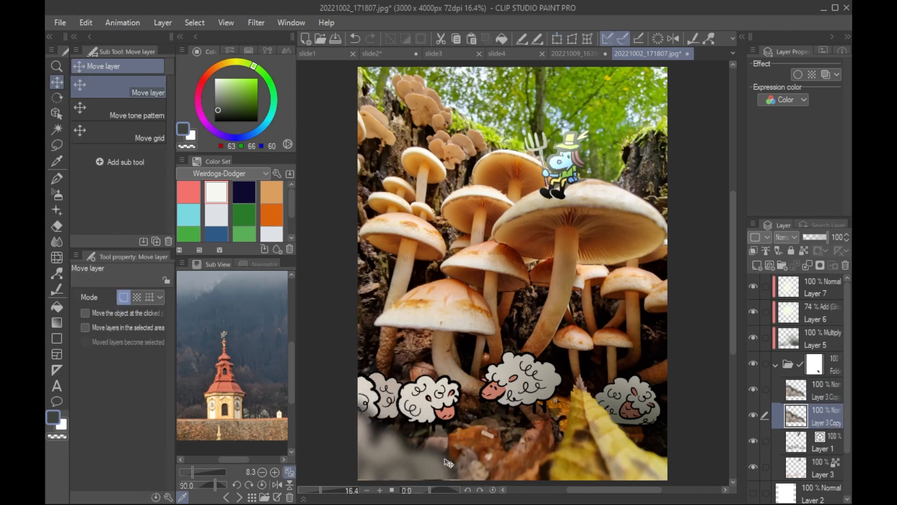
key(ctrl+t)
drag(469, 423, 483, 414)
drag(455, 454, 422, 438)
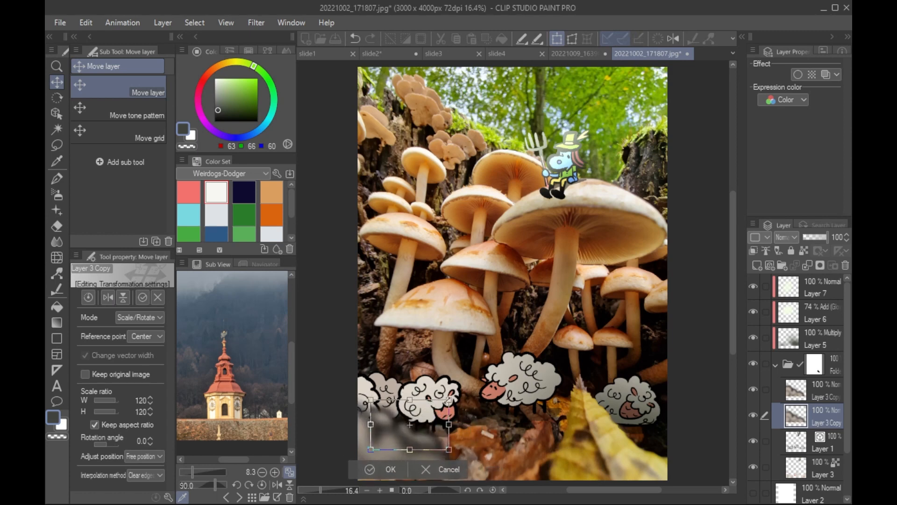
click(399, 468)
Step: Reposition the larger blurred sheep in the photo's lower-left corner and delete the smaller blurred sheep layer below it
click(808, 392)
drag(505, 448, 477, 453)
click(823, 413)
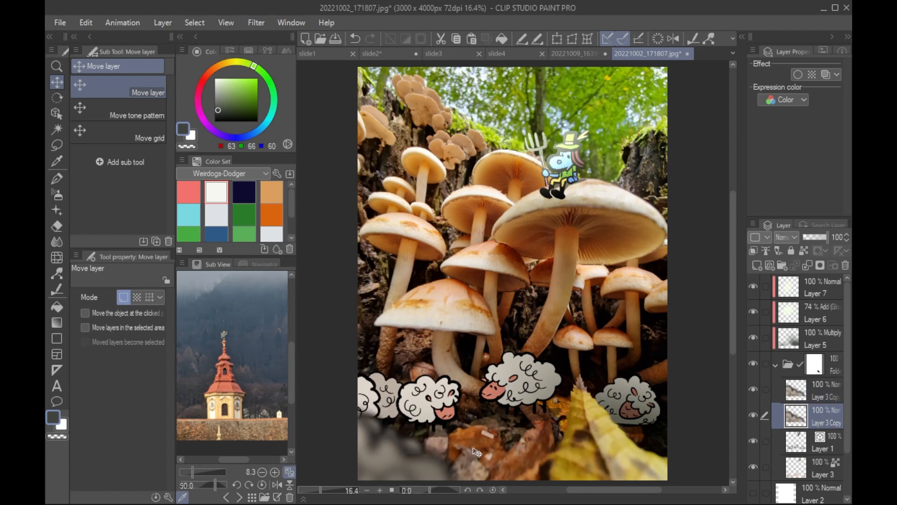
click(841, 265)
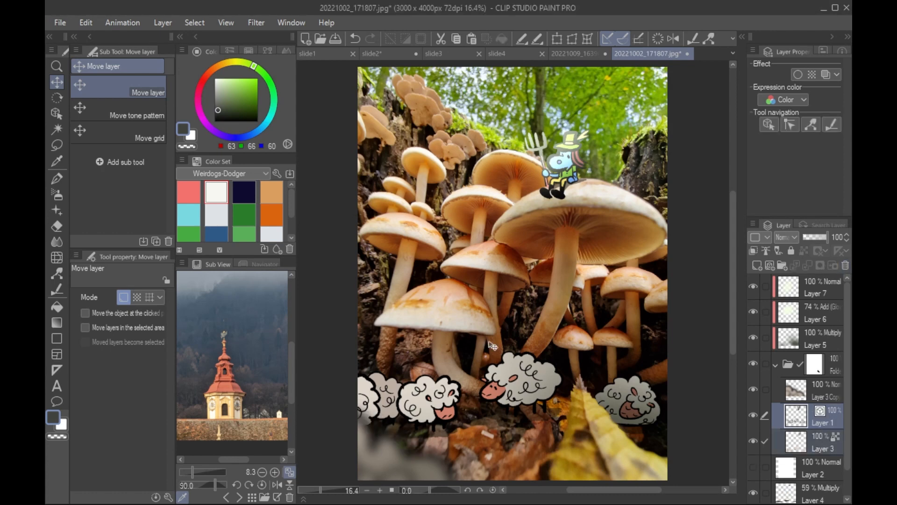
Step: Lasso the sheep group at the photo's left on the line-art and color layers, copy and paste it, and merge the copies
key(m)
mouse_move(469, 402)
mouse_down()
mouse_move(300, 431)
mouse_move(379, 469)
mouse_up()
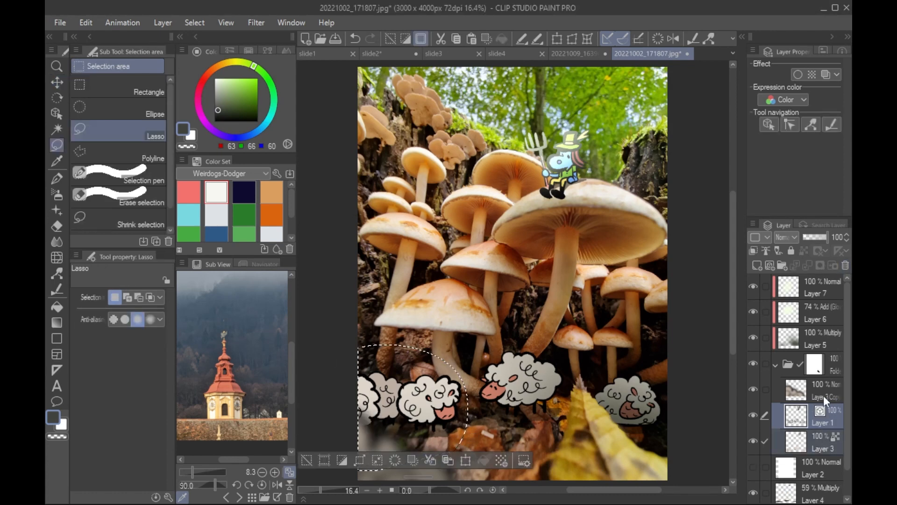
click(831, 406)
key(ctrl+v)
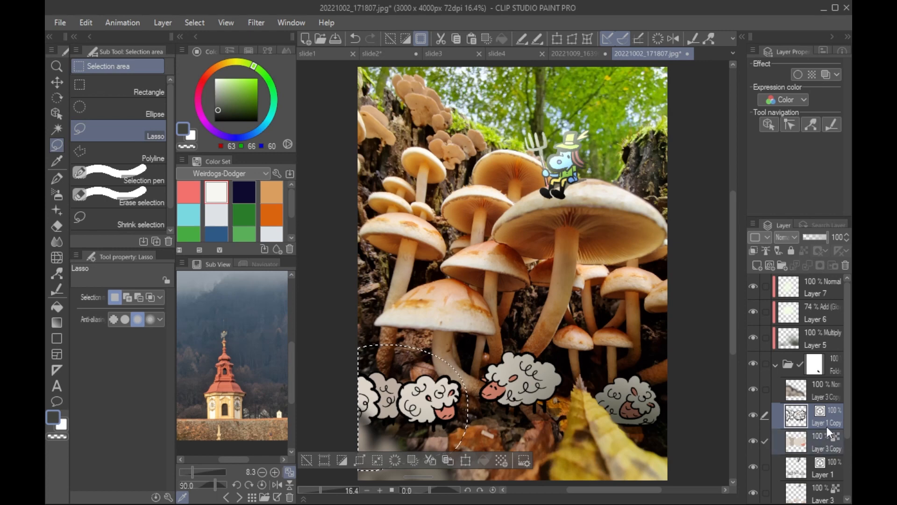
key(ctrl+e)
Step: Scale the merged sheep group copy to 133% and place it between the blurred sheep and the original group
key(ctrl+t)
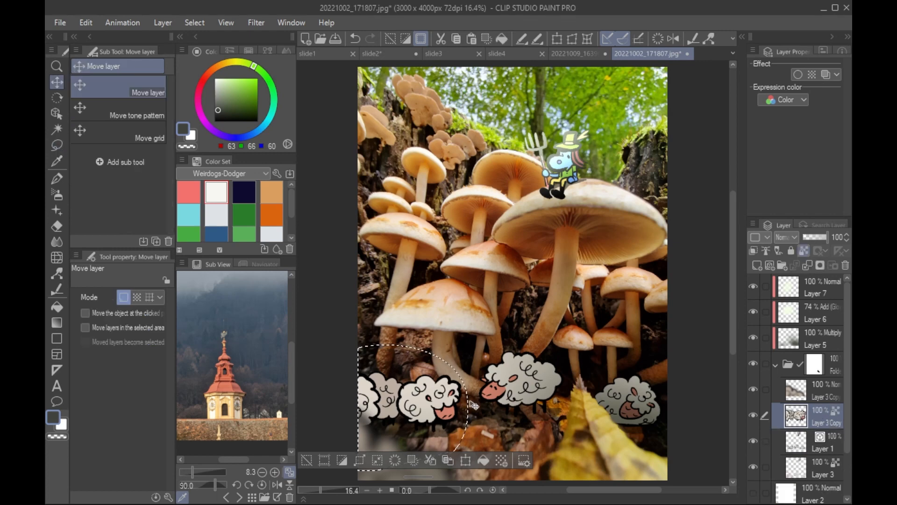
drag(474, 395, 478, 391)
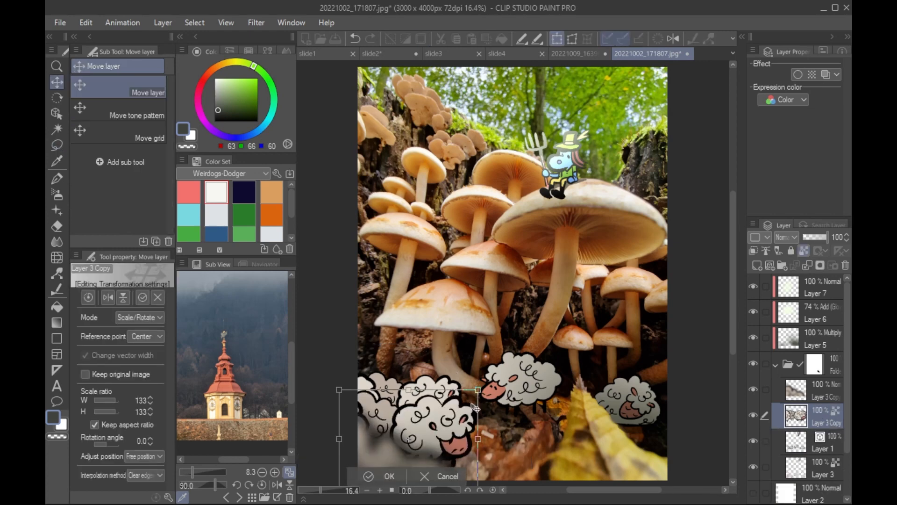
drag(460, 427, 417, 442)
click(358, 476)
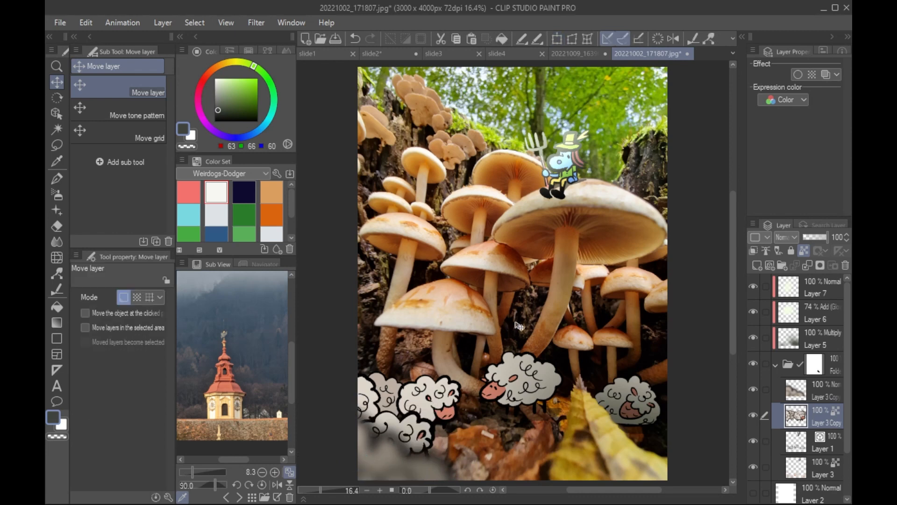
Step: Try a Gaussian blur of strength 31.21 on the enlarged sheep group copy
click(256, 23)
mouse_move(289, 39)
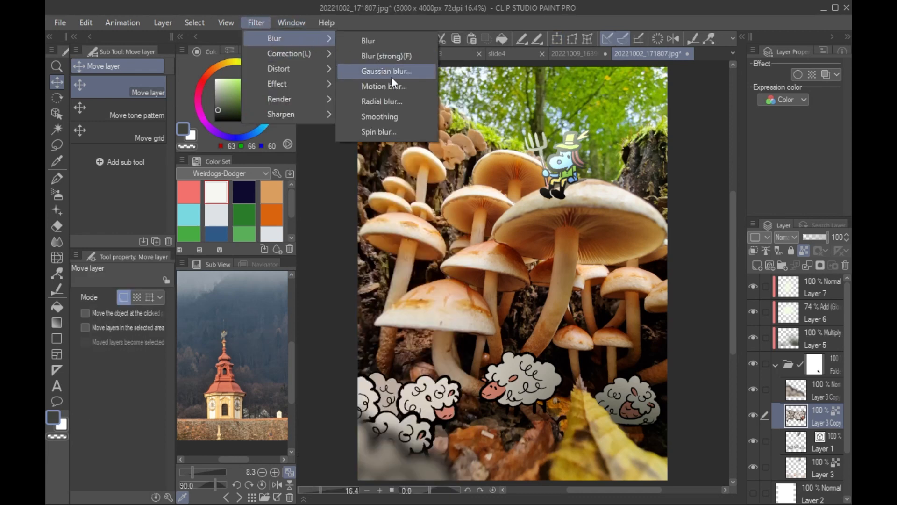
click(405, 68)
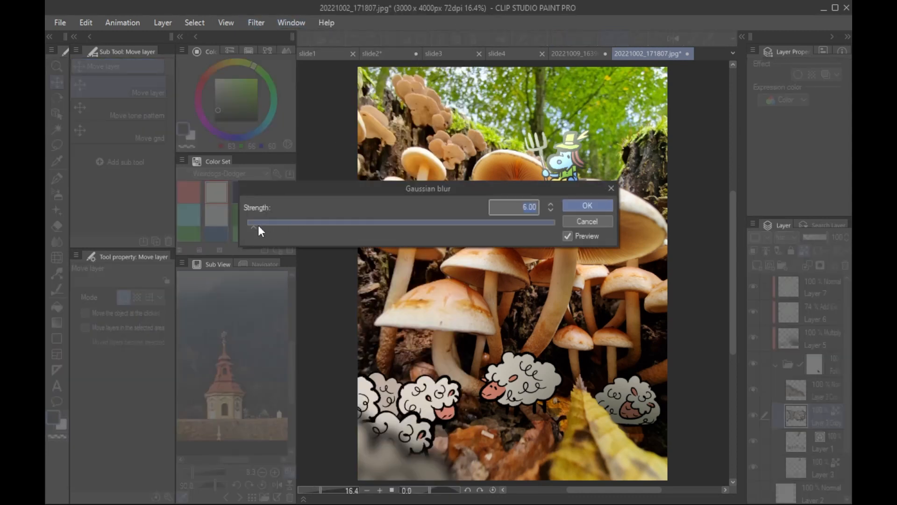
drag(258, 226, 293, 228)
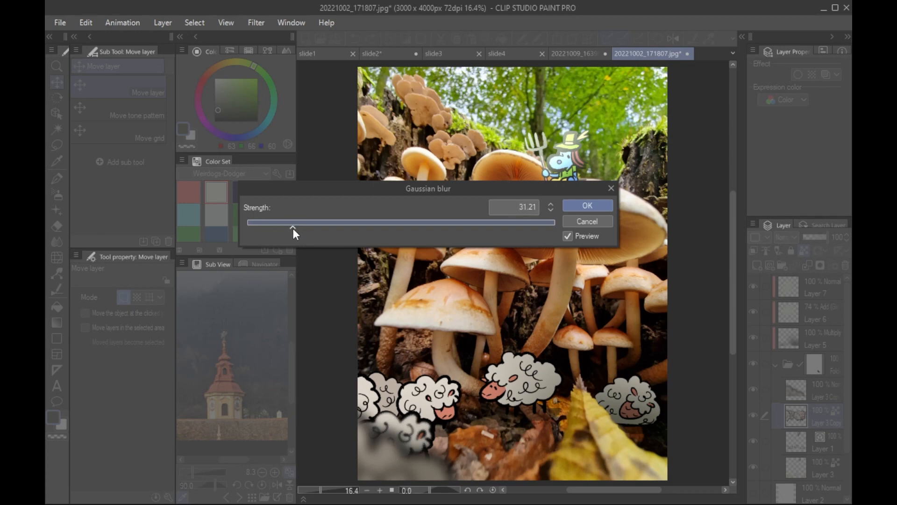
click(588, 206)
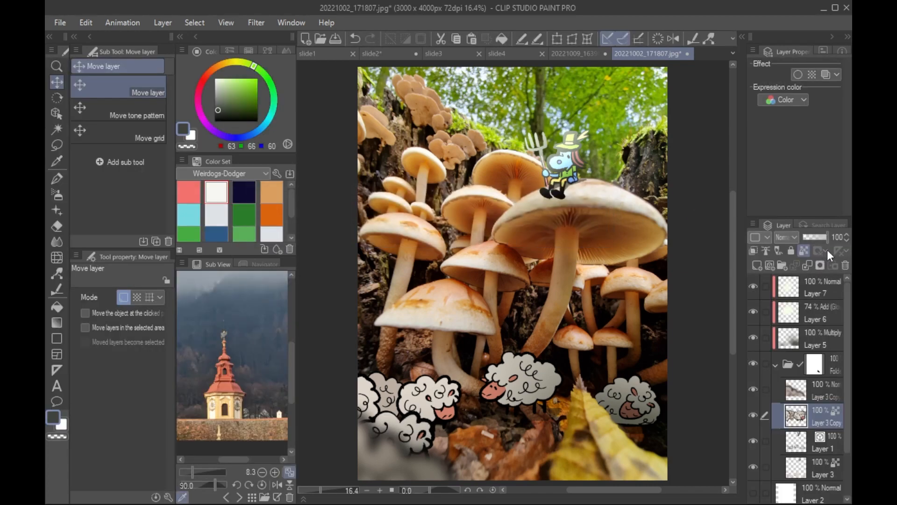
Step: Apply a Gaussian blur of strength 68.95 to the enlarged sheep group copy with transparent pixels unlocked, and adjust its position
click(254, 22)
mouse_move(280, 37)
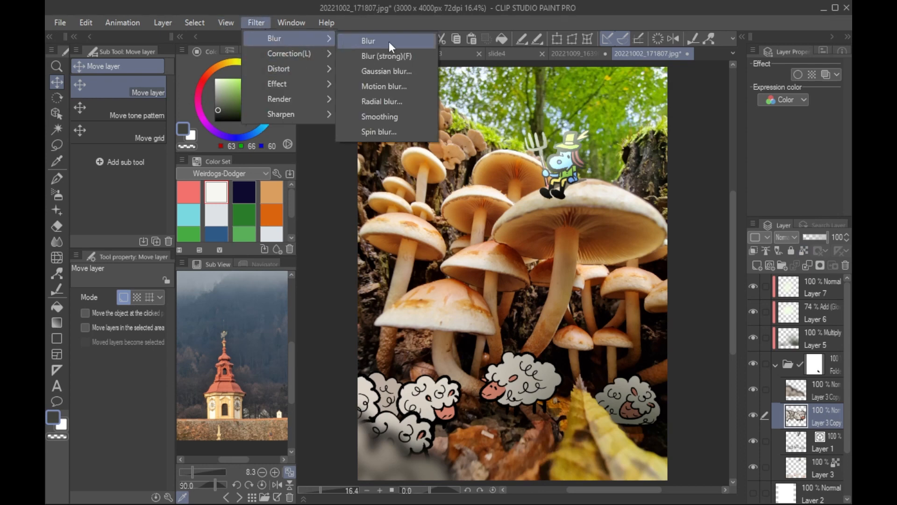
click(408, 70)
mouse_move(355, 227)
mouse_down()
mouse_move(363, 226)
mouse_move(340, 226)
mouse_up()
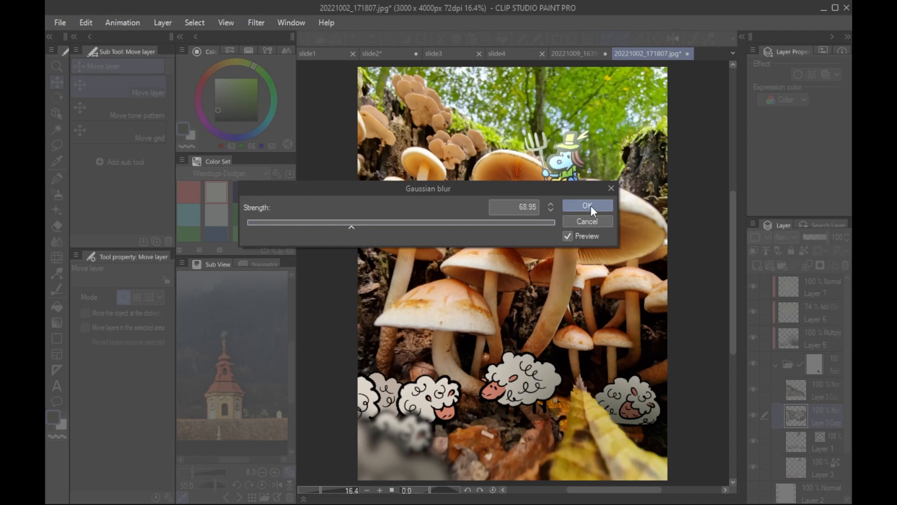
click(590, 205)
mouse_move(448, 444)
mouse_down()
mouse_move(449, 436)
mouse_move(428, 446)
mouse_move(454, 445)
mouse_up()
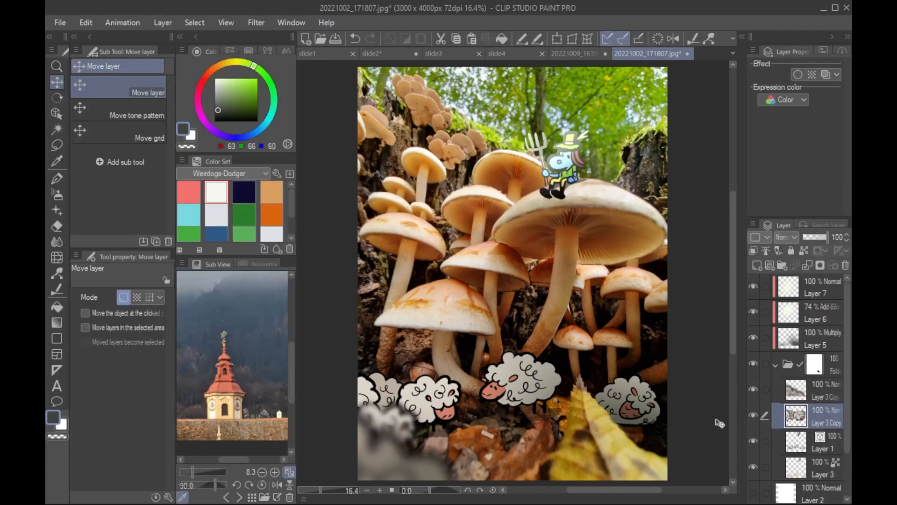
Step: Duplicate the blurred sheep group, move the copy up over the mushroom stems, and apply a Gaussian blur of strength 41.36
drag(821, 420, 761, 267)
drag(411, 410, 571, 302)
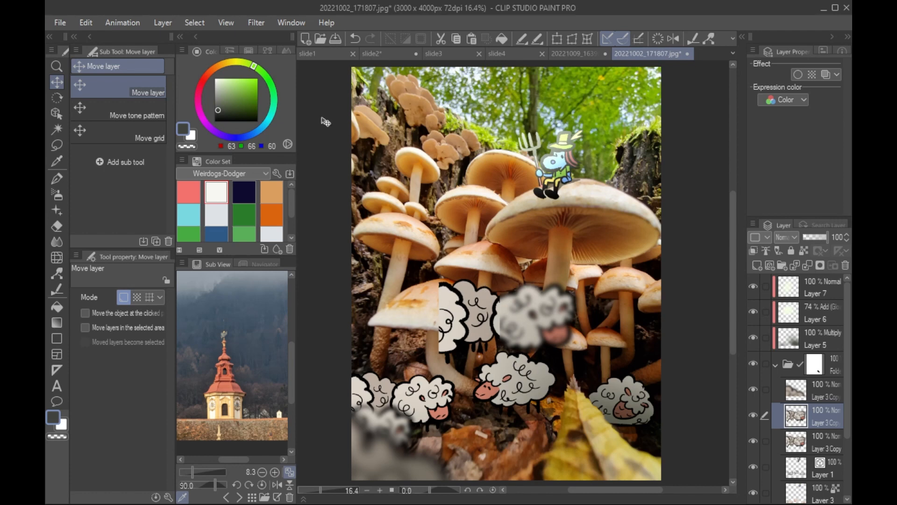
click(258, 24)
mouse_move(297, 36)
click(405, 71)
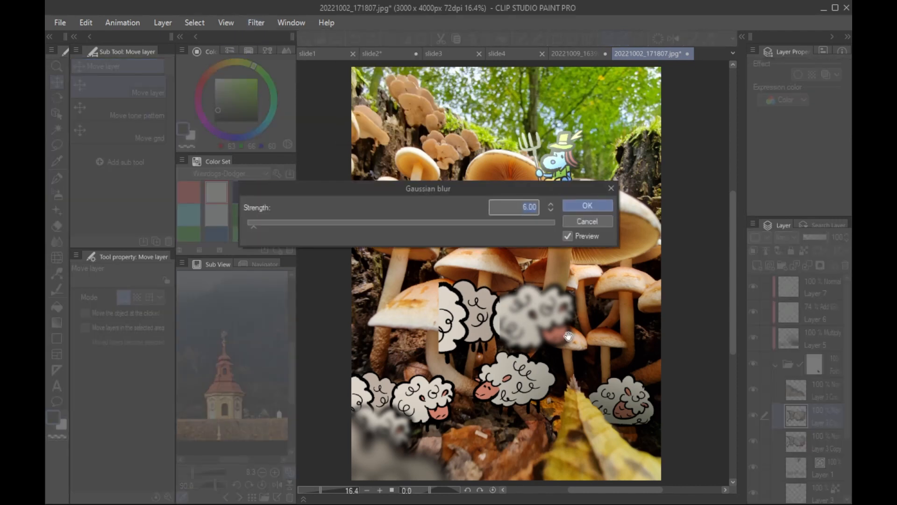
click(275, 227)
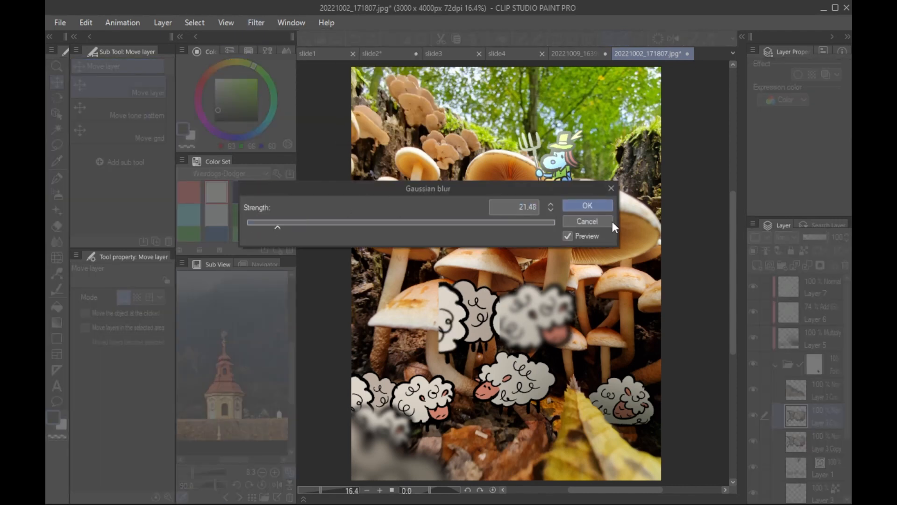
click(308, 223)
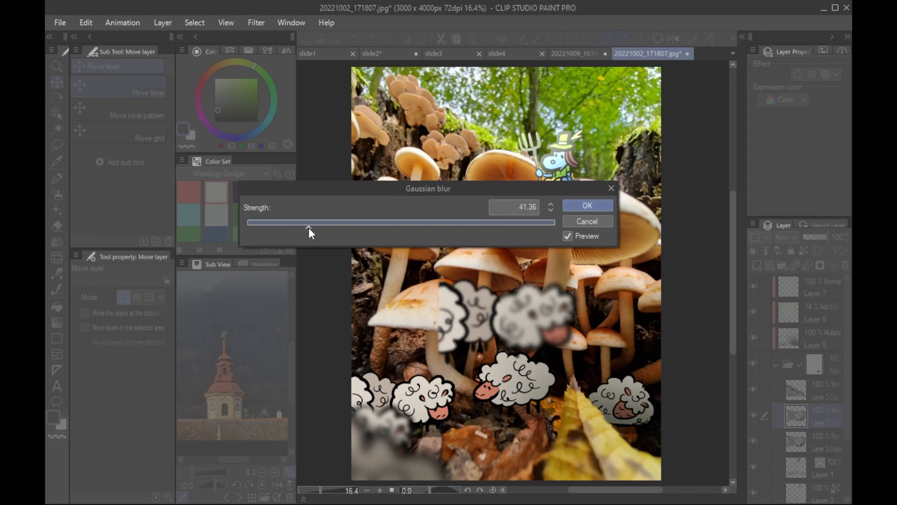
click(587, 206)
Step: Move the new blurred sheep copy into the photo's lower-right corner and flip it horizontally
scroll(655, 451, down, 1)
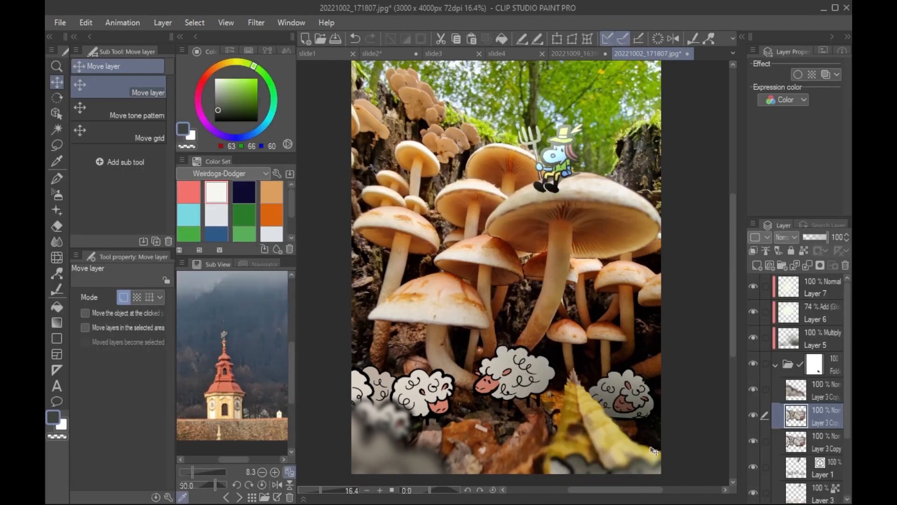
drag(654, 451, 665, 435)
key(ctrl+t)
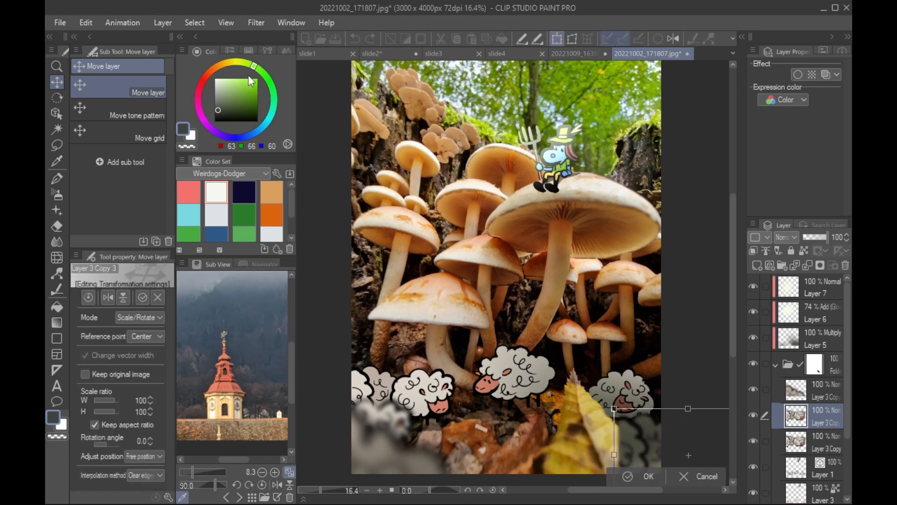
click(86, 23)
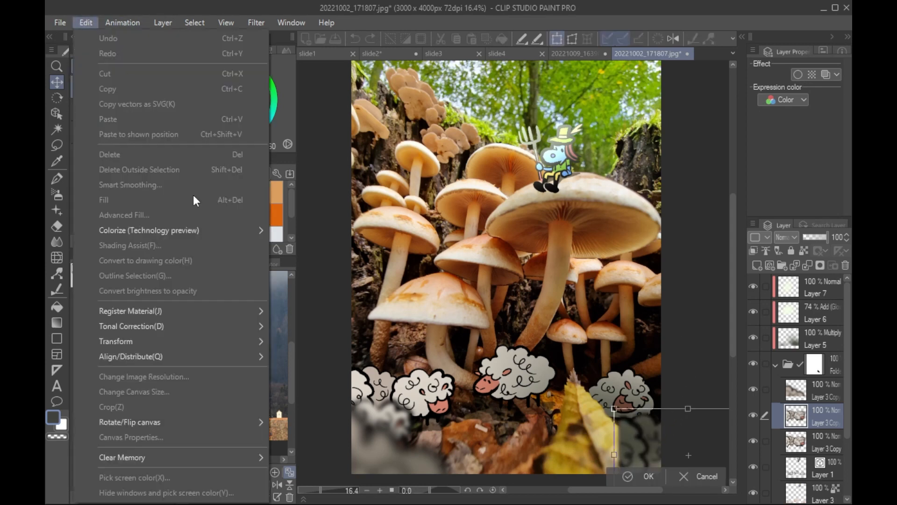
click(682, 415)
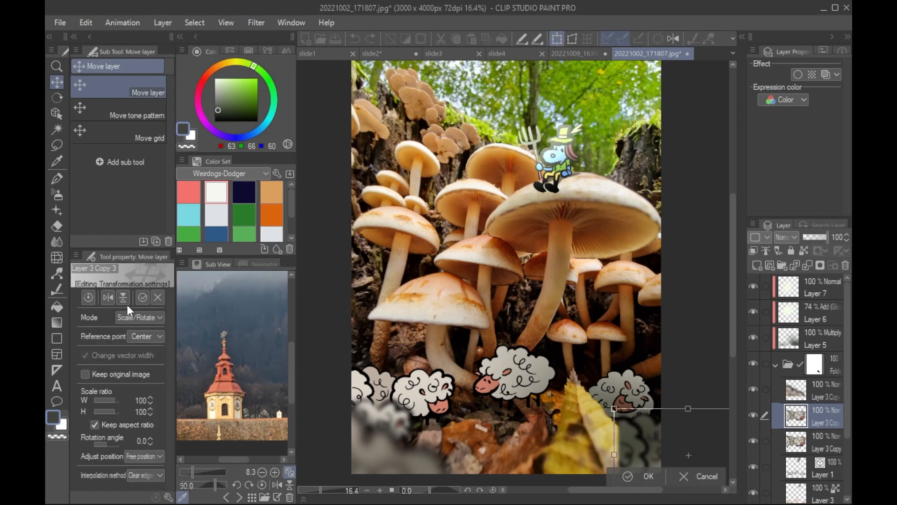
click(647, 476)
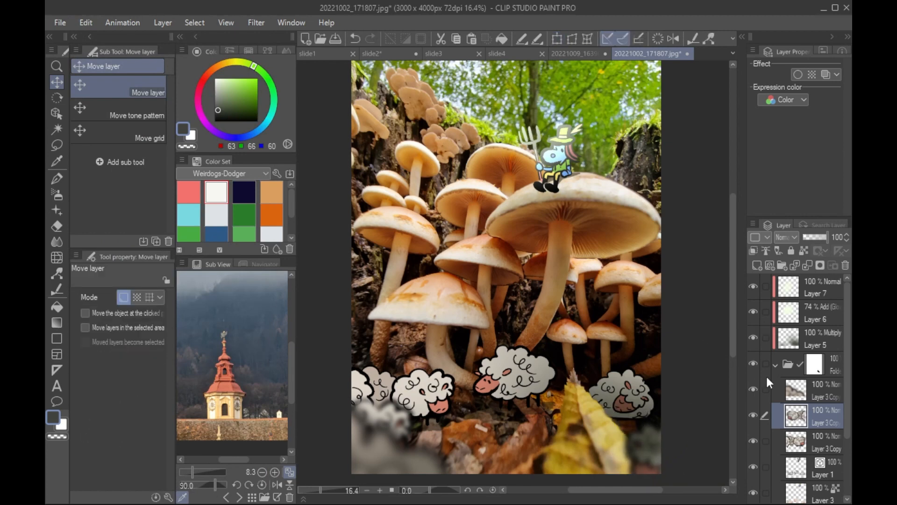
Step: Open the photo 20221023_082645.jpg and the dodger-lineless illustration, and select the illustration's character layer and shadow layer together
key(ctrl+0)
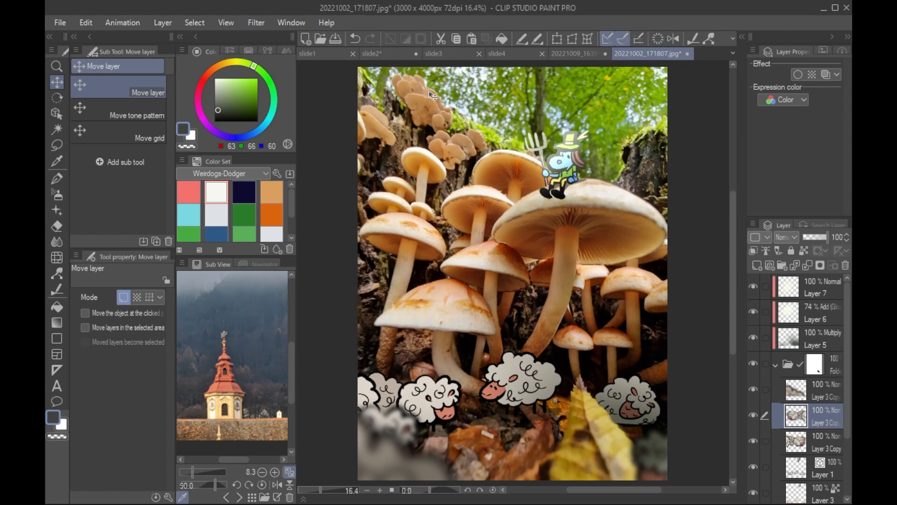
click(321, 40)
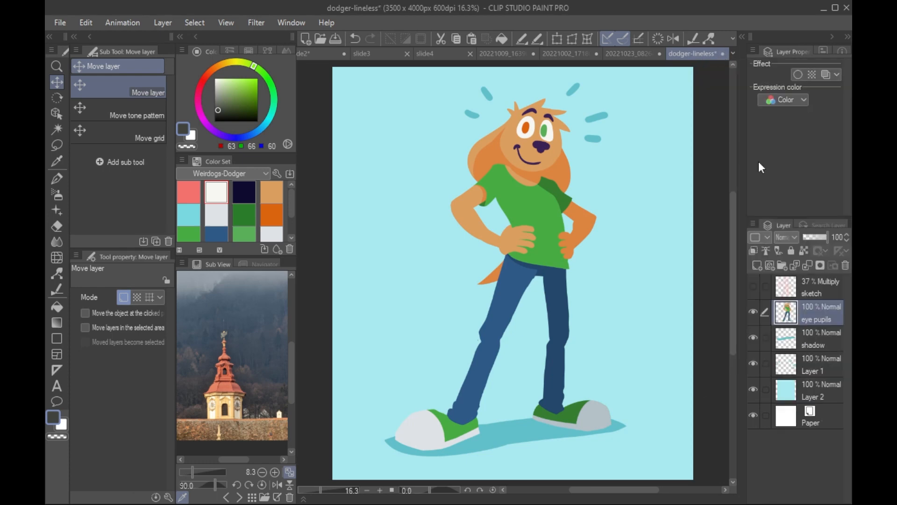
shift+click(813, 340)
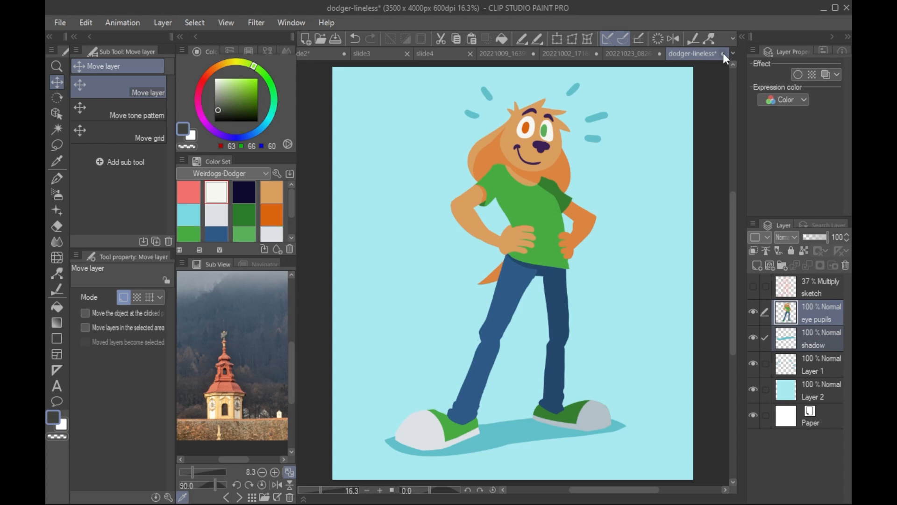
Step: Close the dodger-lineless illustration without saving and paste the copied character and shadow layers into the photo 20221023_082645.jpg
click(723, 53)
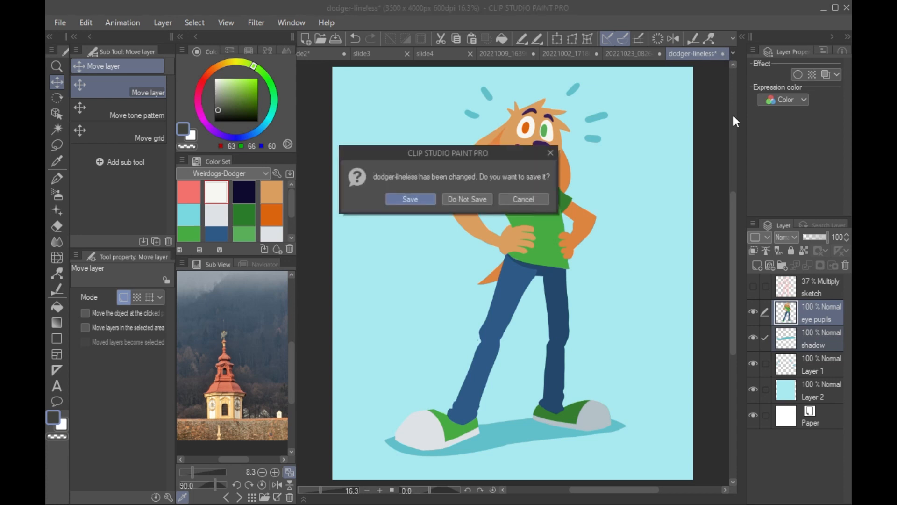
click(484, 204)
key(ctrl+v)
key(ctrl+t)
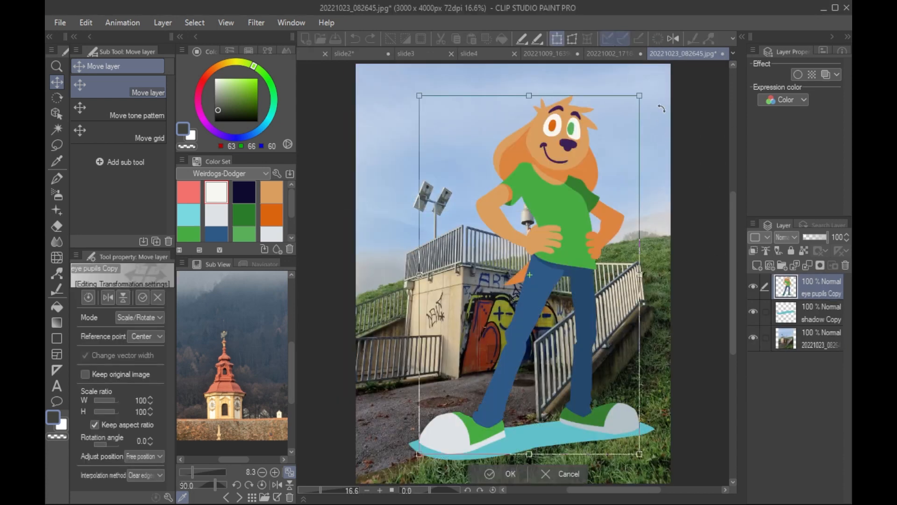
drag(661, 91, 529, 274)
drag(505, 361, 483, 329)
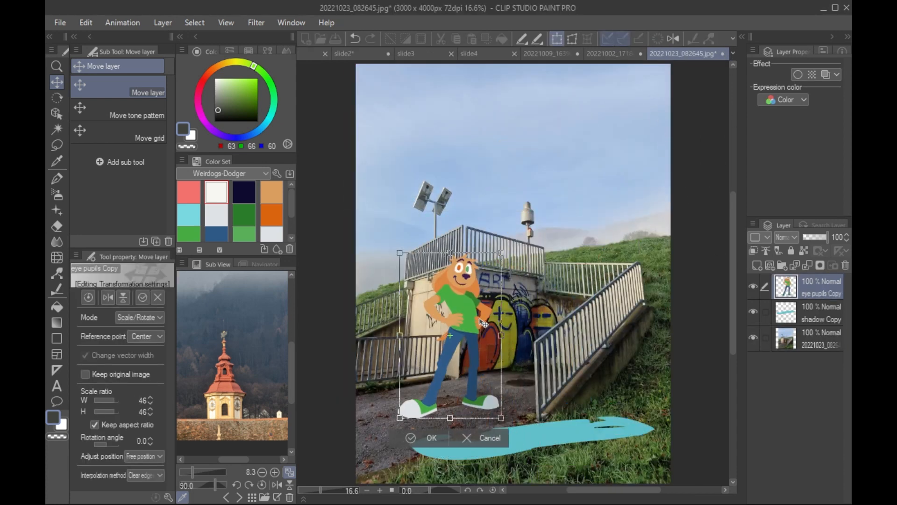
Step: Scale the character and shadow layers together to 30% and place the figure on the pavement in front of the graffiti wall
click(823, 317)
ctrl+click(825, 289)
key(ctrl+t)
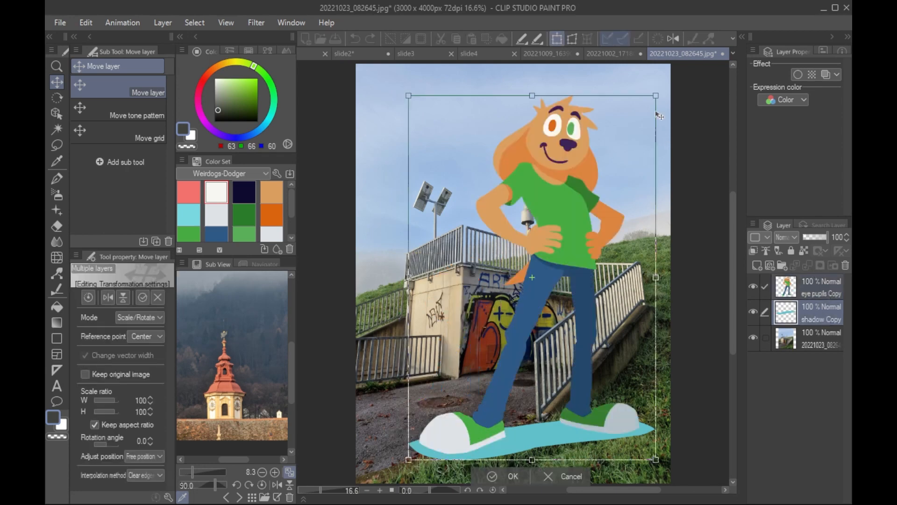
drag(656, 95, 496, 346)
drag(467, 416, 480, 362)
drag(500, 292, 501, 306)
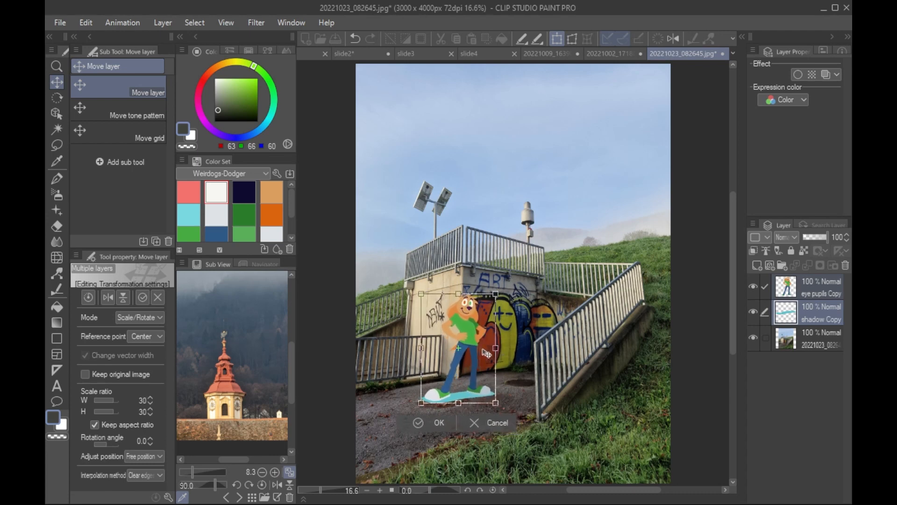
click(441, 425)
Step: Set the blending mode of the character's shadow layer to Multiply
click(820, 308)
click(787, 237)
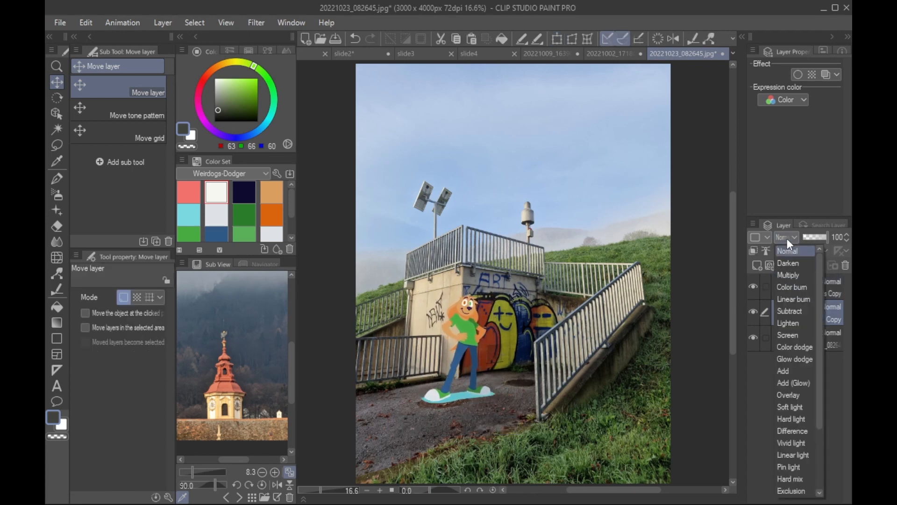
click(791, 276)
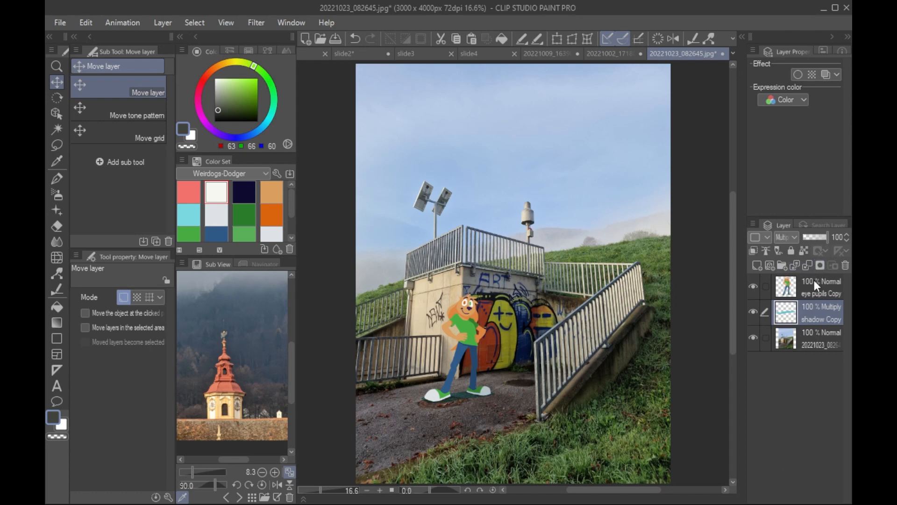
Step: Crop the canvas around the character and graffiti wall to 2069 x 3146 px, keeping the shadow layer selected
key(ctrl+alt+c)
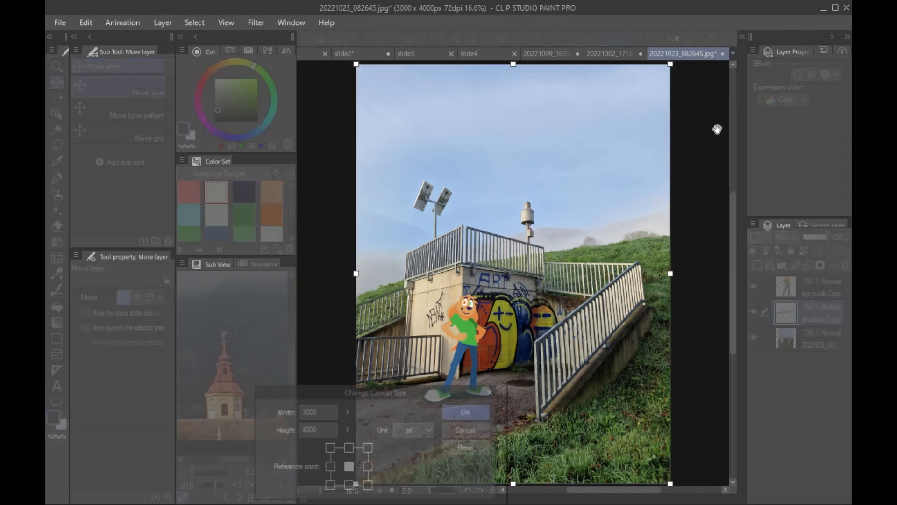
drag(672, 64, 599, 138)
drag(615, 356, 639, 236)
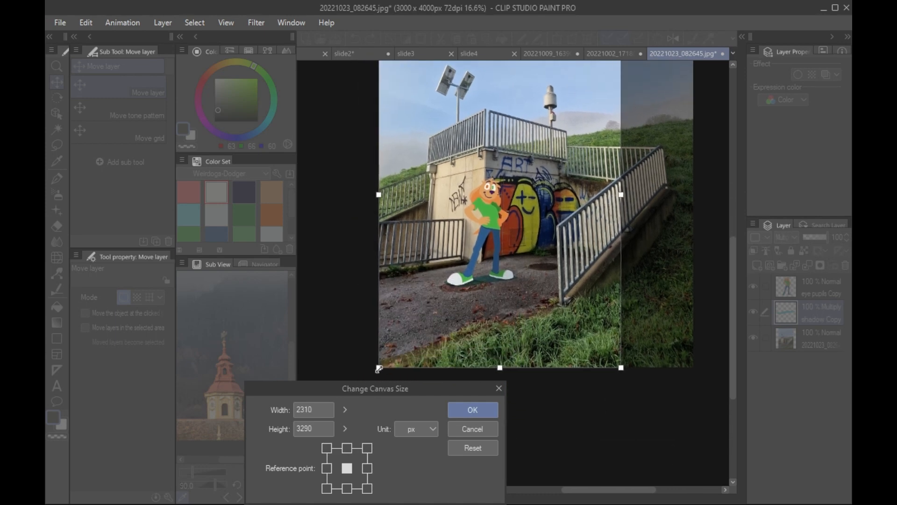
drag(379, 366, 406, 354)
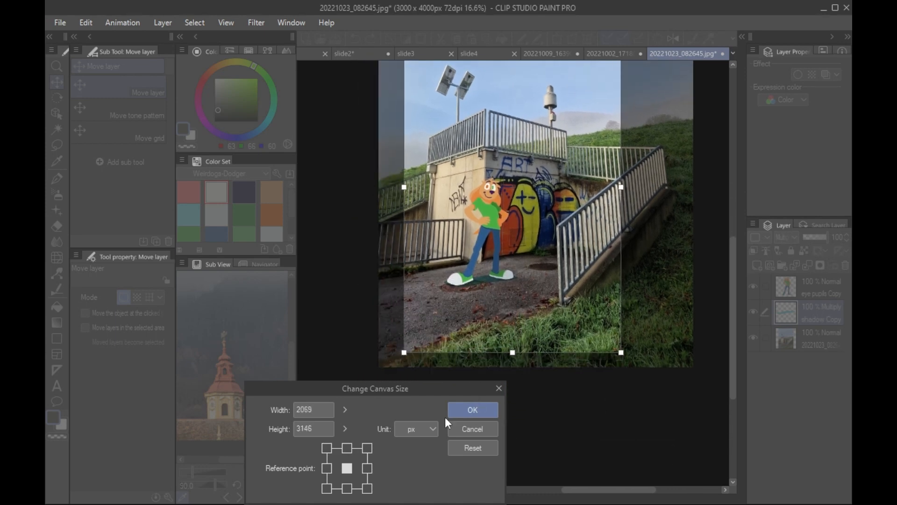
click(468, 410)
key(ctrl+0)
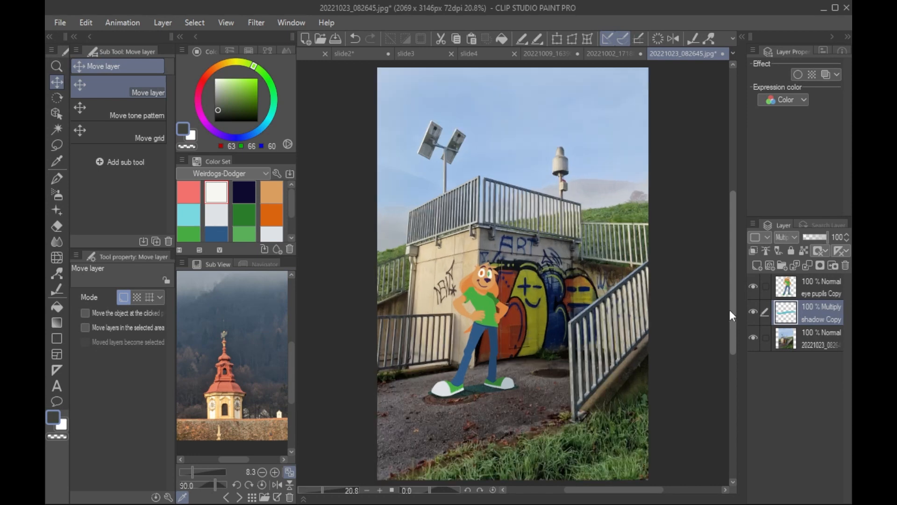
click(825, 320)
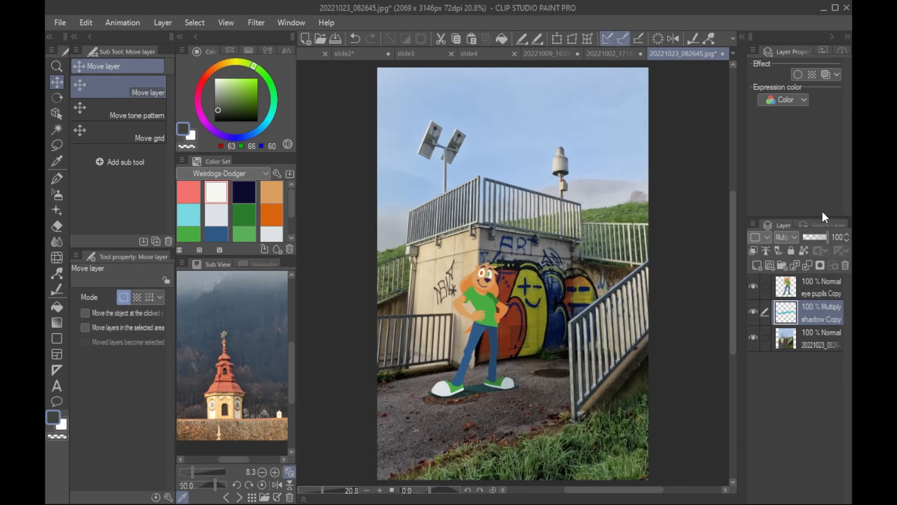
Step: Switch to the mushroom photo 20221002_171807.jpg, select the masked sheep folder and review the layers inside it
click(612, 53)
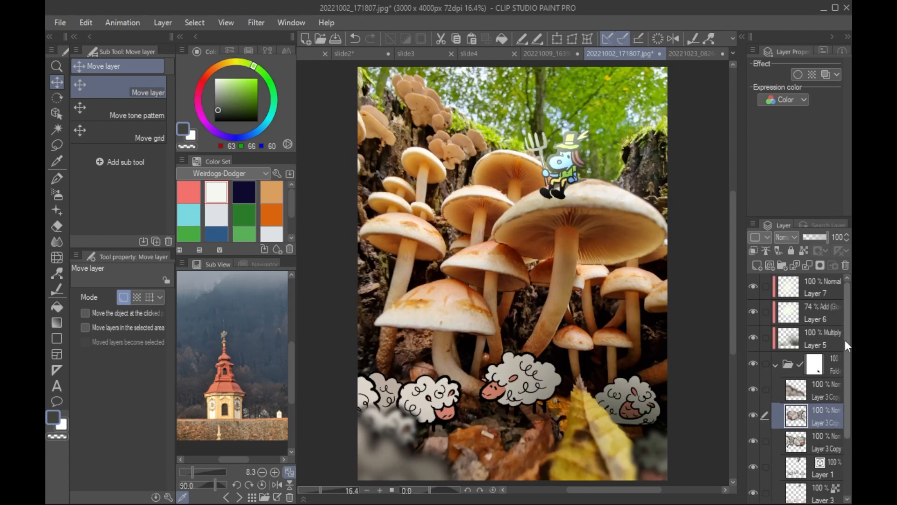
click(806, 363)
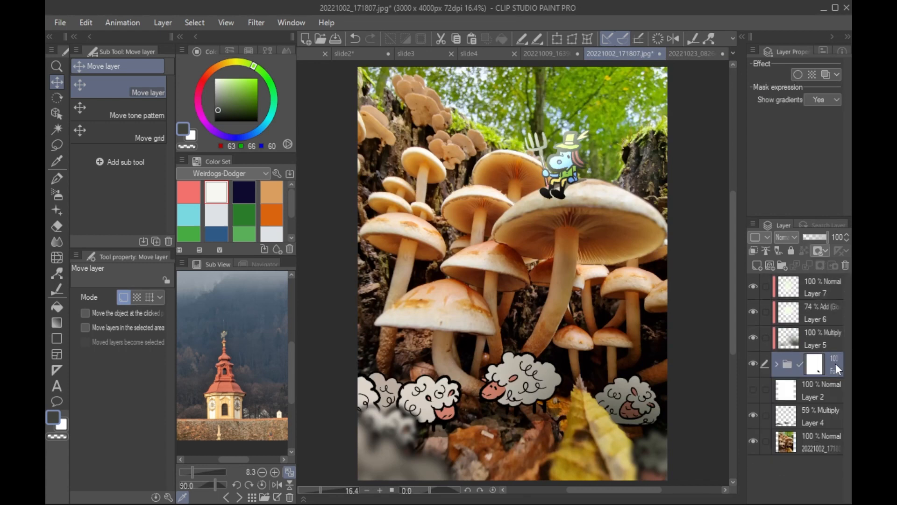
scroll(845, 376, down, 2)
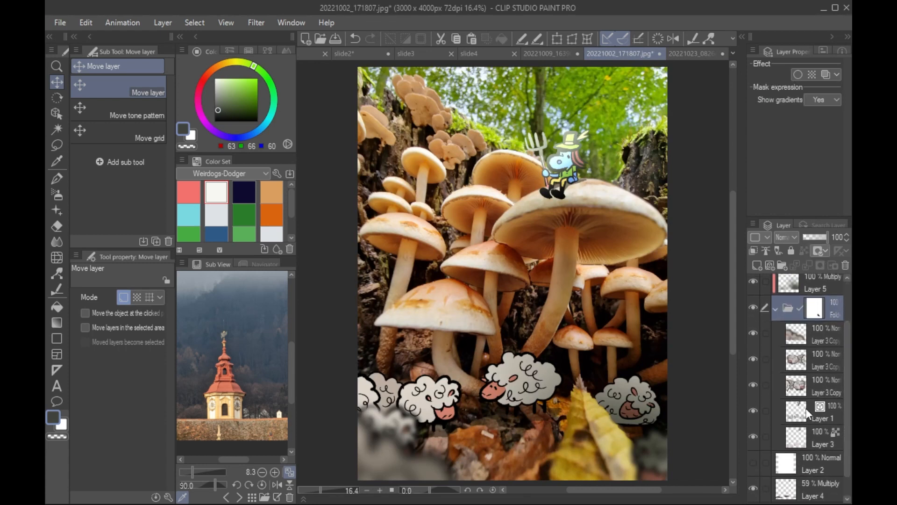
Step: Hide and reshow the line art on Layer 1 to compare the drawing with and without it
click(754, 411)
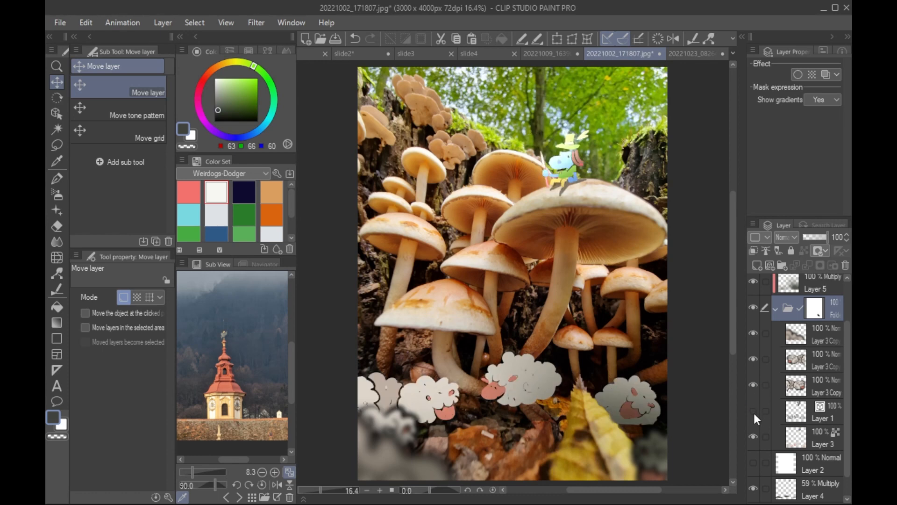
click(752, 412)
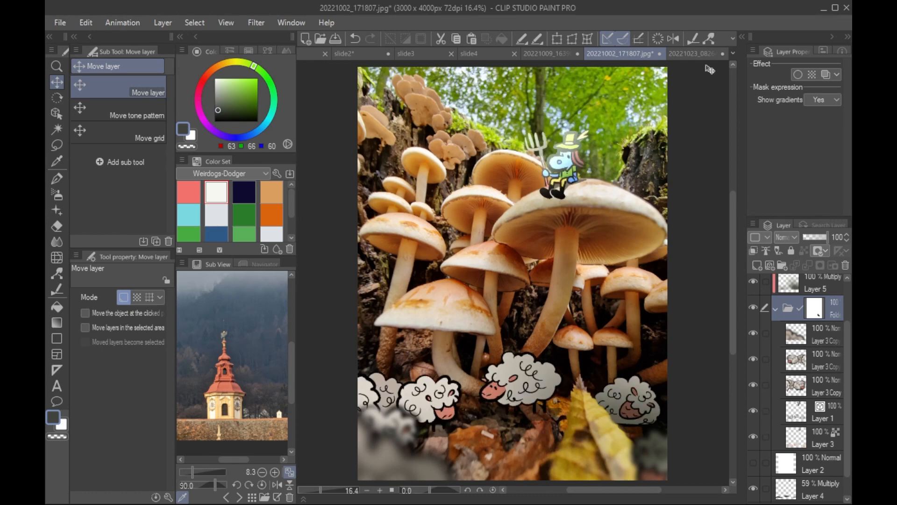
Step: Switch to the 20221023_082645.jpg image and examine the dog character against the graffiti wall up close
click(699, 53)
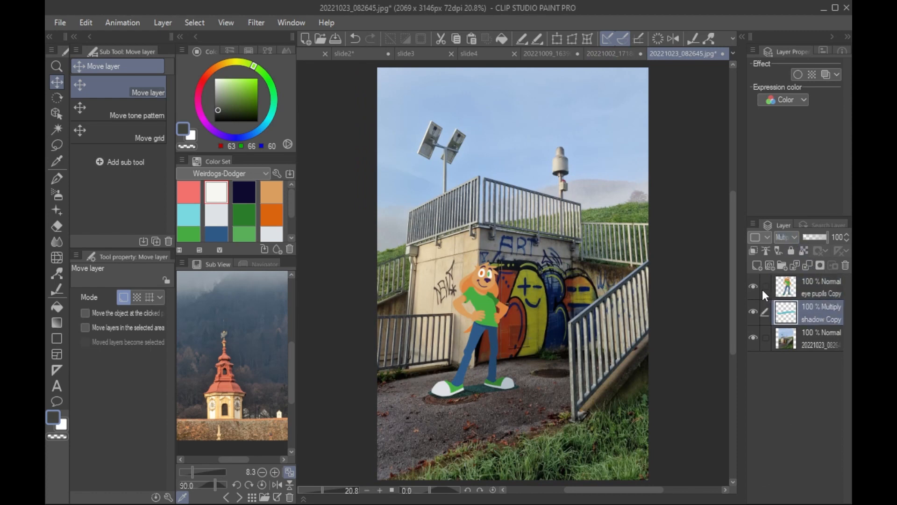
key(ctrl+plus)
key(ctrl+plus)
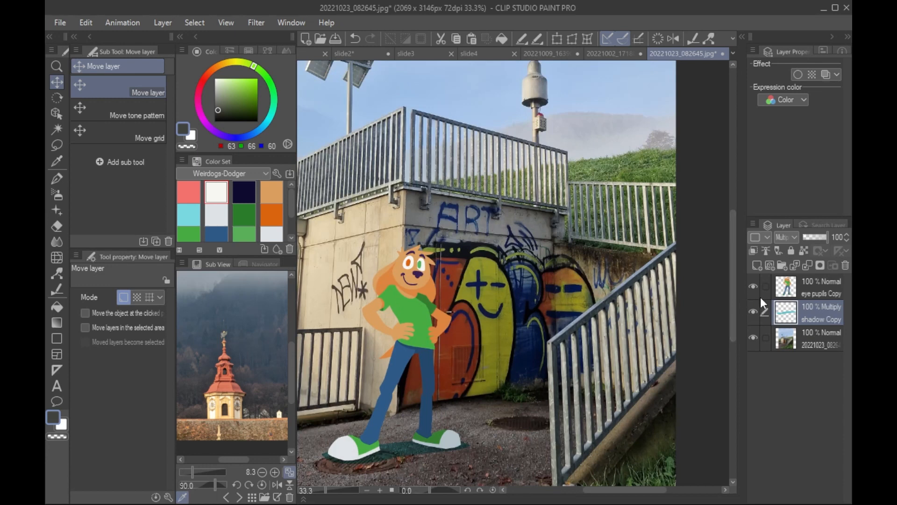
key(ctrl+minus)
key(ctrl+minus)
Step: Add a Posterization correction layer directly above the background photo layer
click(817, 327)
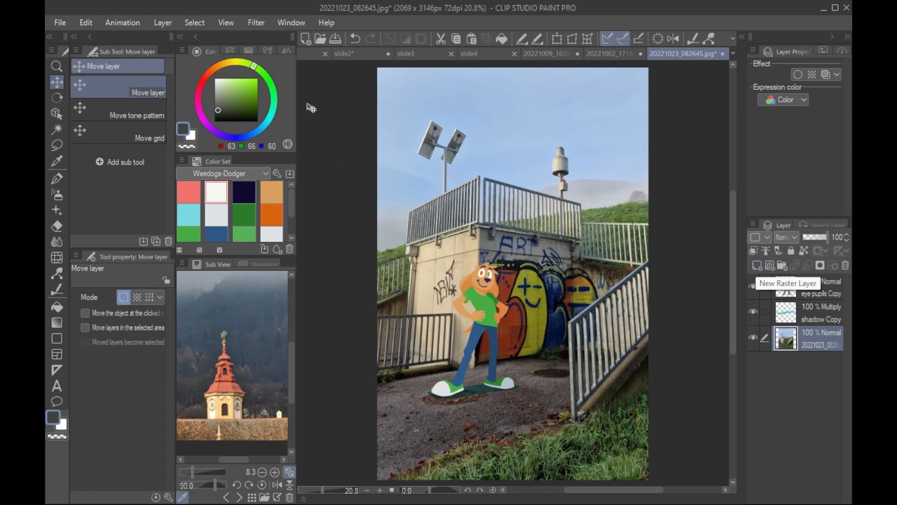
click(256, 22)
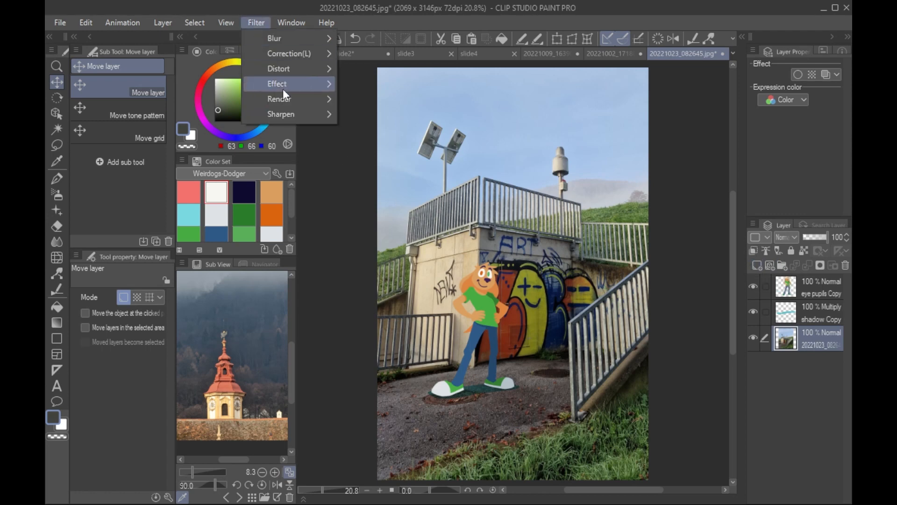
mouse_move(285, 86)
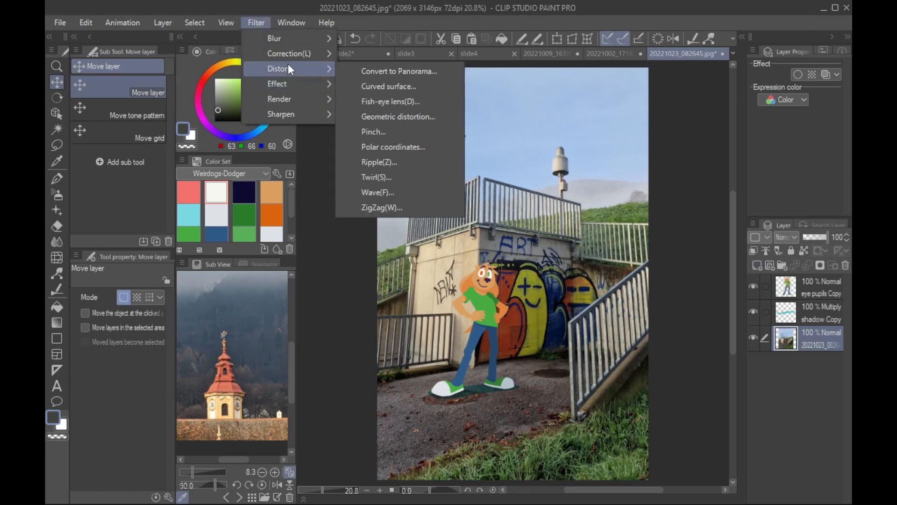
mouse_move(202, 24)
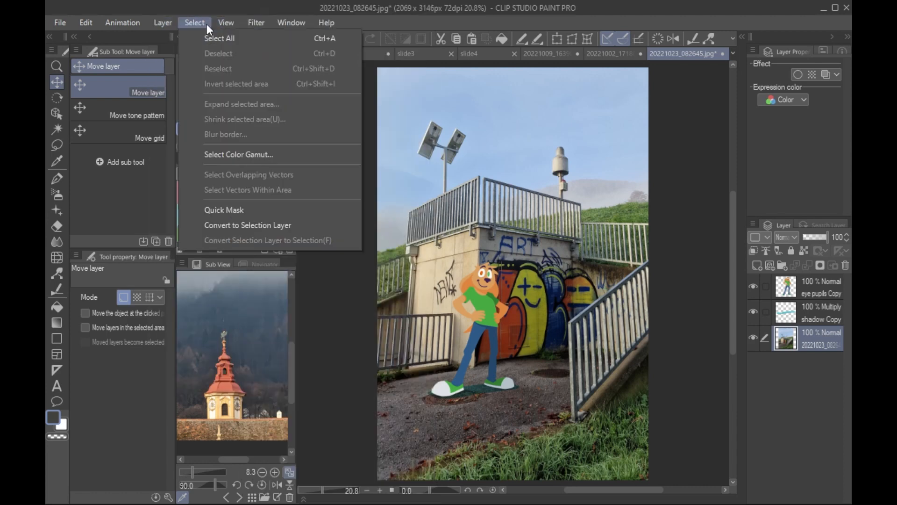
mouse_move(157, 22)
mouse_move(239, 66)
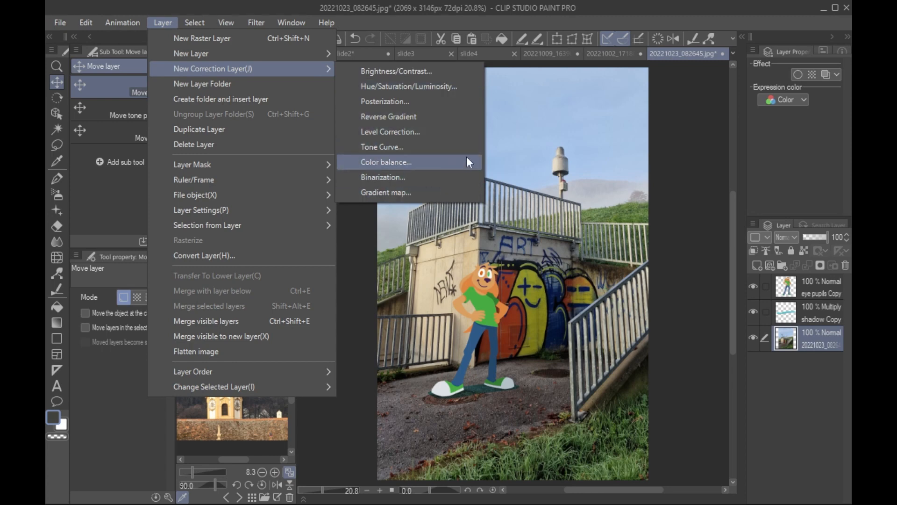
click(427, 101)
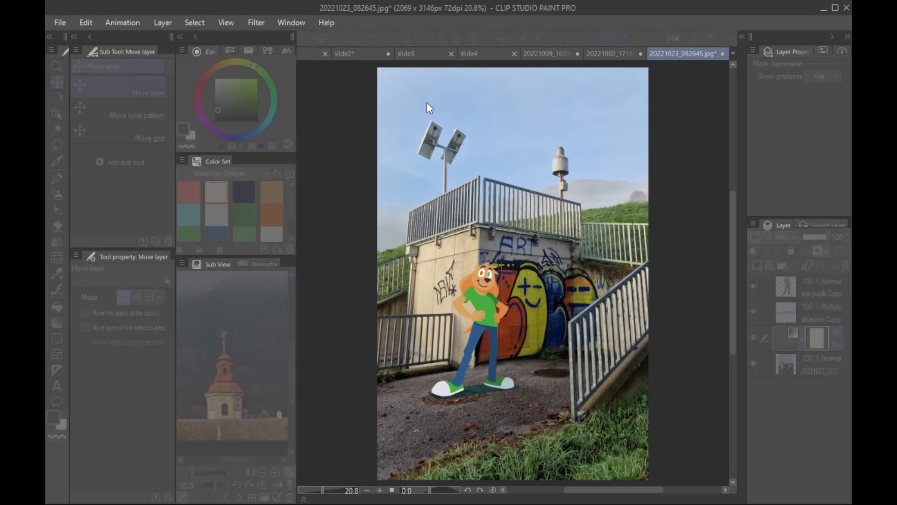
Step: Set the posterization to 3 levels and apply it
drag(468, 232, 283, 213)
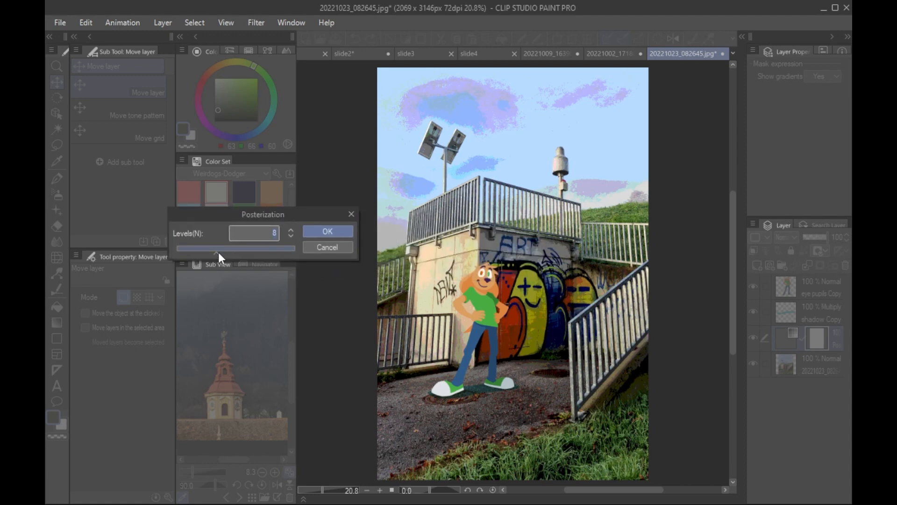
drag(218, 251, 186, 249)
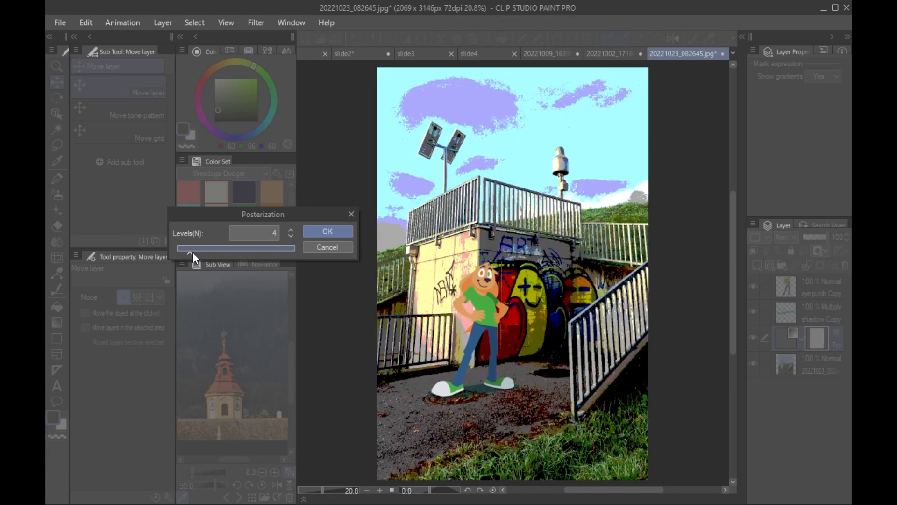
mouse_move(192, 253)
mouse_down()
mouse_move(297, 255)
mouse_move(179, 251)
mouse_move(189, 256)
mouse_up()
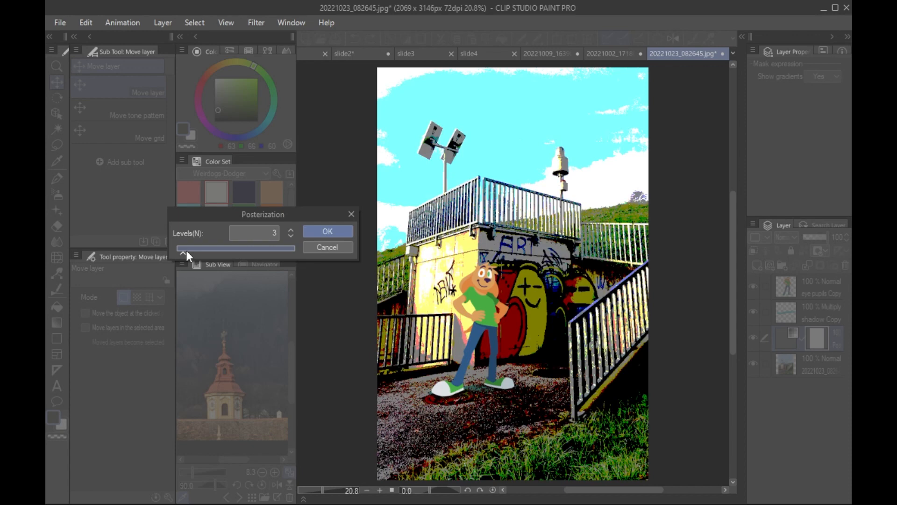
click(329, 231)
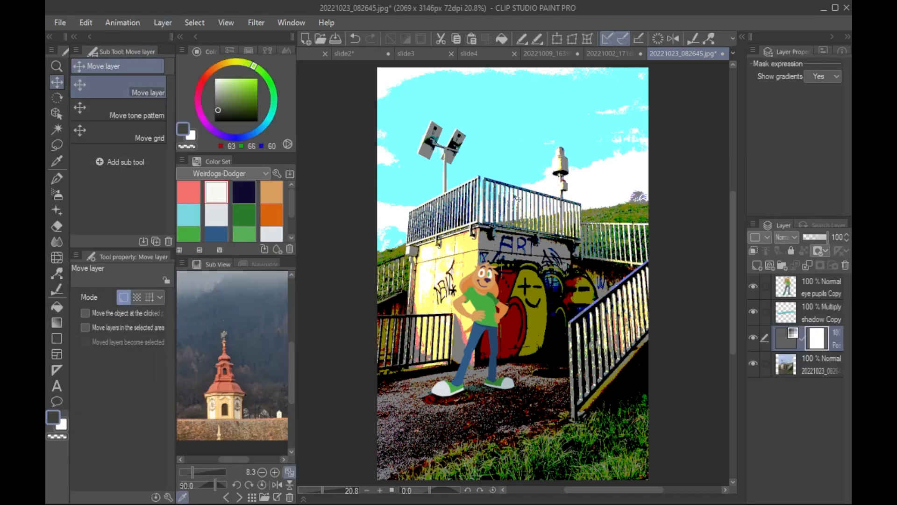
Step: Add a Gradient map correction layer directly above the Posterization layer, and place its dialog clear of the photo
click(757, 266)
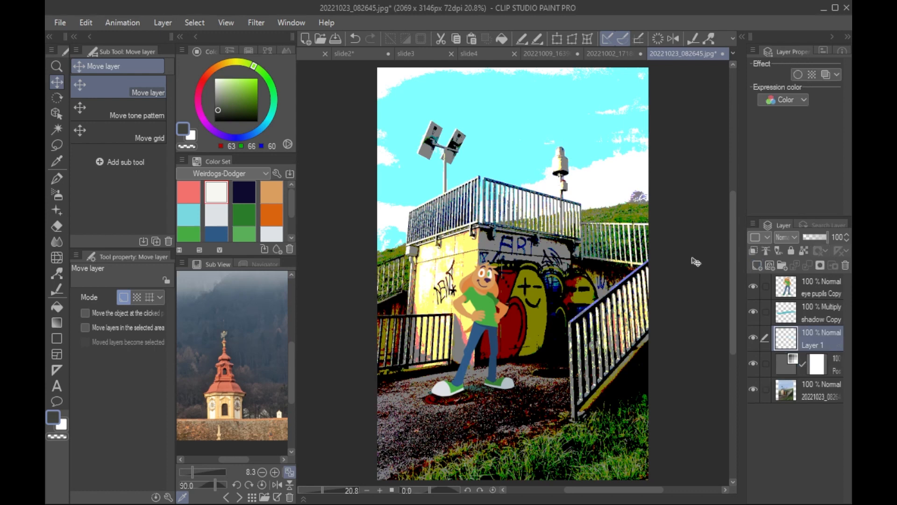
key(ctrl+z)
click(162, 23)
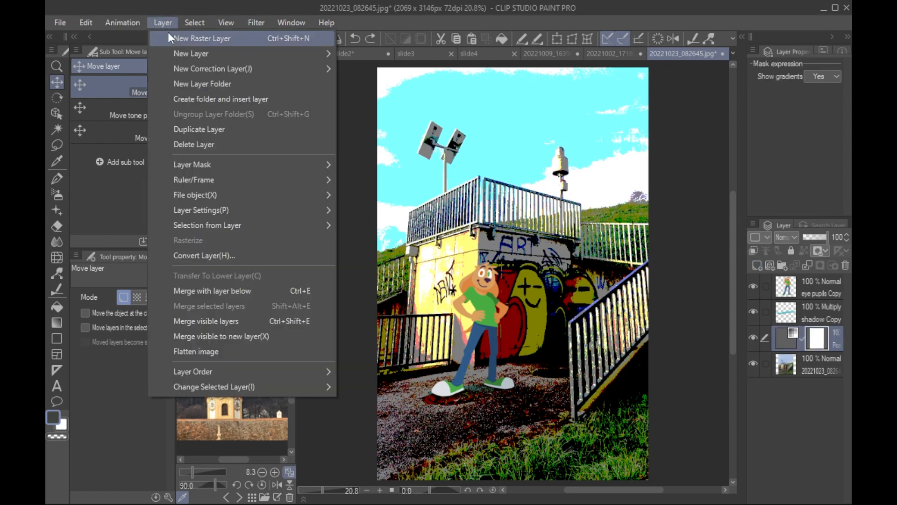
mouse_move(216, 72)
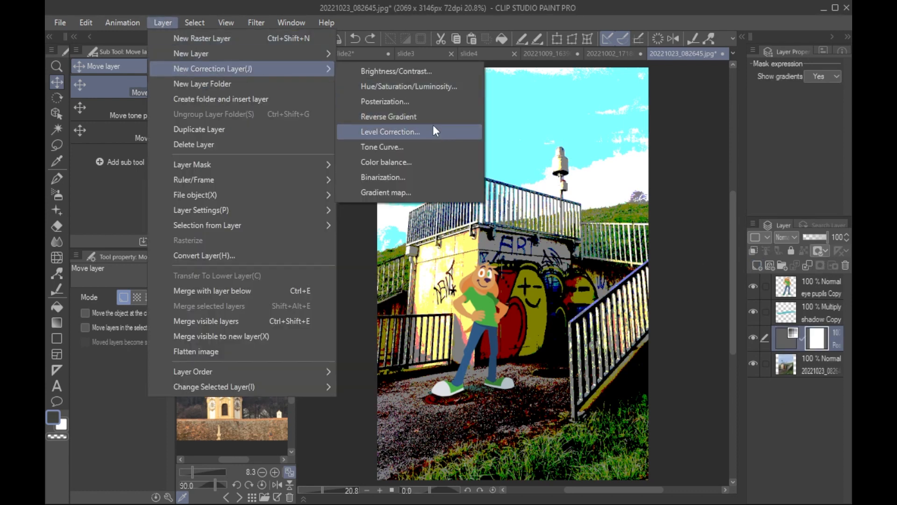
click(405, 192)
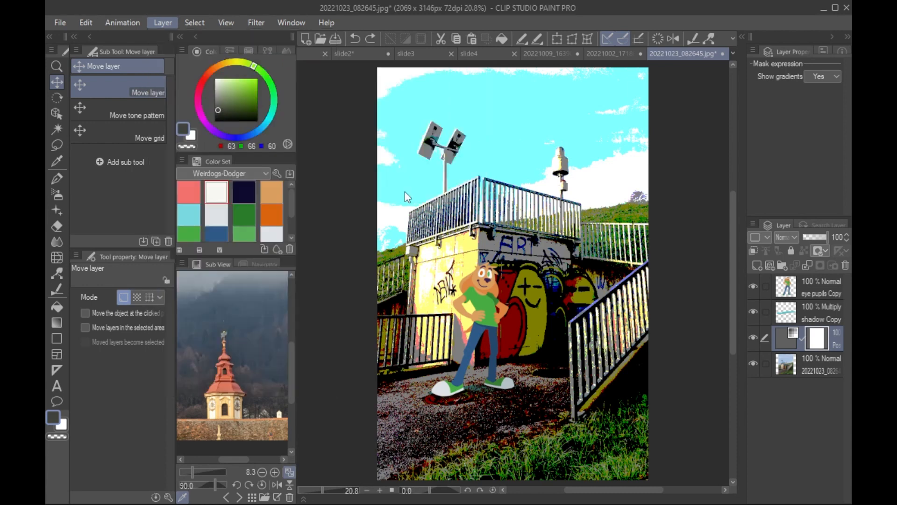
drag(470, 117, 240, 105)
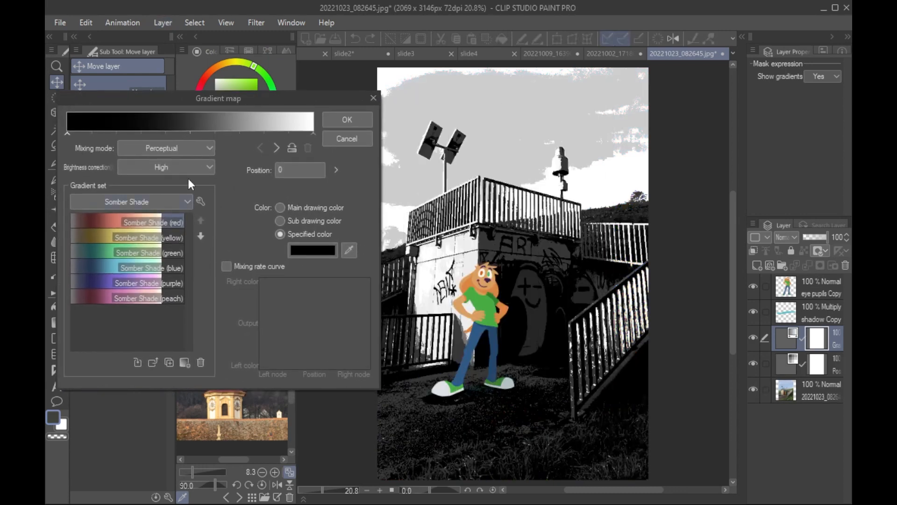
Step: Try the Rainbow gradient from the Effect gradient set on the photo
click(149, 200)
click(131, 230)
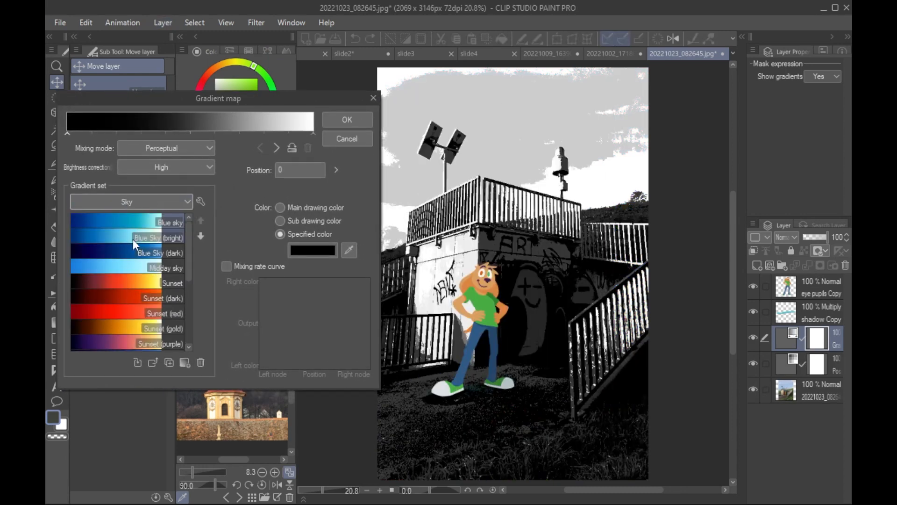
click(184, 202)
click(132, 241)
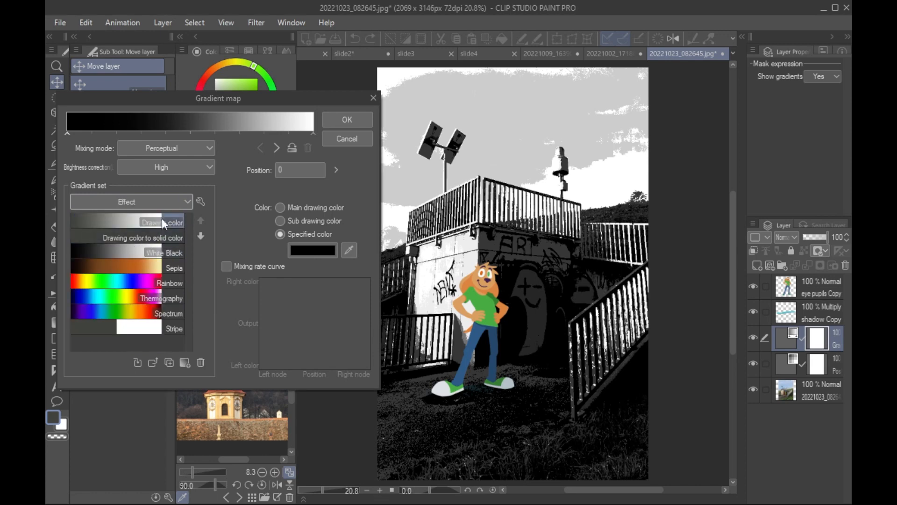
click(148, 281)
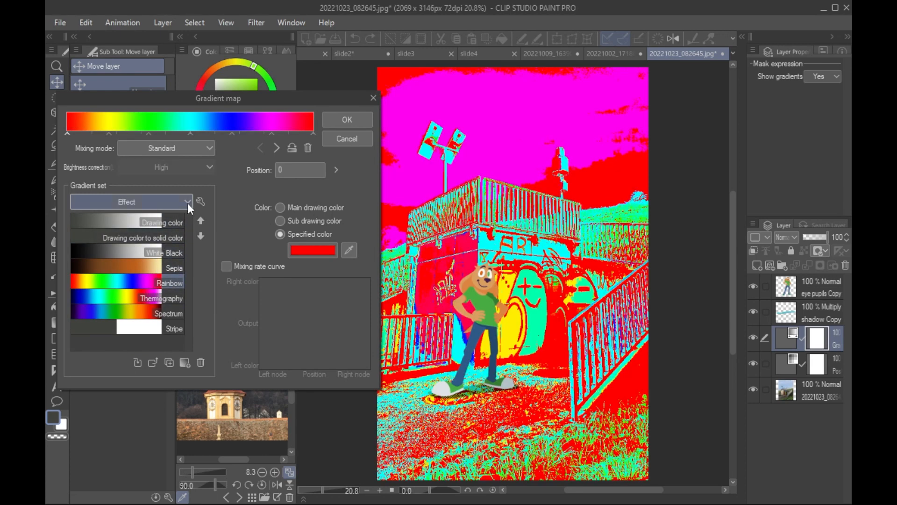
Step: Switch to the Sky gradient set and try its Sunset and Blue sky gradients
click(161, 197)
click(146, 229)
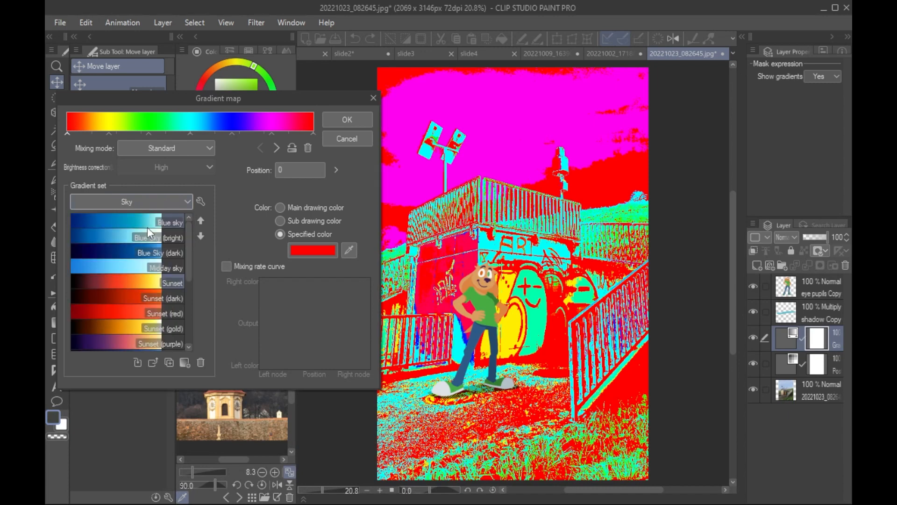
click(155, 283)
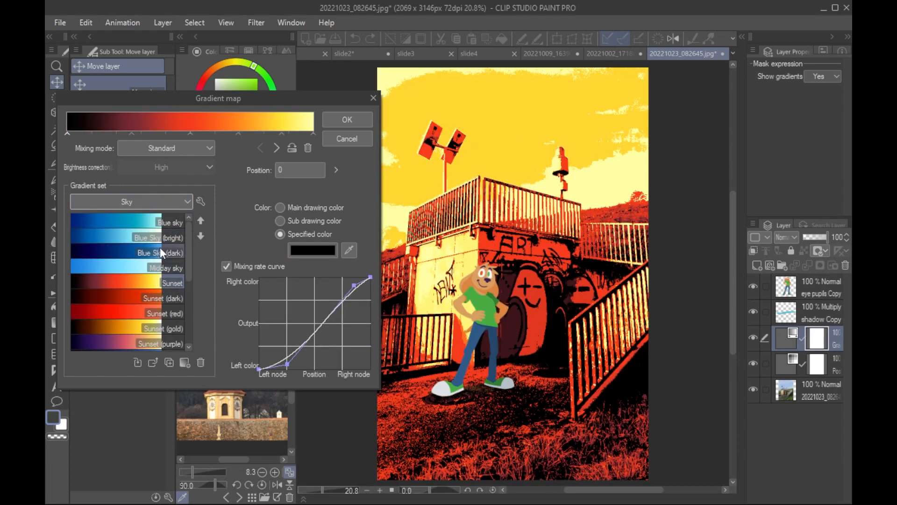
click(161, 221)
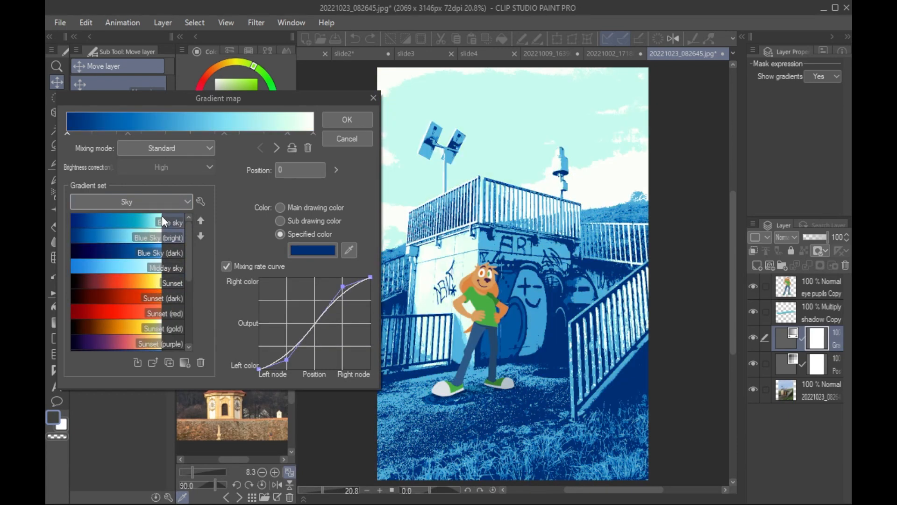
Step: Try the Sunset (purple), Sunrise and Sunrise (bright) gradients from the Sky set
scroll(158, 293, down, 5)
click(164, 264)
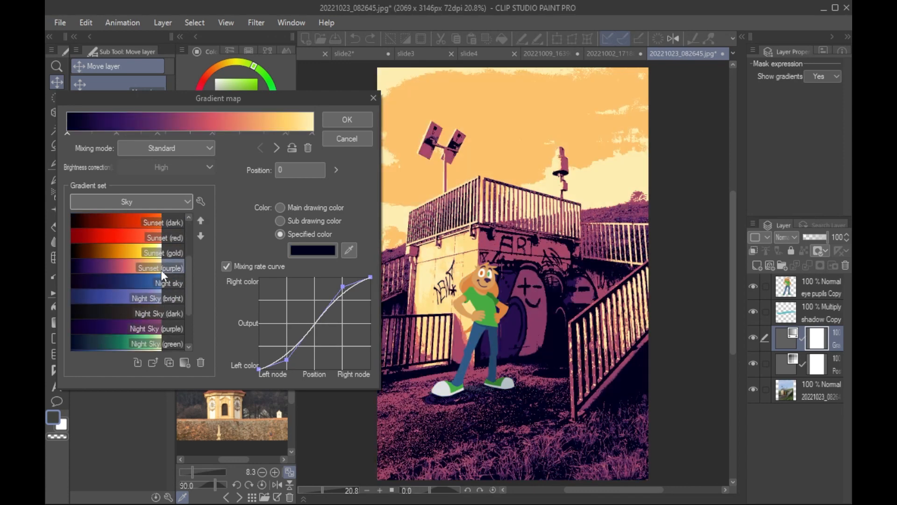
scroll(167, 310, down, 1)
scroll(168, 313, down, 1)
click(164, 326)
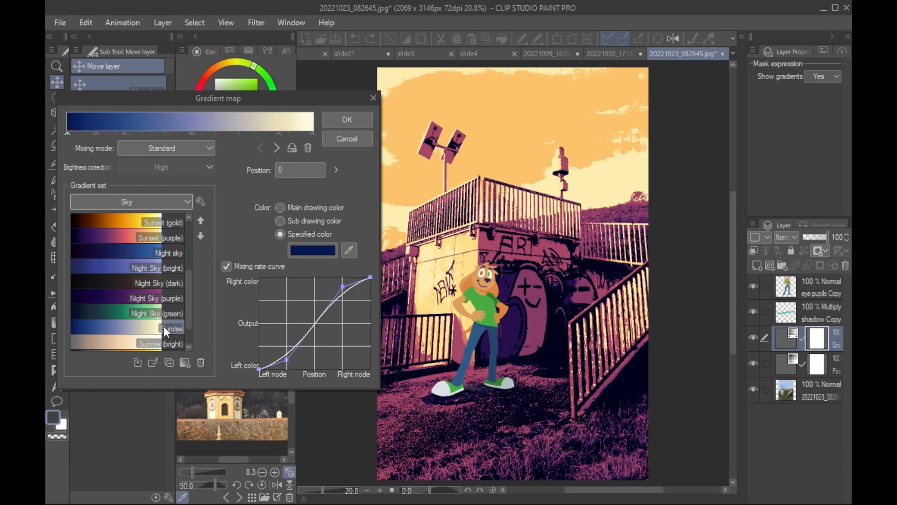
scroll(169, 292, down, 1)
scroll(169, 289, down, 1)
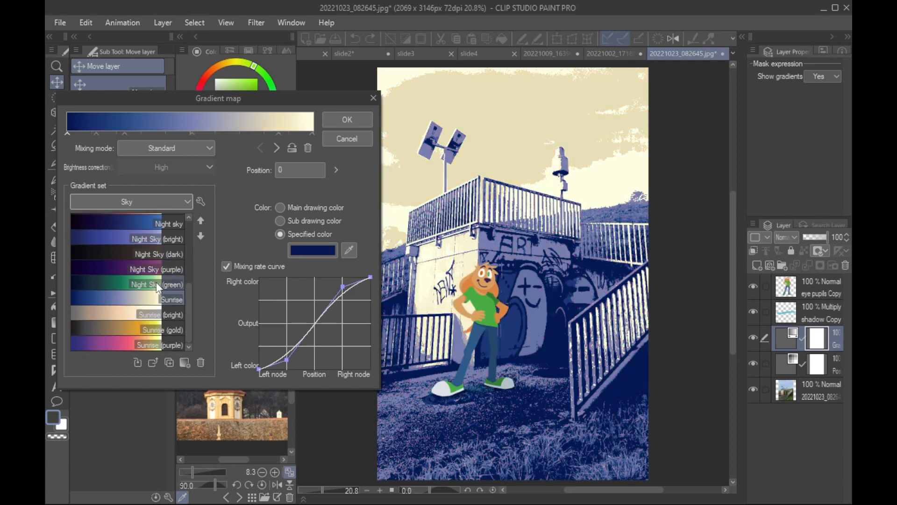
click(169, 315)
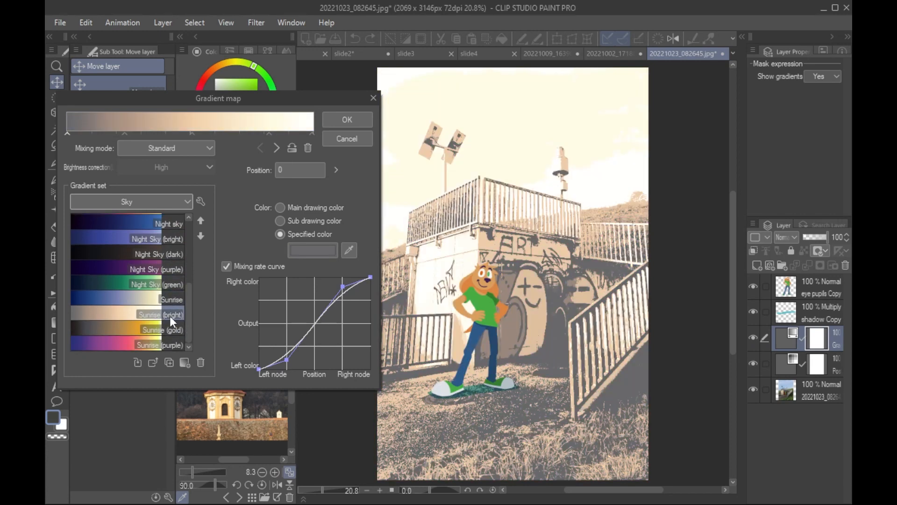
Step: Load the Night Sky (green) gradient and apply the gradient map
click(169, 293)
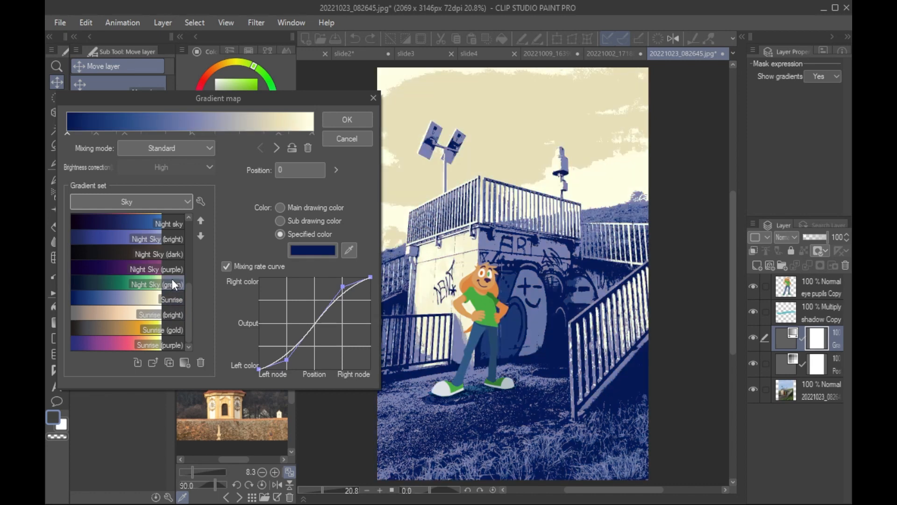
click(172, 279)
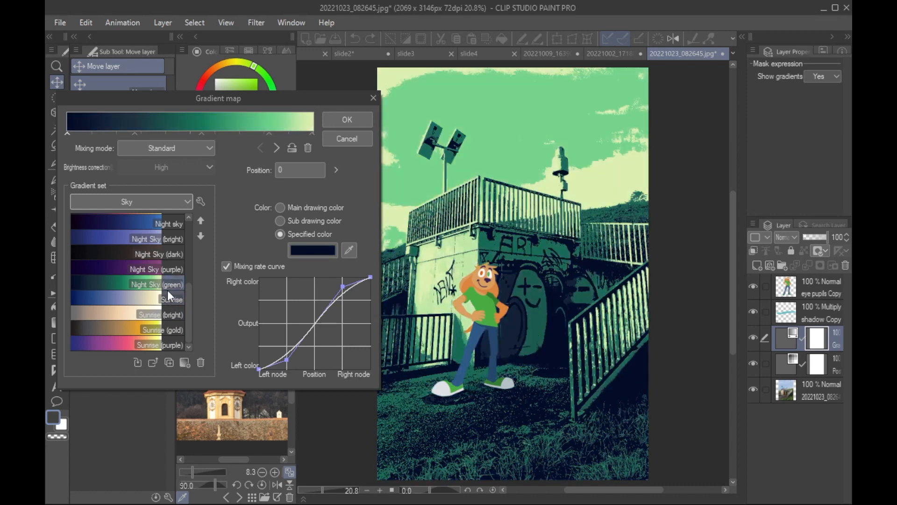
click(347, 121)
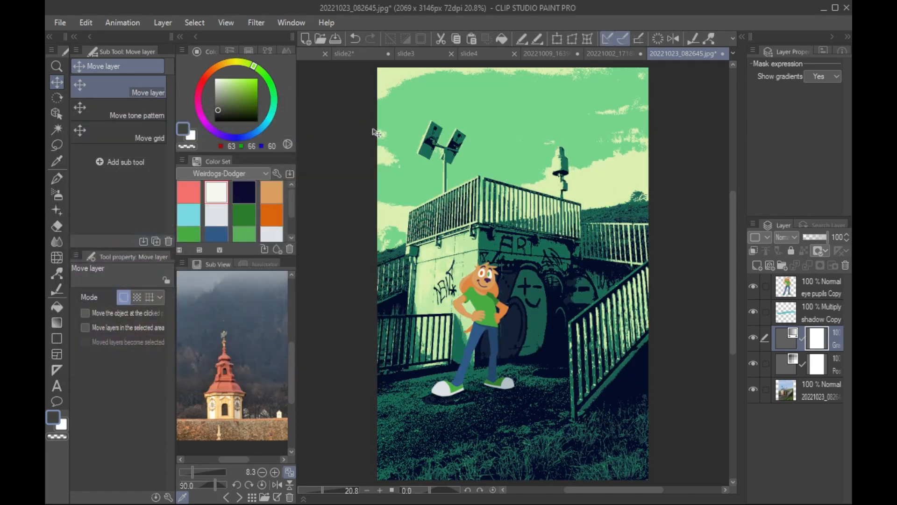
Step: Apply a Gaussian blur with a strength of 26.34 to the photo layer, checking the effect in the preview
click(793, 371)
click(811, 397)
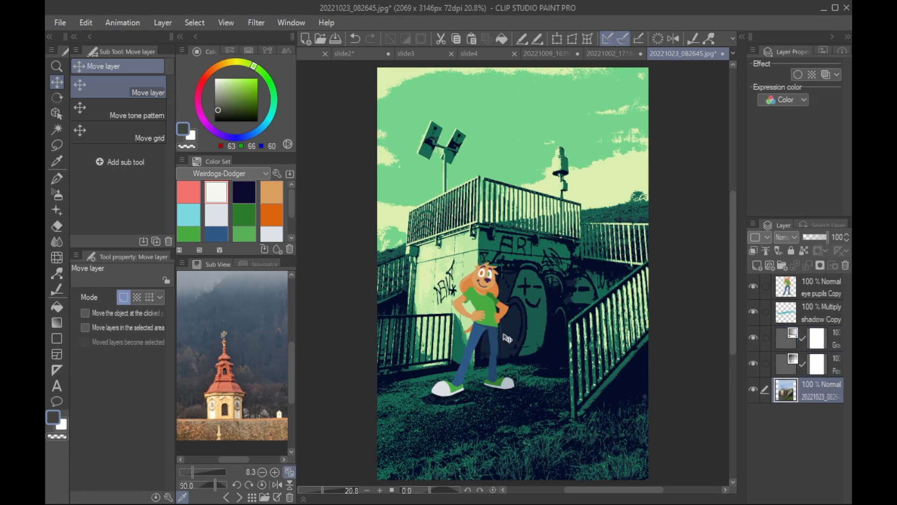
click(256, 22)
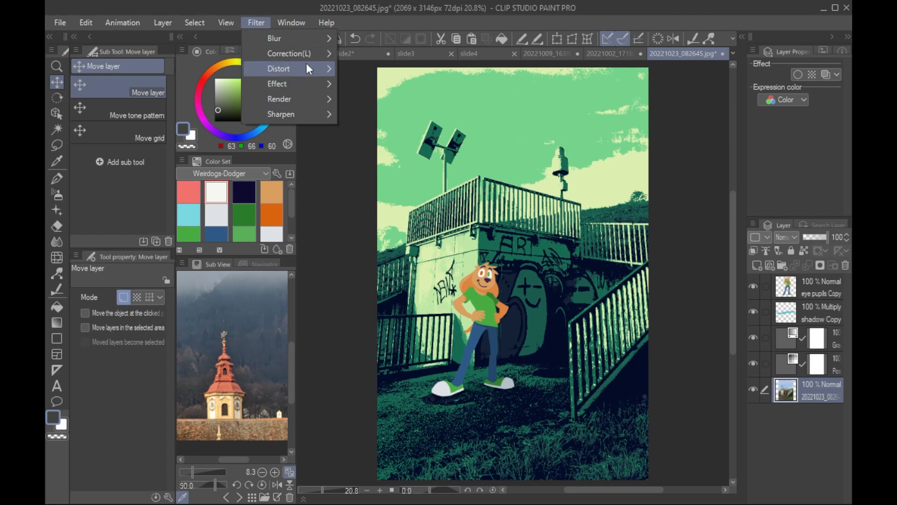
mouse_move(314, 38)
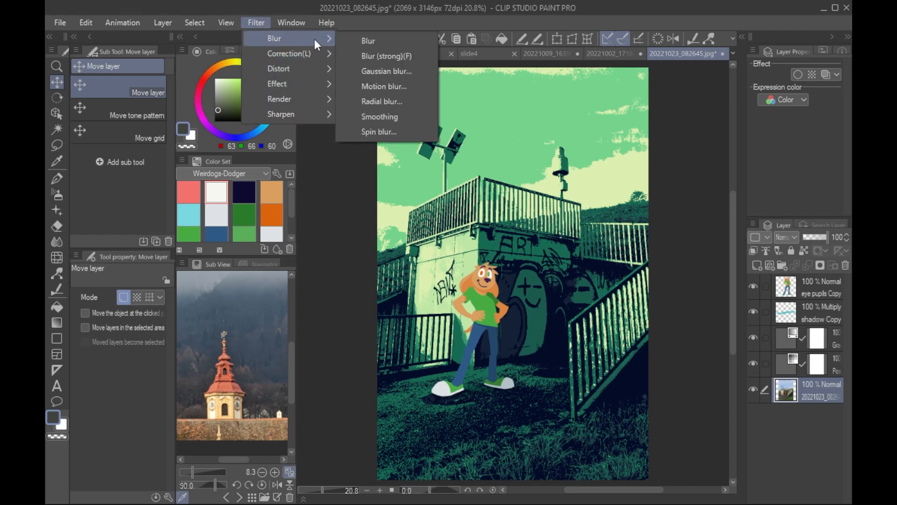
click(408, 74)
drag(509, 192, 355, 121)
drag(100, 155, 108, 155)
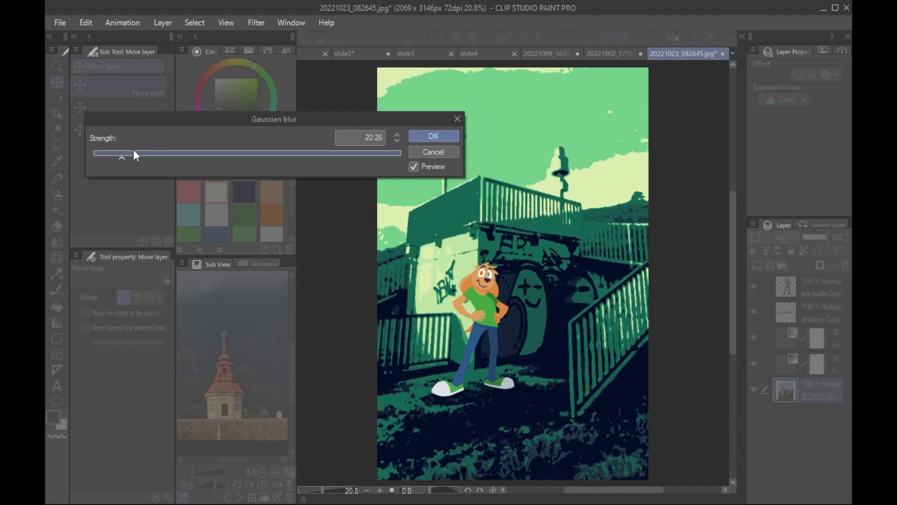
drag(111, 157, 146, 157)
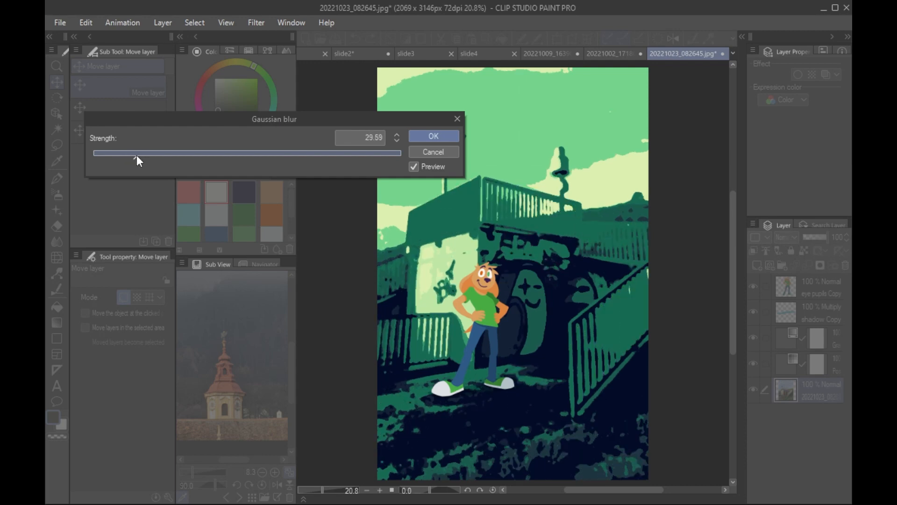
drag(137, 157, 132, 156)
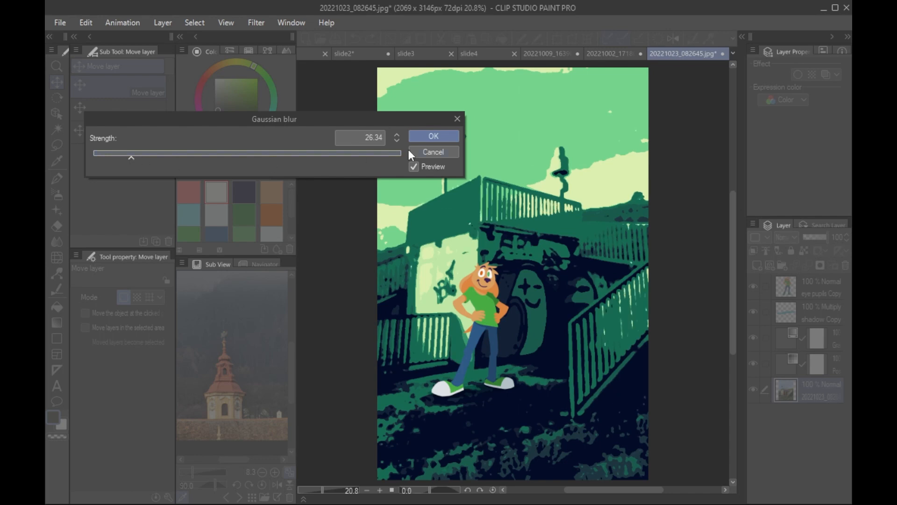
click(447, 137)
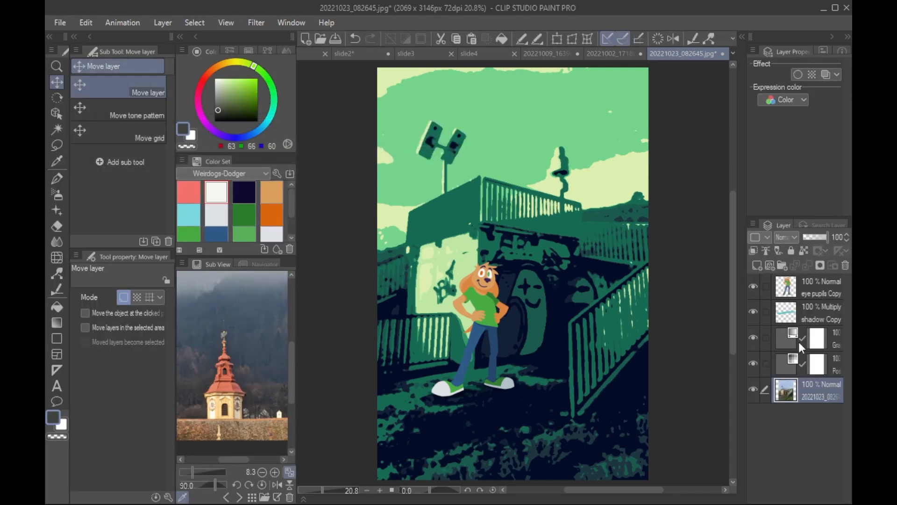
Step: Give the dog layer a white border effect with an edge thickness of 22.5
click(810, 295)
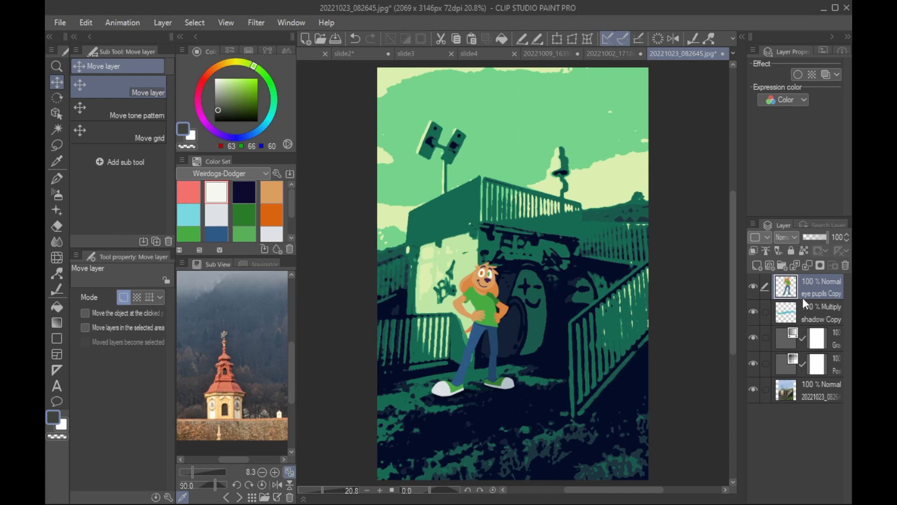
click(797, 73)
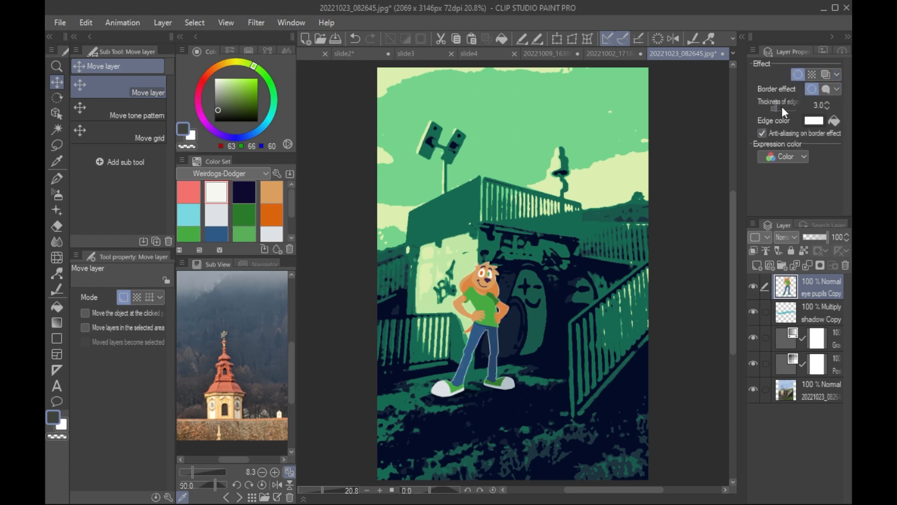
drag(781, 107, 785, 107)
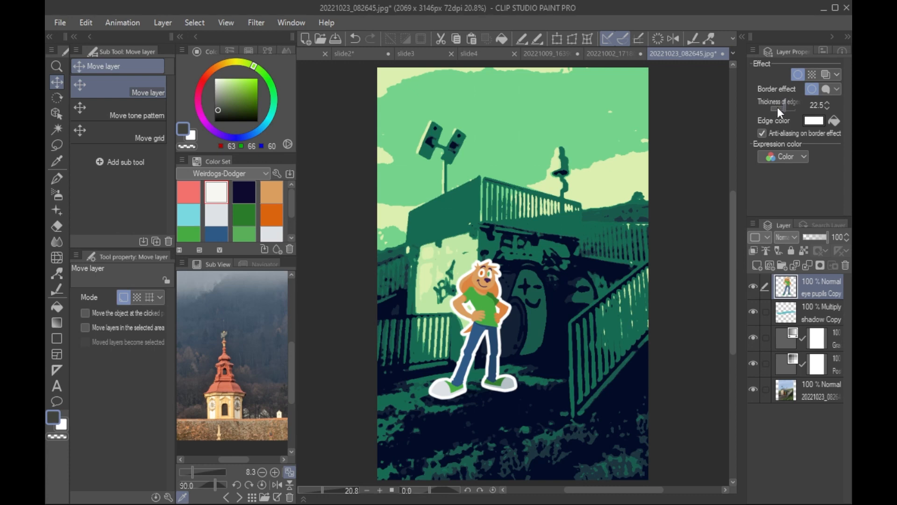
Step: Add a new raster layer above the dog layer and switch to the Zav Pencil pen
click(795, 393)
click(779, 343)
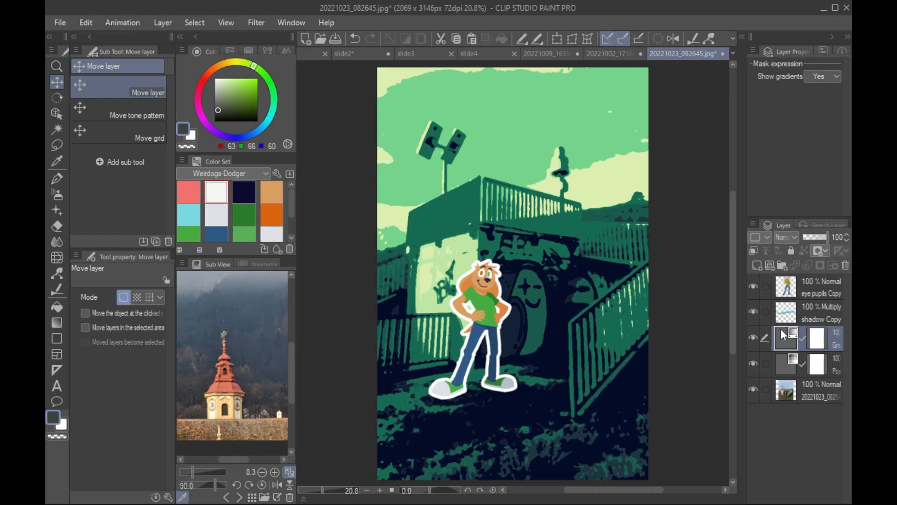
scroll(655, 235, up, 1)
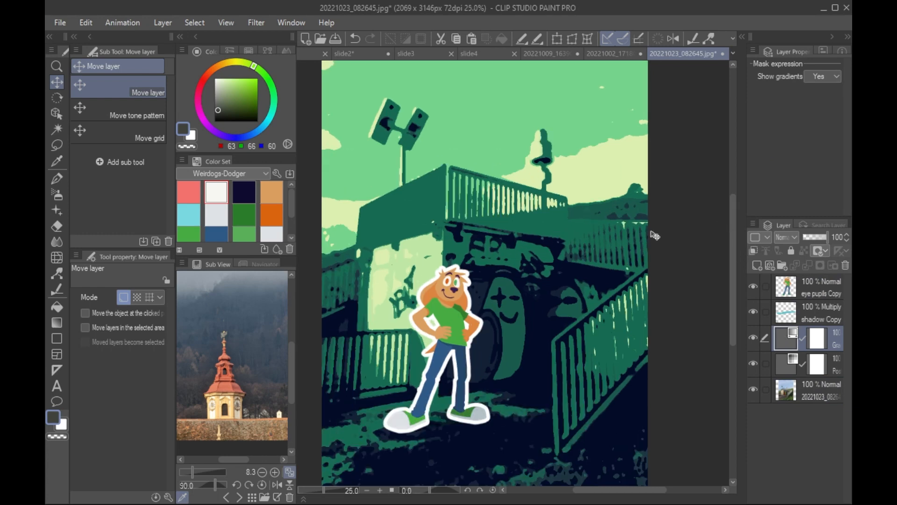
scroll(611, 294, up, 1)
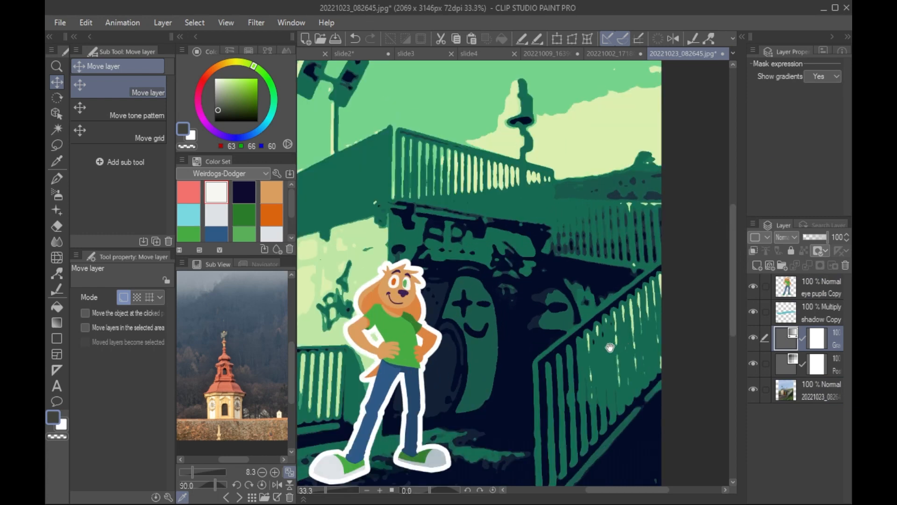
drag(610, 347, 639, 309)
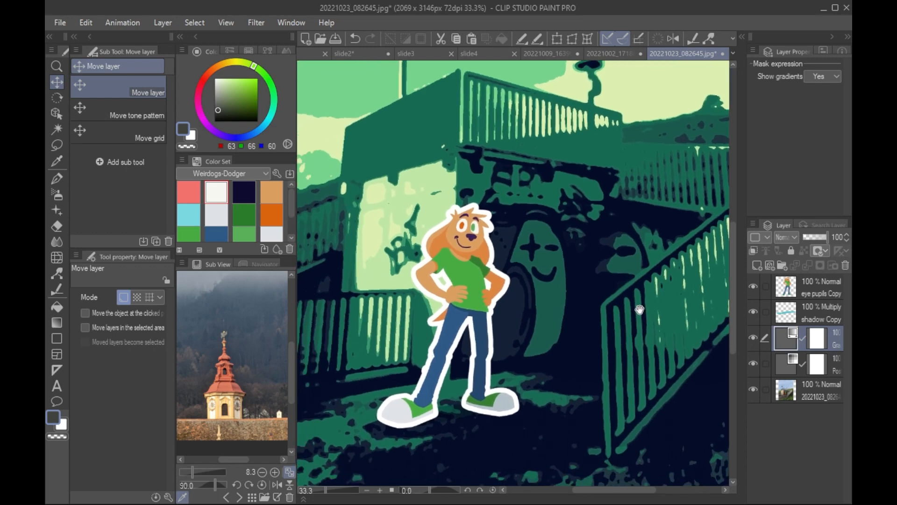
click(805, 297)
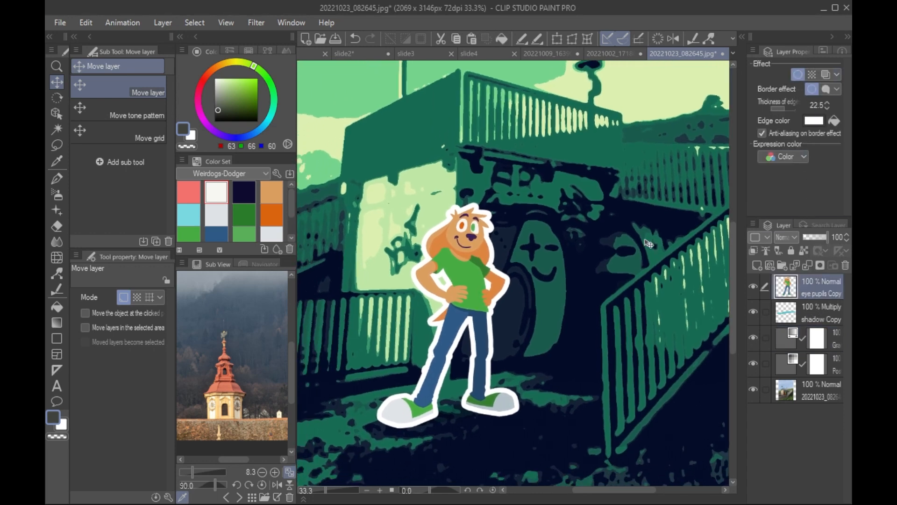
click(759, 264)
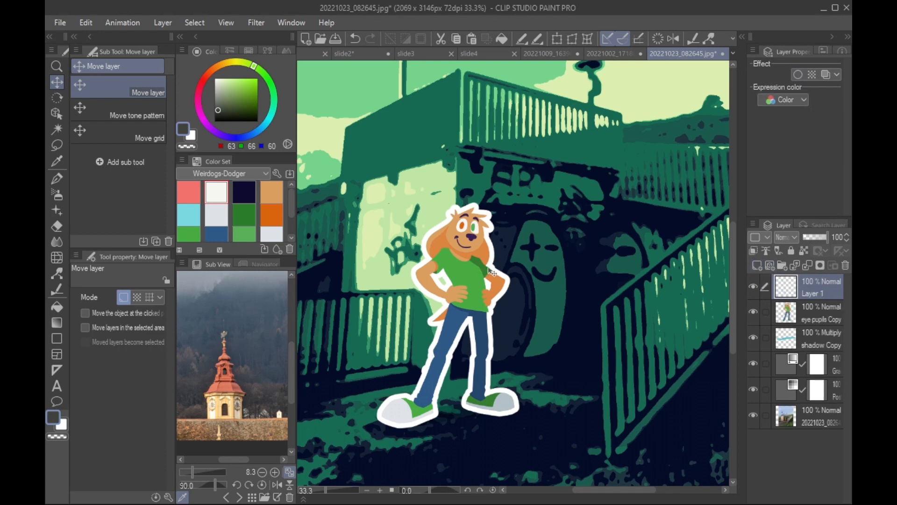
key(alt)
drag(558, 306, 541, 300)
key(p)
key(alt)
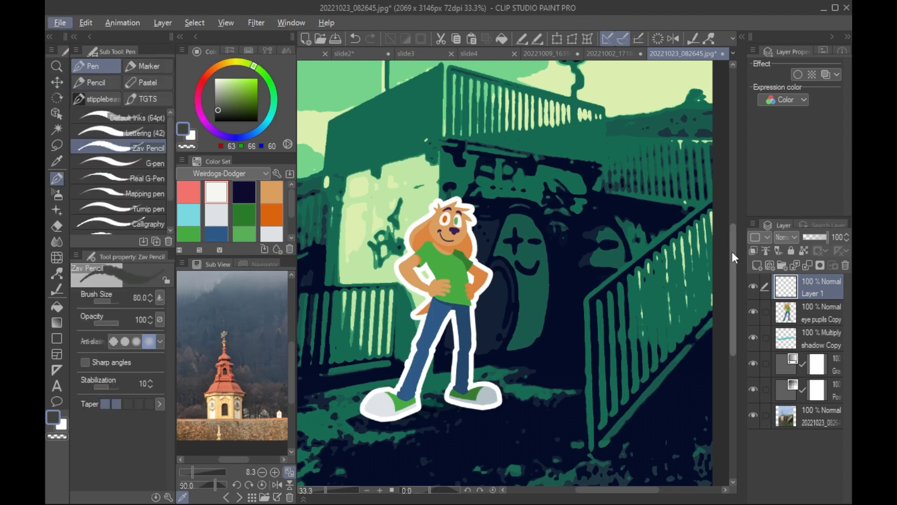
Step: Add a new layer directly above the gradient map, choose a light red drawing color and set the layer's blending mode to Color
click(774, 369)
click(750, 366)
click(752, 366)
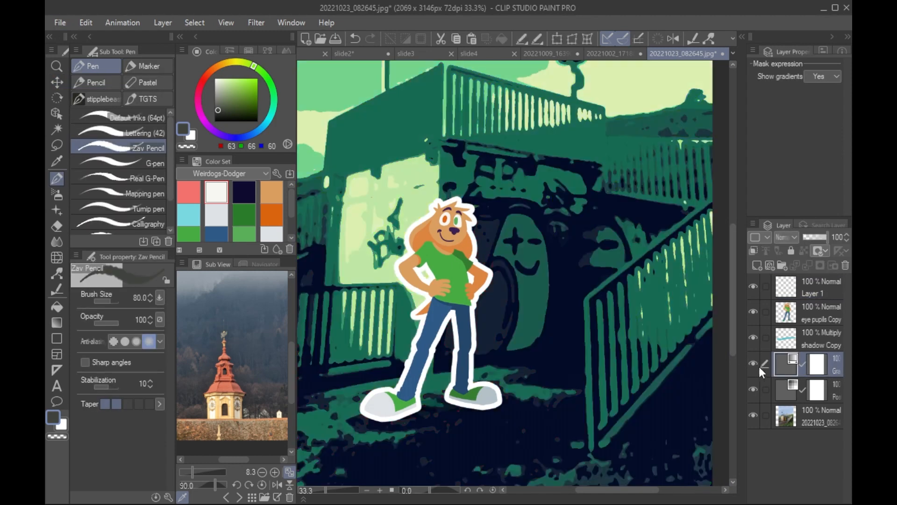
click(770, 265)
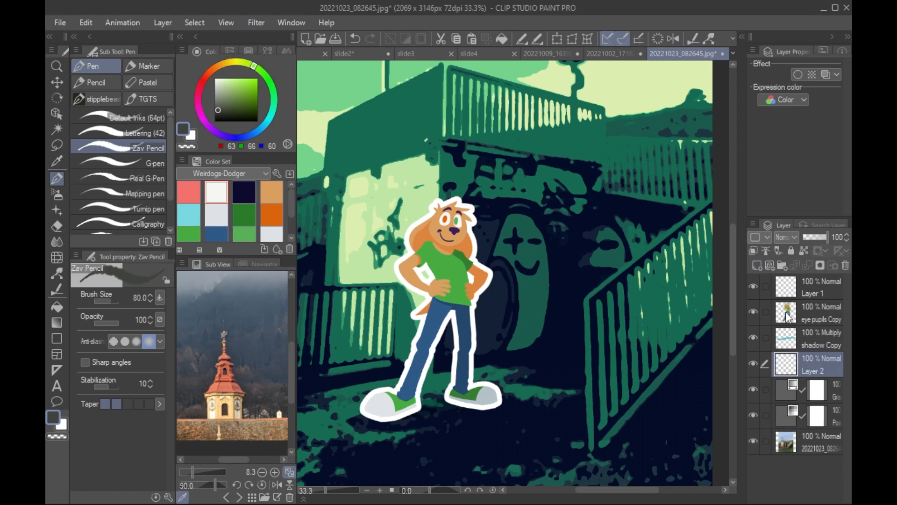
click(204, 77)
click(238, 78)
click(789, 239)
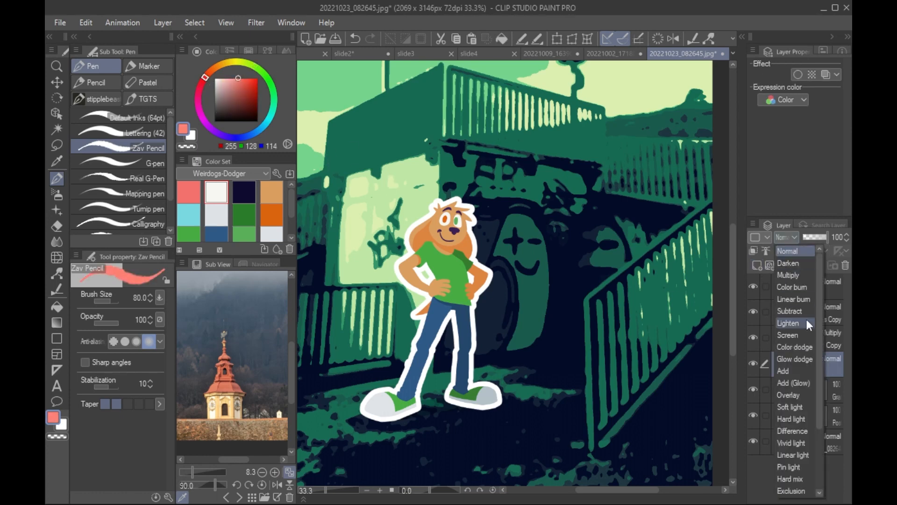
drag(821, 417, 820, 466)
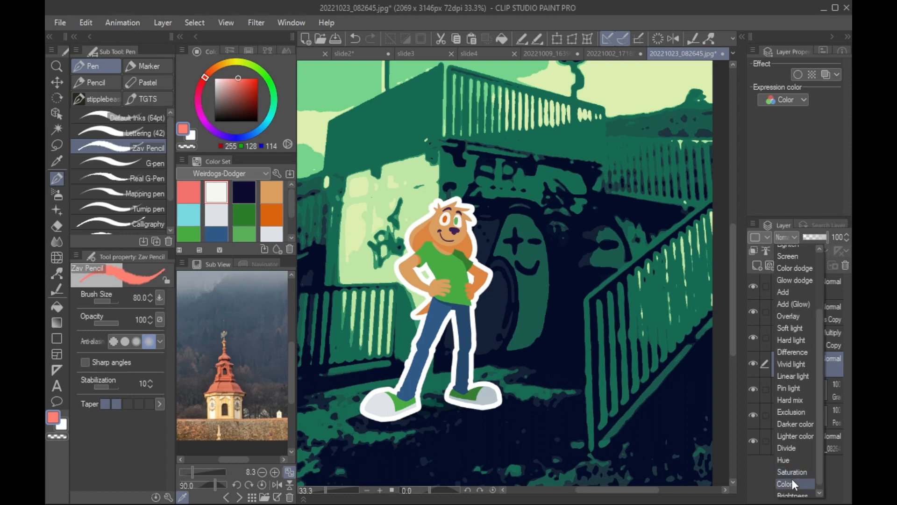
click(792, 478)
Step: Try a red stroke on the foreground stair railing, then recolor the whole railing light blue
mouse_move(590, 301)
mouse_down()
mouse_move(592, 371)
mouse_move(600, 376)
mouse_move(598, 455)
mouse_move(596, 448)
mouse_up()
click(258, 124)
click(233, 81)
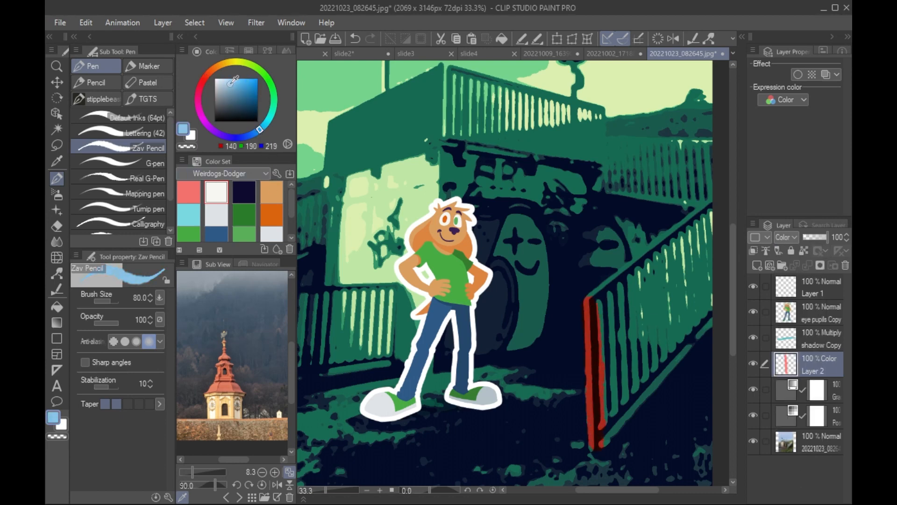
mouse_move(587, 307)
mouse_down()
mouse_move(599, 436)
mouse_move(652, 358)
mouse_move(604, 380)
mouse_move(632, 345)
mouse_move(645, 282)
mouse_move(627, 279)
mouse_move(672, 239)
mouse_move(651, 256)
mouse_move(621, 328)
mouse_move(649, 347)
mouse_move(716, 309)
mouse_move(653, 362)
mouse_up()
key(])
key(])
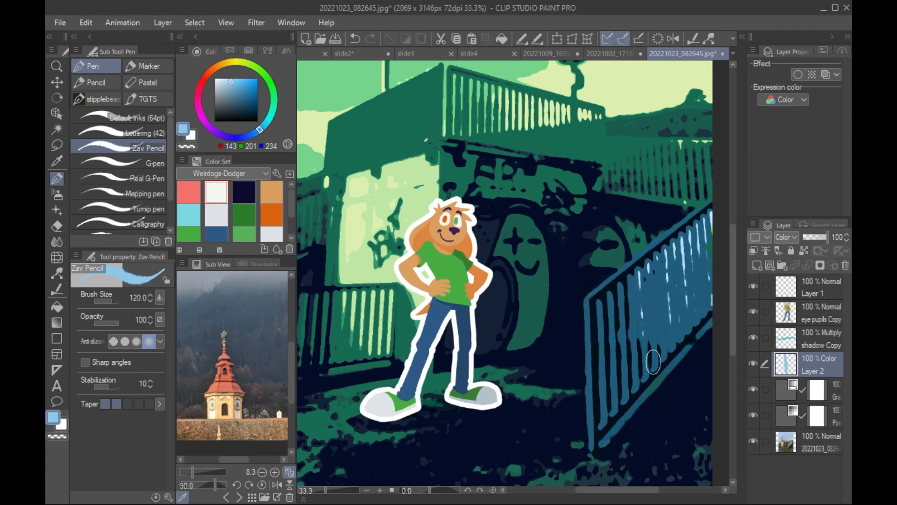
Step: Paint the railing behind the stairs light blue, reducing the brush size to 60 for its narrow end
key(bracketleft)
mouse_move(675, 190)
mouse_down()
mouse_move(689, 192)
mouse_move(607, 142)
mouse_move(724, 172)
mouse_up()
key(bracketright)
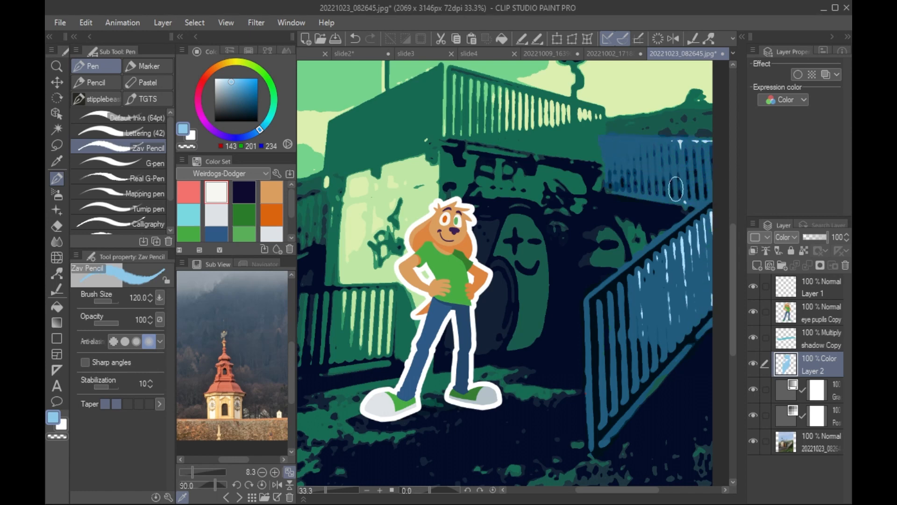
key(bracketleft)
key(bracketleft)
key(bracketleft)
key(bracketleft)
drag(596, 172, 599, 113)
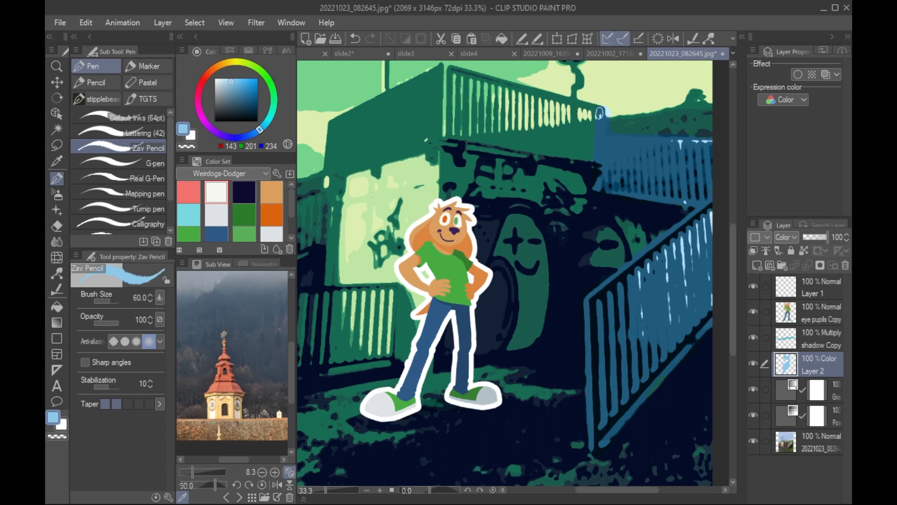
Step: Paint the rooftop railing and the remaining railings beside the building light blue with brush size 80
key(bracketright)
key(bracketright)
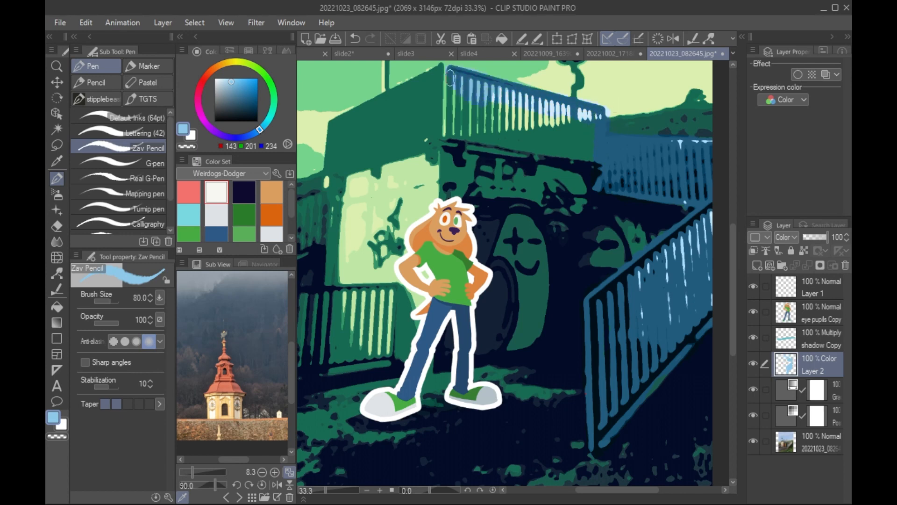
mouse_move(450, 77)
mouse_down()
mouse_move(464, 111)
mouse_move(560, 145)
mouse_move(518, 117)
mouse_move(558, 118)
mouse_move(567, 120)
mouse_move(561, 131)
mouse_move(590, 136)
mouse_up()
drag(524, 216, 629, 248)
mouse_move(497, 324)
mouse_down()
mouse_move(393, 329)
mouse_move(436, 328)
mouse_move(432, 338)
mouse_move(386, 347)
mouse_move(385, 407)
mouse_move(420, 399)
mouse_move(419, 363)
mouse_move(408, 356)
mouse_move(448, 390)
mouse_move(490, 343)
mouse_move(481, 332)
mouse_move(462, 344)
mouse_move(448, 380)
mouse_move(473, 398)
mouse_move(492, 388)
mouse_move(493, 363)
mouse_up()
mouse_move(539, 152)
mouse_down()
mouse_move(531, 194)
mouse_move(433, 243)
mouse_move(430, 230)
mouse_move(470, 183)
mouse_move(519, 184)
mouse_move(530, 151)
mouse_move(516, 158)
mouse_move(534, 212)
mouse_move(545, 202)
mouse_up()
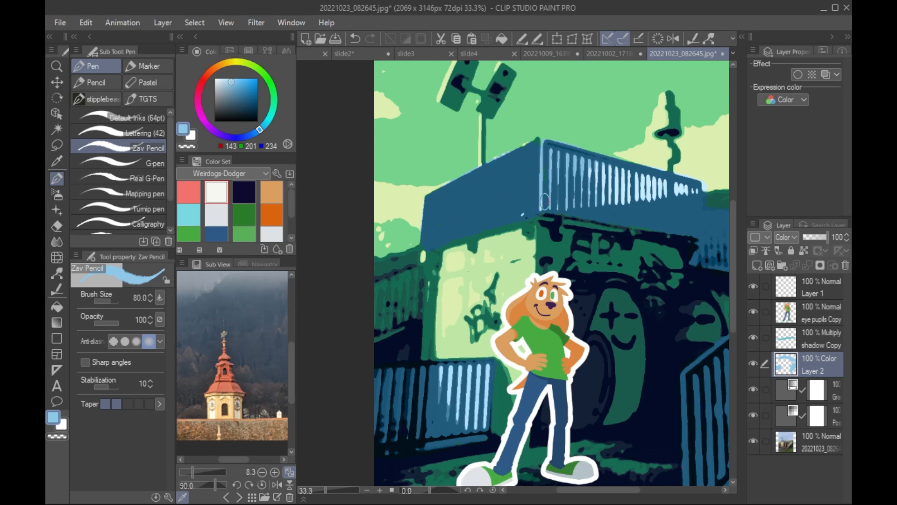
mouse_move(411, 258)
mouse_down()
mouse_move(394, 311)
mouse_move(373, 322)
mouse_move(373, 336)
mouse_move(404, 280)
mouse_up()
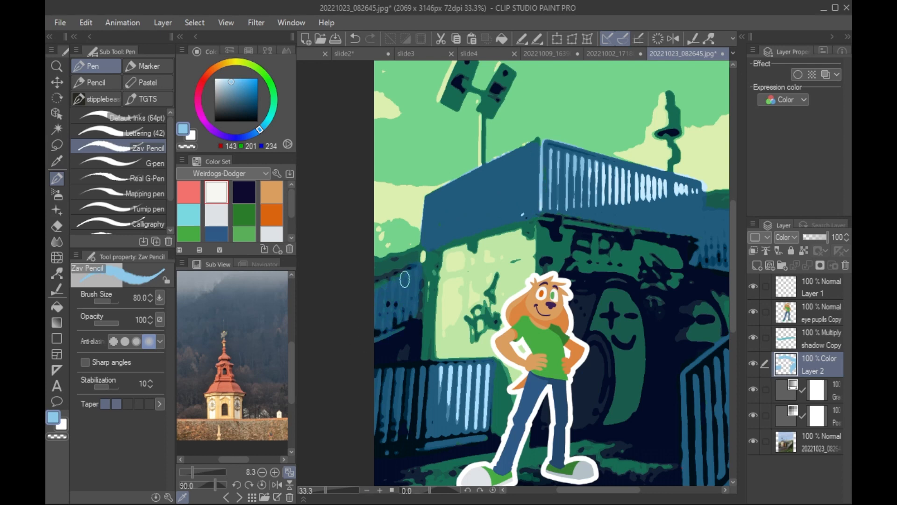
key(ctrl+0)
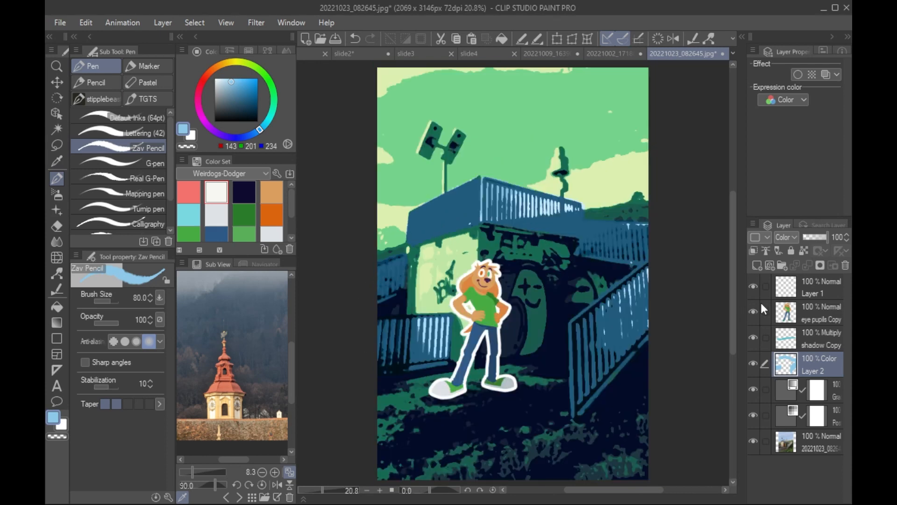
Step: Try painting the oval graffiti face beside the dog bright yellow with brush size 120
click(225, 64)
click(240, 80)
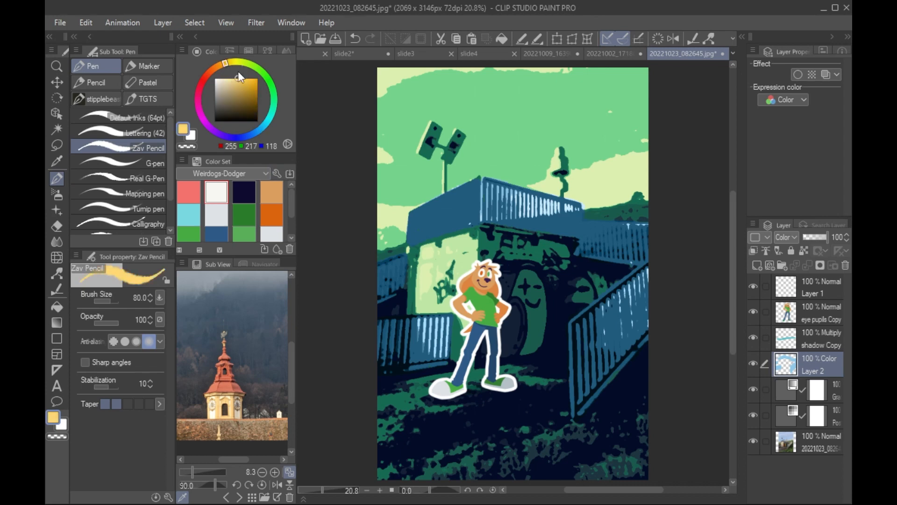
click(234, 61)
click(250, 79)
key(])
key(])
mouse_move(554, 266)
mouse_down()
mouse_move(535, 292)
mouse_move(529, 273)
mouse_move(537, 307)
mouse_move(528, 340)
mouse_move(534, 284)
mouse_up()
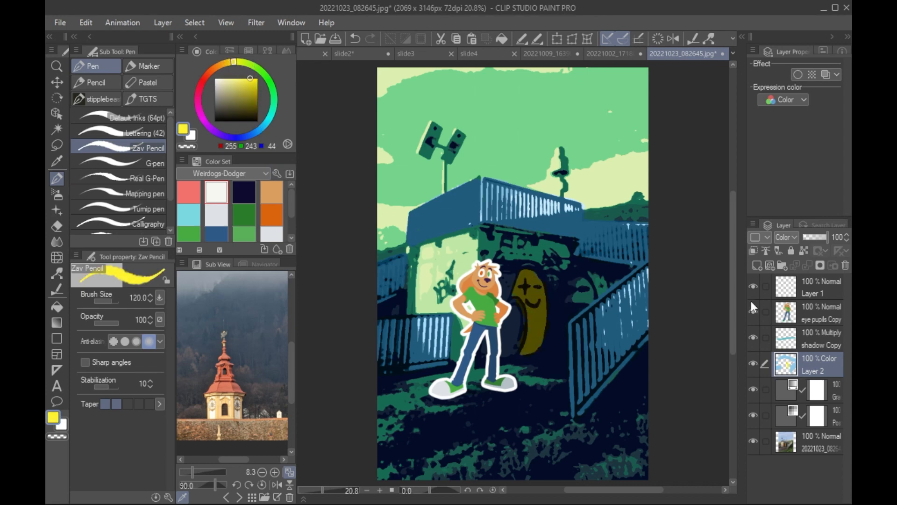
Step: Mask out the gradient map over the graffiti faces by painting on its layer mask with transparent color
click(822, 395)
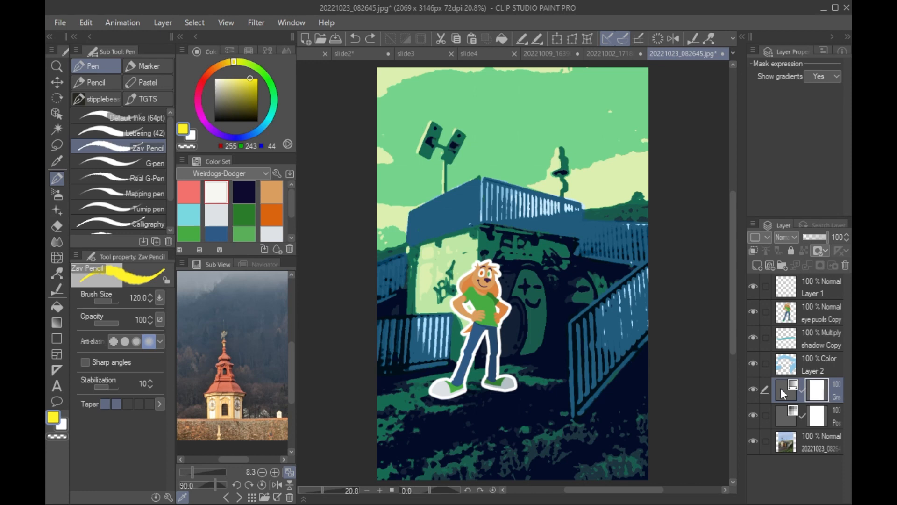
drag(745, 400, 713, 401)
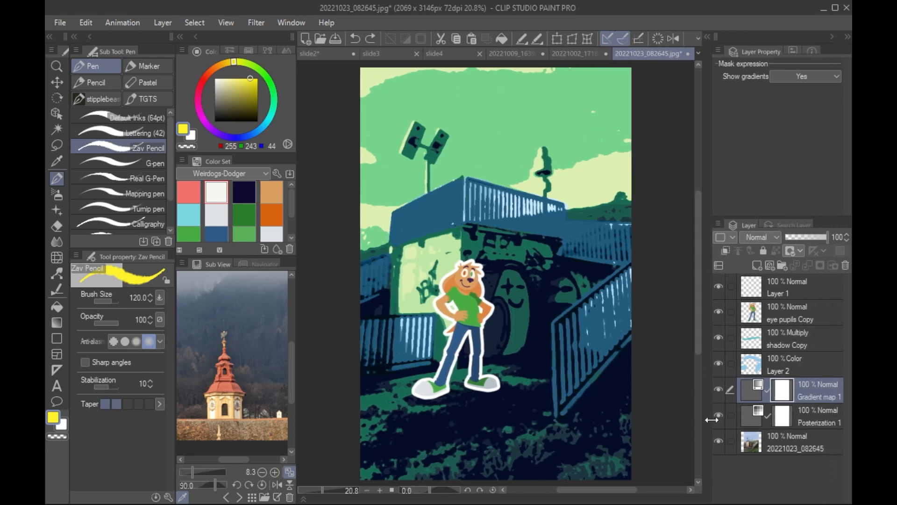
click(57, 436)
mouse_move(524, 265)
mouse_down()
mouse_move(501, 290)
mouse_move(489, 341)
mouse_move(483, 331)
mouse_move(517, 349)
mouse_move(525, 338)
mouse_move(518, 280)
mouse_move(514, 296)
mouse_move(532, 325)
mouse_move(545, 271)
mouse_move(577, 324)
mouse_move(548, 291)
mouse_move(534, 310)
mouse_move(540, 329)
mouse_move(562, 327)
mouse_up()
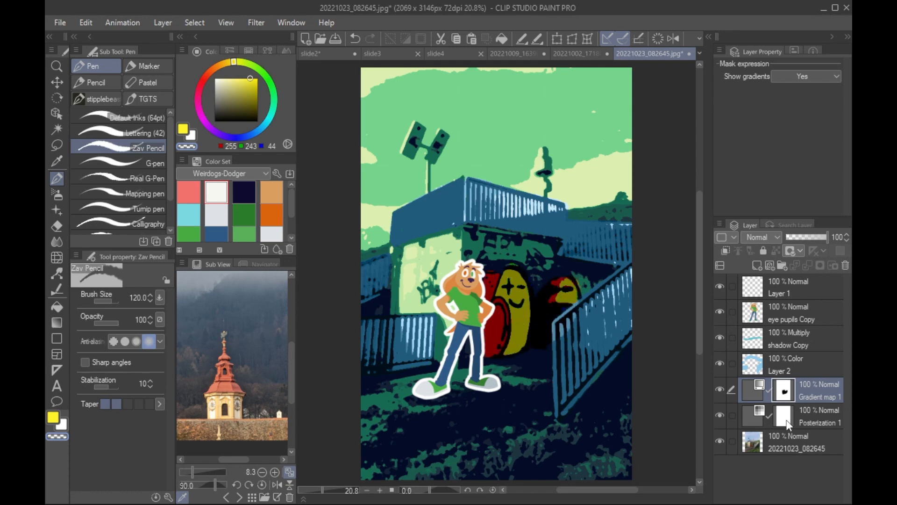
Step: Fade out the posterization around the graffiti by painting its layer mask with the Soft airbrush at size 700 in transparent color
click(789, 424)
mouse_move(516, 308)
mouse_down()
mouse_move(518, 332)
mouse_move(524, 302)
mouse_move(506, 270)
mouse_move(501, 285)
mouse_move(513, 299)
mouse_move(497, 343)
mouse_move(529, 291)
mouse_move(524, 268)
mouse_move(526, 284)
mouse_move(542, 257)
mouse_move(540, 324)
mouse_up()
mouse_move(561, 285)
mouse_down()
mouse_move(554, 318)
mouse_move(514, 337)
mouse_move(559, 341)
mouse_move(537, 358)
mouse_move(502, 361)
mouse_move(543, 369)
mouse_up()
key(b)
key(p)
key(b)
mouse_move(553, 334)
mouse_down()
mouse_move(503, 353)
mouse_move(538, 365)
mouse_move(429, 364)
mouse_move(461, 275)
mouse_move(458, 309)
mouse_move(477, 284)
mouse_move(403, 248)
mouse_up()
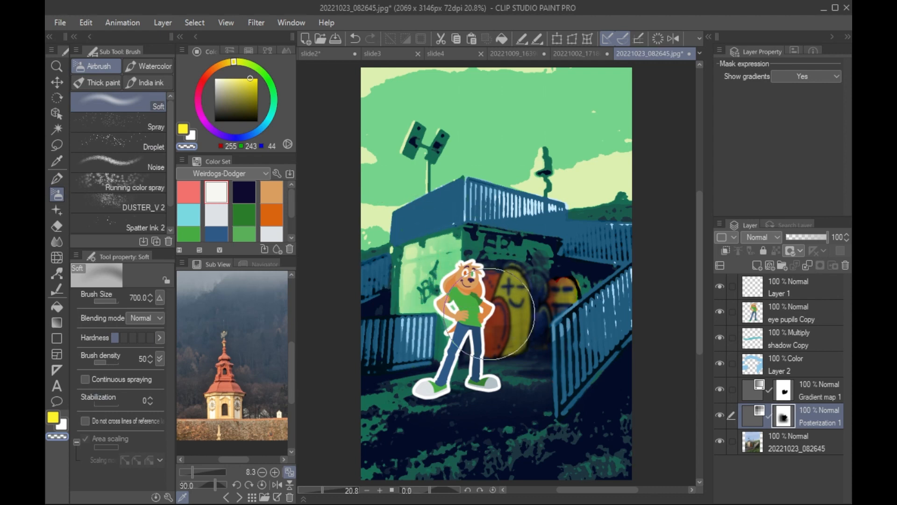
Step: Fade out more posterization across the foreground and sky by painting its mask with the Soft airbrush, reducing the brush size to 500
mouse_move(489, 314)
mouse_down()
mouse_move(433, 301)
mouse_move(454, 245)
mouse_up()
key(bracketleft)
key(bracketleft)
drag(477, 377, 397, 394)
mouse_move(507, 334)
mouse_down()
mouse_move(597, 263)
mouse_move(545, 236)
mouse_move(592, 219)
mouse_move(537, 133)
mouse_up()
Step: Fade the gradient map on its layer mask over the right sky and left side with the Soft airbrush up to size 700, undoing the stray foreground stroke
click(785, 393)
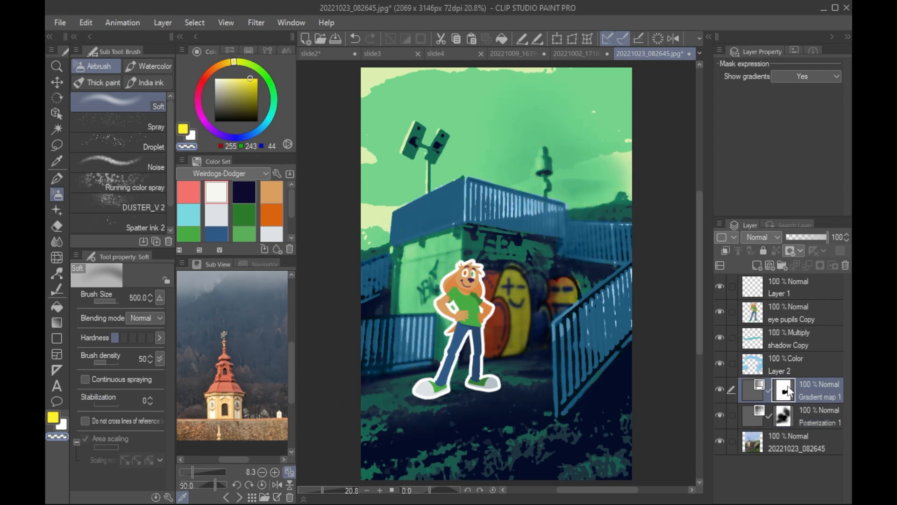
mouse_move(556, 219)
mouse_down()
mouse_move(552, 168)
mouse_move(593, 174)
mouse_move(608, 187)
mouse_up()
key(bracketright)
key(bracketright)
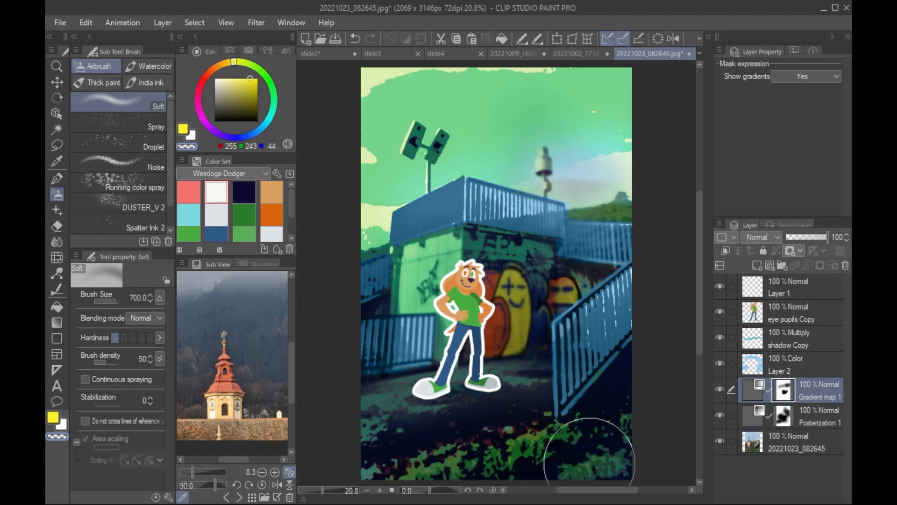
key(ctrl+z)
mouse_move(402, 392)
mouse_down()
mouse_move(627, 280)
mouse_move(479, 249)
mouse_move(479, 151)
mouse_move(412, 146)
mouse_up()
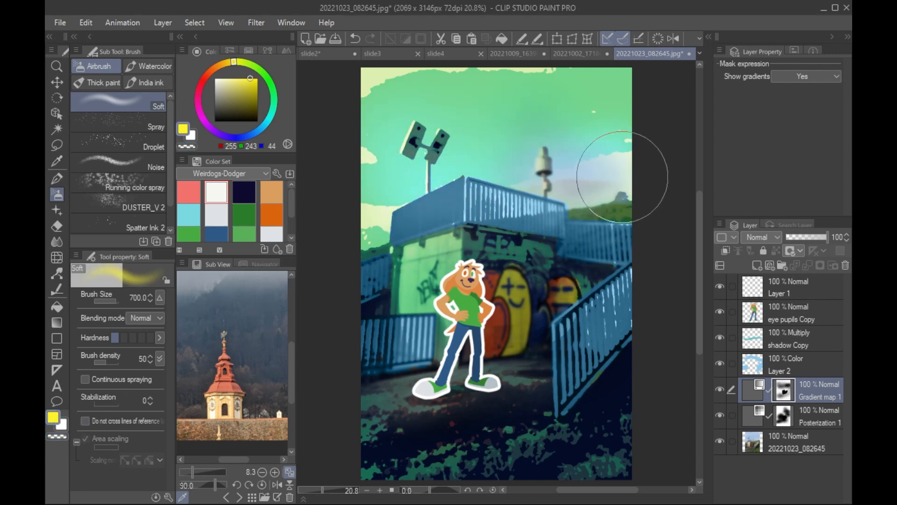
Step: Restore the gradient map over the right sky and the posterization near the right horizon and lower foreground by painting their masks with opaque color
mouse_move(621, 170)
mouse_down()
mouse_move(551, 201)
mouse_move(468, 154)
mouse_move(462, 191)
mouse_up()
click(783, 415)
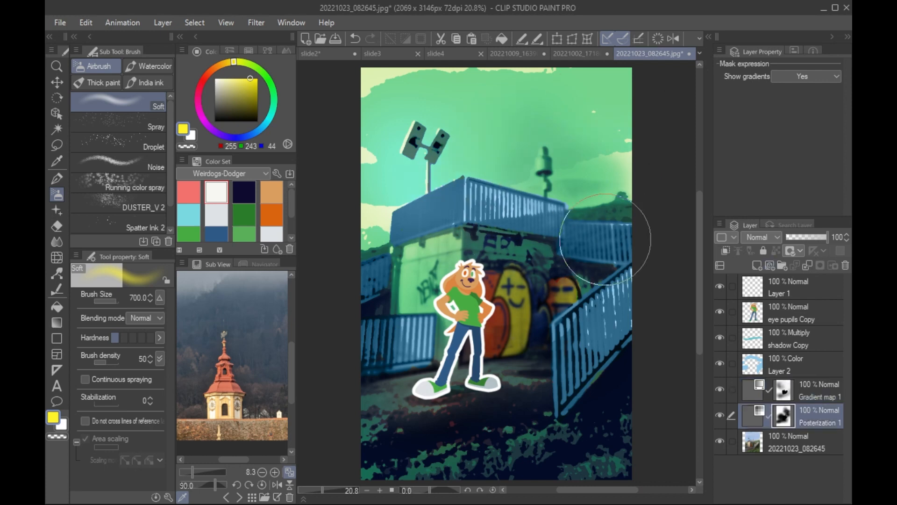
mouse_move(605, 234)
mouse_down()
mouse_move(525, 190)
mouse_move(577, 283)
mouse_up()
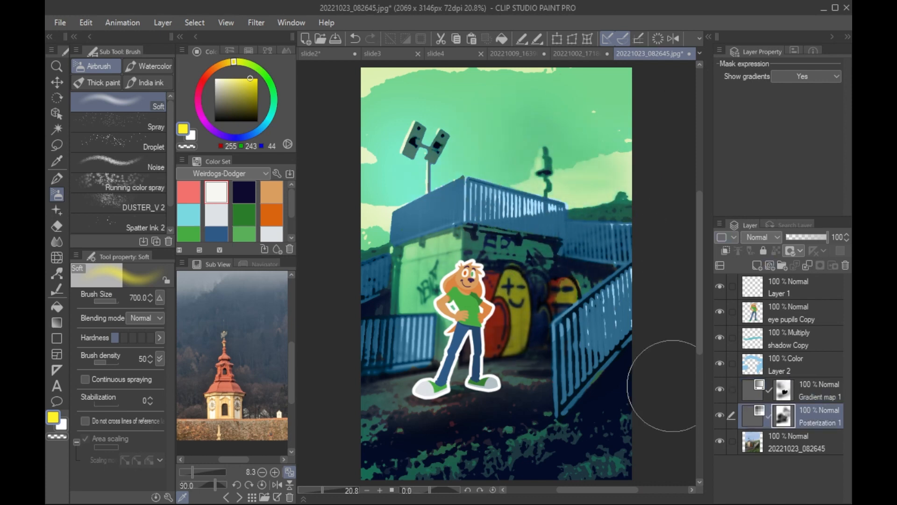
drag(421, 411, 361, 421)
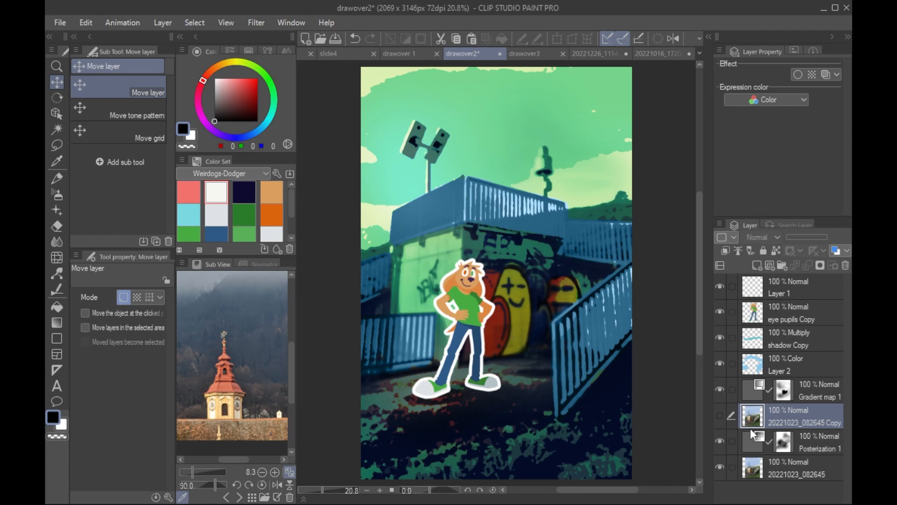
Step: Show the copied photo layer in the drawover2 file and open the Artistic effect filter for it, keeping the canvas in view
click(719, 415)
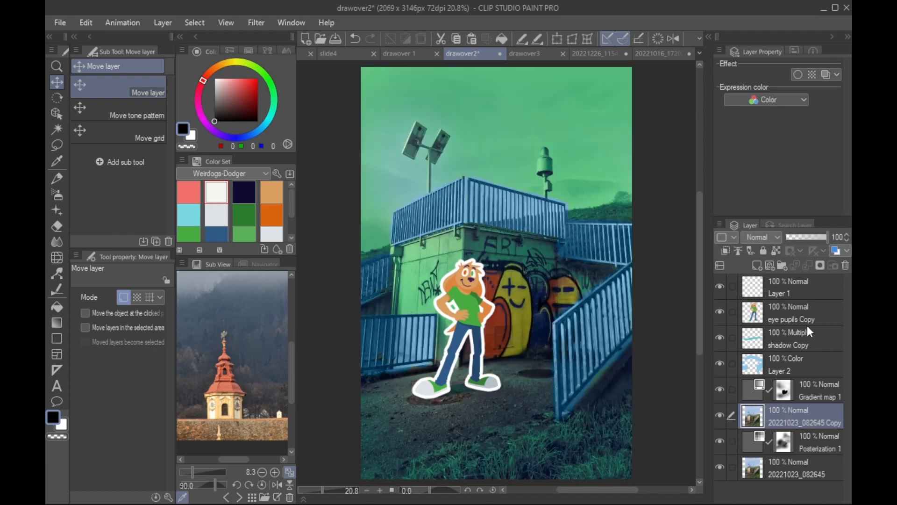
click(239, 23)
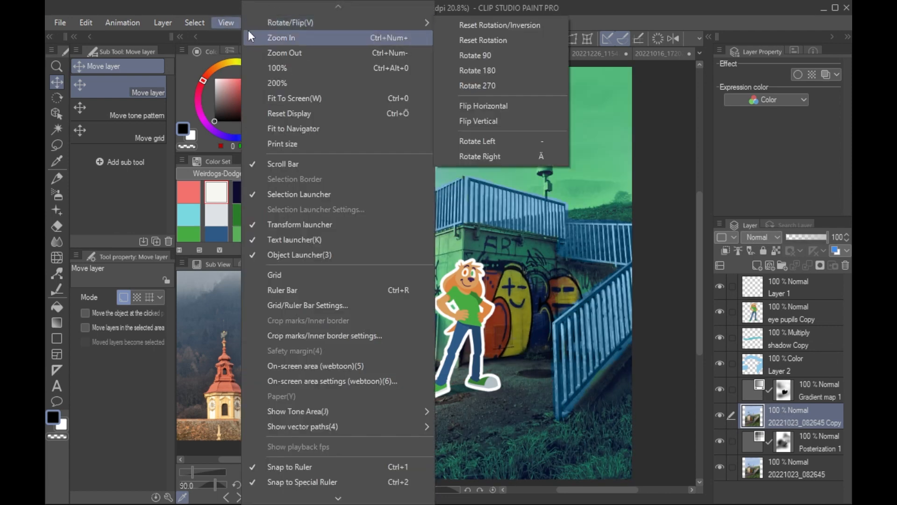
key(Escape)
click(260, 21)
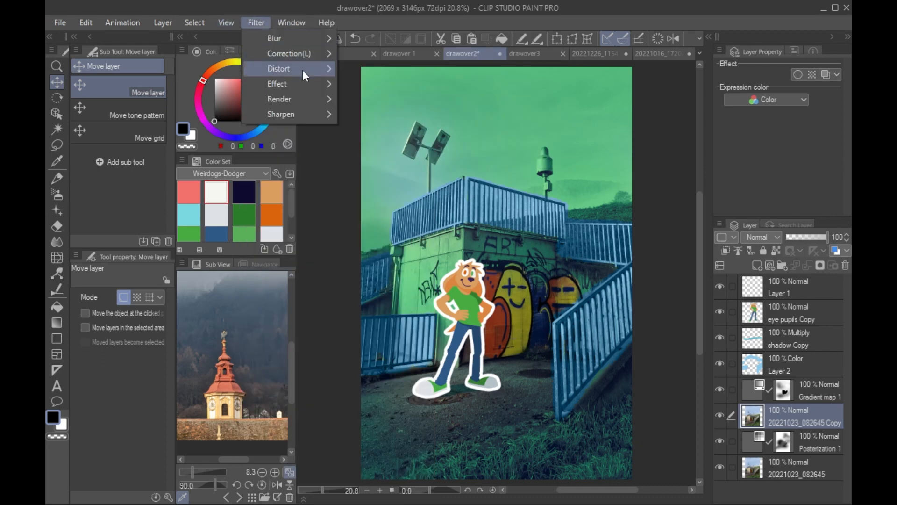
mouse_move(311, 84)
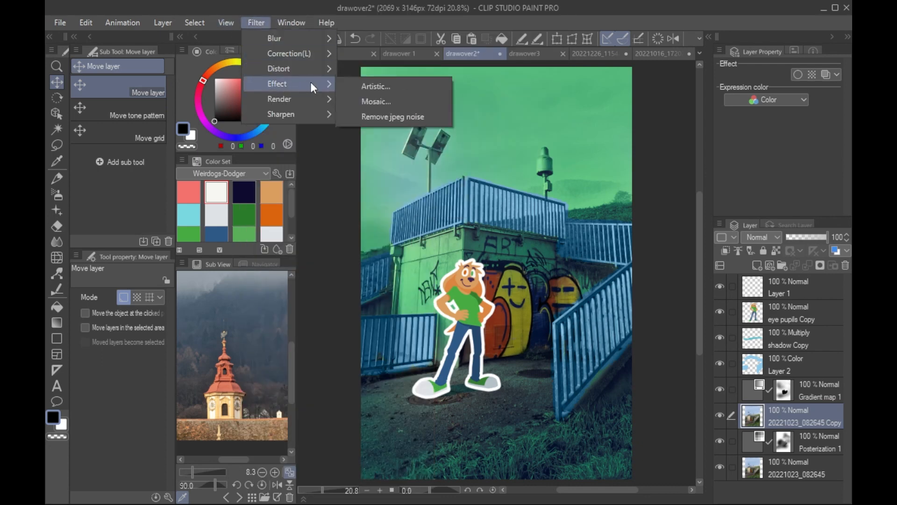
click(414, 85)
drag(690, 171, 739, 152)
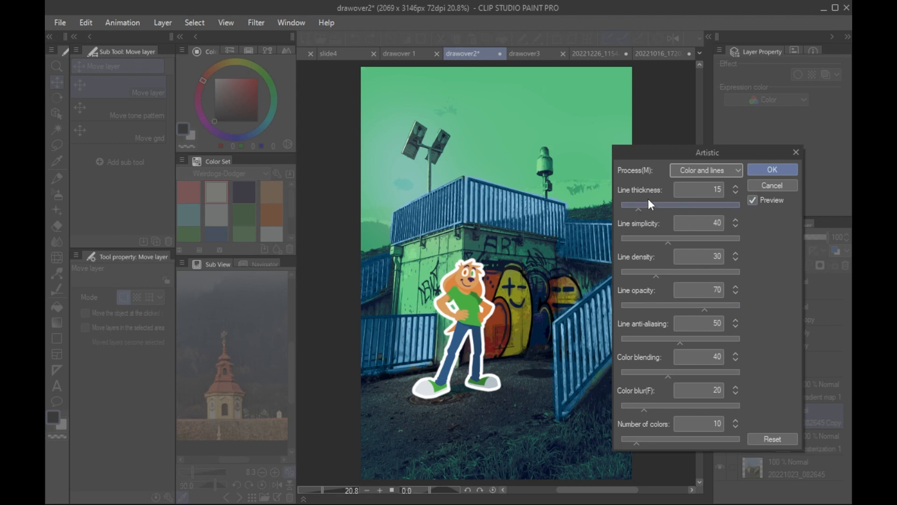
Step: Preview the Artistic filter's Color only and Lines only processes, returning to Color and lines
click(718, 170)
click(710, 194)
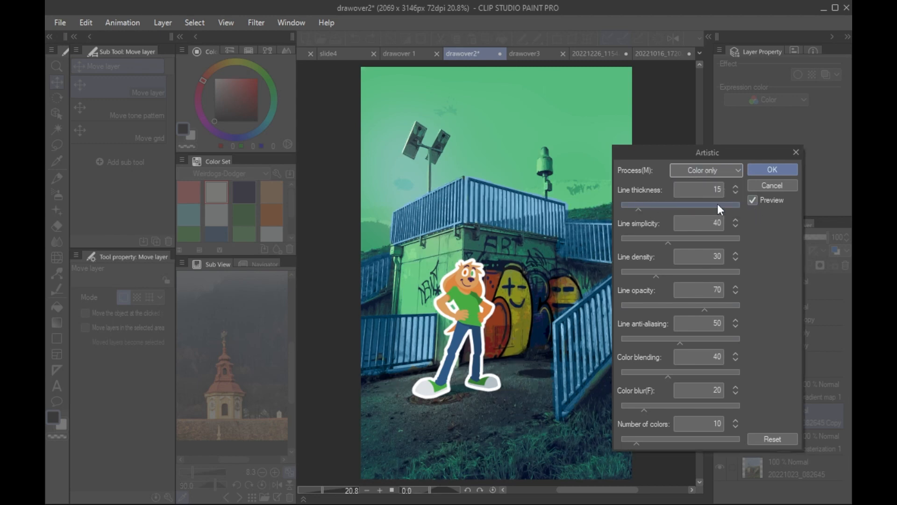
click(713, 173)
click(708, 204)
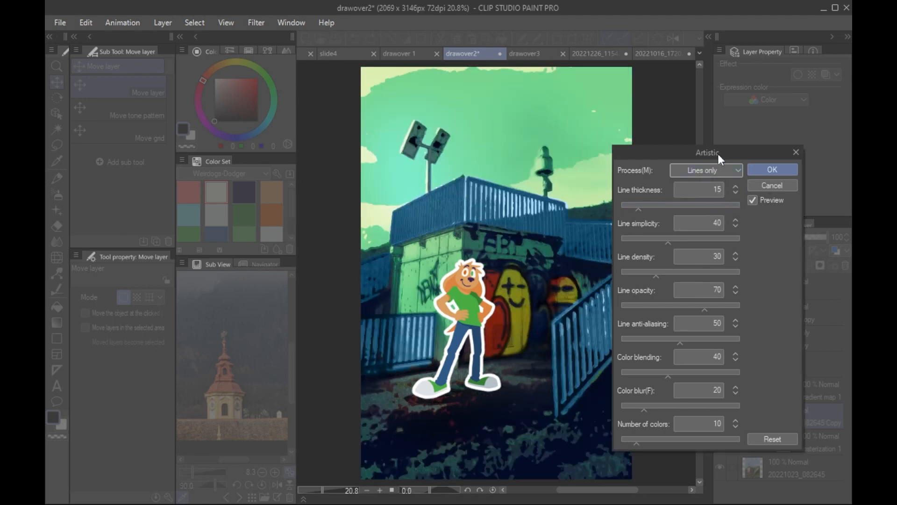
drag(718, 153, 686, 154)
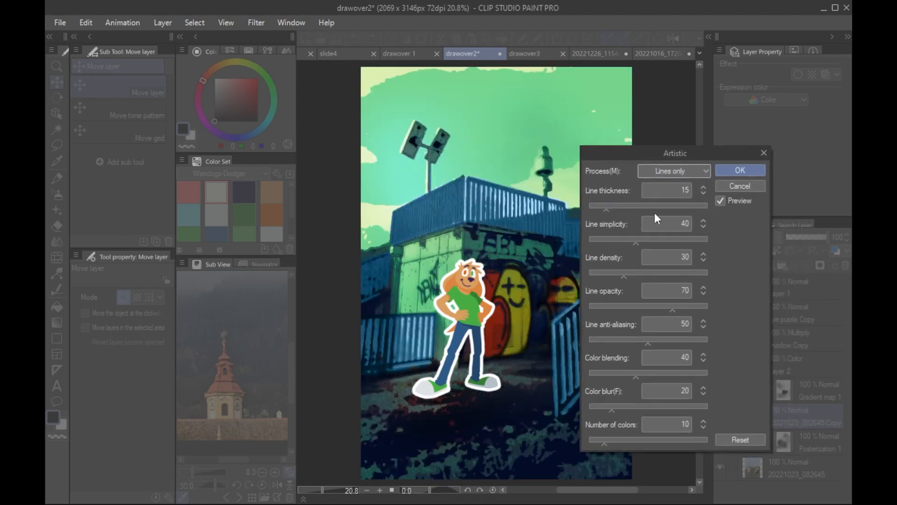
click(678, 172)
click(689, 187)
drag(694, 157, 713, 155)
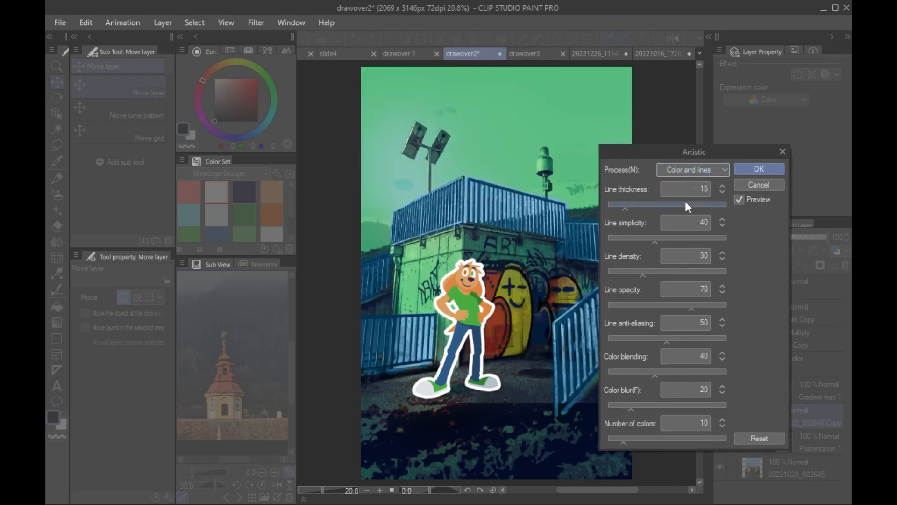
Step: Set the Artistic filter's line thickness to 73, line simplicity to 74 and line density to 19
click(623, 204)
drag(623, 206, 653, 203)
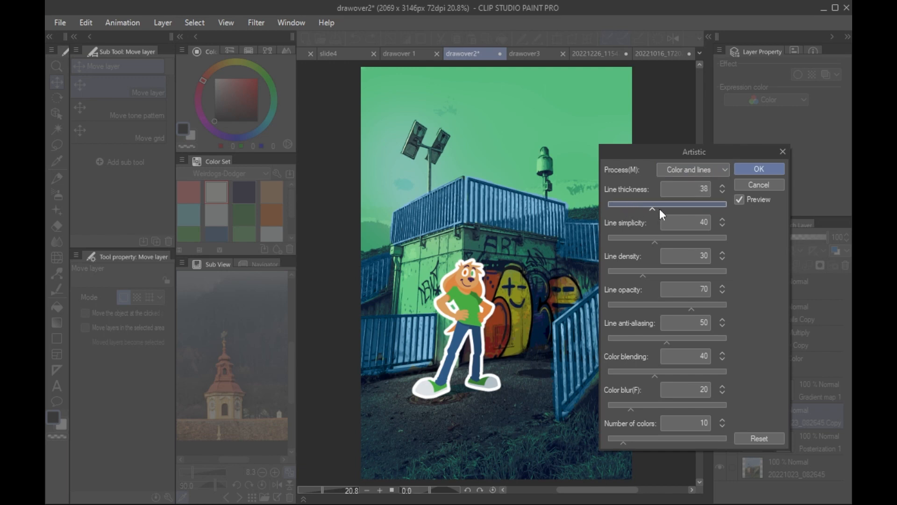
click(662, 205)
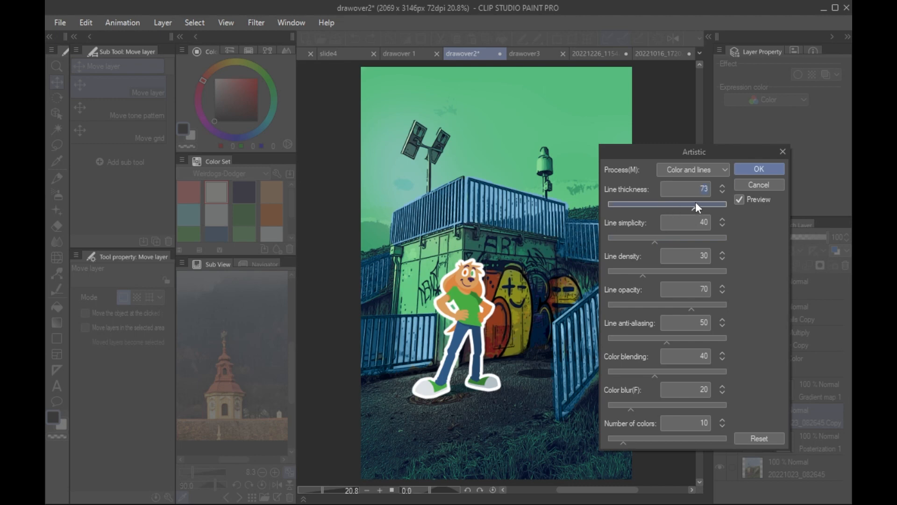
click(668, 239)
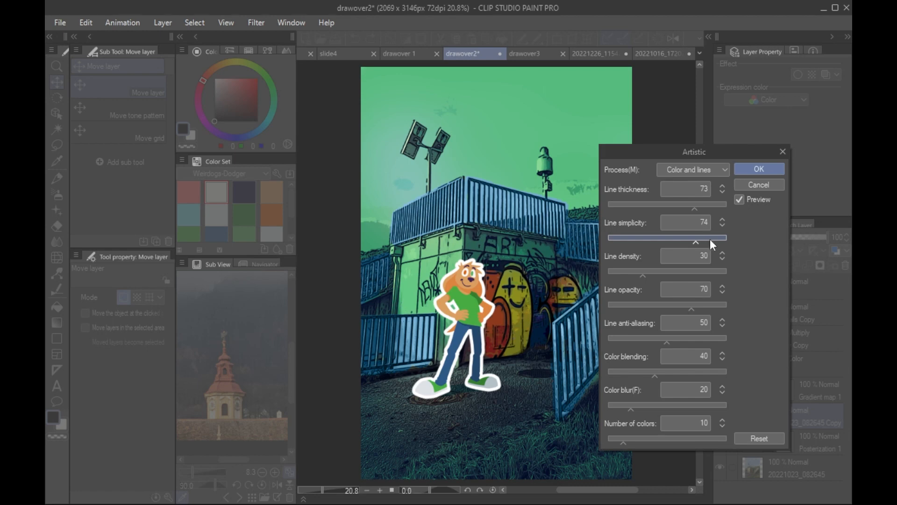
click(687, 271)
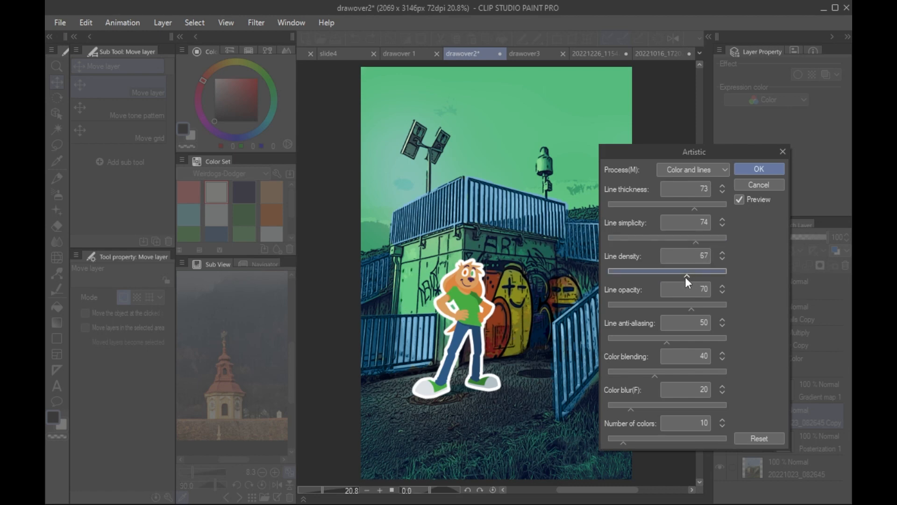
drag(685, 277, 629, 275)
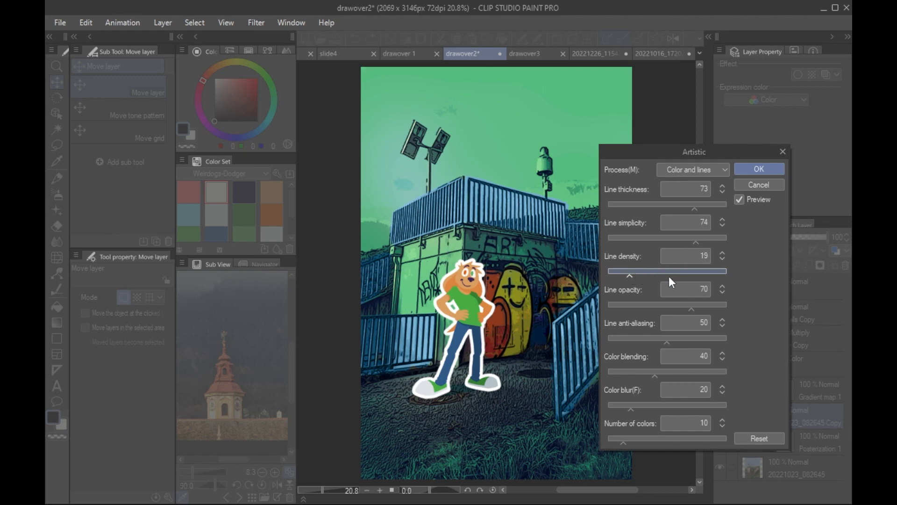
Step: Set the Artistic filter's line opacity to 88 and line anti-aliasing to 12
drag(692, 307, 650, 307)
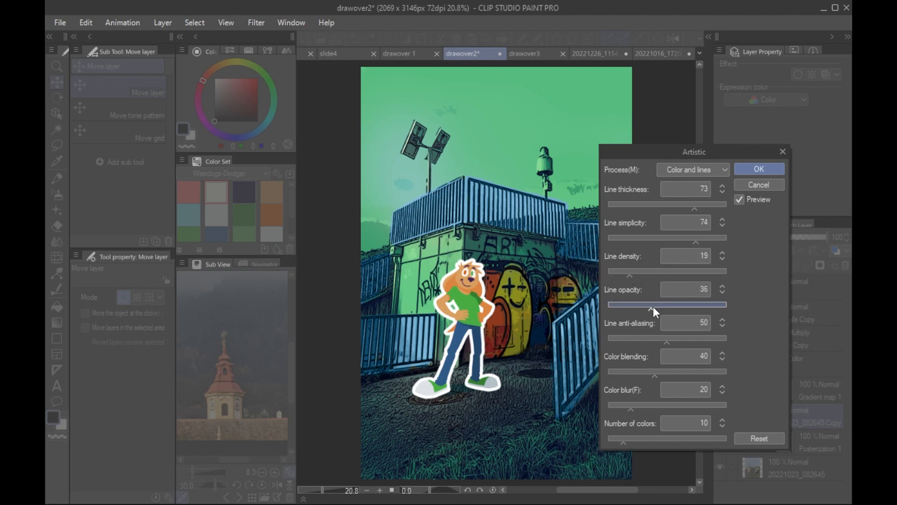
drag(664, 305, 680, 306)
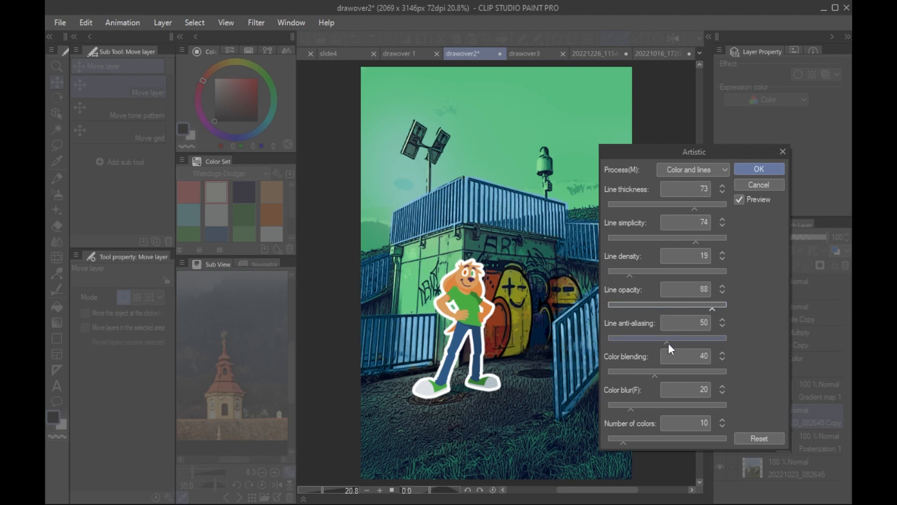
drag(668, 343, 695, 344)
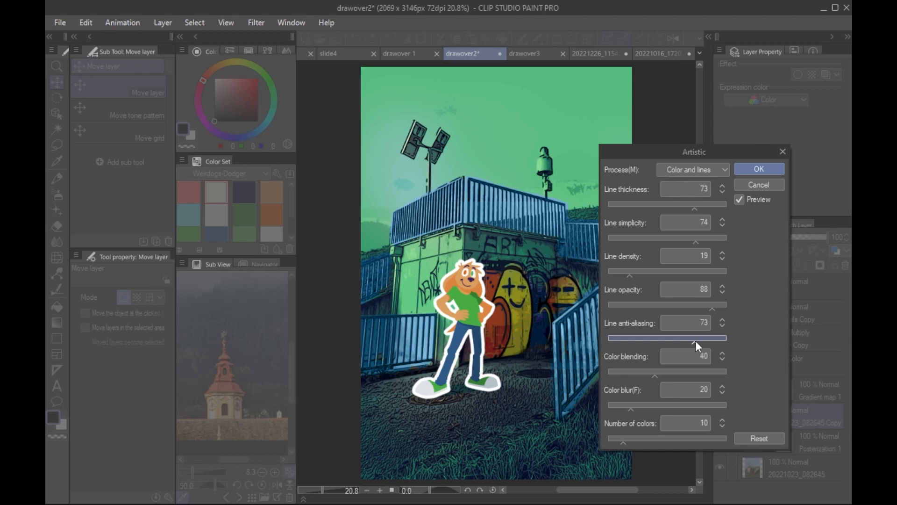
drag(690, 342, 622, 346)
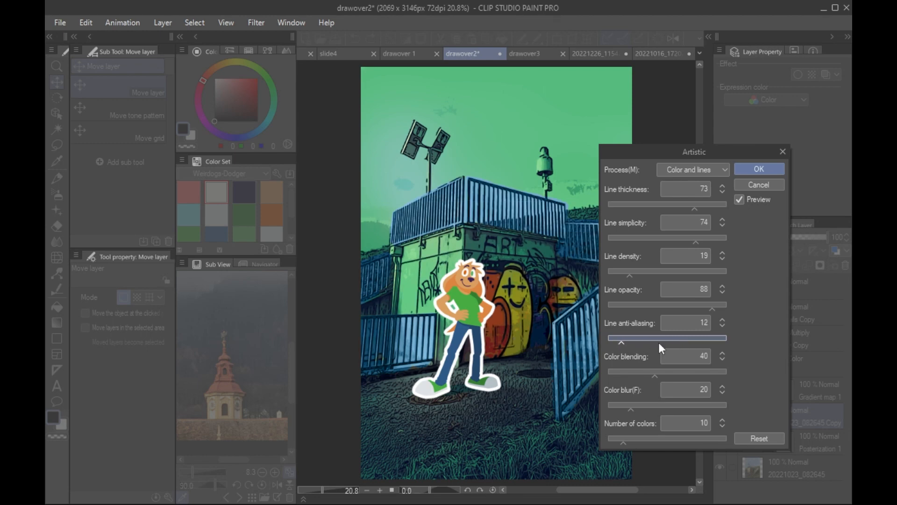
Step: Set the Artistic filter's color blending to 13 and color blur to 12
click(667, 370)
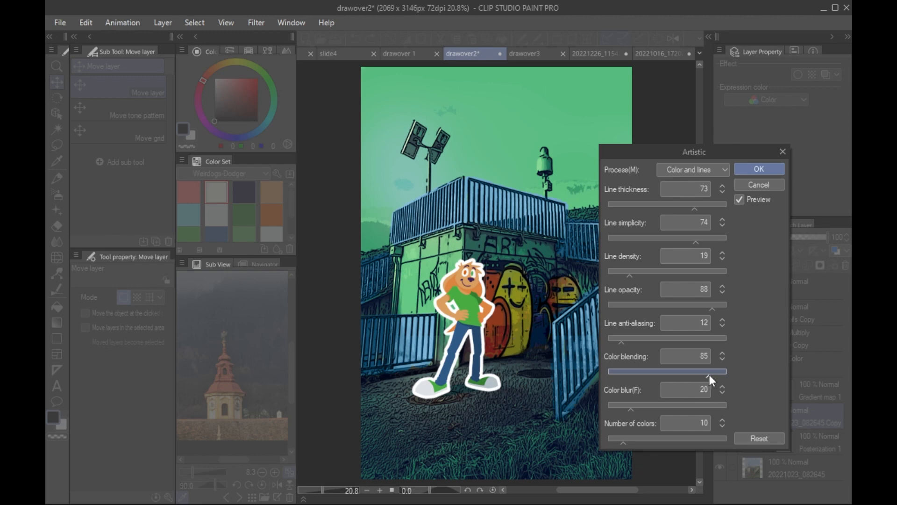
drag(710, 374, 621, 373)
drag(641, 405, 666, 404)
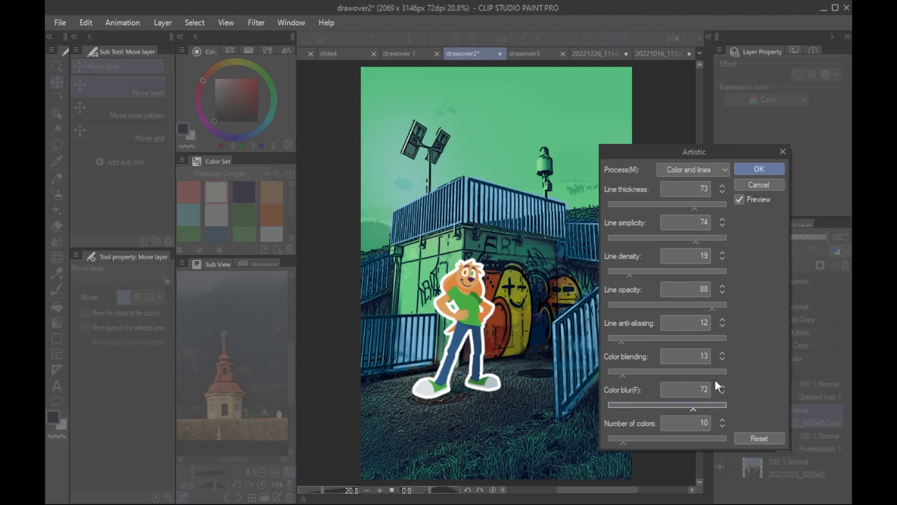
click(757, 170)
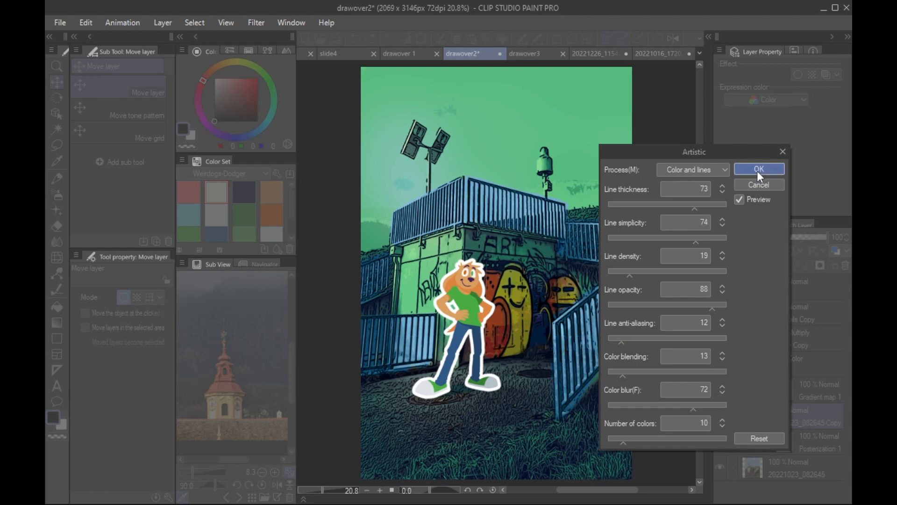
click(661, 405)
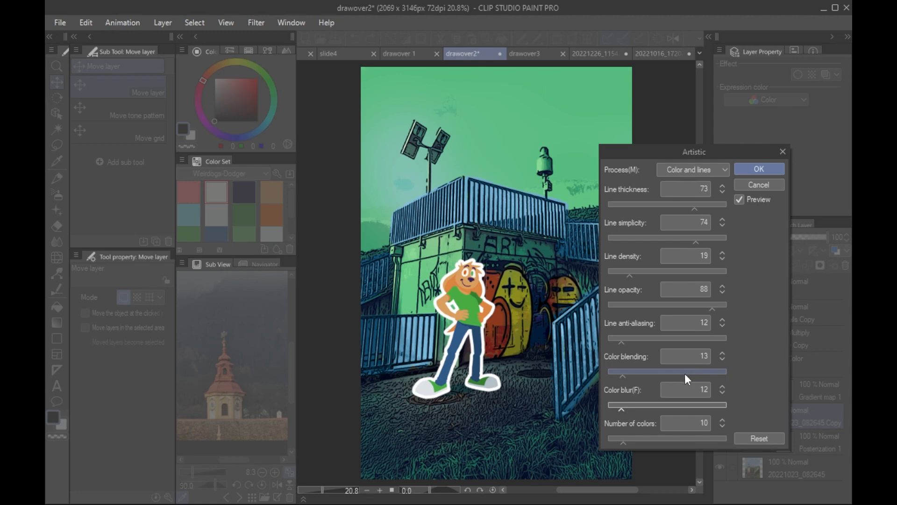
Step: Set the Artistic filter's number of colors to 9 and apply the filter to the copied photo layer
drag(638, 440, 658, 440)
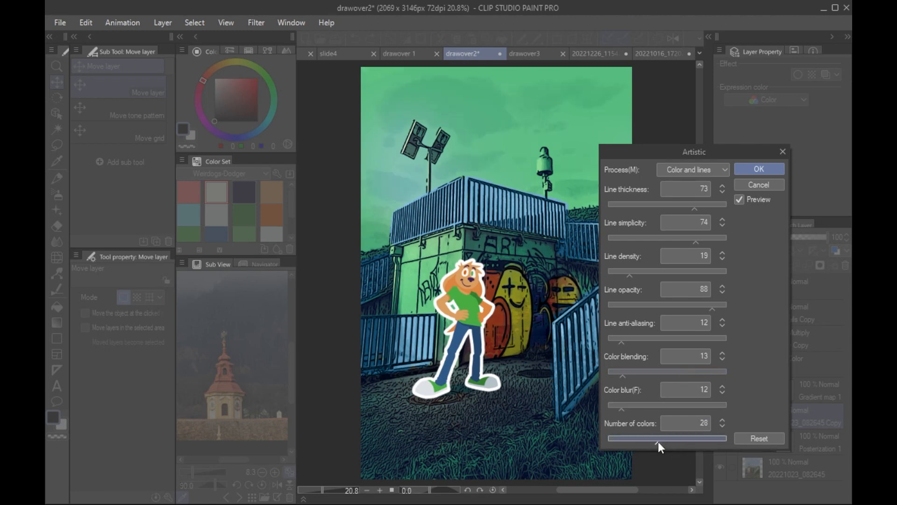
drag(654, 441, 613, 441)
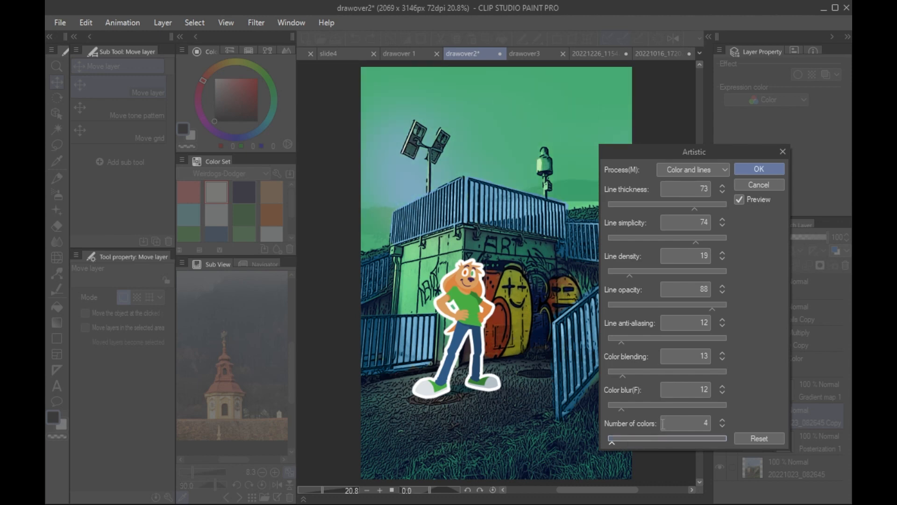
click(618, 440)
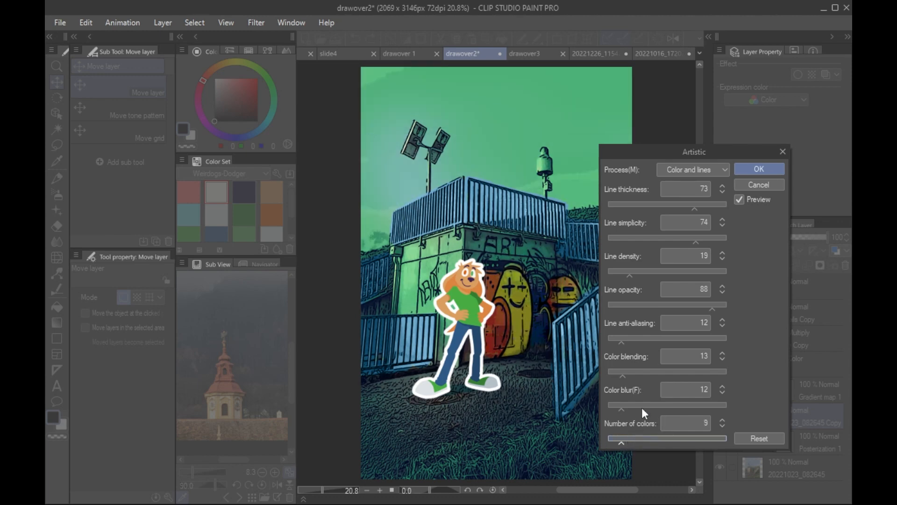
click(759, 171)
Step: Compare the Artistic-filtered photo copy with the posterized version by switching the visibility of both layers off and on
click(719, 414)
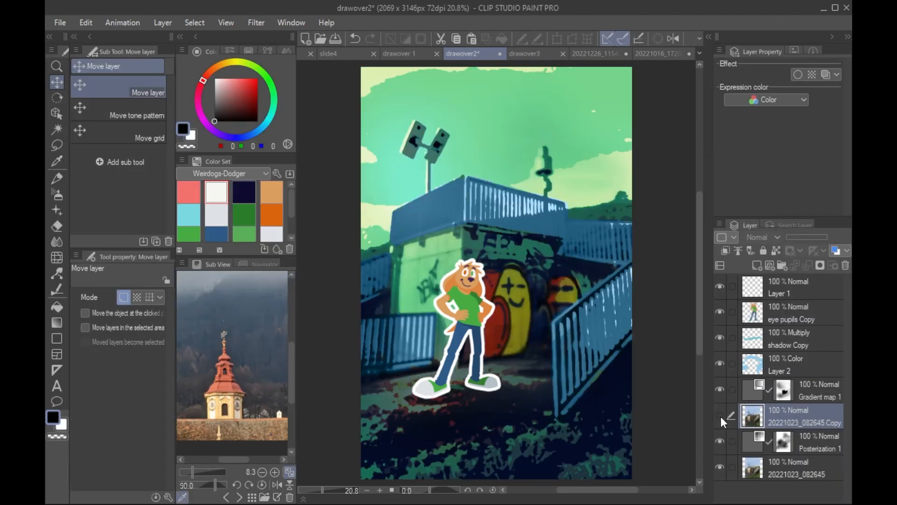
click(719, 441)
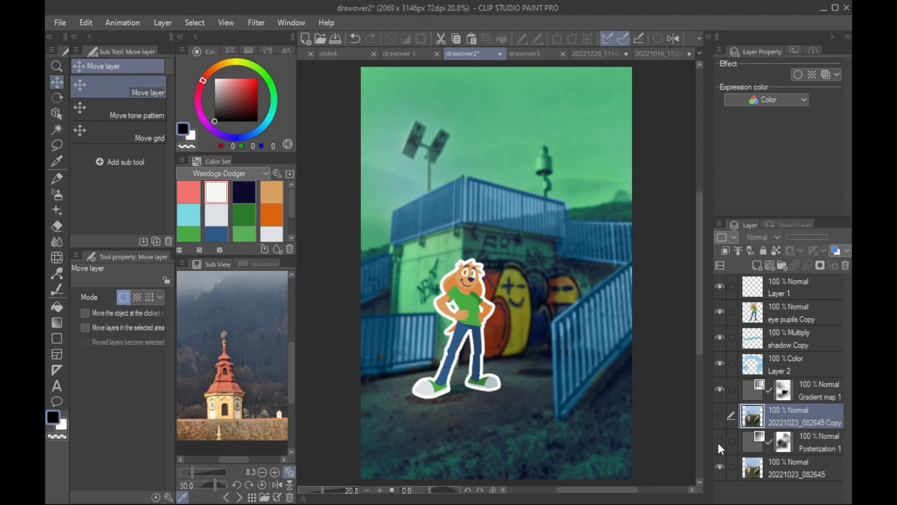
click(718, 441)
click(719, 441)
click(719, 440)
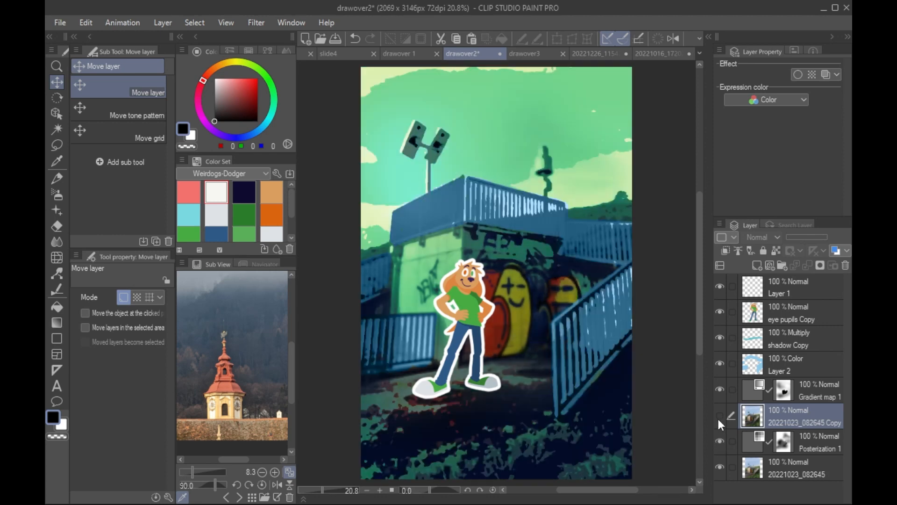
click(719, 418)
click(719, 420)
click(719, 418)
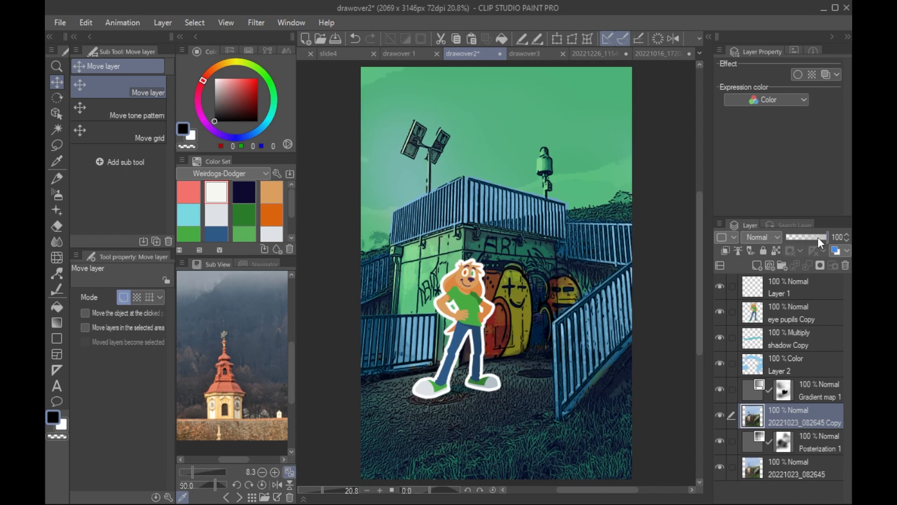
Step: Add a layer mask to the Artistic-filtered photo copy and get the Soft eraser ready for masking
mouse_move(818, 237)
mouse_down()
mouse_move(806, 237)
mouse_move(822, 237)
mouse_up()
click(824, 267)
key(e)
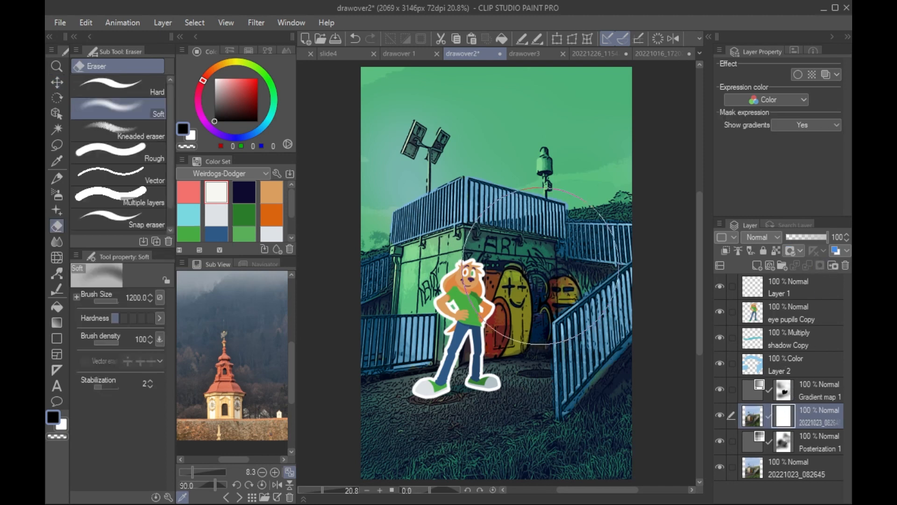
Step: Try erasing the ground from the Artistic-filtered copy's mask with the 1200-size Soft eraser
mouse_move(556, 413)
mouse_down()
mouse_move(439, 423)
mouse_move(369, 456)
mouse_move(534, 396)
mouse_up()
key(ctrl+z)
drag(302, 455, 414, 442)
Step: Undo the large mask stroke, reduce the Soft eraser to 250, and erase the copy's mask over the ground near the dog's feet
key(bracketleft)
key(bracketleft)
key(bracketleft)
key(bracketleft)
key(bracketleft)
key(bracketleft)
key(bracketleft)
key(bracketleft)
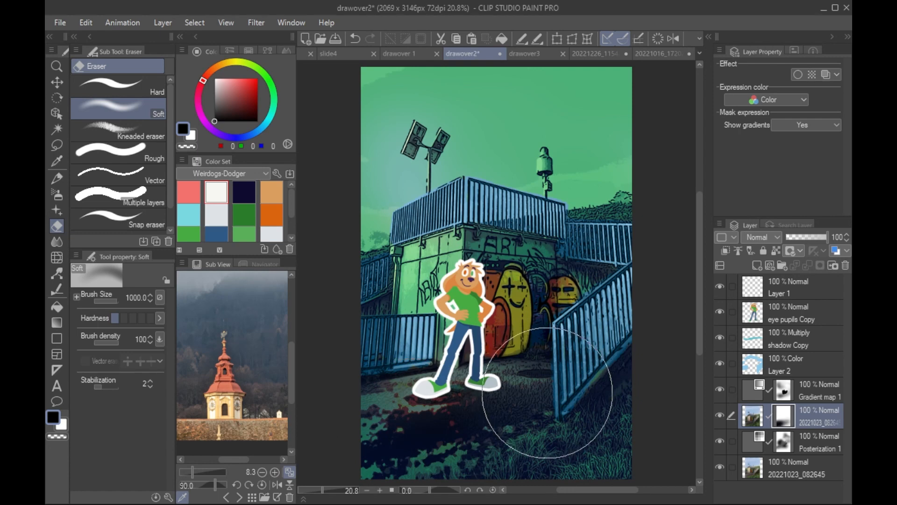
key(ctrl+z)
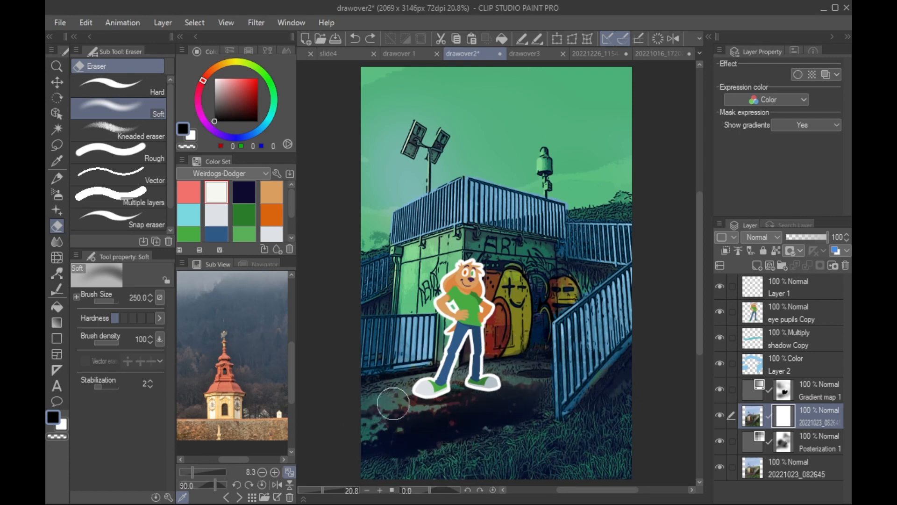
mouse_move(382, 458)
mouse_down()
mouse_move(441, 429)
mouse_move(526, 427)
mouse_up()
key(bracketright)
key(bracketright)
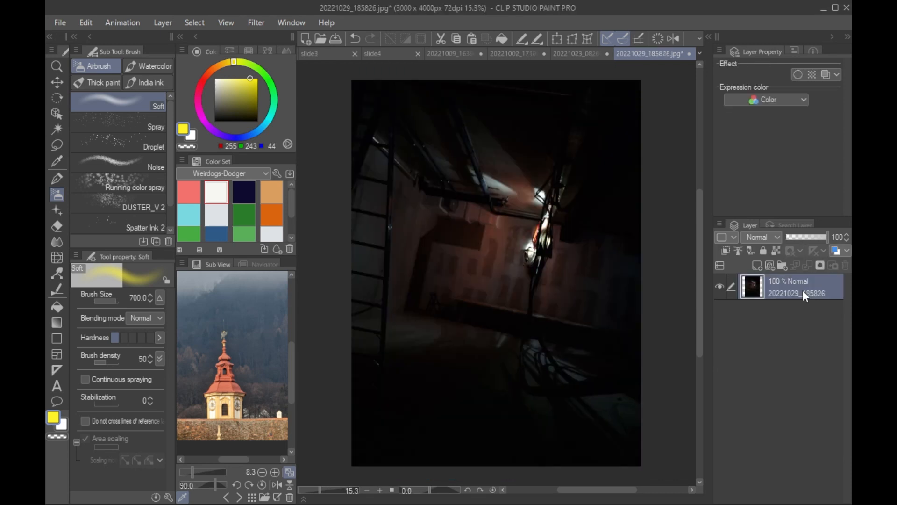
Step: Add a Tone Curve correction layer above the dark interior photo, keeping the curve on the RGB channel
key(ctrl+0)
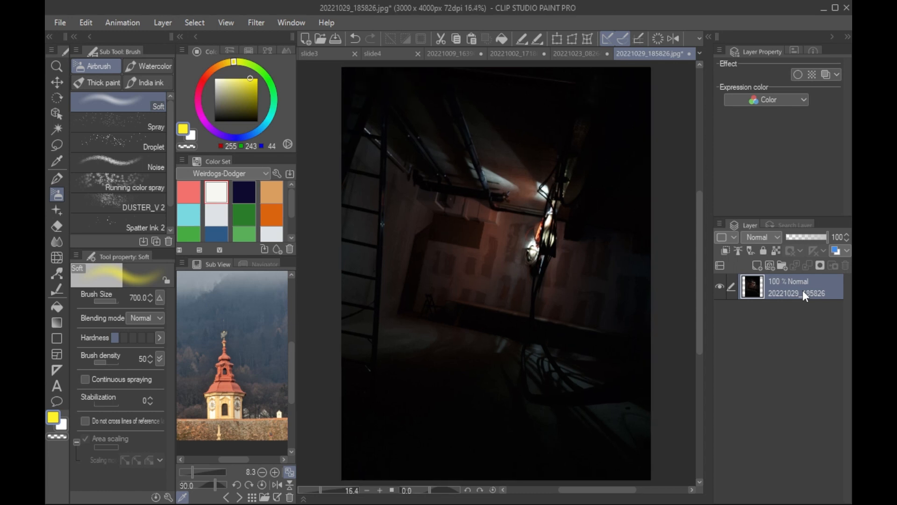
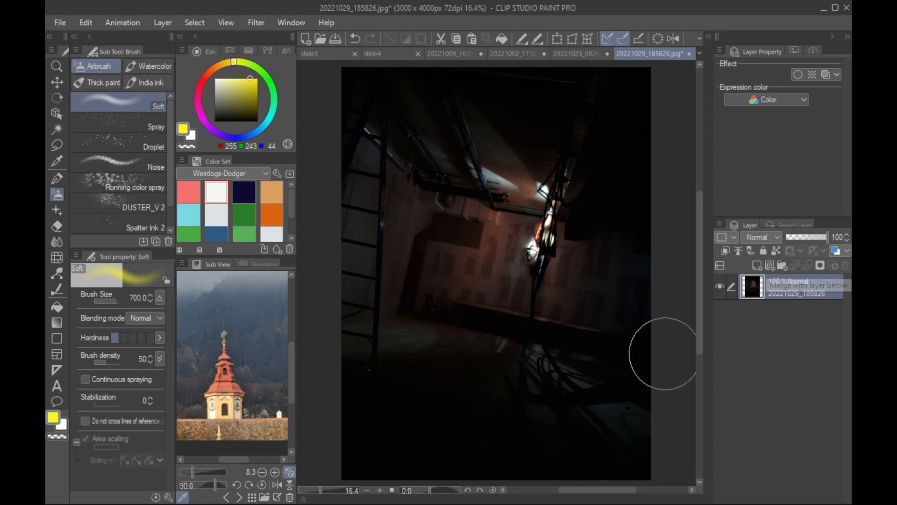
click(170, 22)
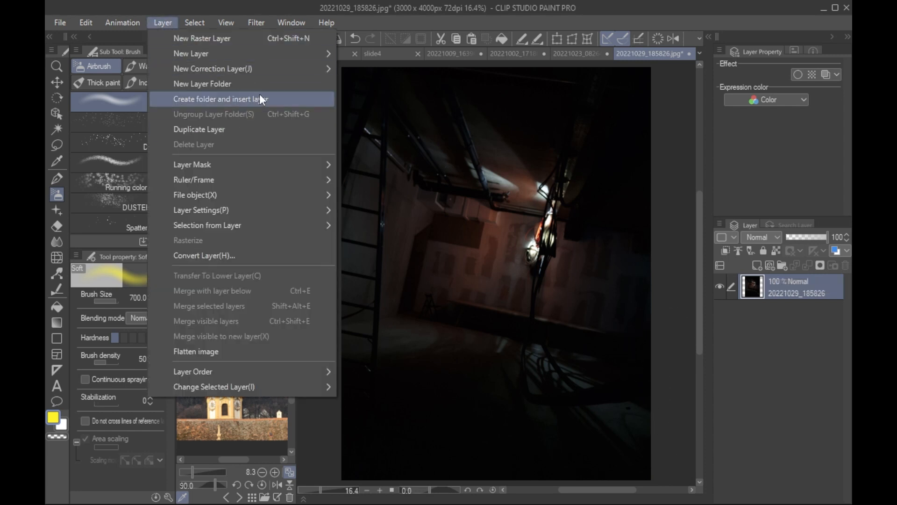
mouse_move(274, 69)
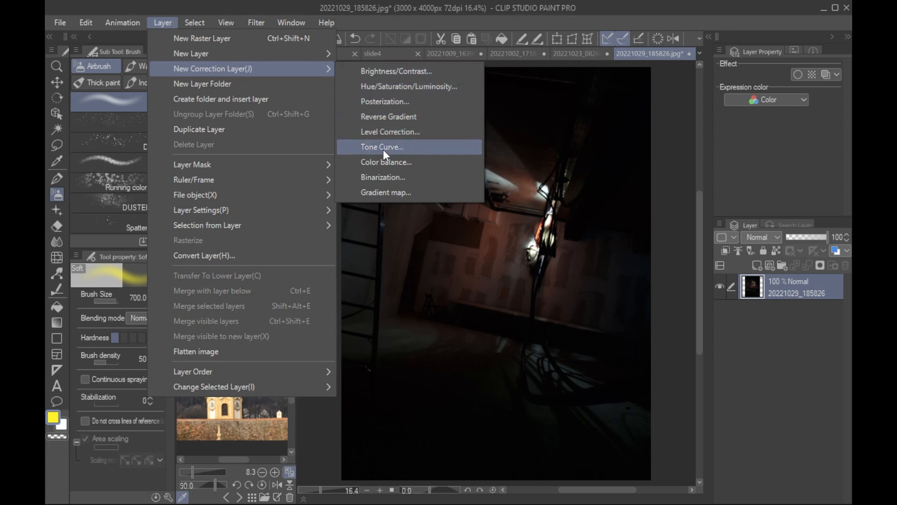
click(414, 146)
drag(618, 169, 668, 213)
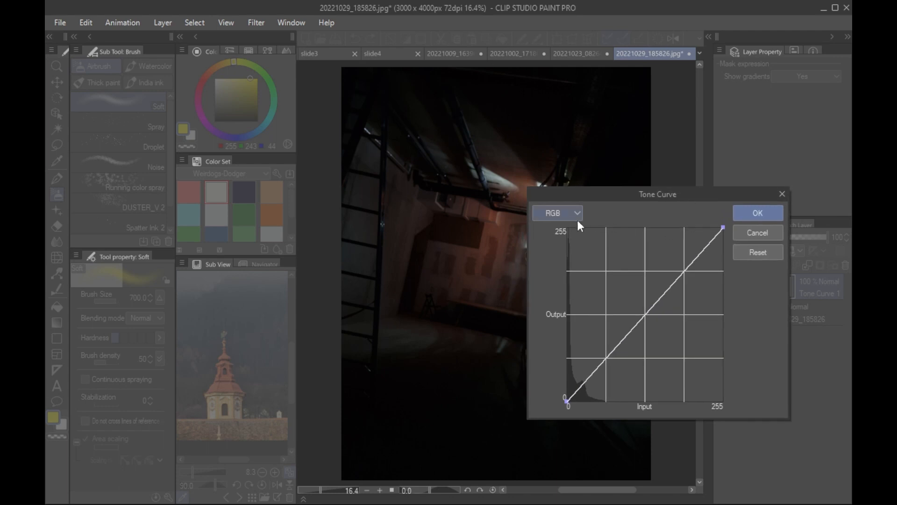
click(574, 216)
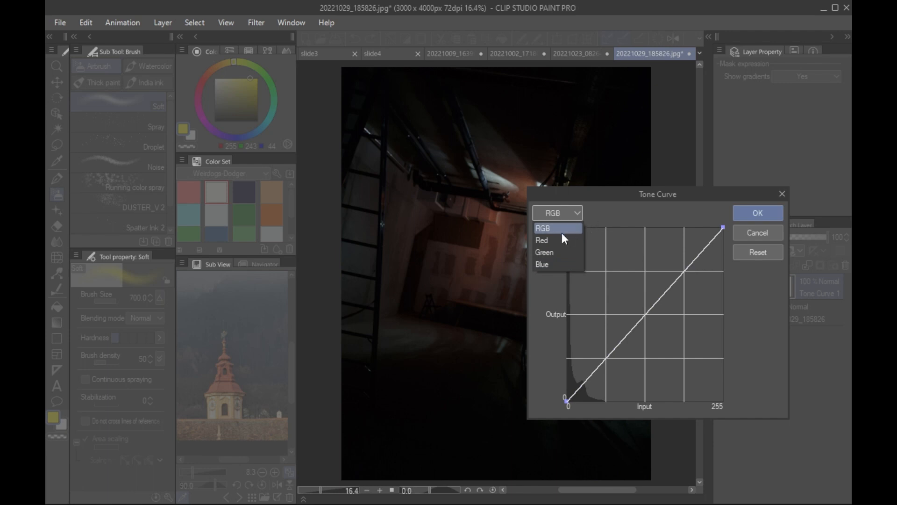
click(723, 218)
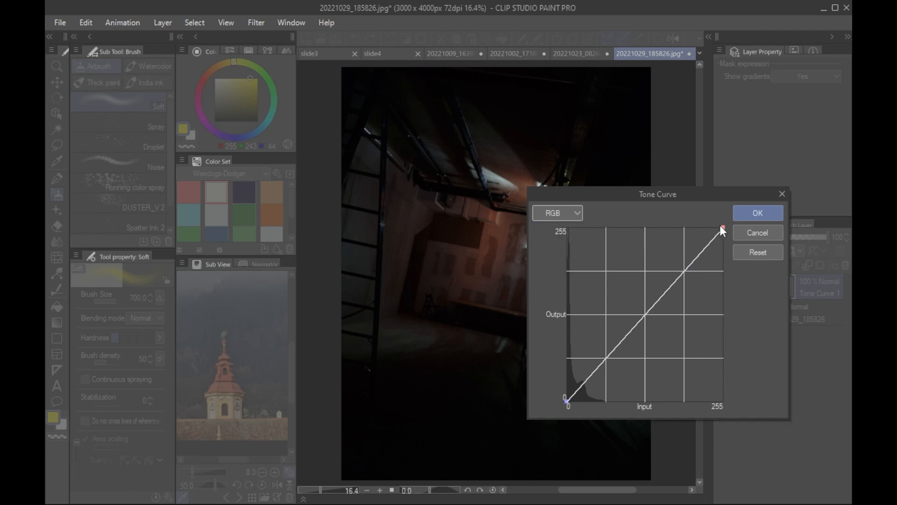
Step: Try lifting the tone curve's black point, and return it to zero output
mouse_move(720, 226)
mouse_down()
mouse_move(718, 254)
mouse_move(725, 211)
mouse_up()
drag(567, 400, 567, 350)
click(722, 228)
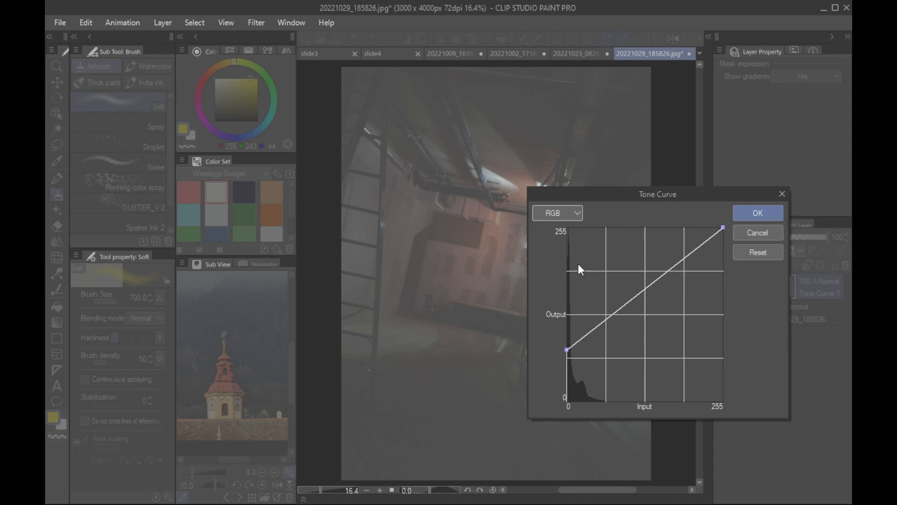
drag(660, 190, 711, 200)
drag(618, 359, 616, 410)
mouse_move(771, 237)
mouse_down()
mouse_move(753, 274)
mouse_move(773, 273)
mouse_move(782, 230)
mouse_up()
Step: Shape the RGB tone curve with one midtone and one shadow control point to brighten the dark photo
drag(696, 323, 665, 298)
drag(647, 346, 624, 359)
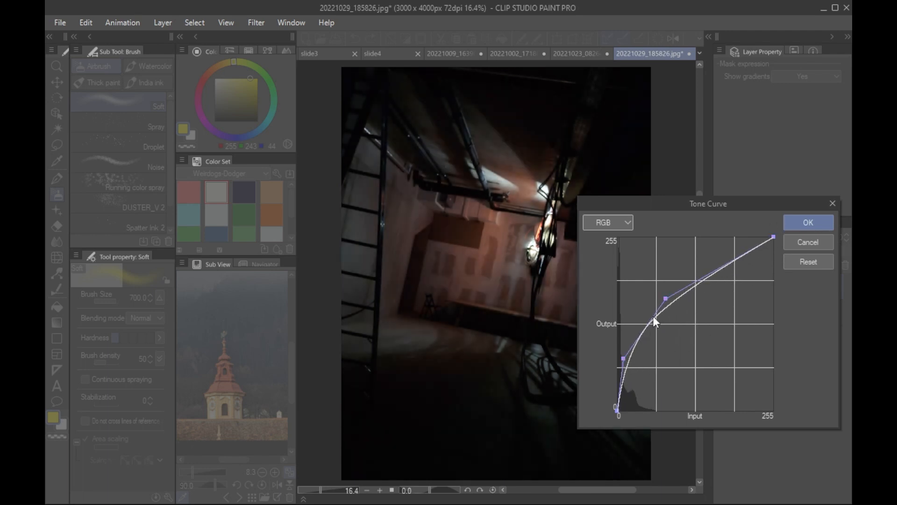
drag(665, 298, 674, 298)
mouse_move(623, 359)
mouse_down()
mouse_move(630, 354)
mouse_move(615, 414)
mouse_move(632, 348)
mouse_up()
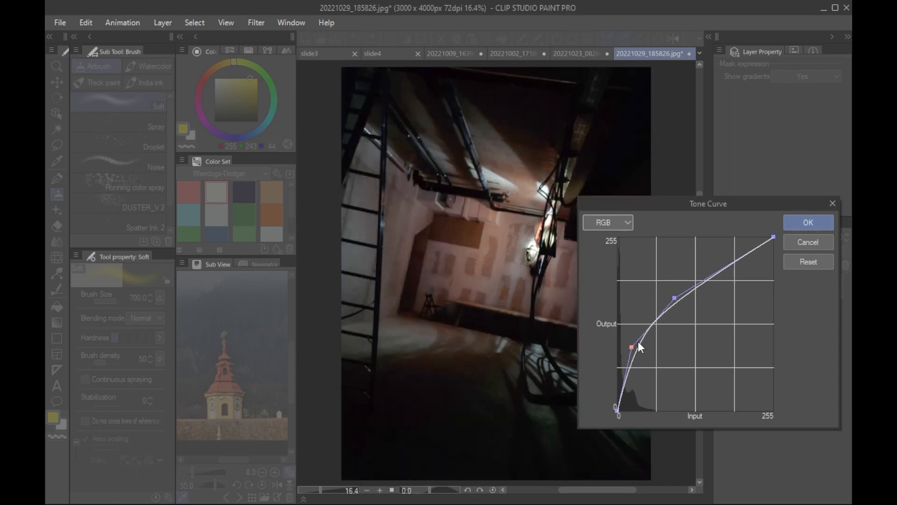
Step: Add a third control point between the other two on the tone curve and lower the curve's shadows and midtones
drag(675, 298, 653, 319)
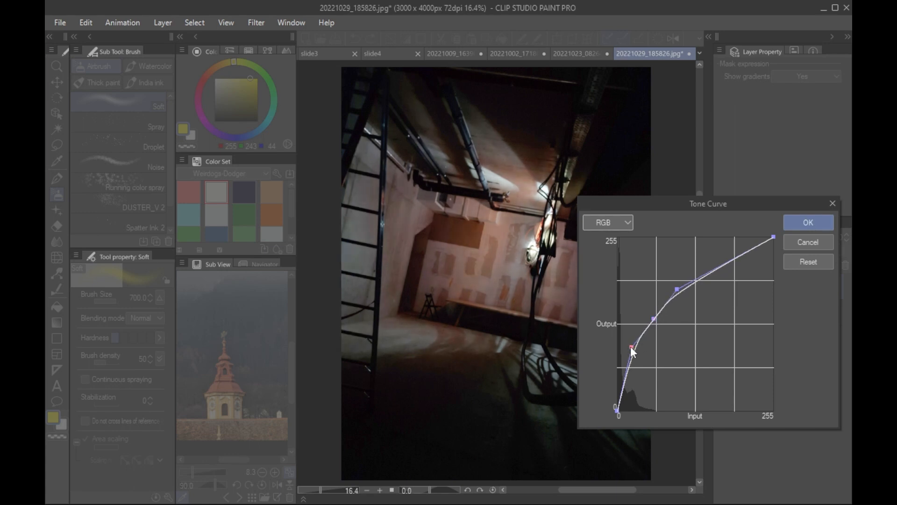
drag(631, 348, 634, 358)
drag(676, 290, 684, 290)
drag(653, 319, 658, 336)
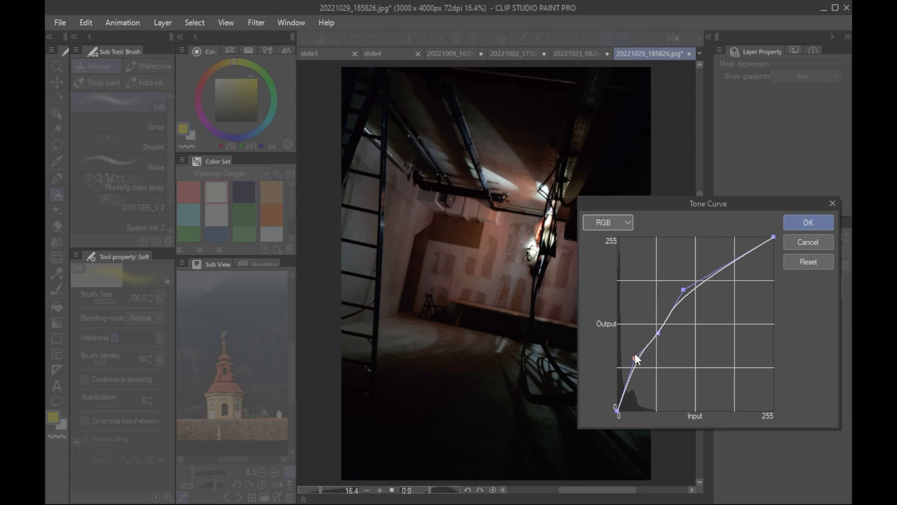
Step: Fine-tune the middle and upper control points into a slightly wavy tone curve and apply the correction
drag(658, 333, 662, 337)
drag(684, 290, 685, 295)
drag(662, 337, 667, 339)
drag(685, 295, 686, 295)
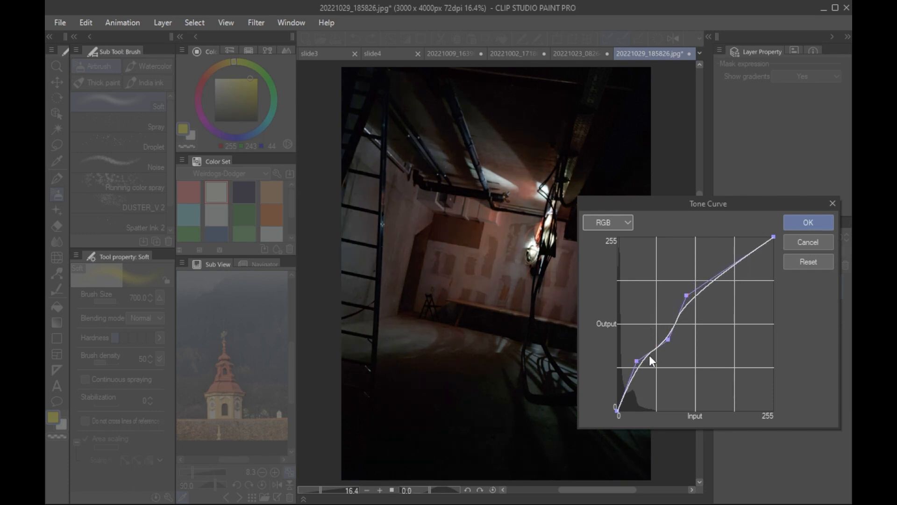
click(821, 222)
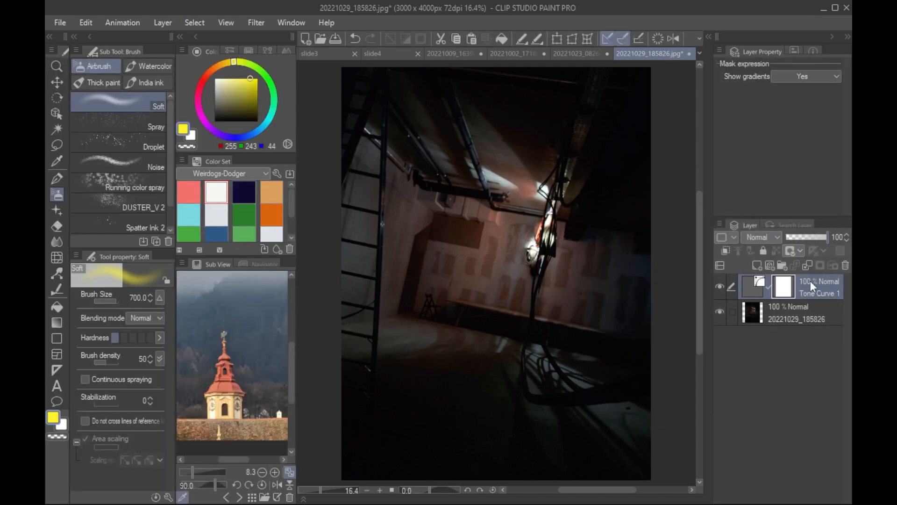
Step: Compare the photo with and without the tone curve by switching the correction layer's visibility, keeping its opacity at 100
click(719, 286)
click(718, 286)
drag(814, 239, 828, 238)
Step: Erase the tone curve's mask with the Soft eraser enlarged to 1200, and restore it over the lit wall with the Soft airbrush
key(e)
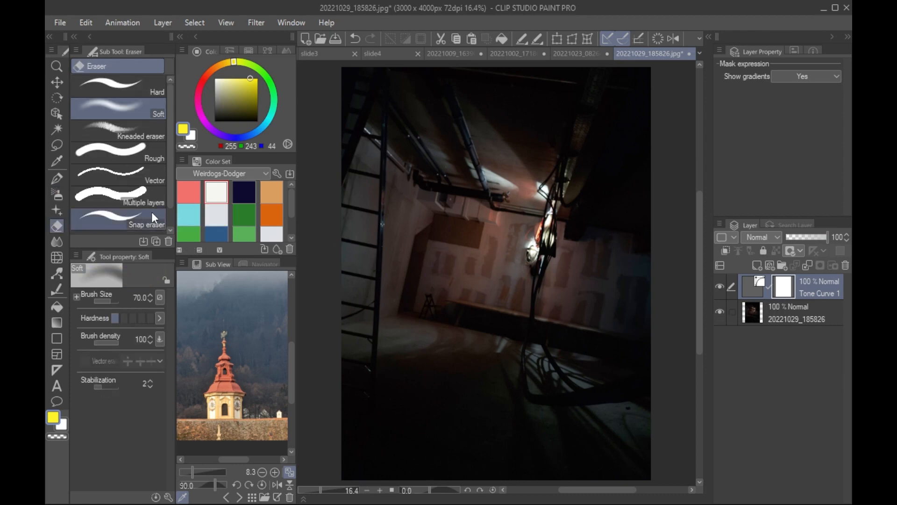
mouse_move(523, 259)
mouse_down()
mouse_move(634, 311)
mouse_move(605, 311)
mouse_move(538, 284)
mouse_move(550, 273)
mouse_move(544, 318)
mouse_move(555, 231)
mouse_move(518, 150)
mouse_move(595, 366)
mouse_move(624, 323)
mouse_move(541, 184)
mouse_move(482, 124)
mouse_move(433, 130)
mouse_move(372, 208)
mouse_move(409, 394)
mouse_move(401, 418)
mouse_move(357, 299)
mouse_move(338, 136)
mouse_move(446, 105)
mouse_move(623, 204)
mouse_up()
key(bracketright)
key(bracketright)
key(bracketright)
key(bracketright)
key(bracketright)
key(bracketright)
key(bracketright)
key(bracketright)
key(bracketright)
key(bracketright)
key(bracketright)
key(bracketright)
key(bracketright)
key(bracketright)
key(bracketright)
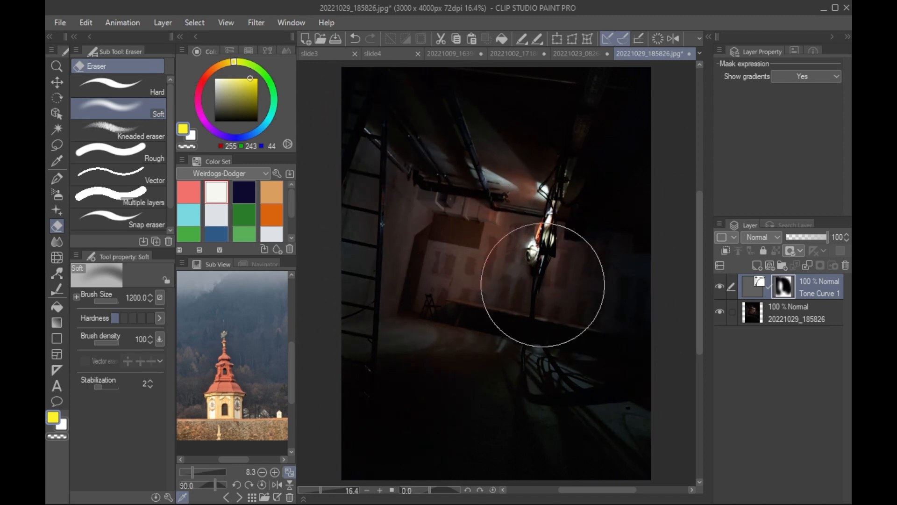
click(57, 178)
click(57, 194)
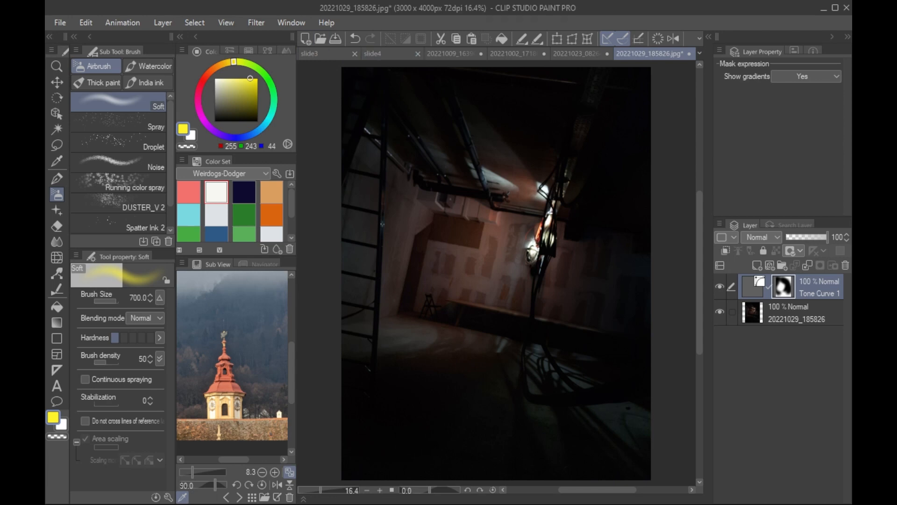
Step: Open the stone face photo 20221226_115422.jpg from the refs folder
click(322, 38)
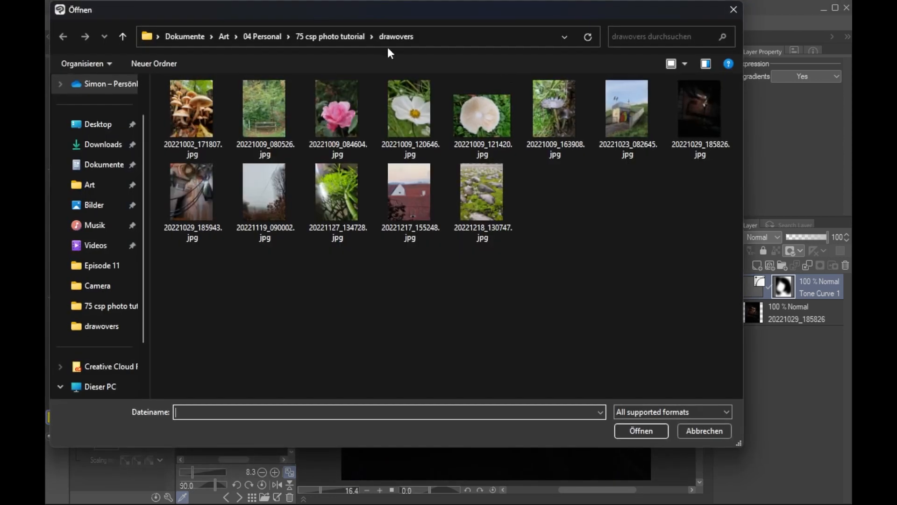
click(342, 37)
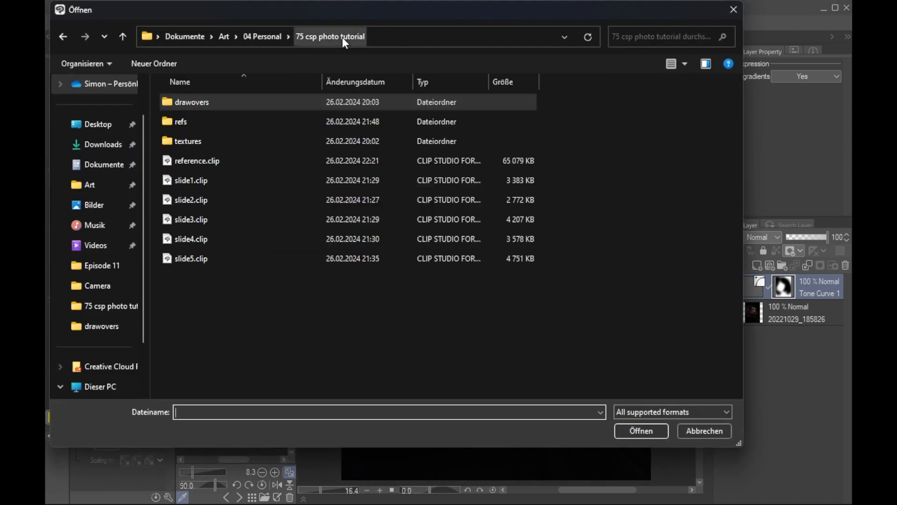
double_click(211, 122)
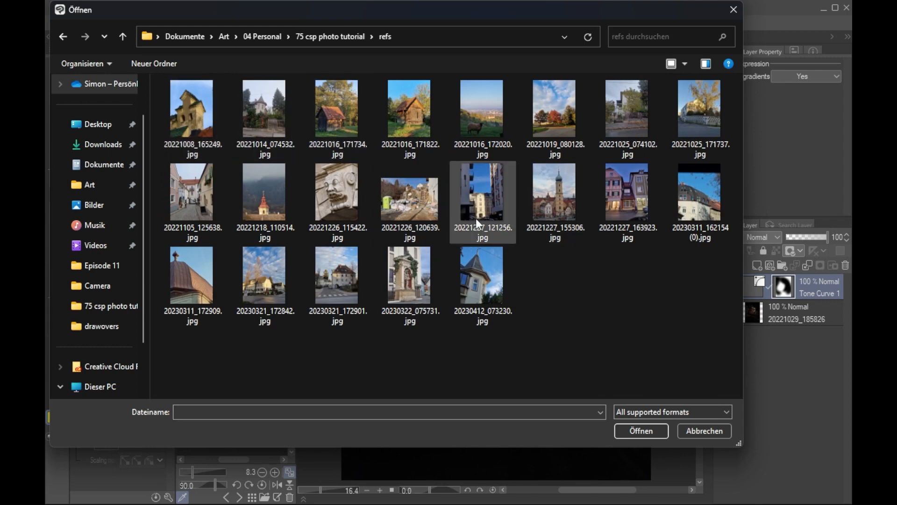
double_click(348, 189)
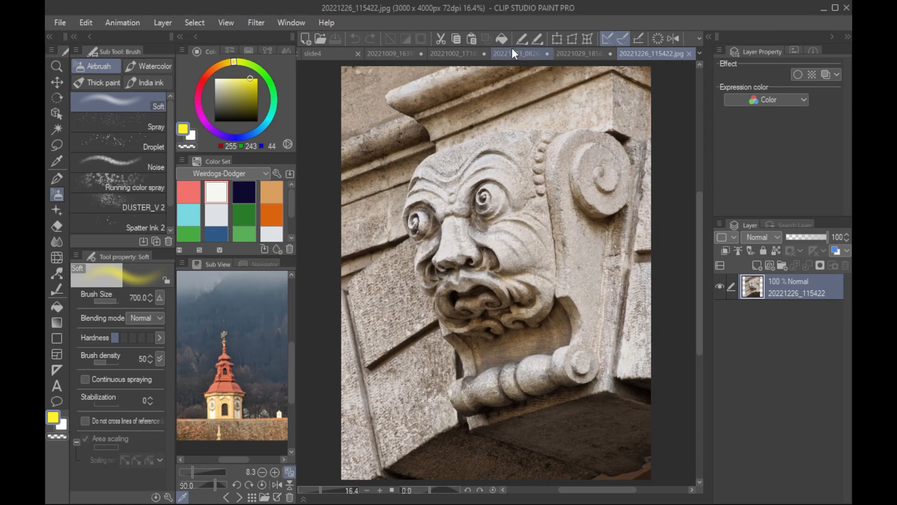
Step: Open the sheep photo 20221016_172020.jpg from the refs folder and bring the sheep into close view
click(322, 42)
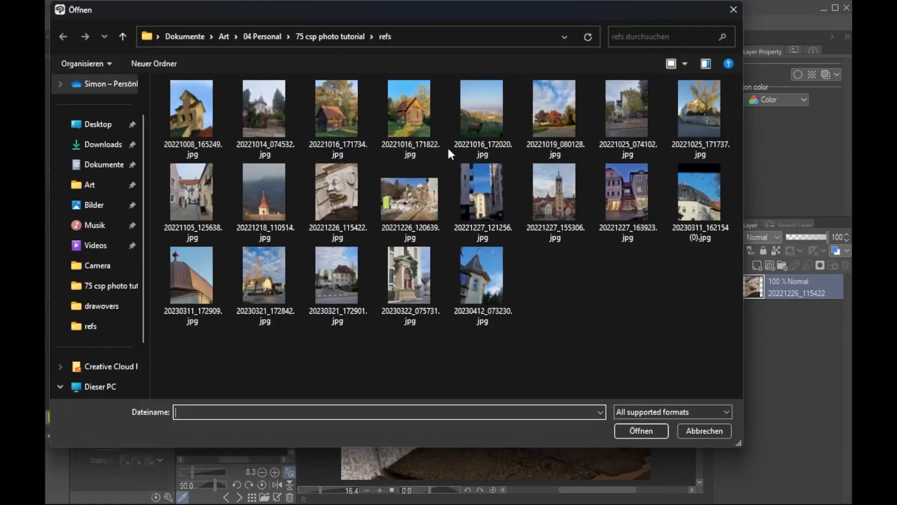
click(481, 130)
double_click(480, 128)
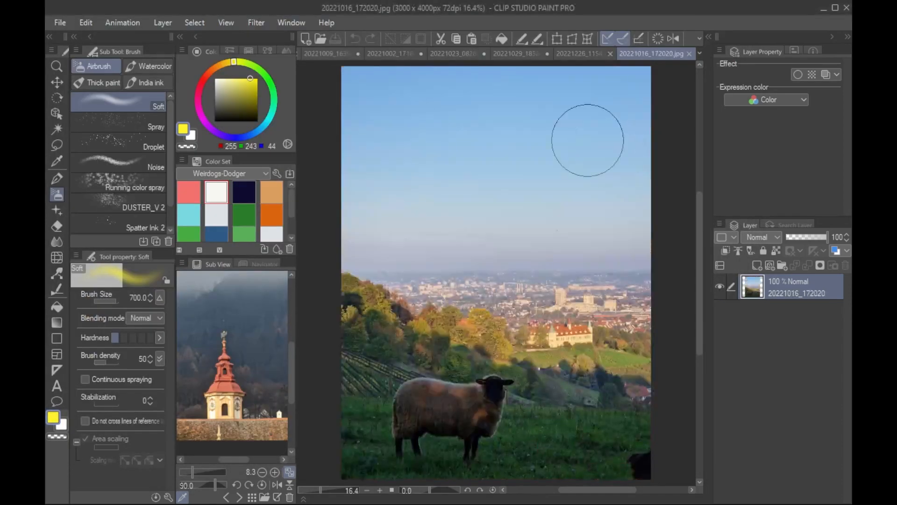
scroll(585, 328, up, 3)
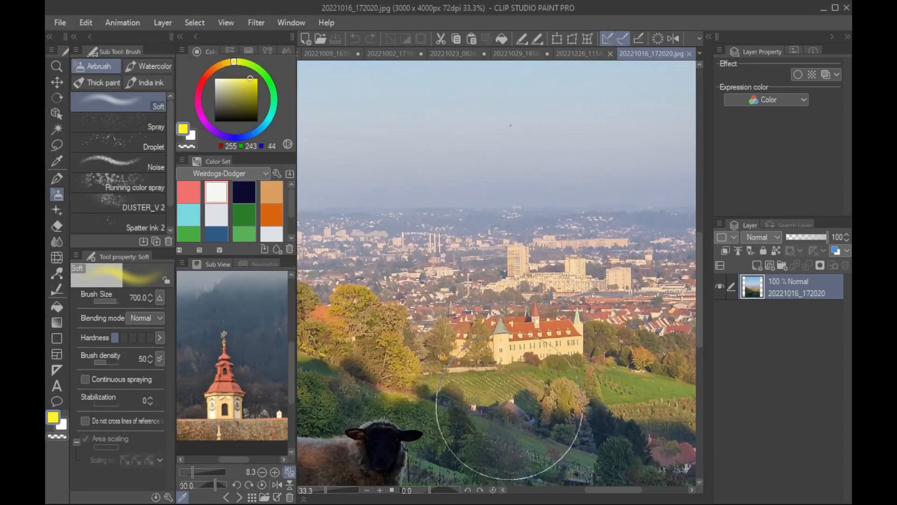
mouse_move(491, 411)
mouse_down()
mouse_move(610, 195)
mouse_move(649, 186)
mouse_up()
Step: Auto-select the sheep's wool by referring to the editing layer only, restricting the selection to connected pixels
click(56, 113)
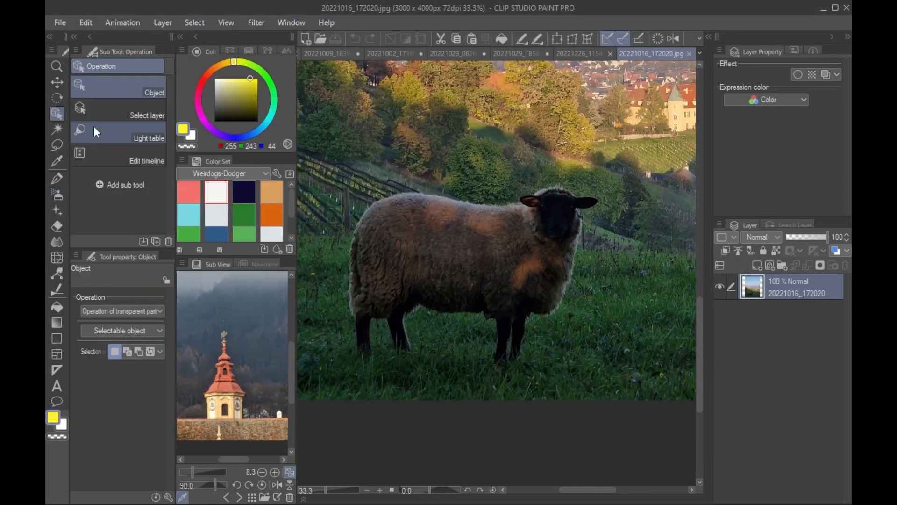
click(56, 144)
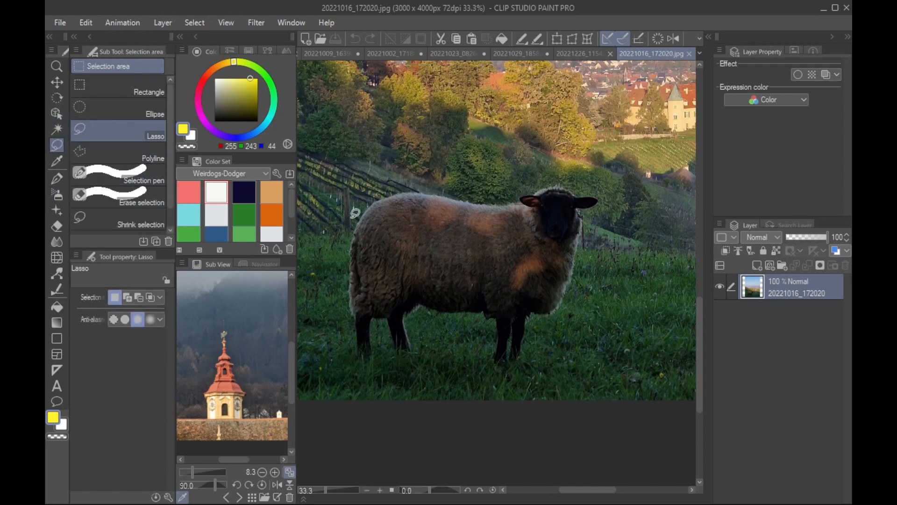
click(77, 134)
click(57, 129)
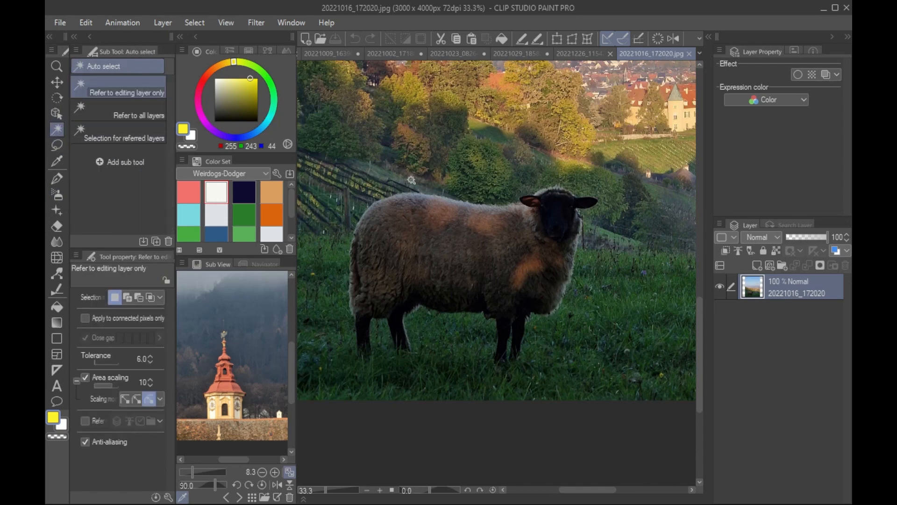
click(529, 281)
key(ctrl+d)
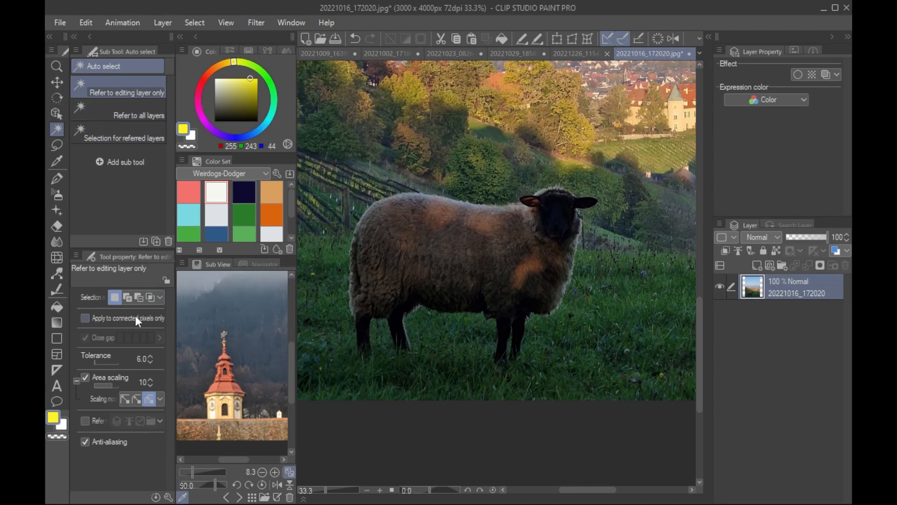
click(129, 318)
click(506, 251)
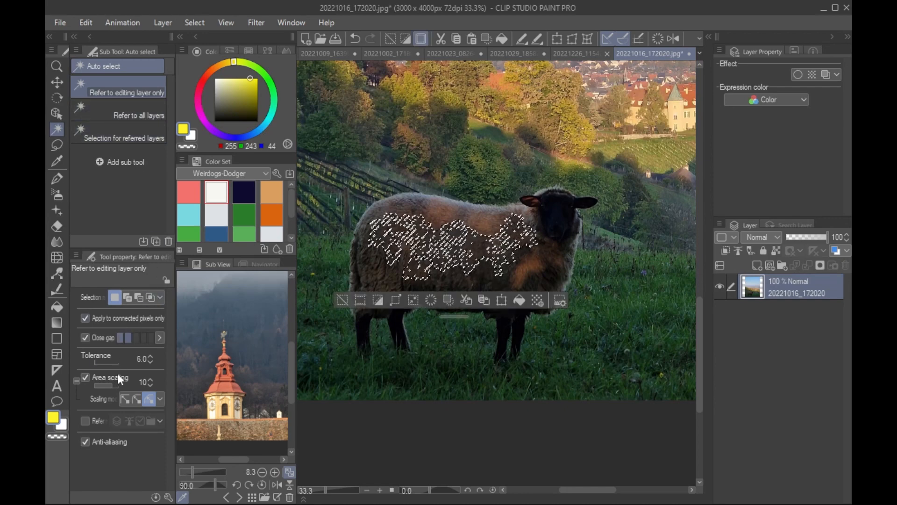
Step: Clear the selection and try auto-selecting different spots on the sheep's wool with the tolerance raised to 35.9
click(100, 362)
drag(100, 361, 102, 362)
key(ctrl+d)
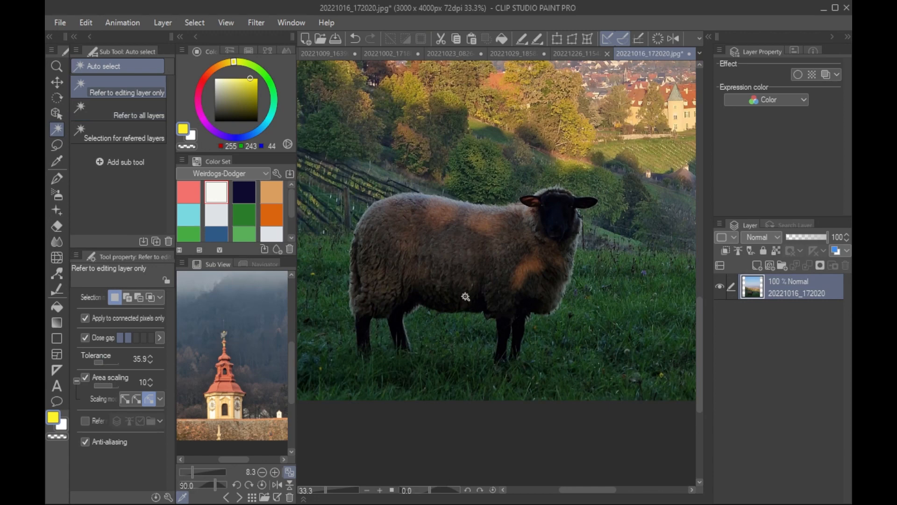
click(475, 283)
key(ctrl+d)
click(466, 264)
key(ctrl+d)
click(441, 269)
key(ctrl+d)
Step: Set the auto-select tolerance to 10.3 and select the sheep's wool again
click(97, 361)
click(491, 261)
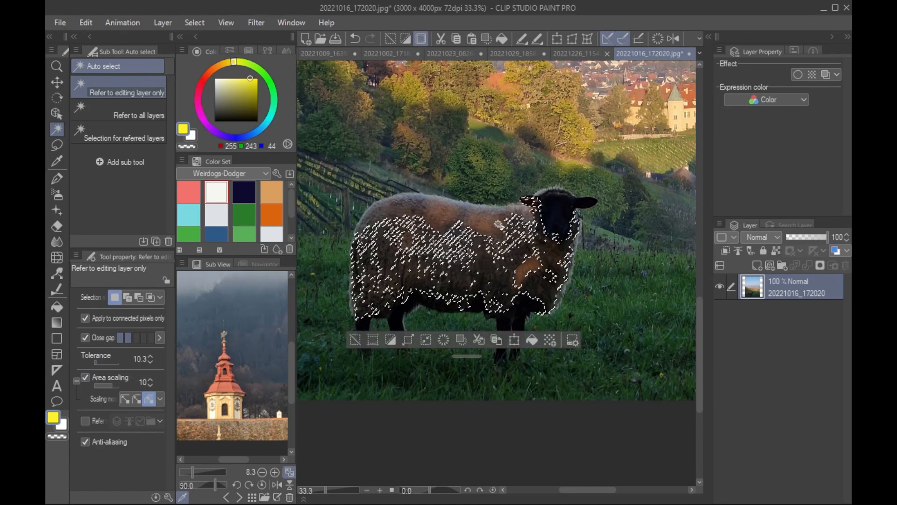
Step: Extend the auto selection to the sheep's back, head, ears, belly edge and legs
shift+click(413, 214)
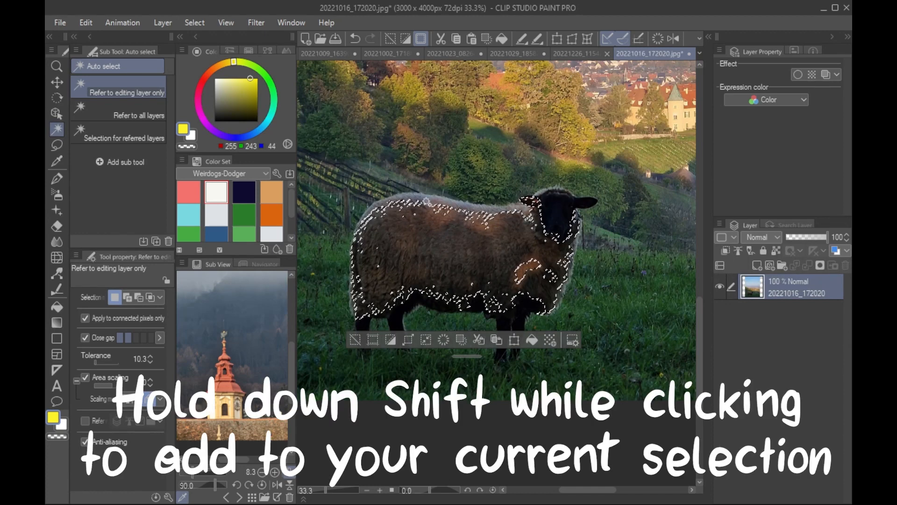
shift+click(406, 198)
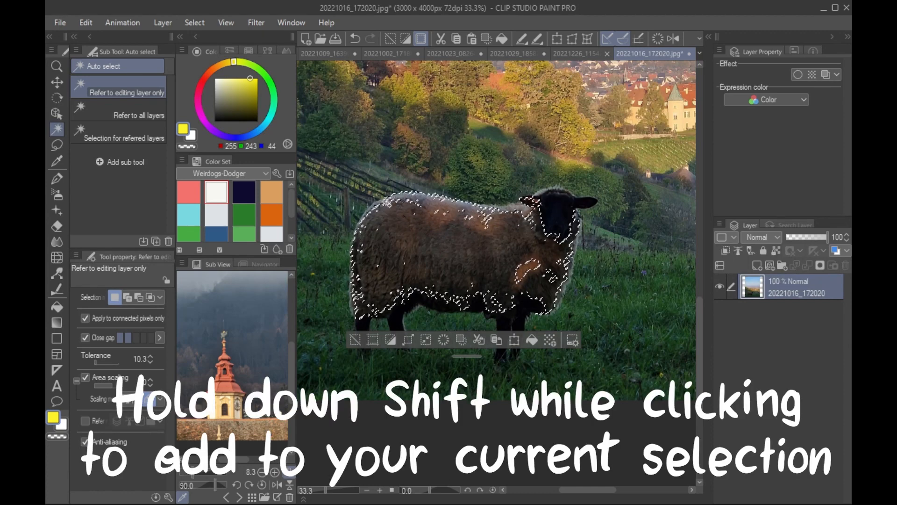
key(ctrl+z)
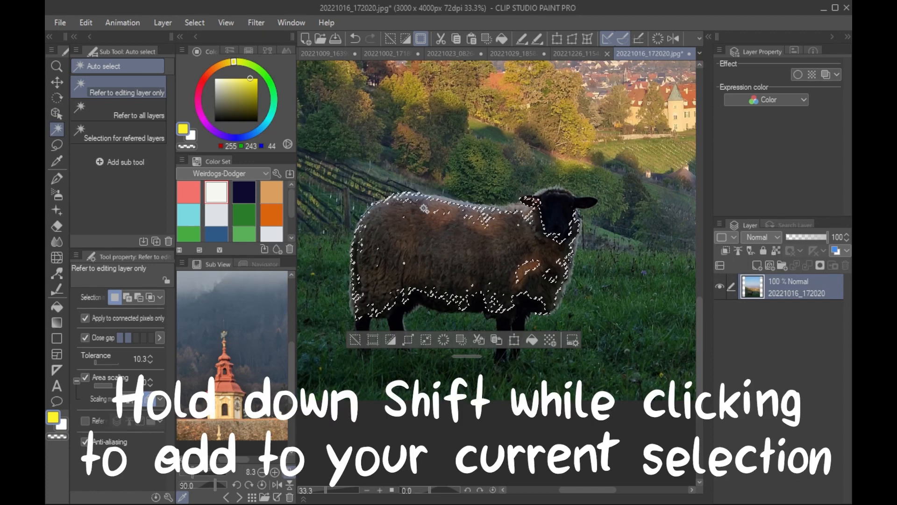
shift+click(559, 221)
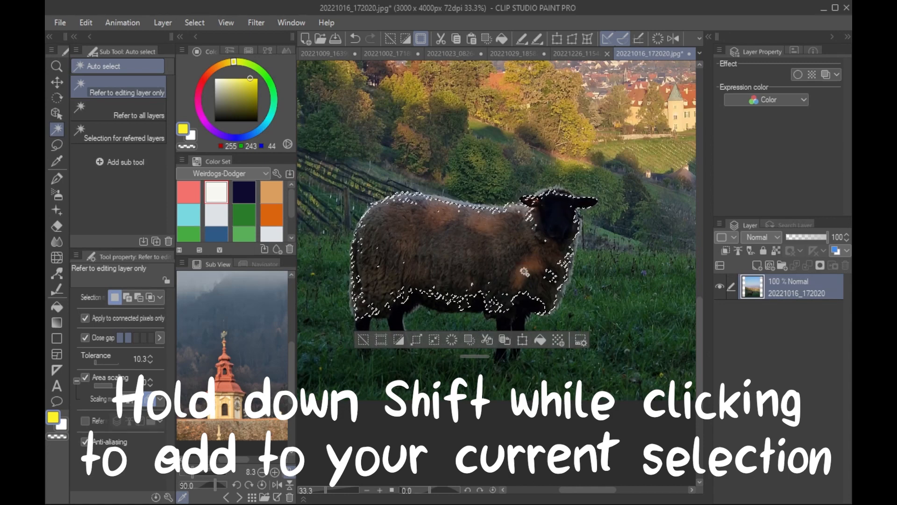
shift+click(414, 323)
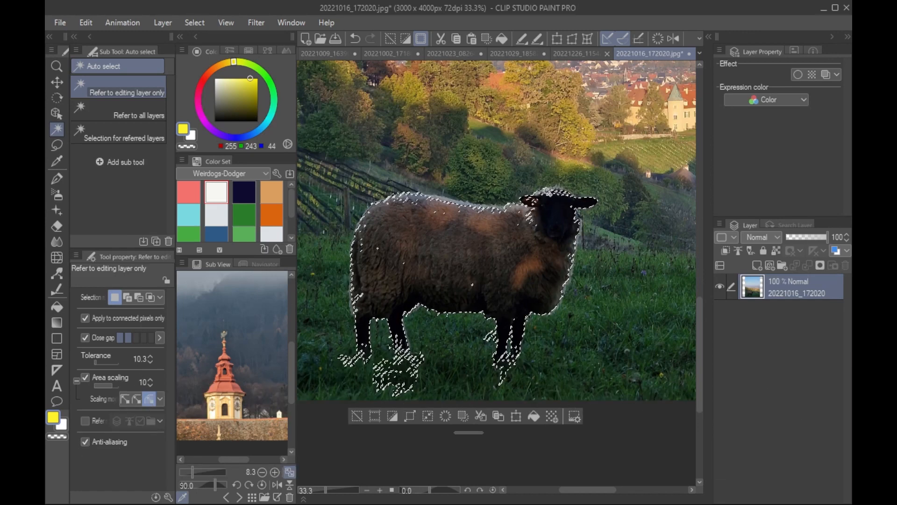
shift+click(546, 194)
shift+click(500, 210)
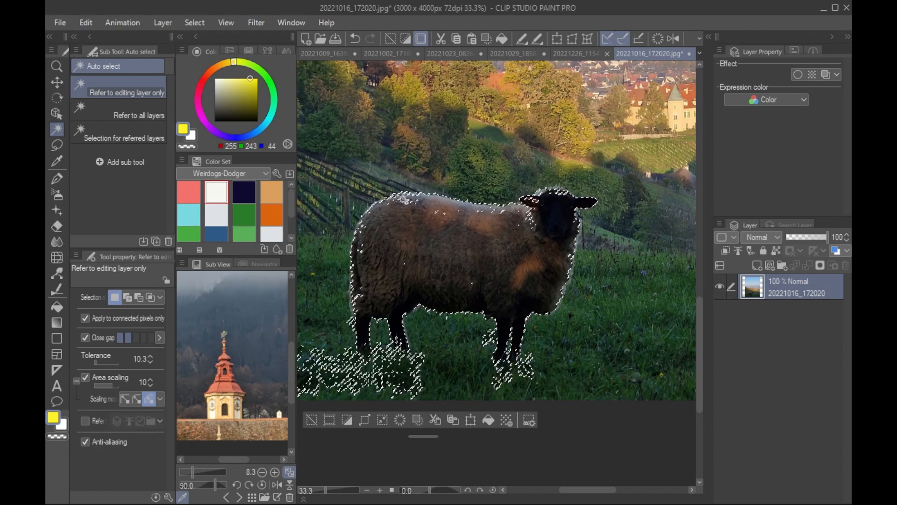
Step: Remove the stray grass areas around the sheep's legs from the selection with the Lasso
drag(393, 258, 414, 214)
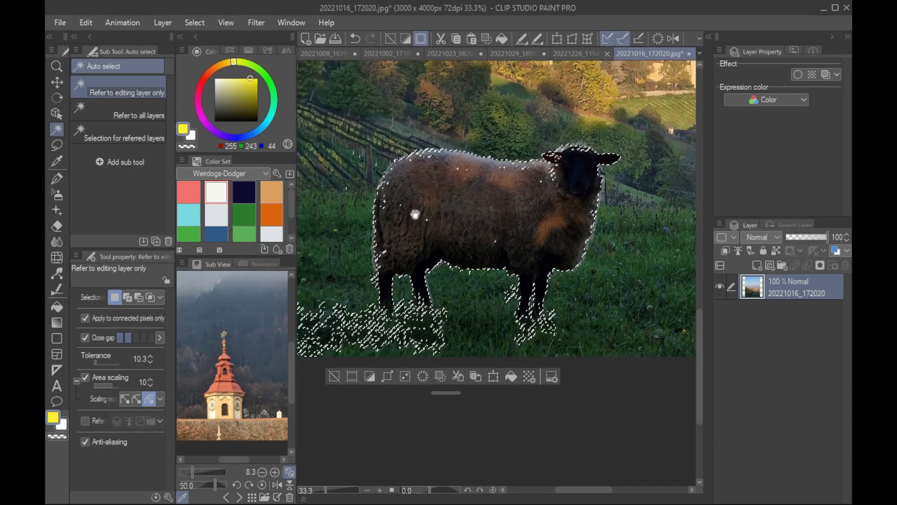
click(57, 144)
mouse_move(578, 311)
mouse_down()
mouse_move(621, 313)
mouse_move(582, 314)
mouse_move(559, 288)
mouse_move(472, 307)
mouse_move(441, 303)
mouse_move(286, 341)
mouse_move(653, 306)
mouse_up()
drag(651, 275, 552, 331)
Step: Copy the selected sheep into the dark photo 20221029_185826.jpg and move it up into the lit part of the room
click(699, 52)
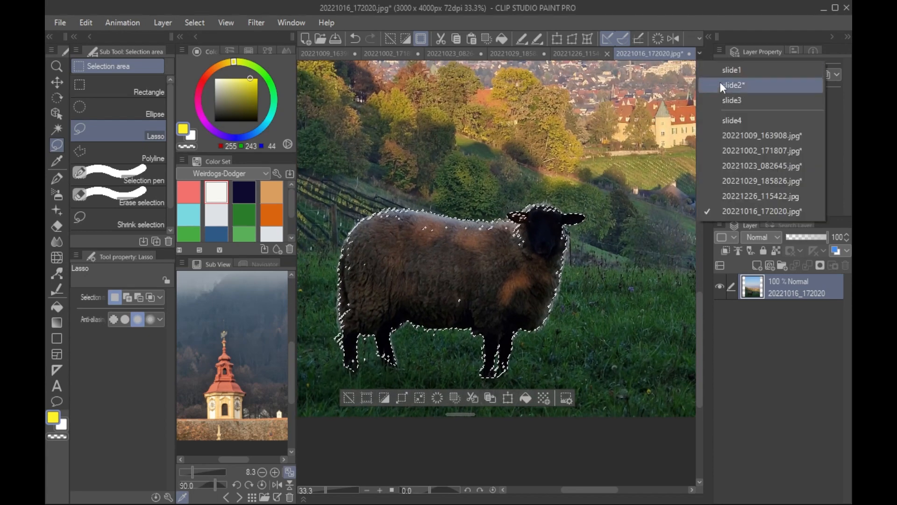
click(791, 150)
click(499, 57)
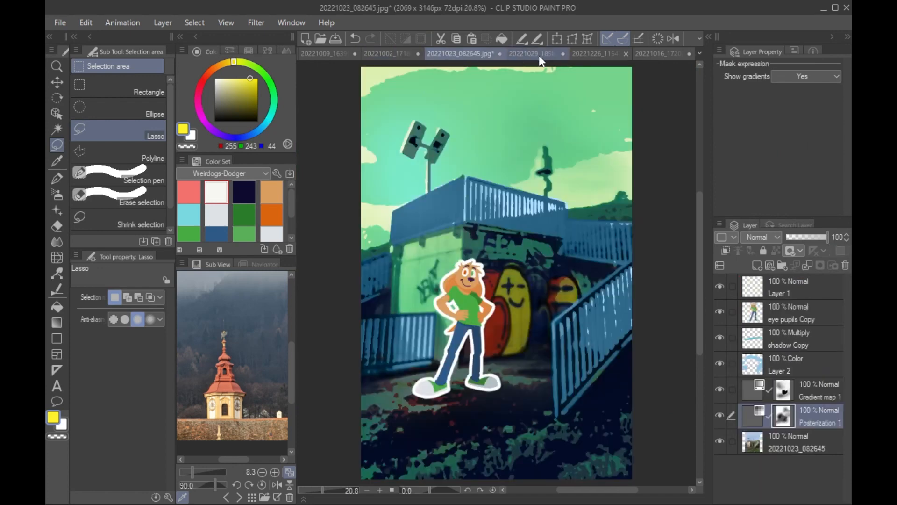
click(537, 56)
key(ctrl+v)
key(k)
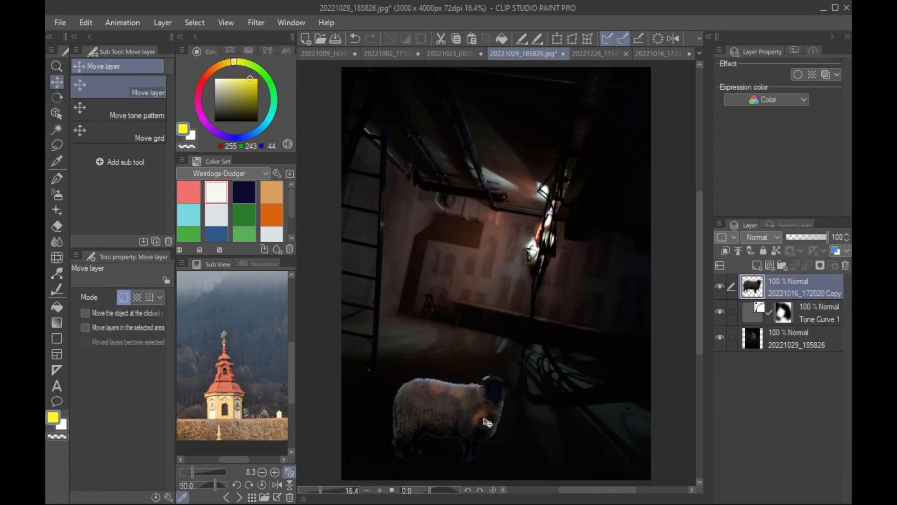
drag(495, 426, 491, 331)
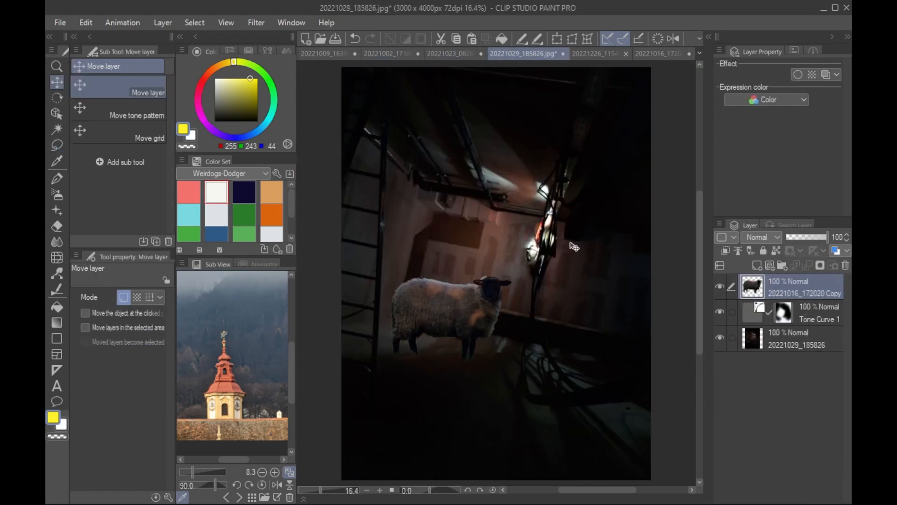
Step: Switch to the photo 20221226_115422.jpg and outline the carved stone head with its scrolls using the Lasso
click(666, 53)
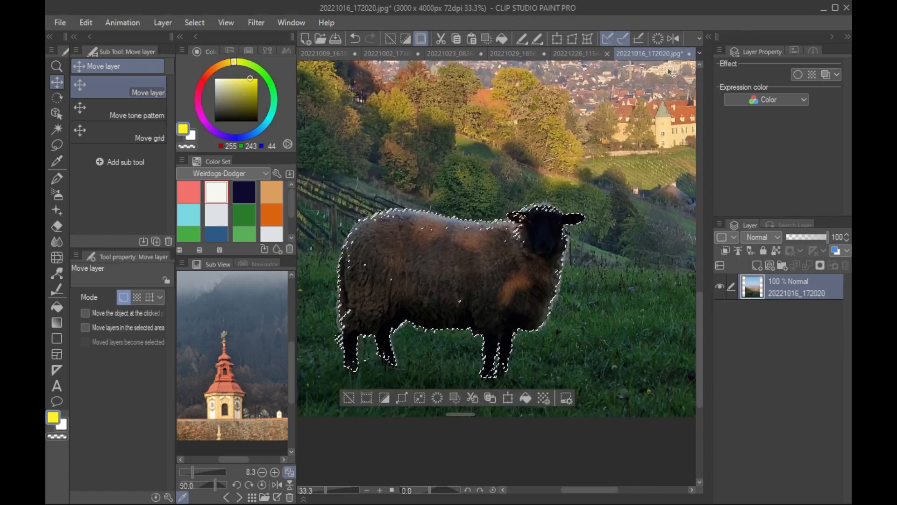
click(587, 55)
key(m)
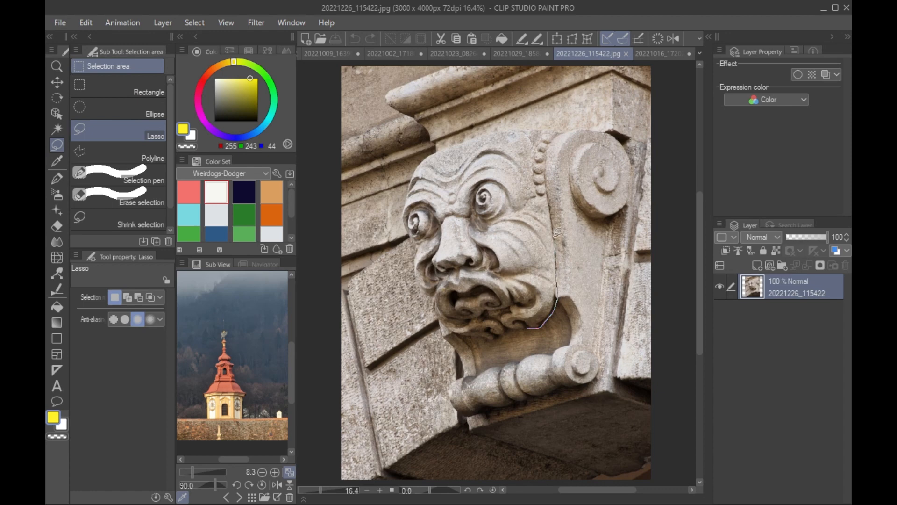
drag(558, 232, 556, 219)
drag(577, 384, 610, 222)
mouse_move(636, 188)
mouse_down()
mouse_move(628, 142)
mouse_move(588, 122)
mouse_up()
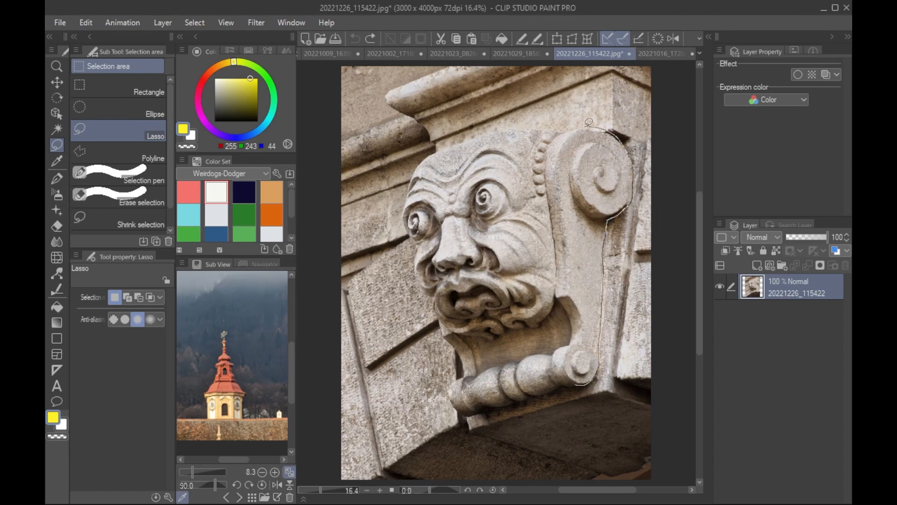
drag(450, 141, 450, 142)
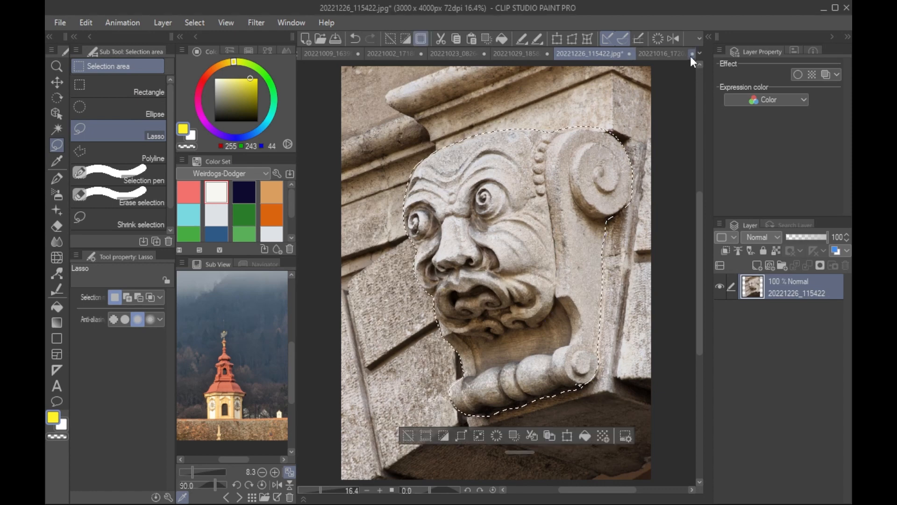
Step: Copy the stone head into 20221029_185826.jpg, flip it horizontally, scale it to 32 and place it over the sheep's head
click(518, 55)
key(ctrl+v)
key(ctrl+t)
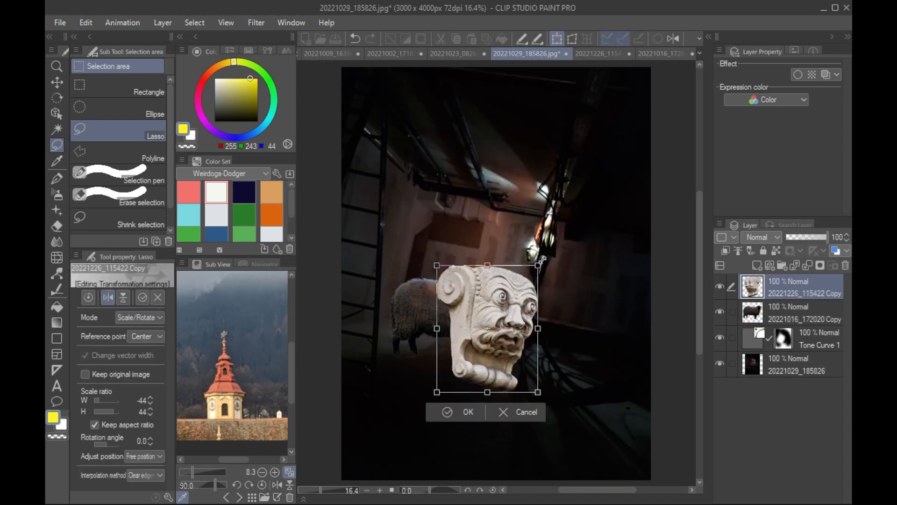
drag(496, 347, 502, 321)
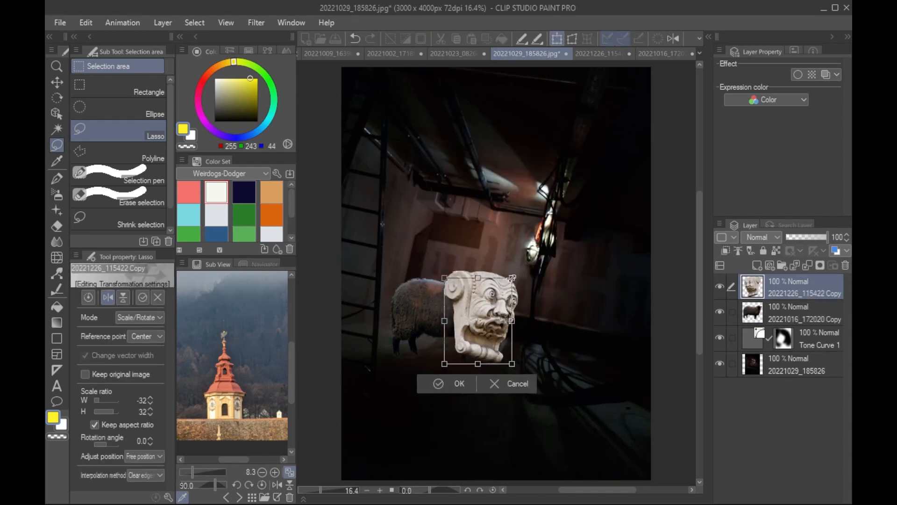
key(Return)
scroll(601, 303, up, 1)
scroll(601, 304, down, 1)
scroll(601, 303, up, 2)
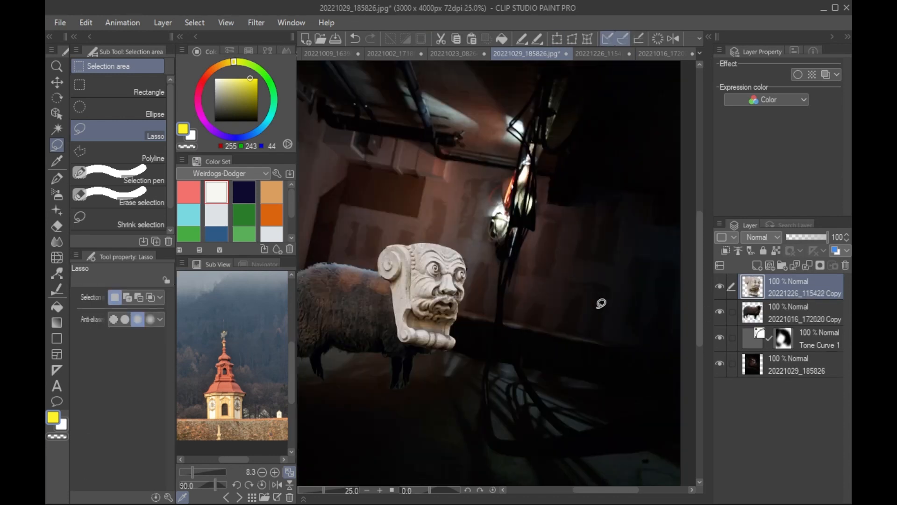
mouse_move(439, 356)
mouse_down()
mouse_move(633, 359)
mouse_move(575, 362)
mouse_up()
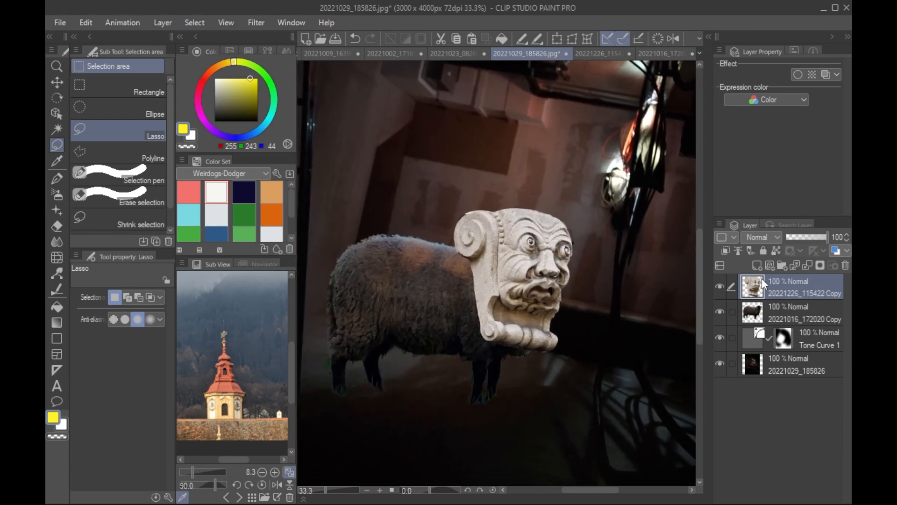
Step: Add a Level Correction layer above the stone head and clip it to the stone head layer
click(720, 285)
click(720, 286)
click(160, 22)
mouse_move(261, 69)
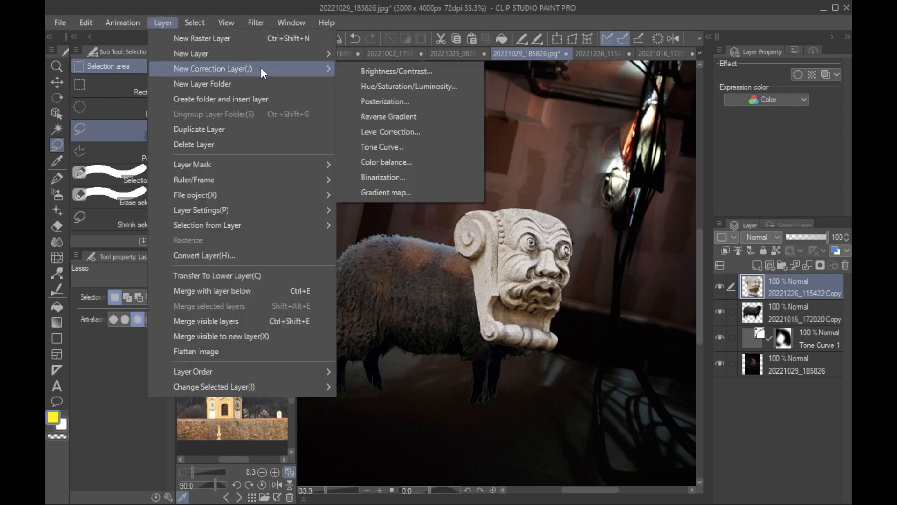
click(414, 132)
drag(505, 166, 453, 54)
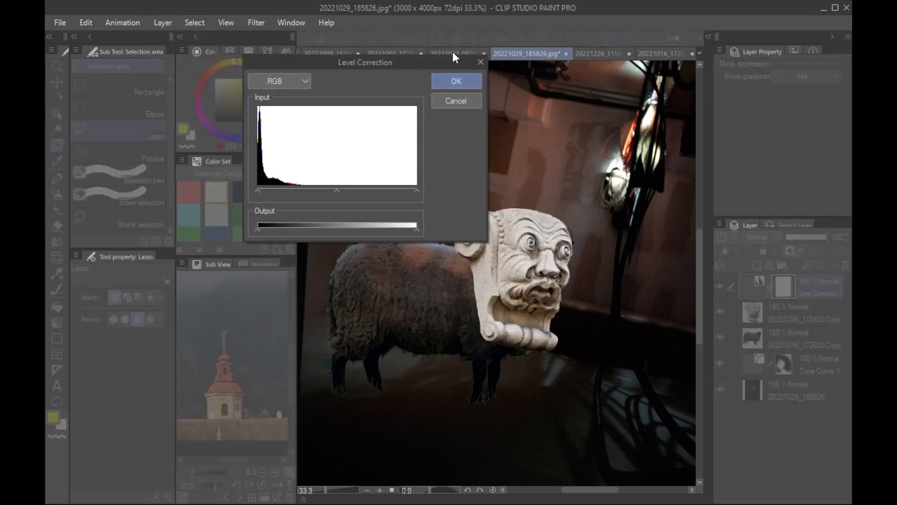
click(466, 79)
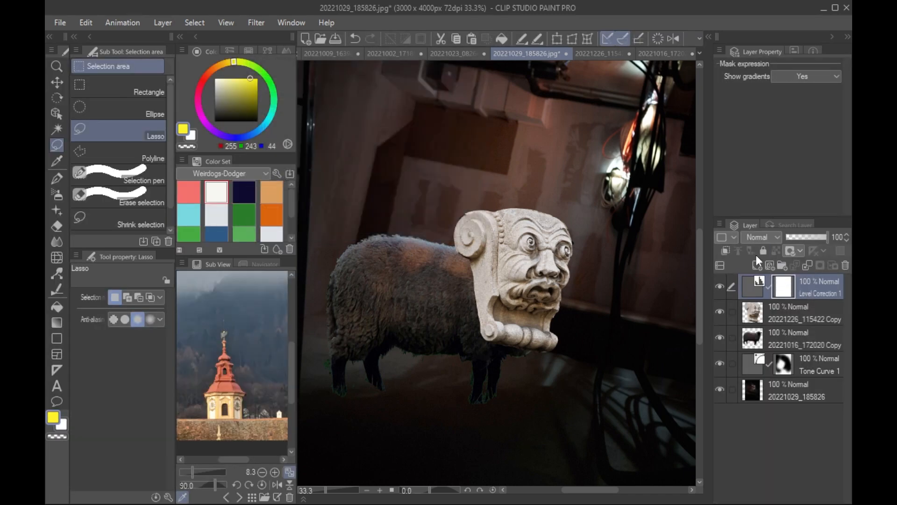
click(726, 250)
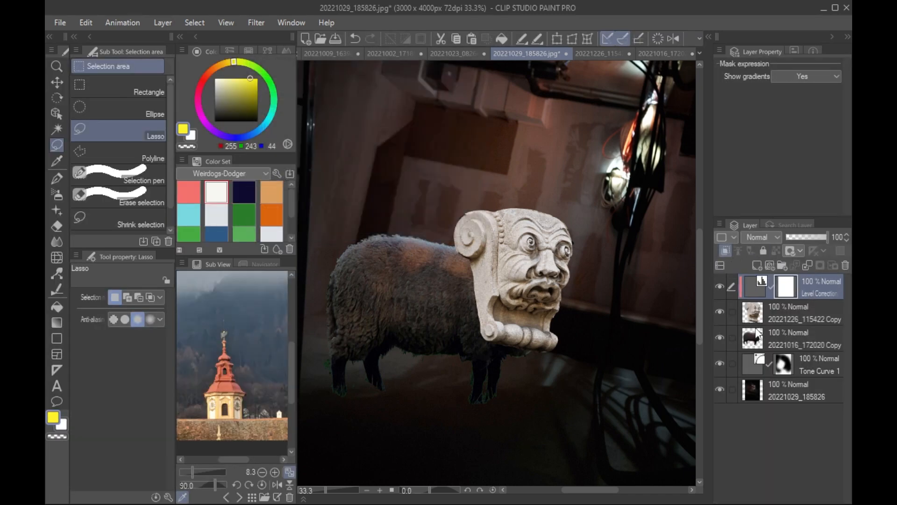
Step: Try different input and output levels in the stone head's Level Correction, then discard the adjustment
double_click(754, 288)
drag(393, 70, 320, 123)
drag(186, 243, 205, 245)
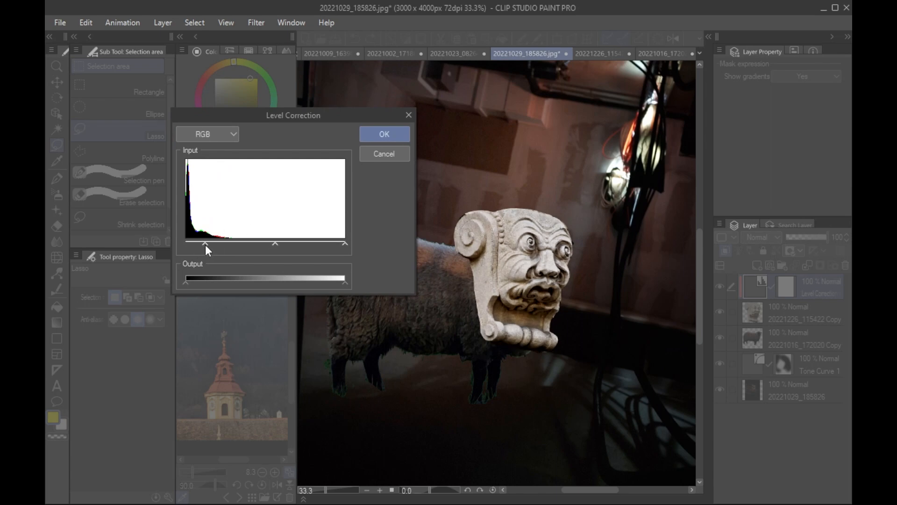
drag(345, 243, 337, 244)
drag(283, 243, 351, 240)
drag(229, 244, 321, 244)
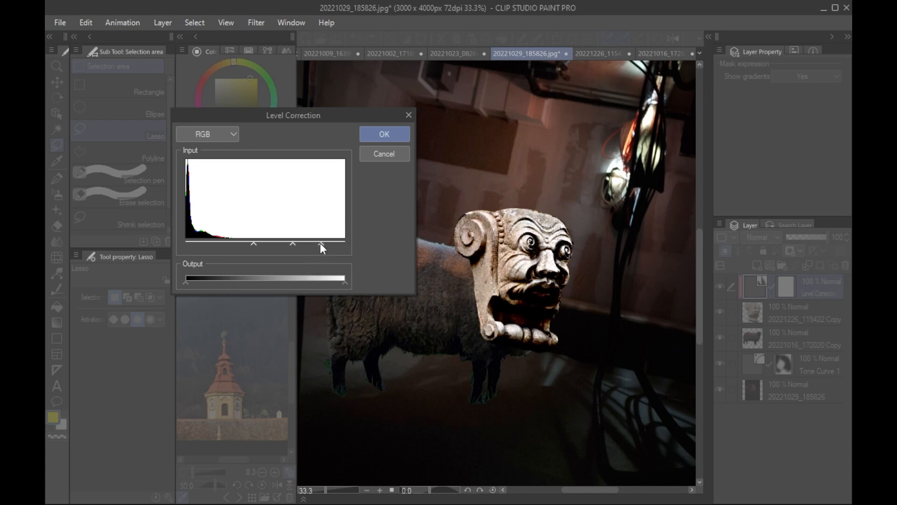
mouse_move(187, 282)
mouse_down()
mouse_move(211, 282)
mouse_move(201, 282)
mouse_up()
drag(252, 243, 221, 243)
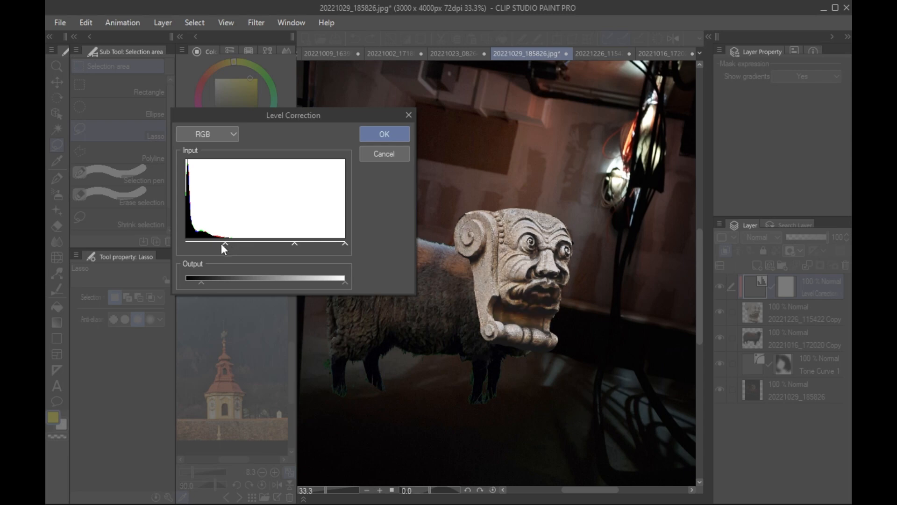
drag(209, 283, 209, 279)
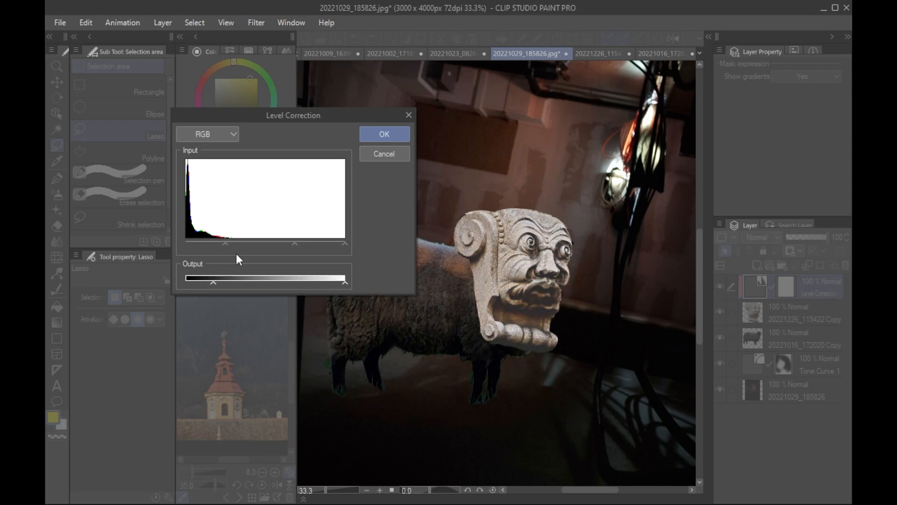
drag(225, 243, 240, 243)
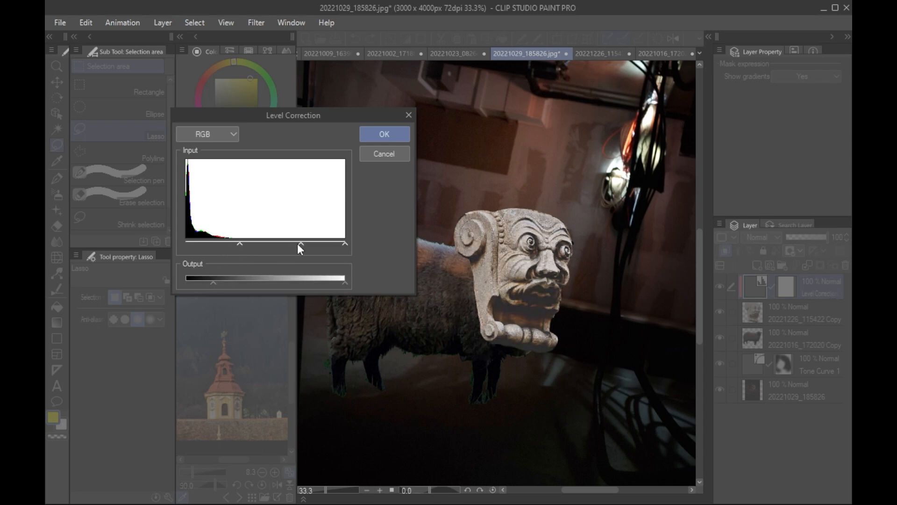
drag(212, 280, 205, 282)
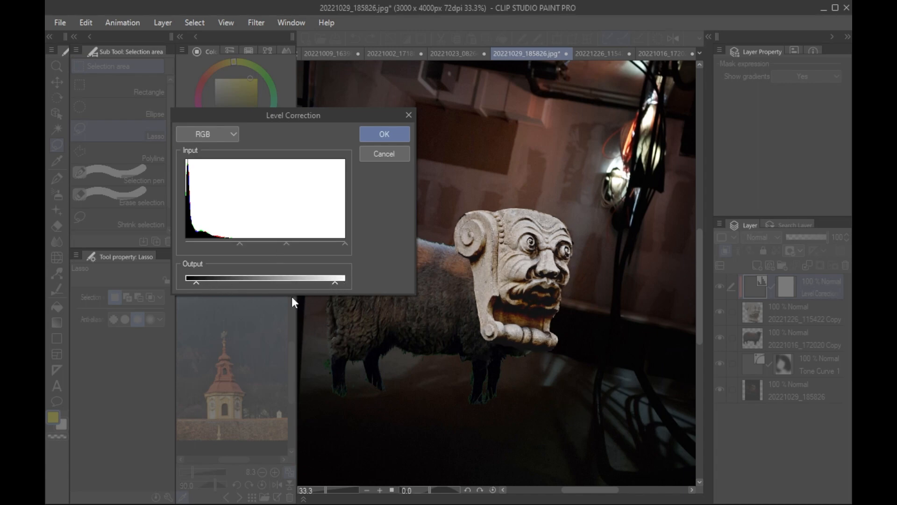
click(393, 153)
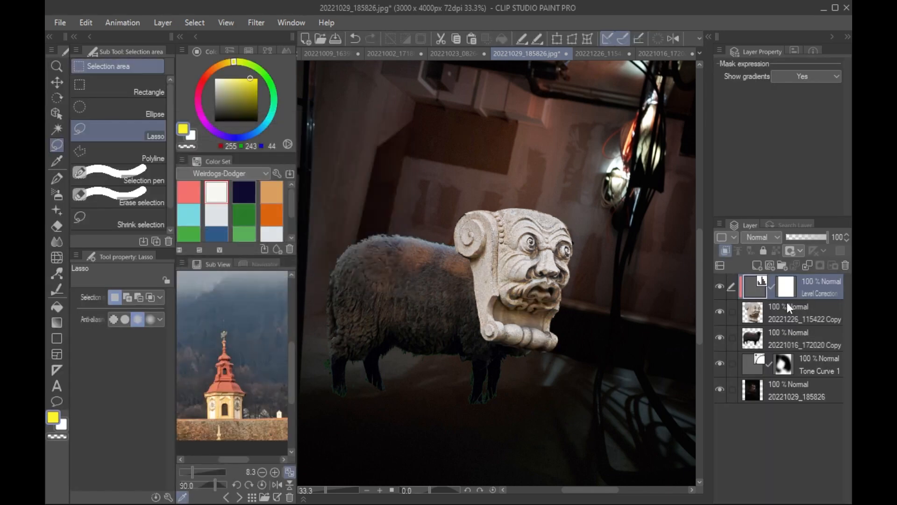
Step: Hide the Level Correction layer and add a new clipped raster layer directly above the stone head
click(720, 286)
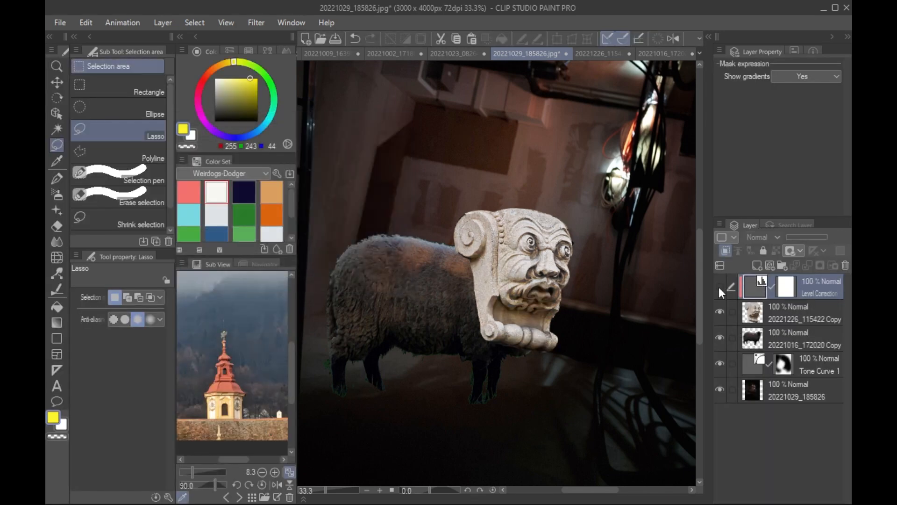
click(768, 307)
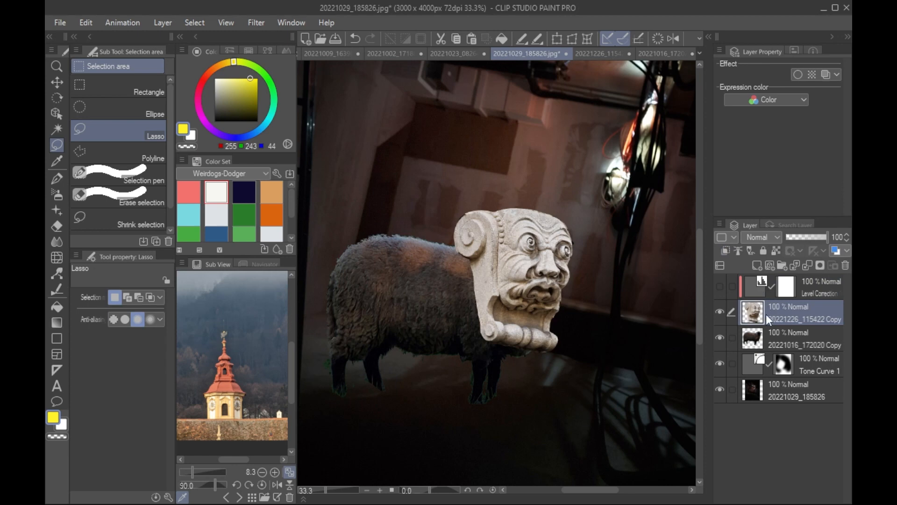
click(757, 266)
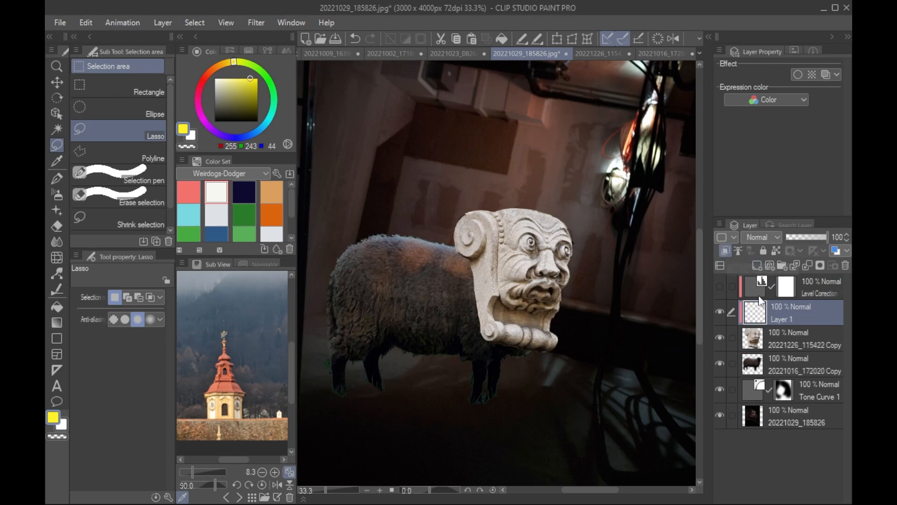
click(786, 294)
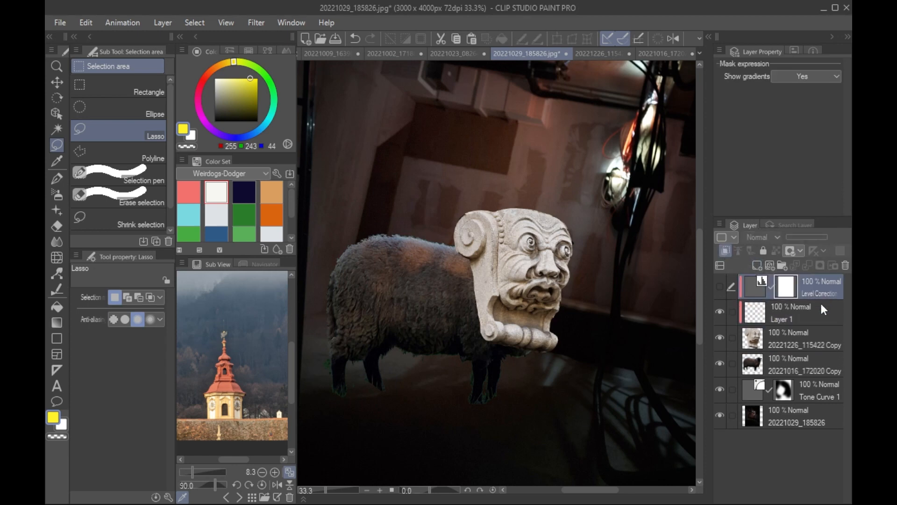
click(767, 314)
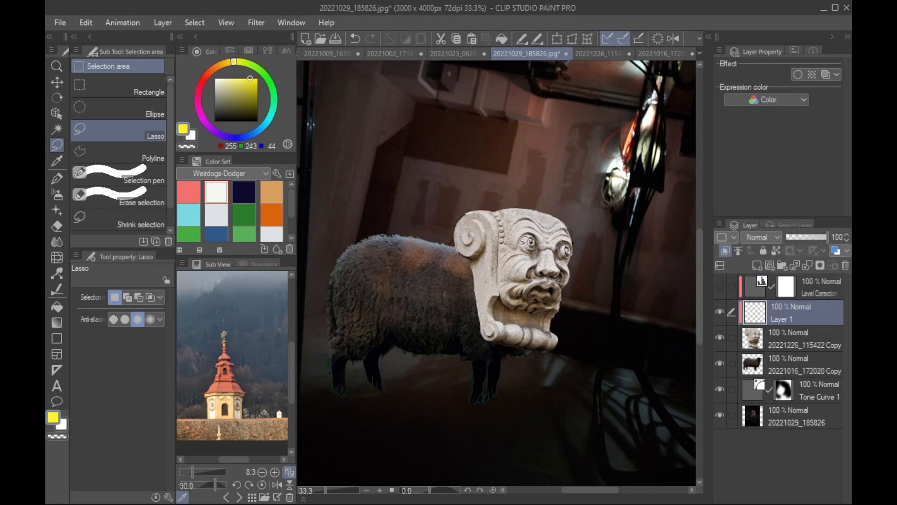
Step: Sample the brown of the back wall and cover the whole stone head with the Soft airbrush at size 400
key(p)
alt+click(515, 190)
key(b)
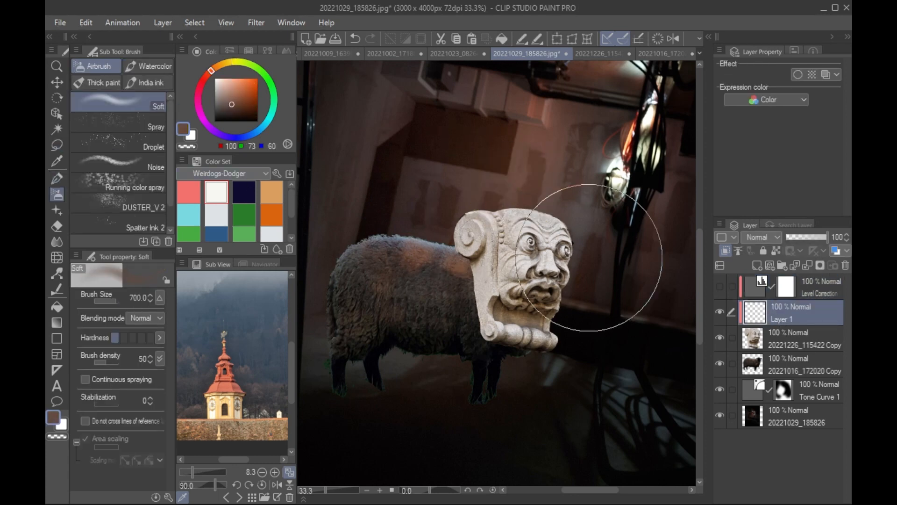
key(bracketleft)
key(bracketleft)
key(bracketleft)
mouse_move(540, 230)
mouse_down()
mouse_move(512, 311)
mouse_move(540, 331)
mouse_move(506, 325)
mouse_move(545, 310)
mouse_move(551, 283)
mouse_move(480, 256)
mouse_up()
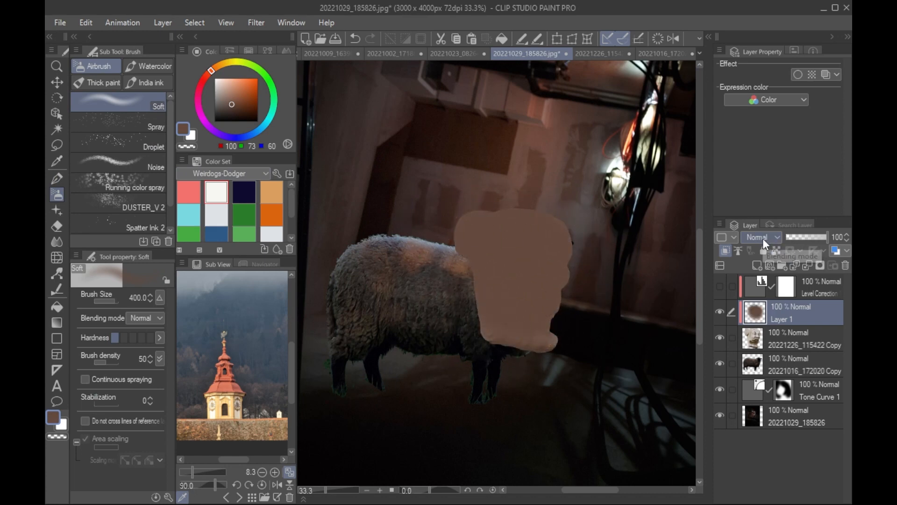
Step: Set the brown paint layer's blending mode to Darker color, reduce its opacity to 48% and compare the head with and without it
click(763, 239)
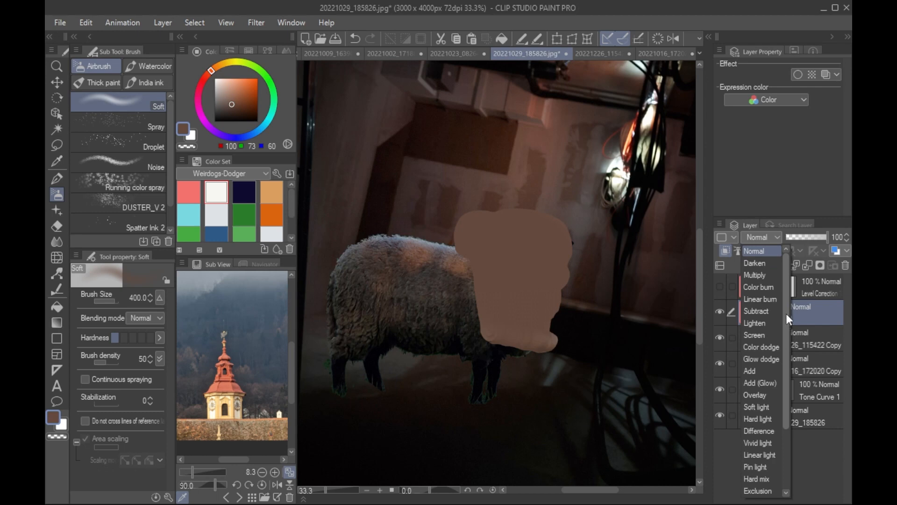
scroll(786, 403, down, 3)
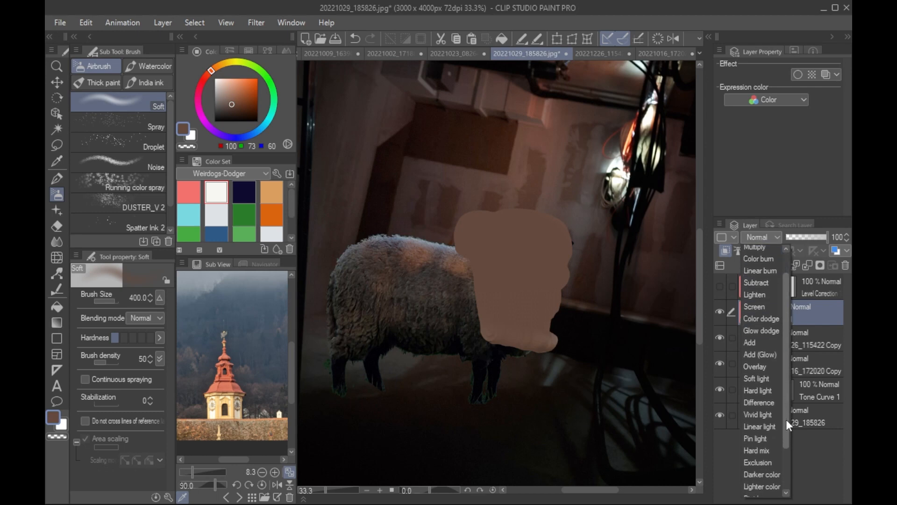
drag(786, 419, 787, 451)
click(770, 432)
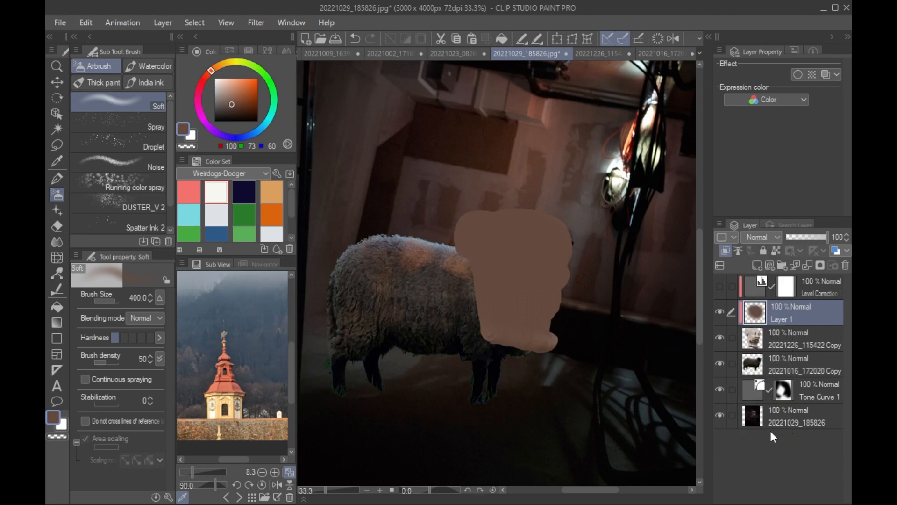
drag(818, 239, 807, 239)
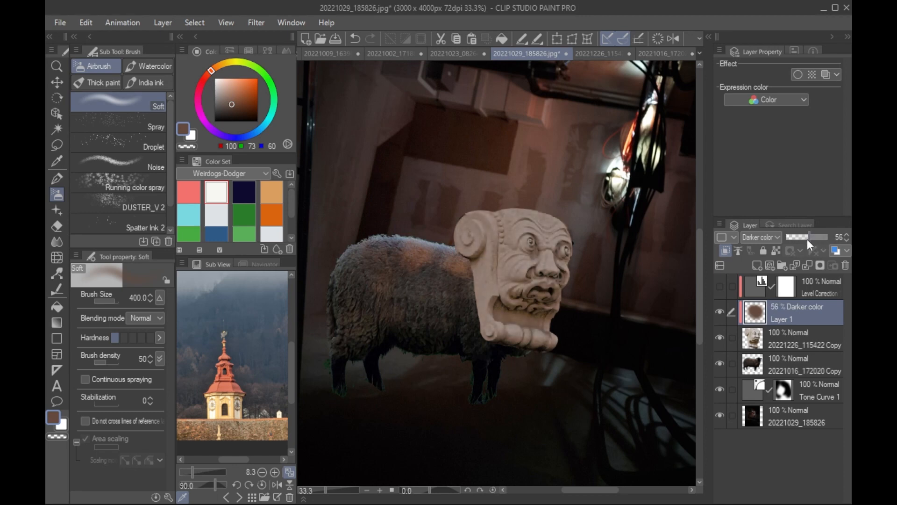
click(720, 313)
click(719, 312)
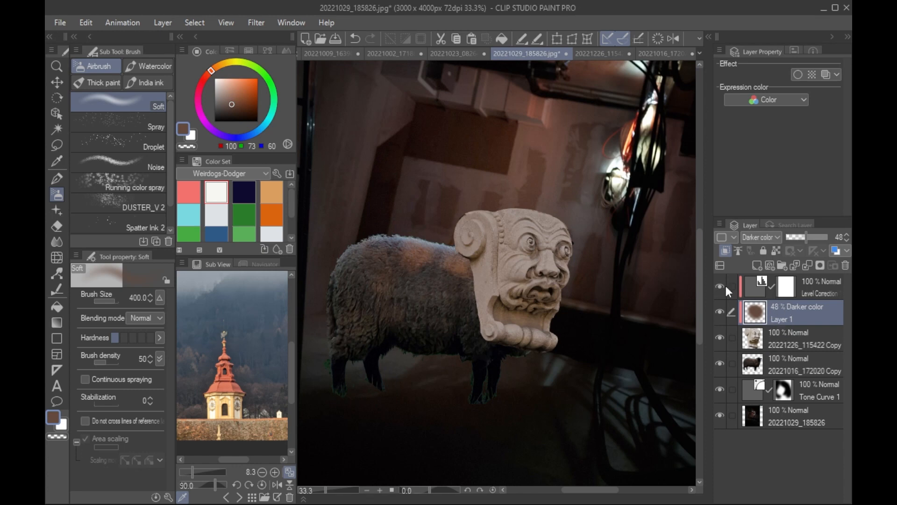
Step: Show the stone head's Level Correction and darken it by raising the shadow input and shifting the midtones towards the highlights
double_click(756, 289)
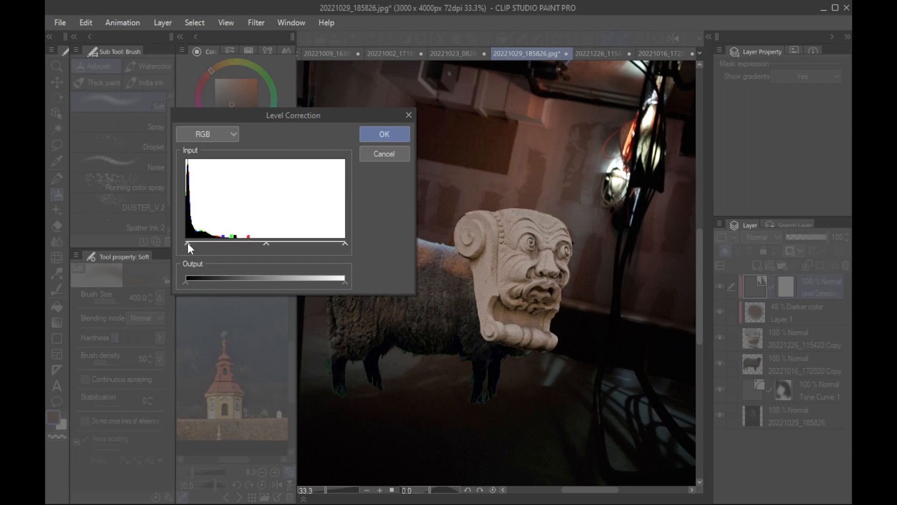
drag(187, 242, 198, 243)
mouse_move(272, 243)
mouse_down()
mouse_move(256, 241)
mouse_move(279, 242)
mouse_up()
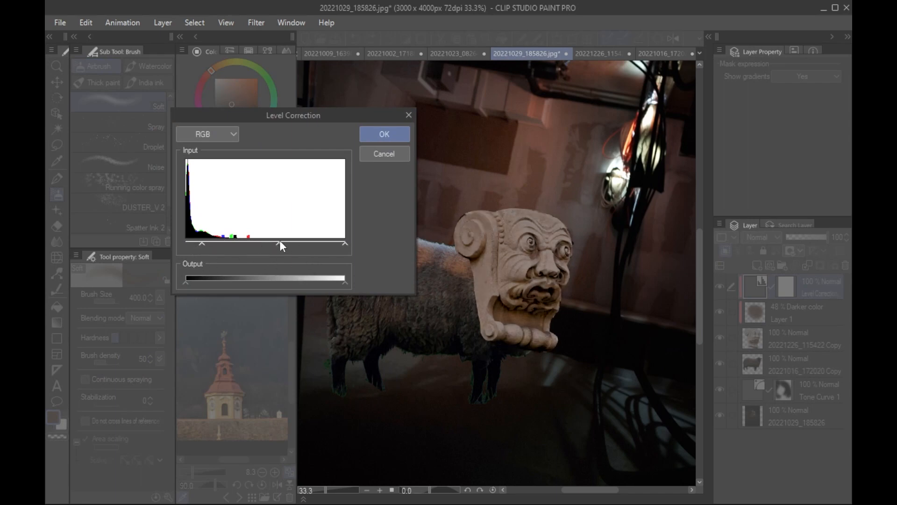
click(381, 134)
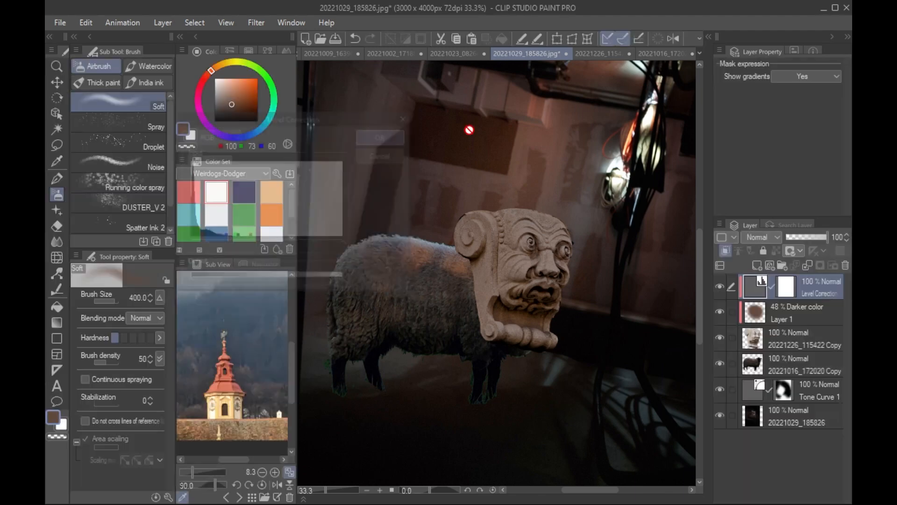
Step: Lower the Darker color layer's opacity to 35%, comparing the head with the paint layer and the Level Correction on and off
click(719, 312)
click(720, 312)
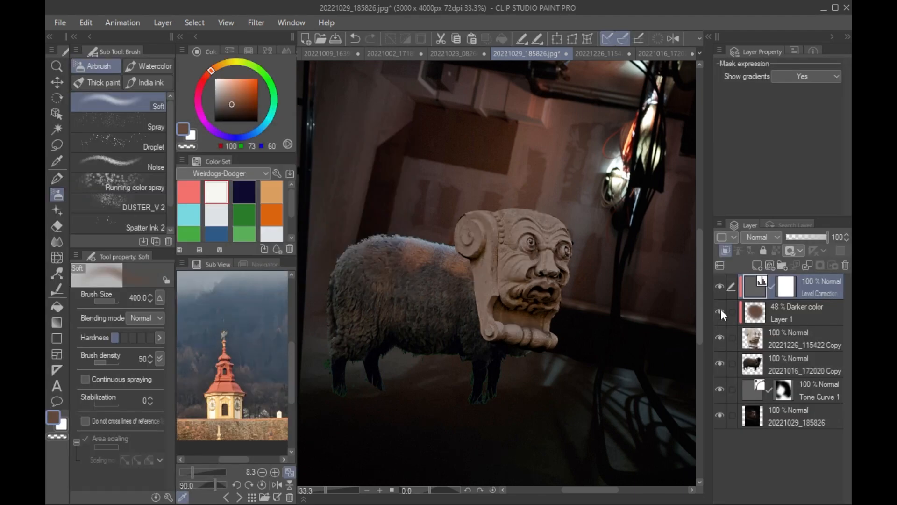
click(785, 310)
click(800, 237)
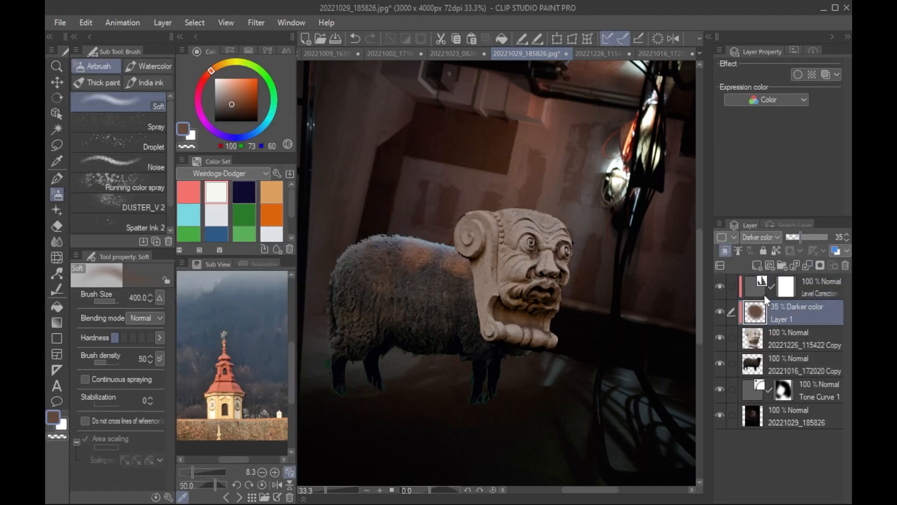
click(720, 285)
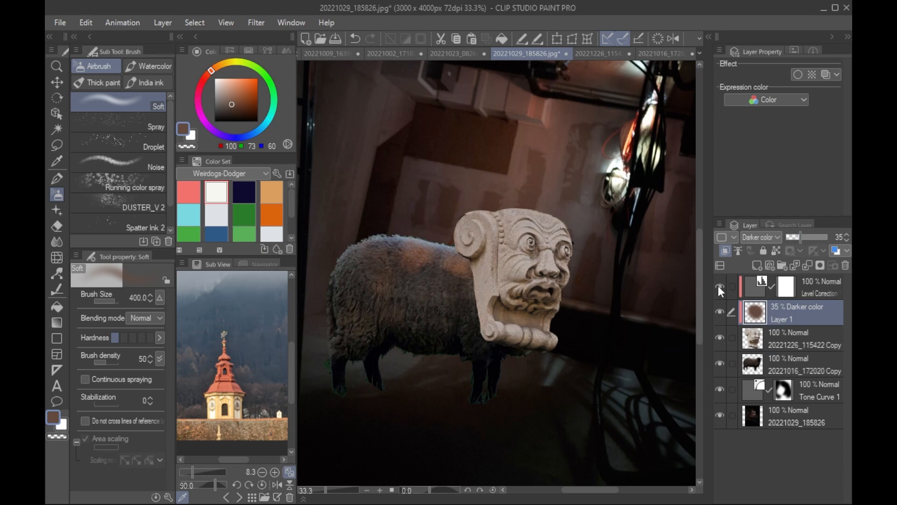
click(720, 286)
Step: Add a raster layer above the stone head's Level Correction, clip it and set its blending mode to Multiply
click(828, 295)
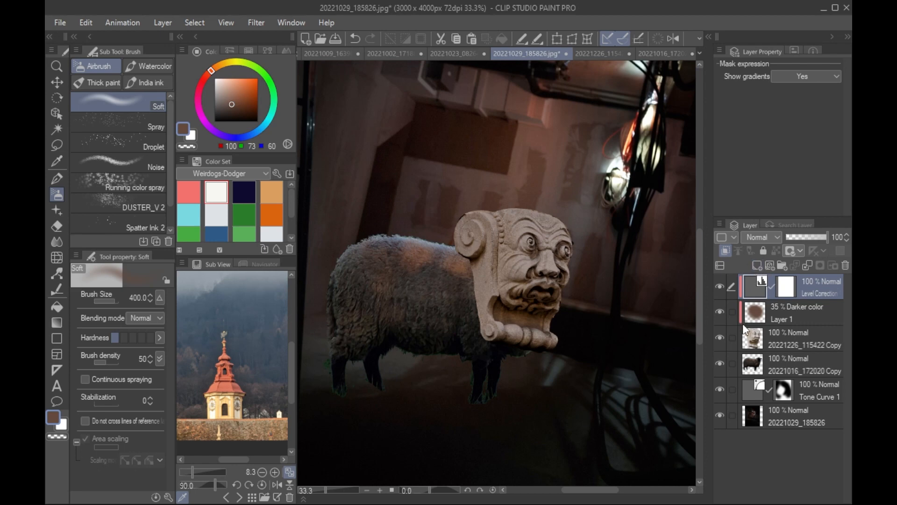
click(757, 265)
key(ctrl+alt+g)
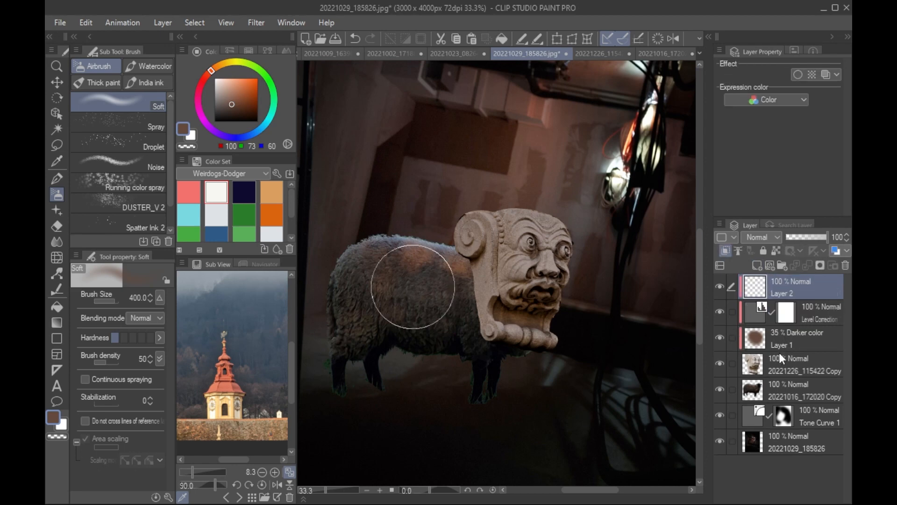
click(759, 237)
click(762, 275)
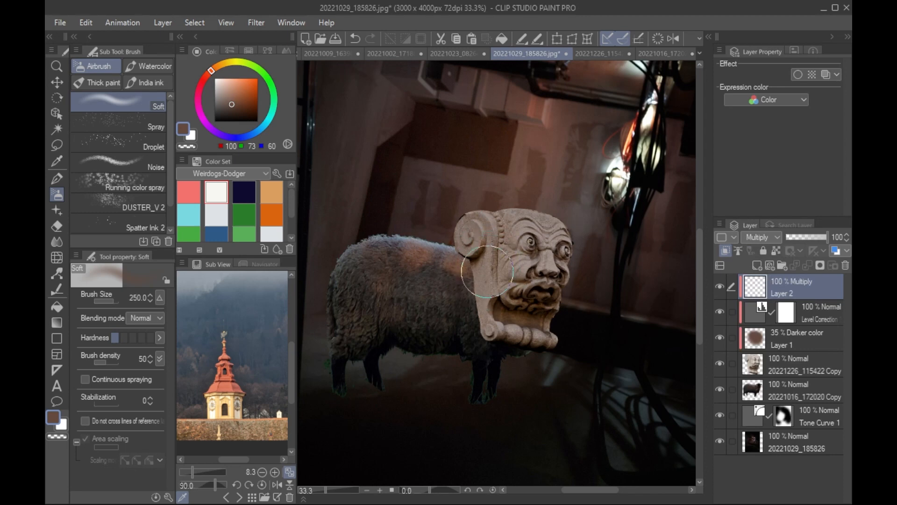
alt+click(514, 423)
mouse_move(477, 229)
mouse_down()
mouse_move(492, 145)
mouse_move(510, 158)
mouse_move(474, 237)
mouse_move(484, 224)
mouse_move(484, 276)
mouse_move(483, 228)
mouse_move(467, 255)
mouse_move(472, 241)
mouse_move(482, 294)
mouse_move(491, 288)
mouse_move(482, 300)
mouse_move(492, 340)
mouse_up()
key(ctrl+z)
Step: Sample the dark brown of the wall patch and shade the scroll and back edge of the stone head on the Multiply layer
alt+click(490, 144)
alt+click(501, 144)
key(bracketleft)
key(bracketleft)
key(bracketleft)
key(bracketleft)
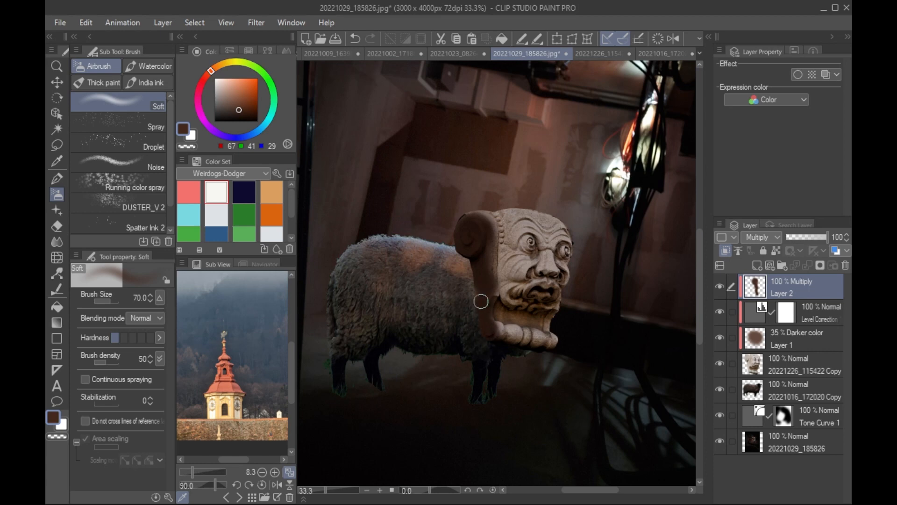
key(bracketright)
mouse_move(488, 263)
mouse_down()
mouse_move(485, 229)
mouse_move(472, 218)
mouse_up()
key(bracketright)
key(bracketright)
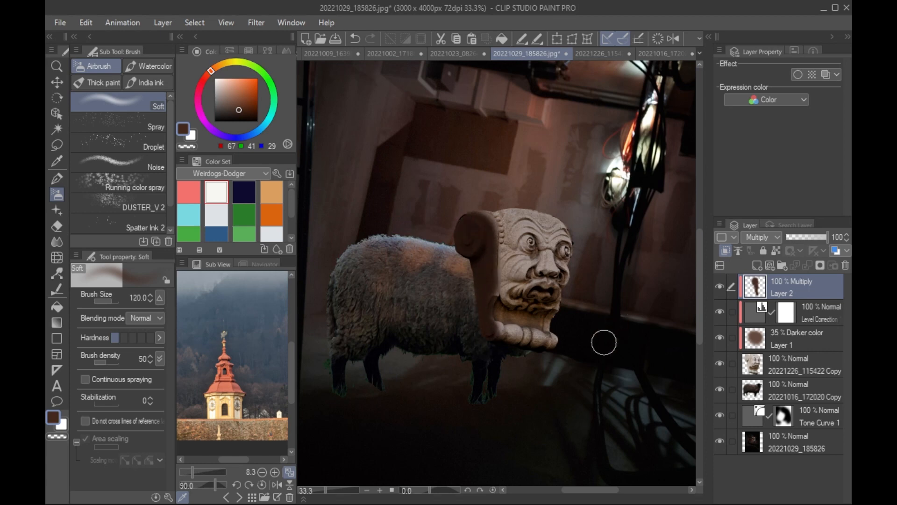
Step: Extend the shading over the stone head's neck, base and jaw with the Soft airbrush enlarged to size 300
key(bracketright)
key(bracketright)
mouse_move(476, 332)
mouse_down()
mouse_move(540, 345)
mouse_move(497, 331)
mouse_move(486, 240)
mouse_up()
key(bracketright)
key(bracketright)
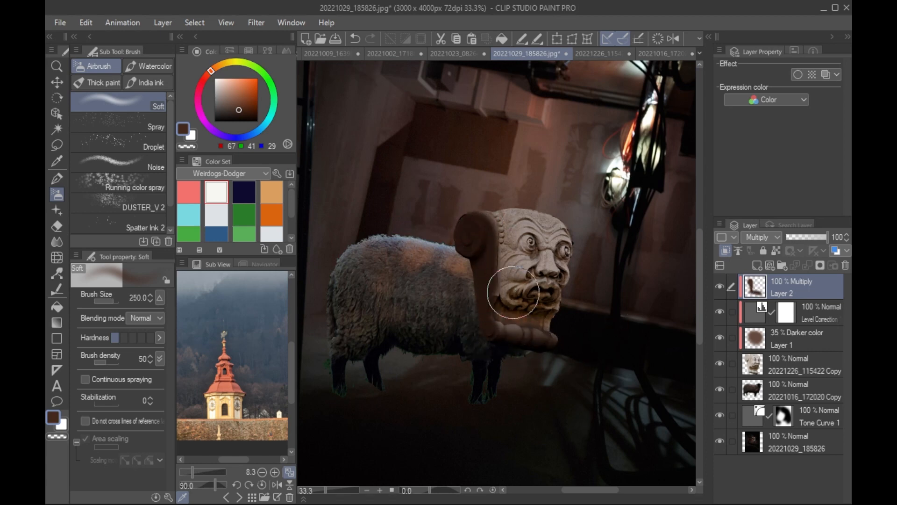
key(bracketright)
mouse_move(513, 292)
mouse_down()
mouse_move(500, 330)
mouse_move(514, 253)
mouse_move(514, 346)
mouse_move(484, 296)
mouse_move(489, 282)
mouse_move(488, 336)
mouse_up()
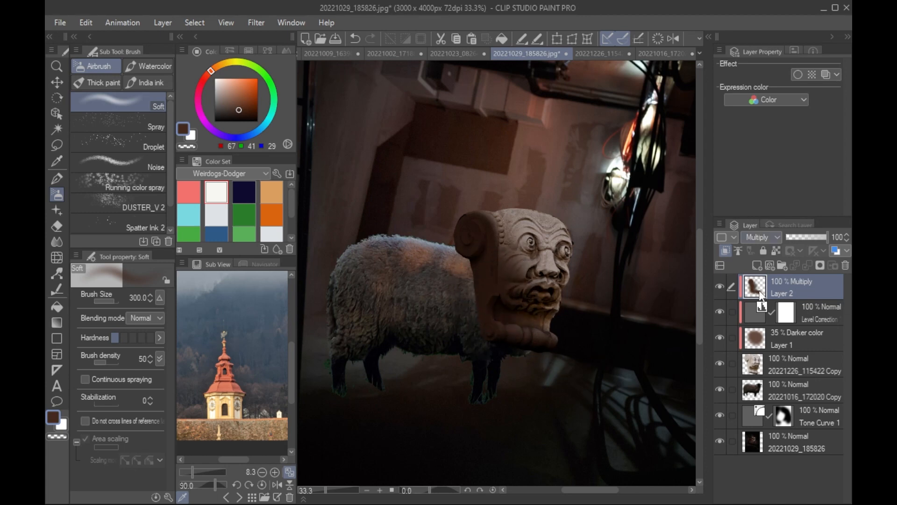
Step: Try the Color burn and Linear burn blending modes on the head's shading layer at reduced opacity
click(762, 236)
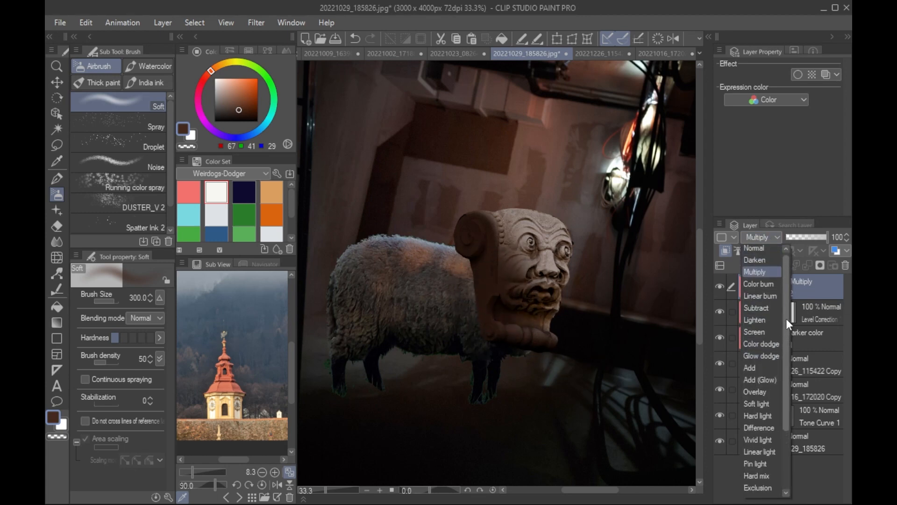
click(765, 284)
click(809, 237)
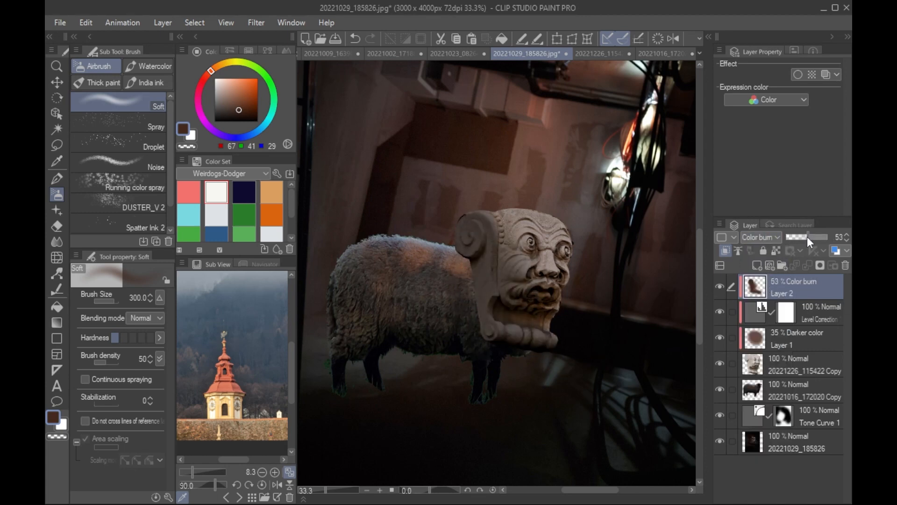
click(764, 236)
click(766, 265)
Step: Set the head's shading layer to Multiply at 71% opacity
click(771, 237)
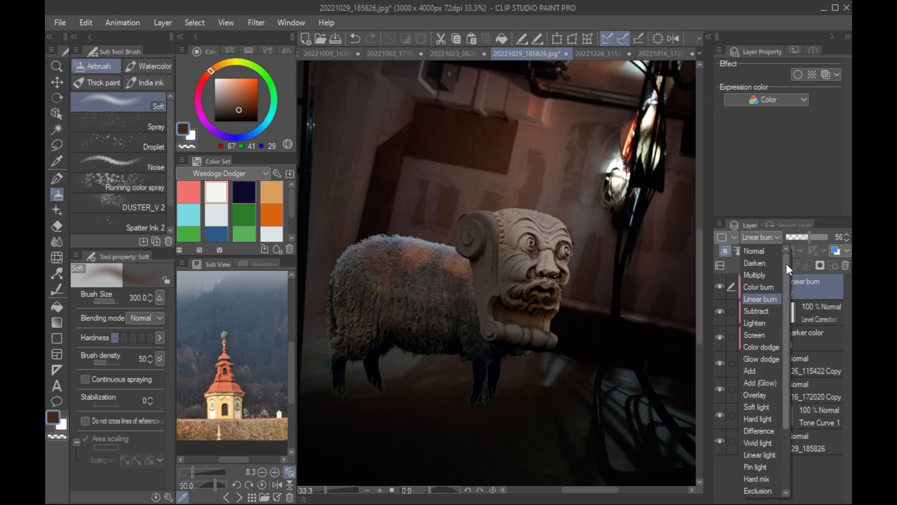
click(766, 276)
click(815, 237)
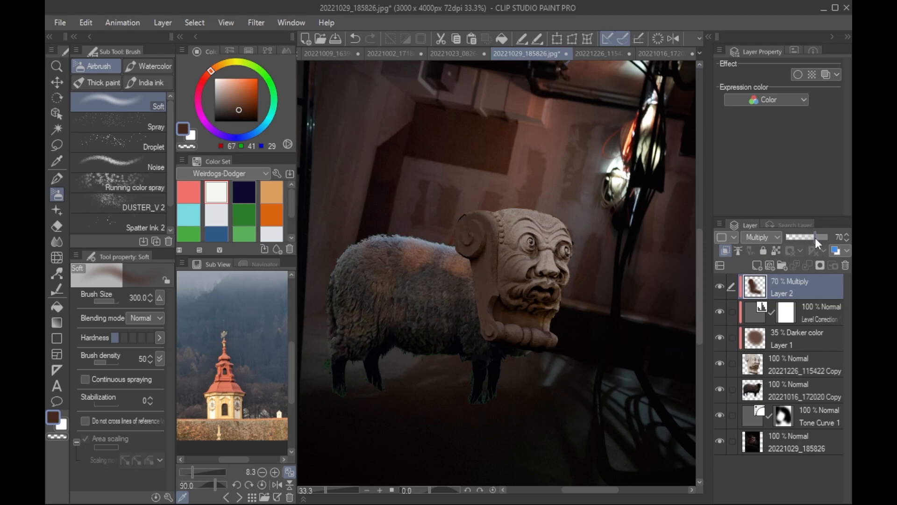
Step: Look through the airbrush, thick paint and pen brush sets and choose the (27) Brush Tip Worn brush from TGTS
key(bracketleft)
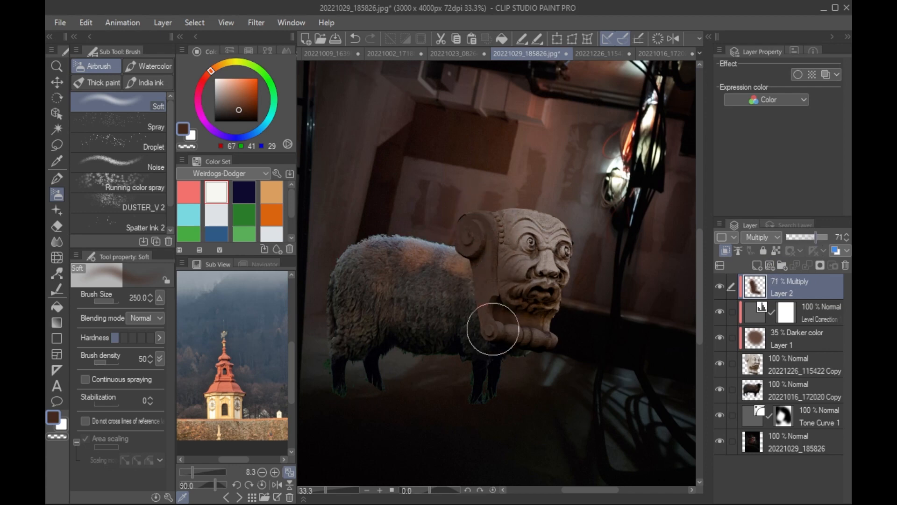
scroll(172, 215, down, 1)
scroll(172, 215, down, 1)
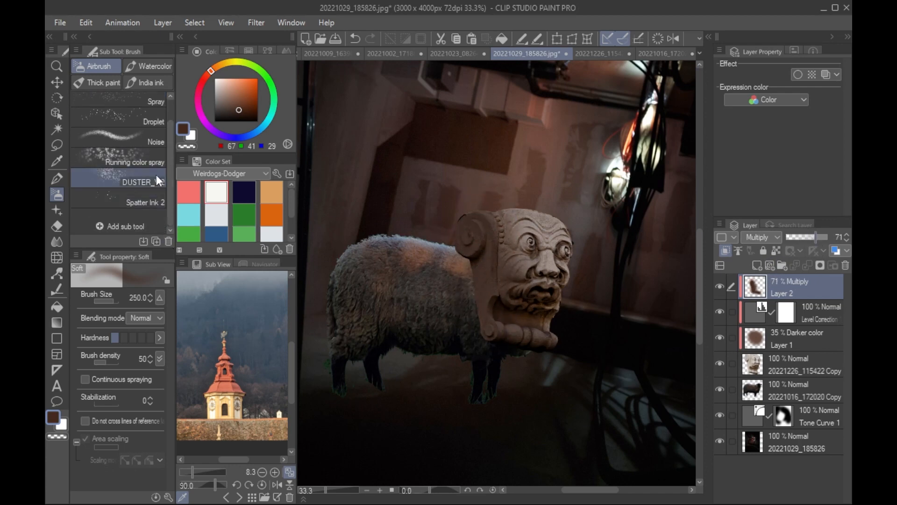
click(102, 83)
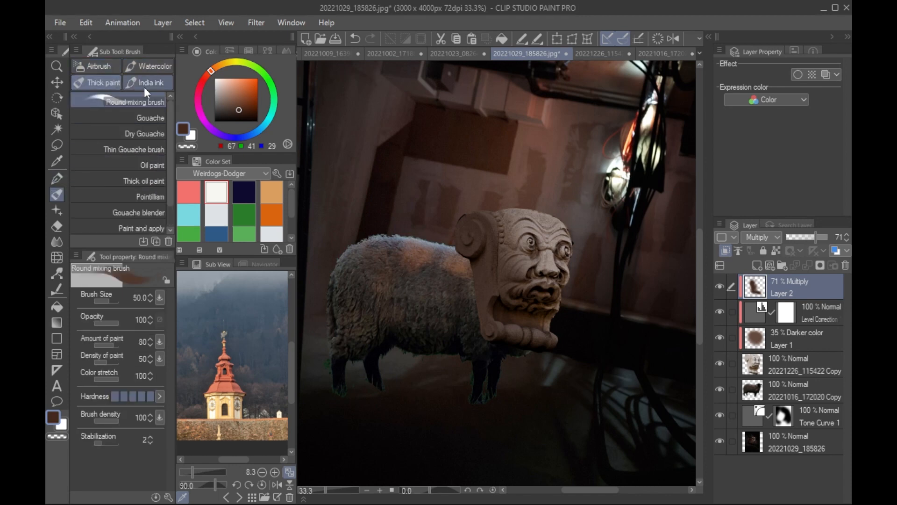
click(160, 194)
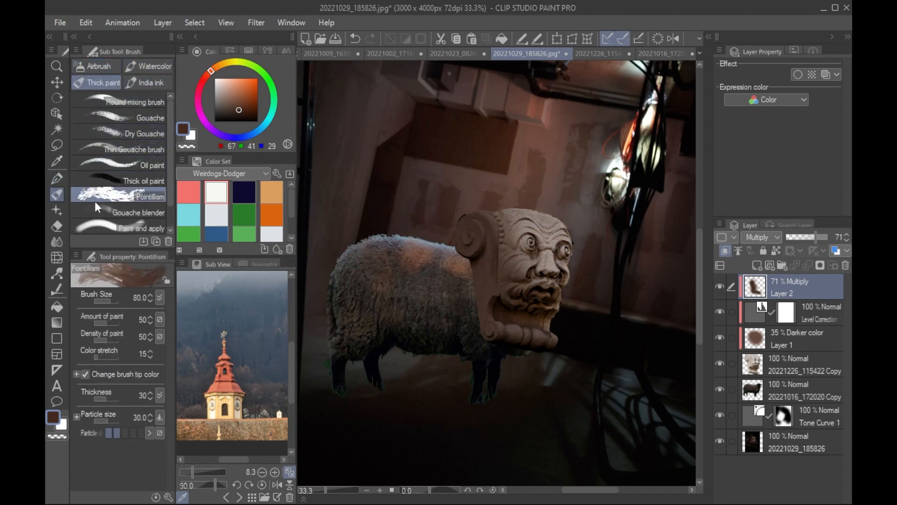
key(p)
click(110, 97)
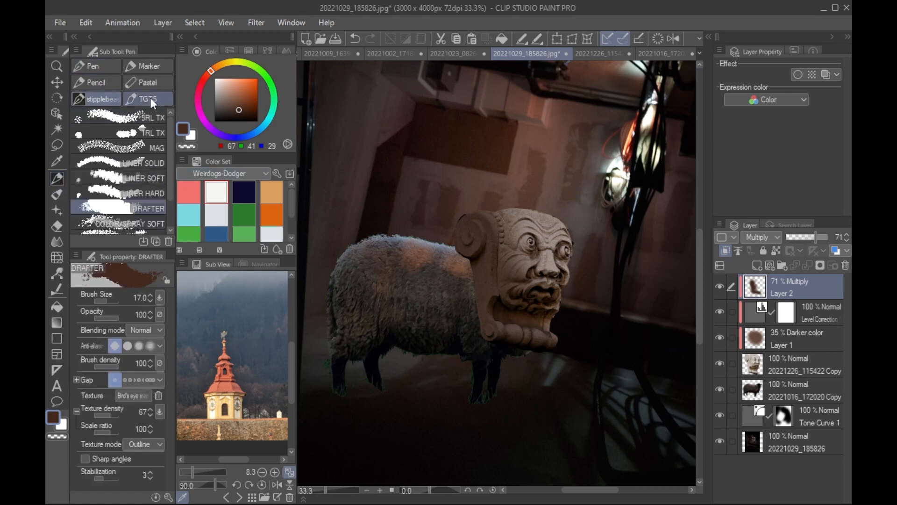
click(148, 98)
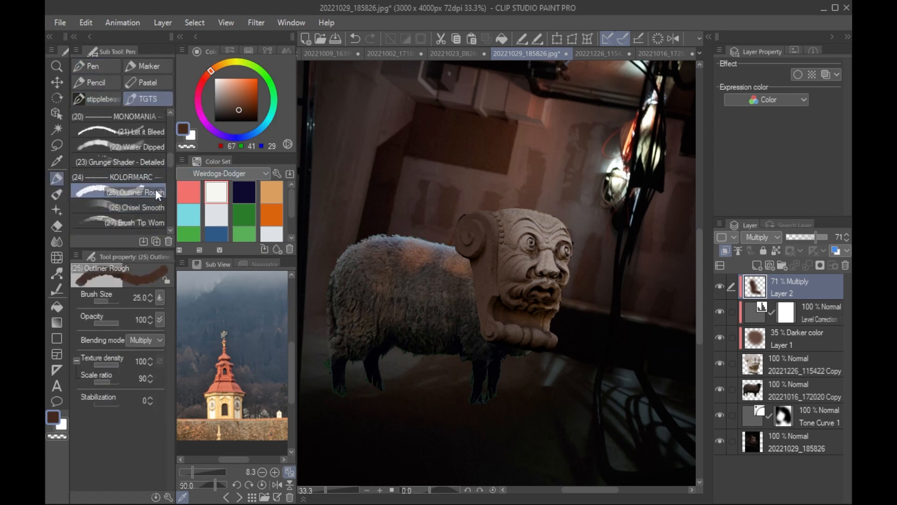
click(140, 221)
drag(515, 240, 509, 280)
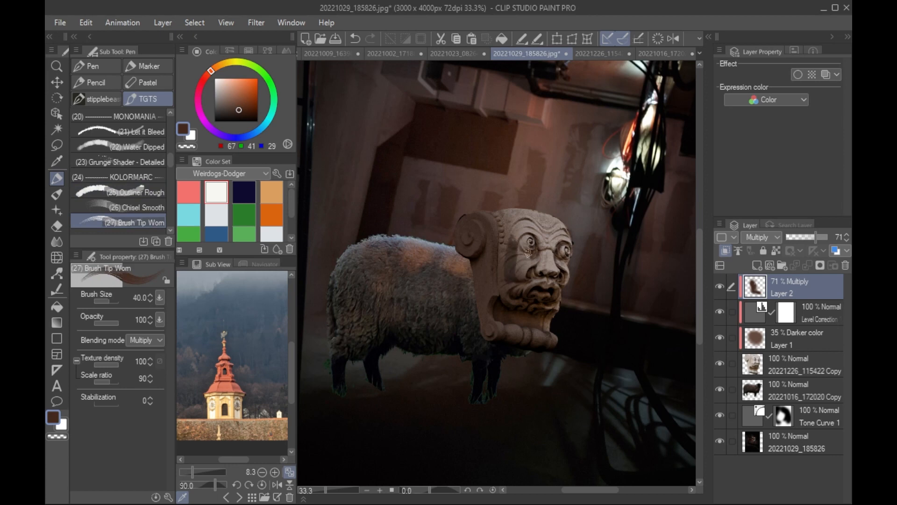
key(bracketright)
key(bracketright)
key(bracketright)
key(bracketright)
key(ctrl+z)
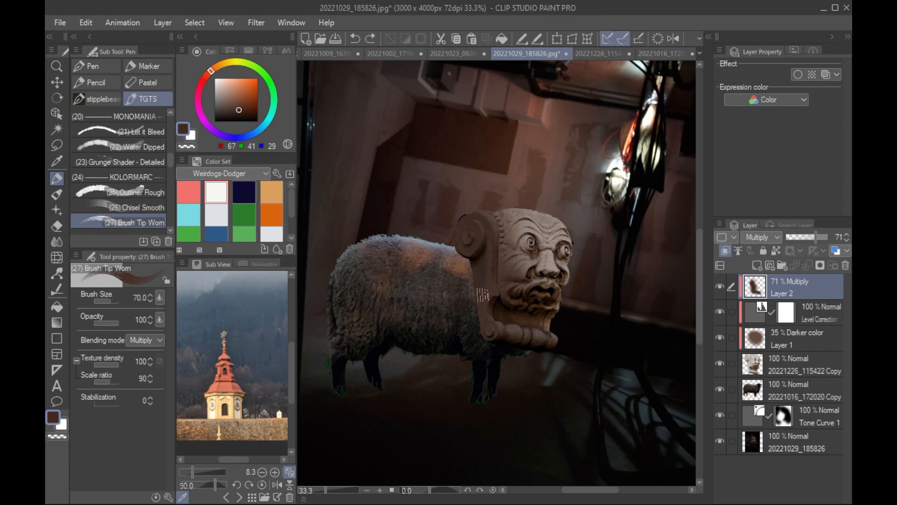
Step: Deepen the shading on the stone head's scroll, neck and base with Brush Tip Worn at size 120
key(bracketright)
key(bracketright)
key(bracketright)
key(bracketright)
key(bracketright)
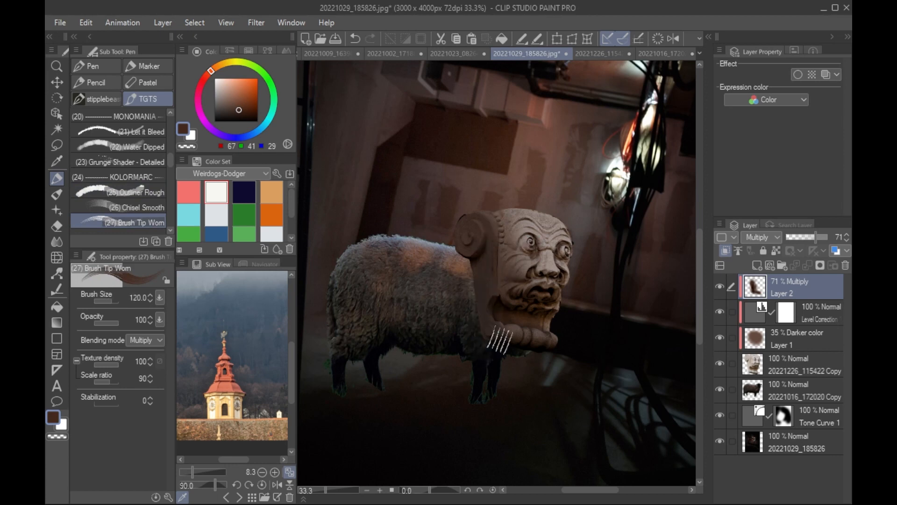
Step: Browse the TGTS pen brushes and choose (32) Soft Shader at size 200
scroll(173, 185, down, 5)
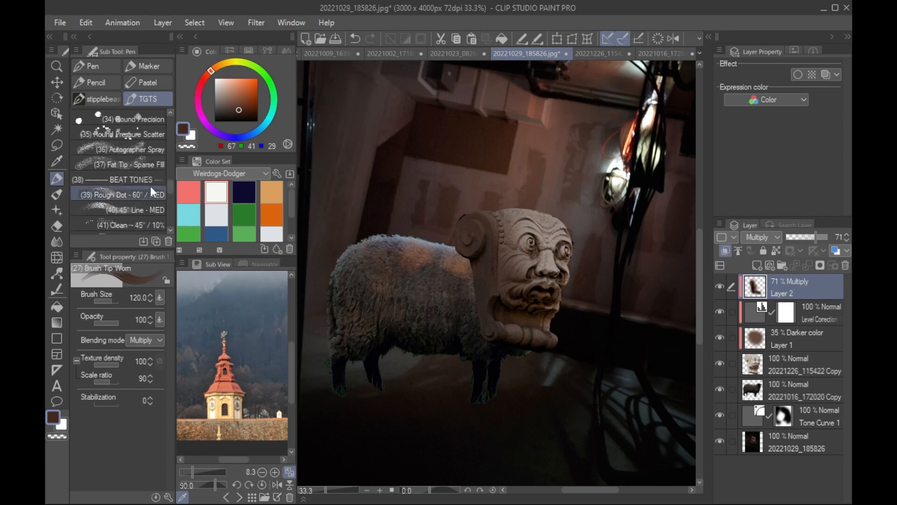
scroll(169, 182, up, 5)
scroll(170, 174, up, 1)
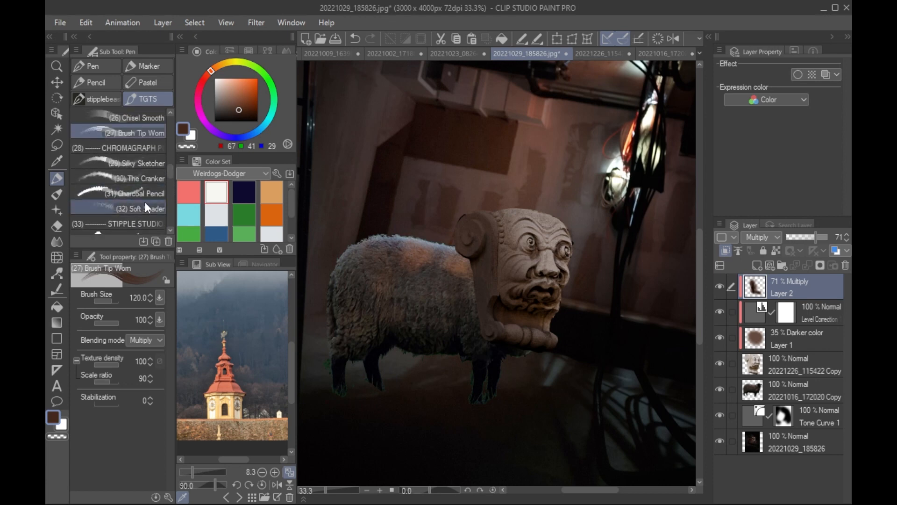
click(144, 204)
key(bracketleft)
key(bracketleft)
key(bracketleft)
key(bracketleft)
key(bracketleft)
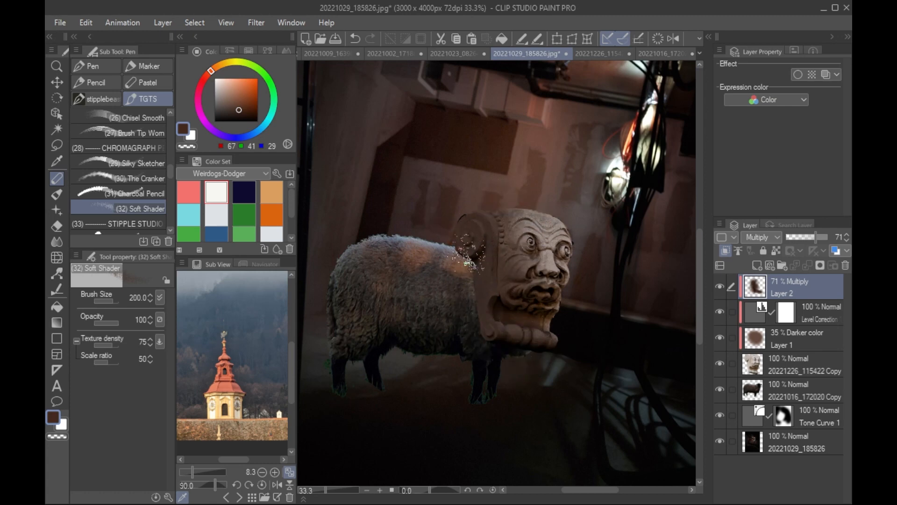
Step: Darken the scroll, side and lower face of the stone head in near-black on its Multiply layer with Soft Shader
click(253, 121)
mouse_move(477, 299)
mouse_down()
mouse_move(471, 331)
mouse_move(482, 307)
mouse_up()
click(258, 121)
mouse_move(485, 240)
mouse_down()
mouse_move(558, 324)
mouse_move(545, 281)
mouse_up()
Step: Add a new layer clipped to the sheep and shade its neck, belly and legs in black with Soft Shader
click(803, 390)
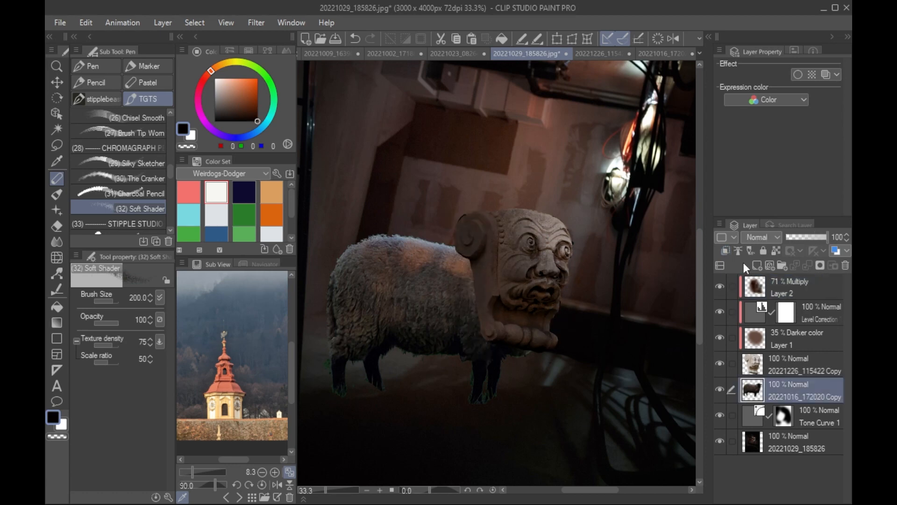
click(757, 266)
click(725, 250)
mouse_move(465, 262)
mouse_down()
mouse_move(489, 327)
mouse_move(519, 360)
mouse_up()
key(bracketright)
mouse_move(367, 391)
mouse_down()
mouse_move(369, 329)
mouse_move(409, 312)
mouse_move(490, 324)
mouse_move(498, 315)
mouse_move(493, 366)
mouse_move(464, 258)
mouse_move(523, 345)
mouse_up()
Step: Add another clipped shading layer above the head's Multiply layer and darken the head with Soft Shader at size 400
click(794, 287)
click(757, 266)
click(725, 251)
key(bracketright)
Step: Create a folder, move all the head and sheep layers into it, and collapse it
scroll(444, 318, down, 2)
click(782, 265)
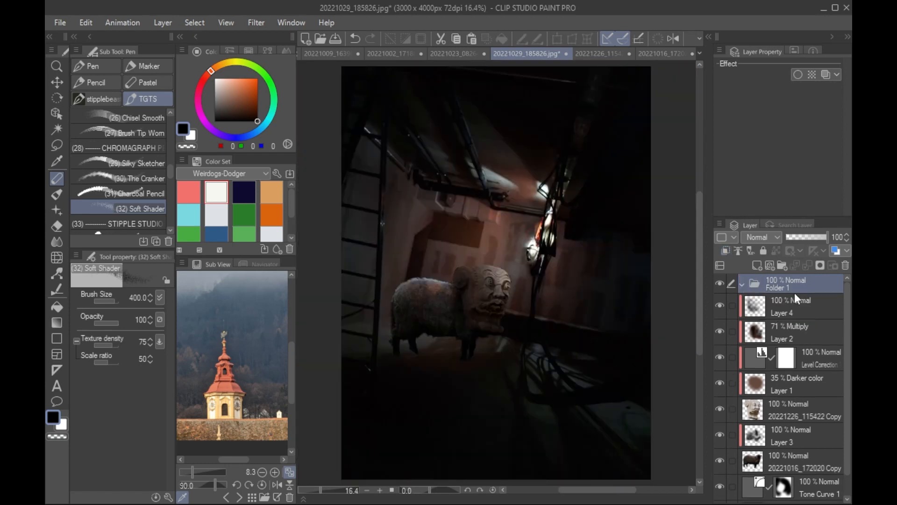
click(804, 307)
shift+click(813, 460)
drag(815, 457, 827, 285)
click(743, 283)
Step: Scale and reposition the whole sheep folder so the creature stands on the floor near the ladder
scroll(514, 322, up, 2)
drag(514, 322, 629, 350)
key(ctrl+0)
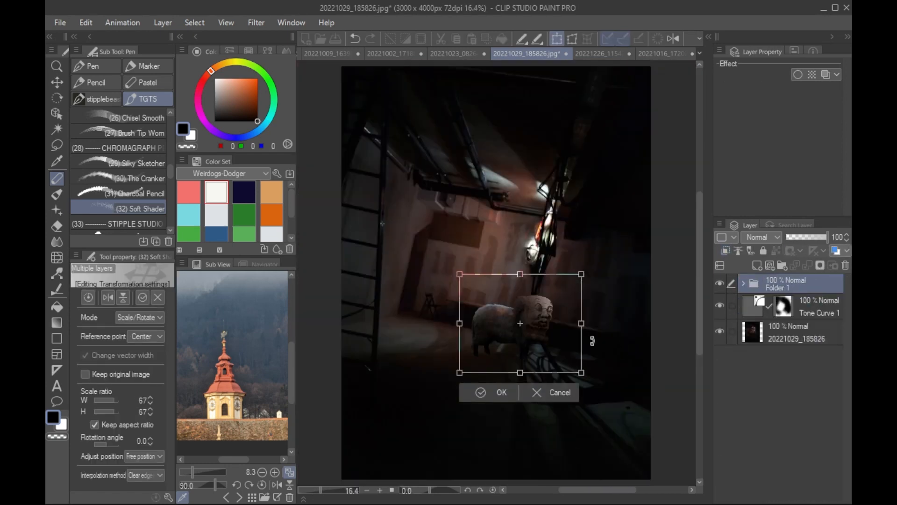
drag(583, 323, 636, 327)
drag(609, 328, 534, 331)
drag(571, 324, 569, 332)
key(Return)
key(k)
drag(515, 367, 494, 352)
Step: Add a new layer between the sheep folder and the tone curve and choose the (30) The Cranker brush
click(787, 327)
key(ctrl+plus)
key(ctrl+plus)
drag(476, 439, 629, 274)
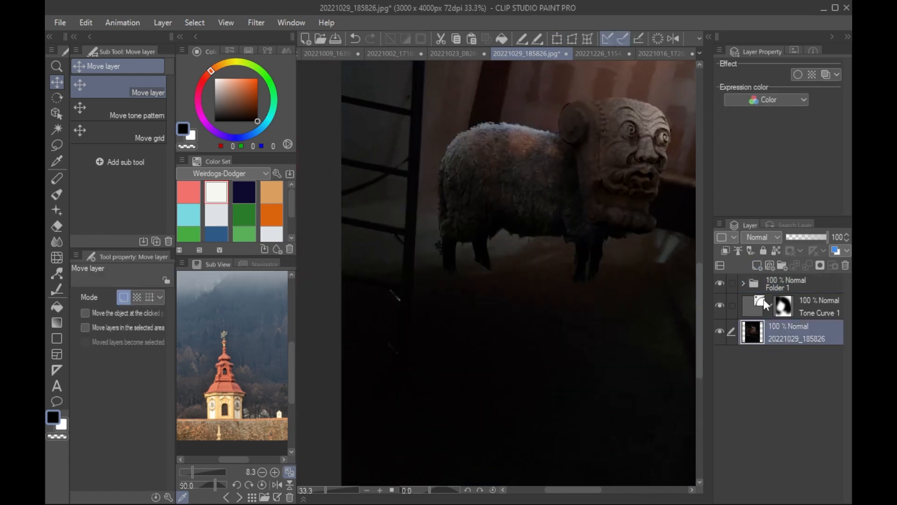
click(757, 264)
key(p)
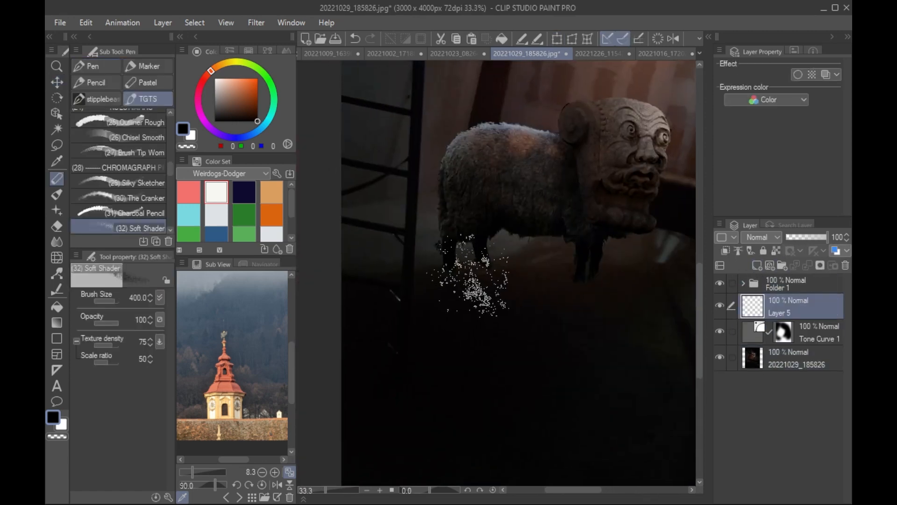
scroll(170, 177, down, 2)
click(140, 168)
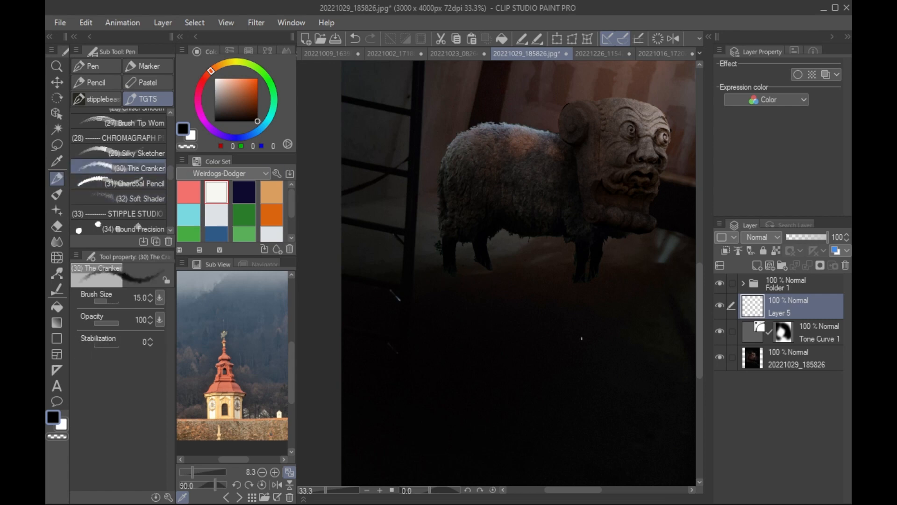
Step: Paint black contact shadows around the sheep's hind feet with The Cranker, gradually enlarging the brush
key(bracketright)
key(bracketright)
mouse_move(454, 271)
mouse_down()
mouse_move(482, 265)
mouse_move(415, 276)
mouse_move(481, 270)
mouse_up()
key(bracketright)
key(bracketright)
key(bracketright)
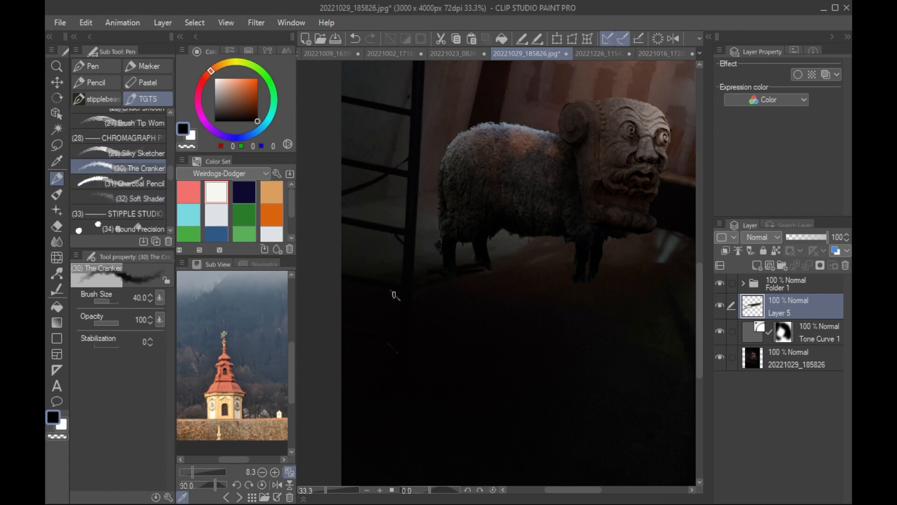
key(bracketright)
key(bracketright)
drag(416, 291, 402, 300)
drag(446, 278, 419, 280)
Step: Spread the black ground shadow across the floor beneath the sheep, increasing the brush size to 250
key(bracketright)
mouse_move(582, 278)
mouse_down()
mouse_move(503, 316)
mouse_move(574, 292)
mouse_move(483, 346)
mouse_up()
key(bracketright)
key(bracketright)
mouse_move(526, 306)
mouse_down()
mouse_move(399, 293)
mouse_move(523, 337)
mouse_up()
key(bracketright)
key(bracketright)
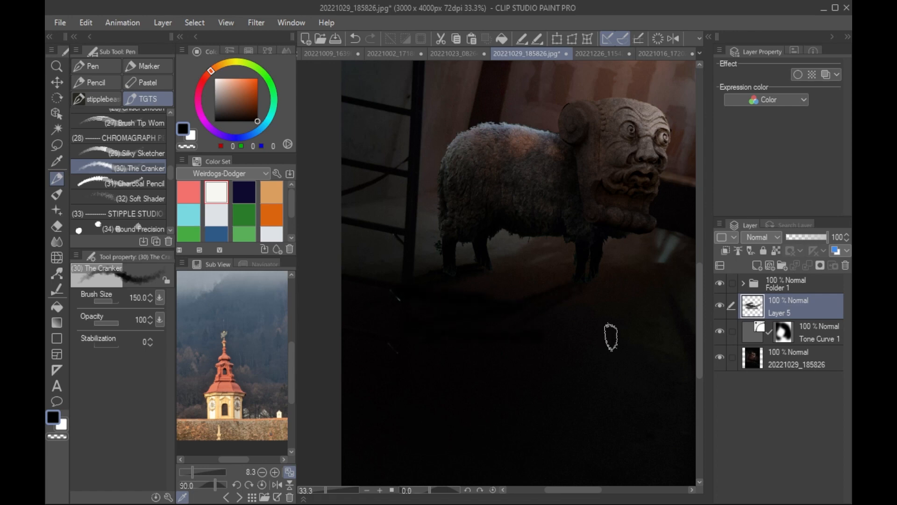
drag(611, 336, 466, 341)
key(bracketright)
key(bracketright)
key(bracketright)
mouse_move(455, 383)
mouse_down()
mouse_move(530, 330)
mouse_move(450, 328)
mouse_move(485, 352)
mouse_move(515, 314)
mouse_up()
Step: Set the ground shadow layer to Multiply at 70% opacity
click(761, 237)
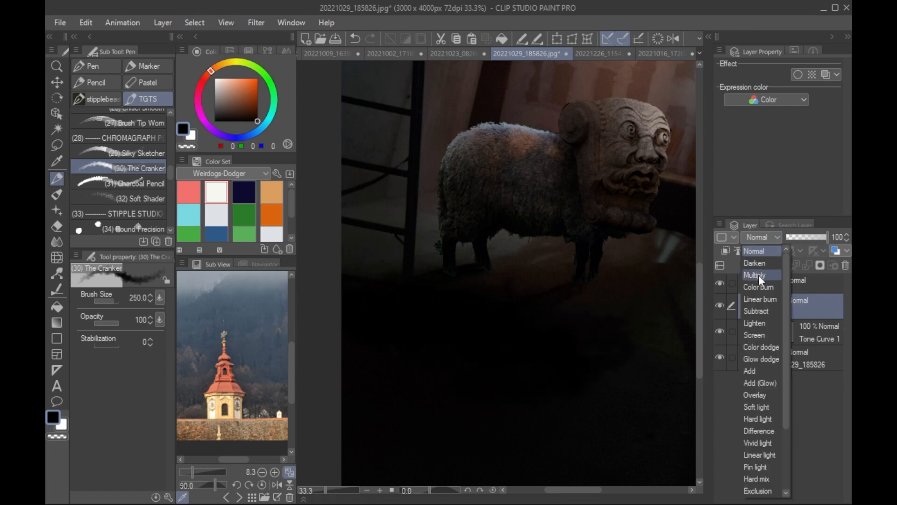
click(759, 275)
click(812, 237)
drag(811, 238, 816, 240)
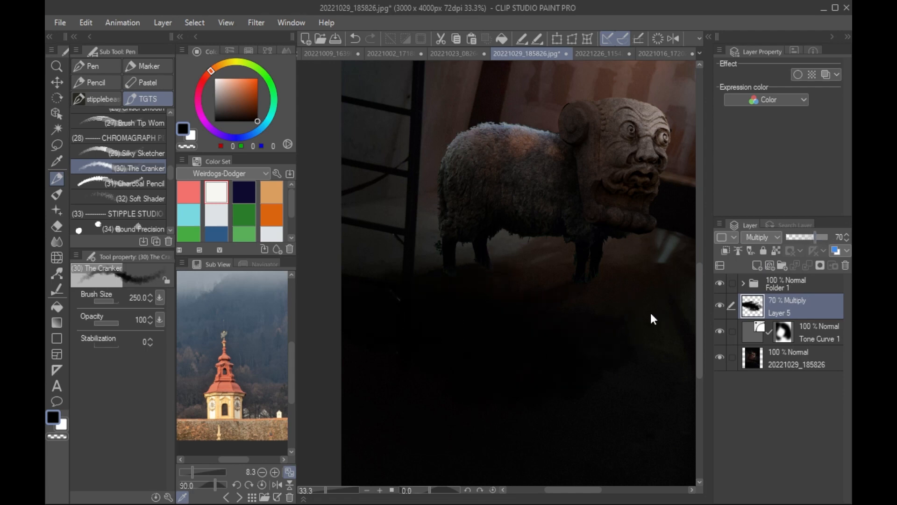
Step: Erase the Darker color tint along the stone head's upper edge using transparent color with The Cranker at a smaller size
click(744, 284)
click(816, 304)
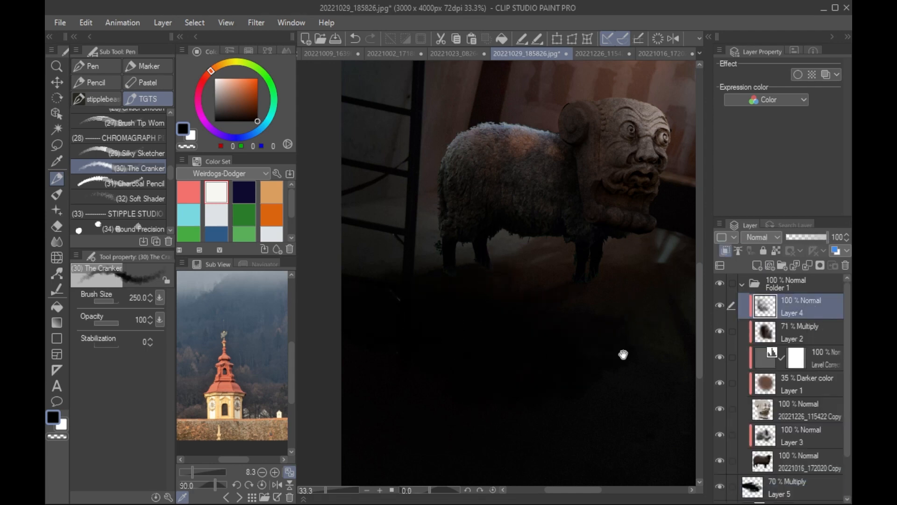
click(815, 383)
click(57, 439)
key(bracketleft)
key(bracketleft)
key(bracketleft)
key(bracketleft)
key(bracketleft)
key(bracketleft)
key(bracketleft)
key(bracketleft)
key(bracketleft)
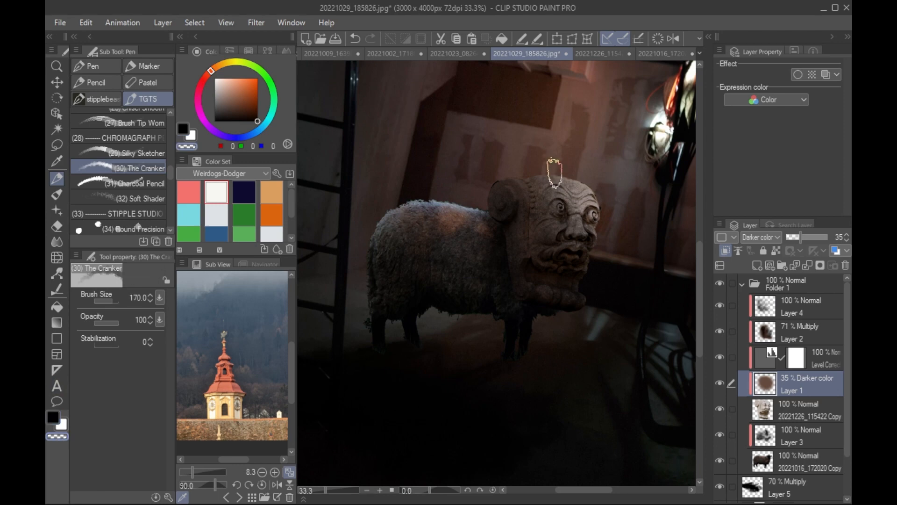
mouse_move(527, 177)
mouse_down()
mouse_move(584, 176)
mouse_move(603, 190)
mouse_up()
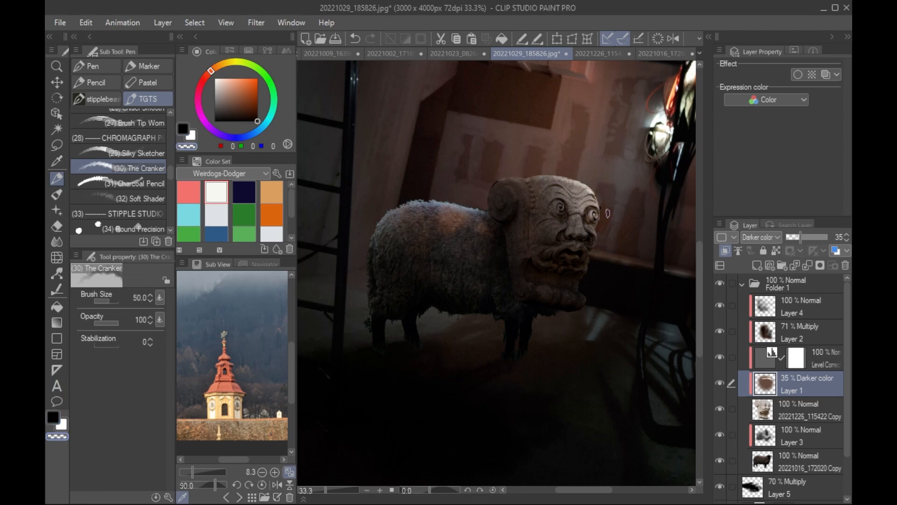
Step: Erase part of the head's level correction mask and touch up the Multiply layer along the head's top edge
click(807, 357)
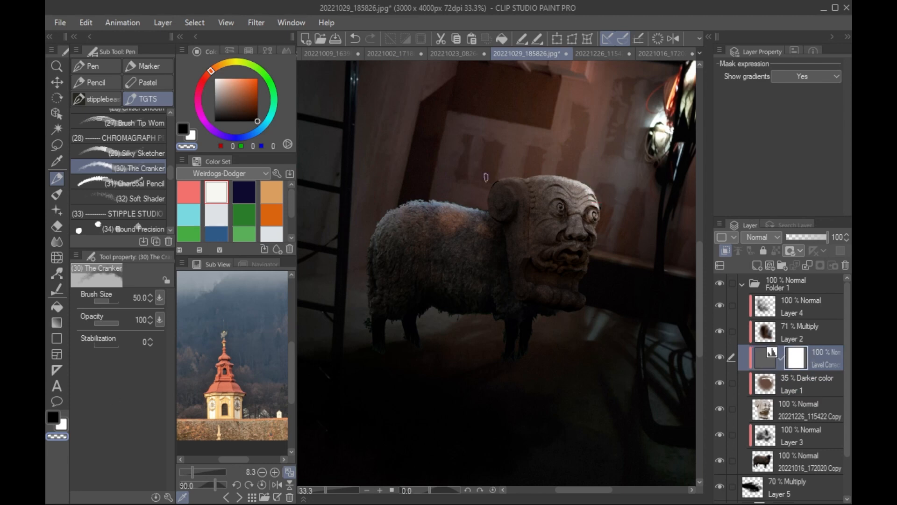
key(alt+bracketright)
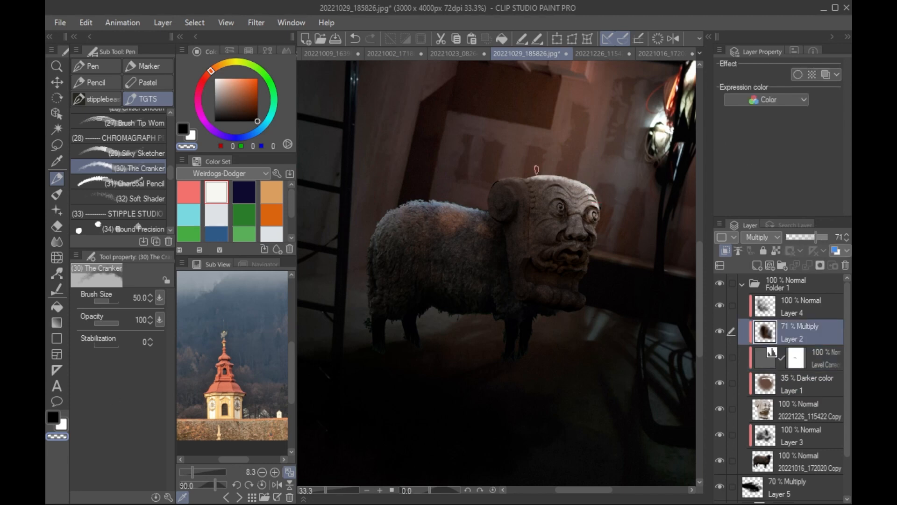
key(alt+bracketright)
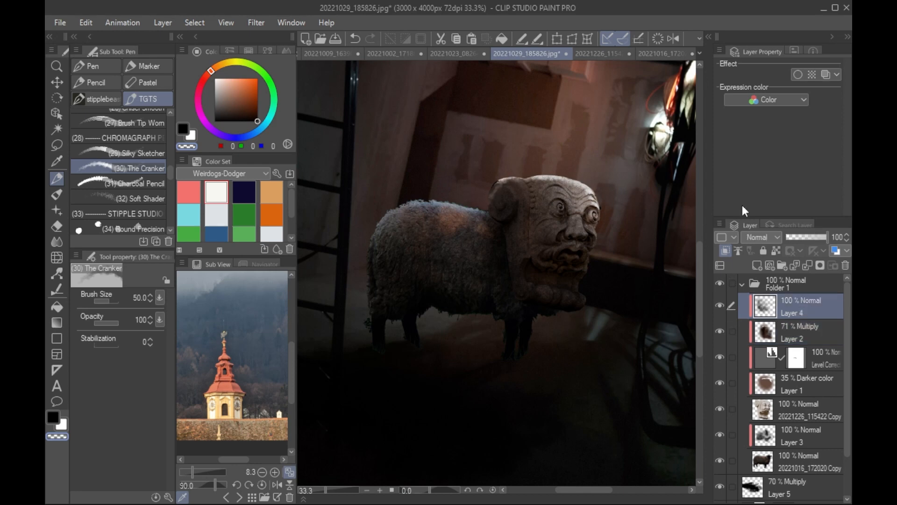
Step: Add a new layer above the sheep folder and paint the stone head's pupils bright red
click(742, 284)
click(757, 265)
click(203, 81)
click(257, 79)
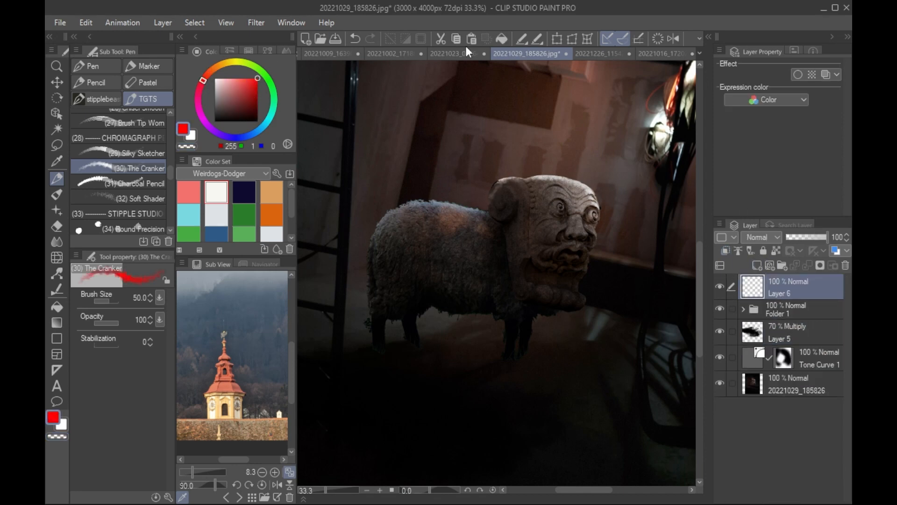
key(ctrl+plus)
key(ctrl+plus)
drag(637, 149, 497, 176)
key(bracketleft)
key(bracketleft)
key(bracketleft)
click(555, 190)
Step: Spray a soft red glow around both eyes with the Soft airbrush
key(b)
key(bracketleft)
key(bracketleft)
click(489, 173)
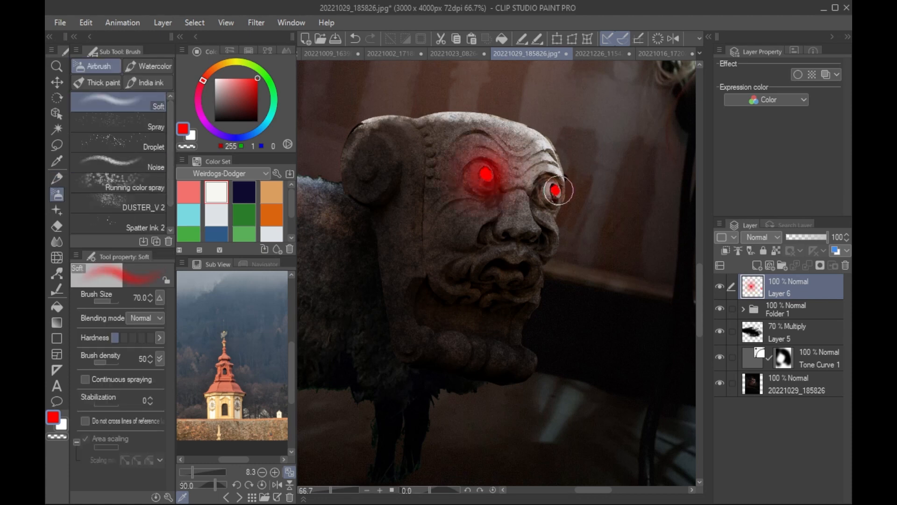
key(bracketright)
key(bracketright)
key(bracketright)
click(557, 191)
Step: Add white highlights to the centers of both red eyes with a small Soft airbrush, up to size 17
click(215, 79)
key(bracketleft)
key(bracketleft)
key(bracketleft)
key(bracketleft)
key(bracketleft)
key(bracketleft)
key(bracketleft)
key(bracketleft)
key(bracketleft)
key(bracketleft)
key(bracketleft)
key(bracketleft)
key(bracketleft)
key(bracketleft)
key(bracketleft)
key(bracketleft)
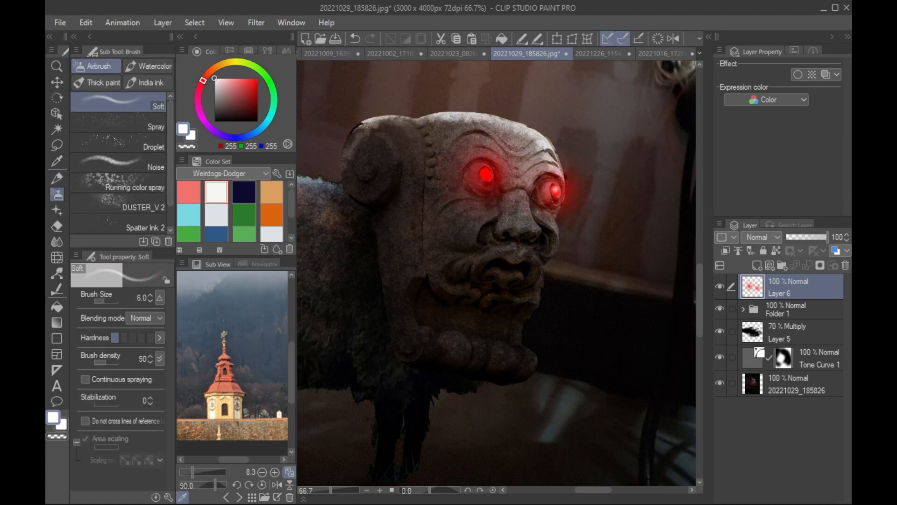
key(bracketright)
key(bracketright)
key(bracketright)
key(bracketright)
key(bracketright)
key(bracketright)
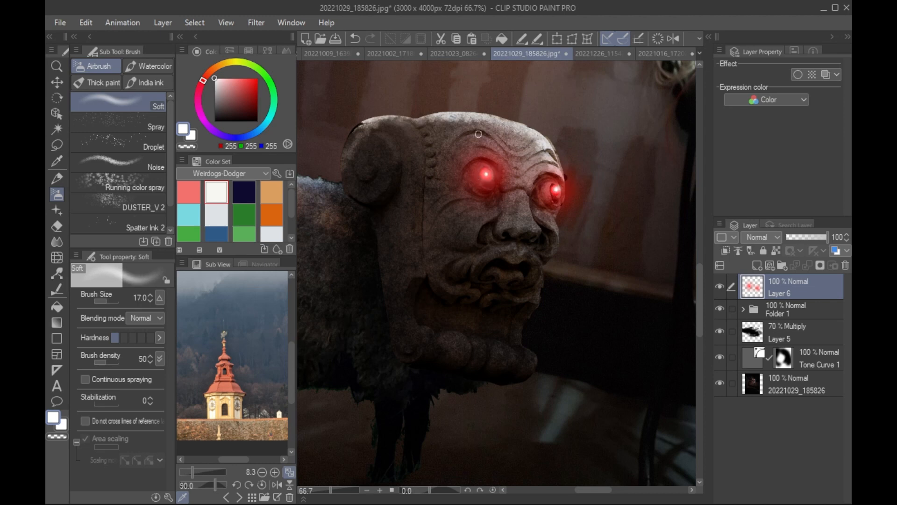
Step: Stamp white Sparkle decorations on a new layer and transform them to fit over the glowing eyes
scroll(88, 182, down, 1)
click(56, 210)
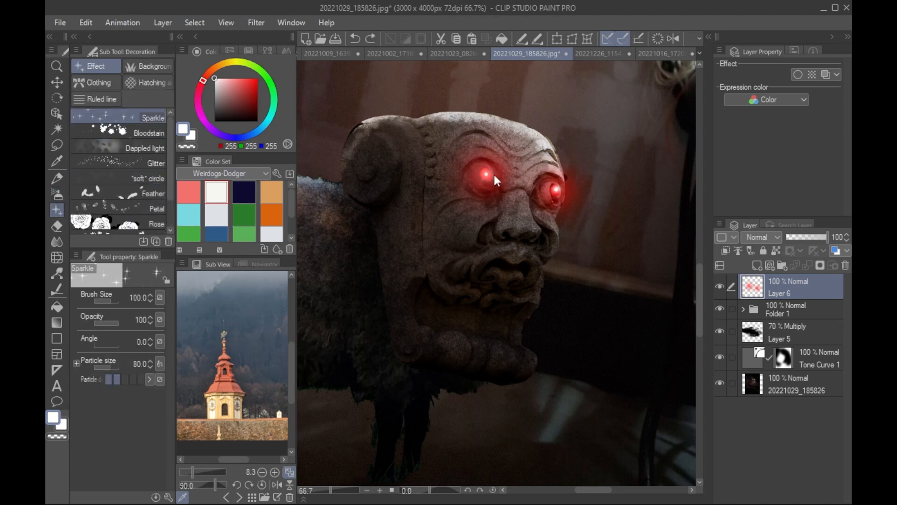
click(757, 265)
click(493, 175)
key(m)
key(ctrl+t)
drag(460, 188, 488, 187)
key(Return)
key(k)
Step: Set the sparkle layer's blending mode to Glow dodge
click(761, 237)
click(771, 354)
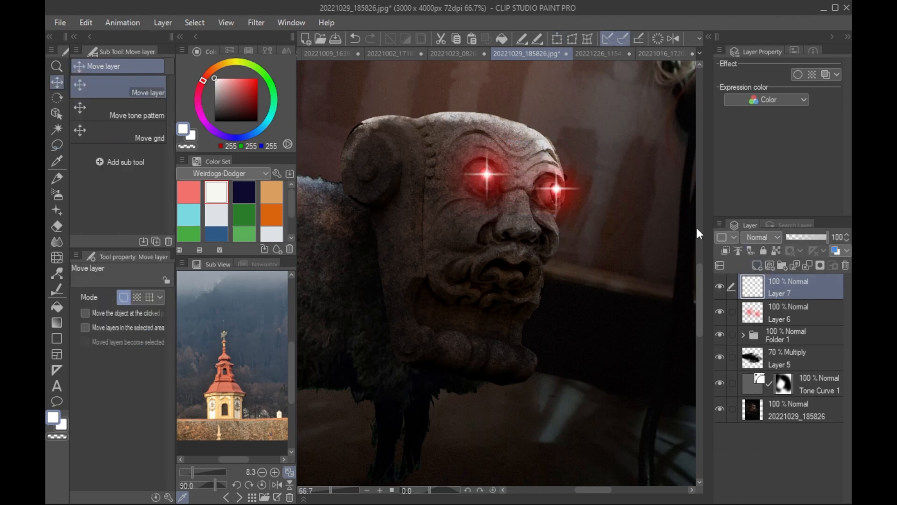
click(761, 237)
click(770, 273)
Step: Darken the ladder side of the image on a new layer with a black Soft airbrush at size 1500, at 48% layer opacity
key(ctrl+0)
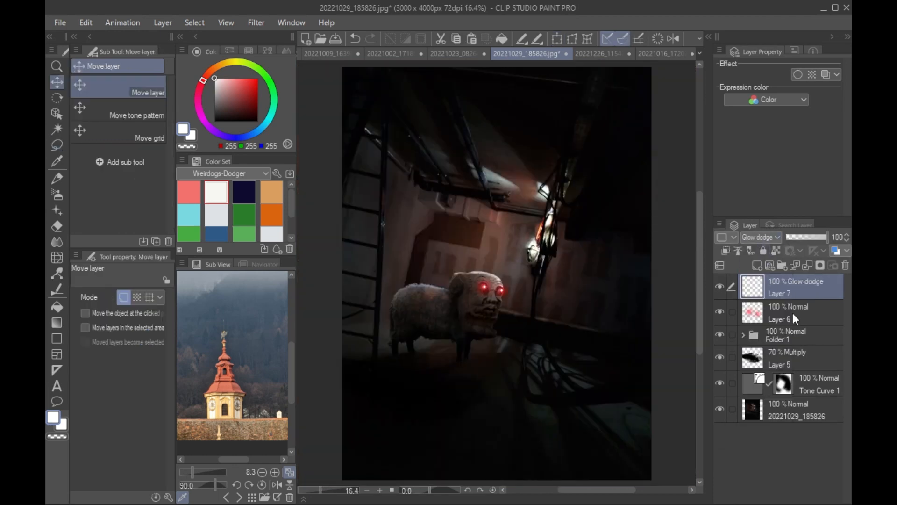
click(757, 265)
key(b)
click(214, 121)
click(117, 301)
drag(381, 275, 457, 244)
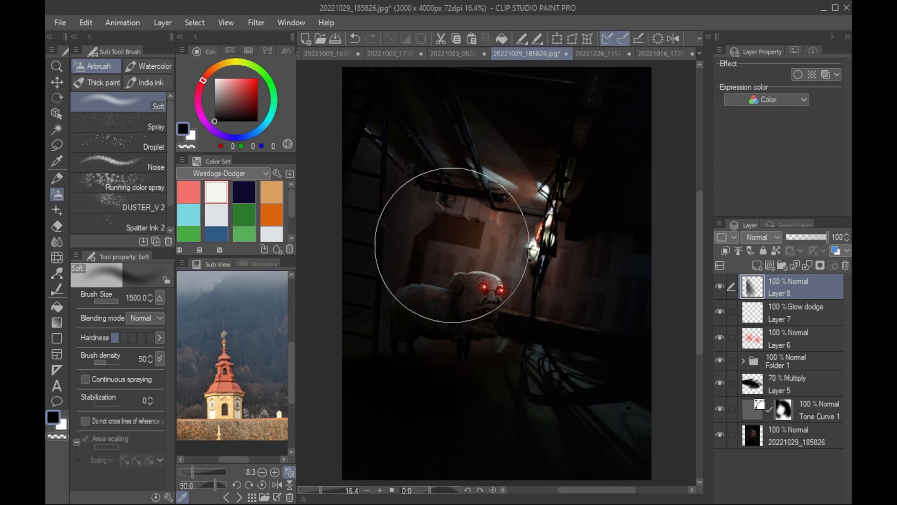
click(806, 237)
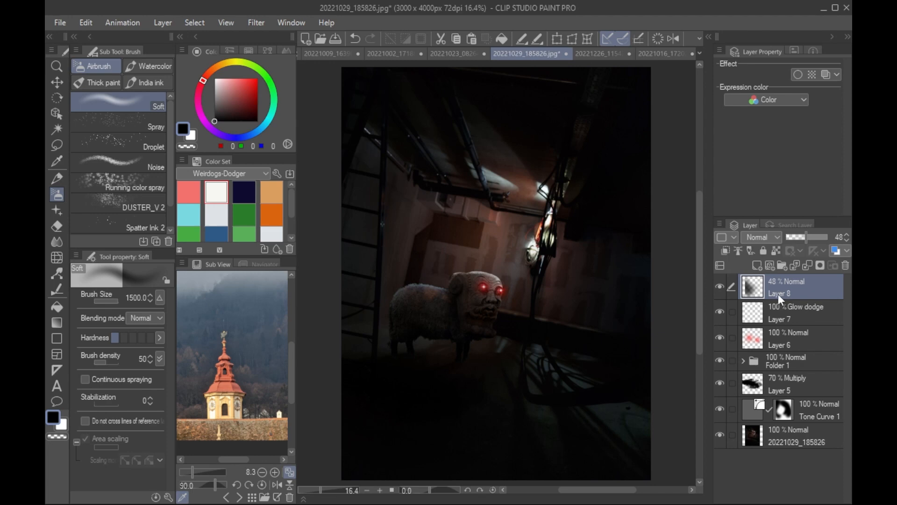
Step: Examine the glowing eyes up close and hide the Glow dodge sparkle layer for comparison
click(789, 304)
key(ctrl+plus)
key(ctrl+plus)
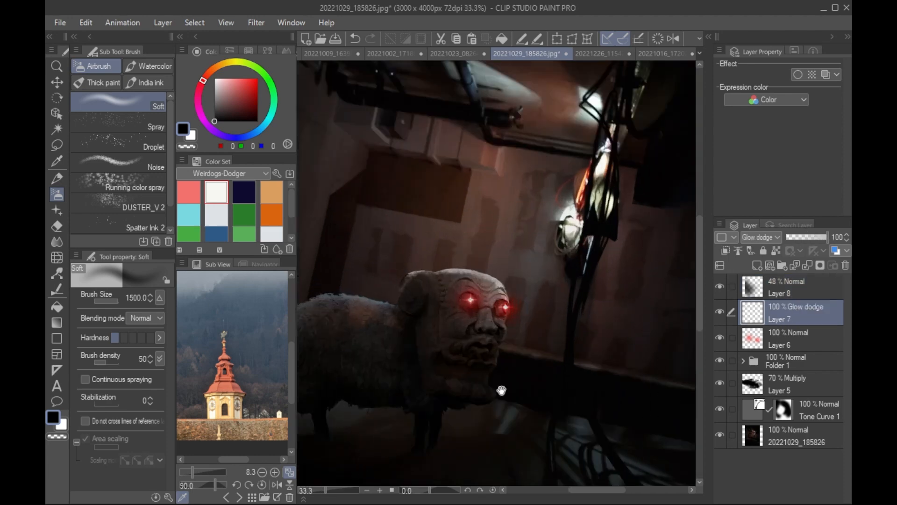
drag(502, 390, 571, 280)
key(ctrl+plus)
drag(554, 339, 559, 376)
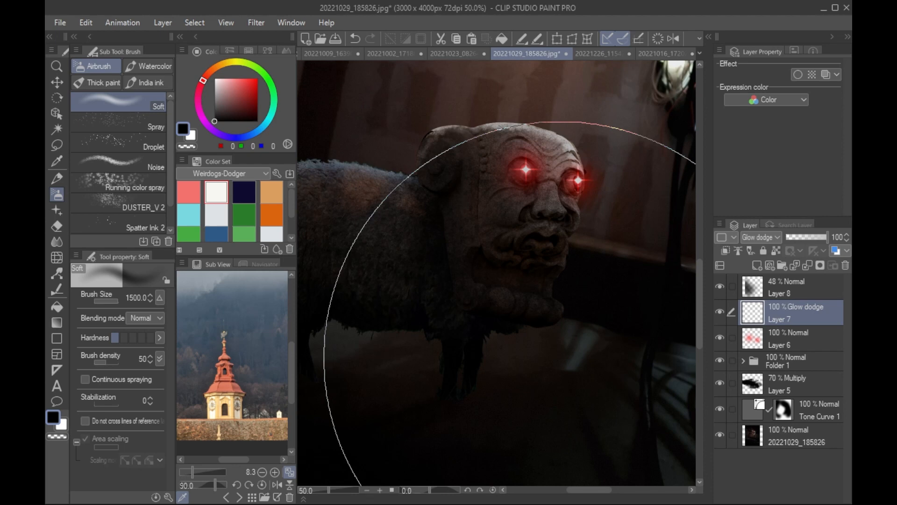
click(794, 287)
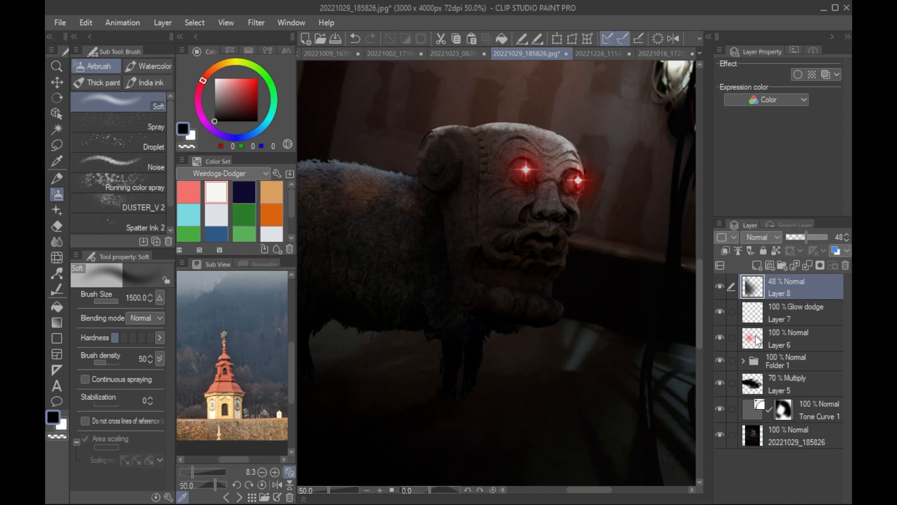
click(800, 316)
click(720, 313)
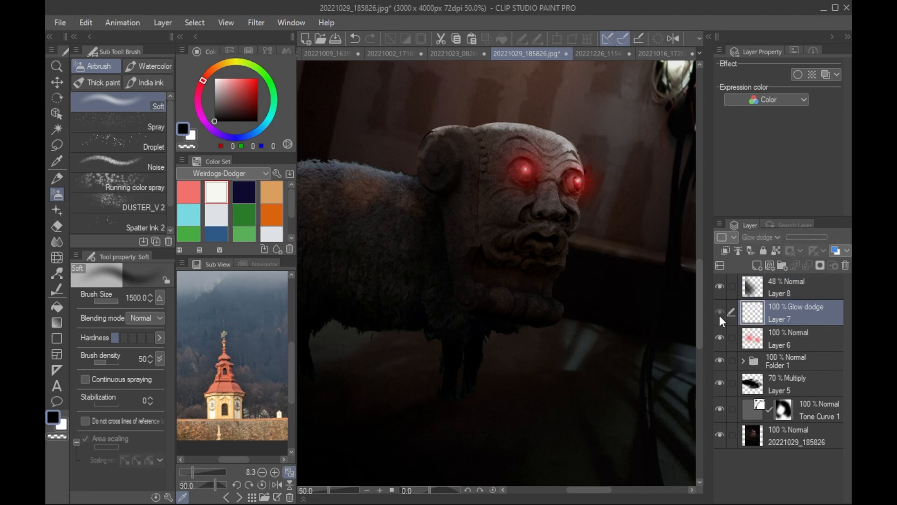
Step: Turn the Glow dodge sparkle layer back on and check Folder 1 by switching its visibility off and on
click(720, 314)
click(796, 341)
click(798, 319)
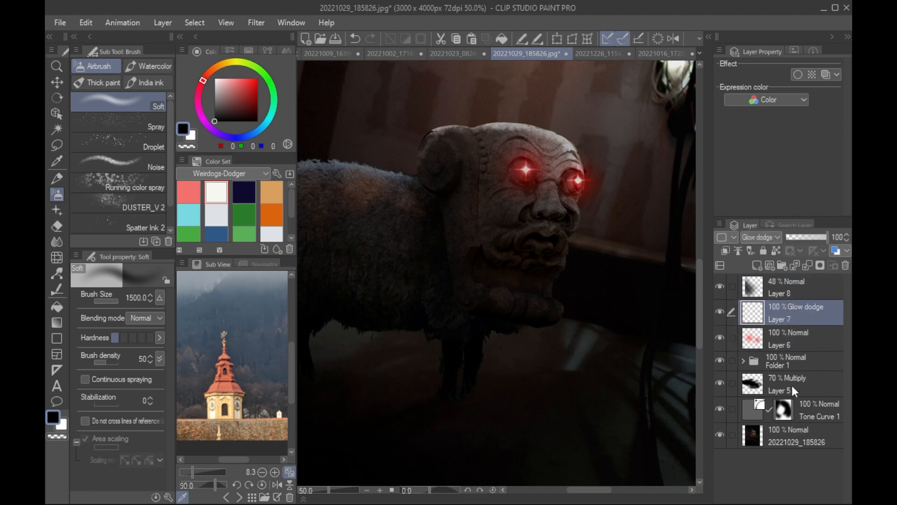
click(721, 363)
click(720, 363)
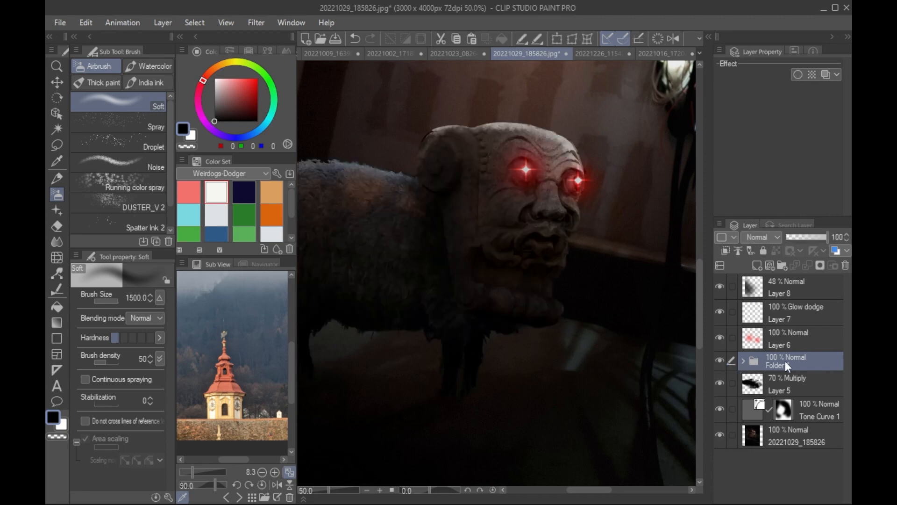
Step: Fill a new raster layer above Folder 1 with Perlin noise at scale 2.02, amplitude 1.61 and a low attenuation
click(785, 361)
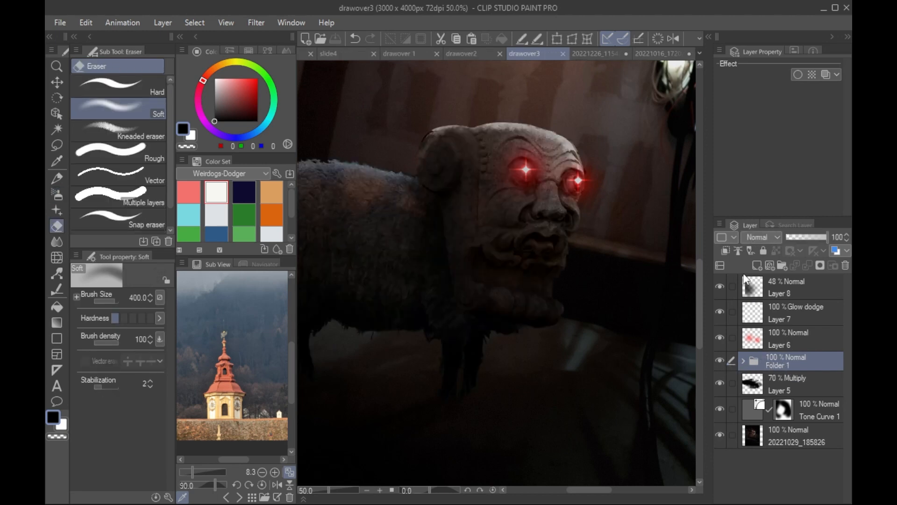
click(757, 265)
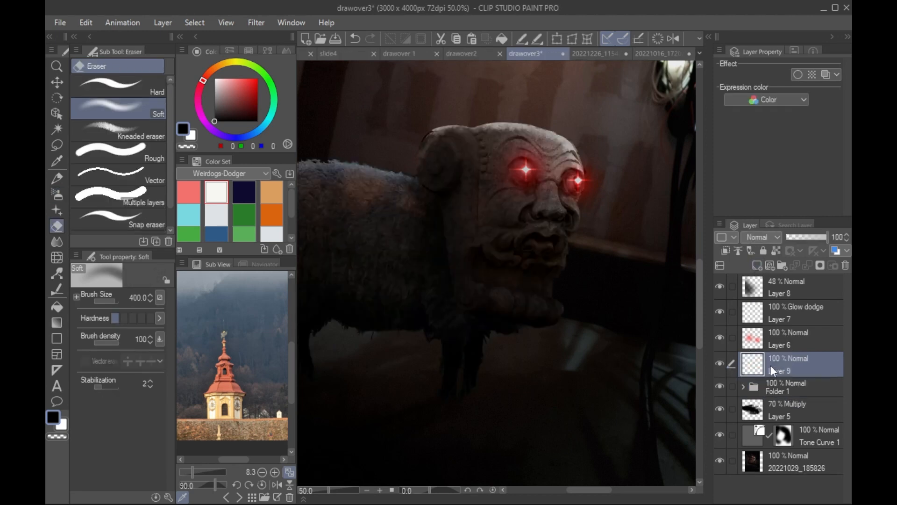
click(256, 23)
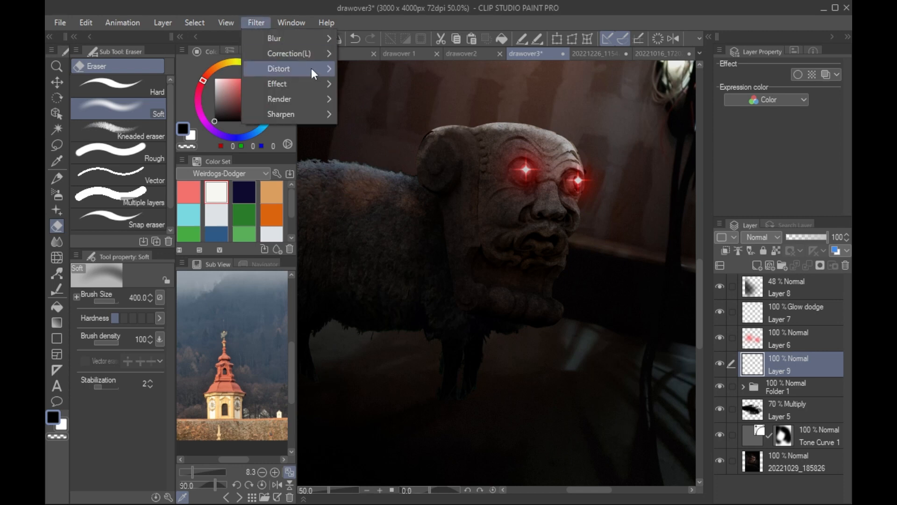
mouse_move(311, 68)
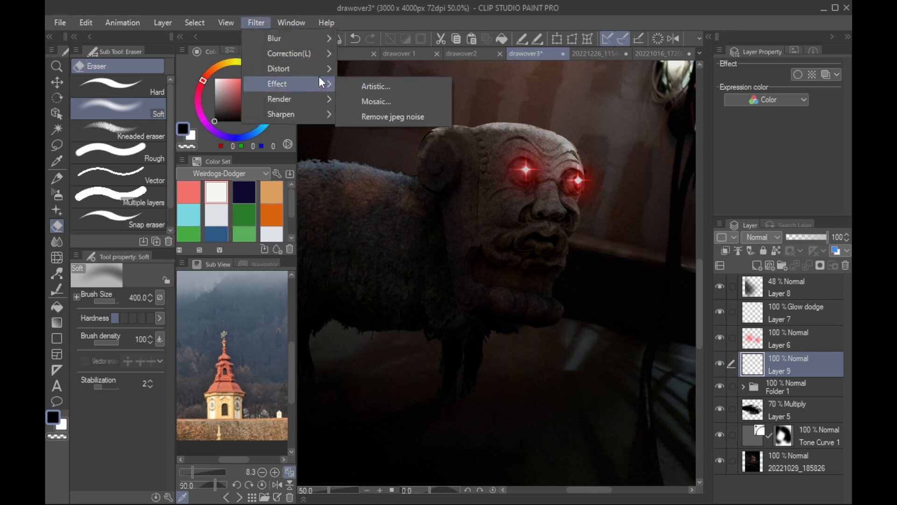
mouse_move(313, 99)
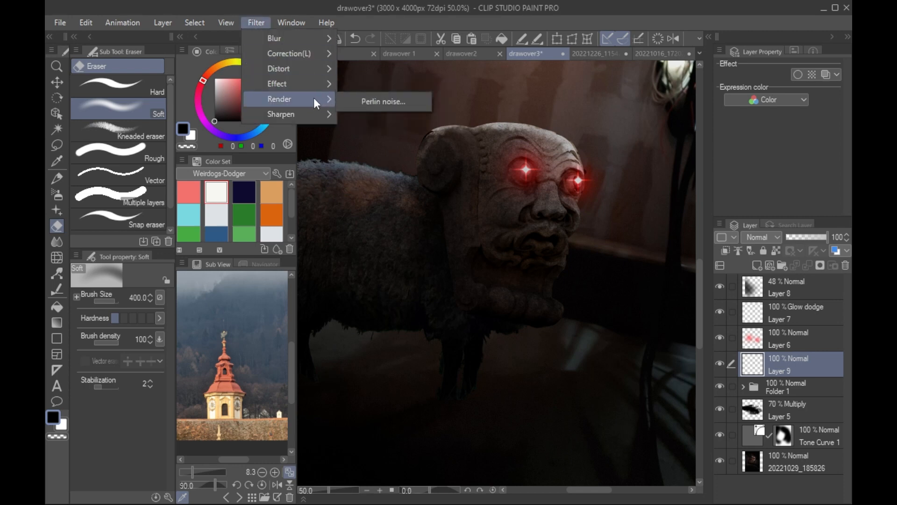
click(400, 101)
drag(416, 273, 395, 276)
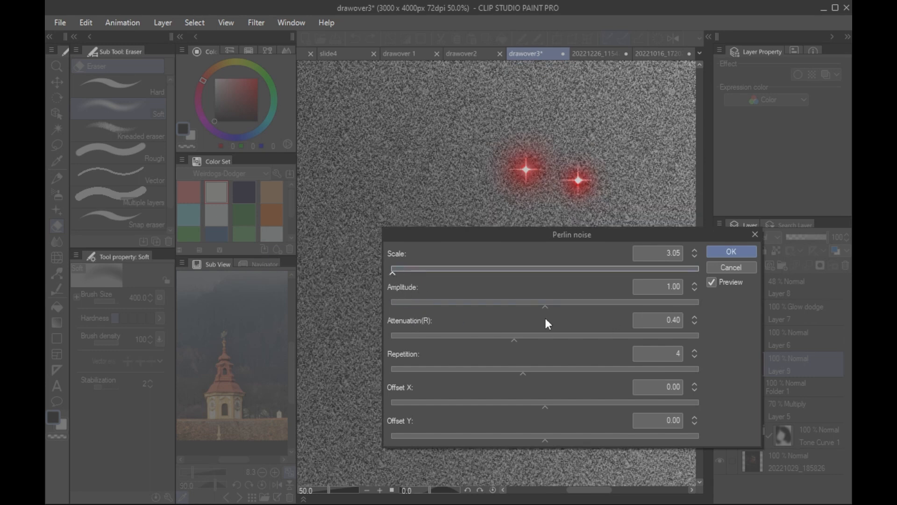
click(584, 304)
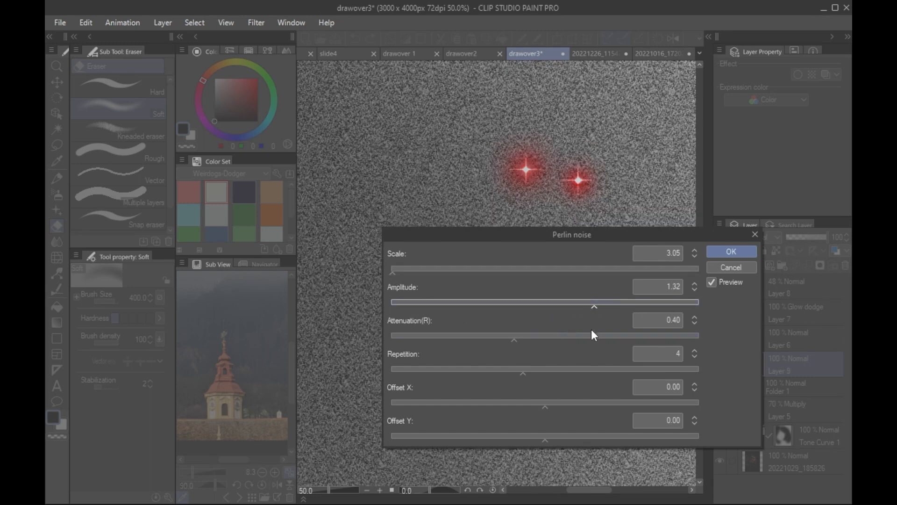
click(392, 273)
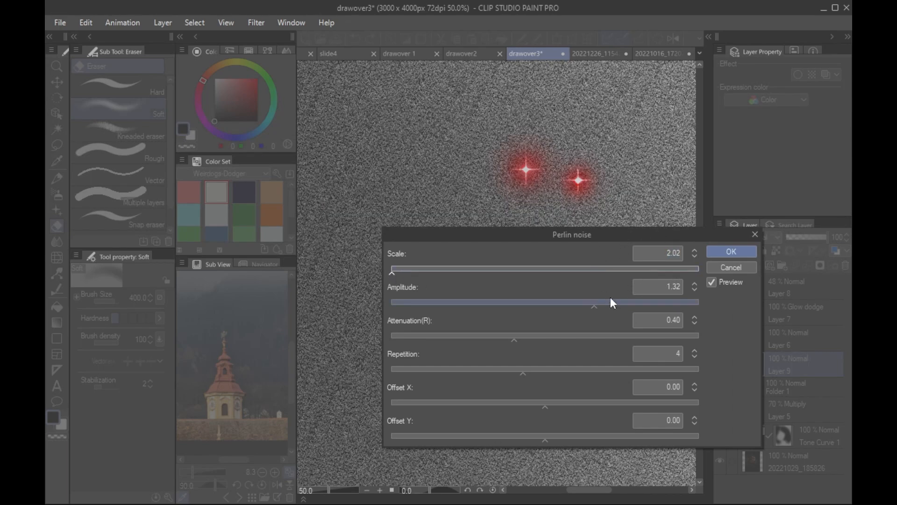
click(622, 306)
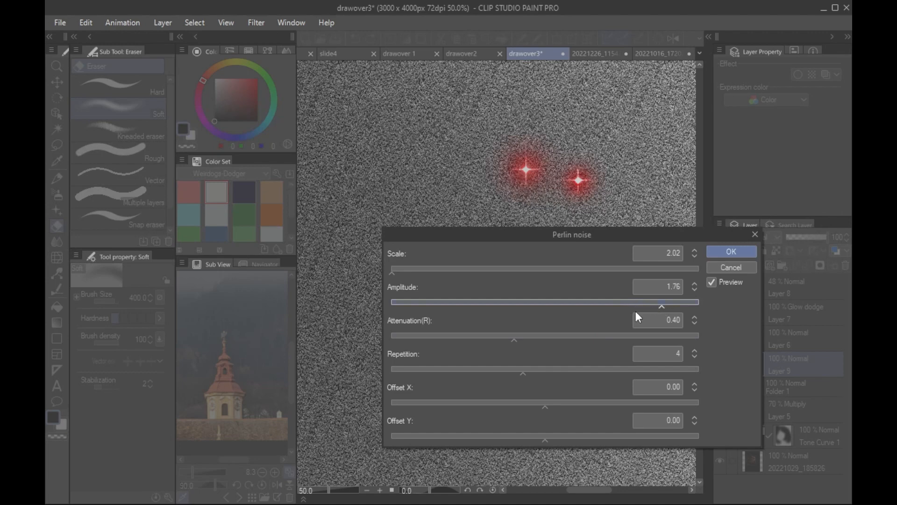
click(573, 336)
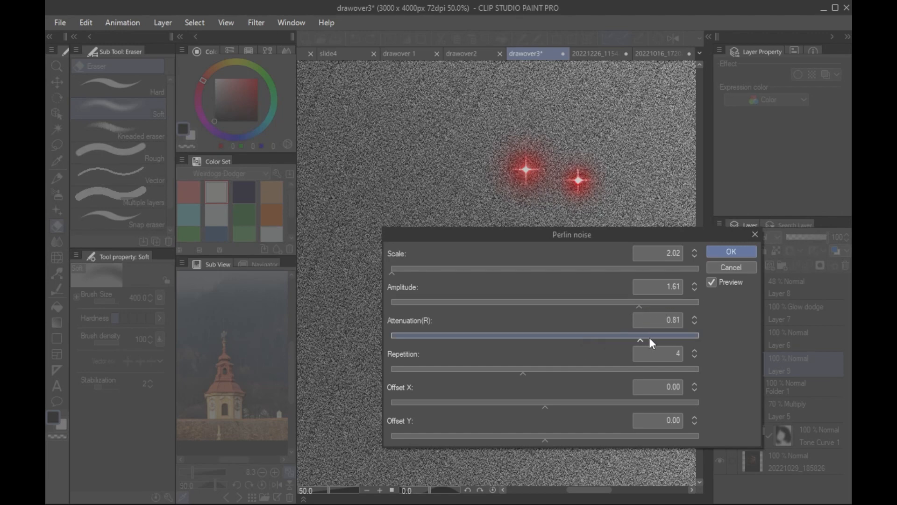
drag(643, 337, 439, 335)
click(738, 252)
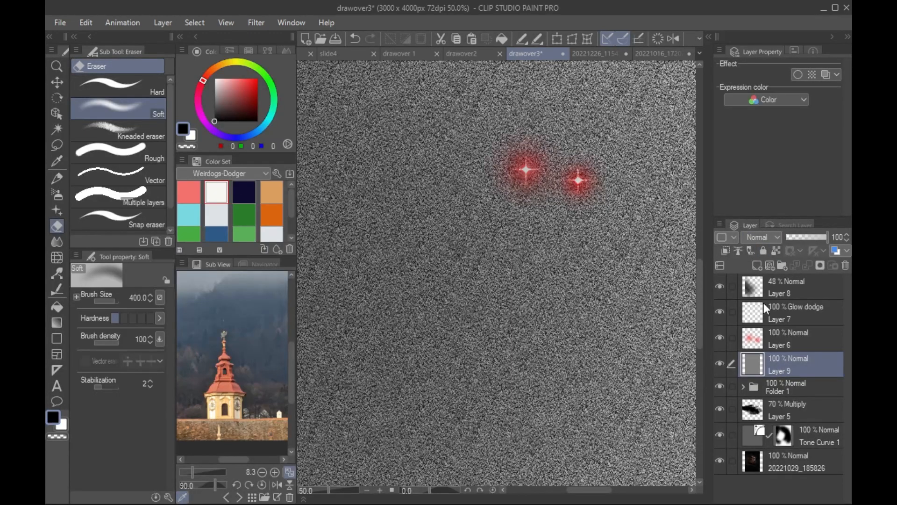
Step: Clip the noise layer to Folder 1 and set its blending mode to Overlay
click(766, 238)
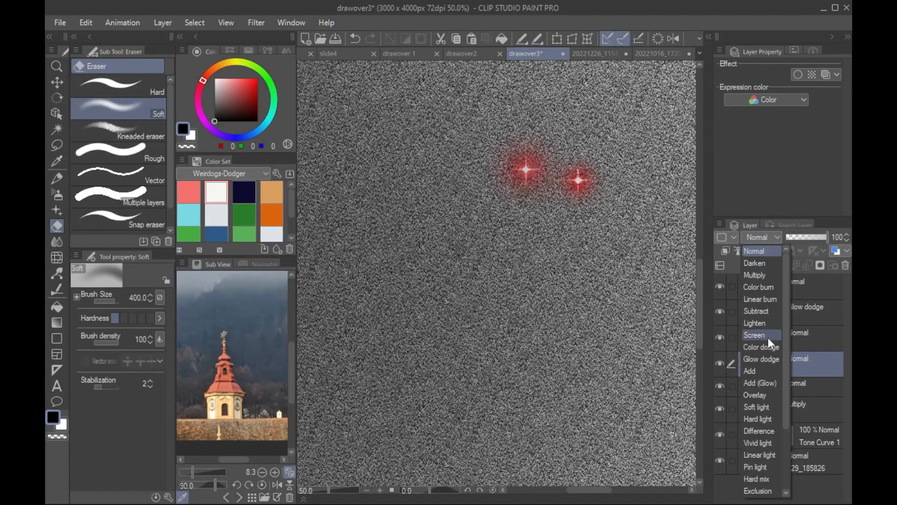
click(768, 287)
click(760, 239)
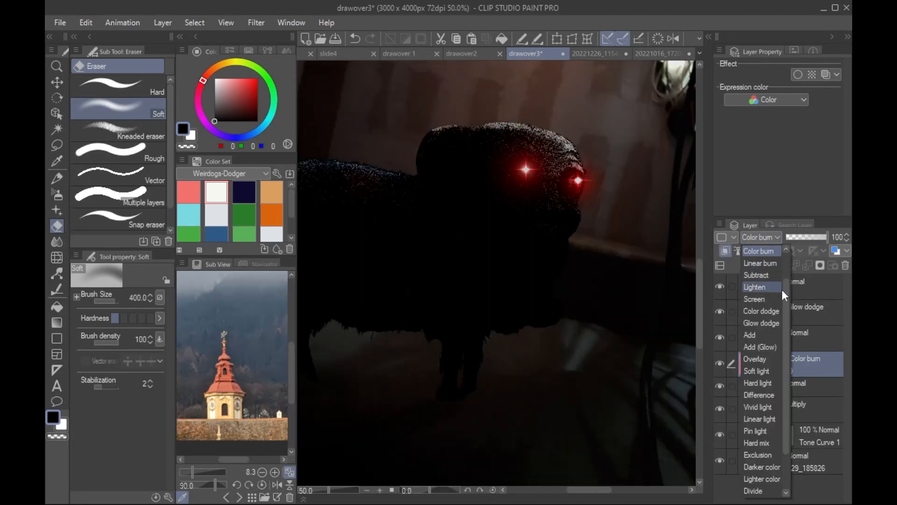
scroll(782, 290, up, 1)
click(764, 395)
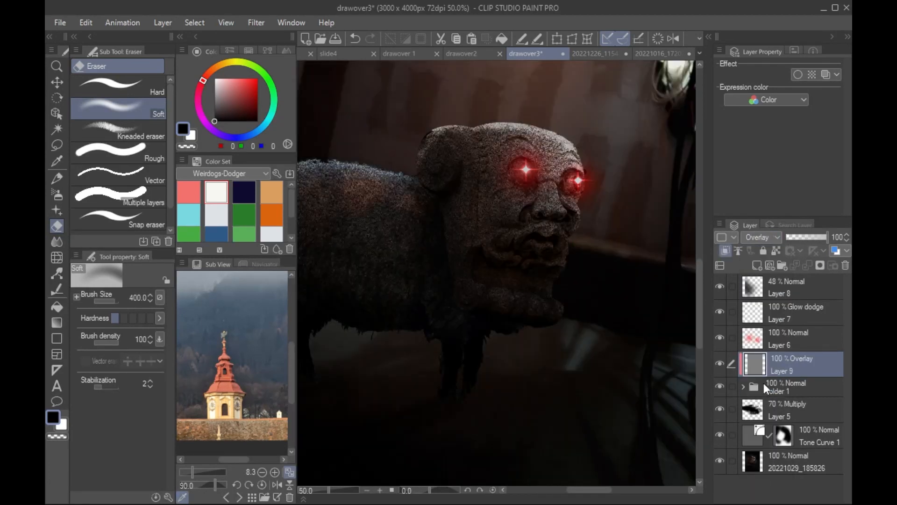
Step: Compare the sheep with and without the noise layer and lower the noise opacity to 58%
click(720, 363)
click(720, 363)
click(720, 363)
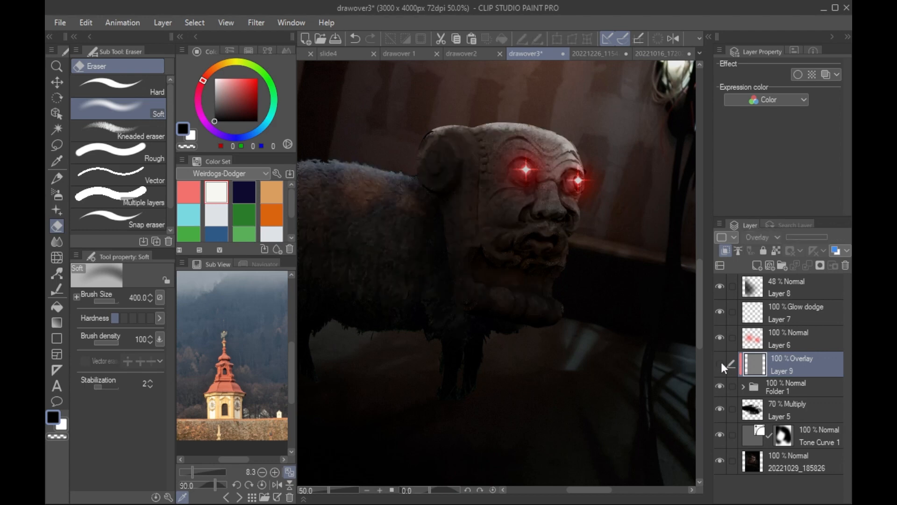
click(721, 362)
click(810, 238)
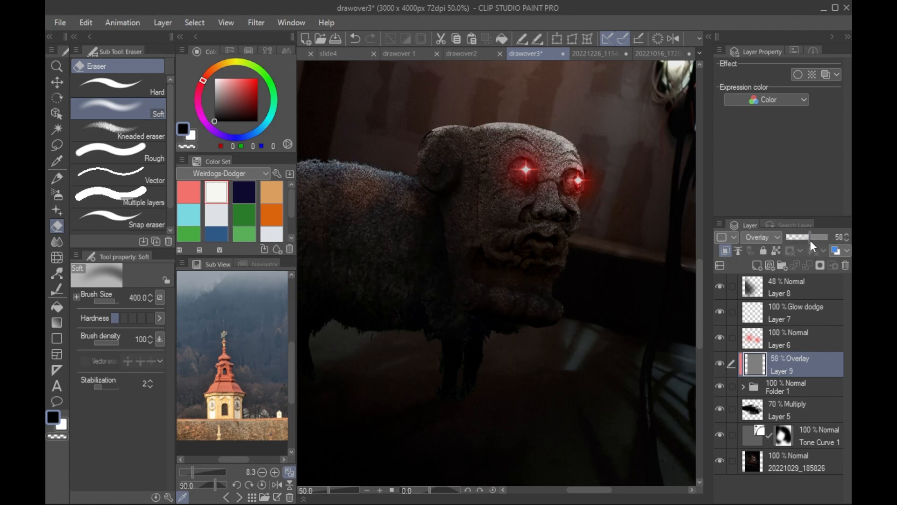
Step: Move the noise layer unclipped to the top of the layer stack and reduce its opacity to 45%
drag(776, 359, 791, 278)
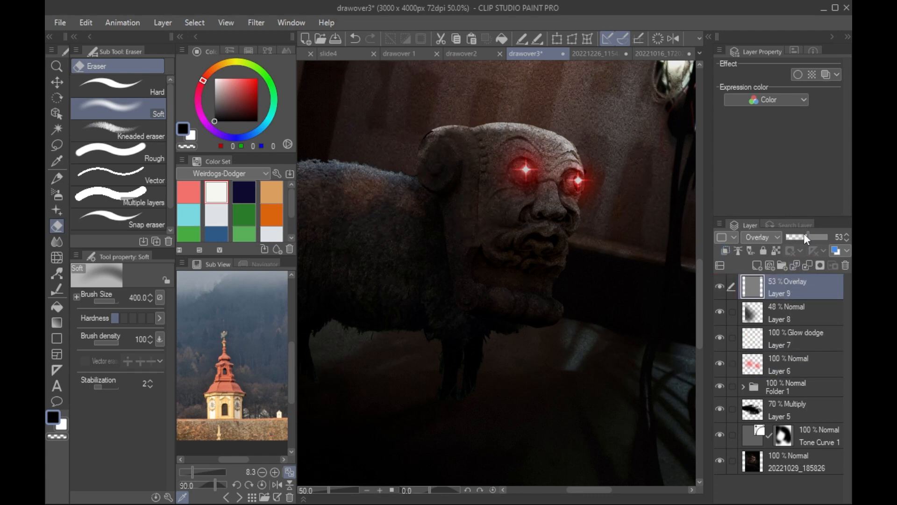
drag(805, 237, 800, 246)
click(792, 315)
key(ctrl+0)
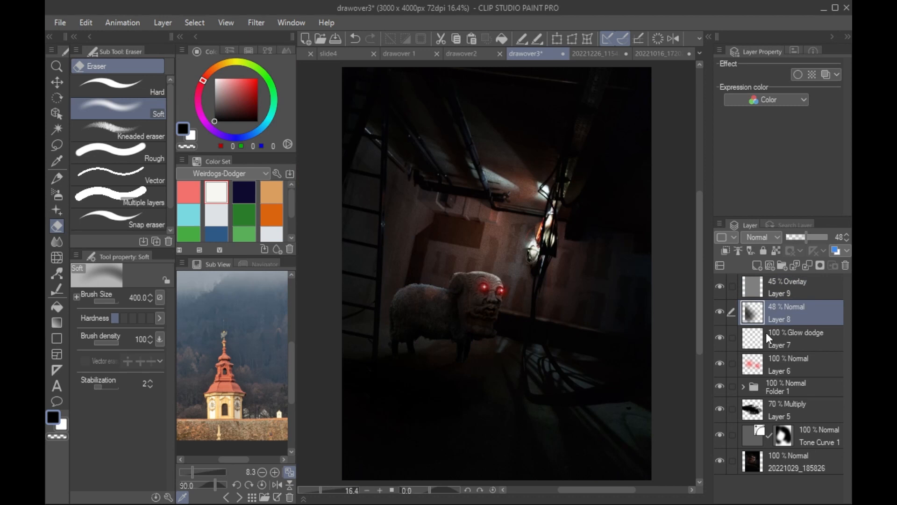
Step: Duplicate Folder 1, keep the original folder hidden as a backup and merge the copy into a single layer
click(794, 390)
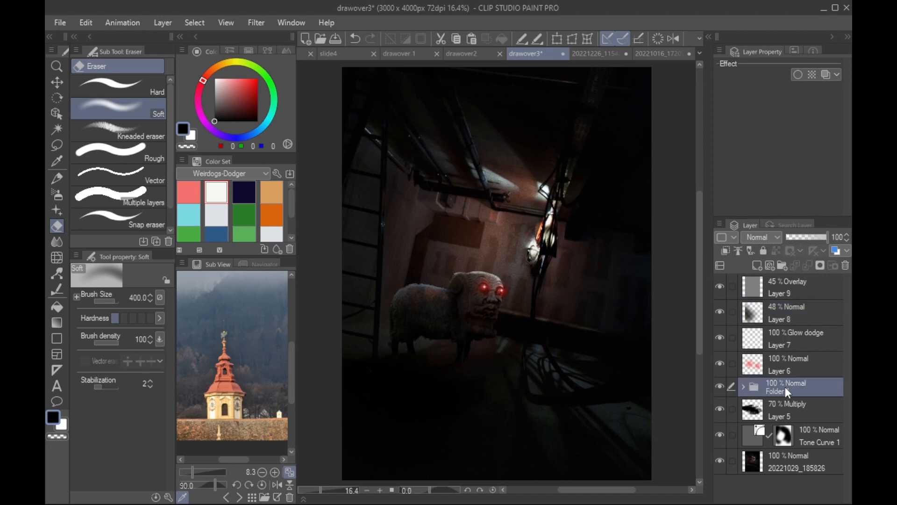
click(767, 266)
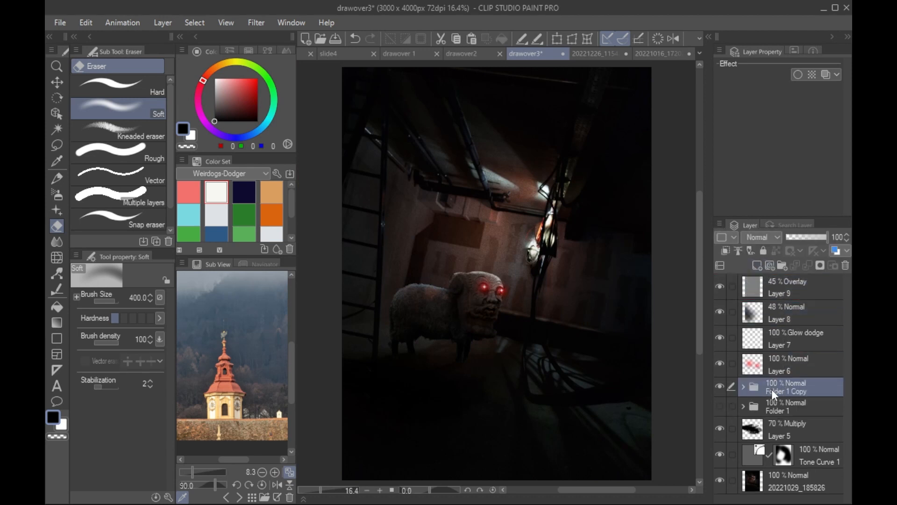
right_click(786, 391)
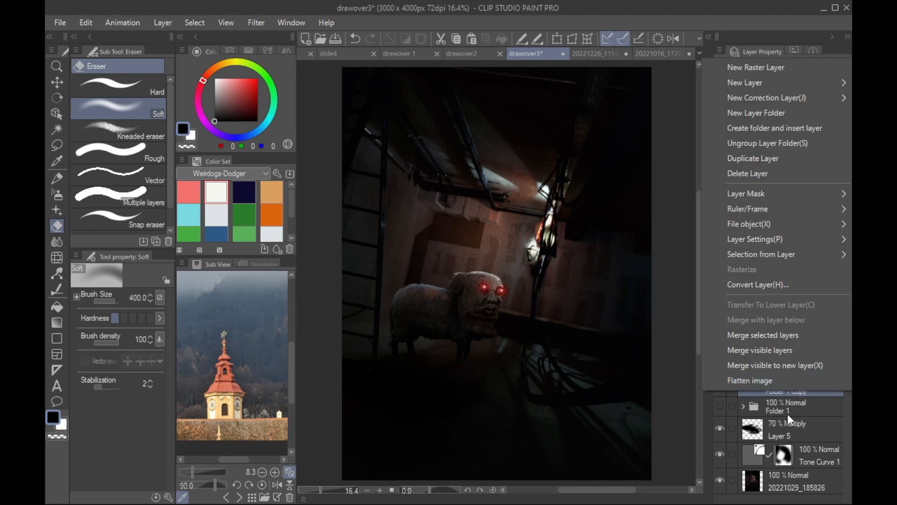
click(788, 414)
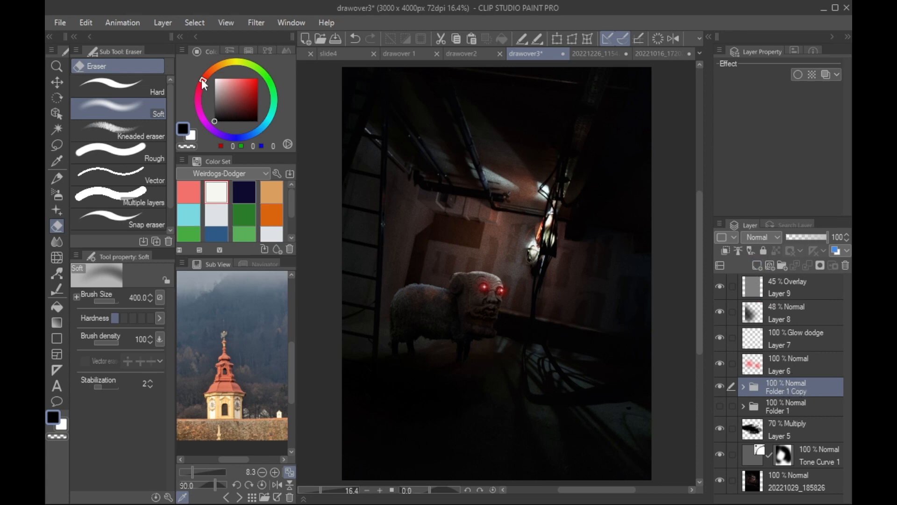
right_click(798, 392)
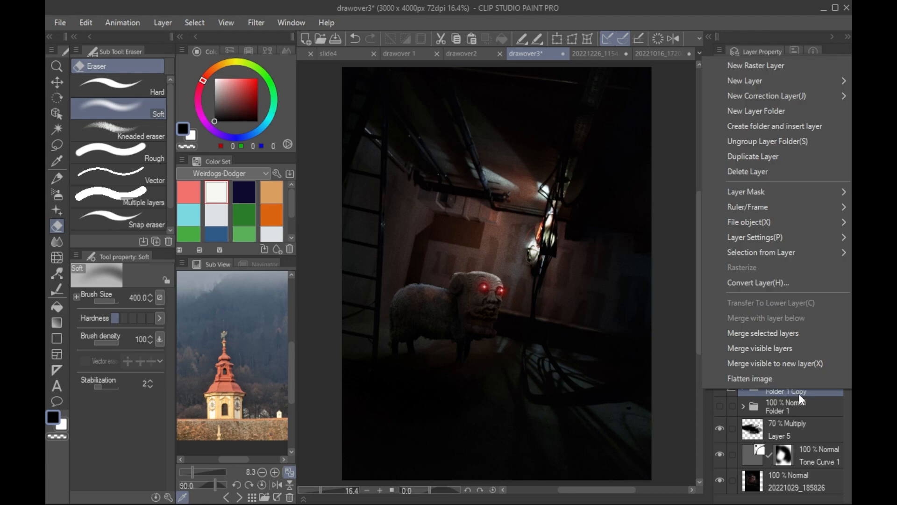
click(791, 334)
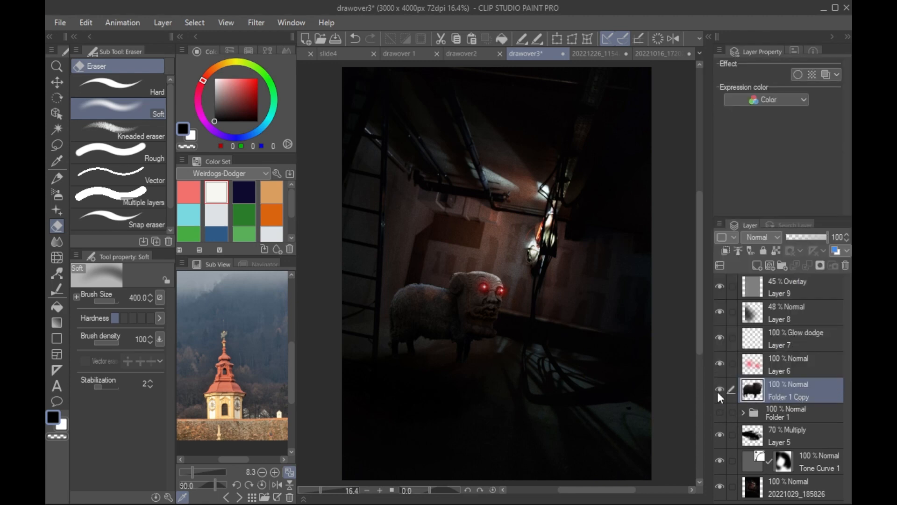
click(743, 412)
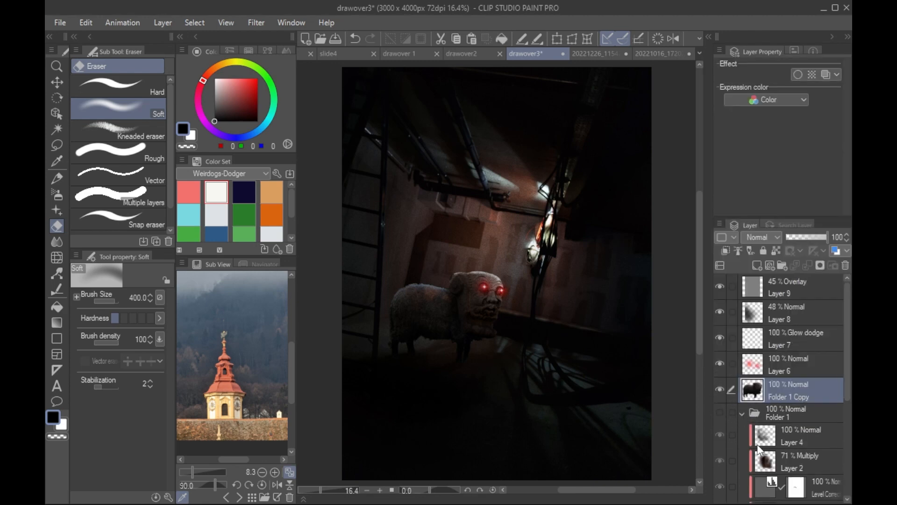
click(742, 413)
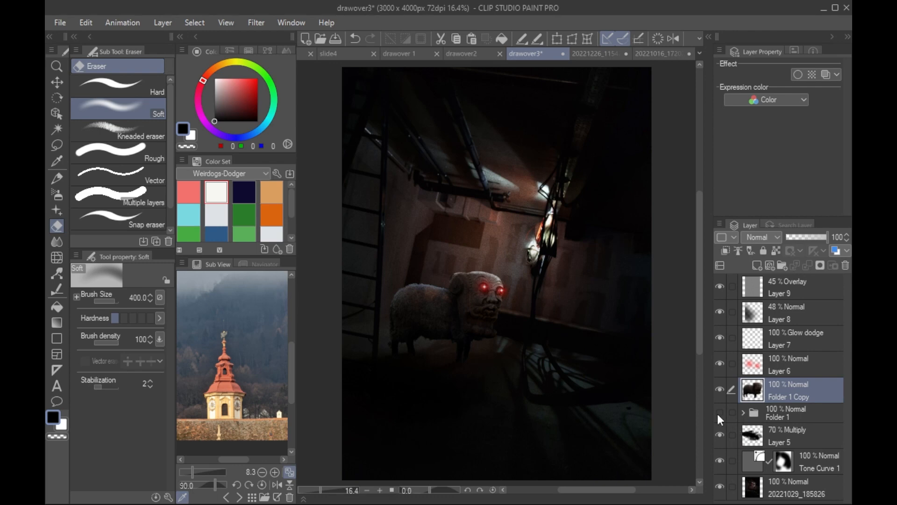
click(260, 23)
mouse_move(321, 37)
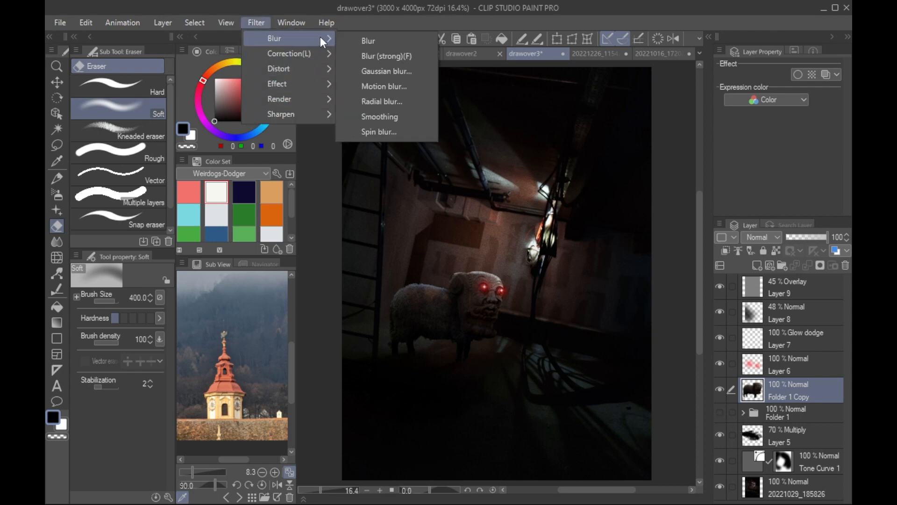
click(406, 87)
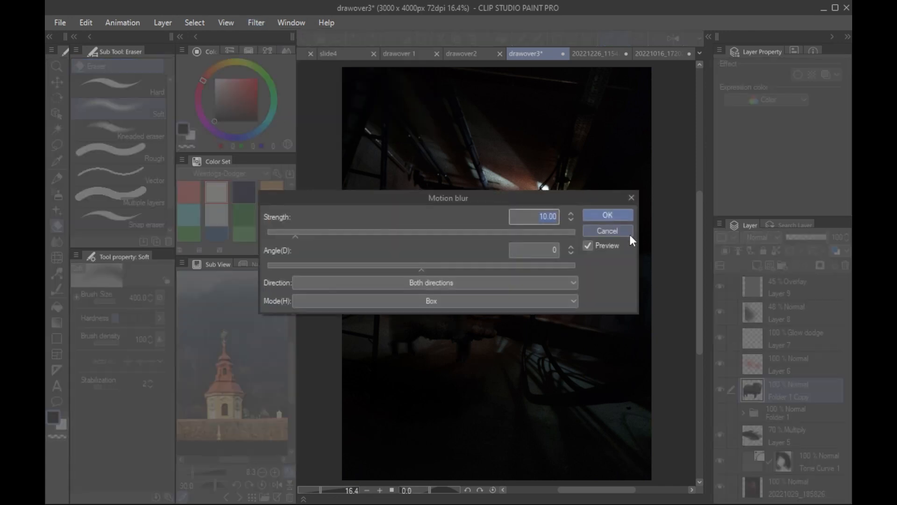
drag(502, 193, 617, 358)
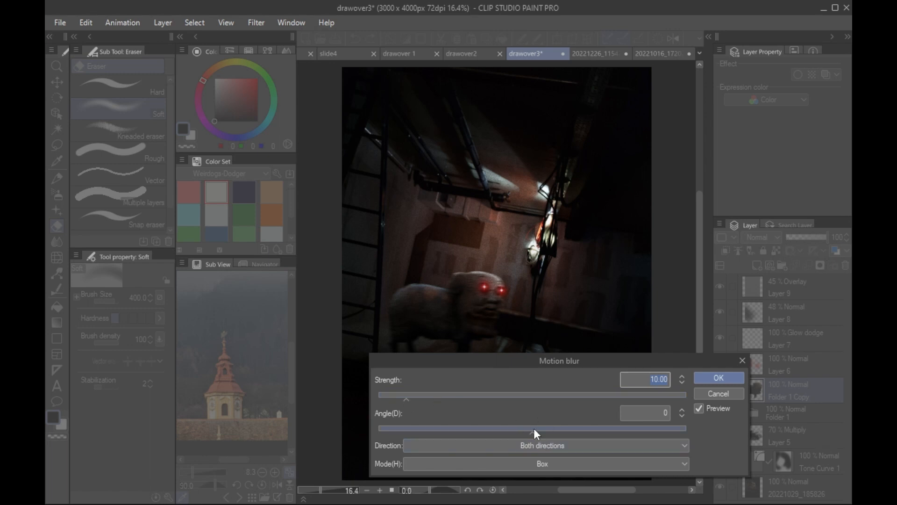
drag(537, 431, 546, 431)
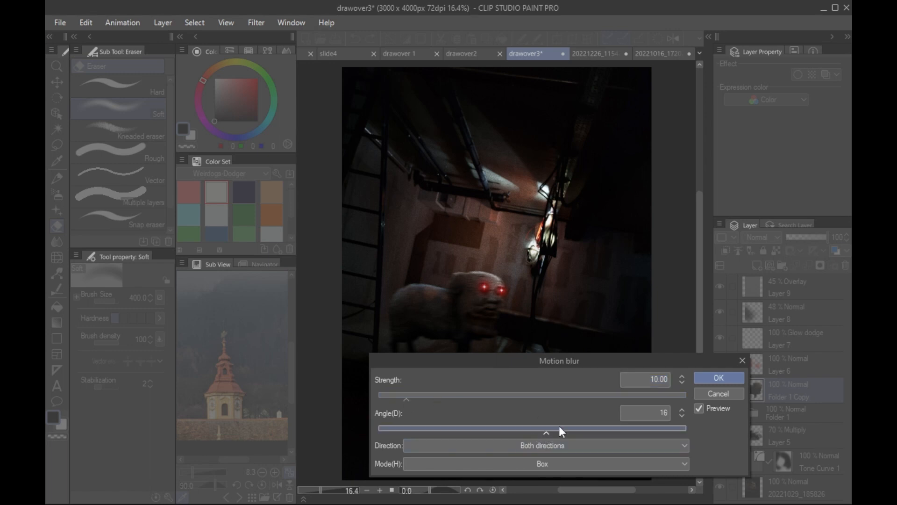
click(709, 393)
Step: Start a Motion blur on the merged sheep layer with strength 8.91 and angle 7
scroll(612, 387, up, 3)
drag(428, 347, 622, 316)
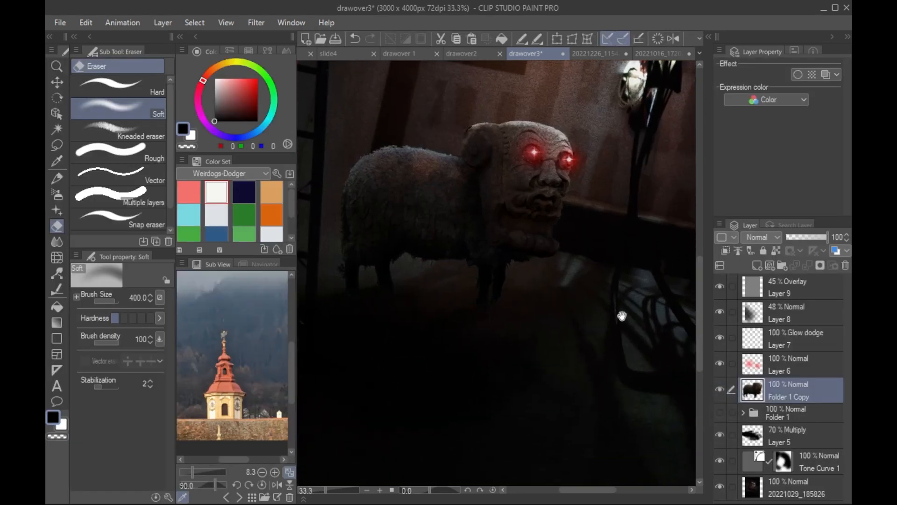
click(227, 22)
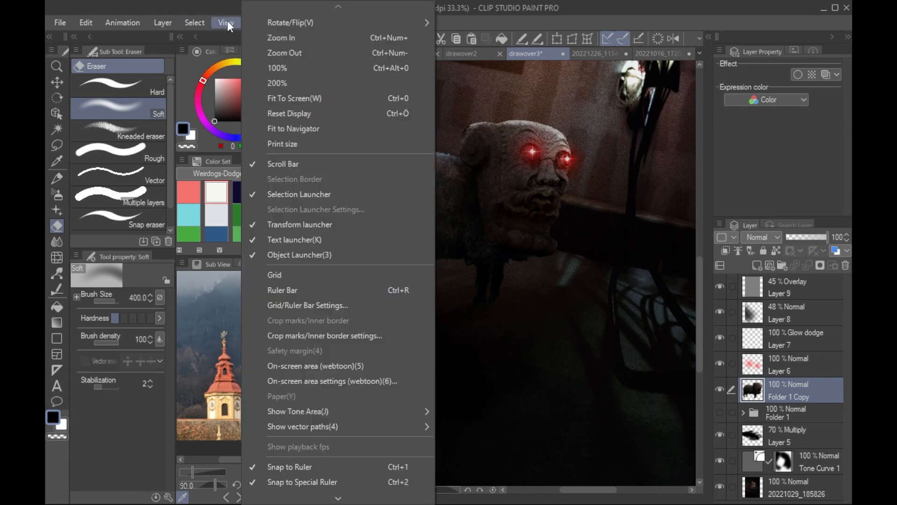
click(227, 22)
click(258, 23)
mouse_move(326, 37)
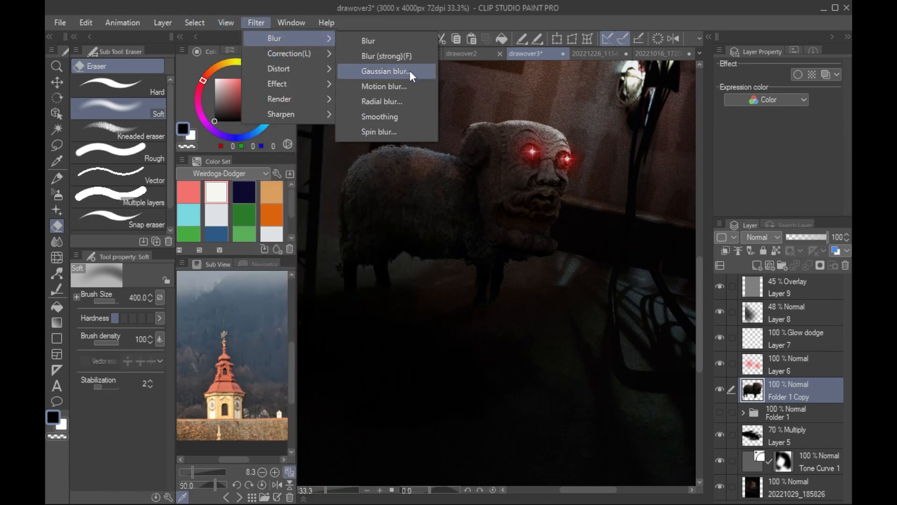
click(404, 86)
drag(571, 357, 535, 308)
click(419, 348)
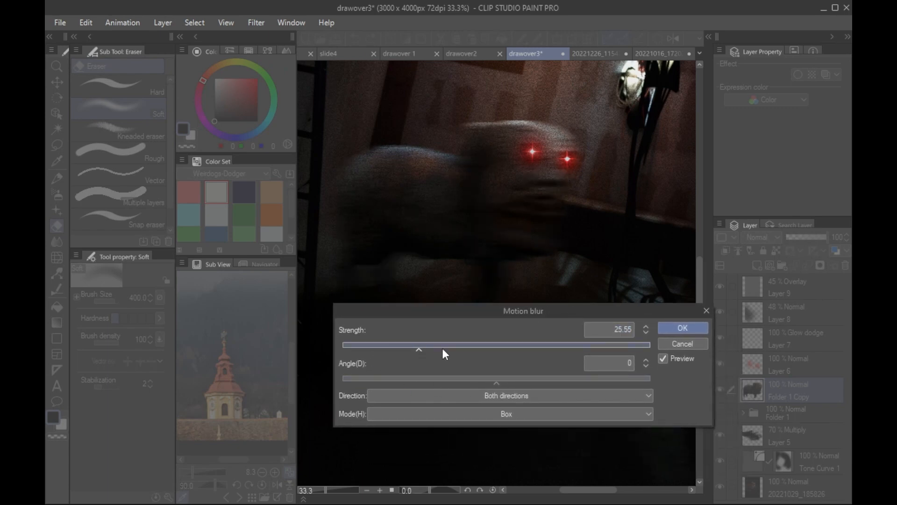
drag(396, 349, 367, 349)
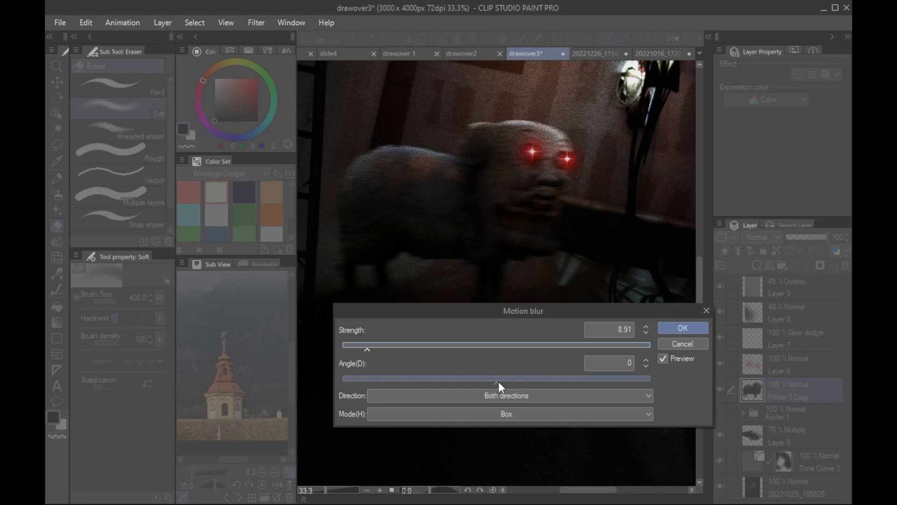
mouse_move(498, 381)
mouse_down()
mouse_move(525, 379)
mouse_move(503, 379)
mouse_up()
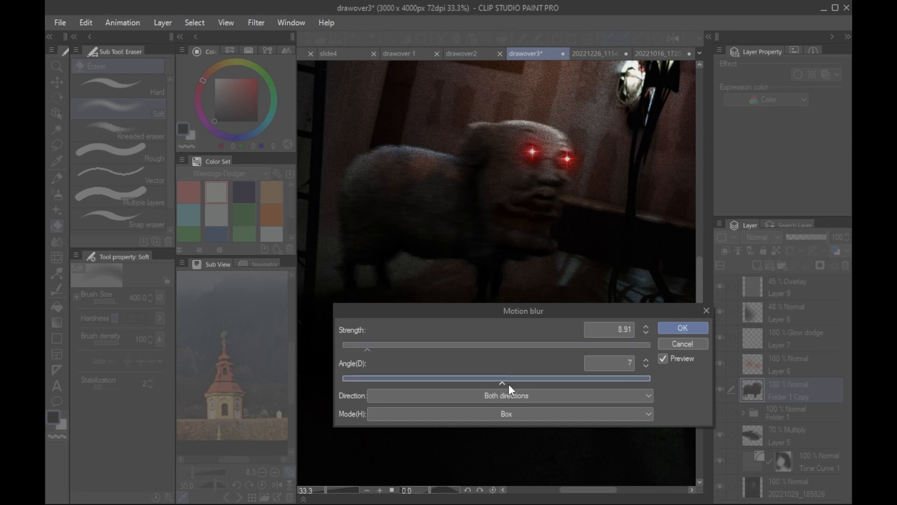
Step: Switch the motion blur mode to Smooth, set strength 9.52 and angle 16, and apply it to the sheep
click(523, 397)
click(530, 396)
click(639, 415)
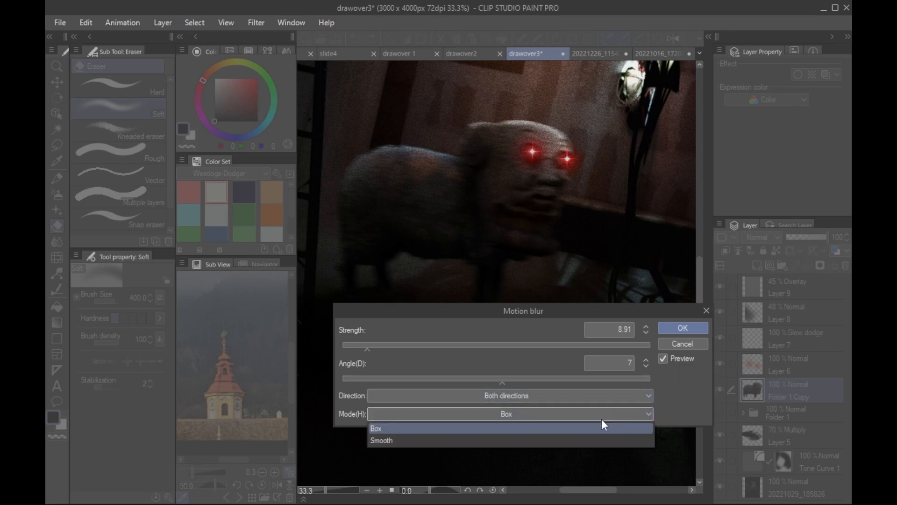
click(569, 441)
drag(367, 347, 367, 345)
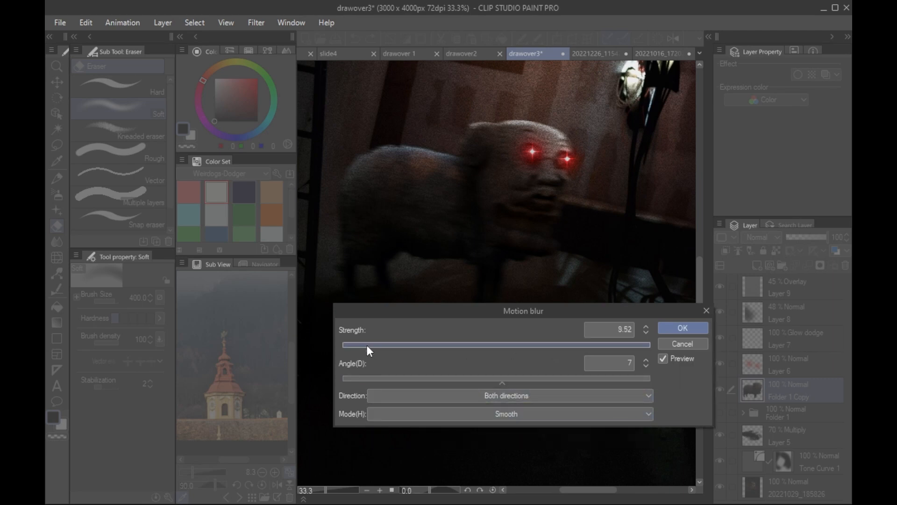
drag(511, 383, 510, 382)
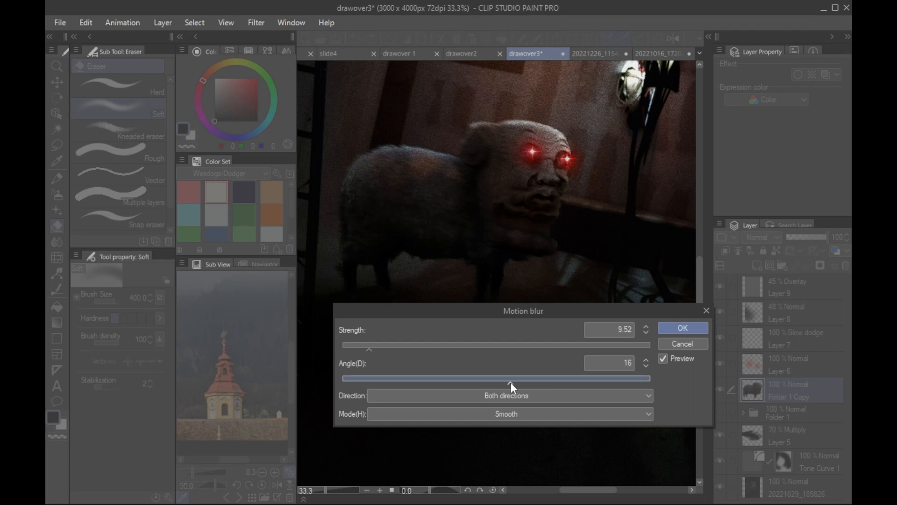
click(683, 328)
Step: Compare the blurred sheep layer with the original Folder 1 by toggling their visibility, leaving only the blurred copy shown
click(719, 389)
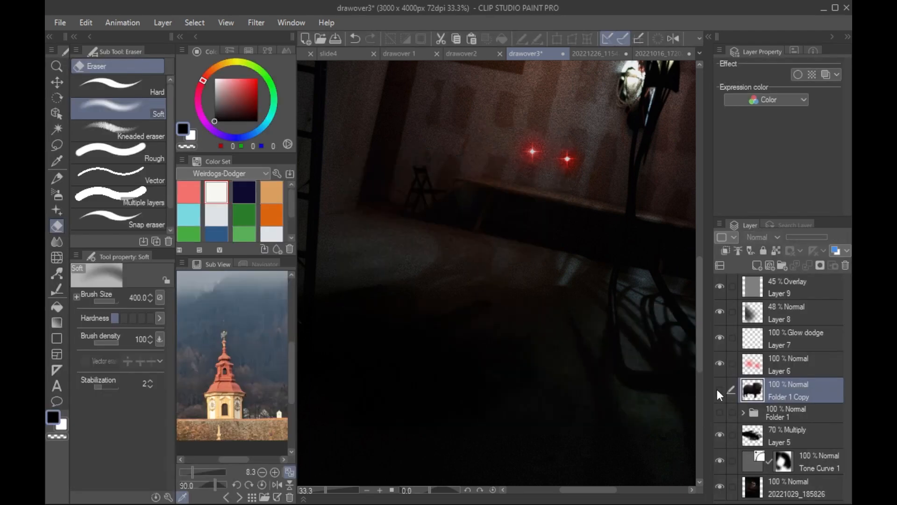
click(719, 389)
click(719, 414)
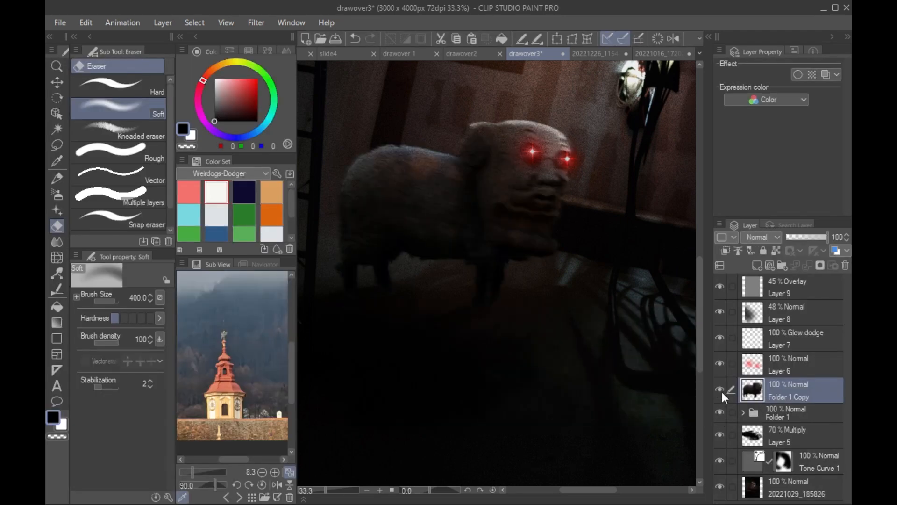
click(720, 389)
click(719, 389)
click(720, 411)
key(ctrl+0)
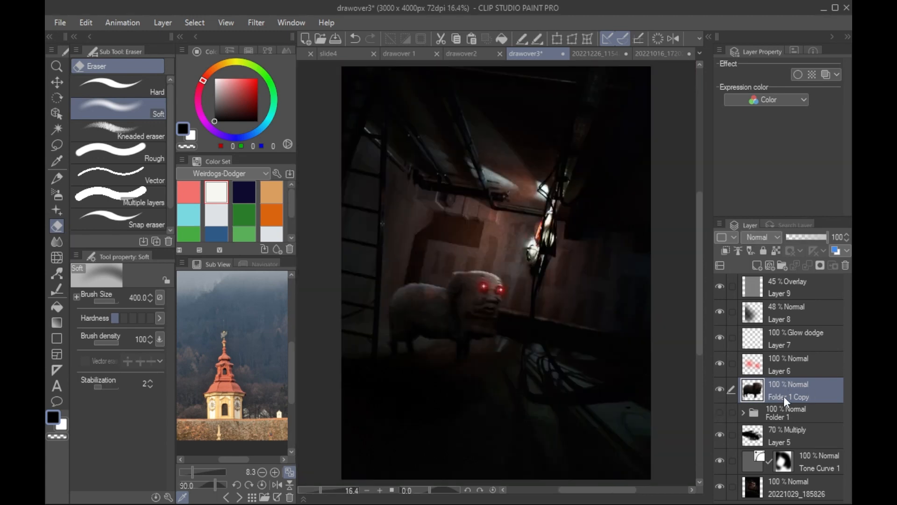
drag(787, 395, 758, 267)
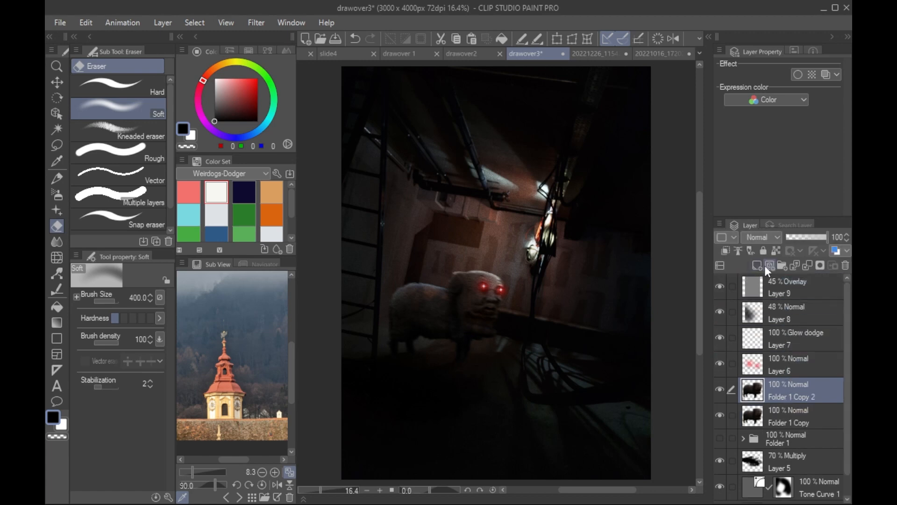
key(ctrl+plus)
key(ctrl+plus)
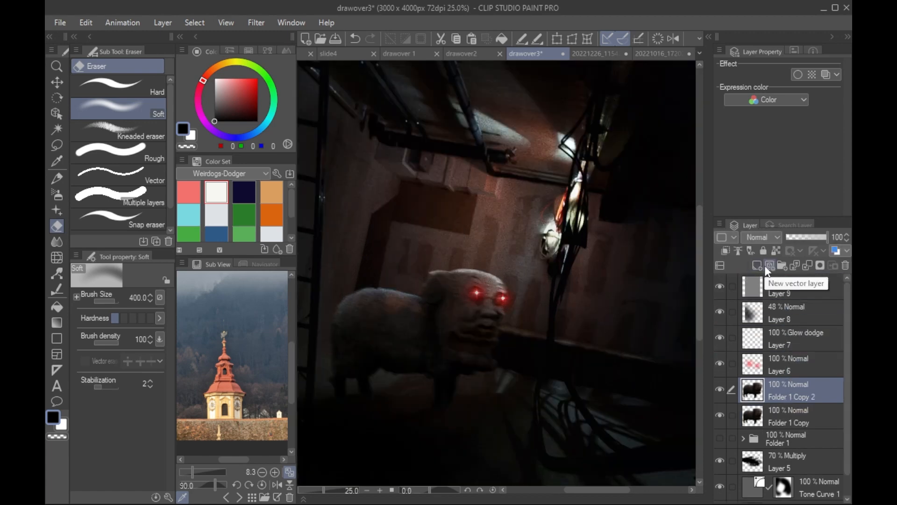
drag(544, 377, 547, 419)
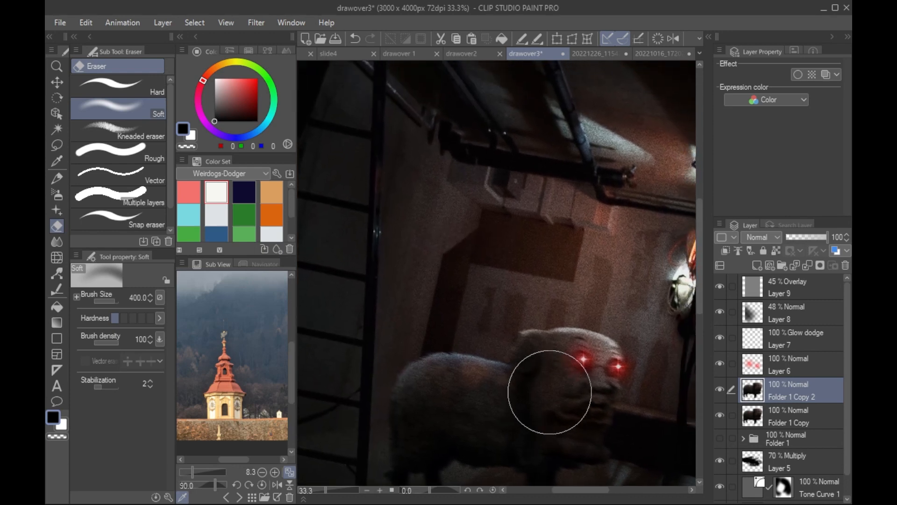
key(ctrl+z)
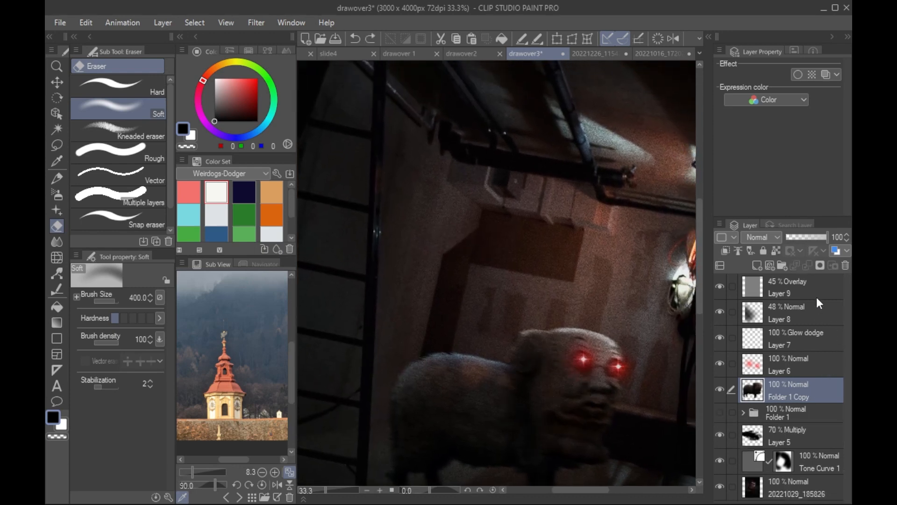
Step: Merge all layers from Layer 8 down to the background photo into one layer, leaving out the overlay noise layer
click(818, 293)
click(819, 320)
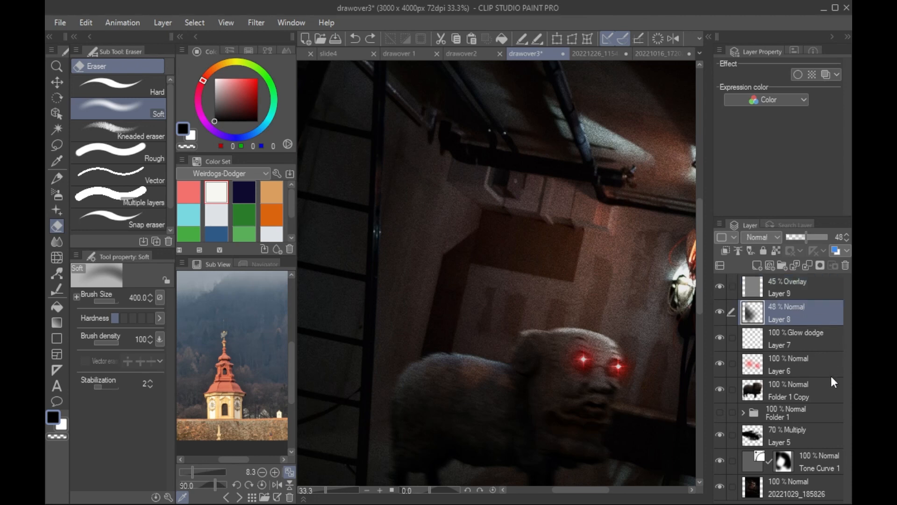
shift+click(798, 484)
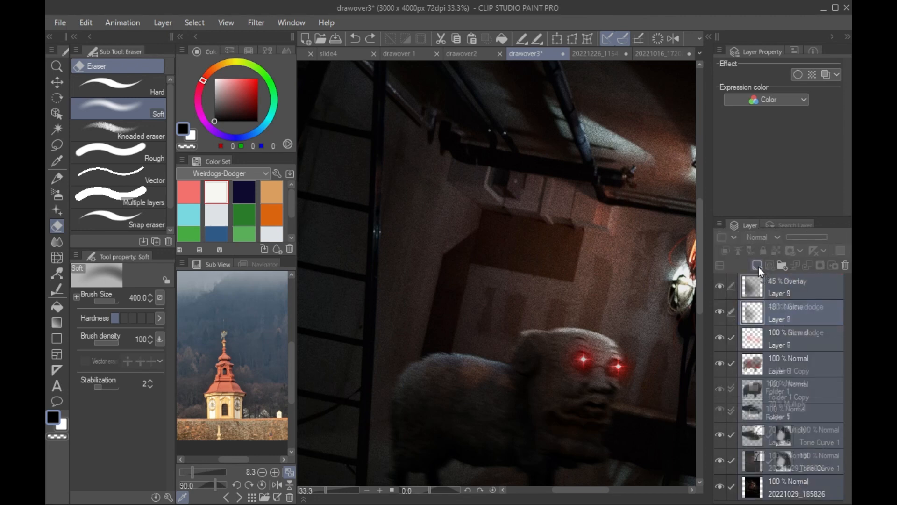
right_click(787, 312)
click(788, 360)
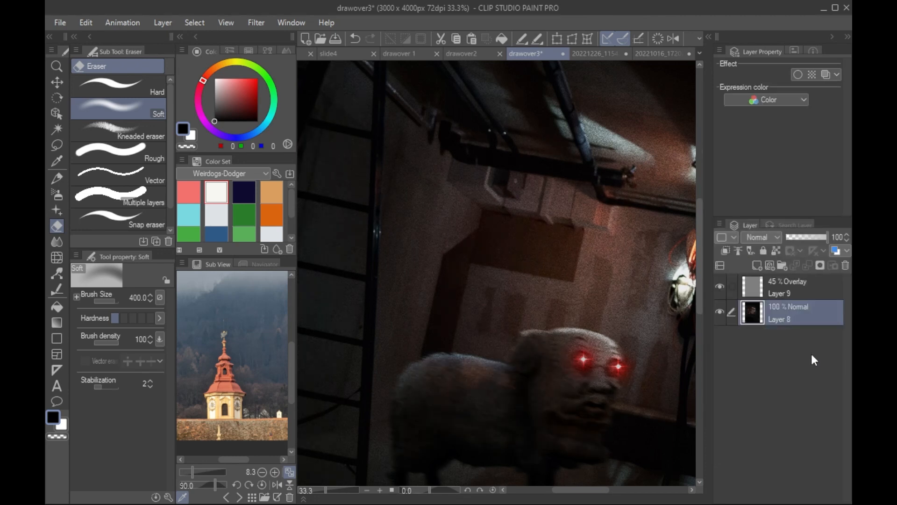
Step: Copy the entire merged image, undo the merge, and paste the copy as a new layer above Layer 8
key(ctrl+0)
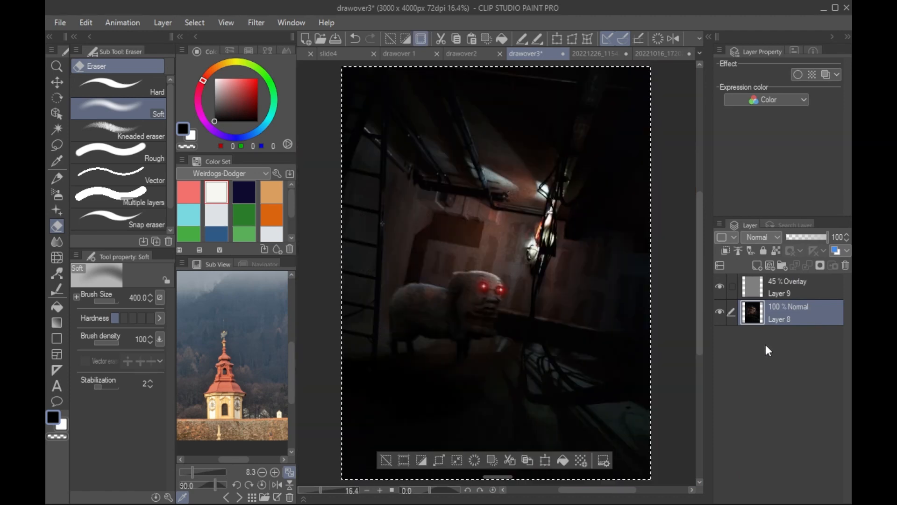
click(196, 23)
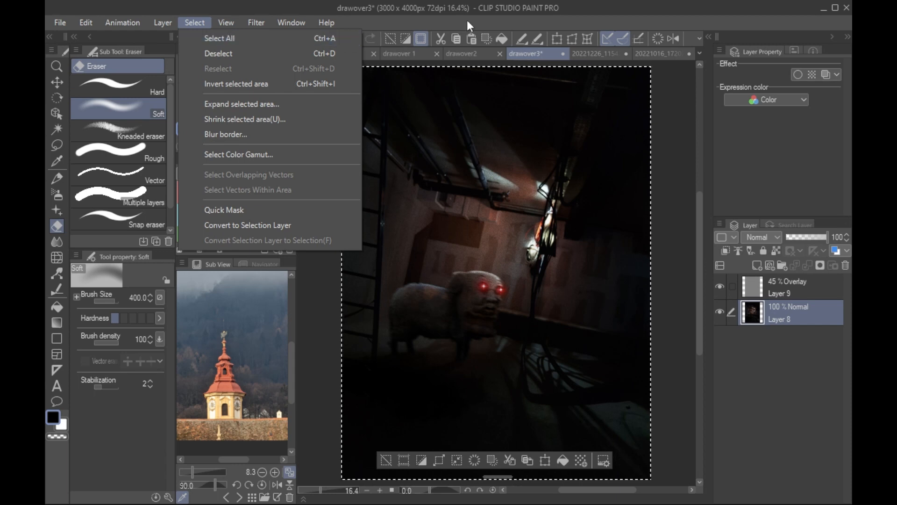
click(546, 26)
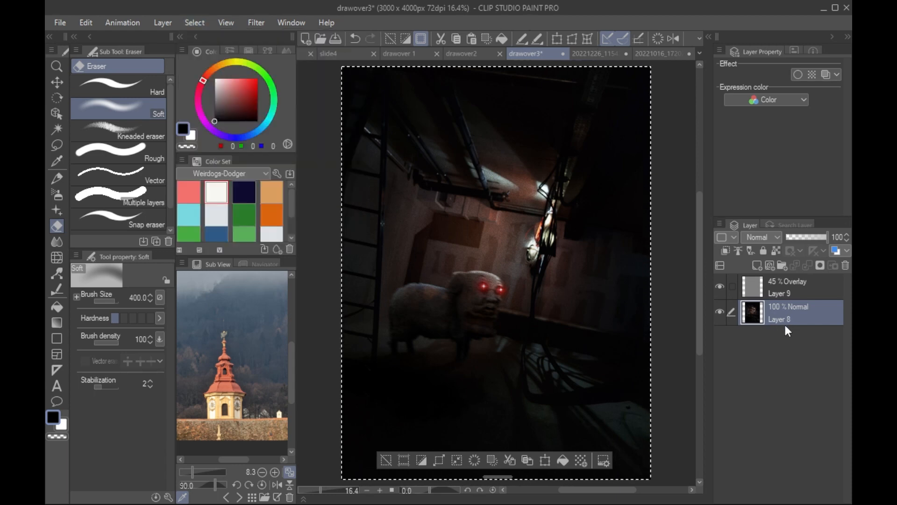
key(ctrl+z)
key(ctrl+z)
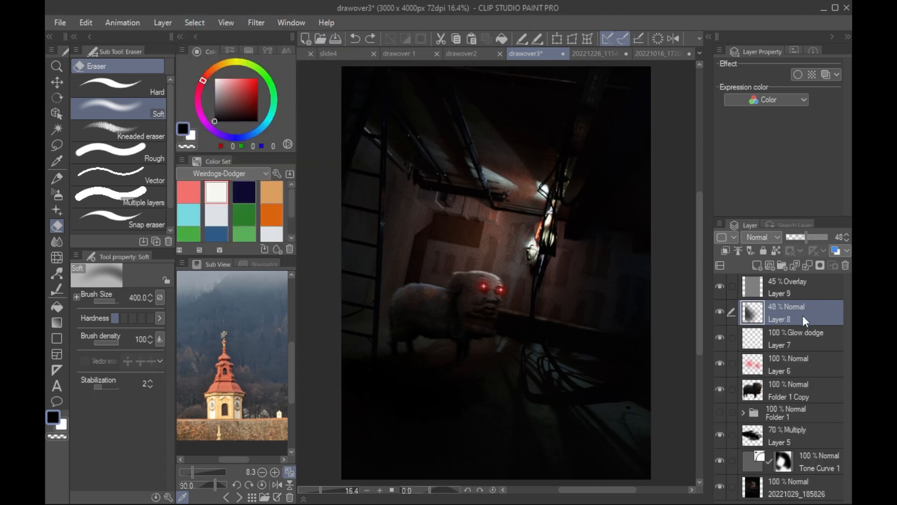
key(ctrl+v)
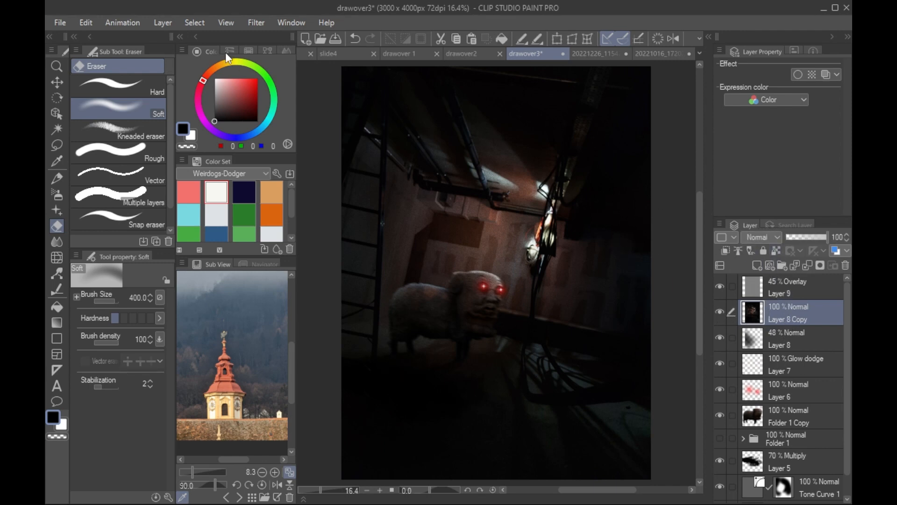
Step: Add a gradient map correction layer above the pasted image using the Sunset (red) gradient from the Sky set
click(169, 26)
mouse_move(251, 66)
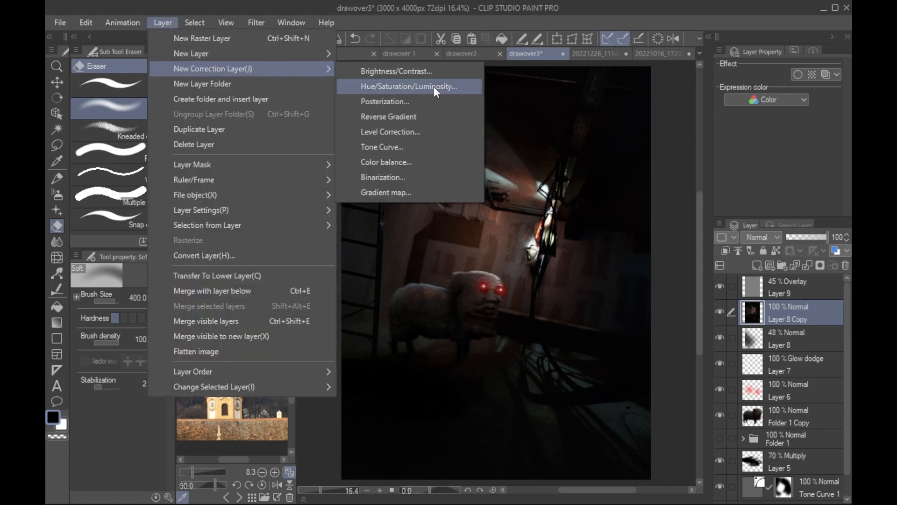
click(419, 192)
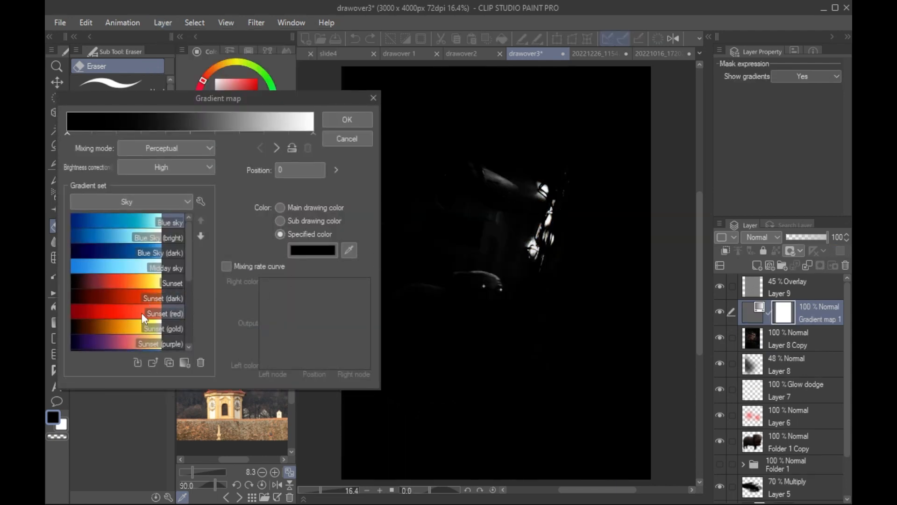
click(137, 312)
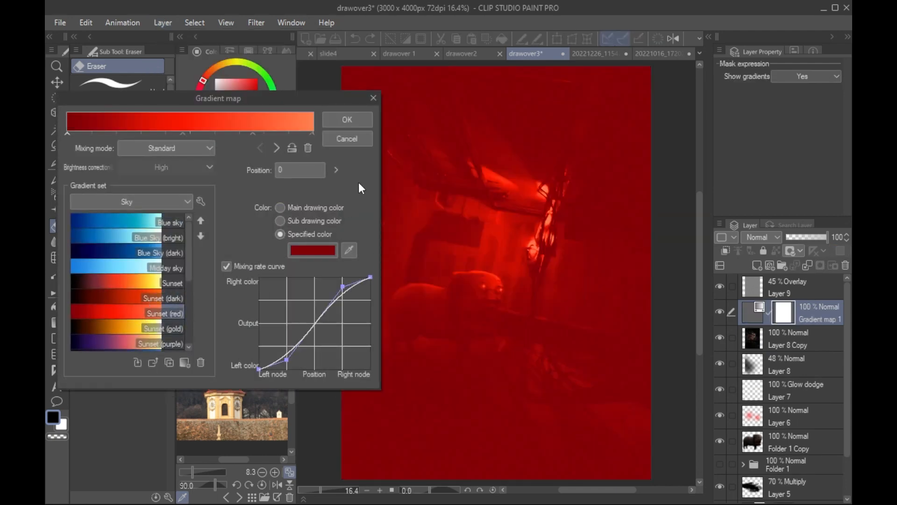
click(360, 122)
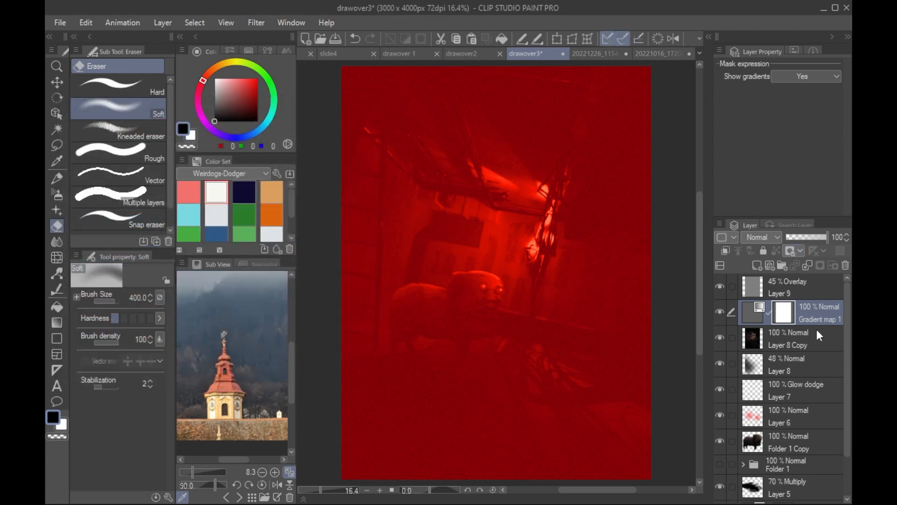
Step: Clip the gradient map to the pasted image layer and set that image layer's blending mode to Overlay
click(724, 251)
click(803, 332)
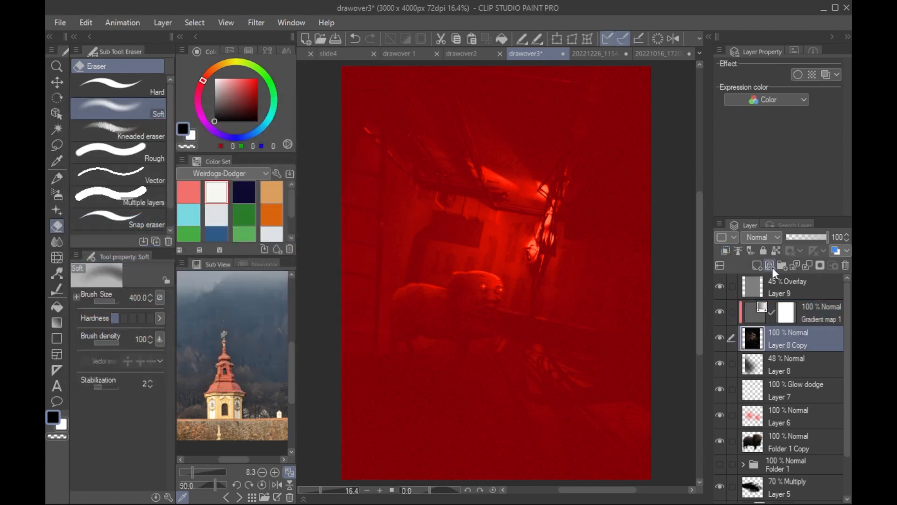
click(763, 236)
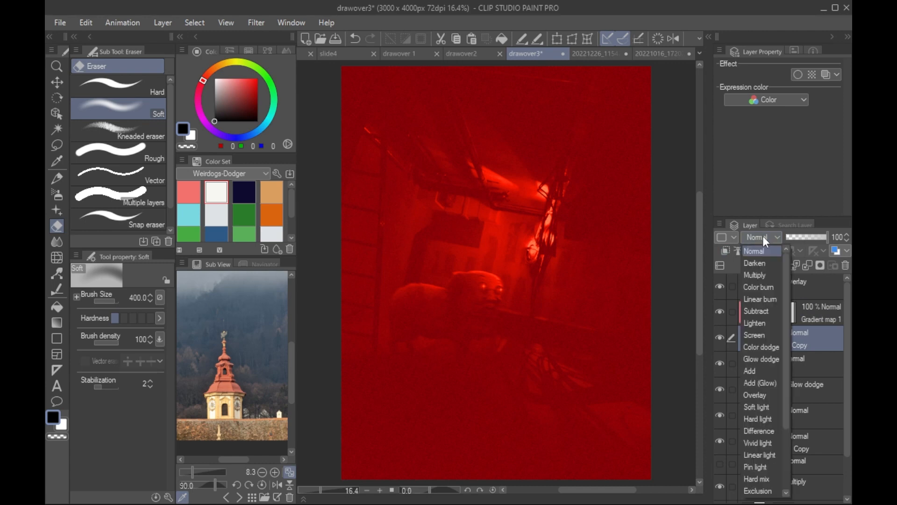
click(767, 395)
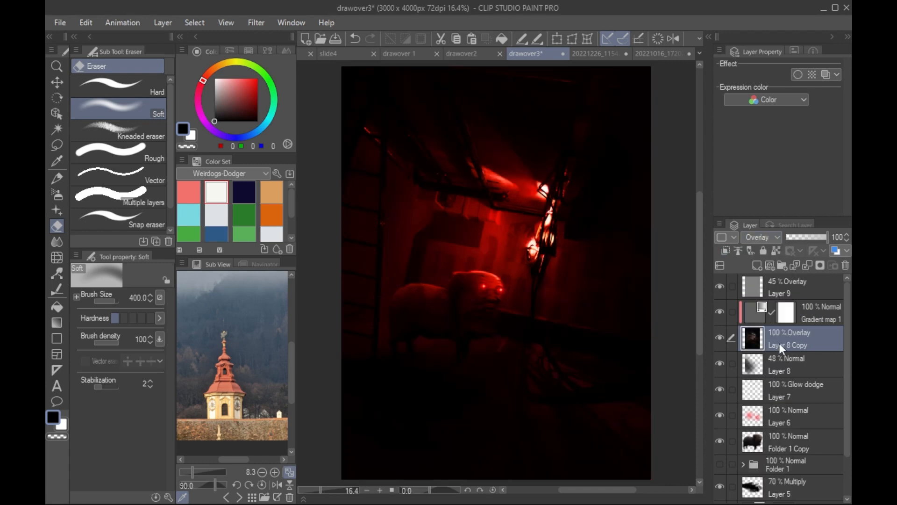
click(762, 237)
click(764, 312)
key(k)
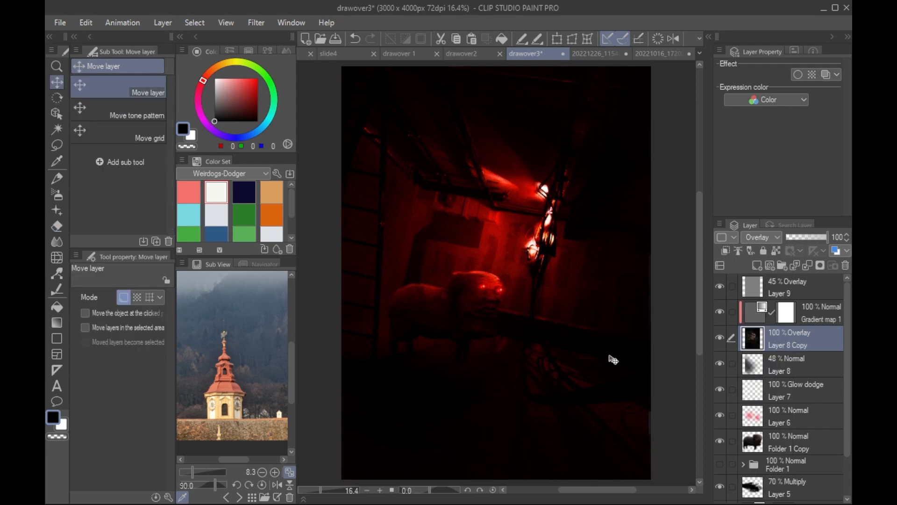
key(ctrl+z)
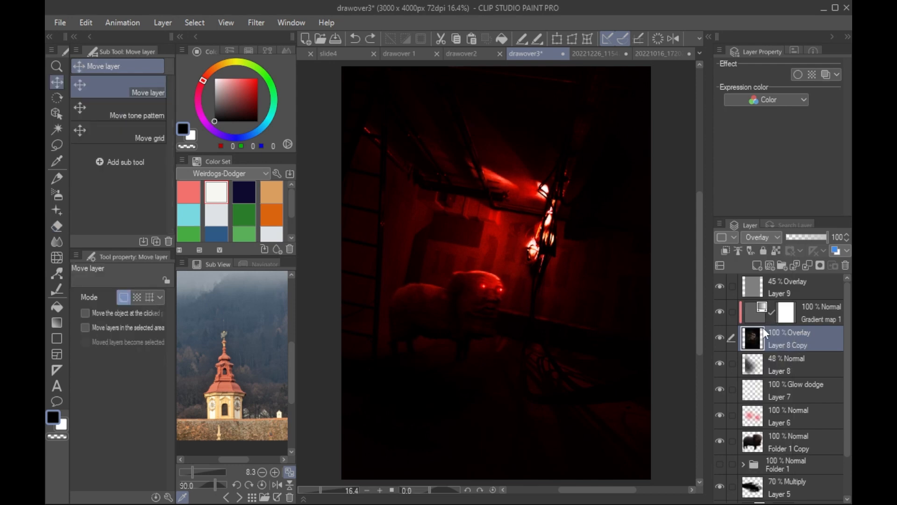
Step: Duplicate the Overlay image layer together with its gradient map, and move the image duplicate directly beneath the gradient map duplicate
ctrl+click(822, 316)
drag(808, 315, 759, 267)
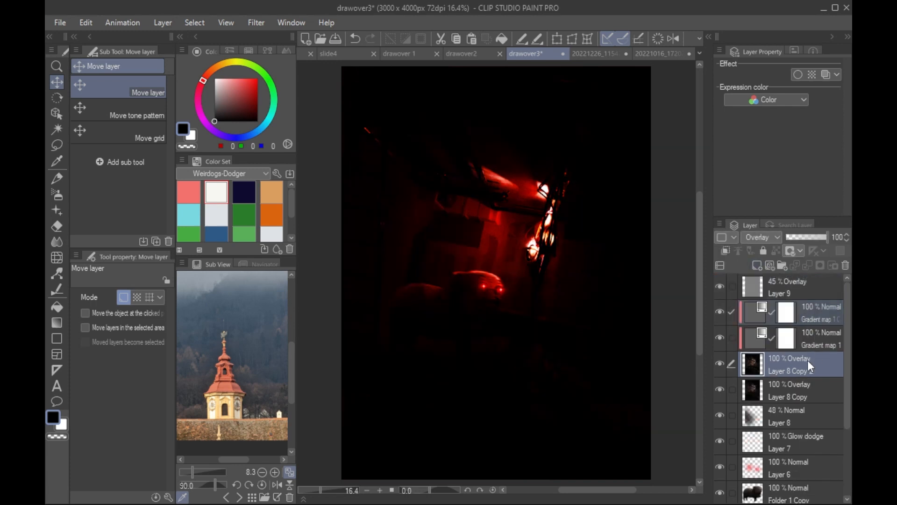
drag(807, 360, 820, 338)
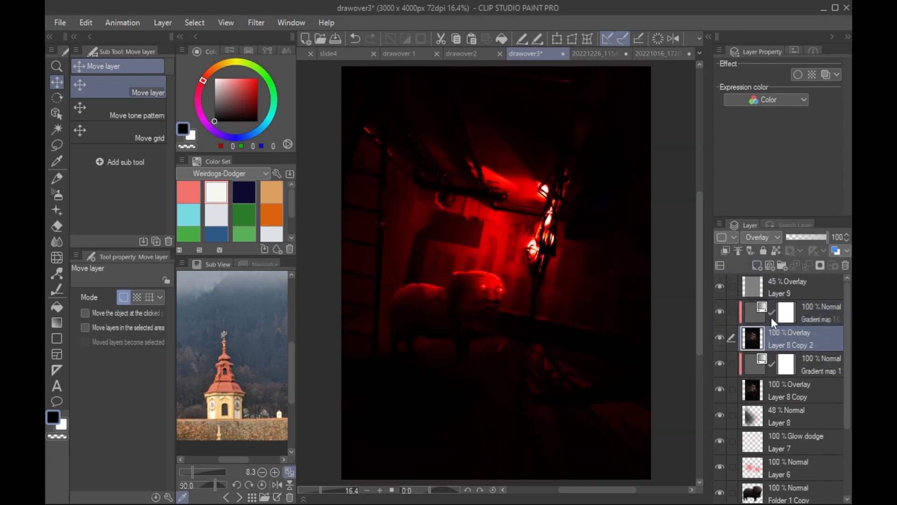
Step: Switch the upper gradient map correction layer to the Blue Sky (dark) gradient from the Sky set
double_click(753, 313)
scroll(187, 275, down, 1)
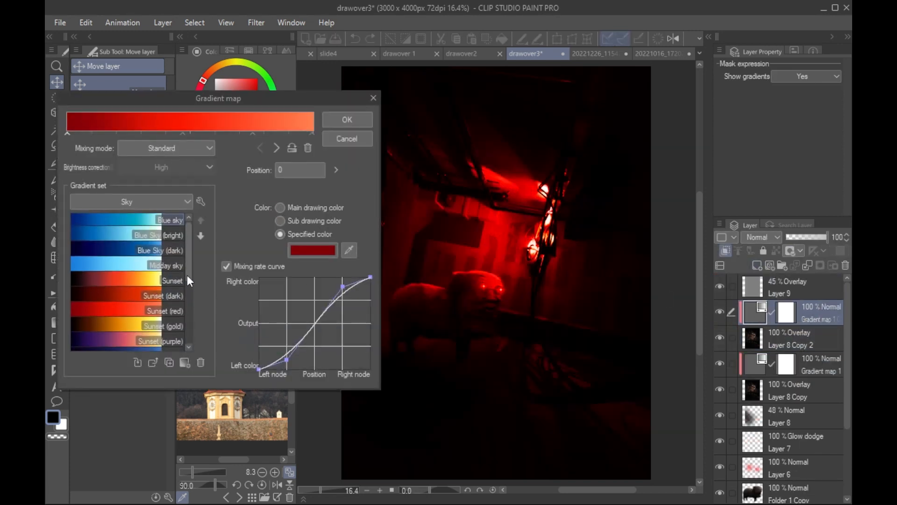
click(162, 243)
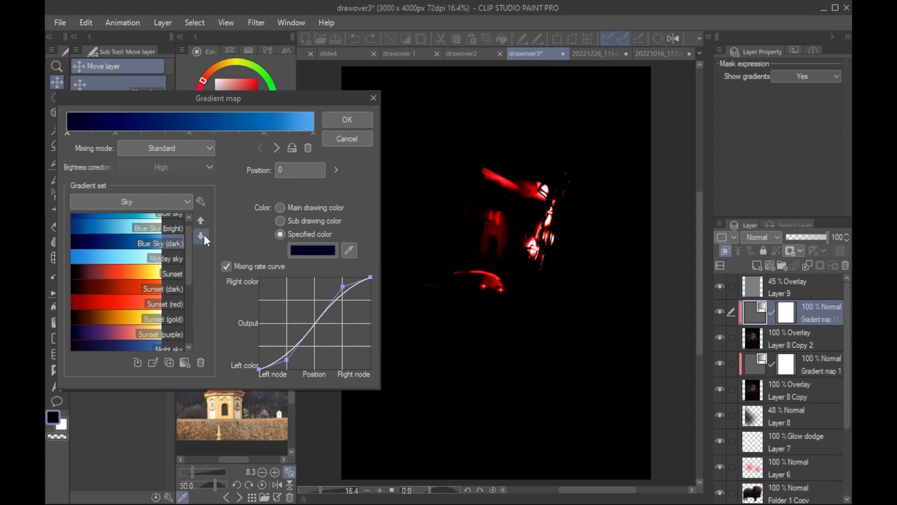
click(347, 120)
Step: Try the Add and Add (Glow) blending modes on the two pasted image layers, Layer 8 Copy and Layer 8 Copy 2
click(726, 335)
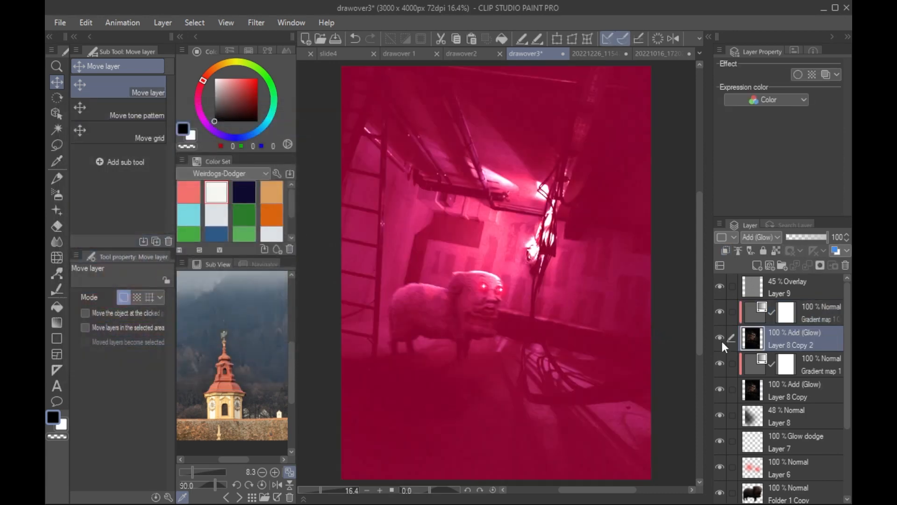
key(ctrl+plus)
drag(661, 377, 644, 337)
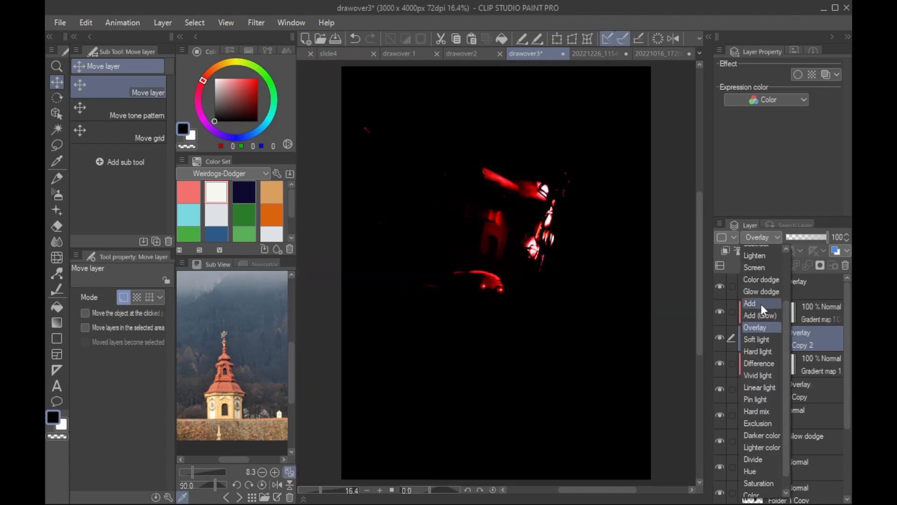
click(760, 304)
click(794, 391)
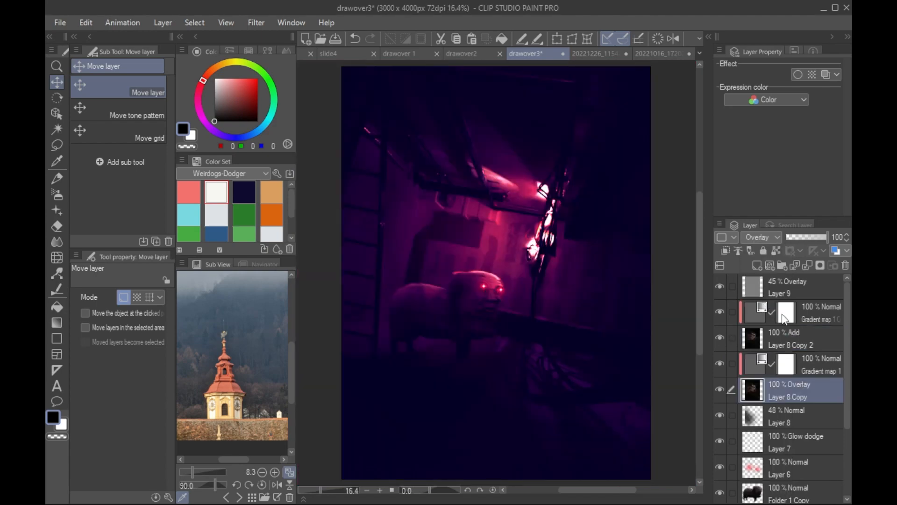
click(762, 237)
click(770, 299)
click(801, 341)
click(762, 237)
click(766, 312)
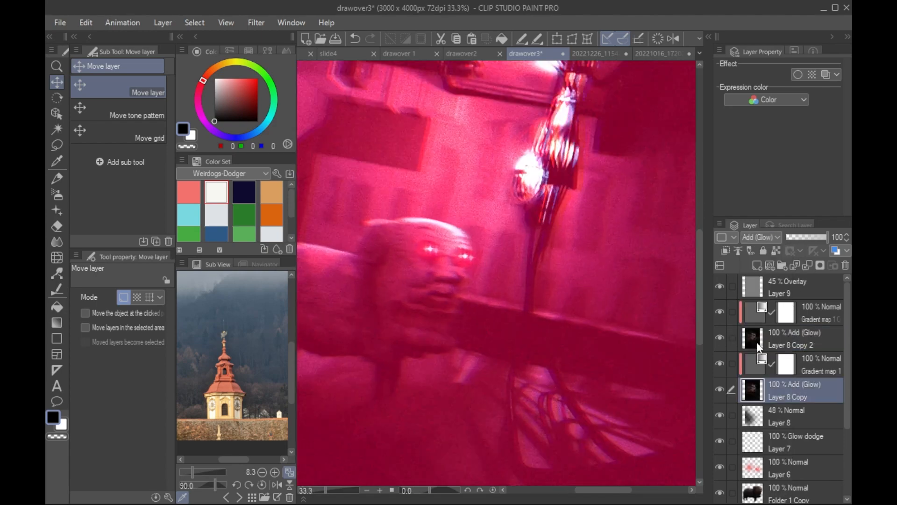
key(ctrl+0)
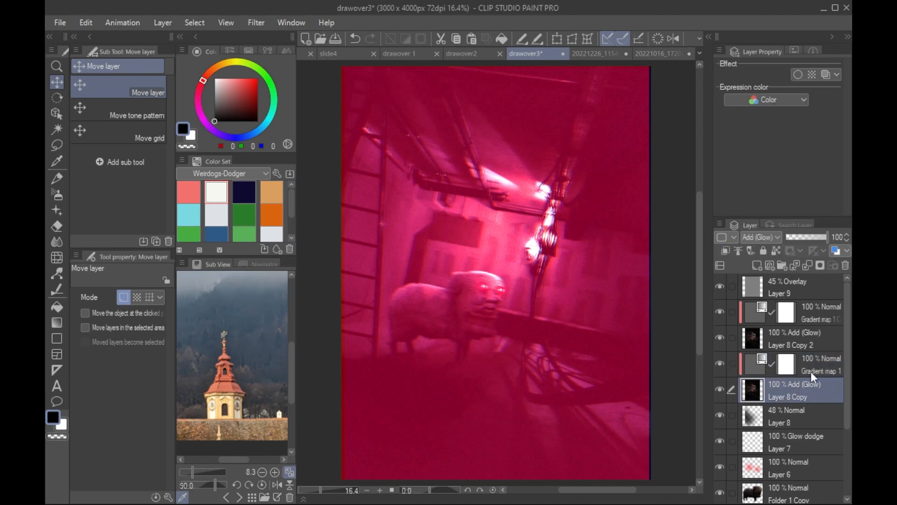
Step: Try Linear light on both pasted image layers, with Layer 8 Copy at 26% opacity and Layer 8 Copy 2 at 55%
click(761, 237)
click(773, 372)
click(809, 344)
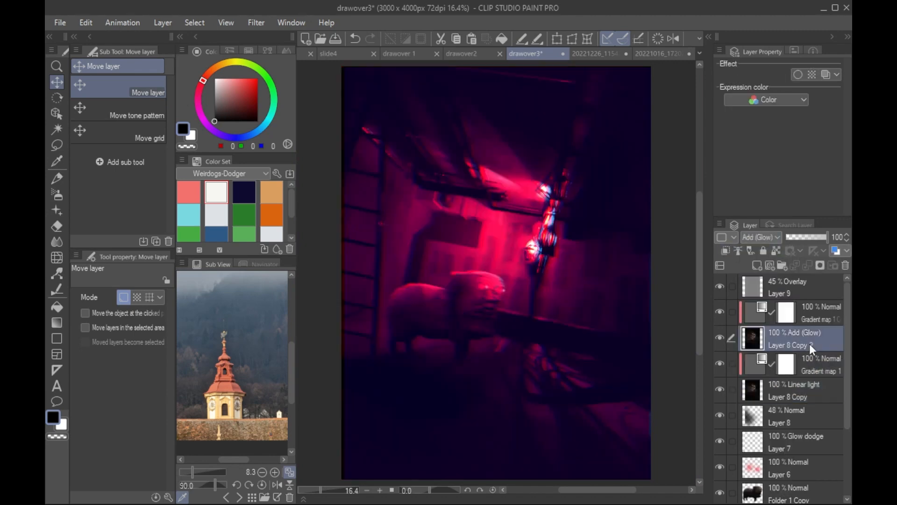
click(761, 238)
click(774, 372)
drag(826, 237, 798, 238)
click(791, 388)
Step: Set both pasted image layers to Pin light, with Layer 8 Copy 2 at 58% opacity and Layer 8 Copy at 53%
click(800, 339)
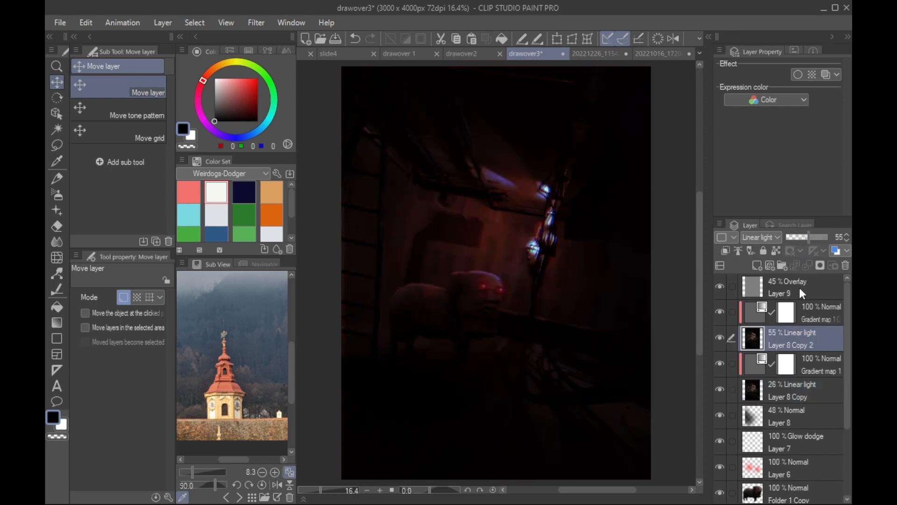
click(761, 237)
click(771, 374)
mouse_move(804, 237)
mouse_down()
mouse_move(816, 240)
mouse_move(808, 240)
mouse_up()
click(795, 390)
click(761, 237)
click(767, 376)
click(803, 342)
scroll(647, 372, up, 2)
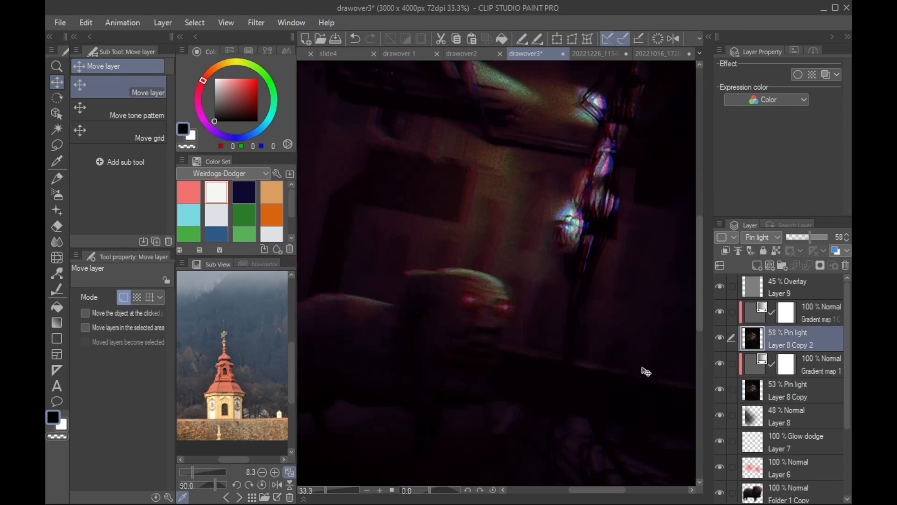
Step: Compare the picture with the gradient-mapped image layers hidden and shown
click(786, 395)
click(719, 337)
click(720, 337)
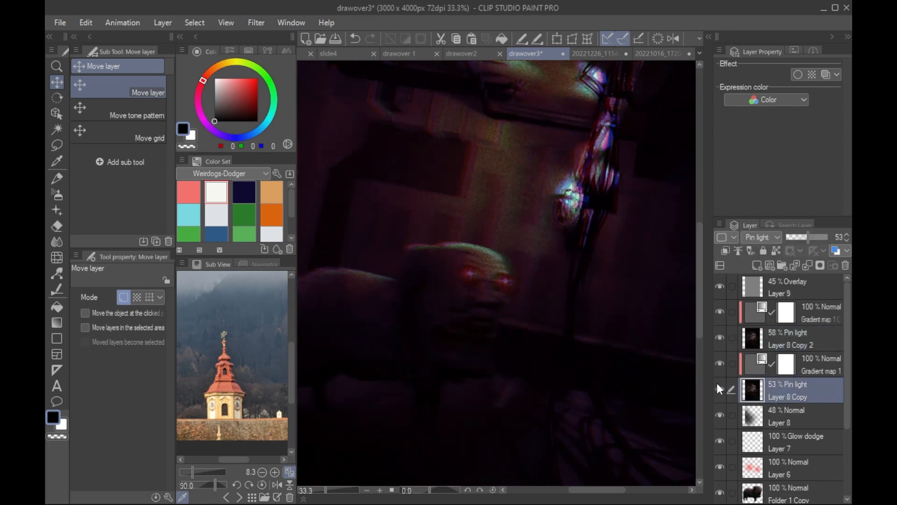
click(719, 337)
click(720, 337)
drag(720, 314, 719, 389)
Step: Add a Brightness/Contrast correction layer above Layer 8 with brightness 60 and contrast 43
click(798, 415)
key(ctrl+0)
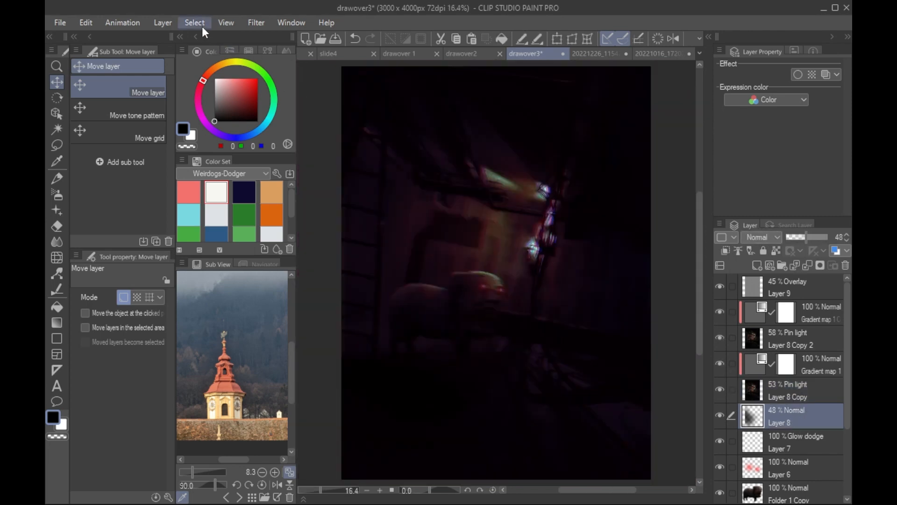
click(162, 23)
mouse_move(322, 69)
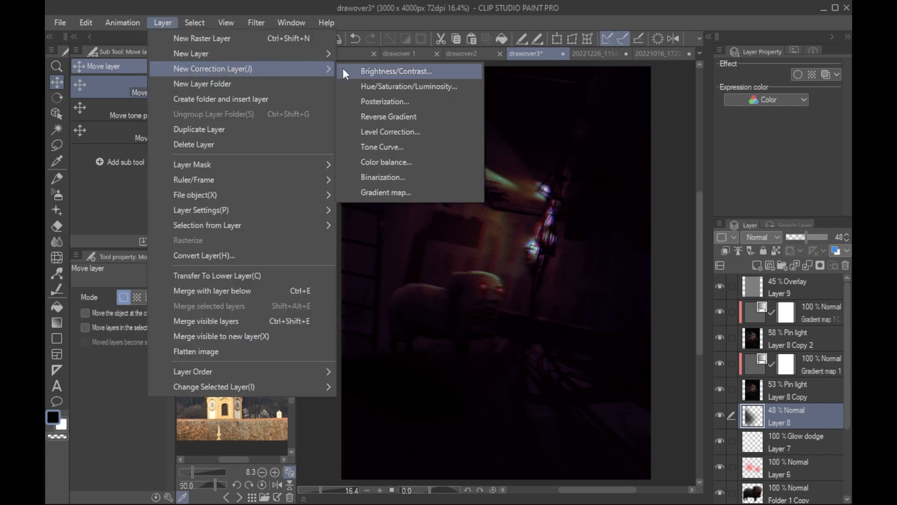
click(447, 71)
drag(629, 284, 630, 331)
drag(575, 369, 590, 370)
drag(574, 402, 608, 407)
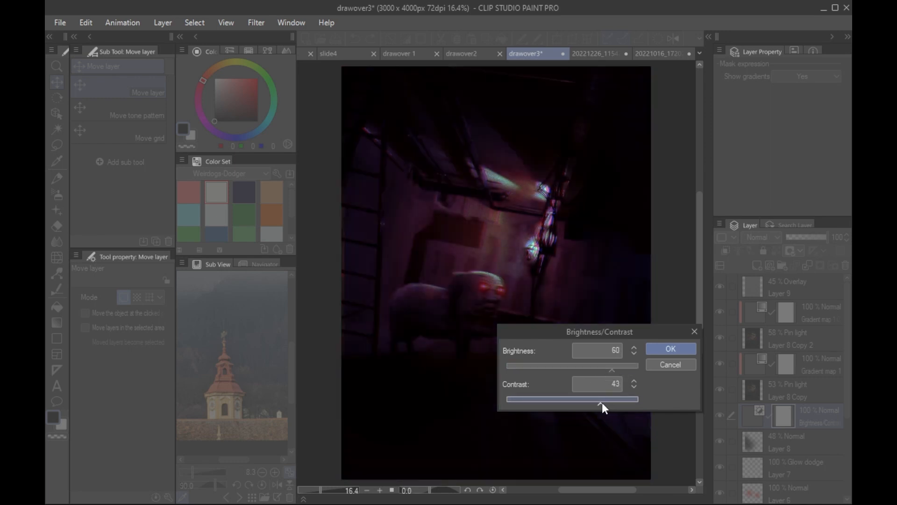
click(667, 348)
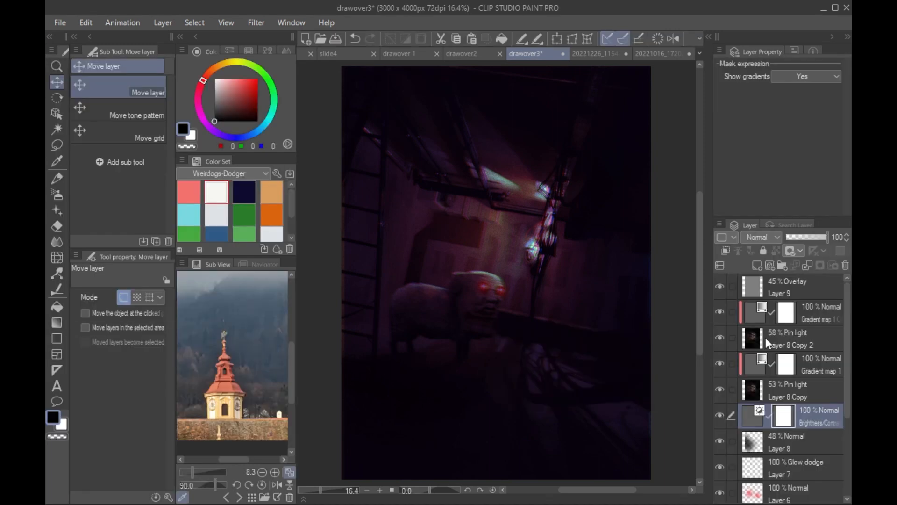
Step: Select Layer 8 Copy, inspect the graded sheep composite up close, and save the drawover3 document
click(781, 391)
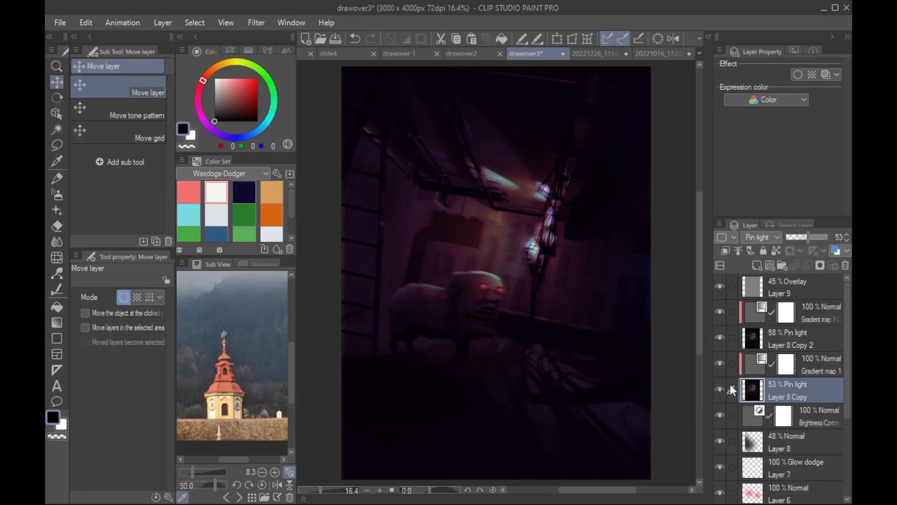
key(ctrl+plus)
key(ctrl+plus)
key(ctrl+0)
key(ctrl+plus)
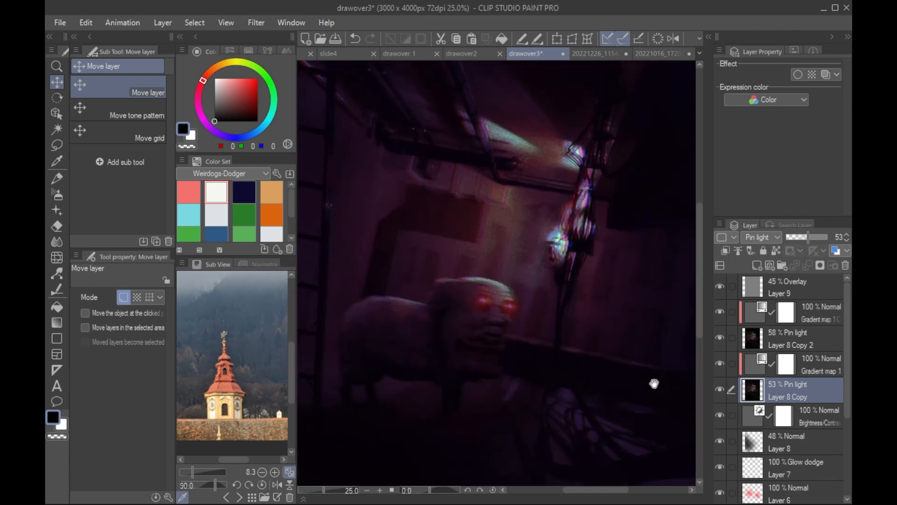
key(ctrl+s)
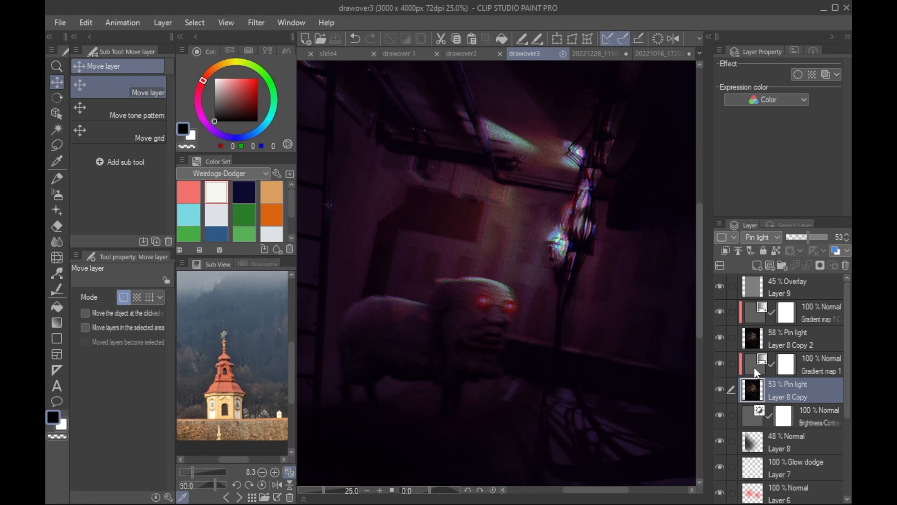
Step: Switch to drawover 1, collapse Folder 1, and view the blending modes available for the Multiply layer, Layer 5
click(699, 53)
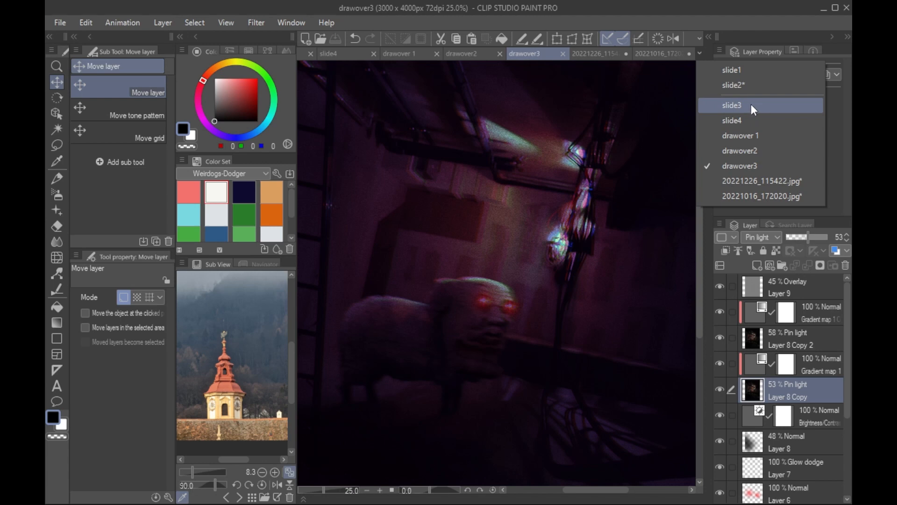
click(401, 53)
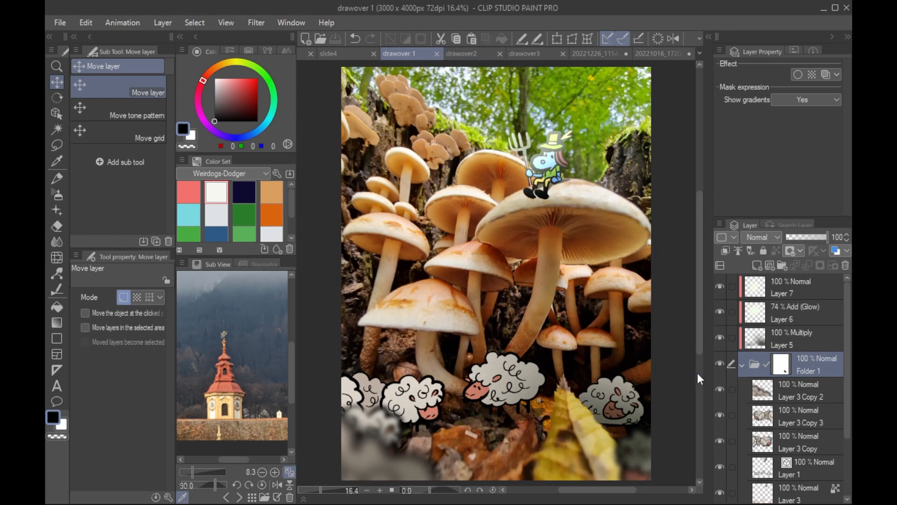
click(740, 367)
click(780, 340)
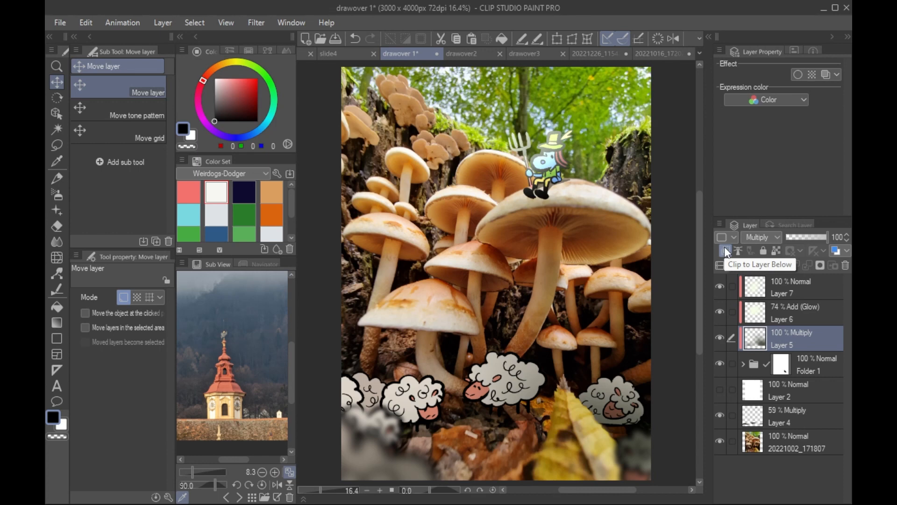
click(760, 237)
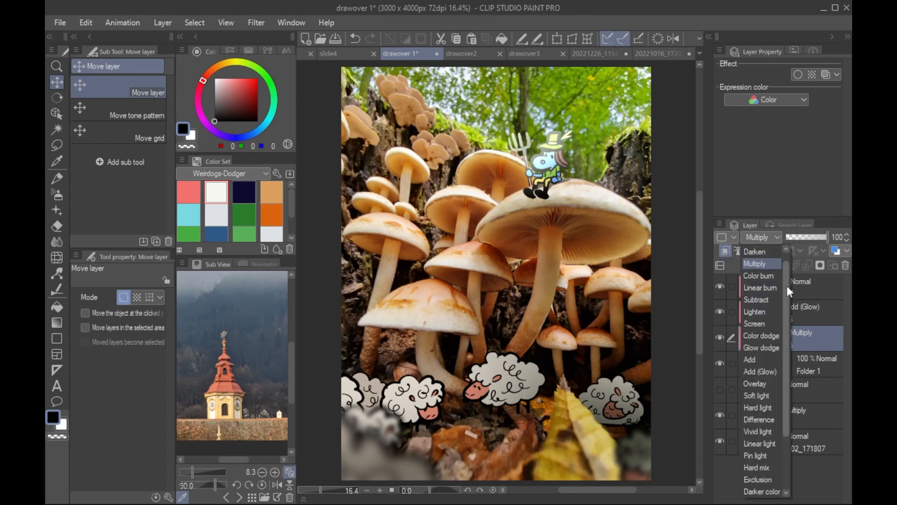
click(820, 341)
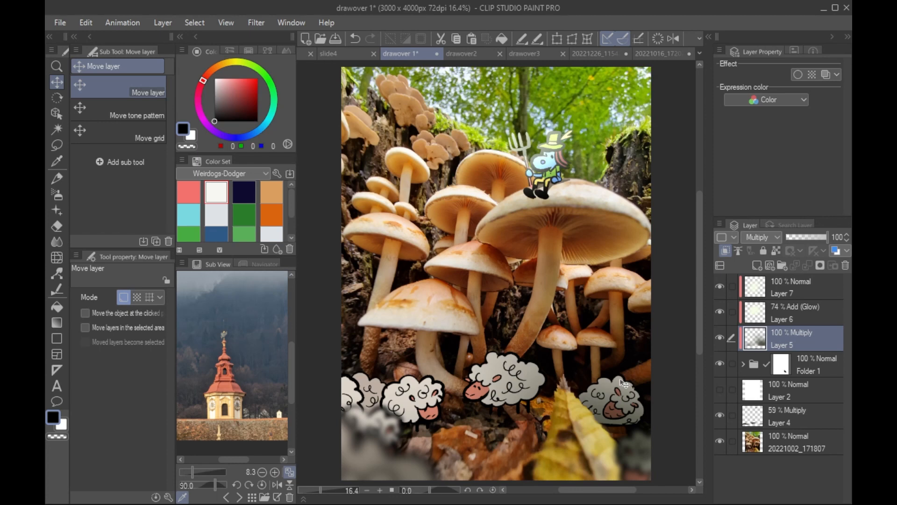
Step: Review the drawover2 and drawover3 artworks, and show the slide4 title card about using photos as textures
click(480, 54)
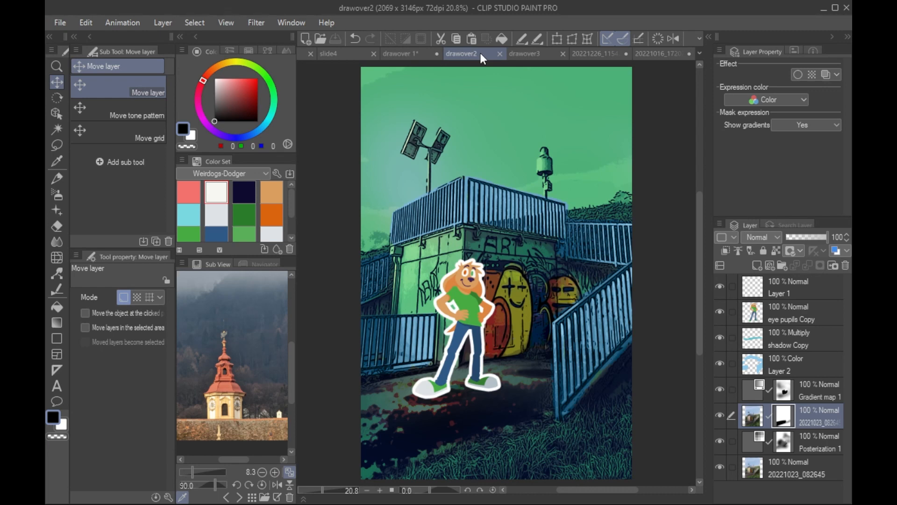
click(546, 55)
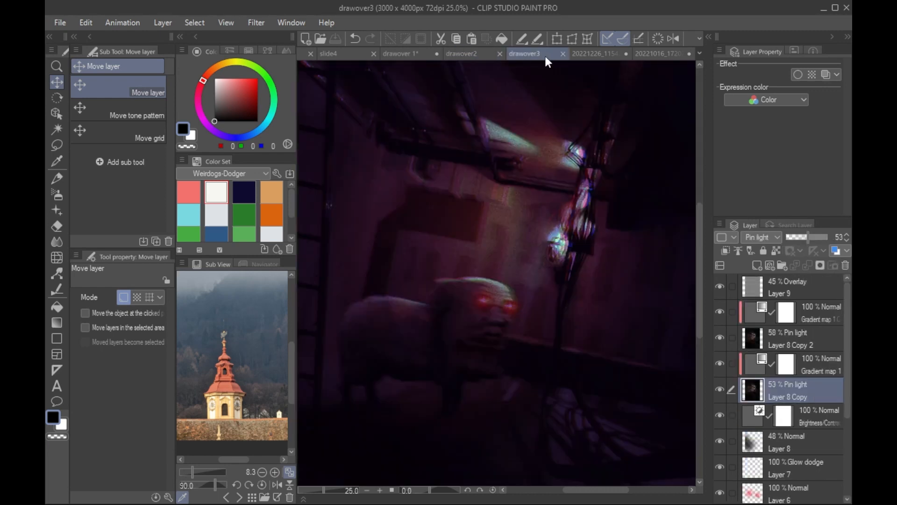
drag(699, 281, 697, 288)
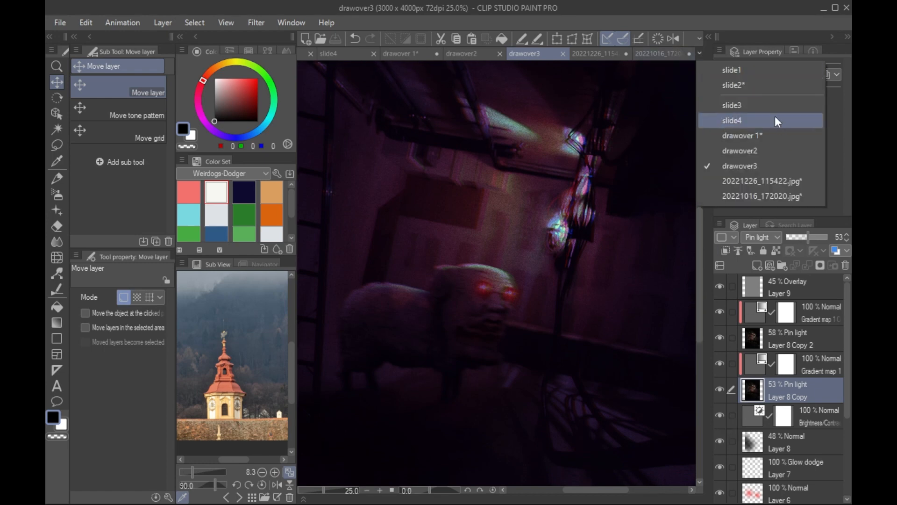
click(732, 104)
click(397, 53)
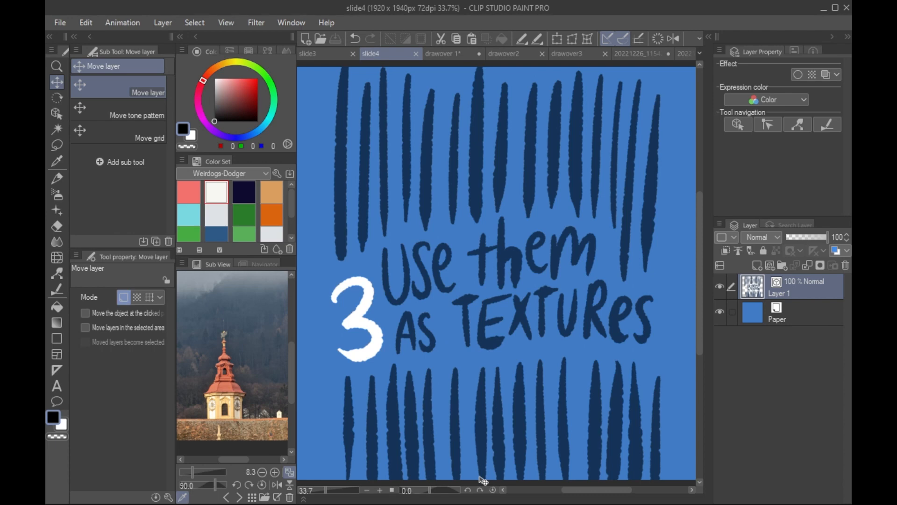
Step: Open new outfit.jpg and paste the whole wet-pavement photo 20221130_195633.jpg into it as a new layer
click(322, 38)
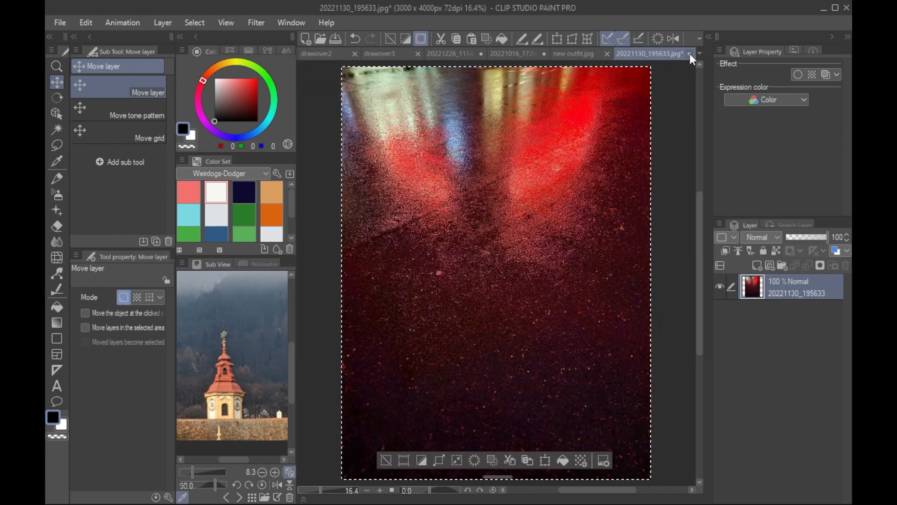
click(690, 54)
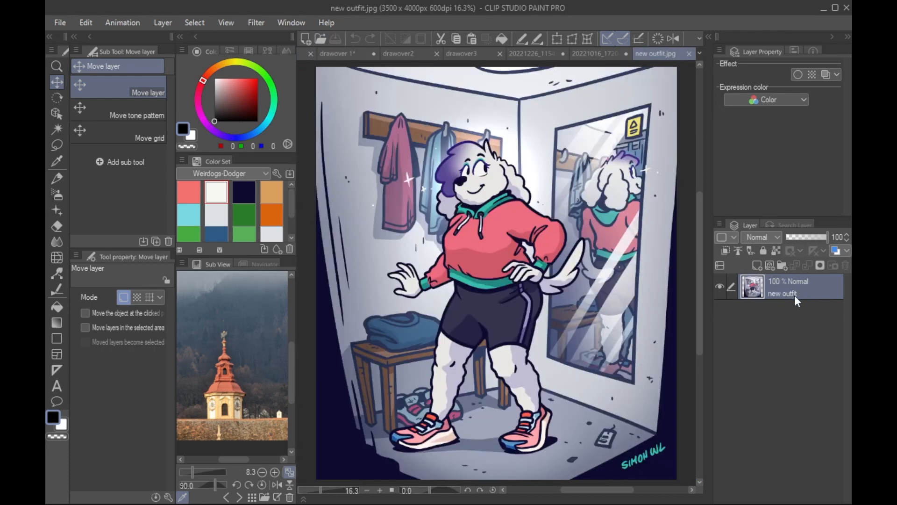
key(ctrl+v)
Step: Scale the pasted pavement photo to 211% and rotate it 176.6 degrees so it covers the whole canvas
key(ctrl+t)
scroll(682, 481, down, 5)
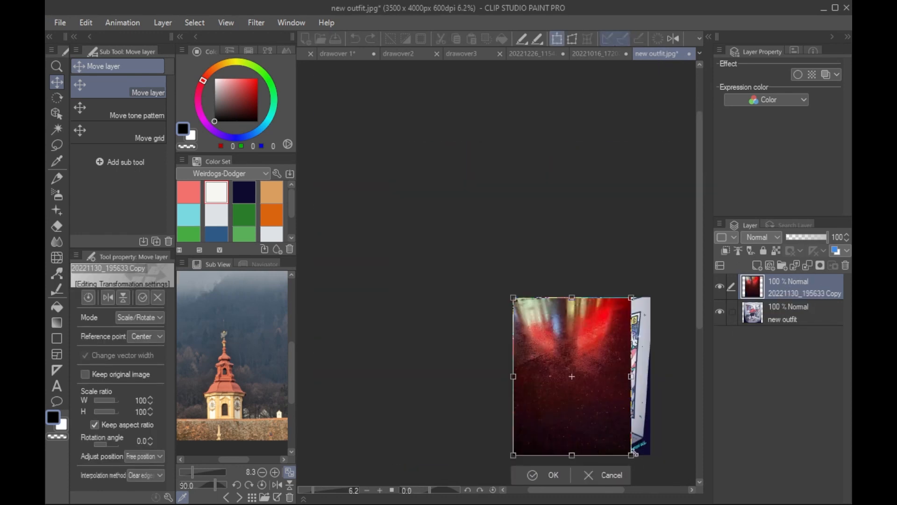
drag(679, 393, 639, 403)
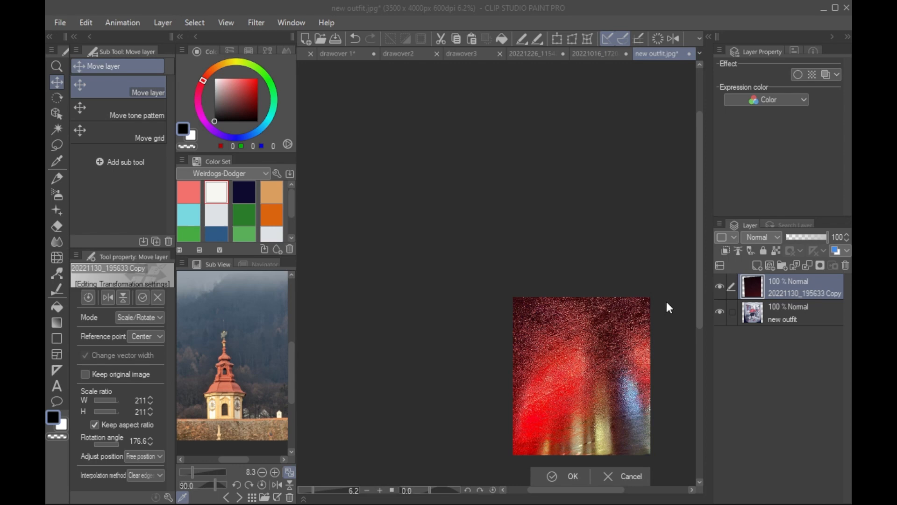
key(ctrl+0)
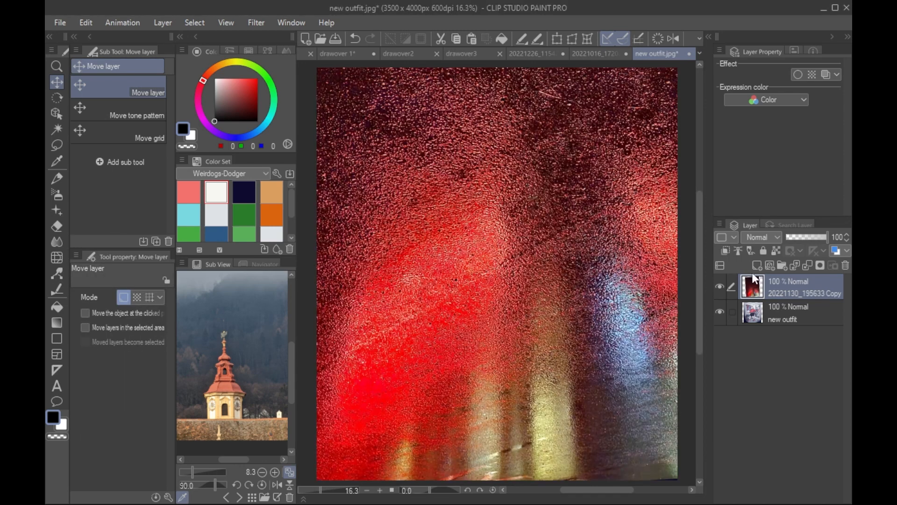
Step: Try the Screen and Add (Glow) modes on the pavement photo layer and reduce its opacity to 38%
click(761, 237)
click(766, 334)
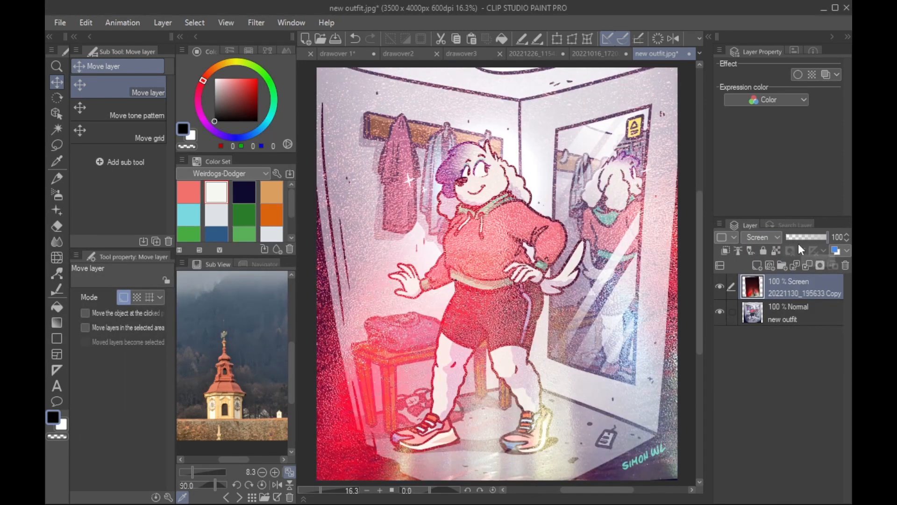
click(772, 237)
click(767, 302)
drag(808, 238, 801, 239)
Step: Compare the artwork with the pavement texture hidden and shown, and set the texture layer's blending mode to Overlay
click(719, 286)
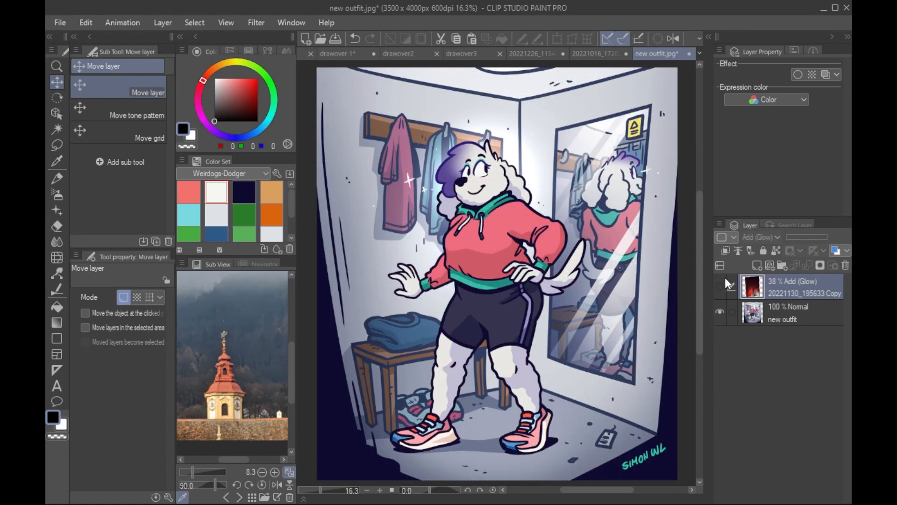
click(720, 286)
click(758, 237)
click(761, 310)
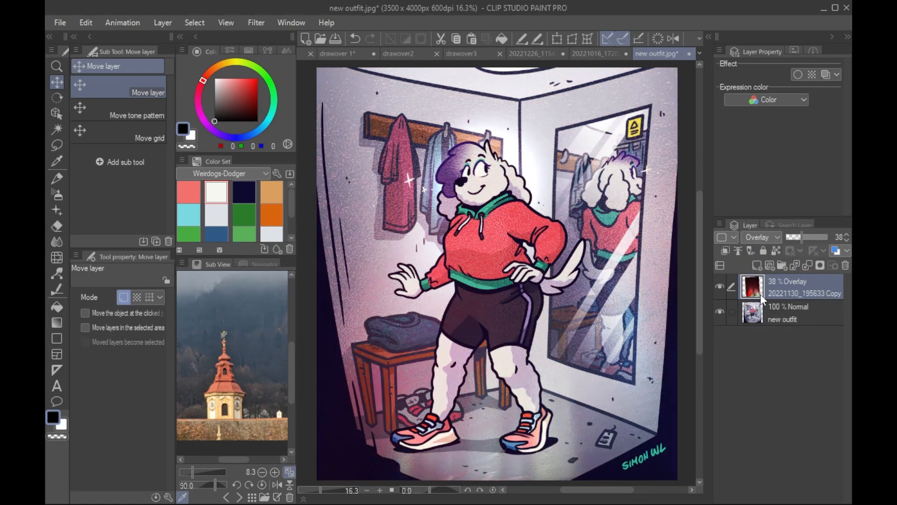
Step: Compare the artwork with and without the wet-pavement texture, and leave the 20221130_195633 Copy layer hidden
click(721, 285)
click(718, 285)
drag(665, 315, 657, 345)
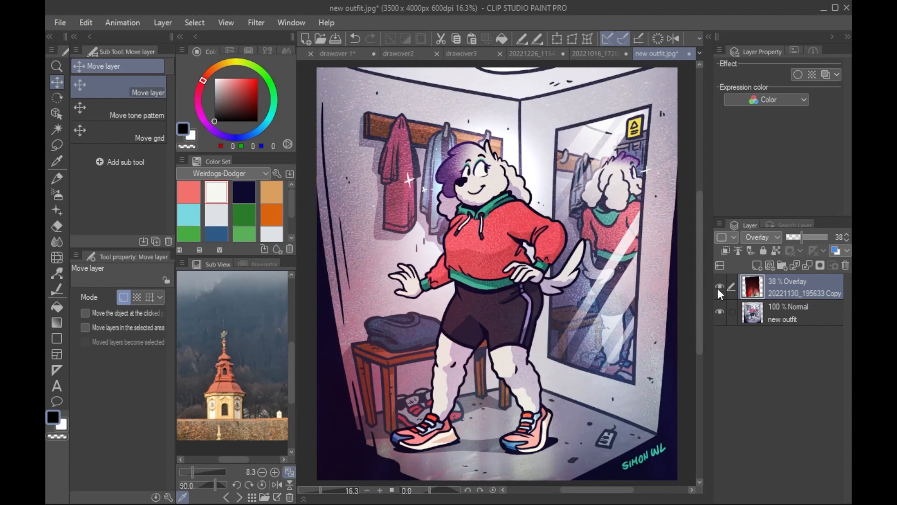
Step: Open the raindrop photo 20221118_103611.jpg and paste it into new outfit.jpg as a new layer above the others
click(320, 38)
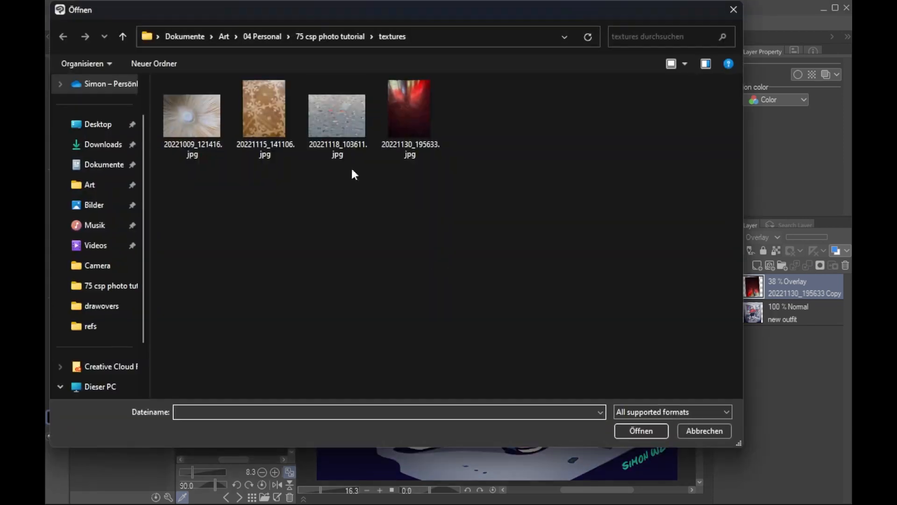
double_click(351, 154)
click(575, 54)
key(ctrl+v)
key(ctrl+t)
key(Escape)
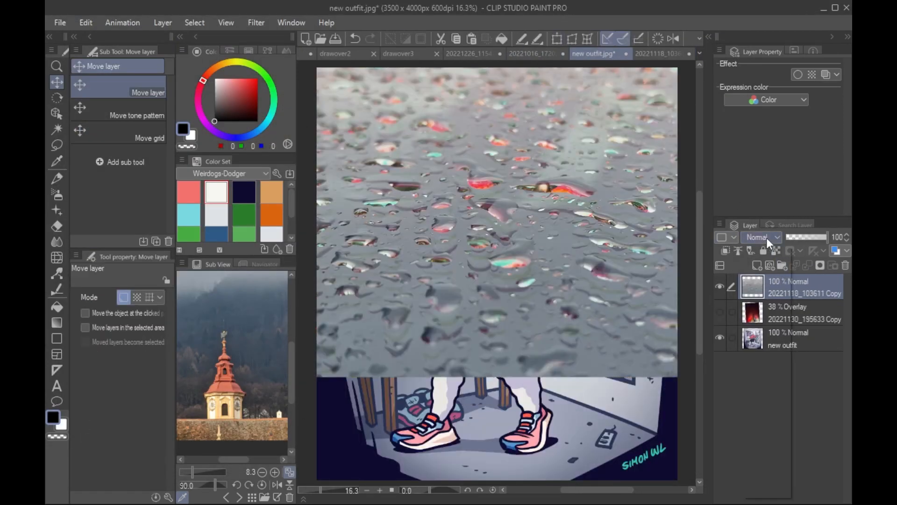
Step: Set the raindrop photo layer to Screen and scale it to 152% so it covers the whole canvas
click(765, 238)
click(762, 327)
key(ctrl+t)
scroll(671, 378, down, 3)
drag(537, 377, 455, 438)
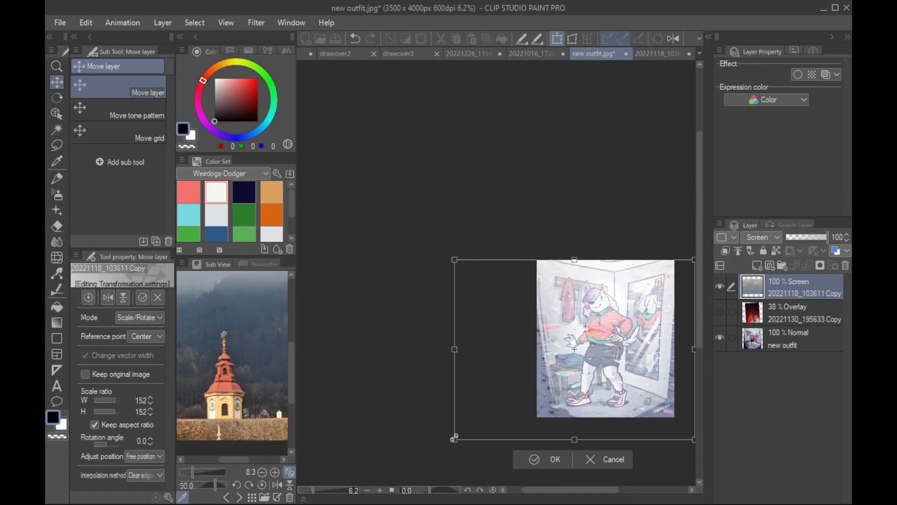
click(555, 459)
scroll(555, 460, up, 4)
Step: Try the Overlay, Difference and Vivid light modes on the raindrop layer, and set it to Pin light
click(762, 237)
click(766, 309)
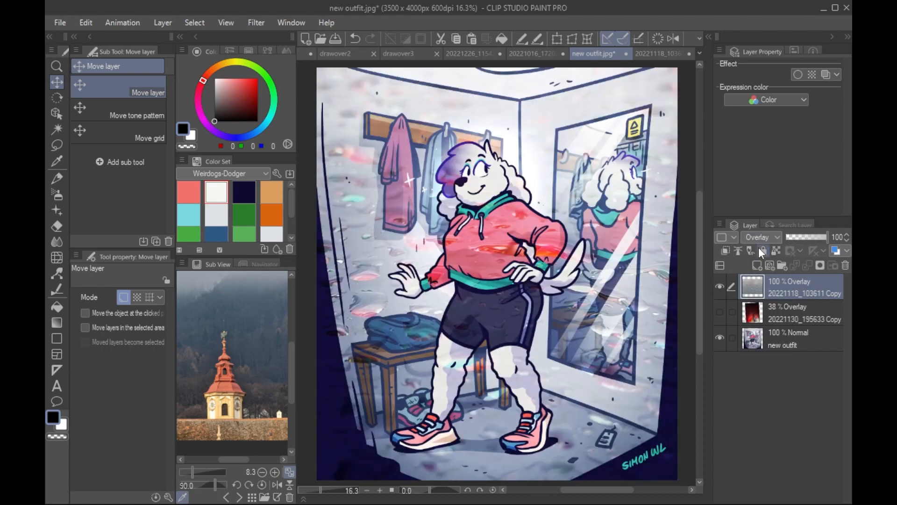
click(761, 237)
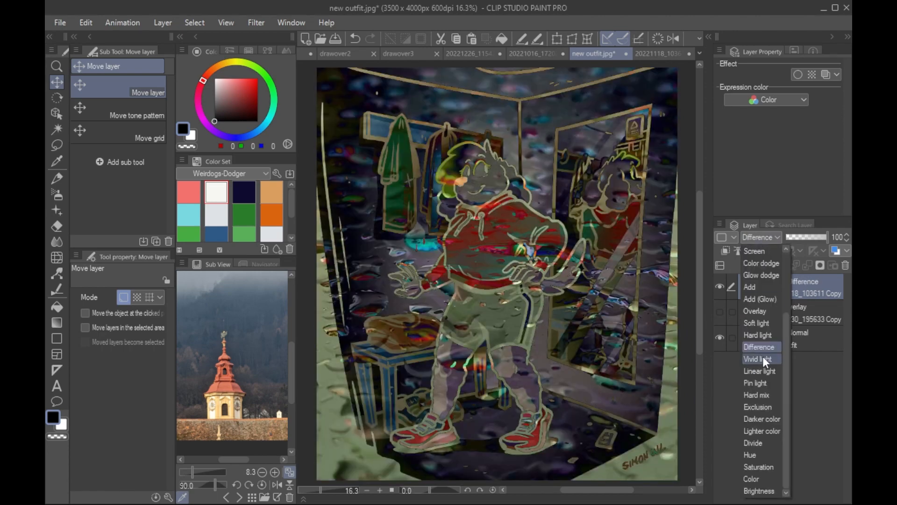
click(763, 369)
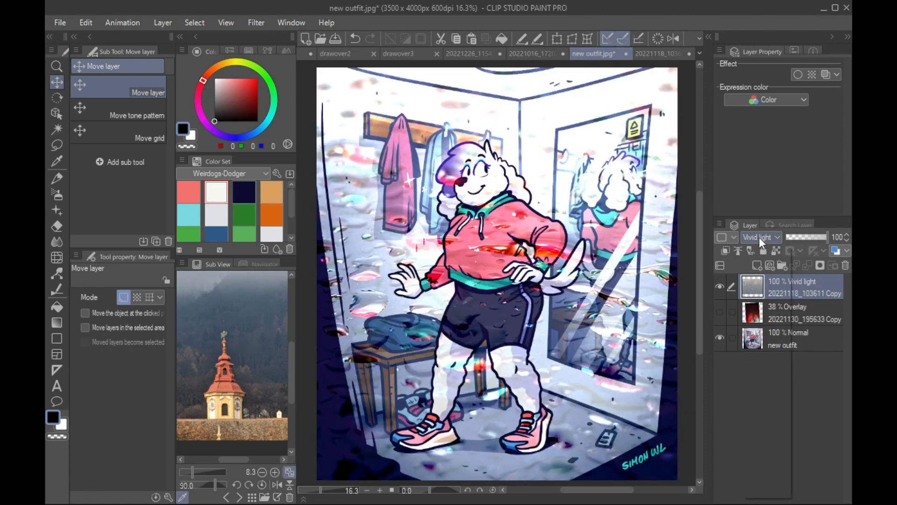
click(758, 237)
click(755, 370)
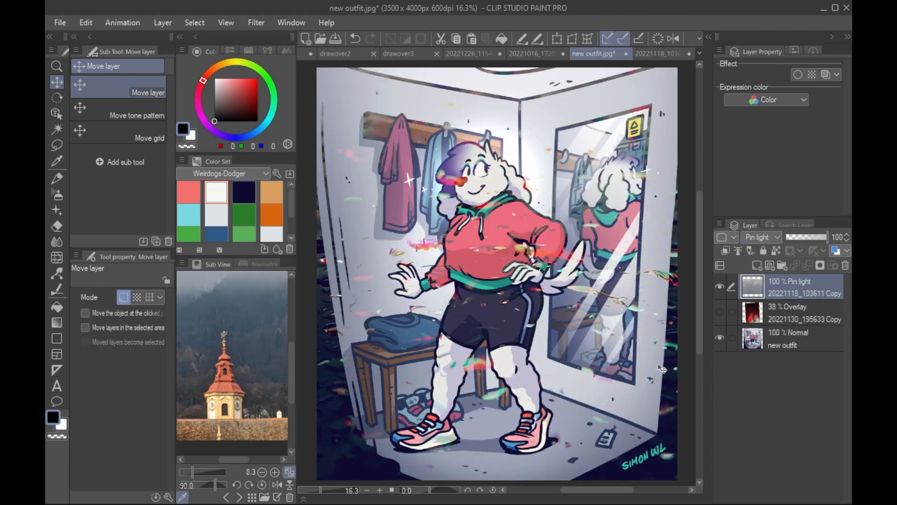
Step: Shift the raindrop layer over the illustration to reposition its coloured flecks, keeping the Pin light mode
drag(667, 377, 636, 386)
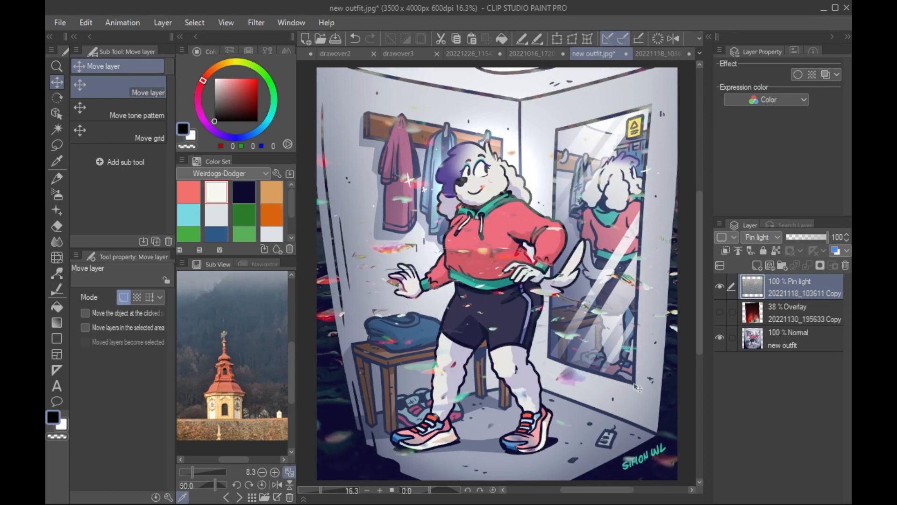
click(759, 237)
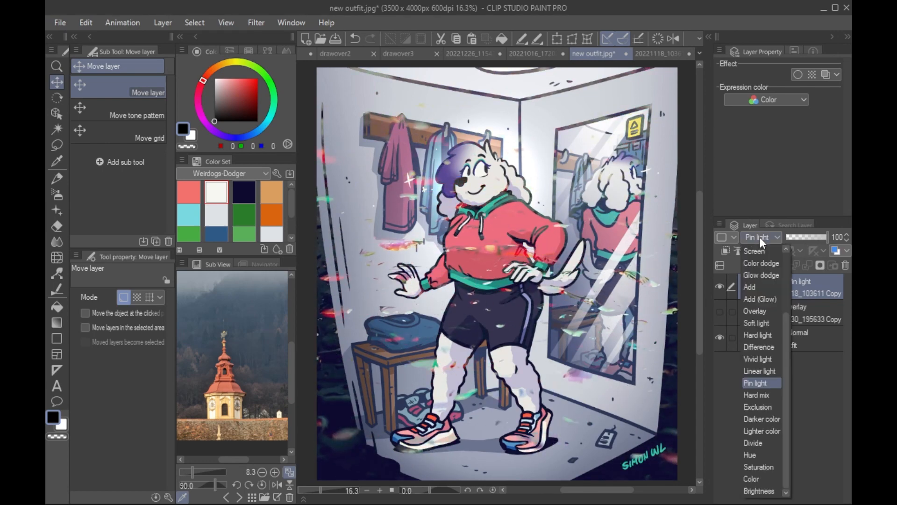
click(755, 384)
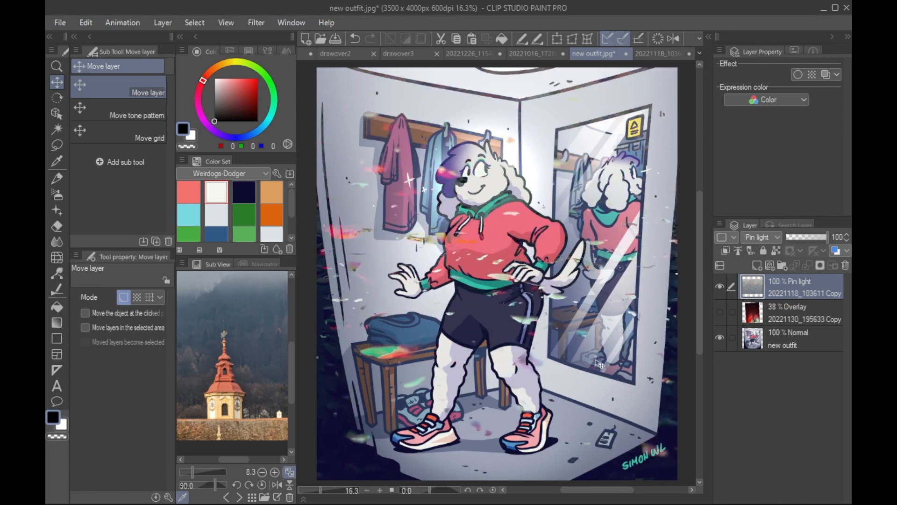
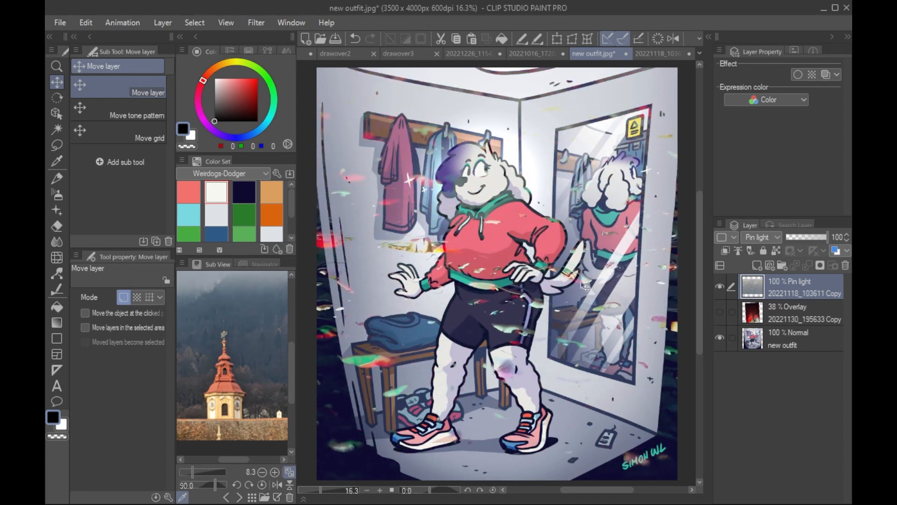
Step: Try a Gaussian blur with strength 30.40 on the raindrop layer
click(257, 22)
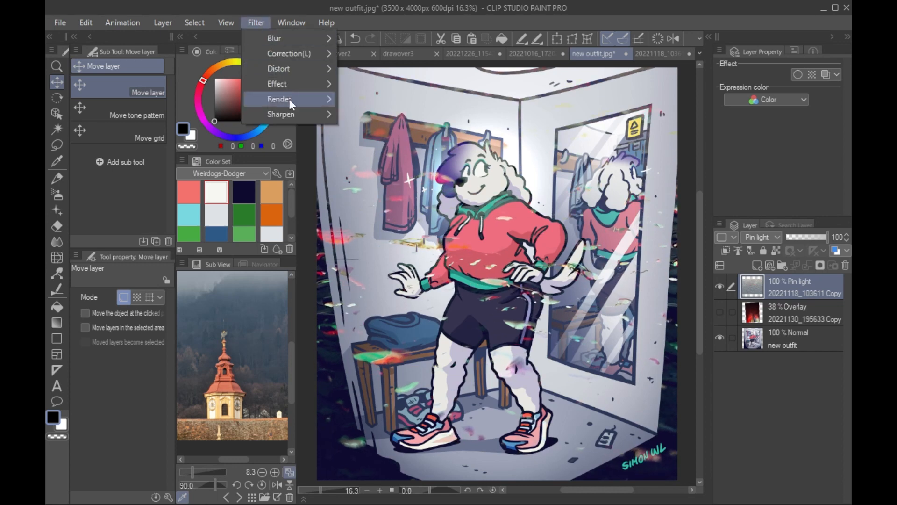
mouse_move(315, 38)
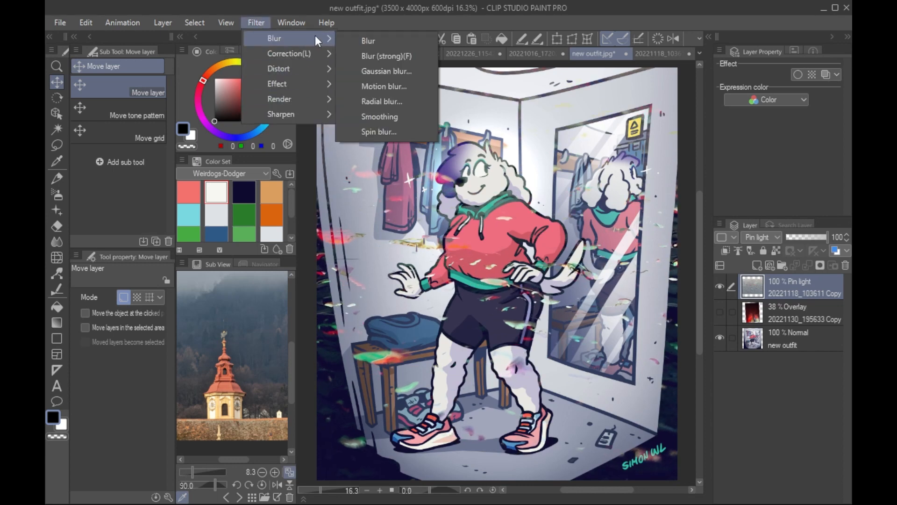
click(409, 71)
drag(127, 154, 138, 157)
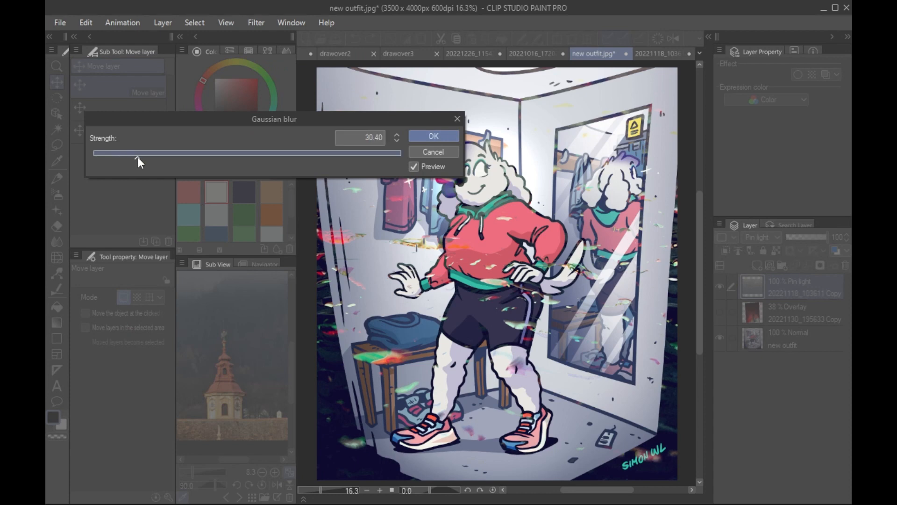
drag(327, 118, 387, 345)
click(494, 382)
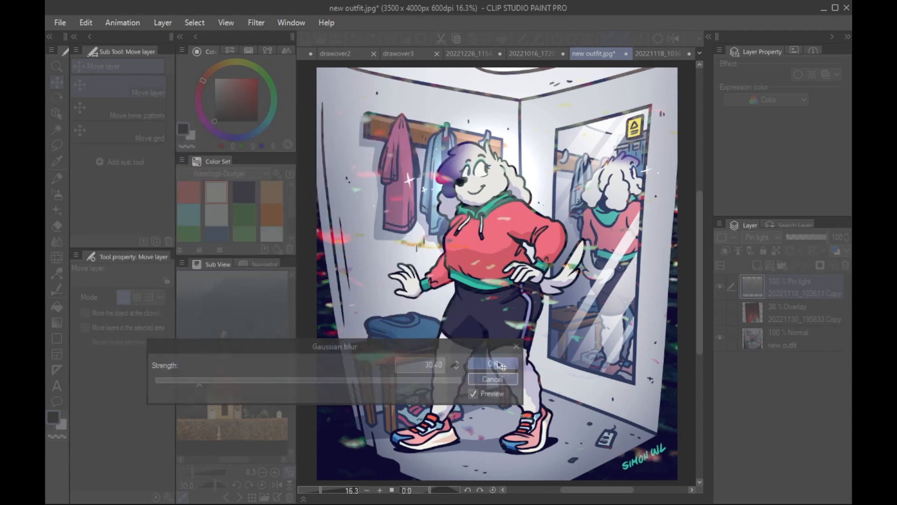
Step: Apply a Spin blur to the raindrop layer with strength 6.84, shape 1.40 and tilt 36.15, centred slightly above the canvas middle
click(256, 24)
mouse_move(311, 39)
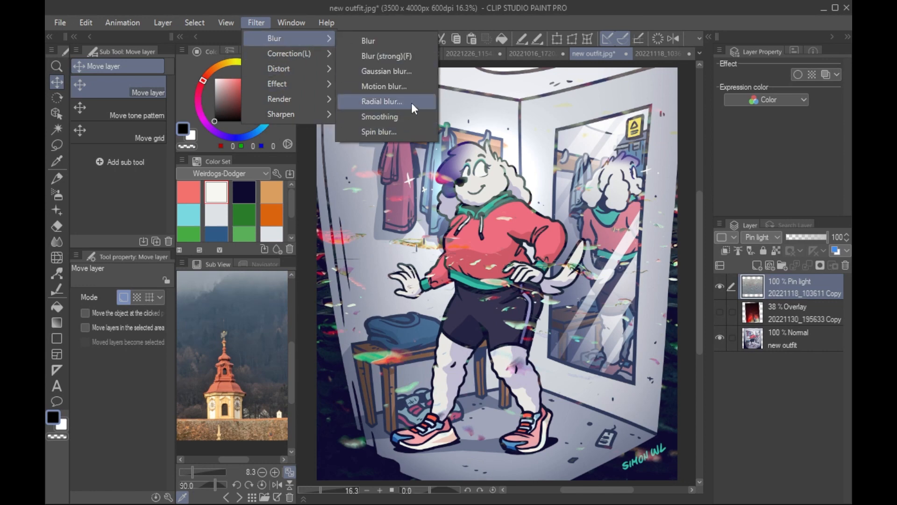
click(399, 131)
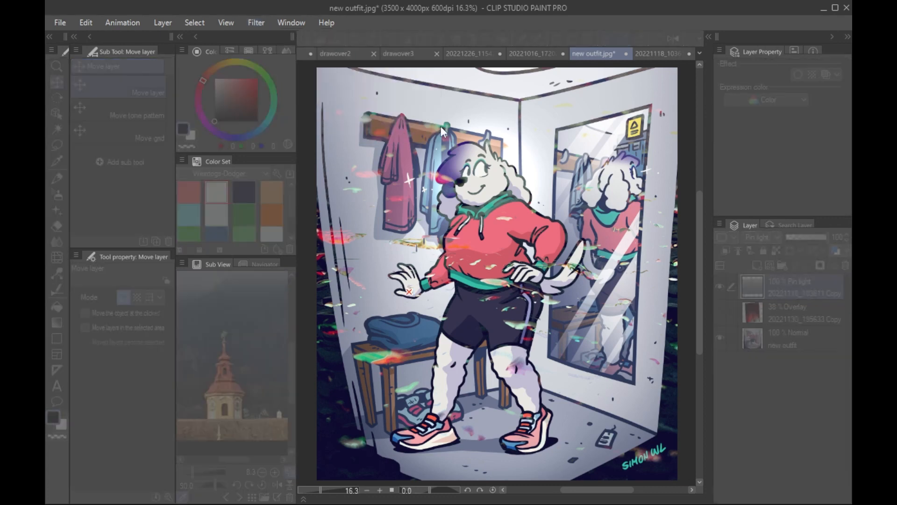
drag(481, 194, 295, 302)
drag(111, 333, 127, 330)
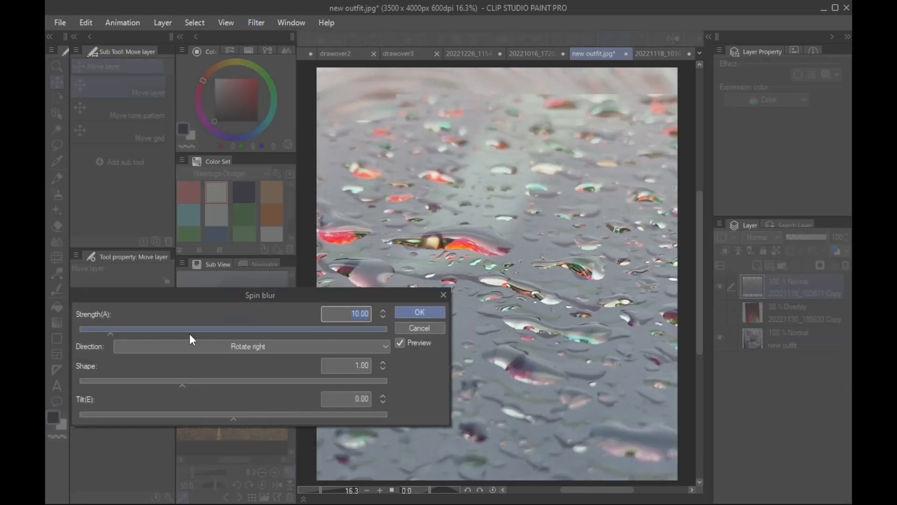
click(134, 330)
click(109, 330)
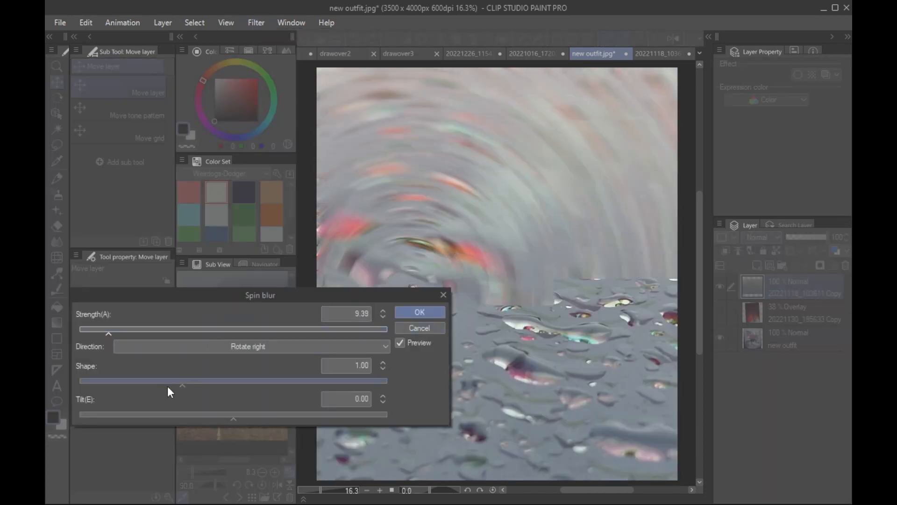
click(103, 354)
click(267, 405)
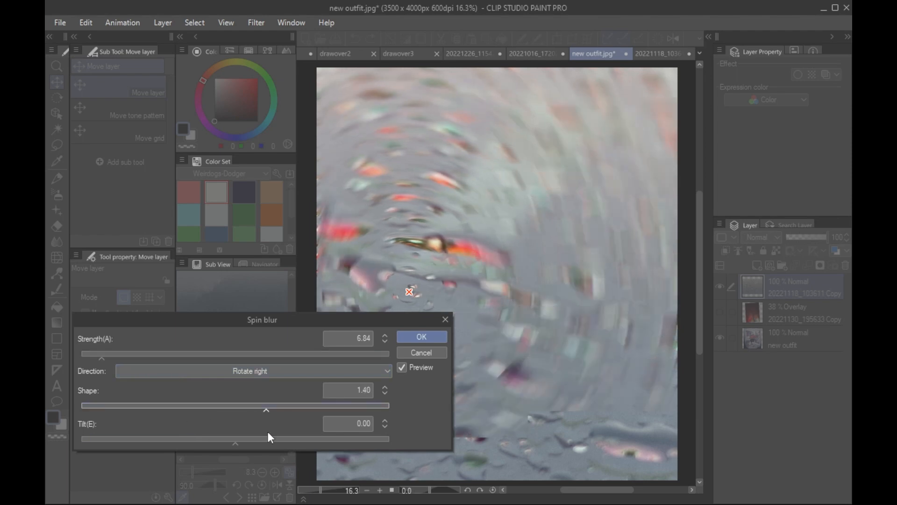
drag(268, 432, 297, 439)
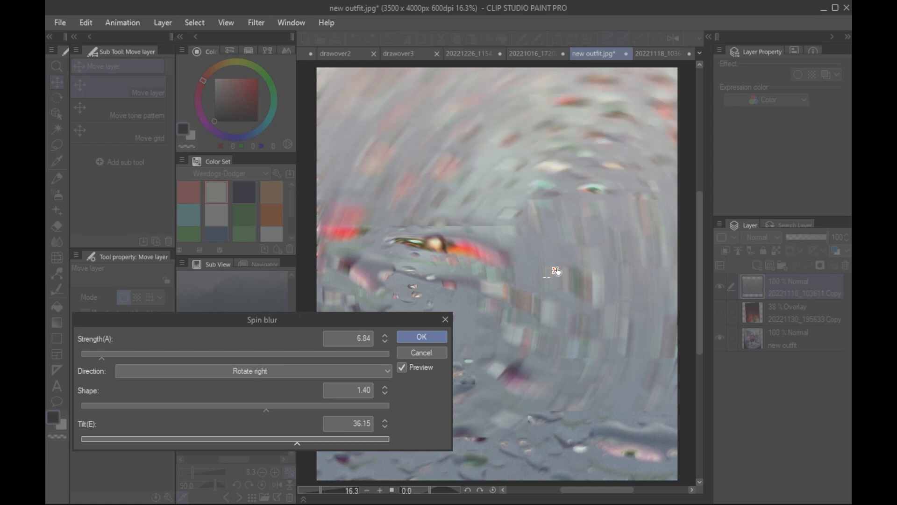
drag(557, 270, 511, 241)
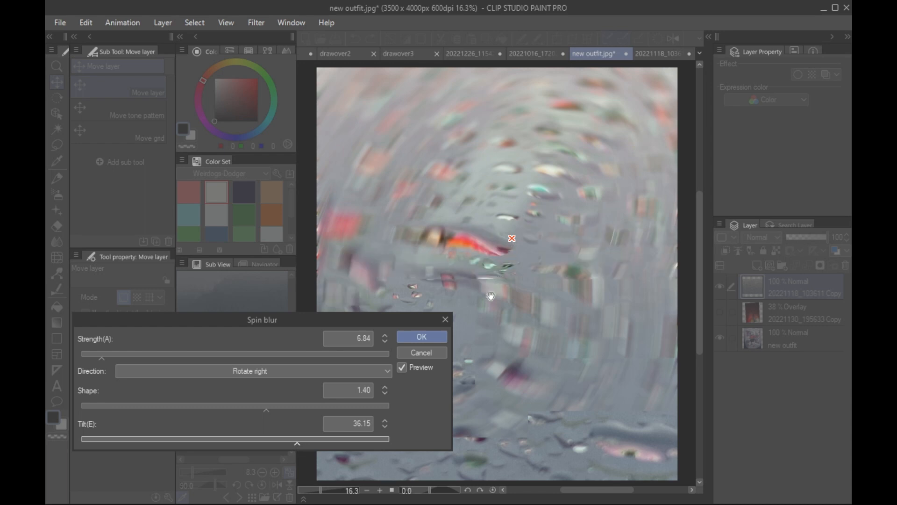
click(421, 337)
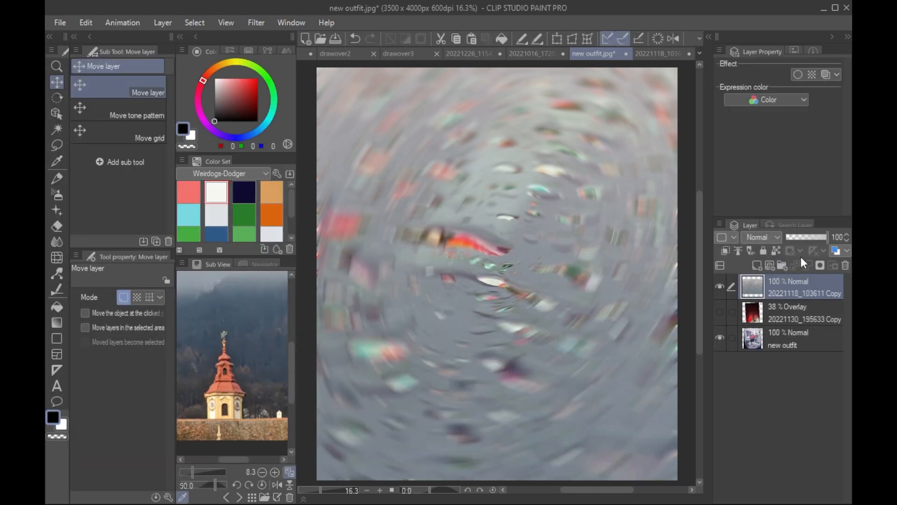
Step: Set the spin-blurred raindrop layer to Pin light and shift it over the illustration
click(770, 238)
scroll(784, 410, down, 2)
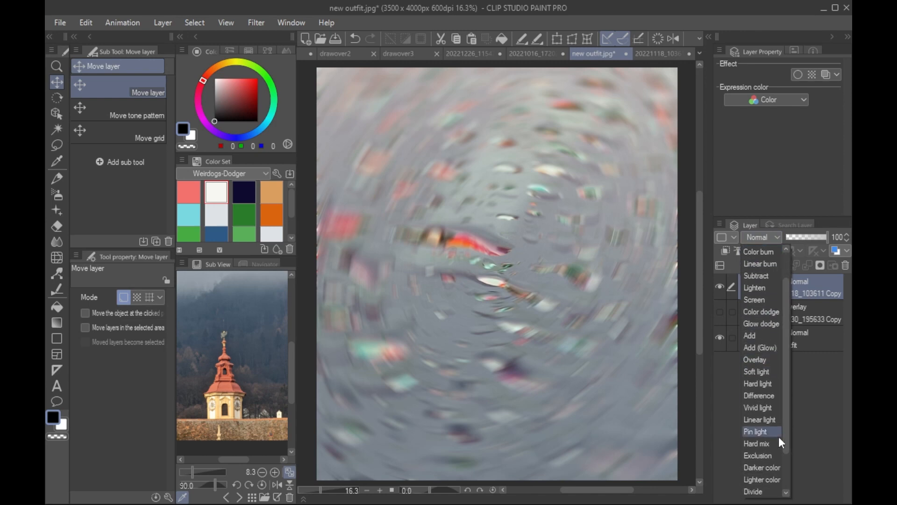
click(762, 432)
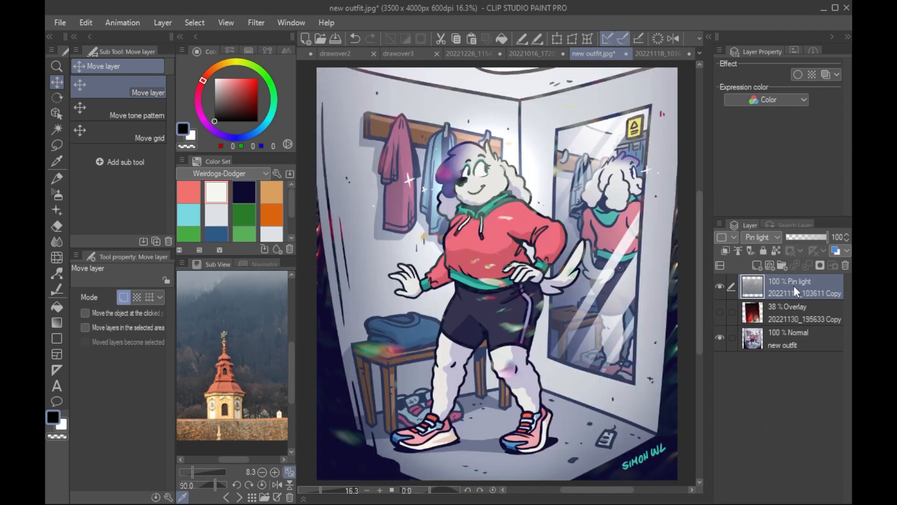
mouse_move(542, 289)
mouse_down()
mouse_move(568, 325)
mouse_move(586, 322)
mouse_up()
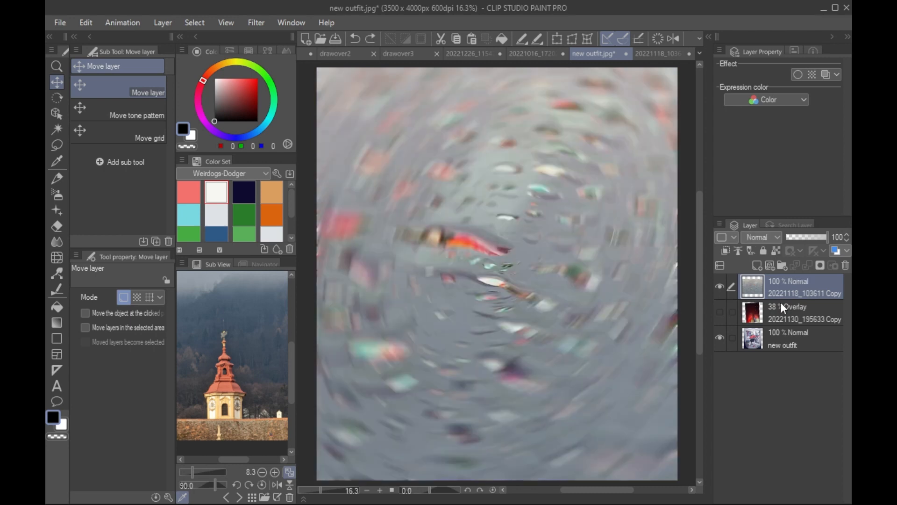
Step: Undo the changes back to the unblurred raindrop photo, then set that layer to Pin light and reposition it
key(ctrl+z)
click(770, 237)
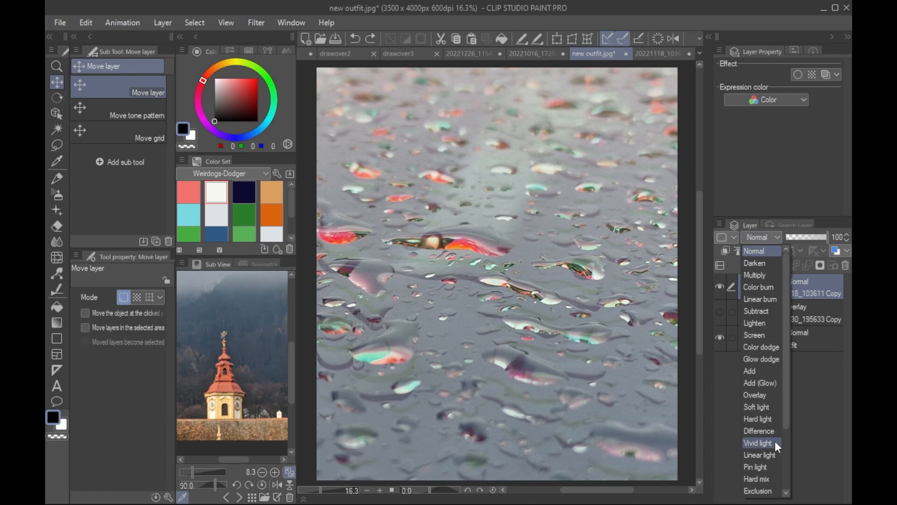
click(767, 466)
drag(620, 330, 616, 330)
Step: Apply a Spin blur centred on the character's face to the raindrop layer, with strength 14.50 and shape 1.04
click(257, 23)
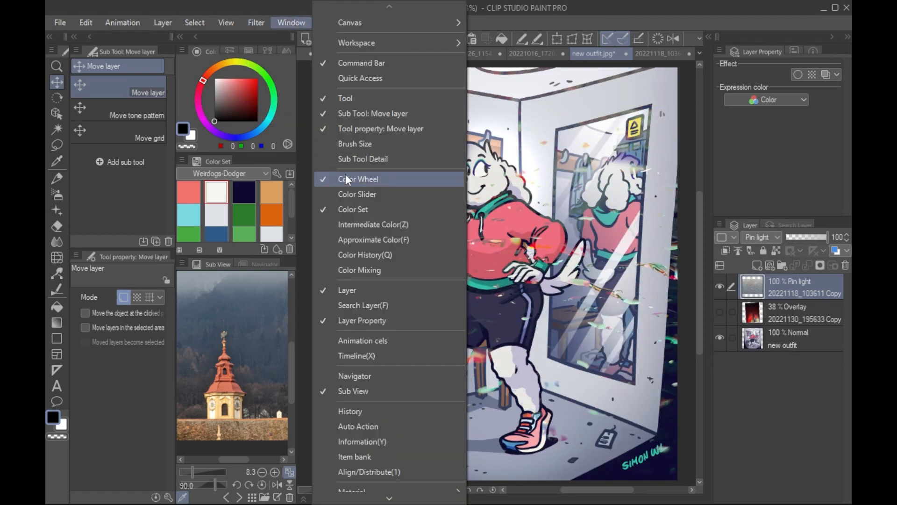
mouse_move(308, 39)
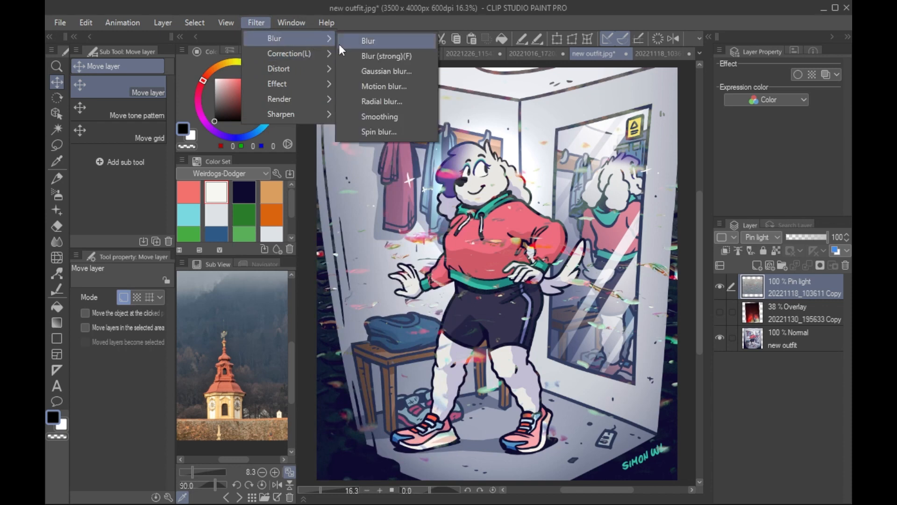
click(399, 131)
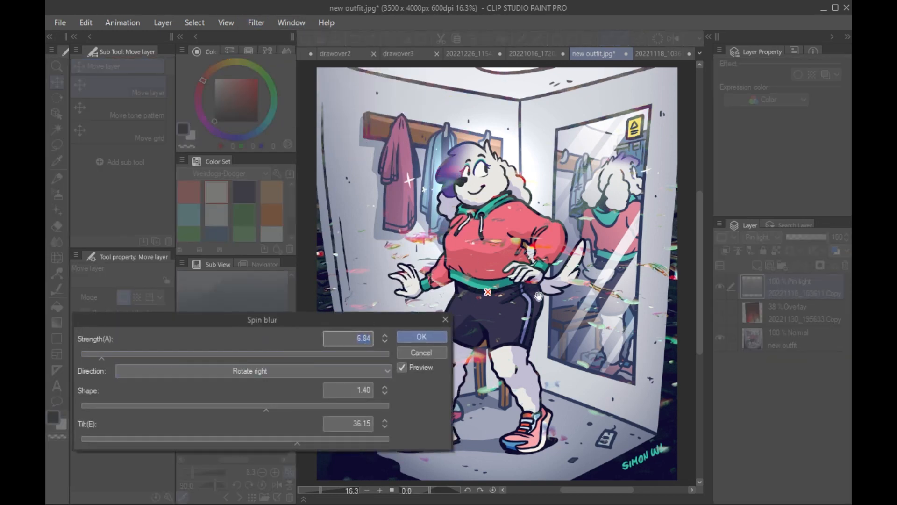
click(480, 181)
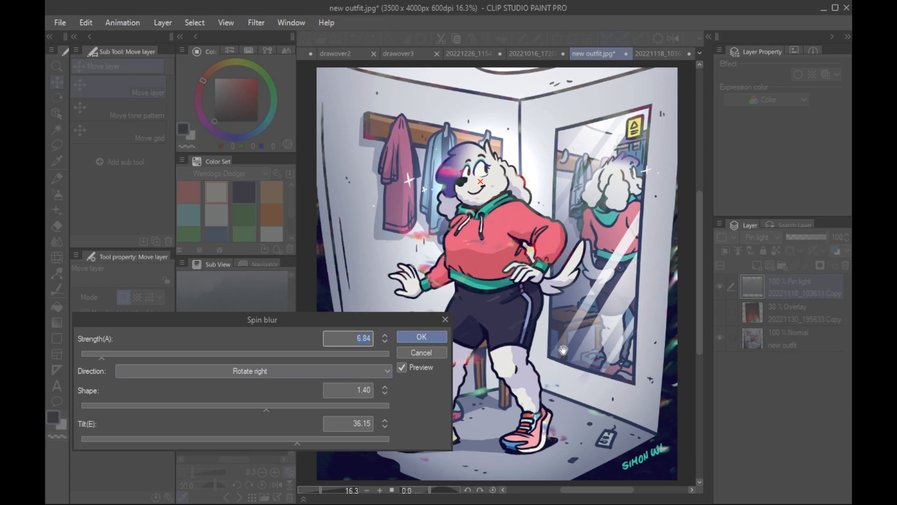
click(127, 354)
drag(265, 413, 192, 415)
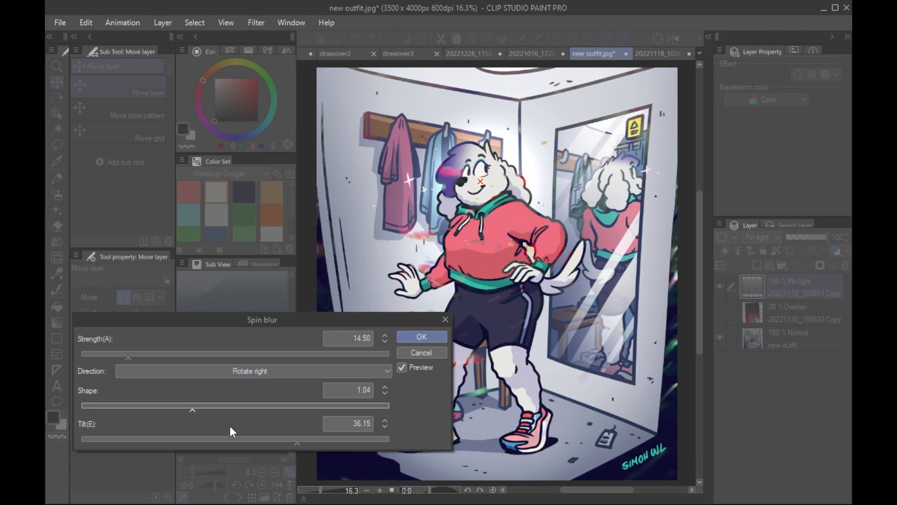
click(353, 372)
click(433, 336)
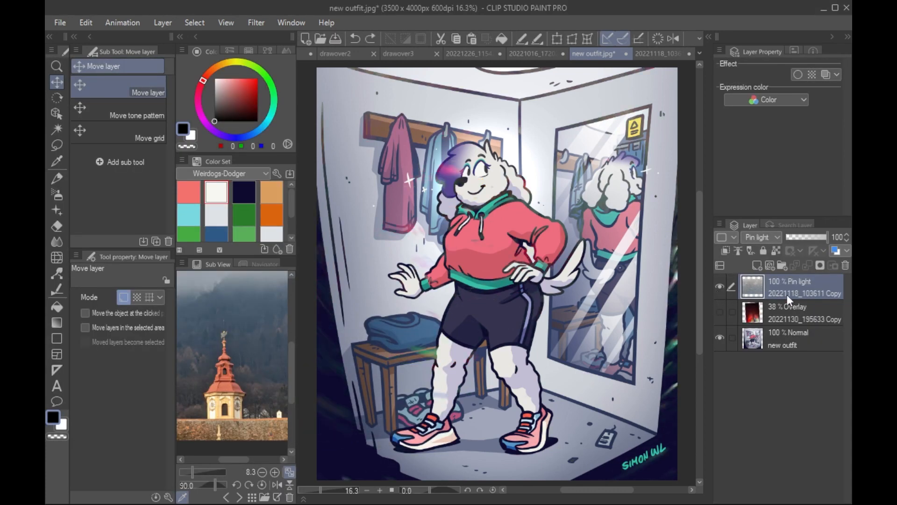
Step: Duplicate the spin-blurred raindrop layer and try Hard mix, Exclusion and Glow dodge on the copy, ending on Pin light at 100% opacity
drag(765, 288, 762, 291)
click(763, 238)
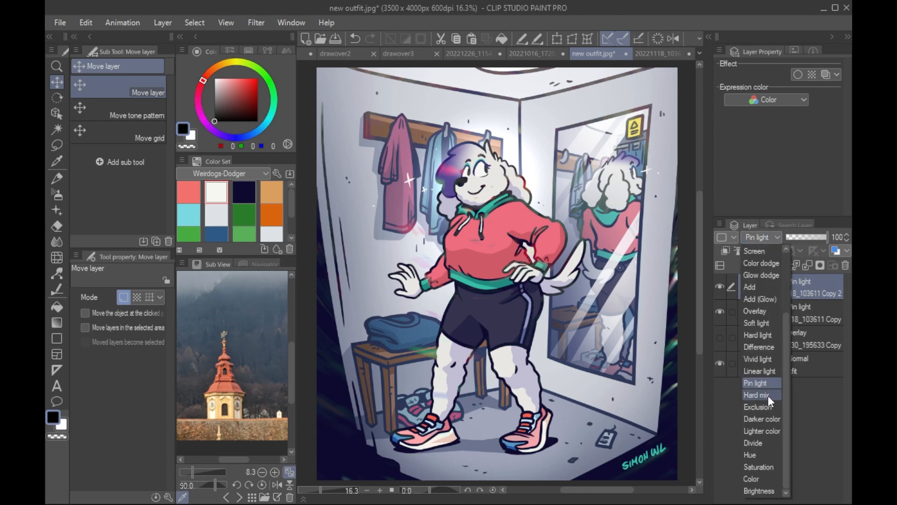
click(766, 395)
click(761, 237)
click(759, 407)
click(761, 239)
click(763, 372)
drag(806, 237, 796, 238)
click(764, 238)
click(771, 296)
click(765, 238)
click(765, 274)
click(766, 239)
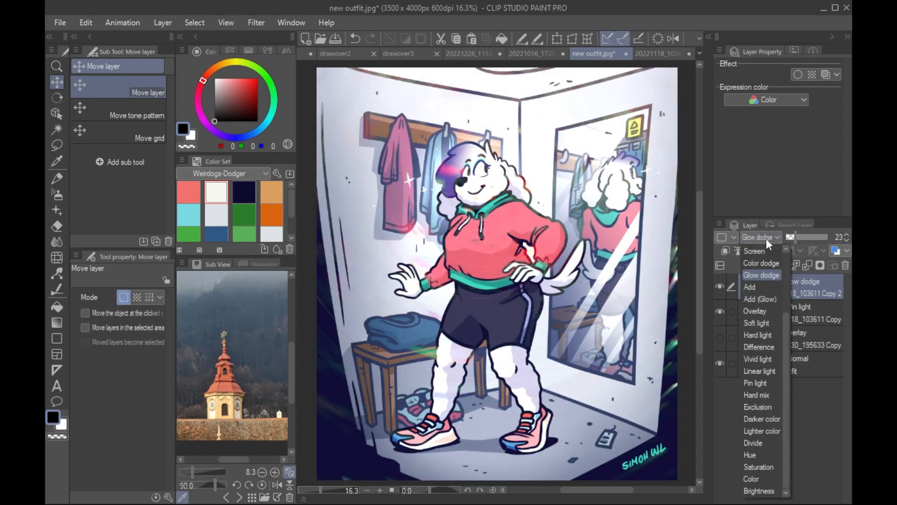
click(767, 384)
click(799, 239)
Step: Adjust the brightness and contrast of the top raindrop copy so its light streaks show strongly over the illustration
click(86, 22)
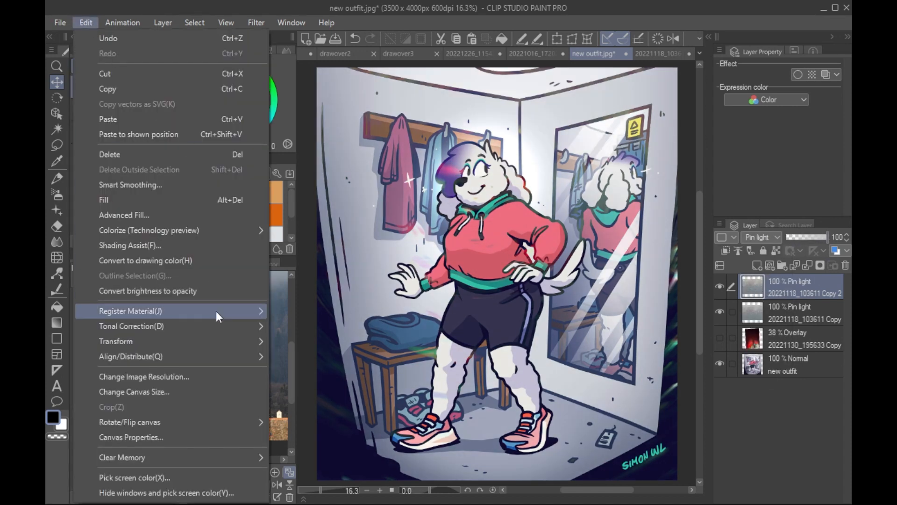
click(304, 310)
drag(606, 369, 584, 401)
mouse_move(576, 367)
mouse_down()
mouse_move(607, 361)
mouse_move(576, 367)
mouse_move(584, 367)
mouse_up()
drag(585, 400, 597, 400)
click(649, 351)
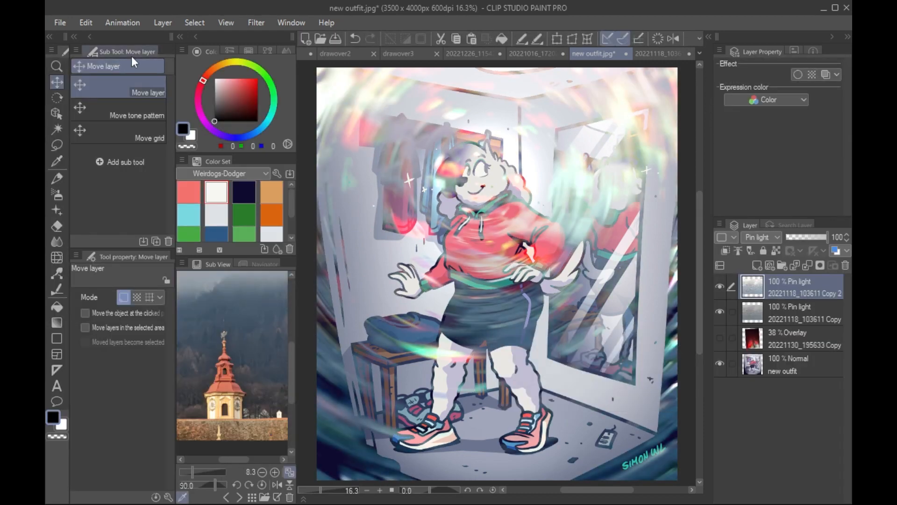
click(167, 24)
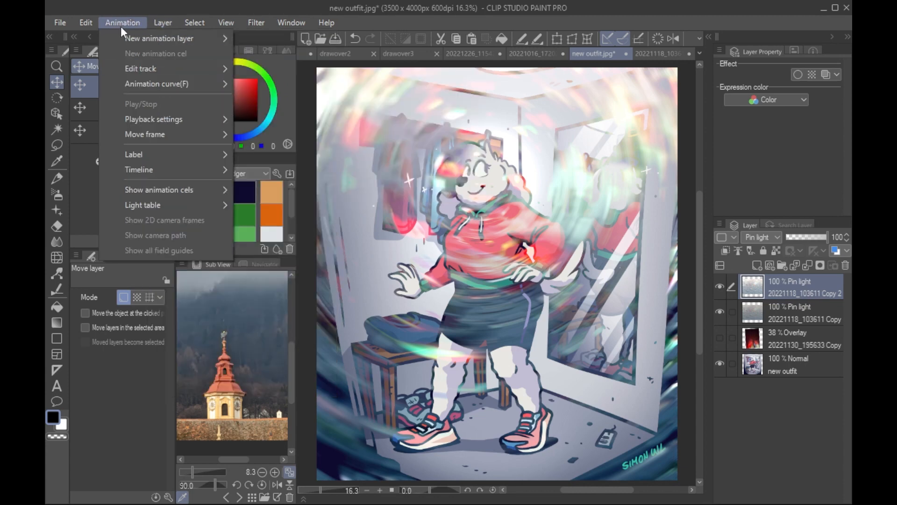
mouse_move(86, 22)
mouse_move(212, 328)
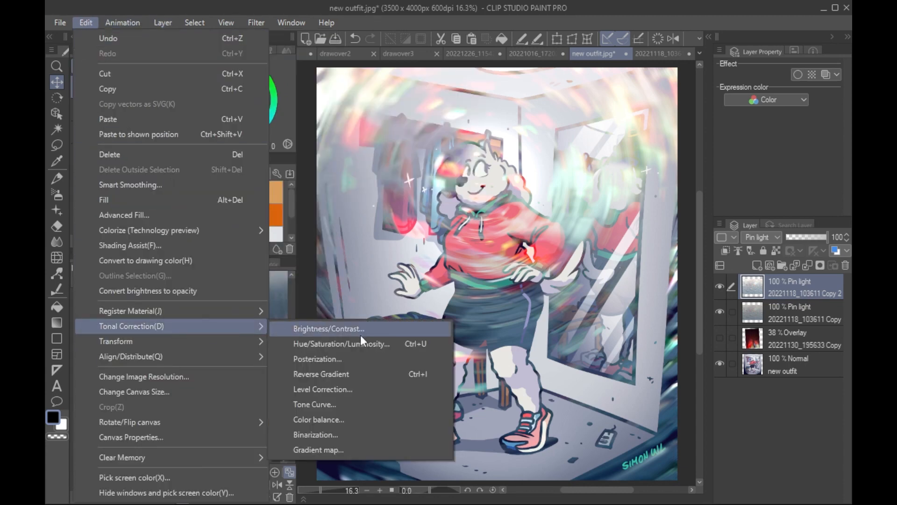
Step: Add a layer mask to the top raindrop copy and hide the streaks over the character and mirror with the Concrete Shader brush
click(800, 287)
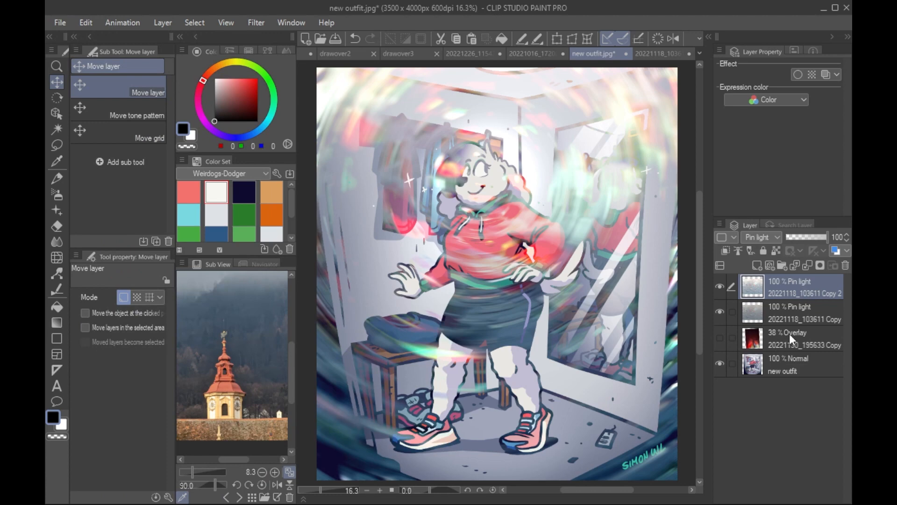
click(821, 266)
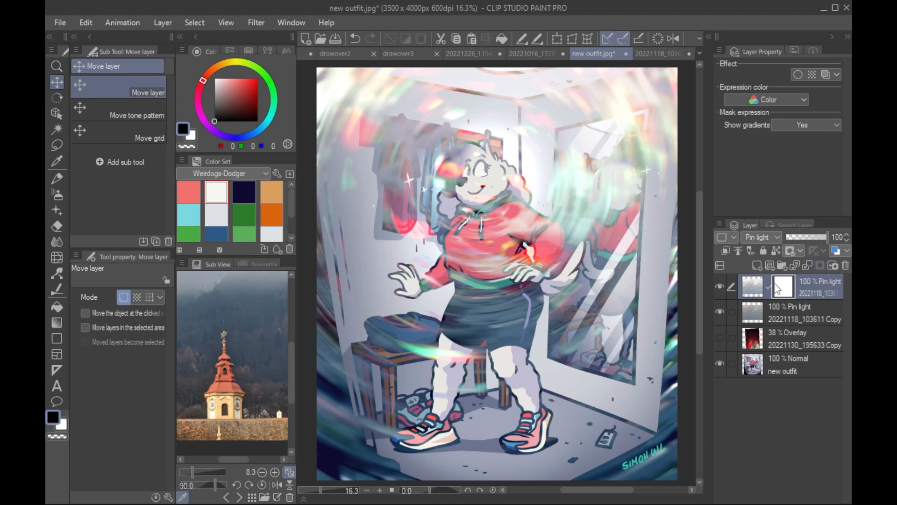
key(e)
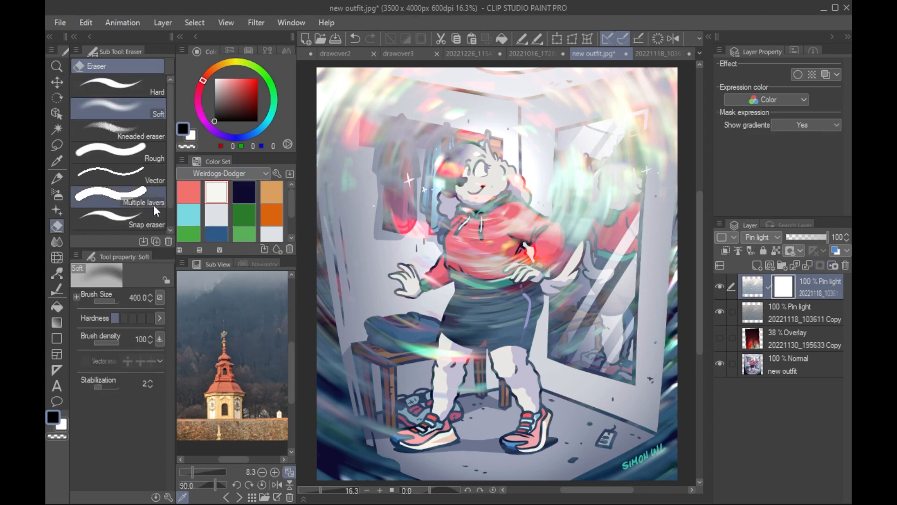
key(p)
click(134, 217)
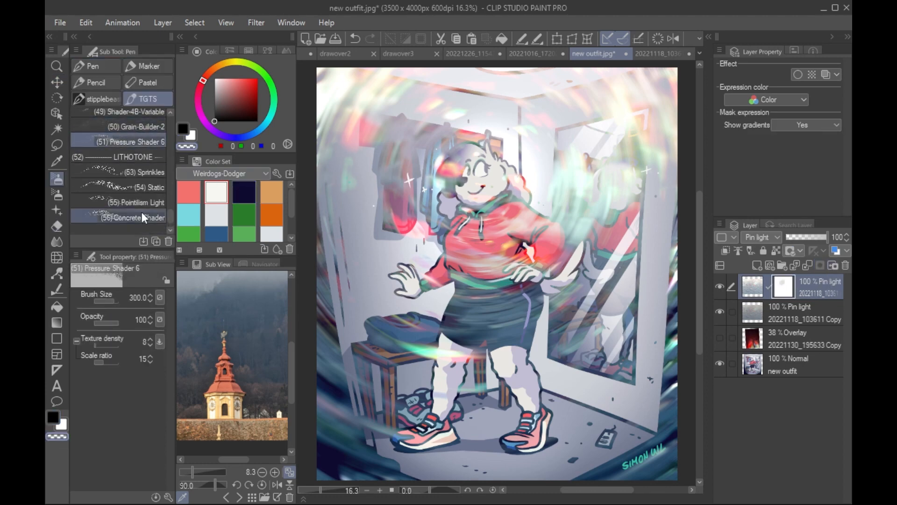
mouse_move(467, 140)
mouse_down()
mouse_move(444, 219)
mouse_move(536, 196)
mouse_move(584, 161)
mouse_up()
drag(437, 299, 547, 294)
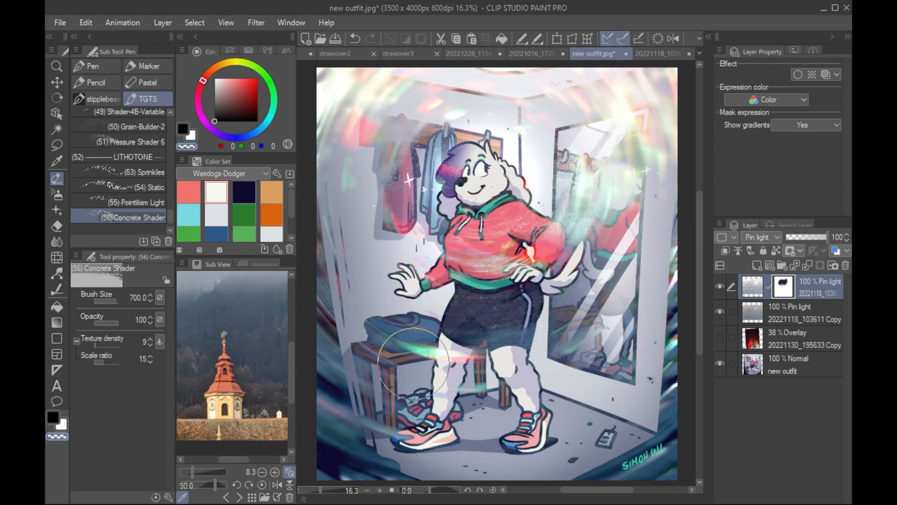
drag(579, 140, 612, 187)
drag(462, 247, 523, 247)
Step: Mask out the streaks over the character, coat rack and mirror with the Soft airbrush, and compare the picture with the layer hidden
key(bracketleft)
key(bracketleft)
key(bracketleft)
key(bracketleft)
key(bracketleft)
key(b)
drag(503, 196, 490, 196)
key(bracketleft)
key(bracketleft)
key(bracketleft)
key(bracketleft)
drag(552, 243, 402, 145)
drag(615, 145, 617, 283)
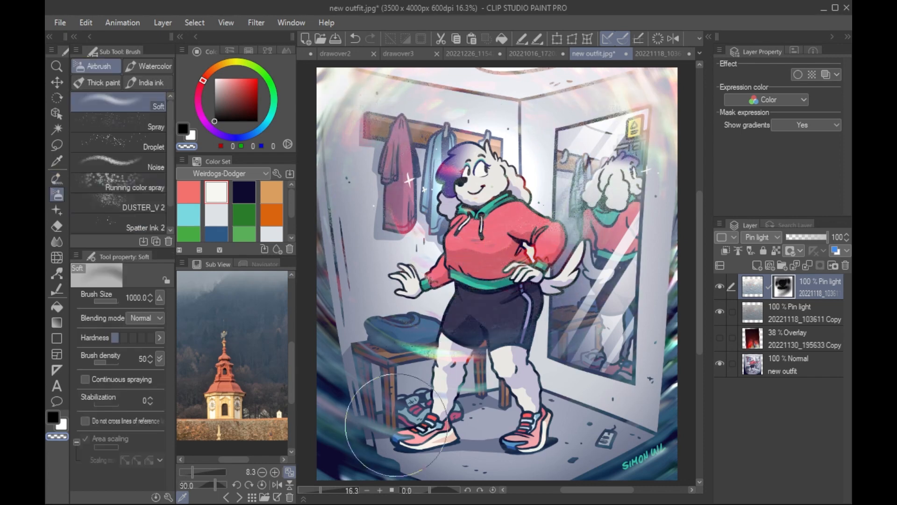
click(721, 293)
click(722, 286)
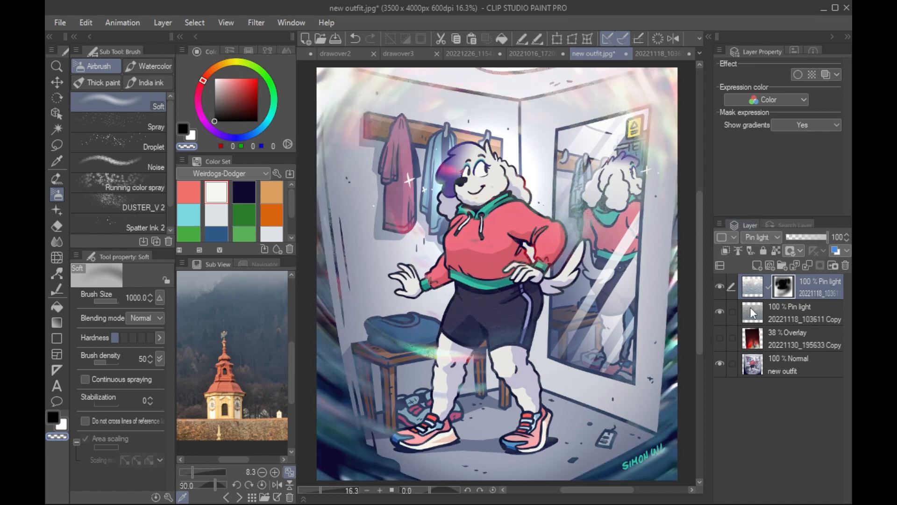
Step: Restore some streaks around the character's legs and the edges by painting opaquely on the mask with the Soft airbrush
key(bracketleft)
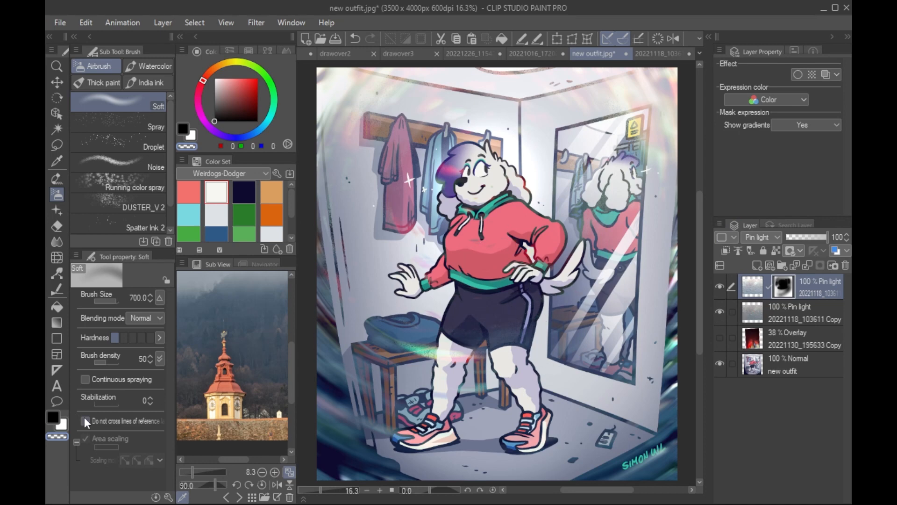
click(53, 417)
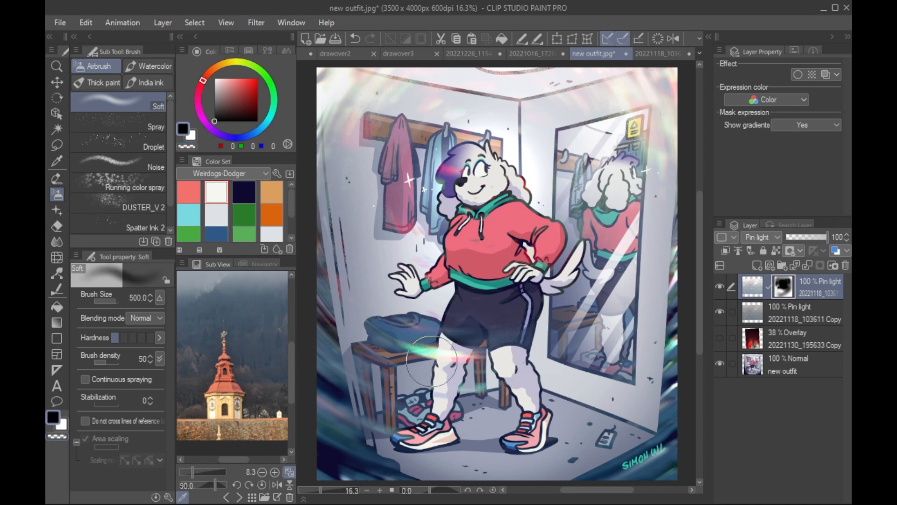
key(bracketleft)
key(bracketleft)
drag(545, 356, 538, 346)
key(bracketright)
key(bracketright)
key(bracketright)
mouse_move(458, 332)
mouse_down()
mouse_move(597, 238)
mouse_move(563, 277)
mouse_move(484, 274)
mouse_move(683, 199)
mouse_up()
mouse_move(423, 266)
mouse_down()
mouse_move(364, 214)
mouse_move(351, 235)
mouse_up()
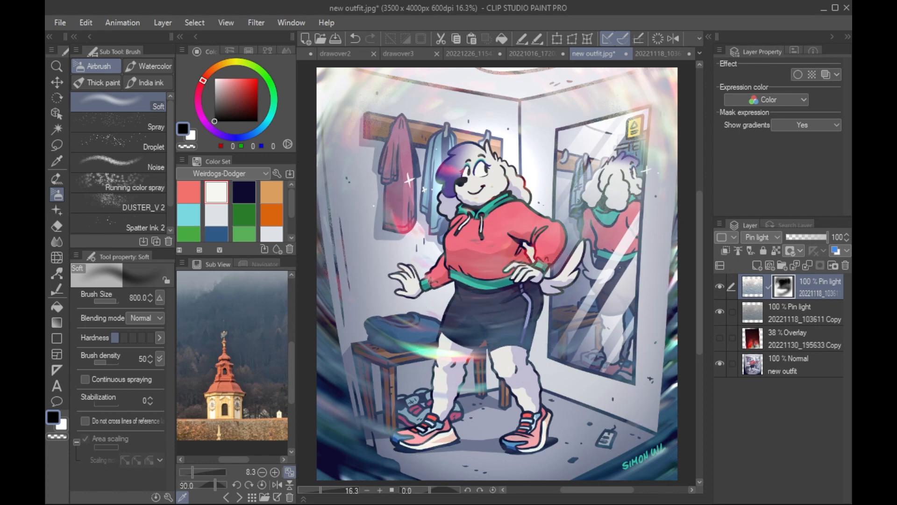
mouse_move(720, 287)
mouse_down()
mouse_move(719, 313)
mouse_move(717, 278)
mouse_up()
click(770, 310)
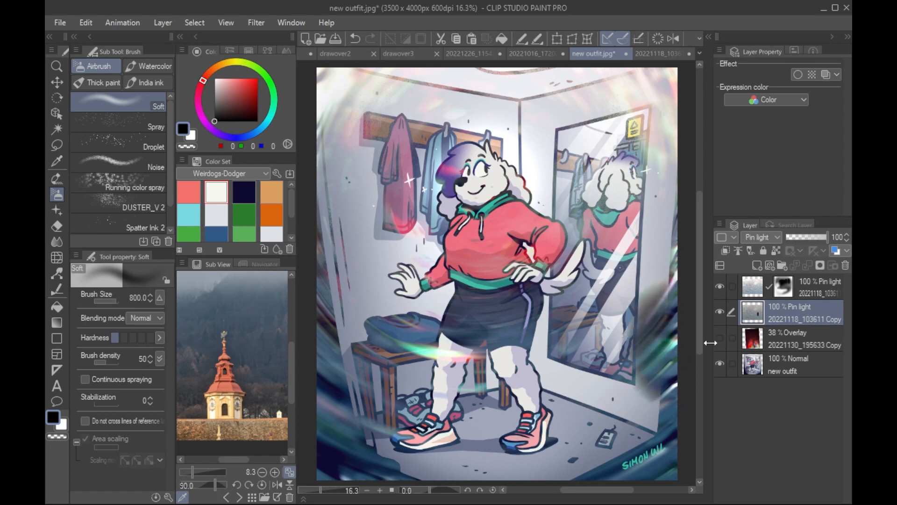
click(784, 286)
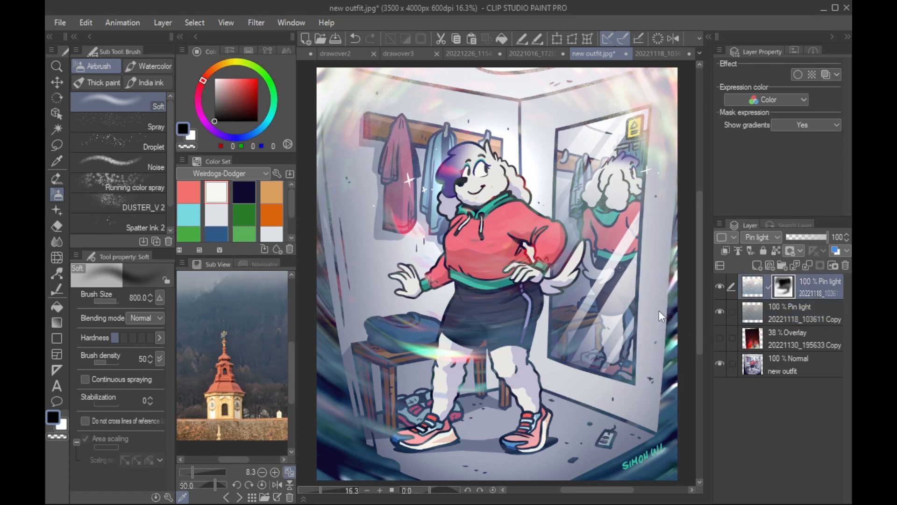
key(ctrl+z)
Step: Mask out the streaks in the lower-right corner and along the left edge of the picture with the transparent Soft airbrush at size 800
click(60, 438)
mouse_move(657, 369)
mouse_down()
mouse_move(676, 314)
mouse_move(681, 228)
mouse_move(670, 267)
mouse_move(672, 411)
mouse_move(666, 297)
mouse_move(645, 453)
mouse_move(608, 462)
mouse_up()
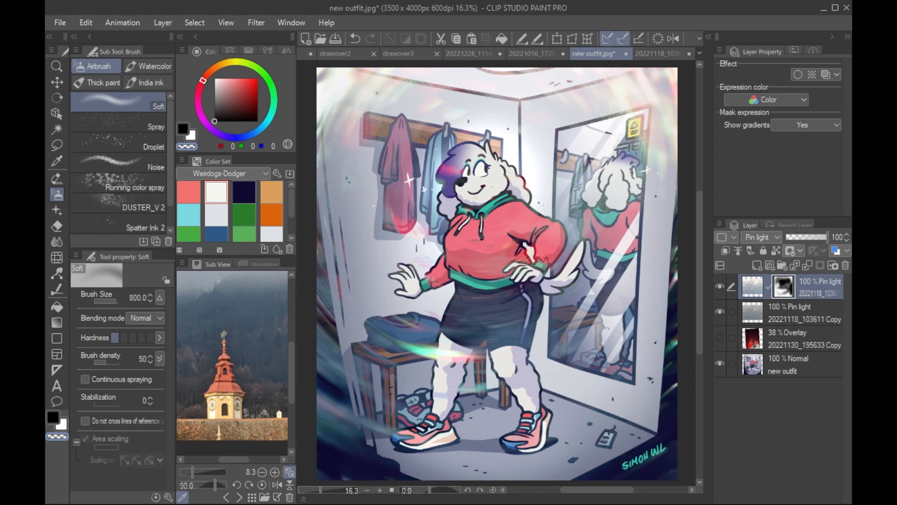
mouse_move(322, 474)
mouse_down()
mouse_move(374, 421)
mouse_move(322, 337)
mouse_move(329, 89)
mouse_up()
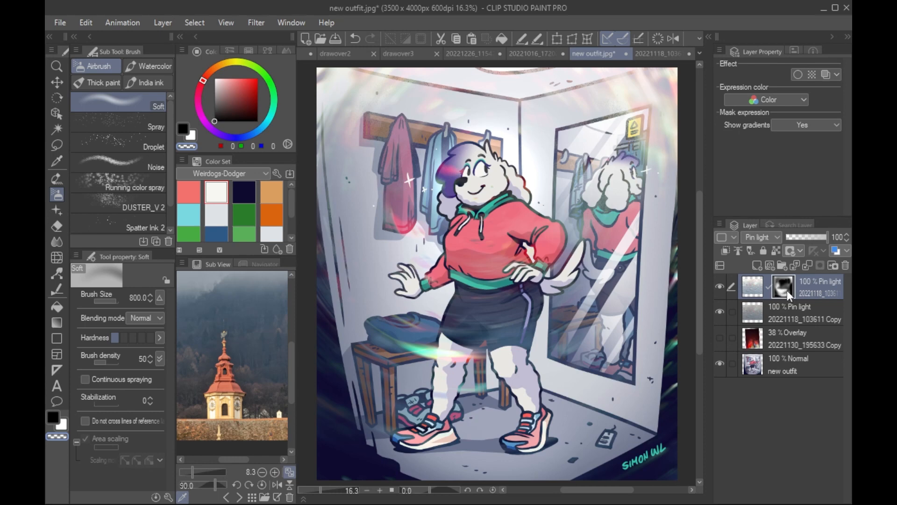
Step: Add a layer mask to the lower raindrop copy
click(780, 310)
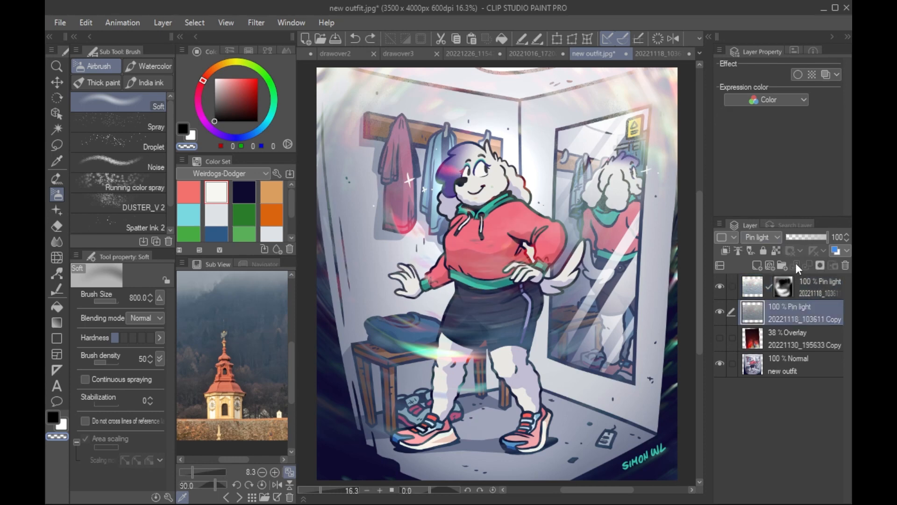
click(820, 266)
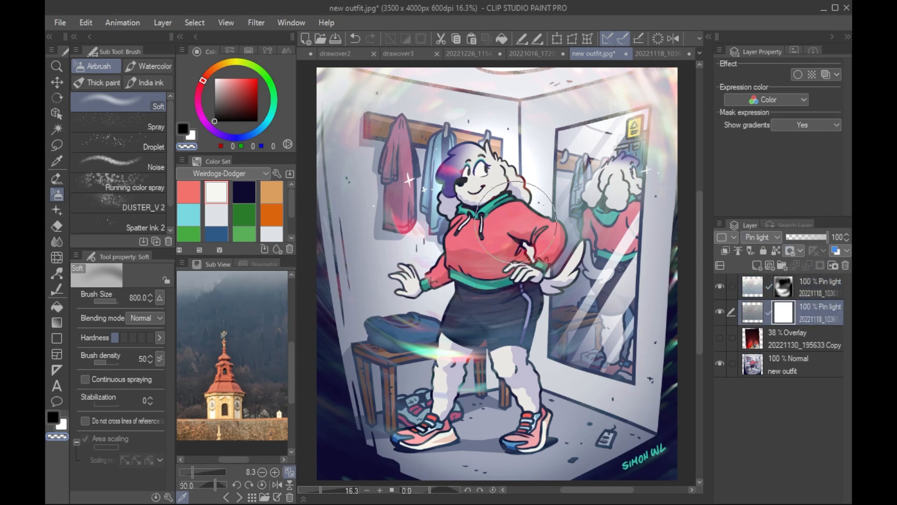